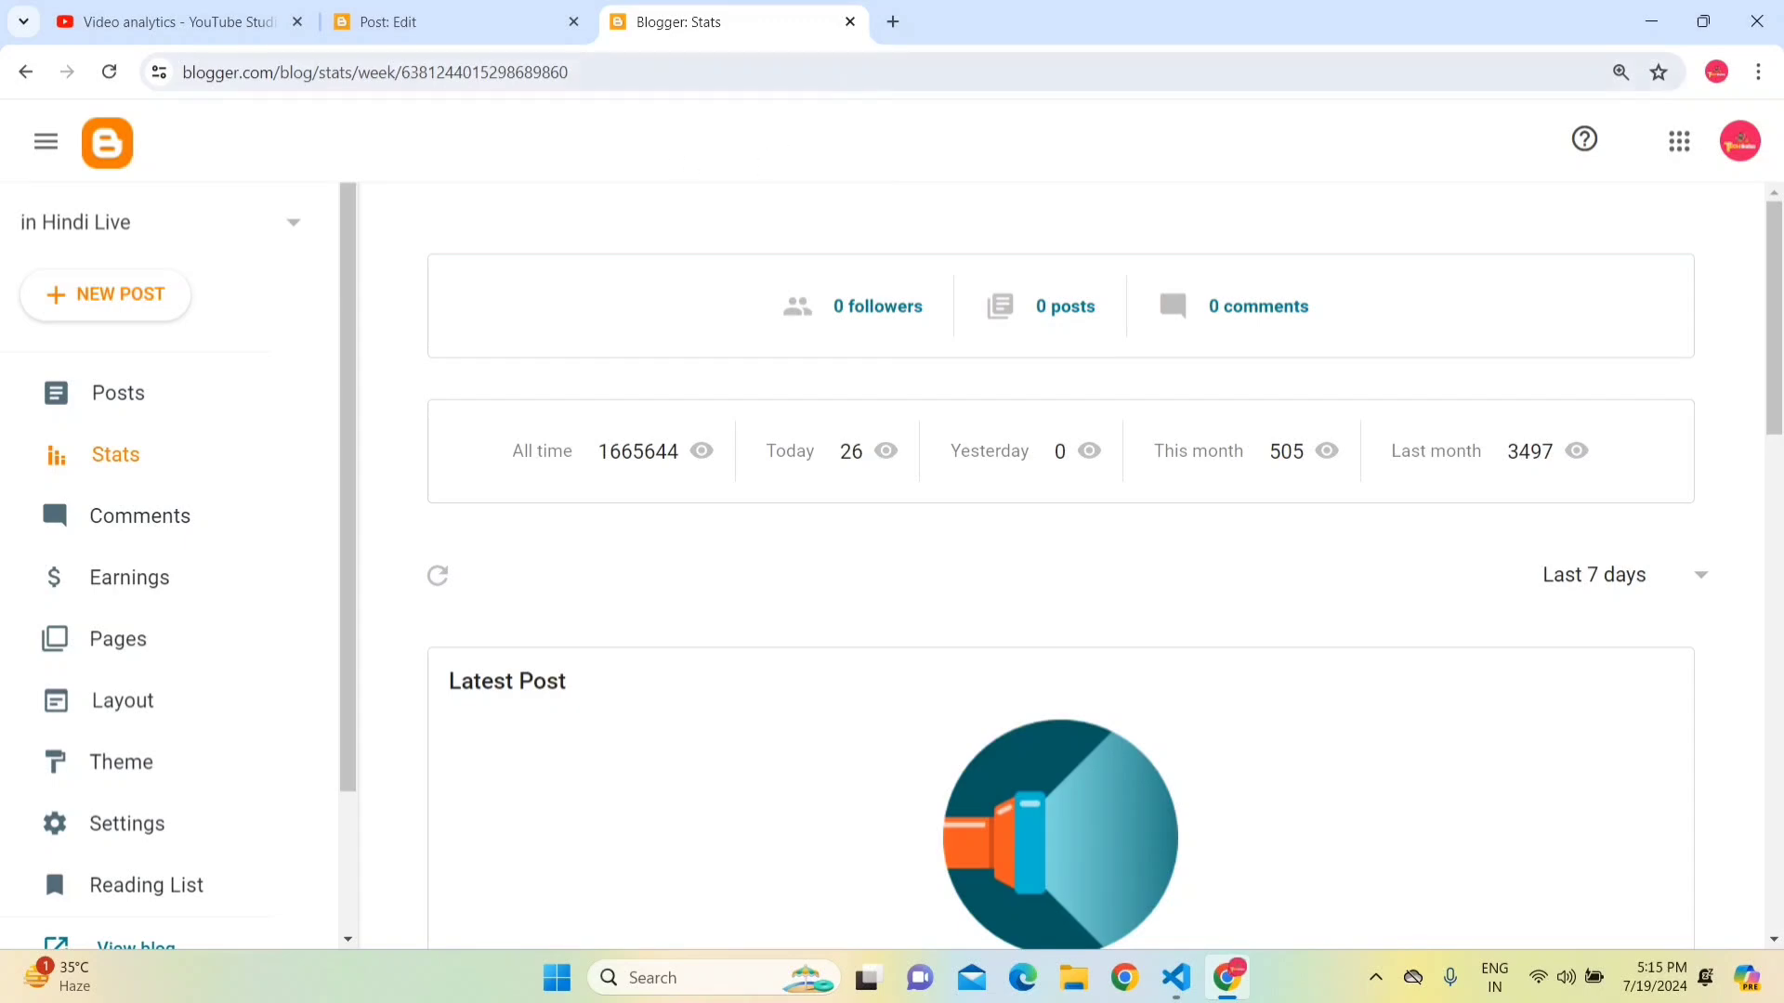
# - Close the blog stats tab, reopen Blogger in a new tab, and create a new blank post
pyautogui.click(850, 21)
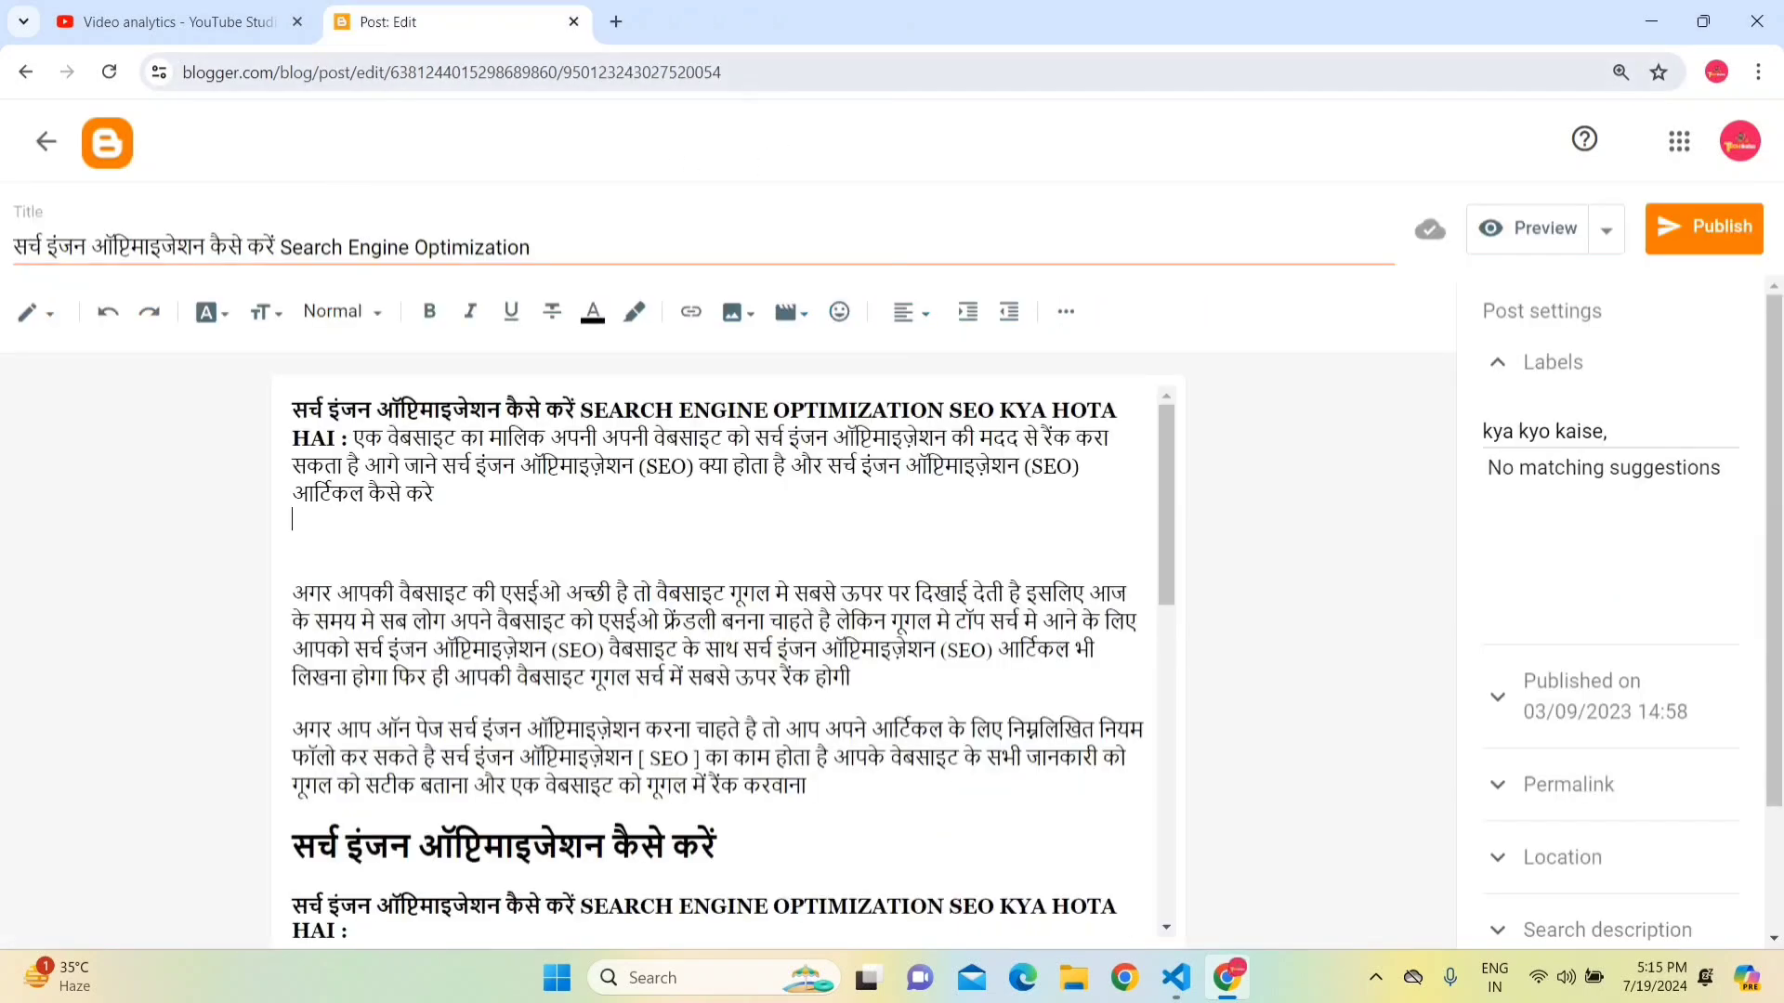
pyautogui.click(617, 22)
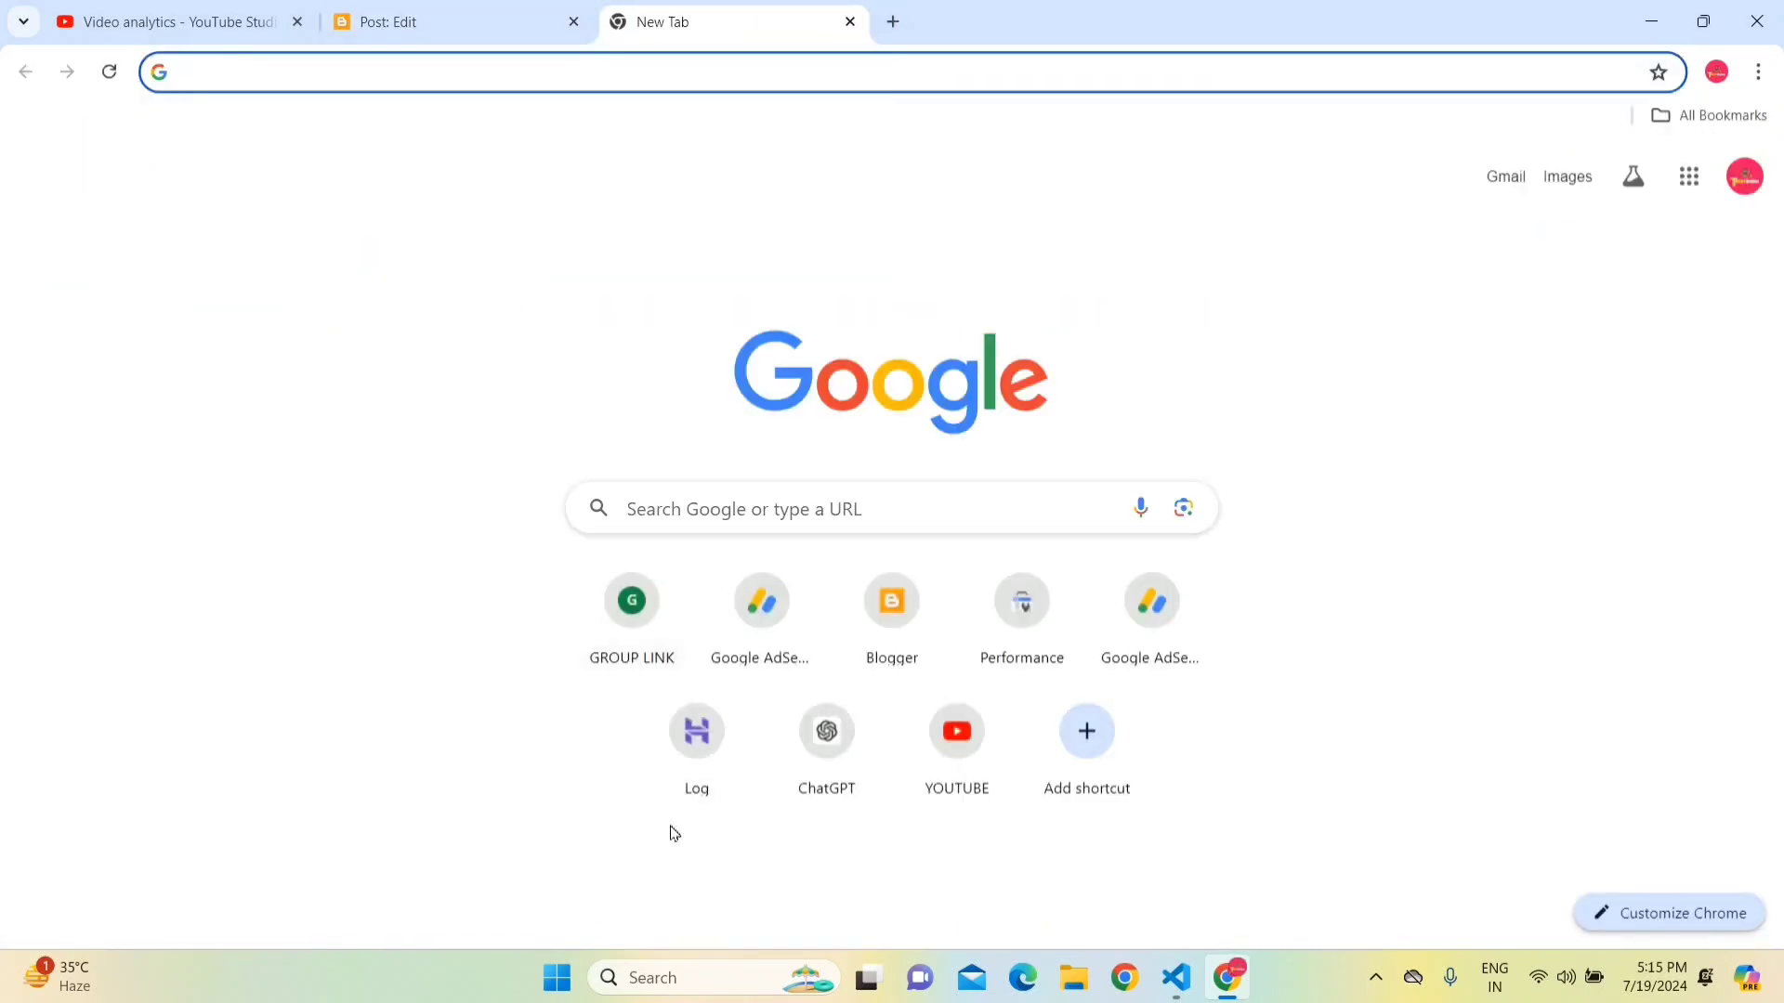
pyautogui.click(880, 604)
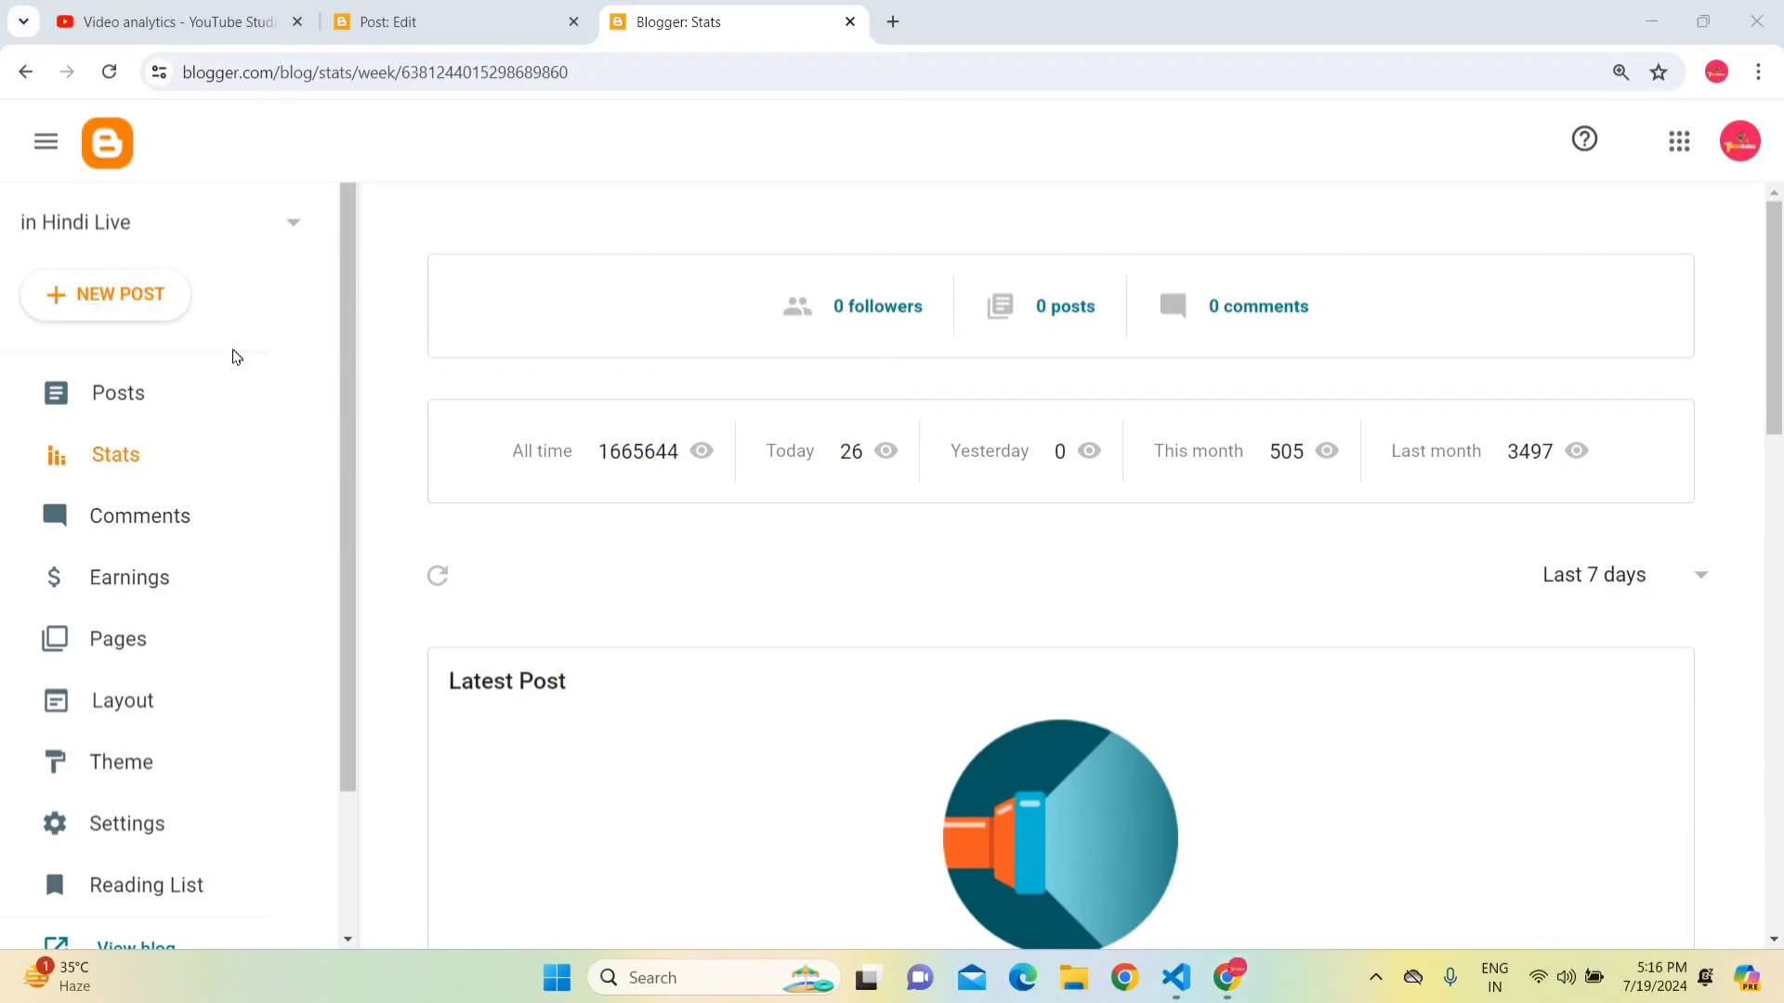
pyautogui.click(146, 299)
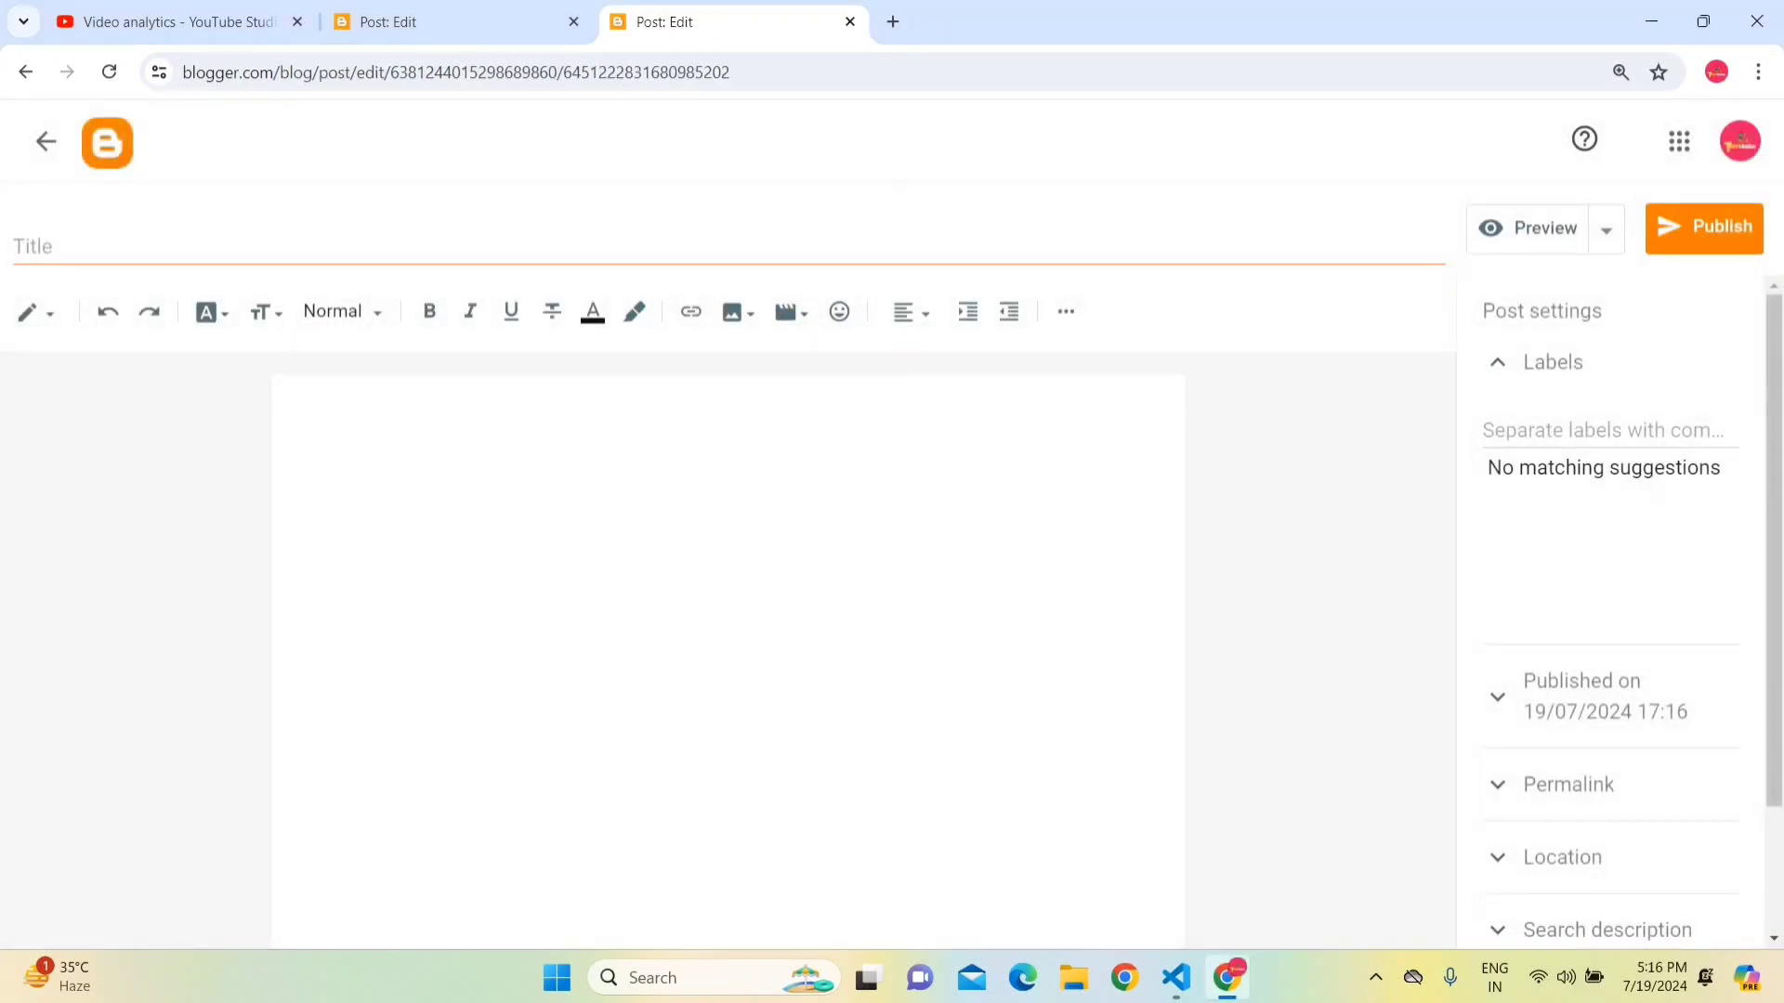
pyautogui.click(725, 258)
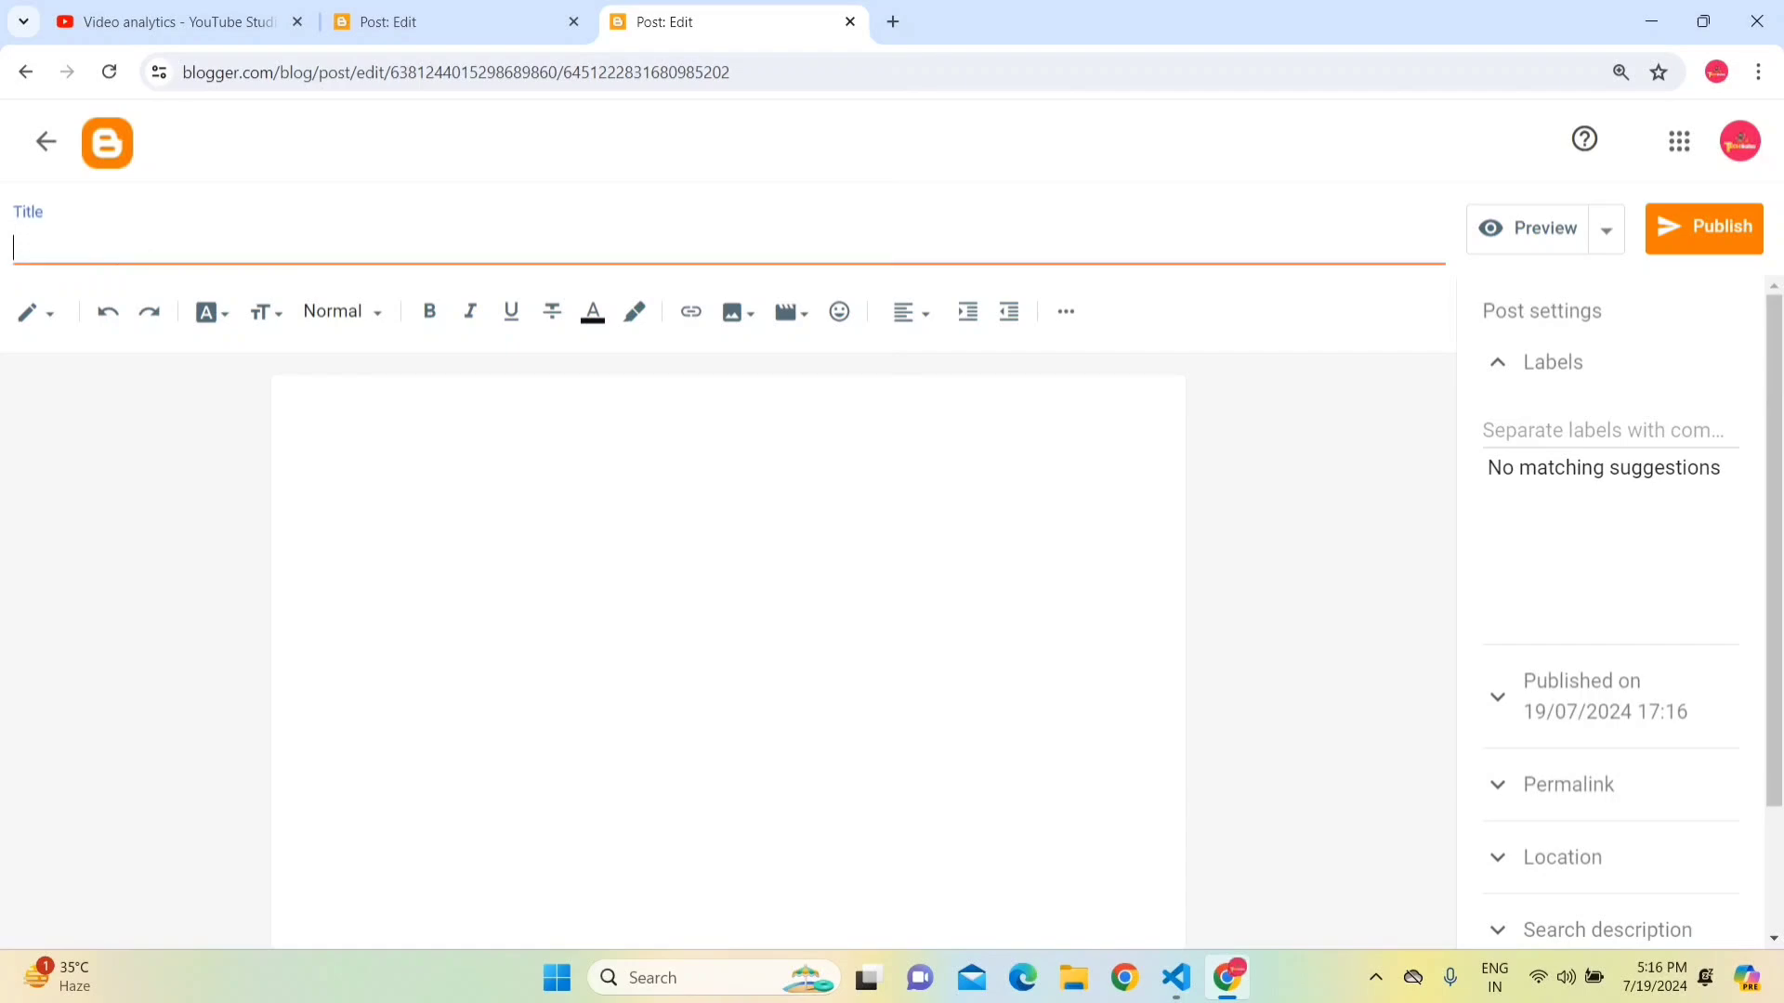
pyautogui.click(297, 407)
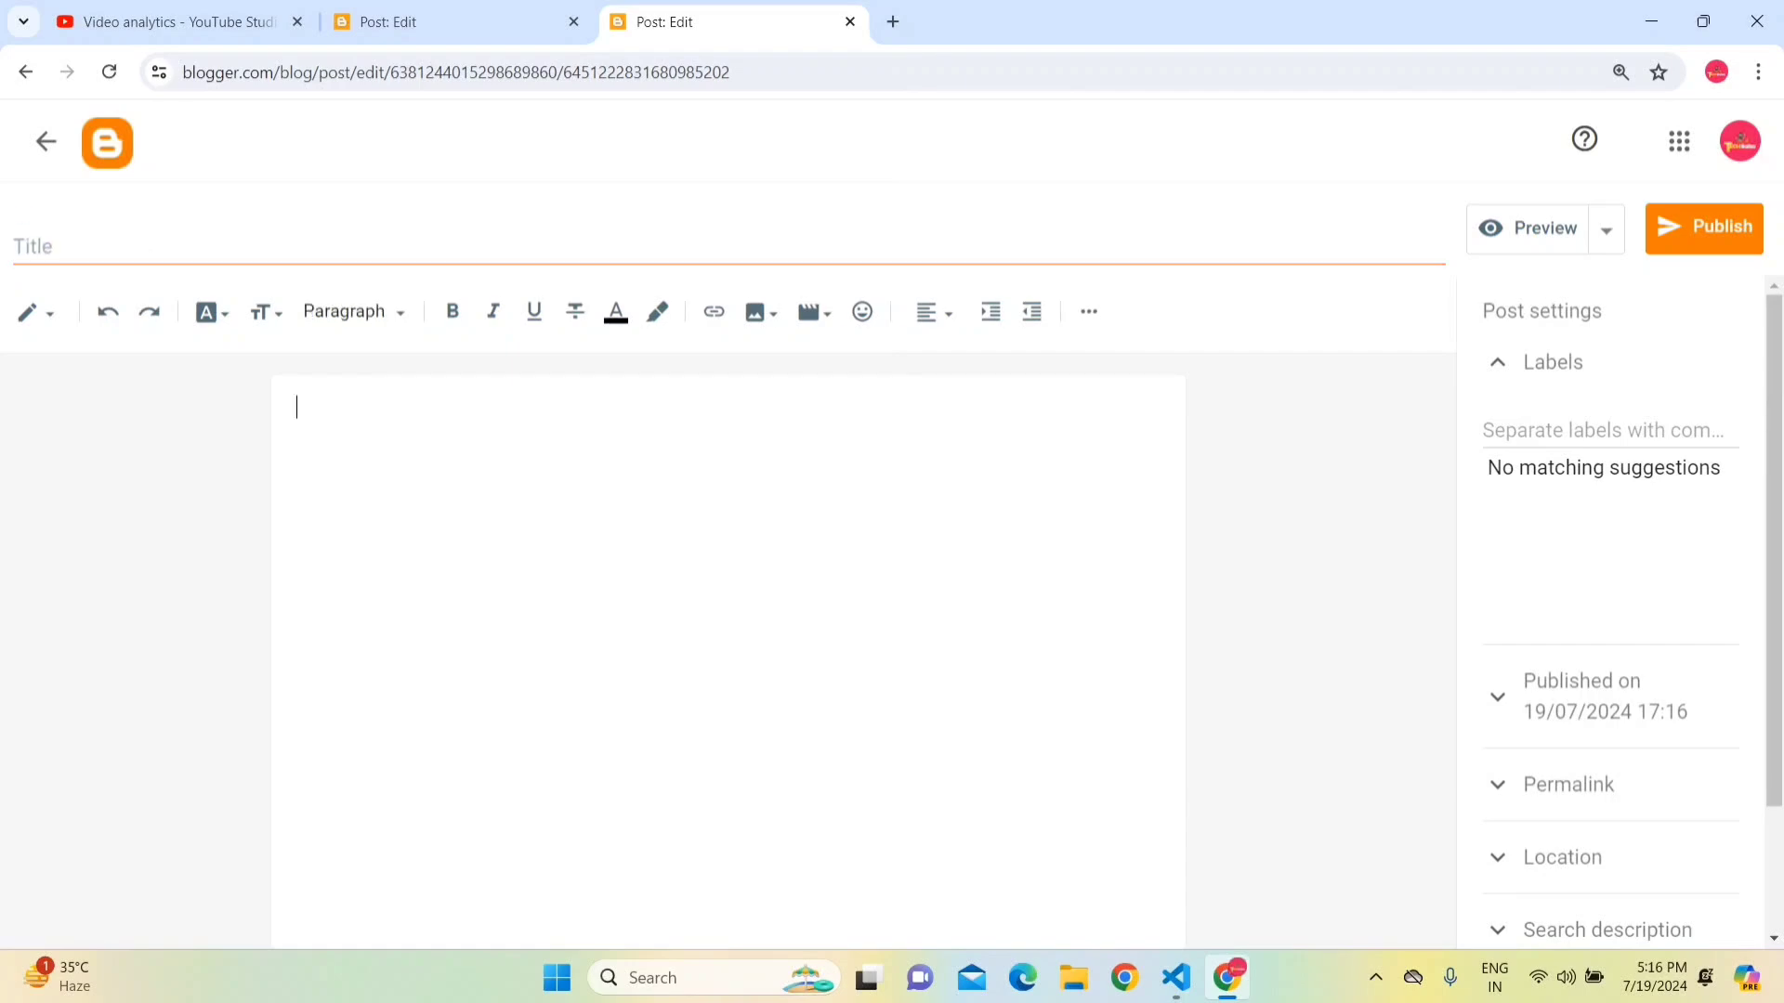
pyautogui.click(474, 247)
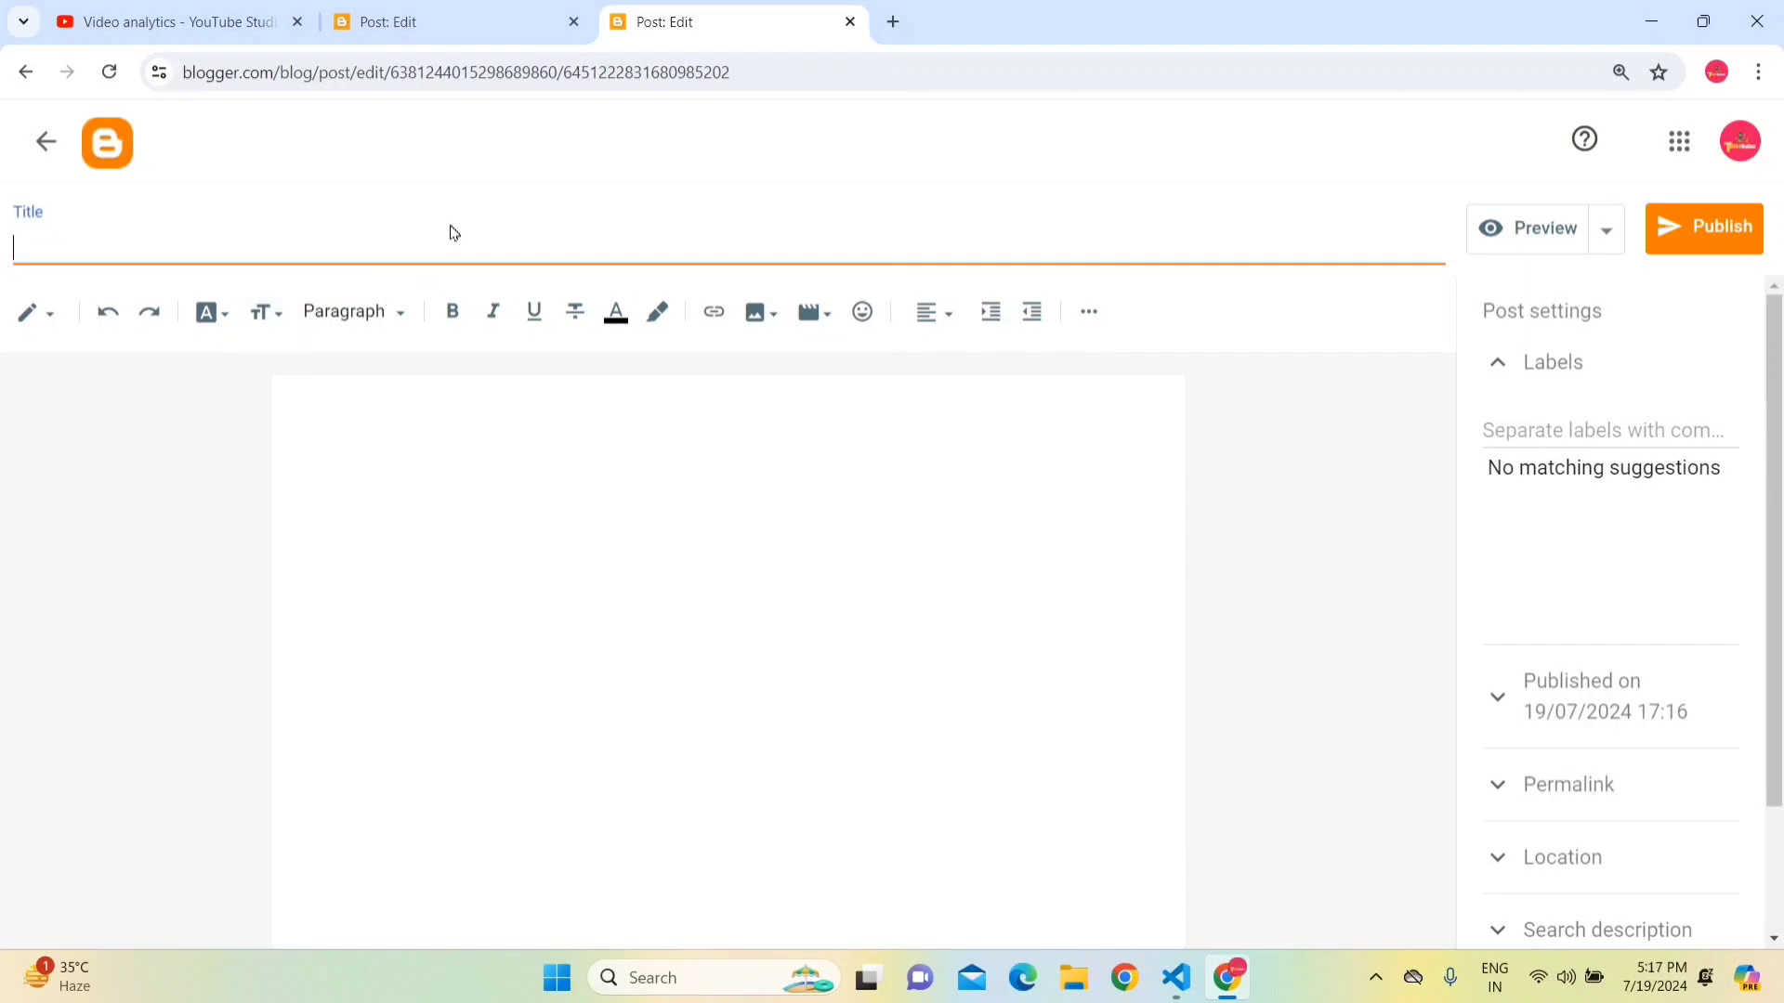
# - Compare the title of the existing search engine optimization post with the empty title field of the new post
pyautogui.click(422, 9)
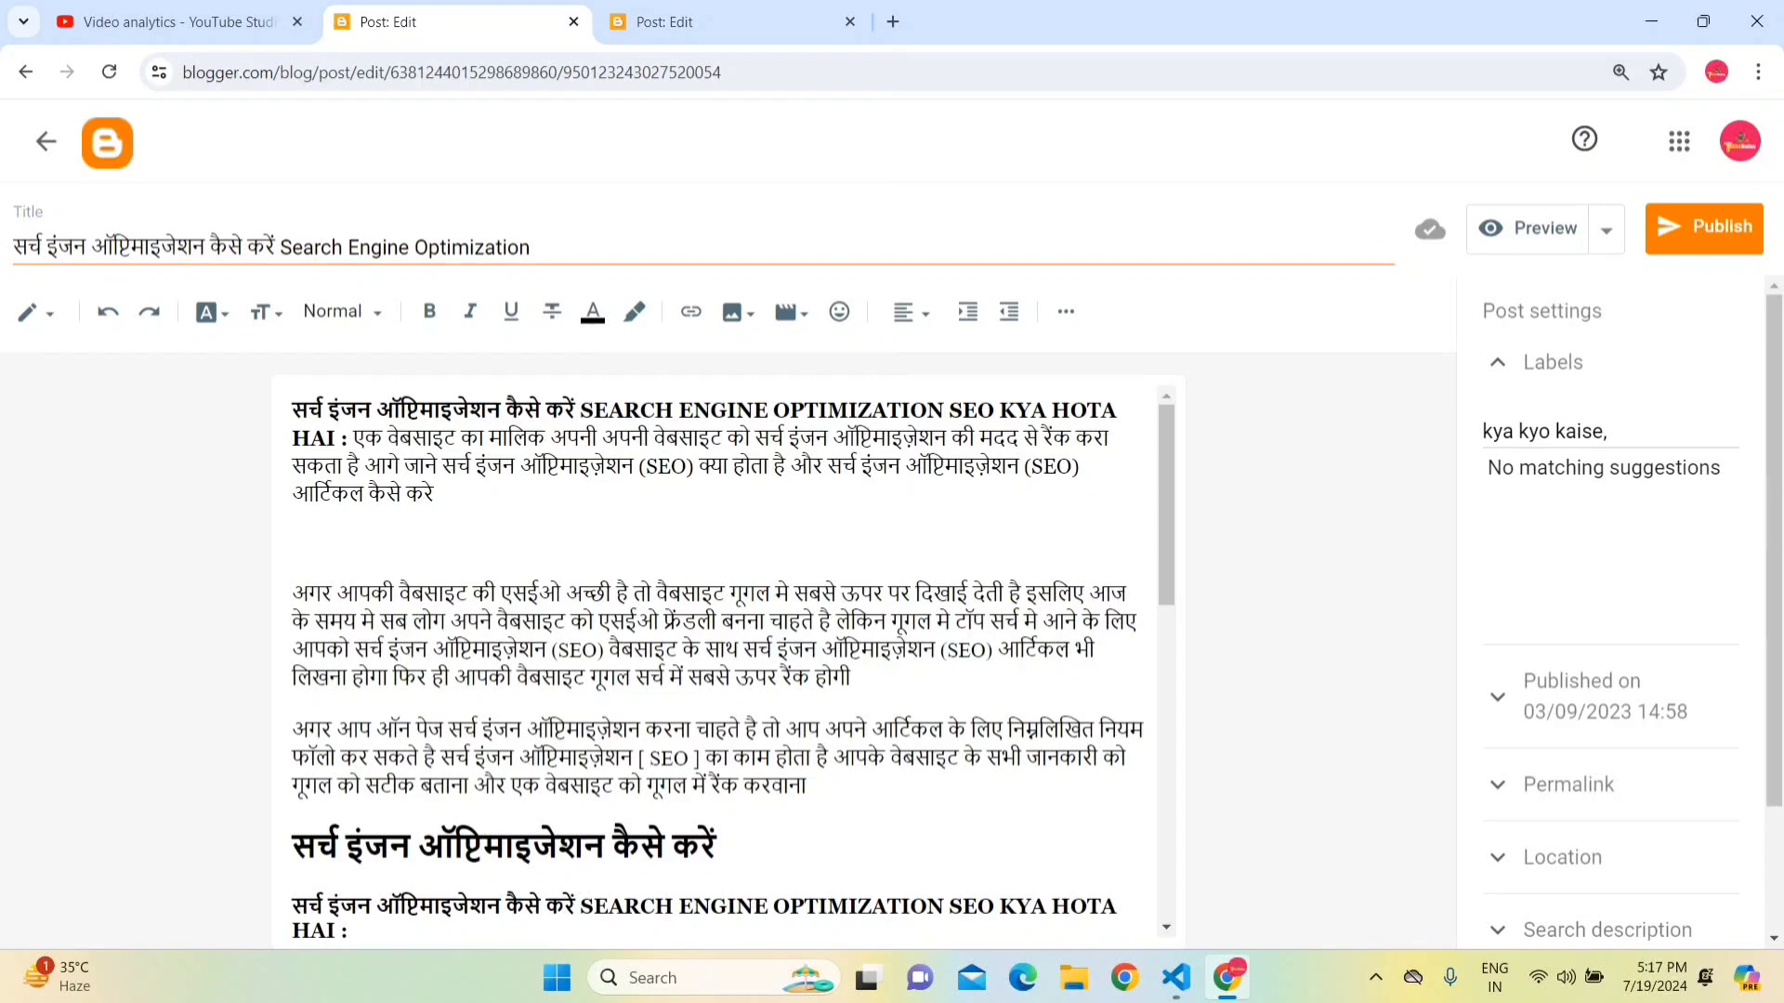
pyautogui.hotkey('ctrl', 'Tab')
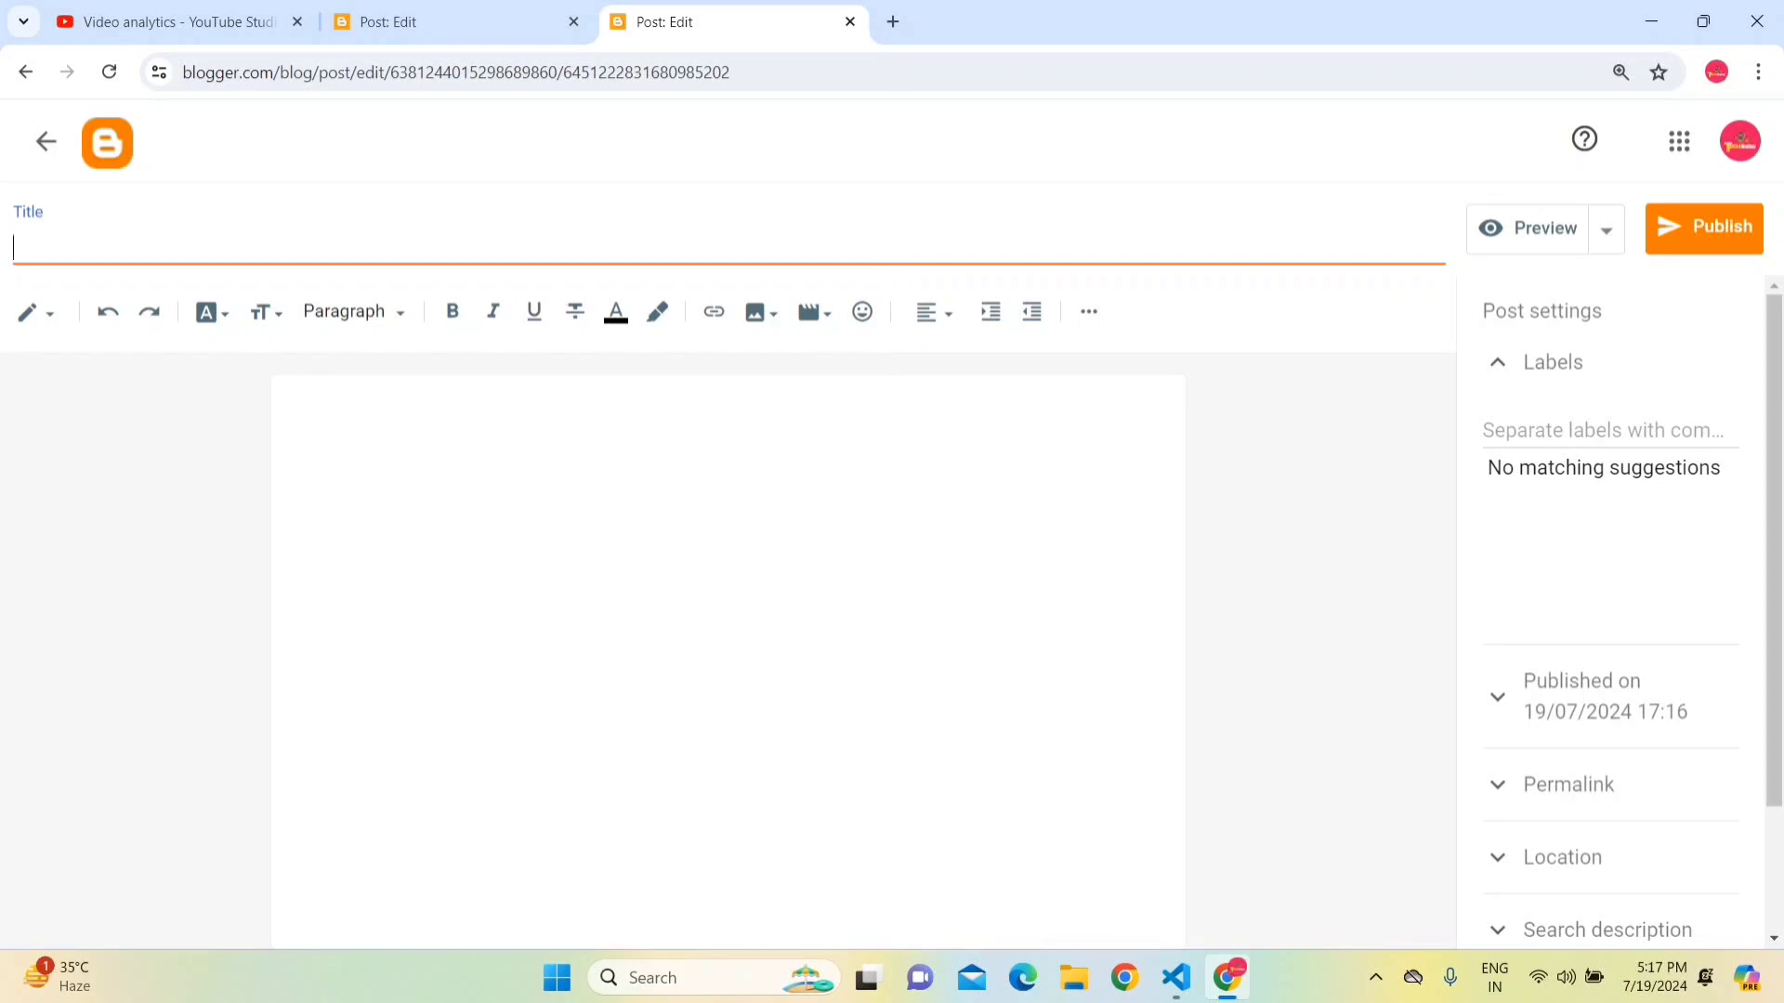
pyautogui.click(418, 11)
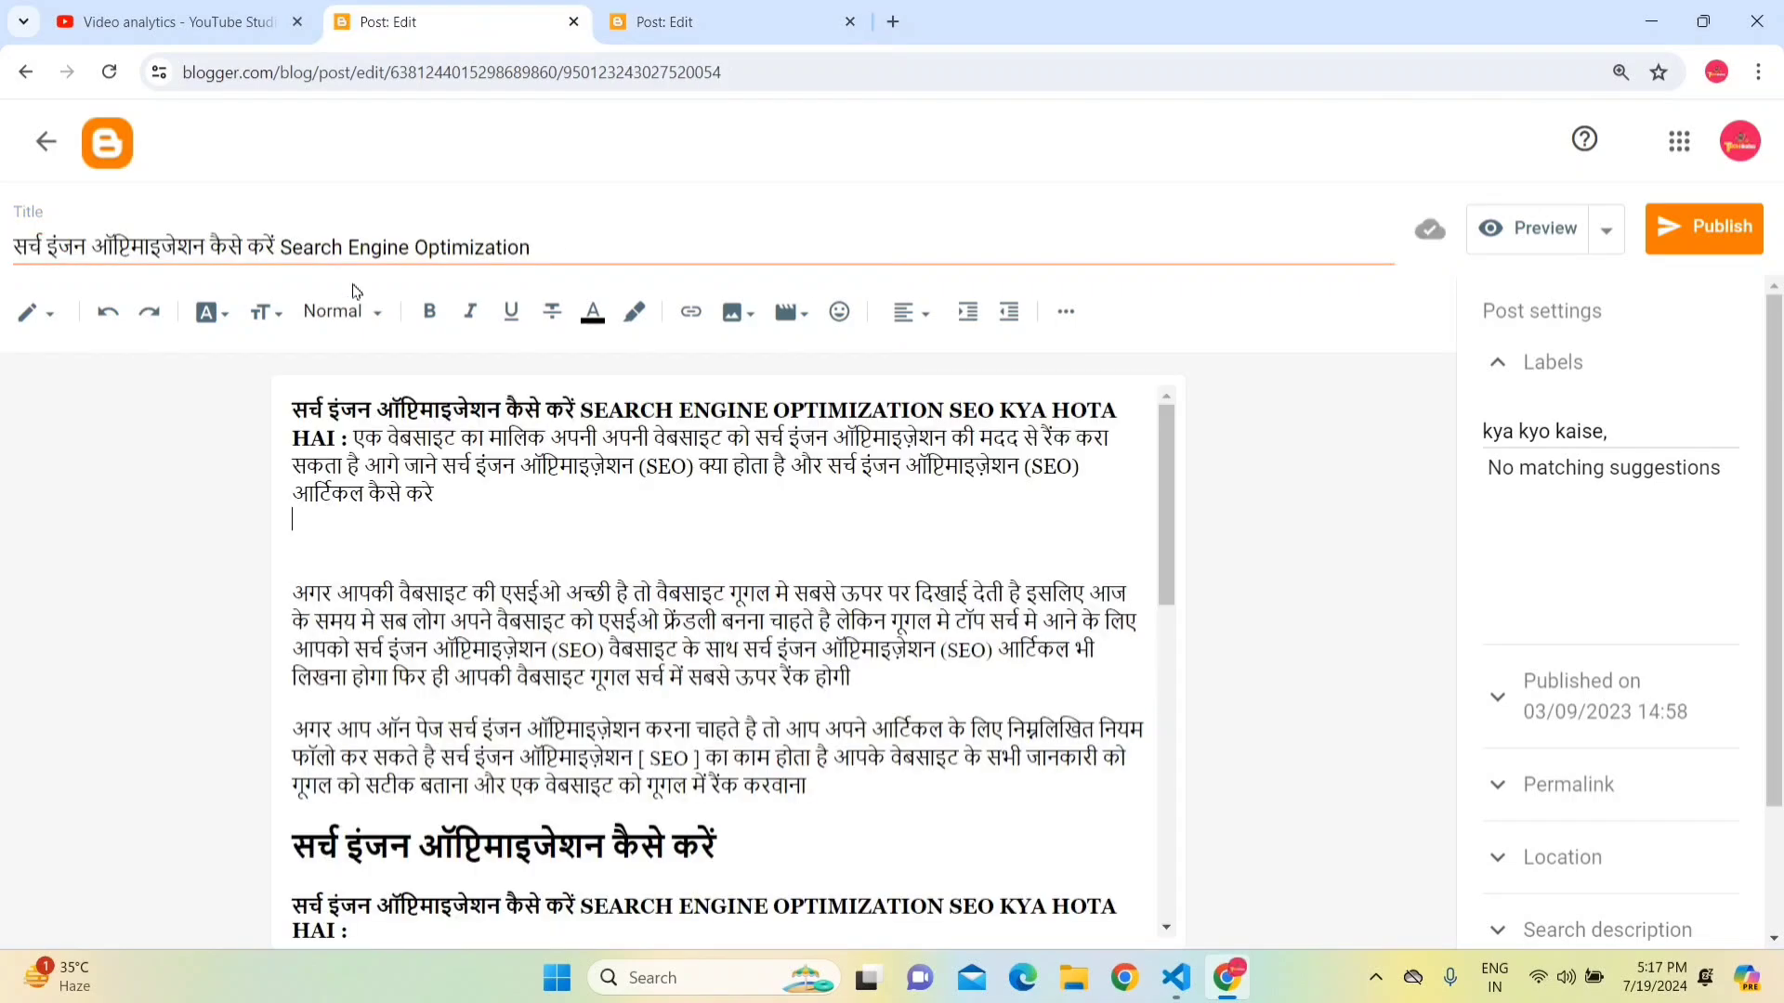
pyautogui.click(709, 7)
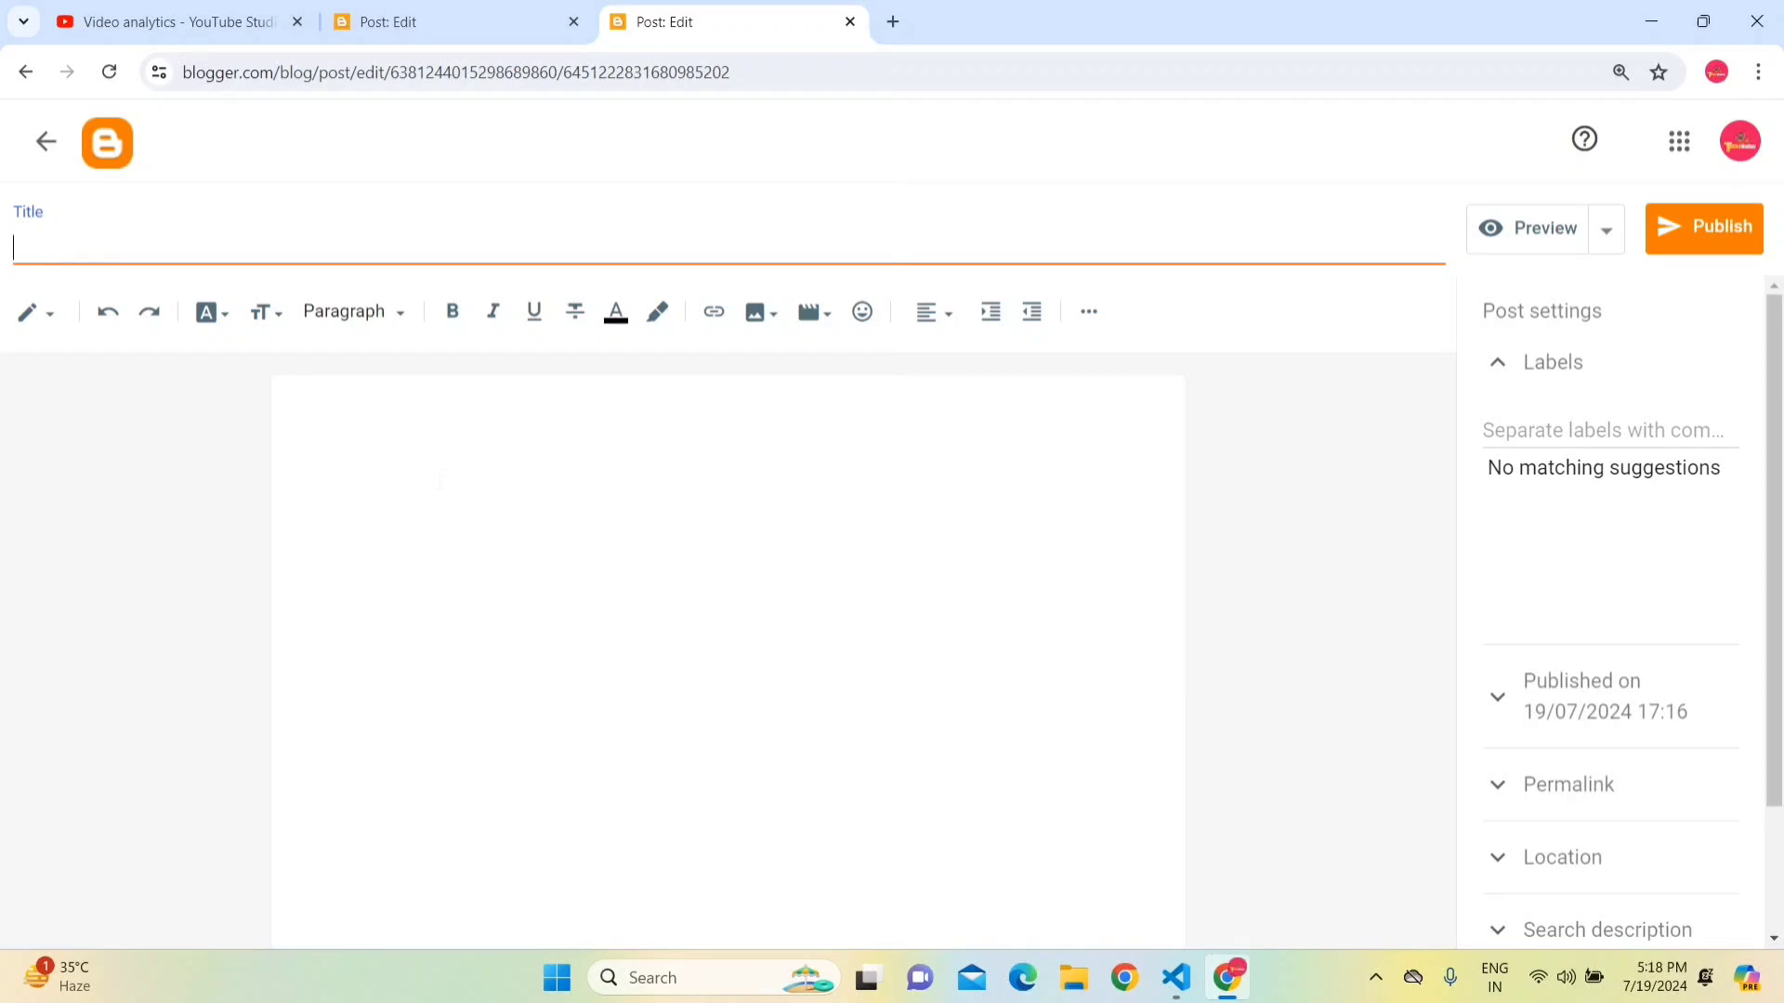
pyautogui.click(471, 18)
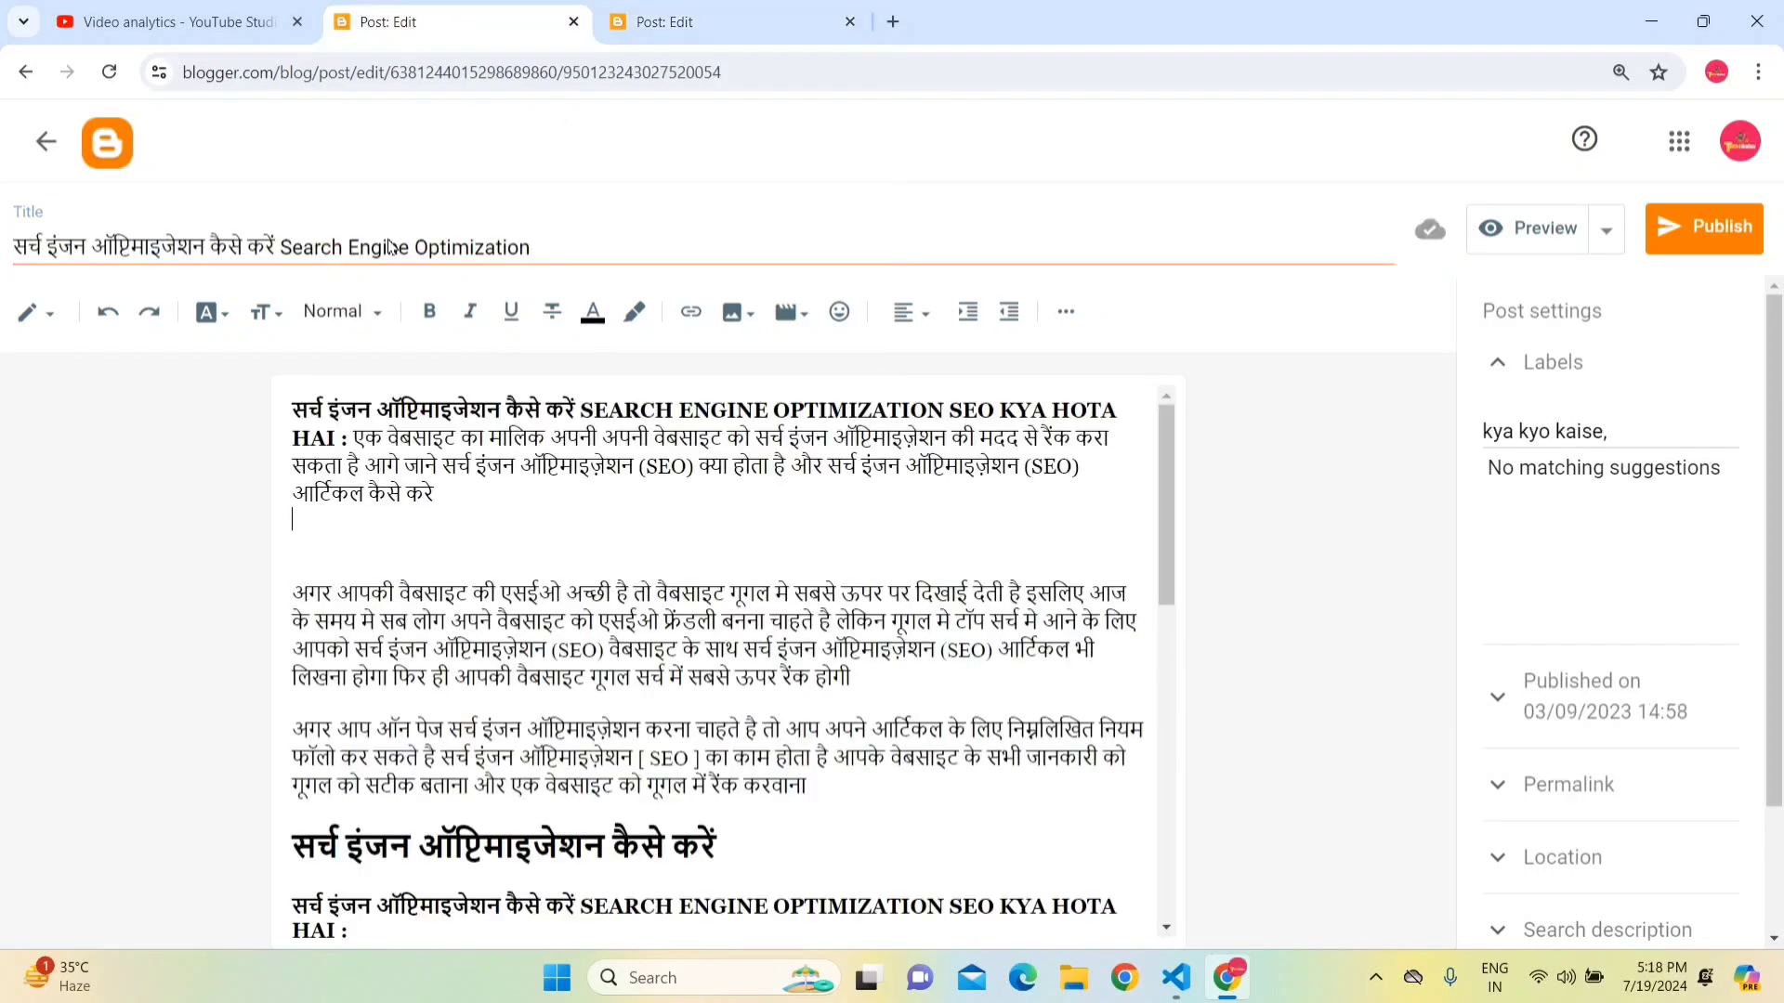
pyautogui.click(379, 236)
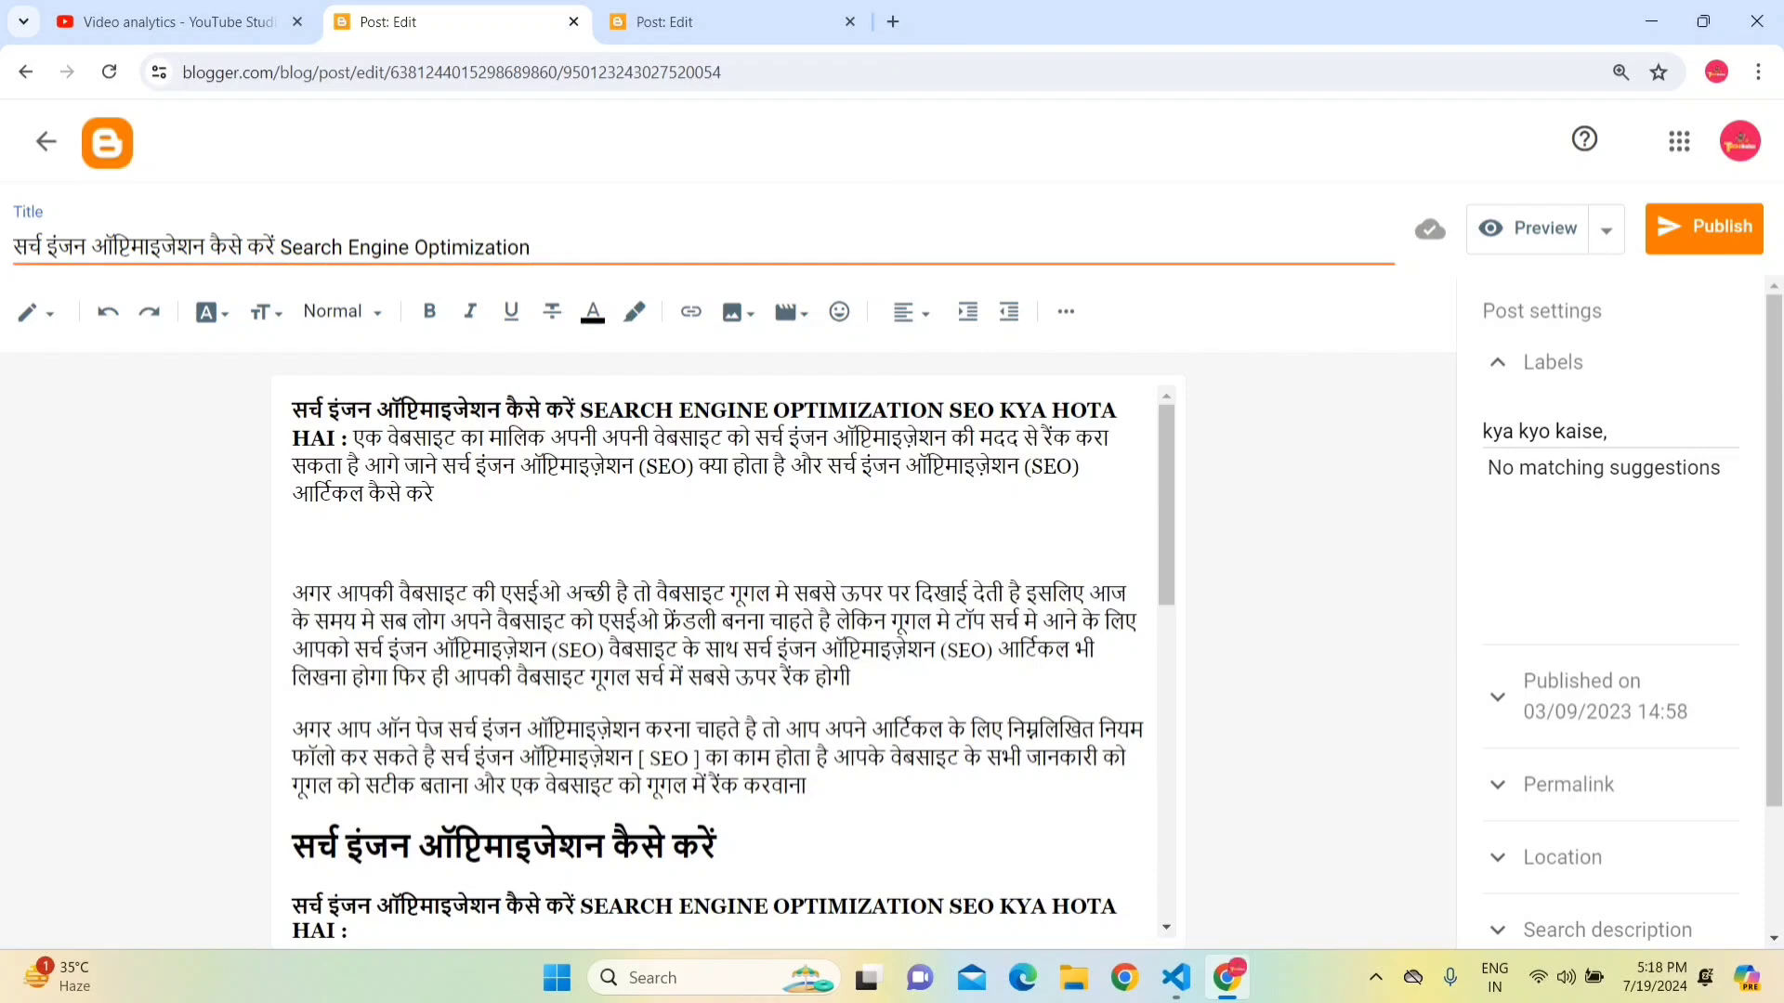
pyautogui.click(651, 21)
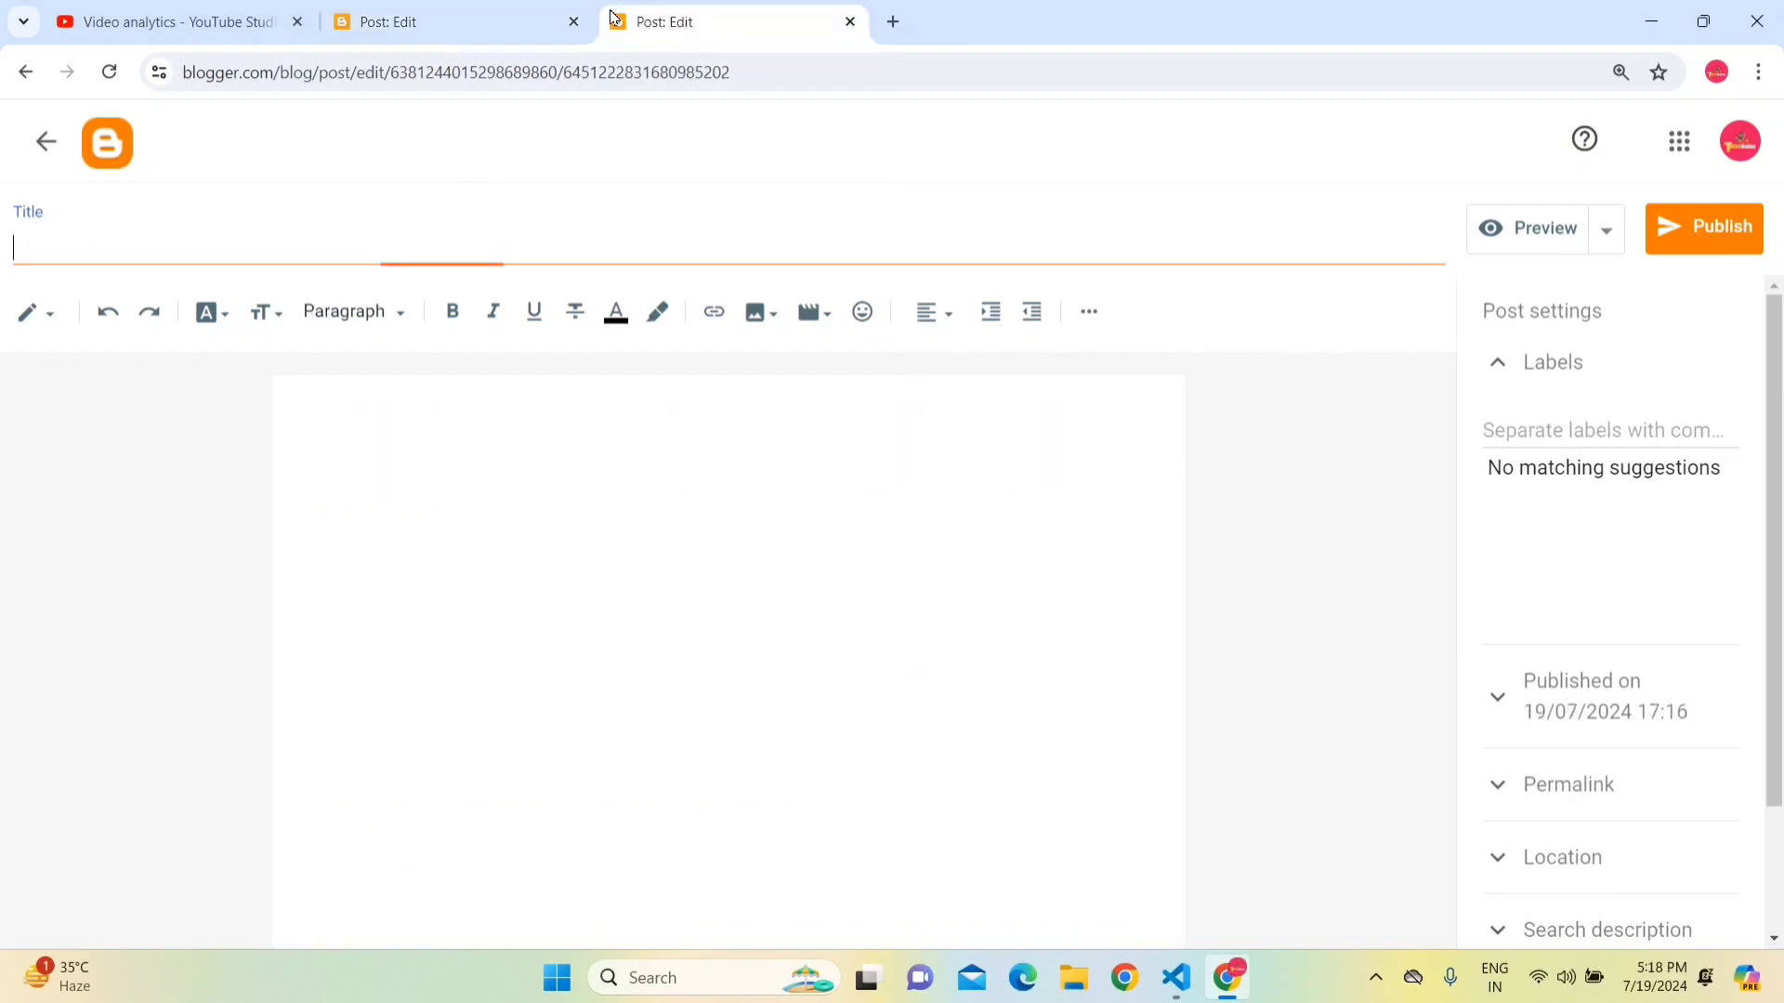
pyautogui.click(398, 239)
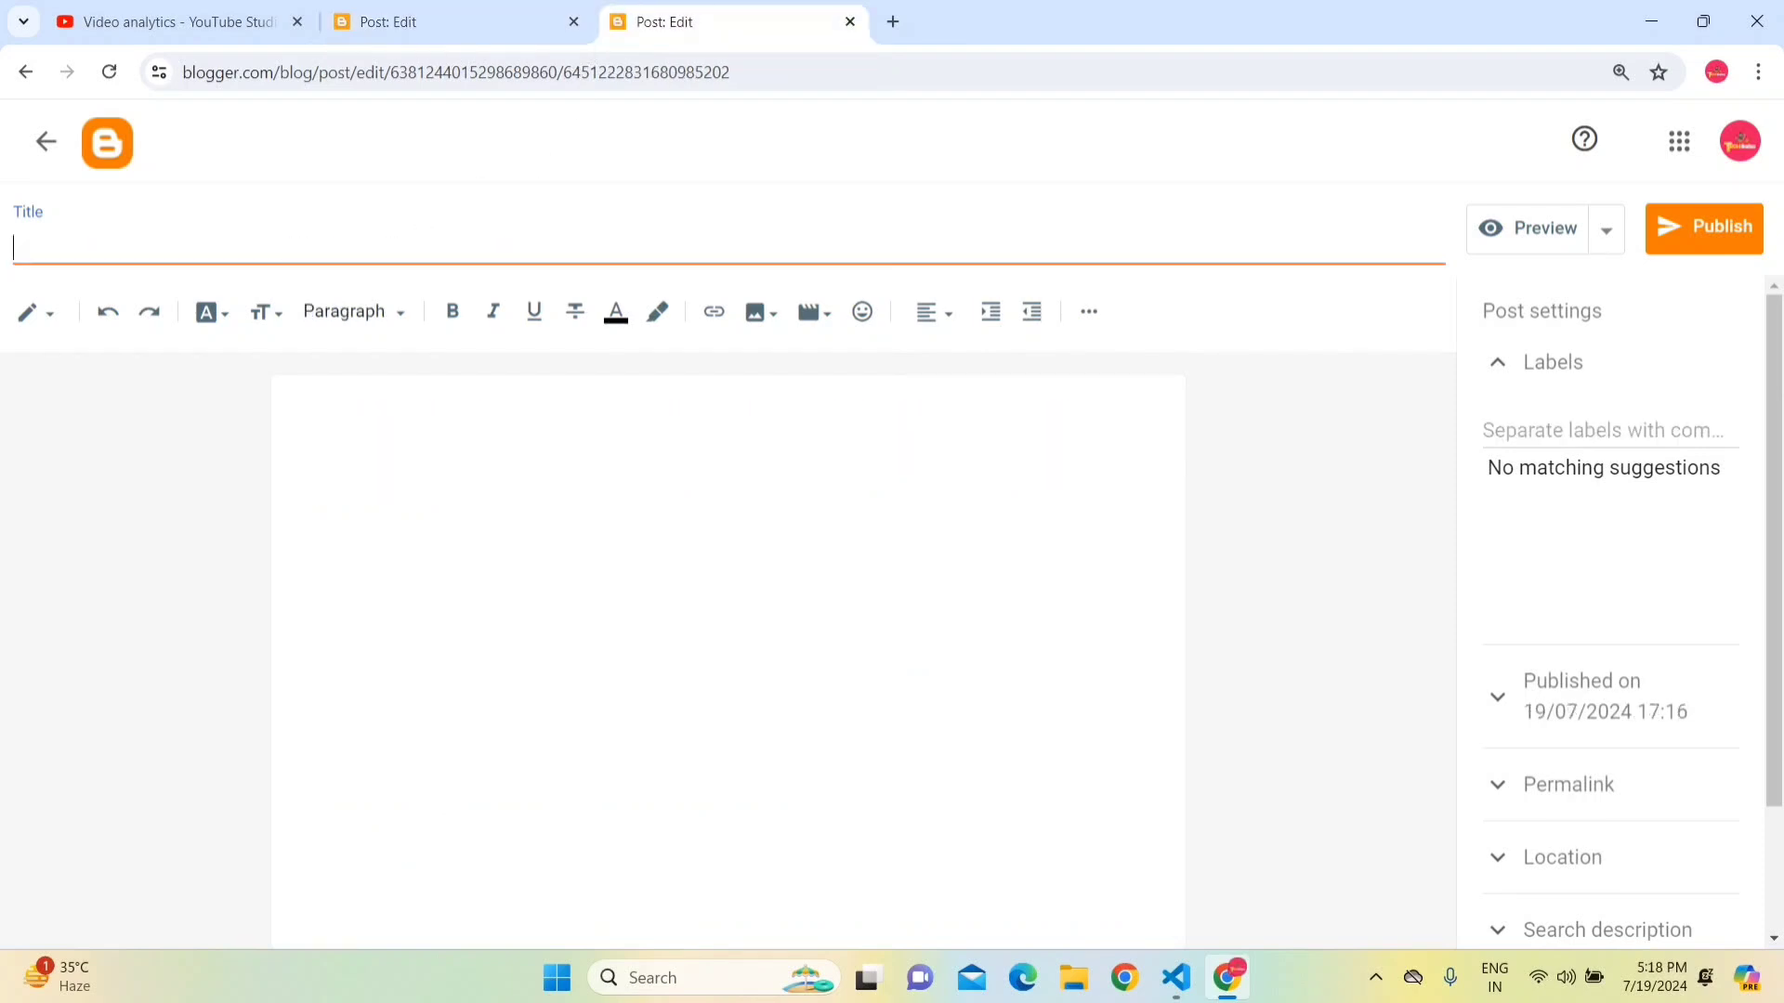
# - Copy the keyword "सर्च इंजन ऑप्टिमाइजेशन" from the existing post's title and paste it into a new tab's address bar for suggestions
pyautogui.hotkey('ctrl', 'shift', 'Tab')
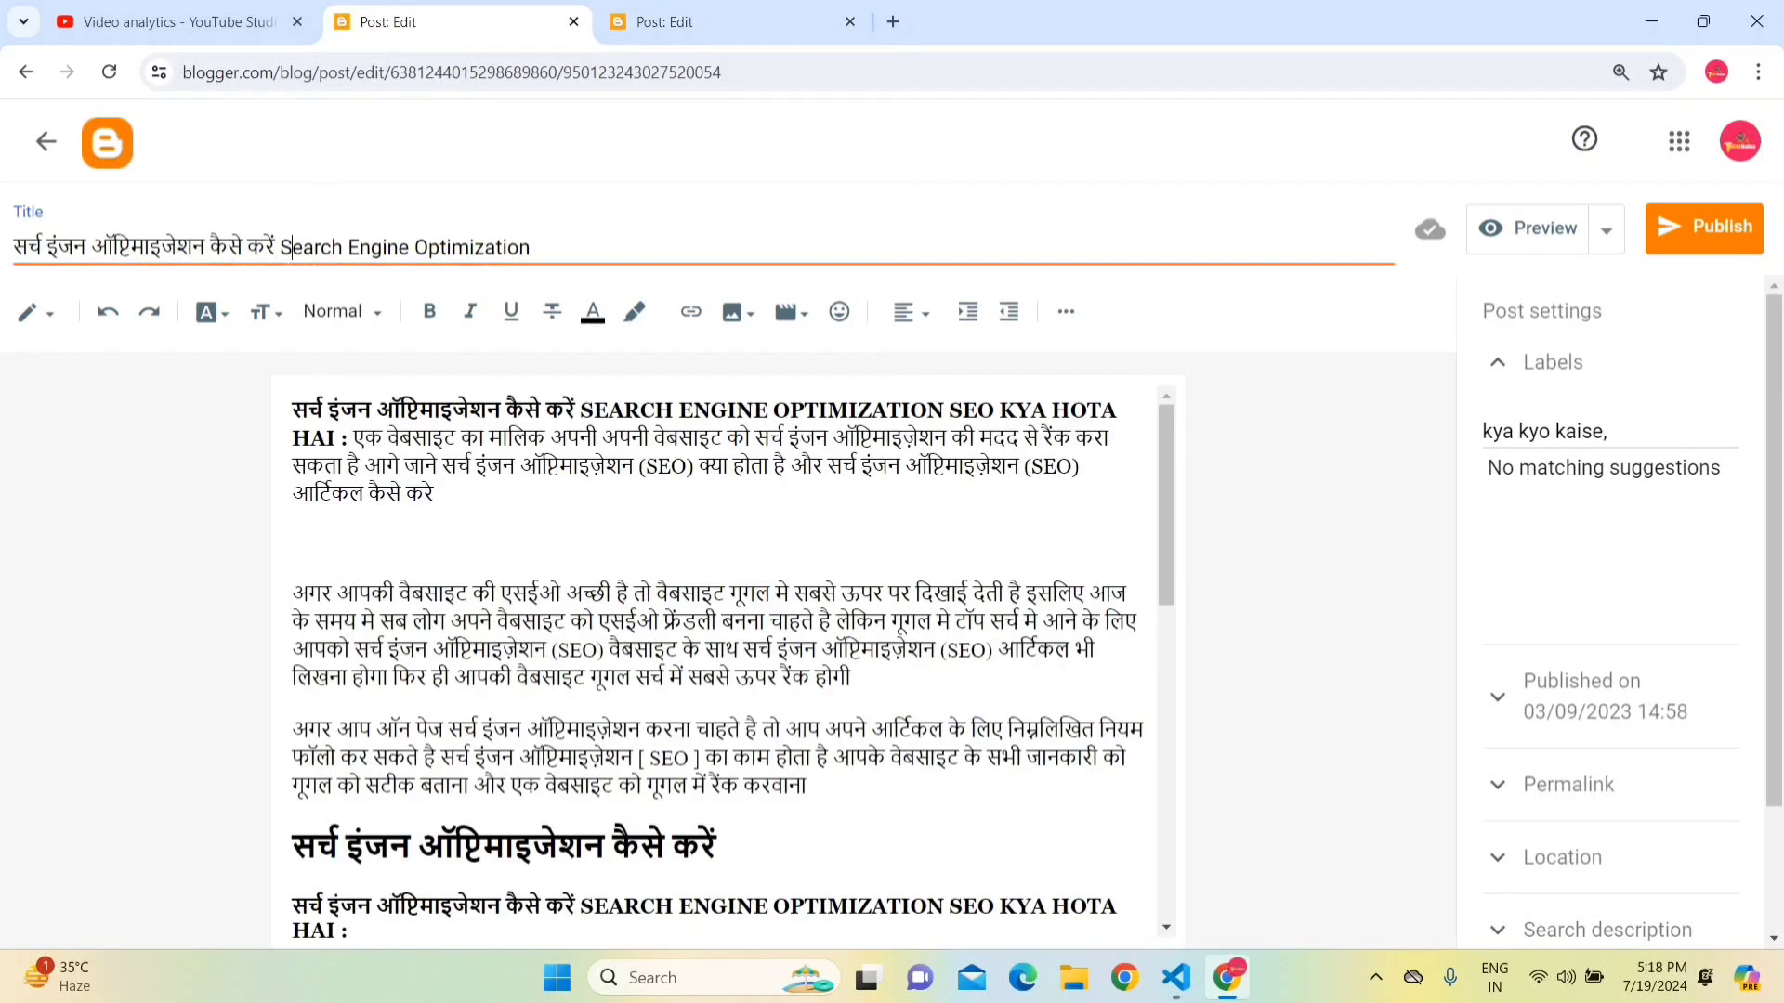
pyautogui.click(281, 247)
pyautogui.hotkey('shift', 'Home')
pyautogui.hotkey('ctrl', 'c')
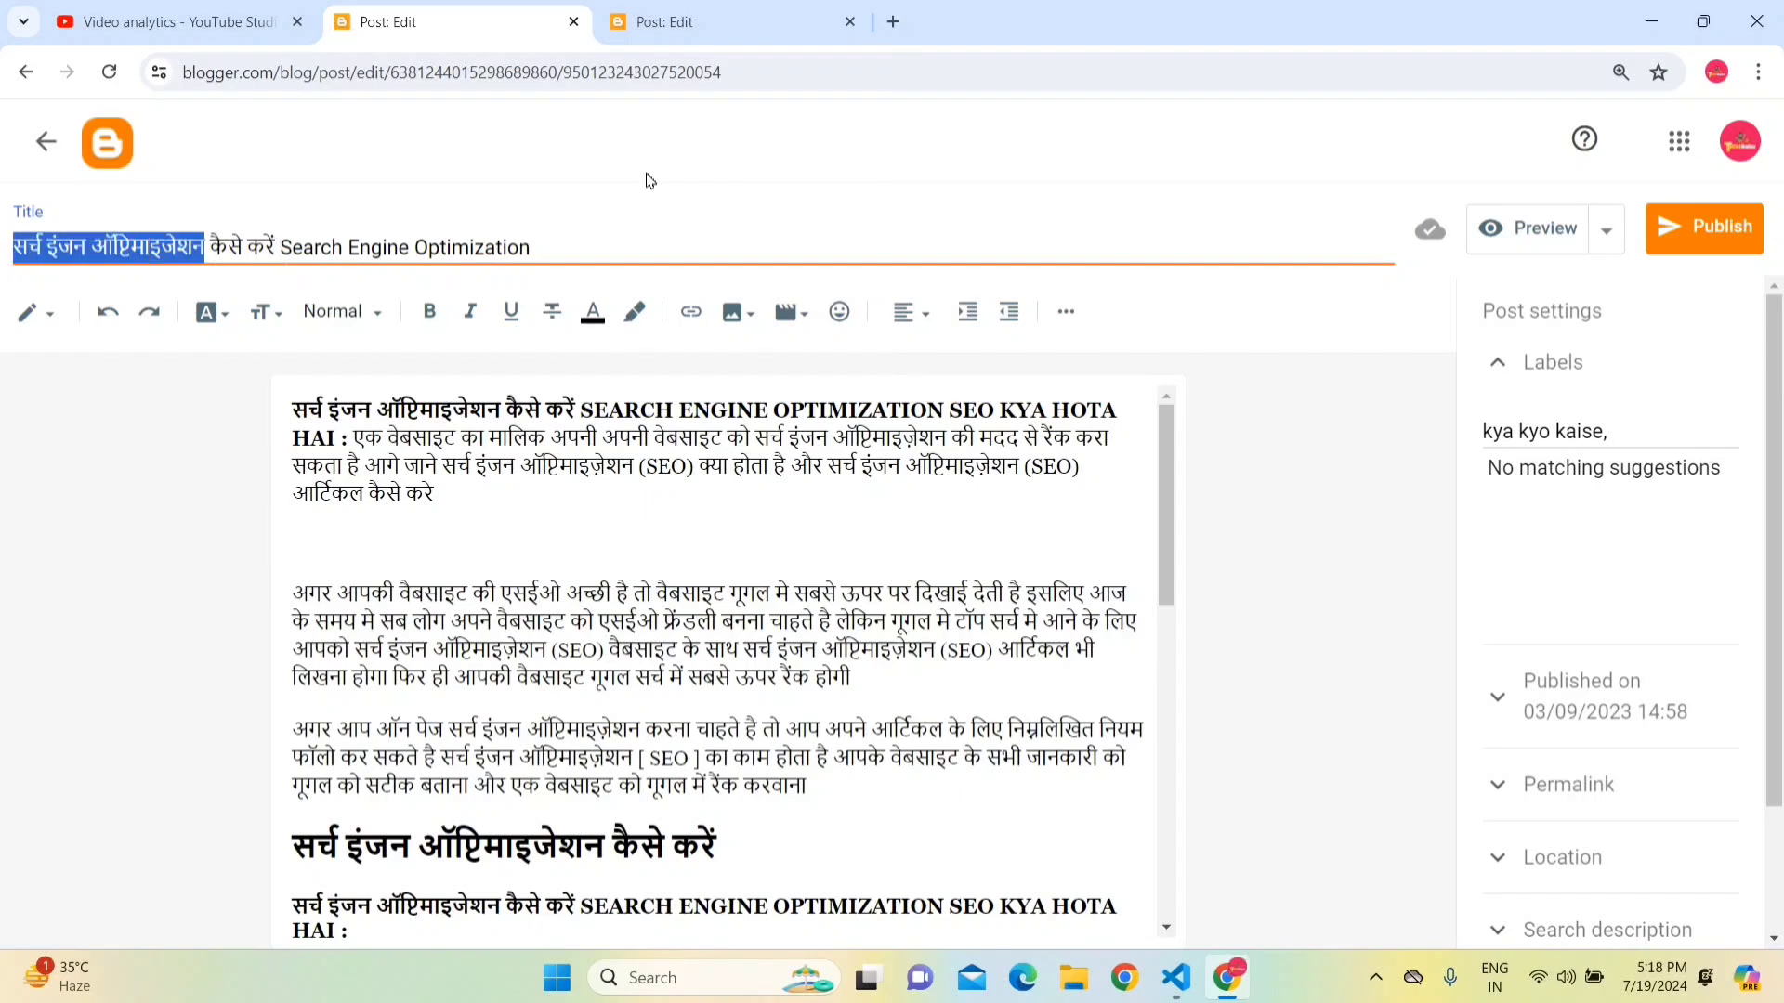
pyautogui.click(903, 15)
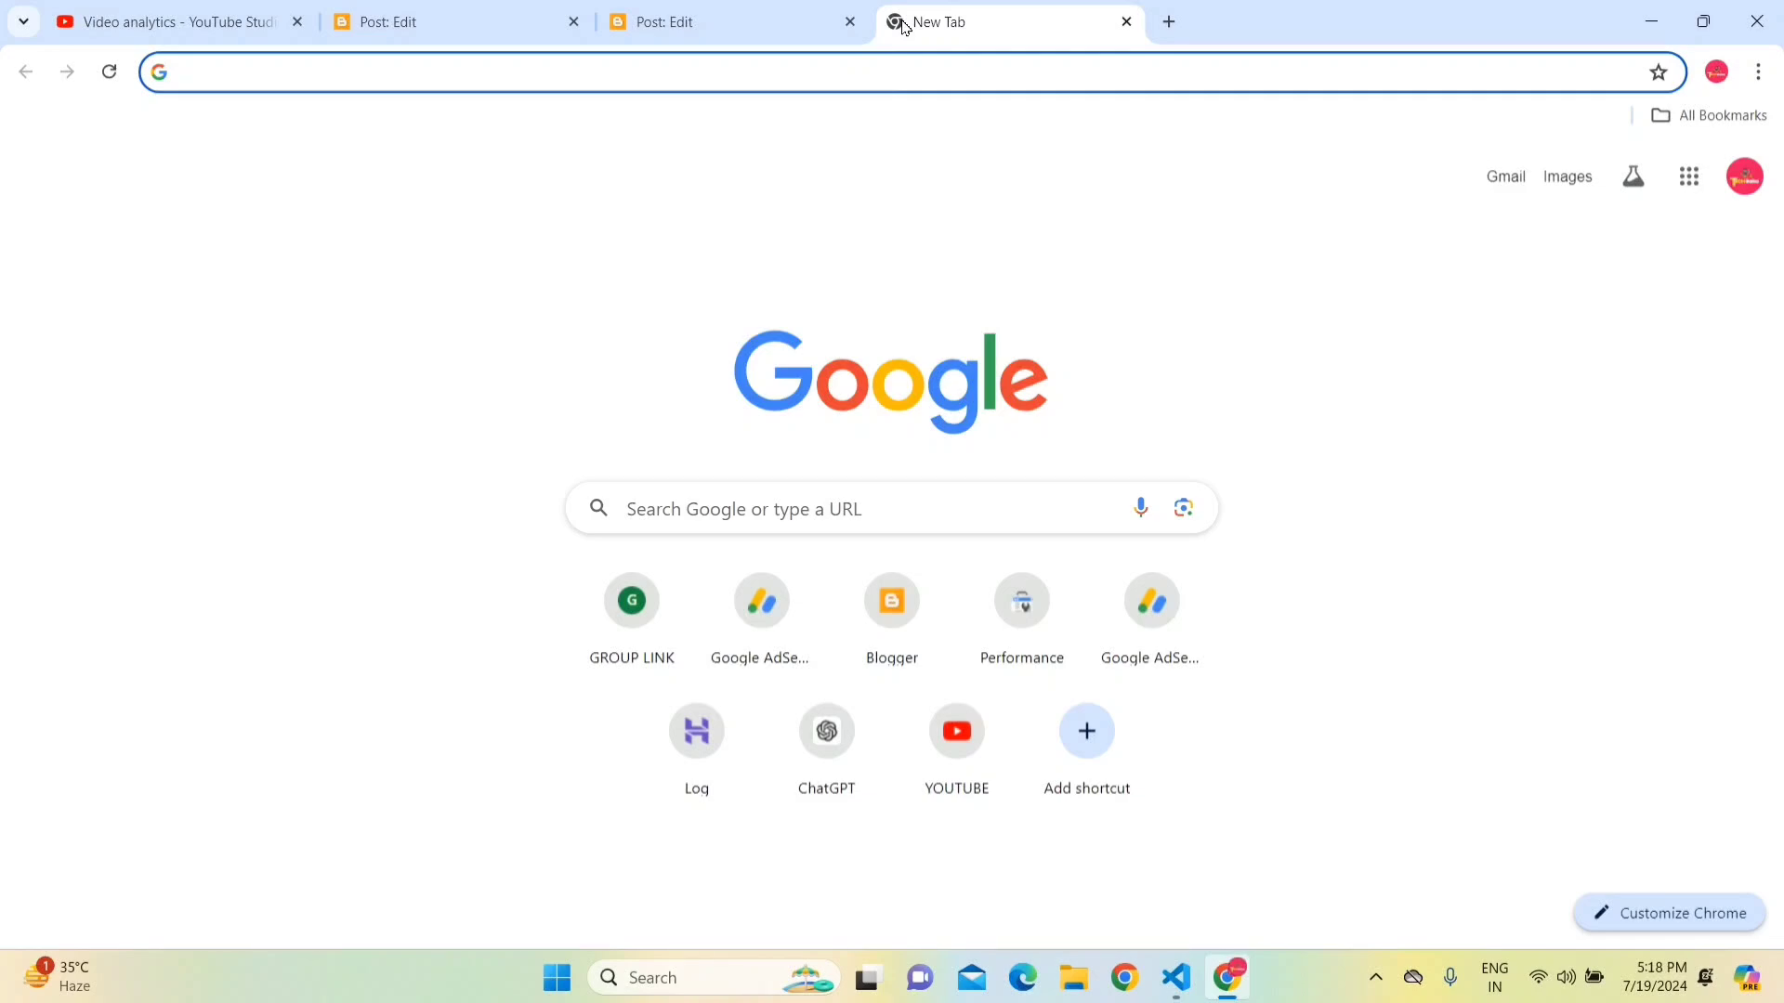
pyautogui.hotkey('ctrl', 'v')
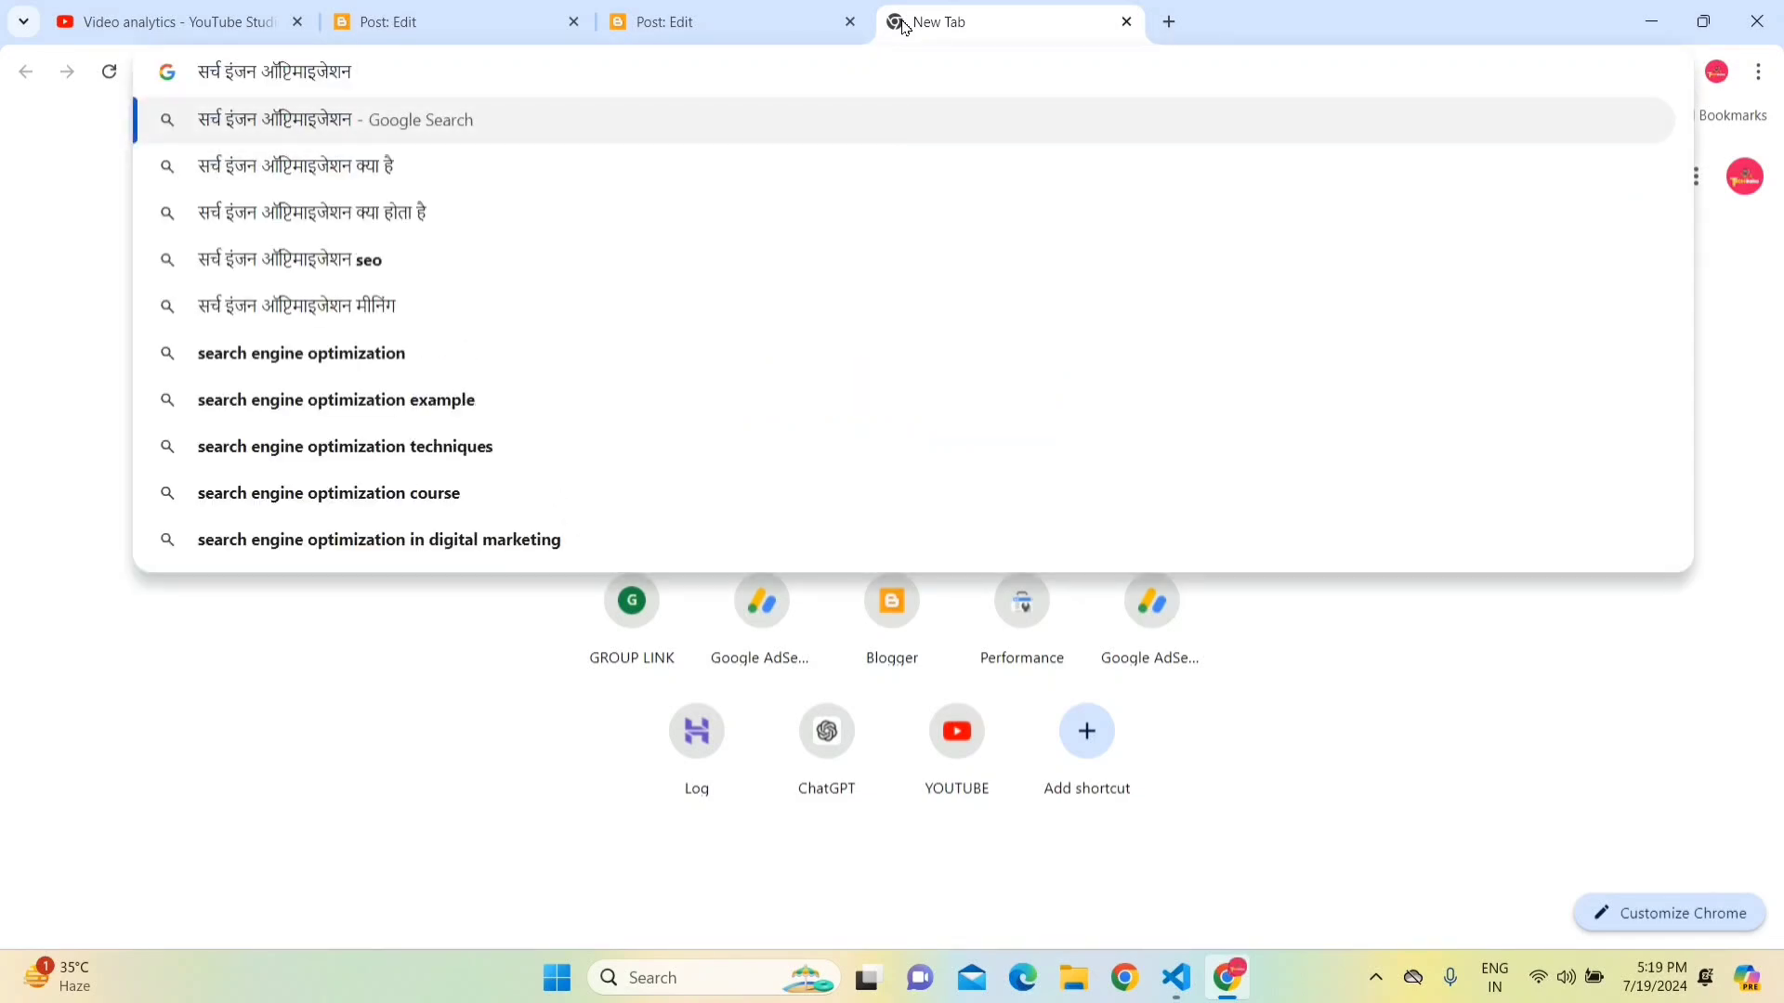
# - Copy the search suggestion "सर्च इंजन ऑप्टिमाइजेशन क्या होता है" and paste it as the new post's title
pyautogui.press('Down')
pyautogui.press('Down')
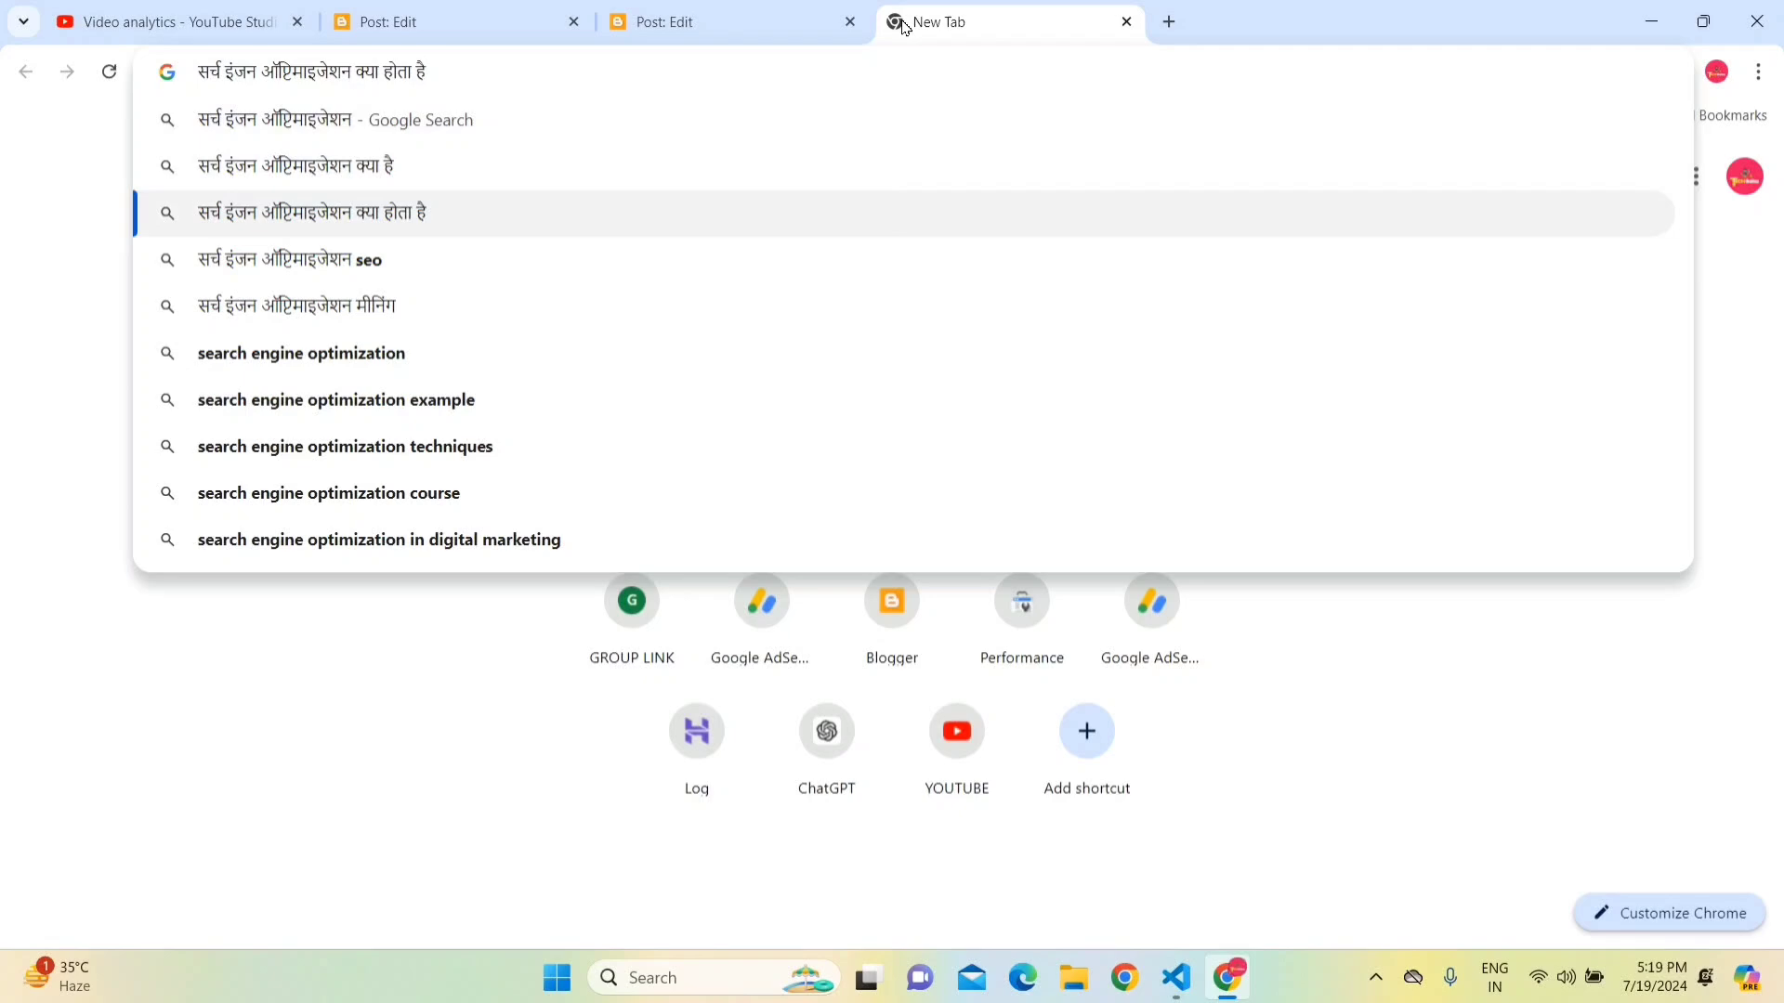
pyautogui.press('Up')
pyautogui.press('Up')
pyautogui.press('Down')
pyautogui.press('Down')
pyautogui.press('Up')
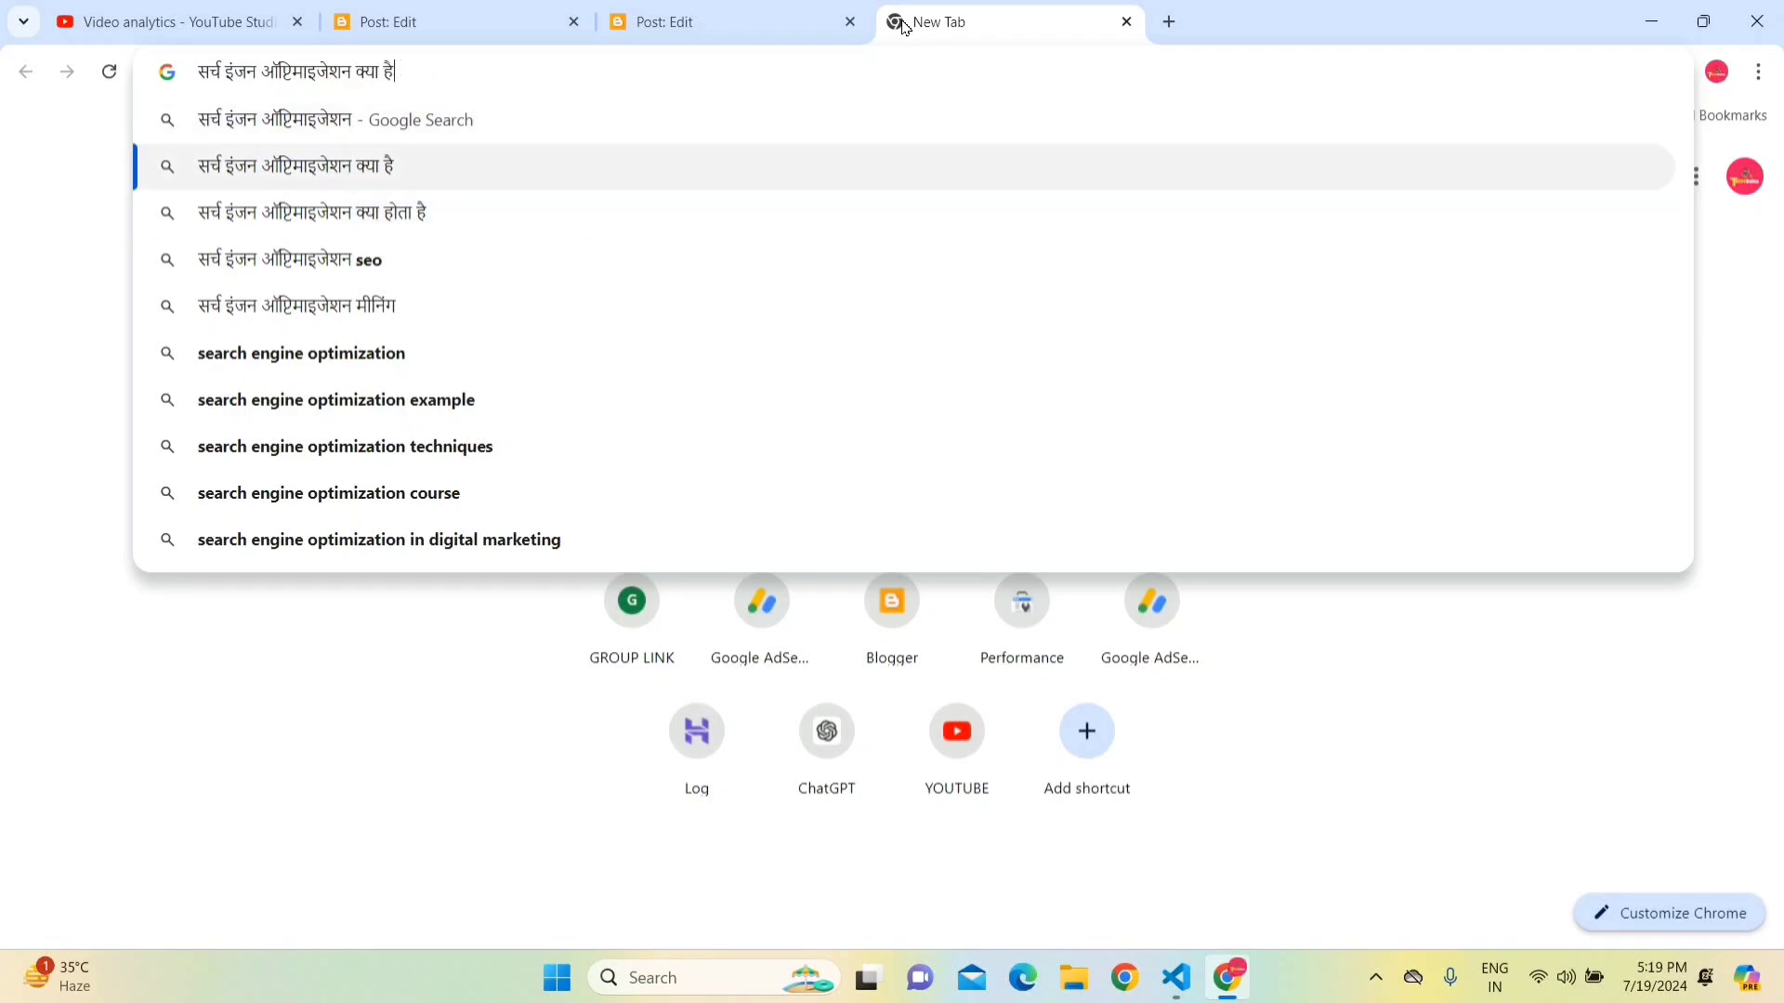
pyautogui.press('Down')
pyautogui.press('Up')
pyautogui.press('Up')
pyautogui.press('Down')
pyautogui.press('Up')
pyautogui.press('Down')
pyautogui.press('Down')
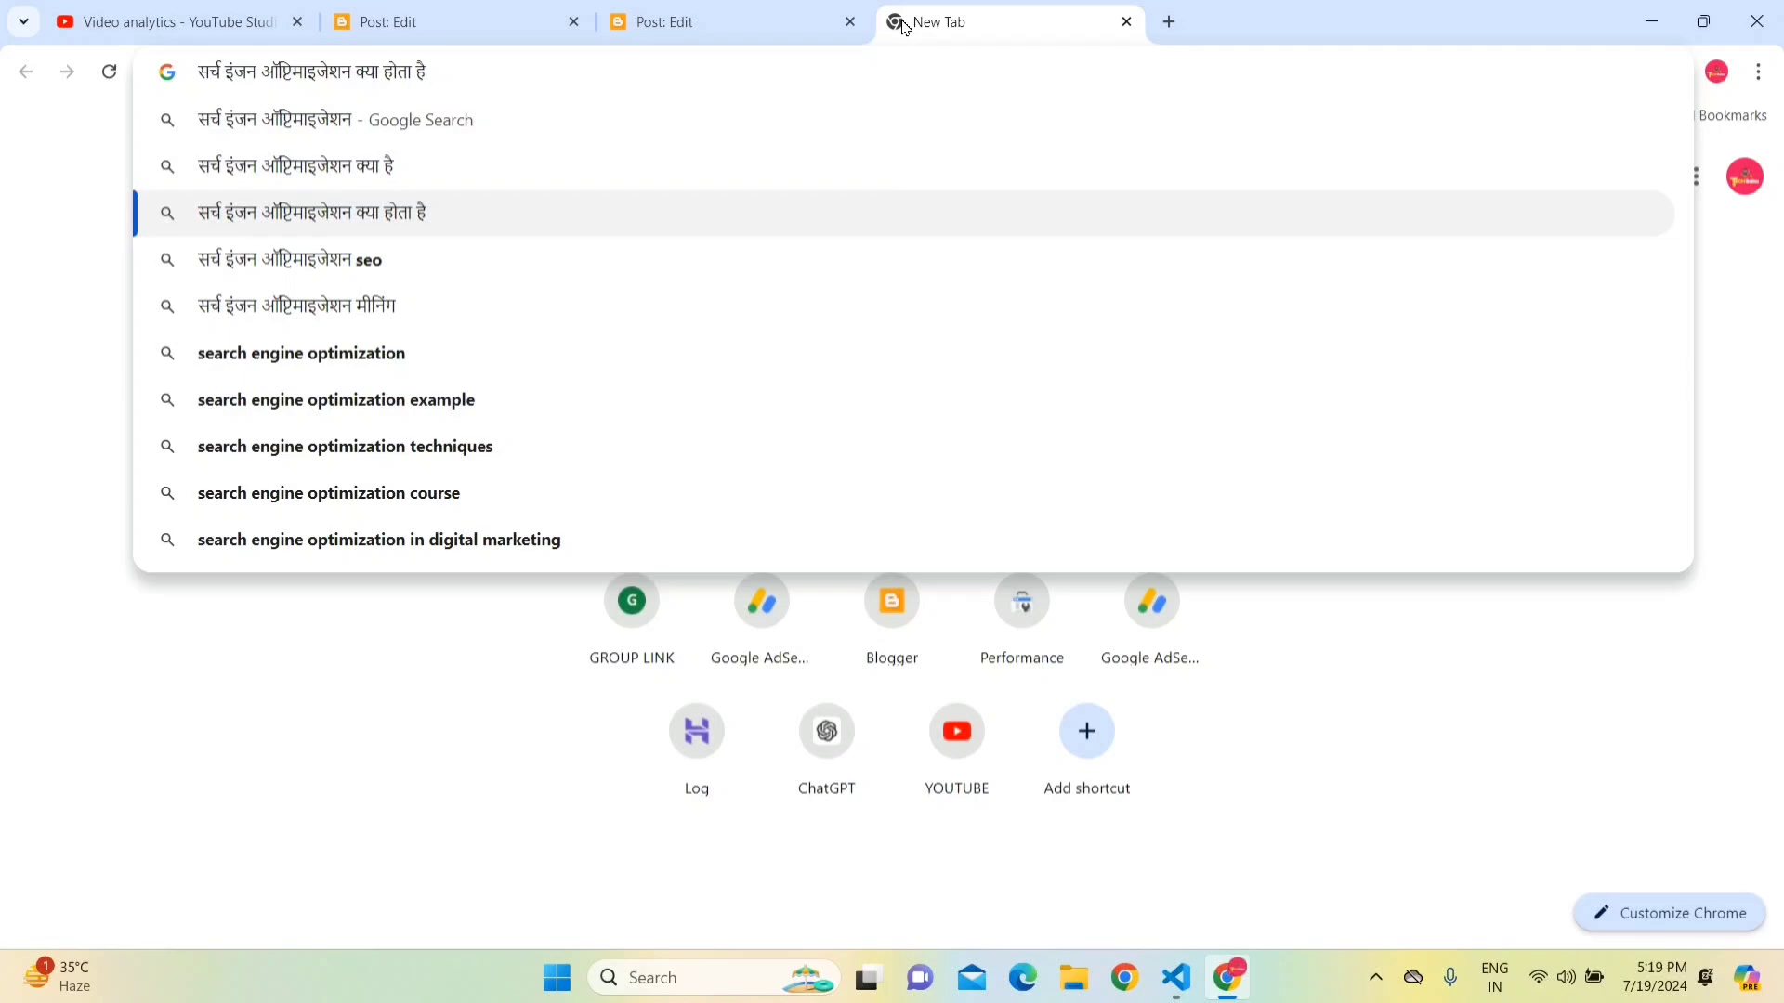
pyautogui.hotkey('ctrl', 'a')
pyautogui.hotkey('ctrl', 'c')
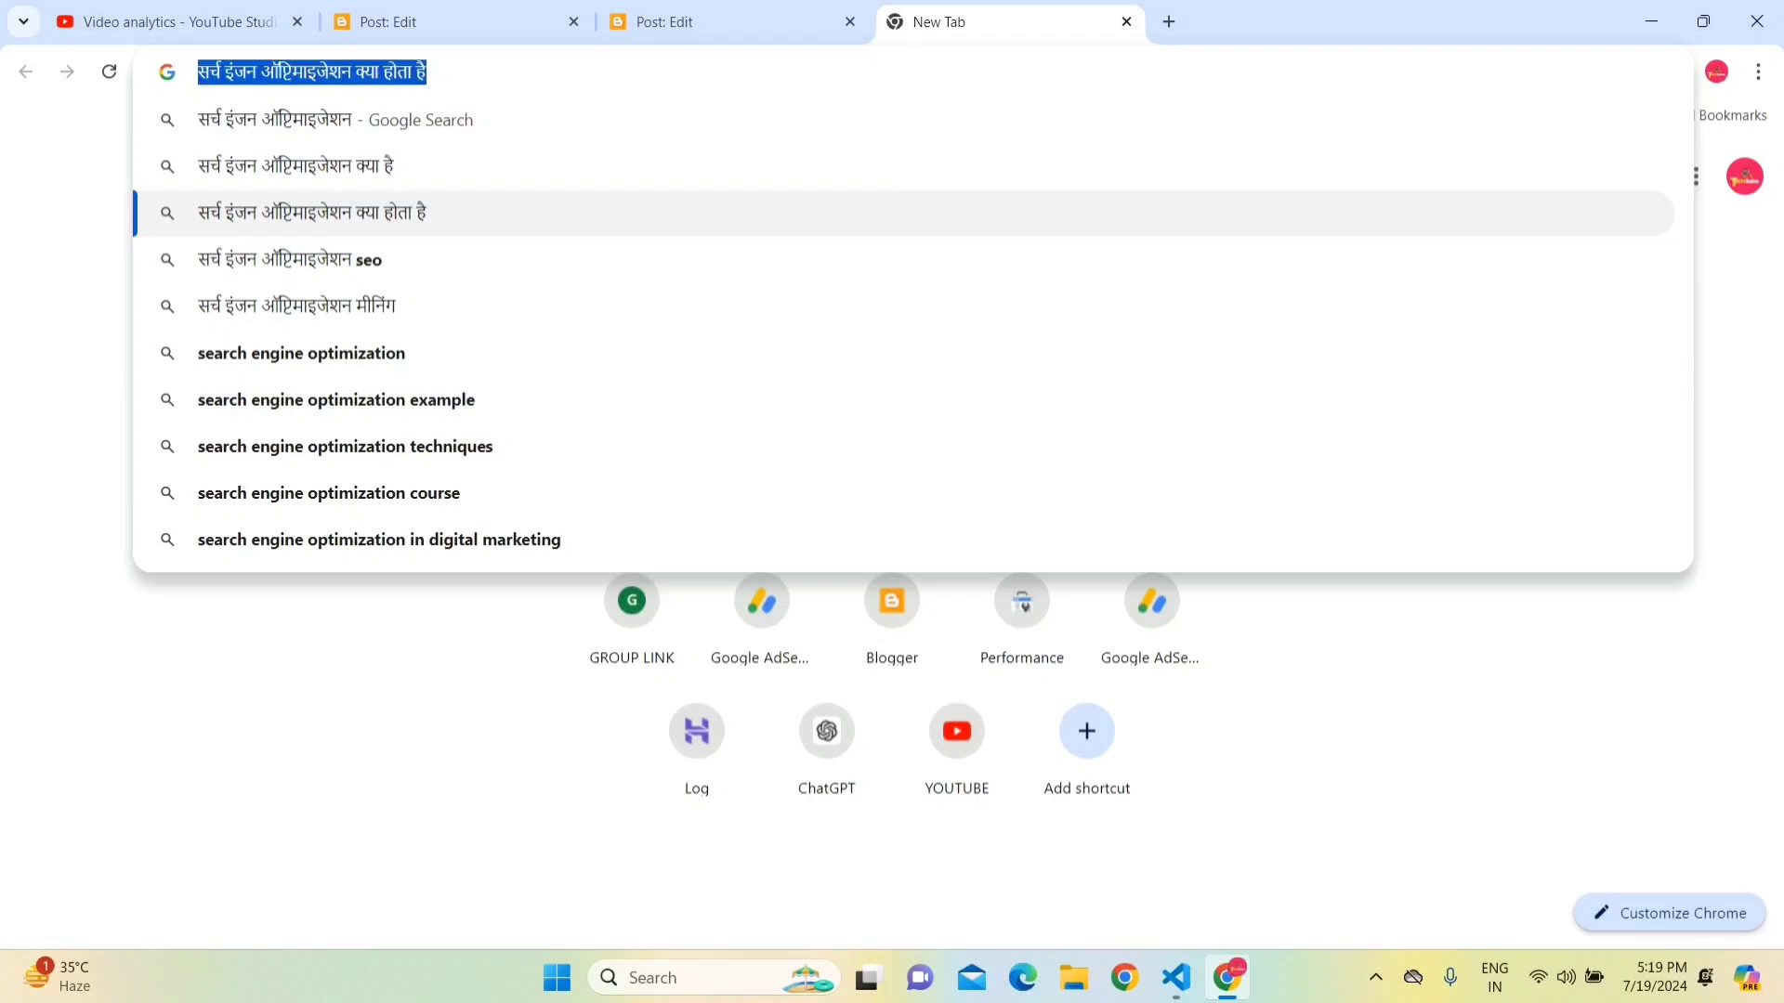
pyautogui.click(656, 26)
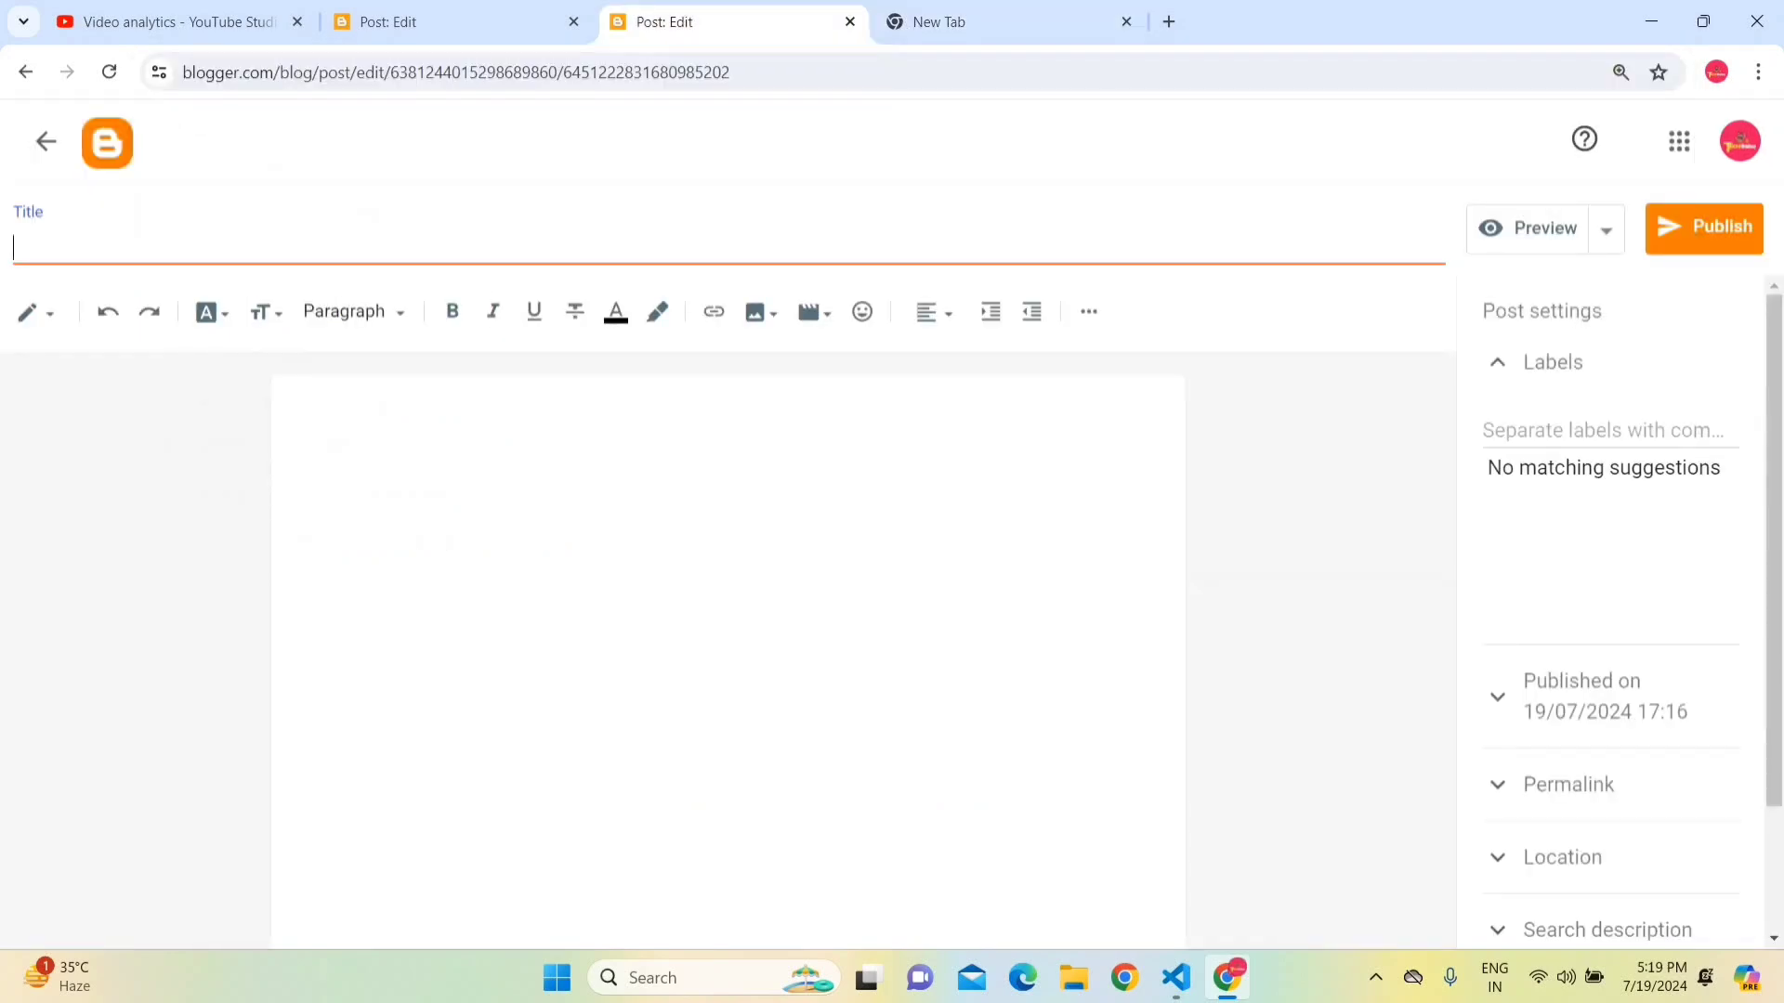
pyautogui.hotkey('ctrl', 'v')
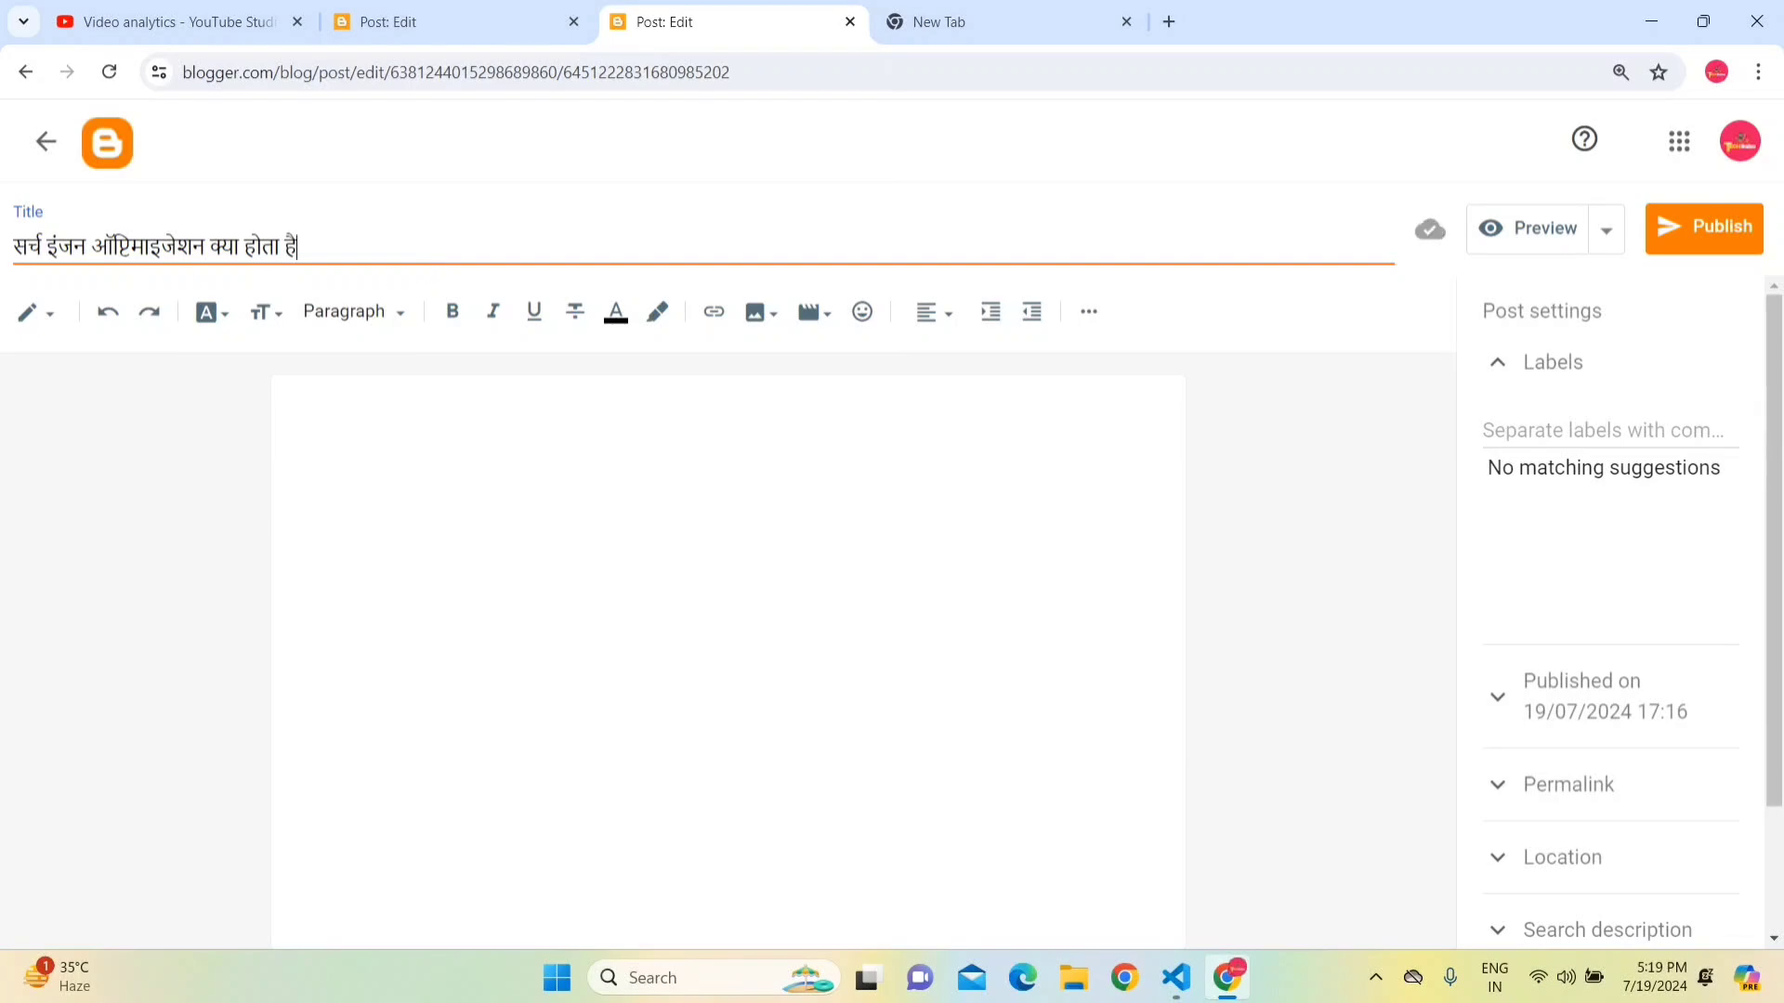
# - Append a "|" separator and the search suggestion "search engine optimization kya hota hai" to the new post's title
pyautogui.moveTo(148, 246); pyautogui.dragTo(13, 246)
pyautogui.click(298, 246)
pyautogui.write('।')
pyautogui.click(983, 21)
pyautogui.click(544, 85)
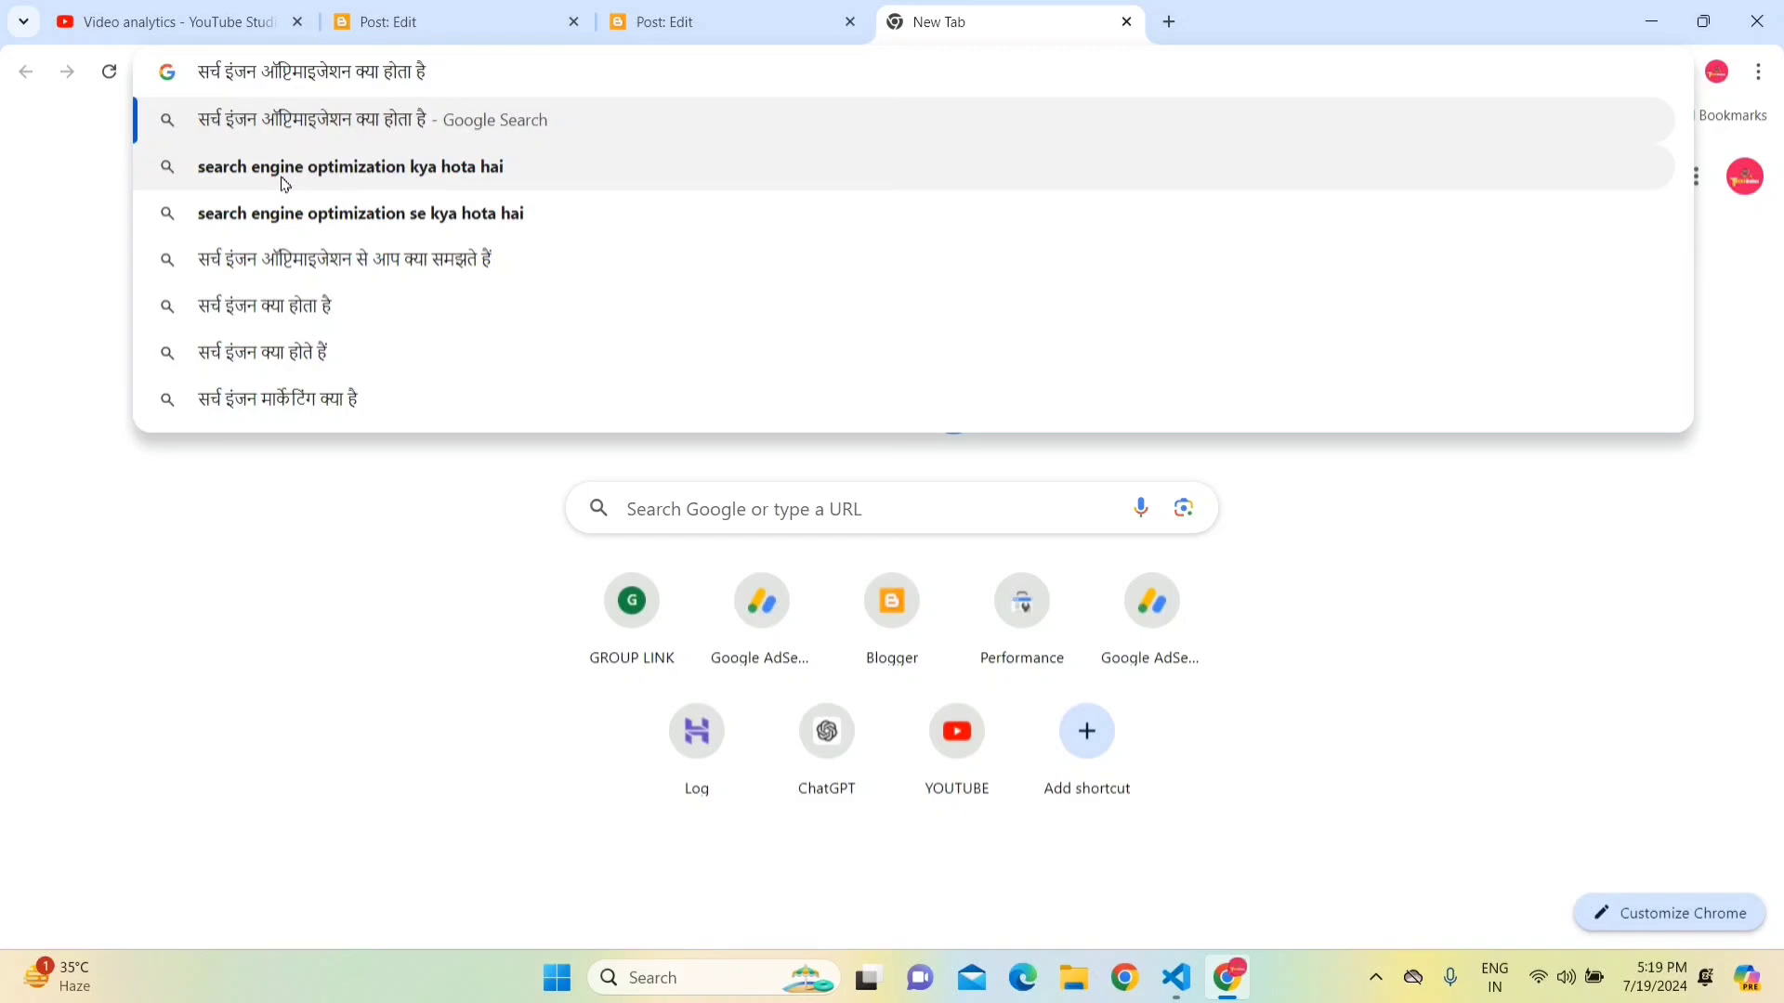
pyautogui.press('Down')
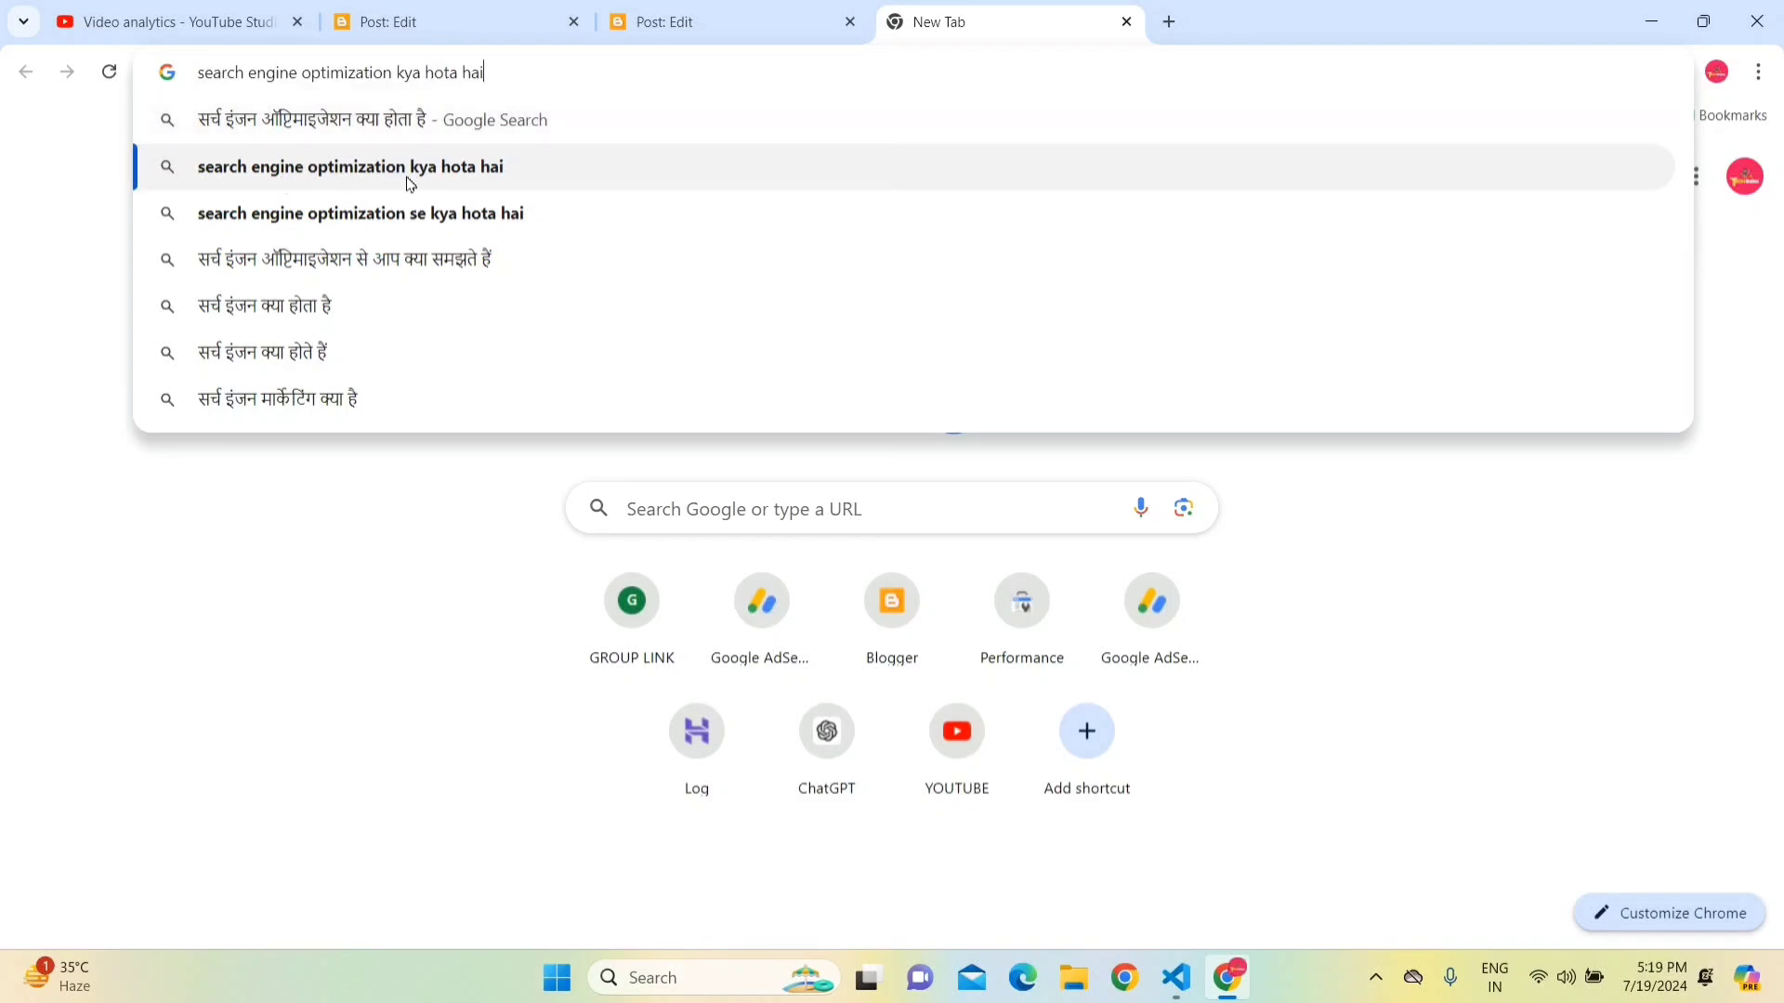
pyautogui.hotkey('ctrl', 'a')
pyautogui.hotkey('ctrl', 'c')
pyautogui.click(651, 26)
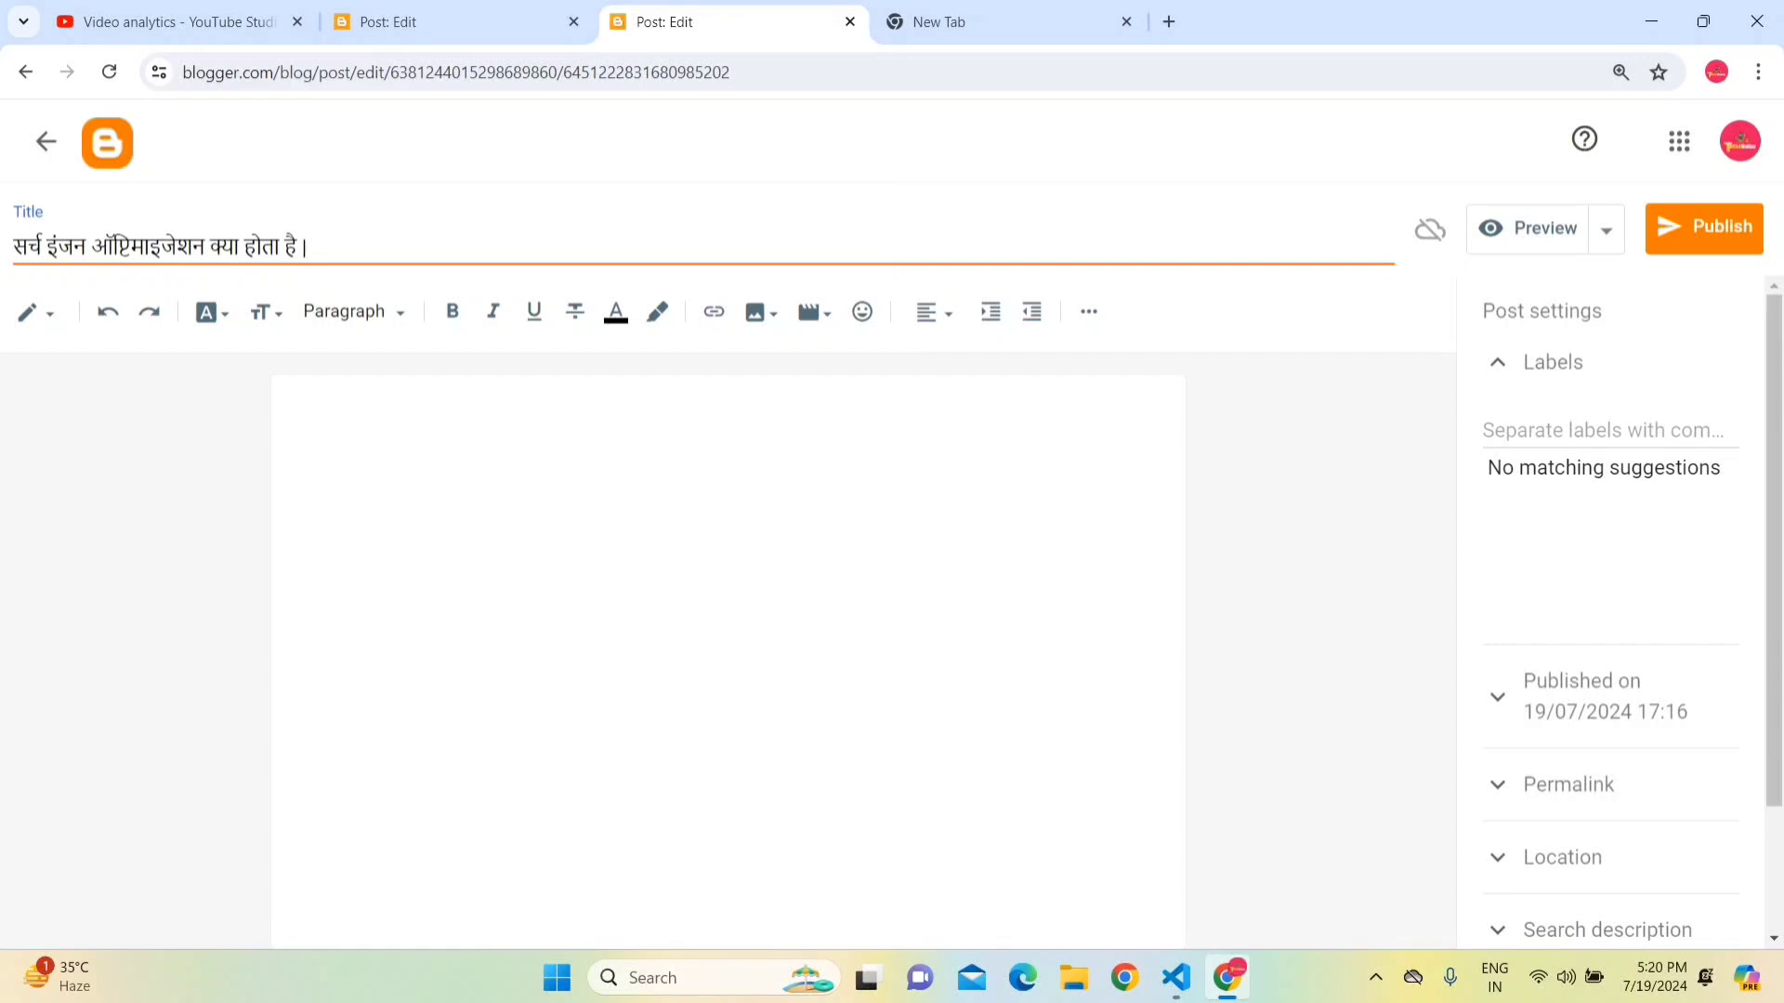
pyautogui.hotkey('ctrl', 'v')
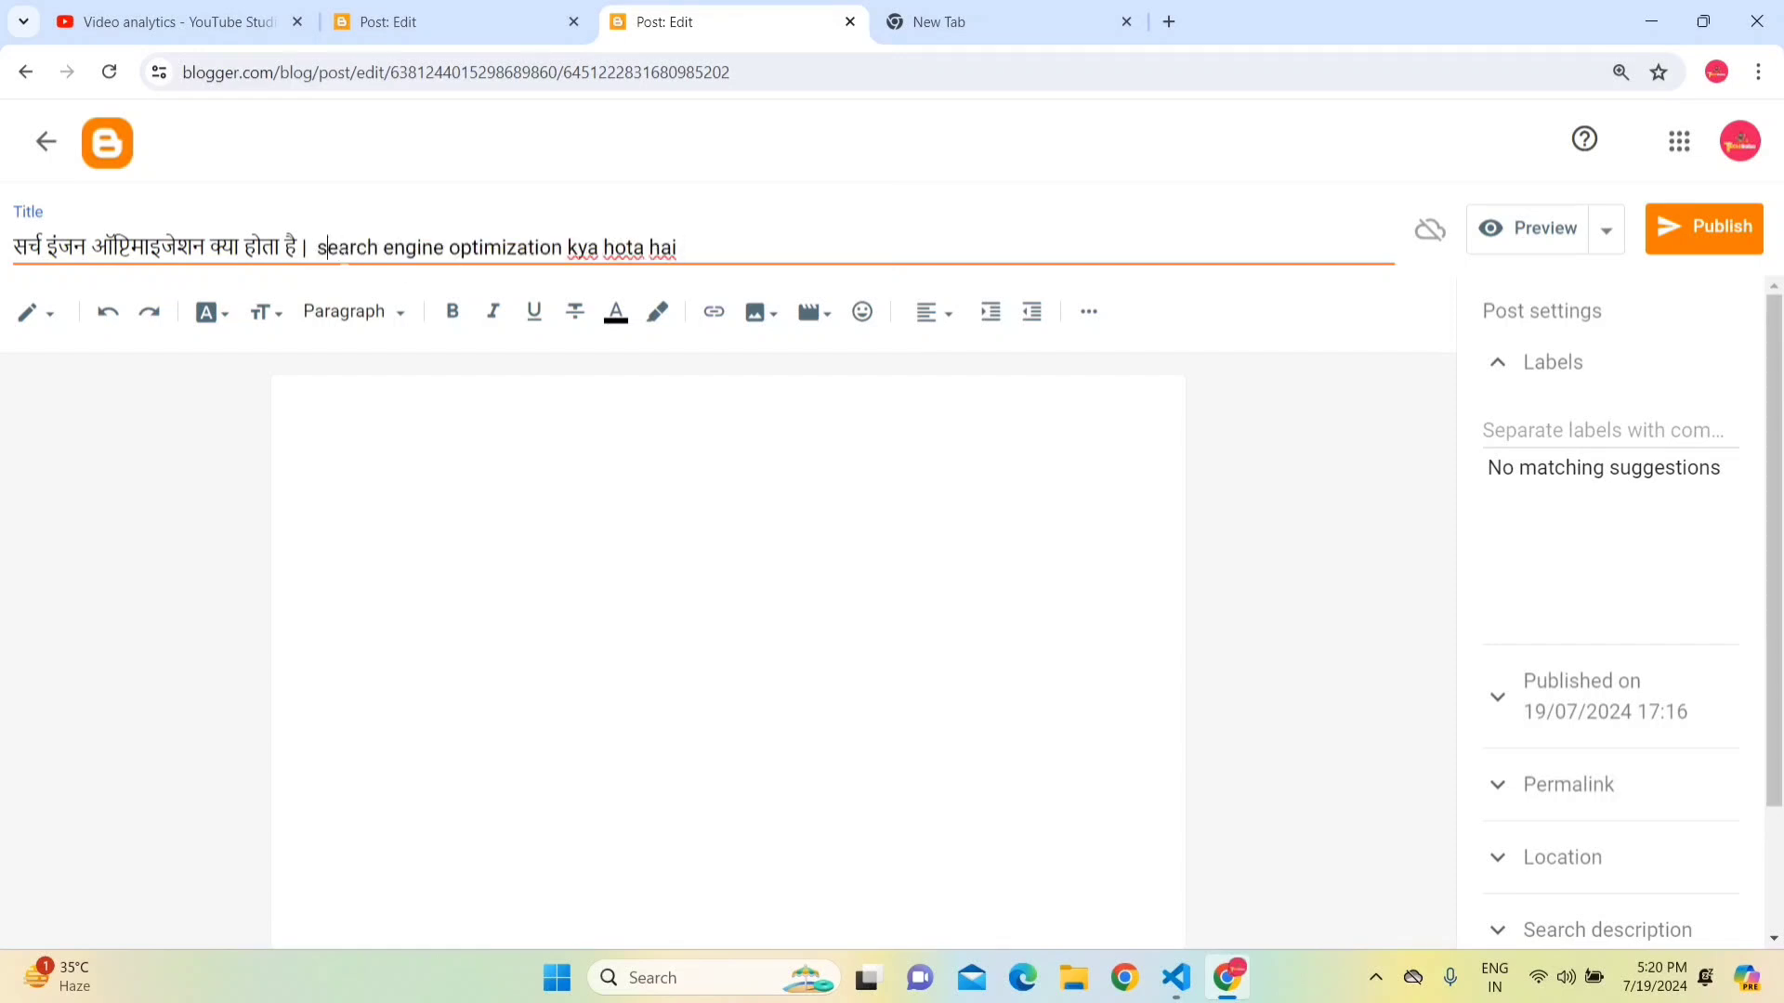
# - Remove the extra space after the separator and capitalize the title's English words as "Search Engine Optimization"
pyautogui.press('BackSpace')
pyautogui.press('BackSpace')
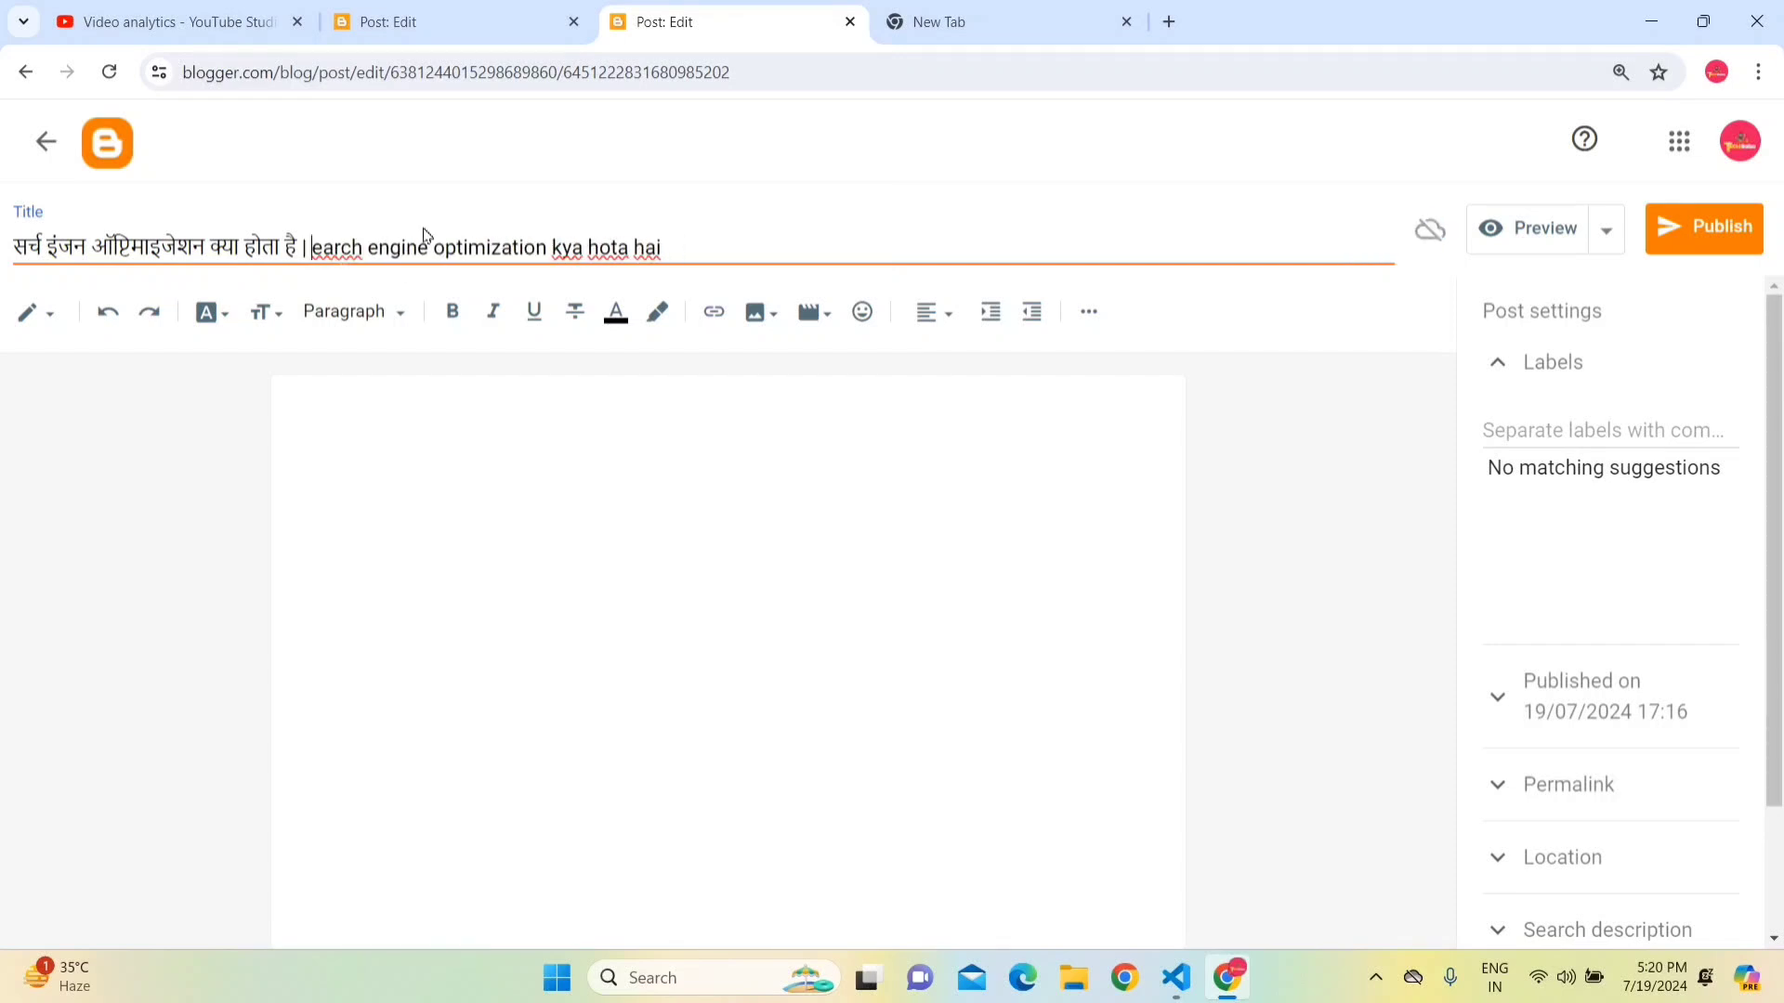
pyautogui.write('S')
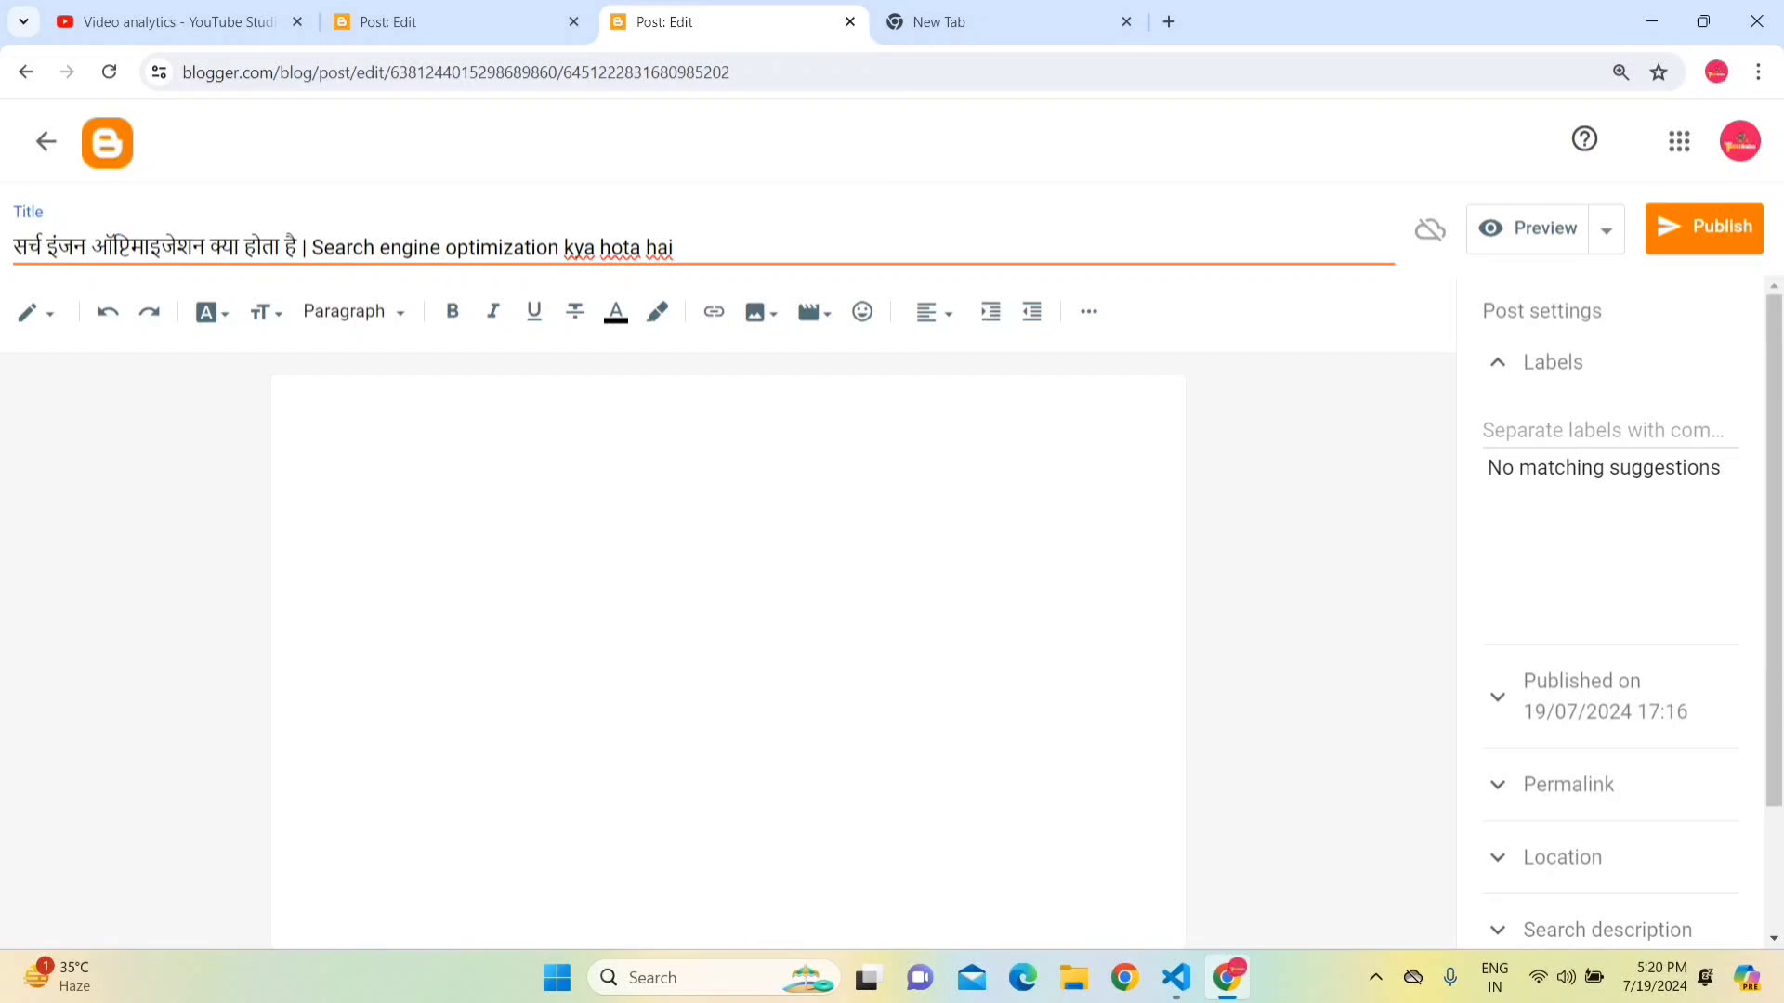
pyautogui.press('BackSpace')
pyautogui.write('E')
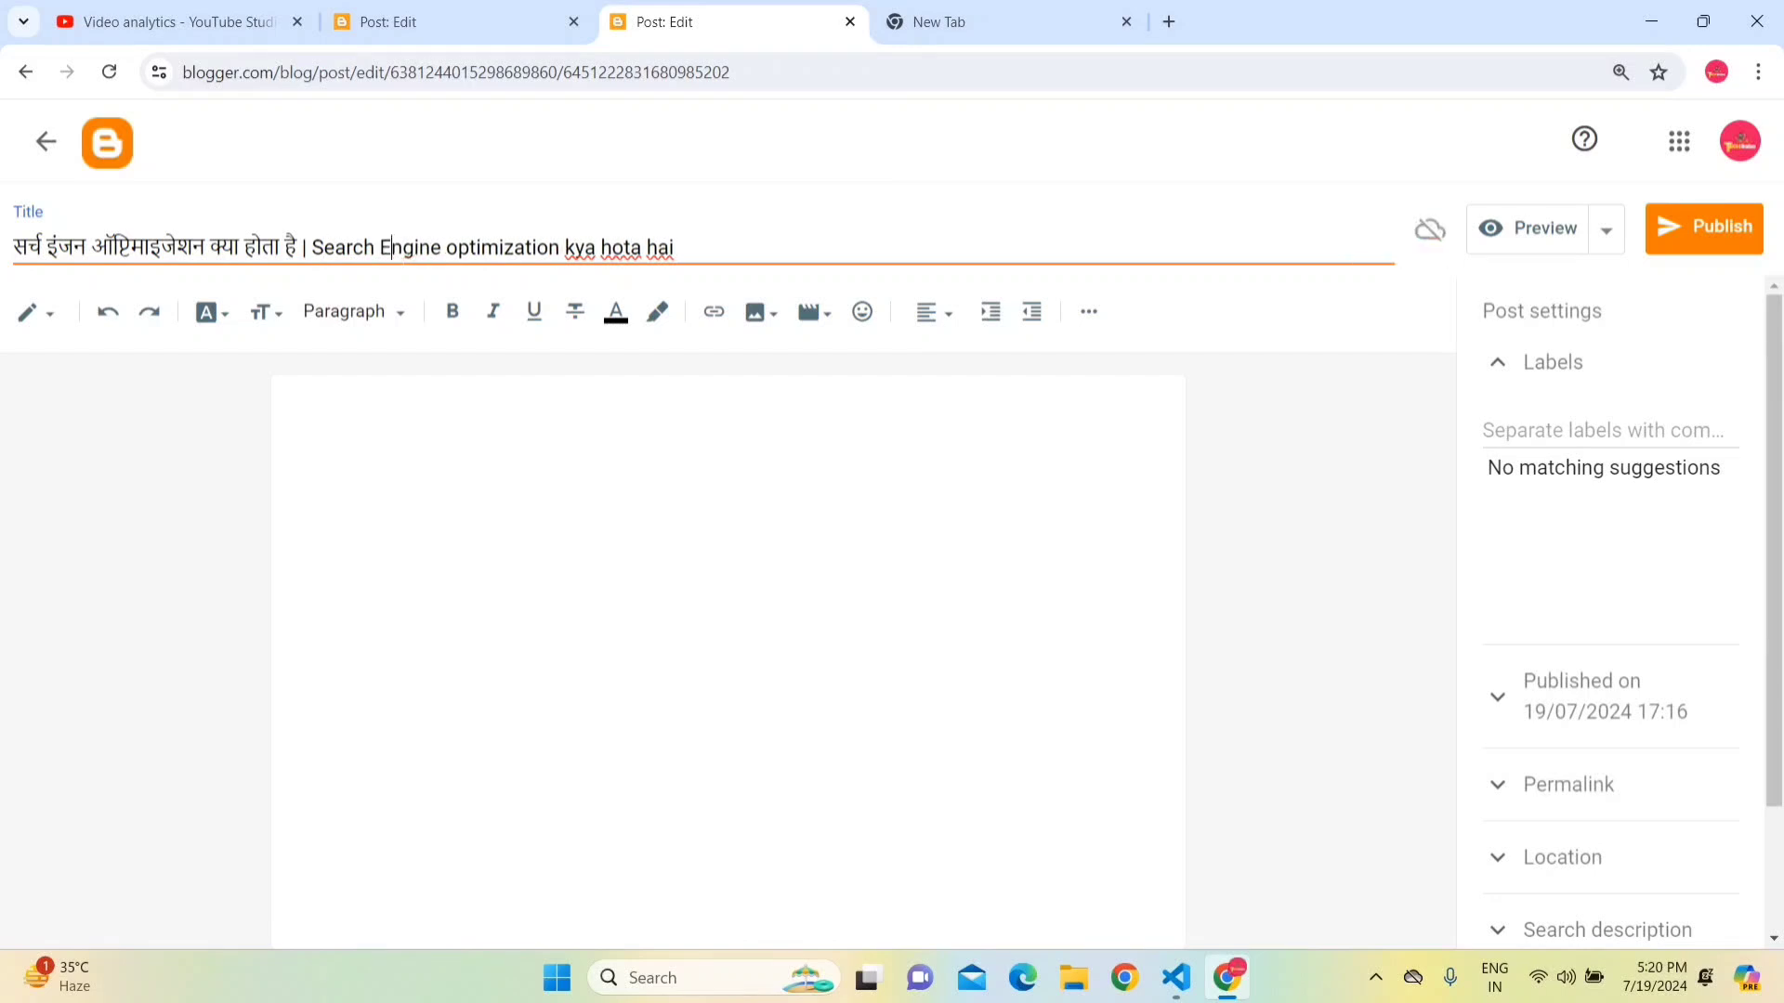
pyautogui.press('BackSpace')
pyautogui.write('O')
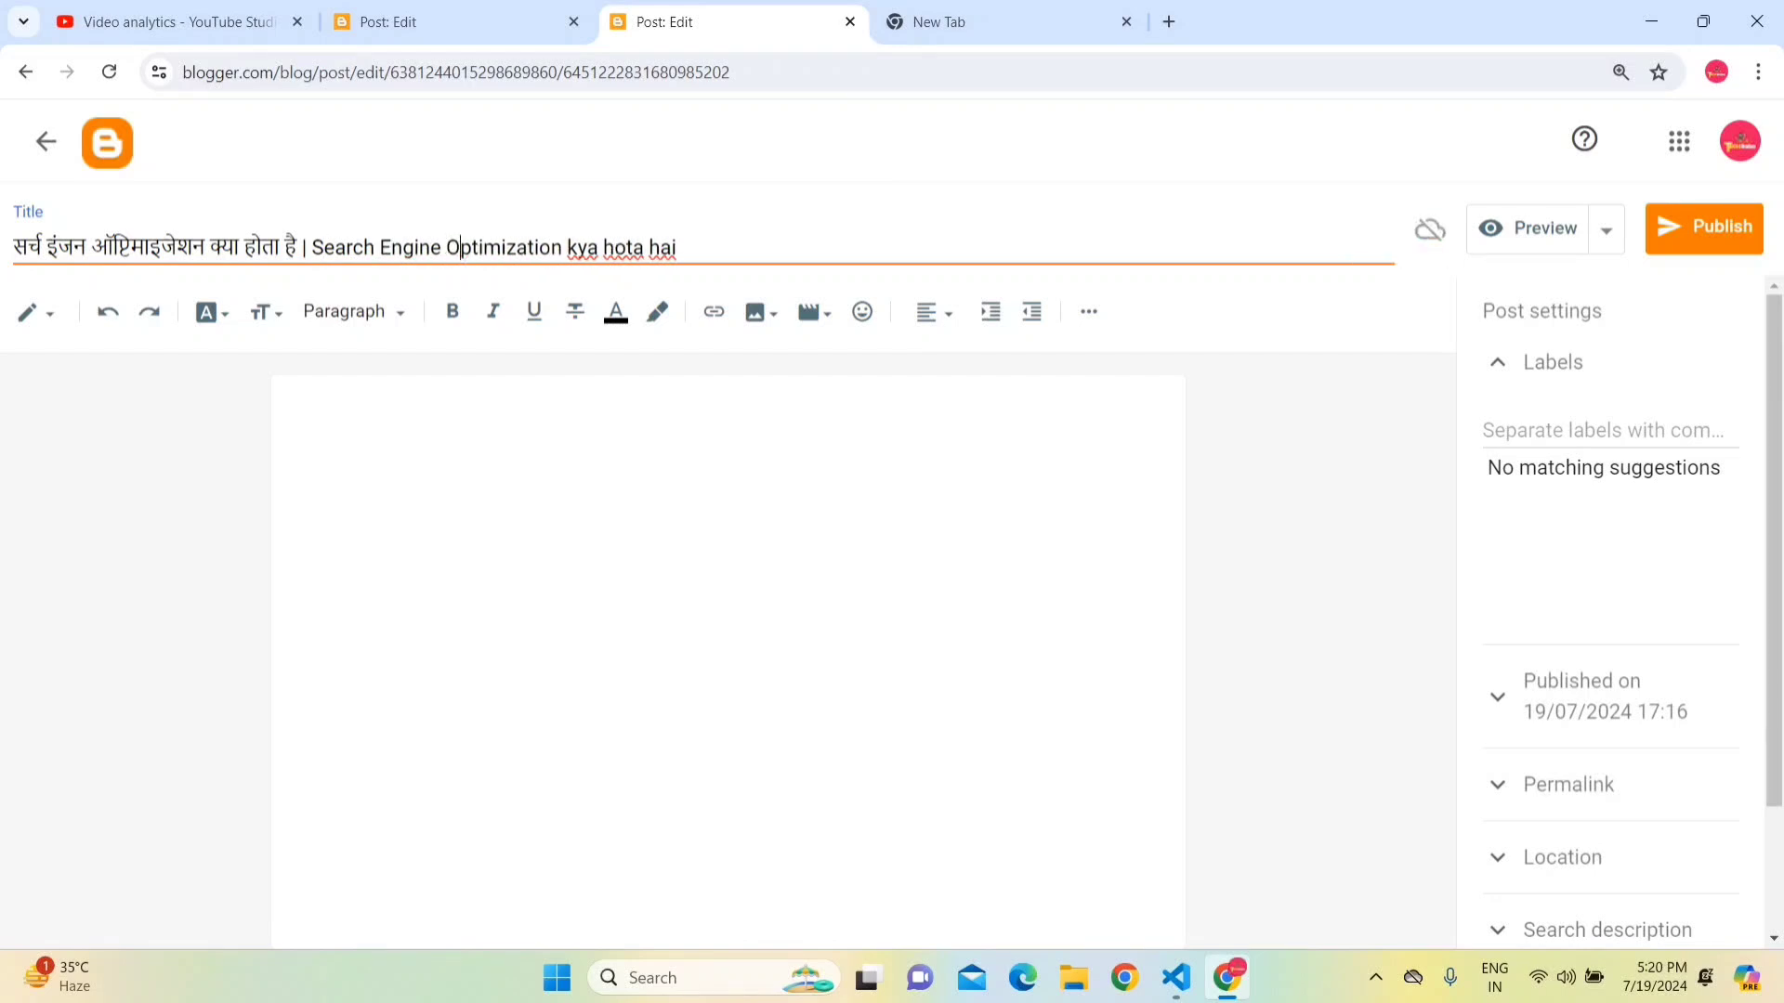
# - Copy the complete post title and paste it as the first line of the post body
pyautogui.moveTo(312, 247); pyautogui.dragTo(461, 247)
pyautogui.click(461, 247)
pyautogui.moveTo(25, 247); pyautogui.dragTo(552, 248)
pyautogui.click(682, 247)
pyautogui.hotkey('ctrl', 'a')
pyautogui.hotkey('ctrl', 'c')
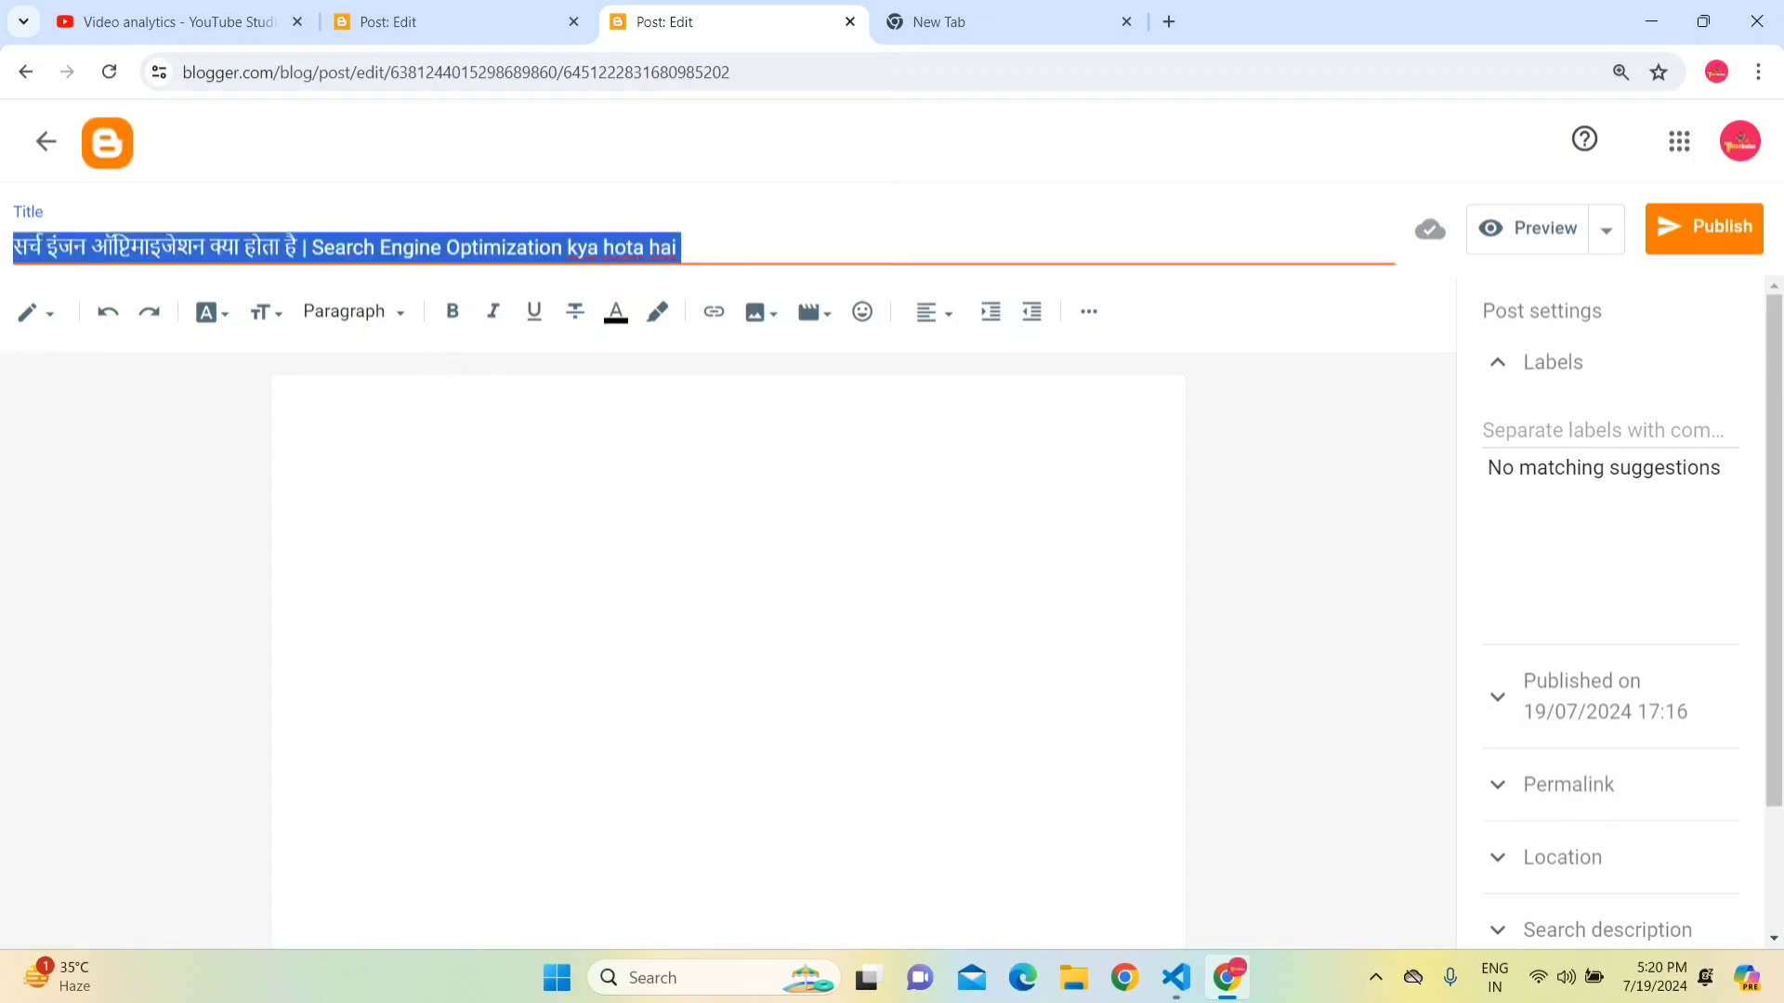
pyautogui.press('Tab')
pyautogui.hotkey('ctrl', 'v')
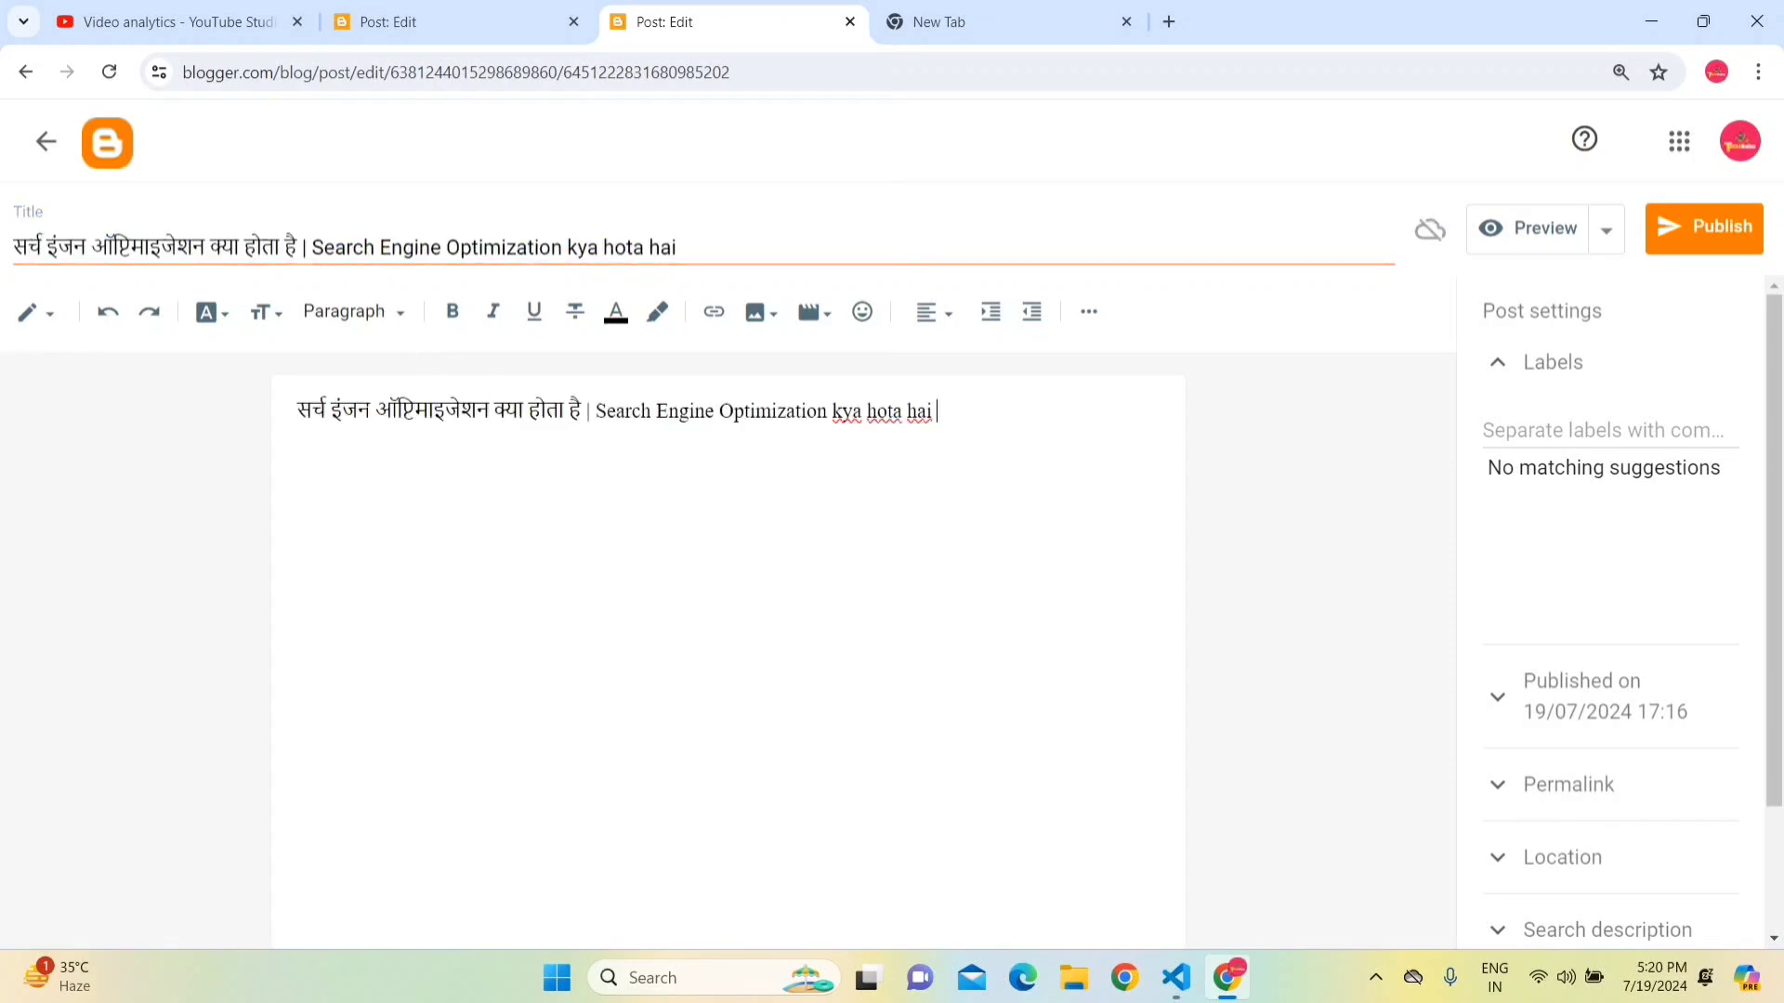
# - Append a hyphen to the end of the title text on the post body's first line
pyautogui.moveTo(969, 435); pyautogui.dragTo(295, 411)
pyautogui.click(932, 410)
pyautogui.write('-')
# - Copy the introductory sentence starting "एक वेबसाइट का मालिक" from the older SEO post and paste it after the hyphen in the new post
pyautogui.click(446, 11)
pyautogui.click(434, 493)
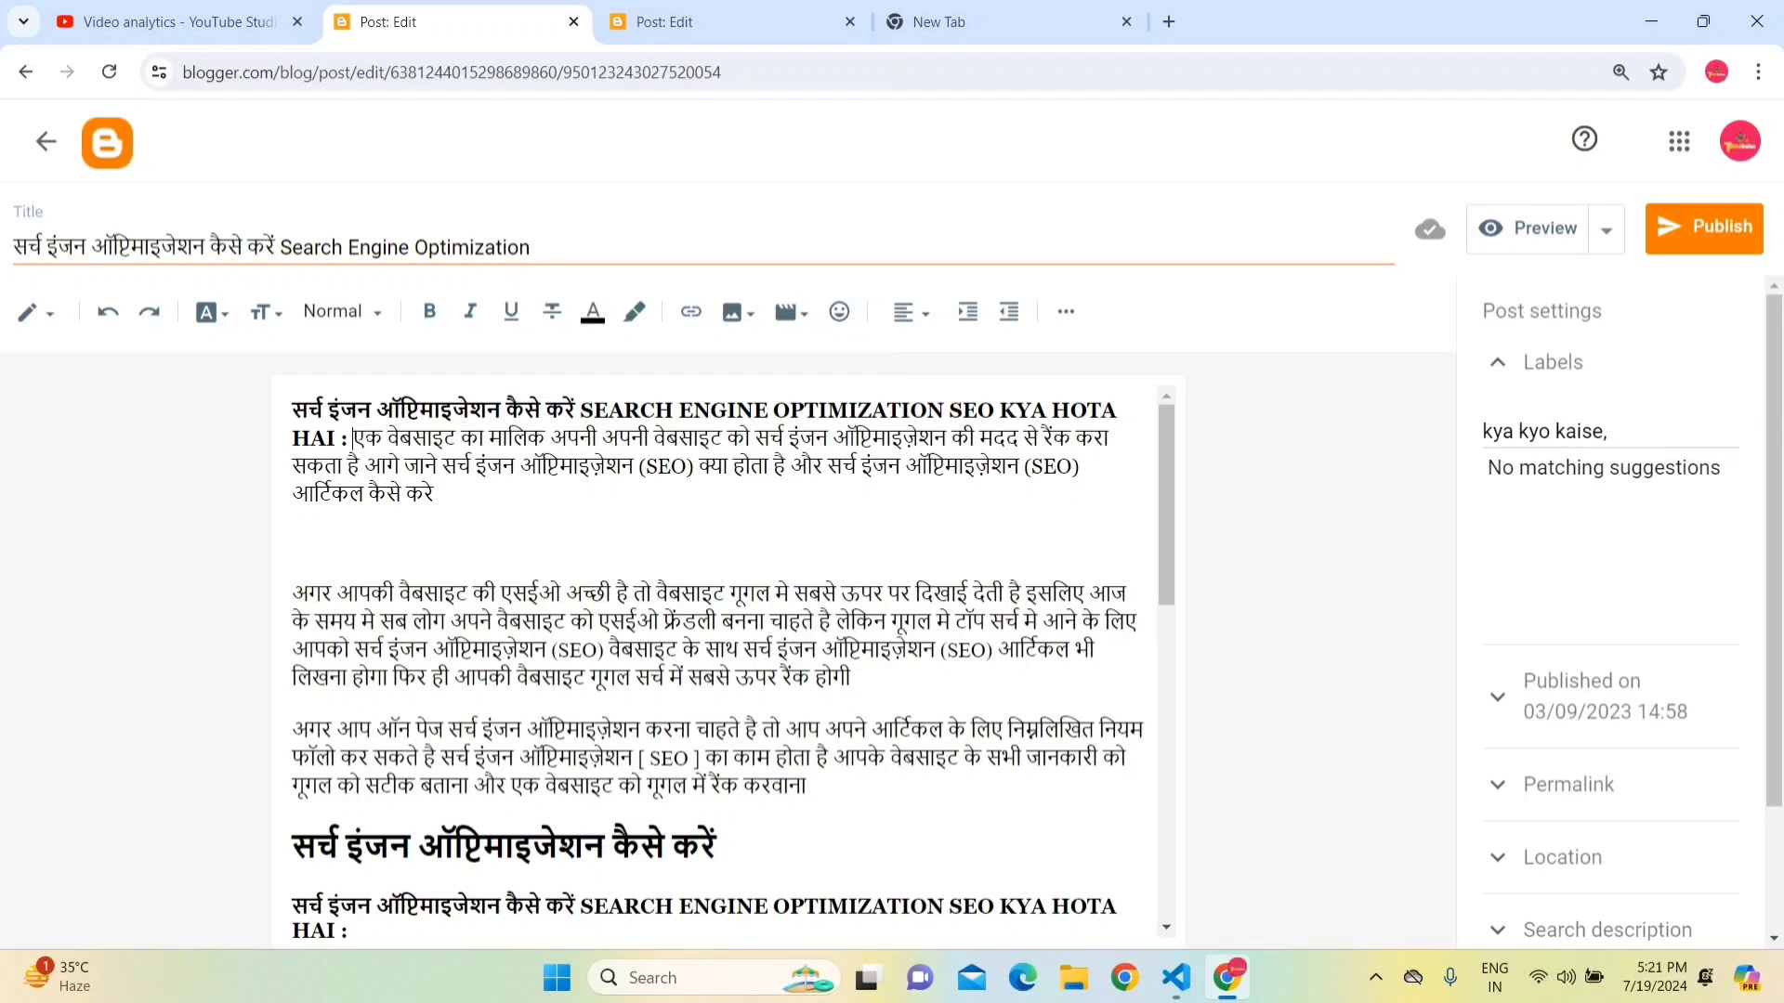
pyautogui.moveTo(353, 437); pyautogui.dragTo(434, 493)
pyautogui.hotkey('ctrl', 'c')
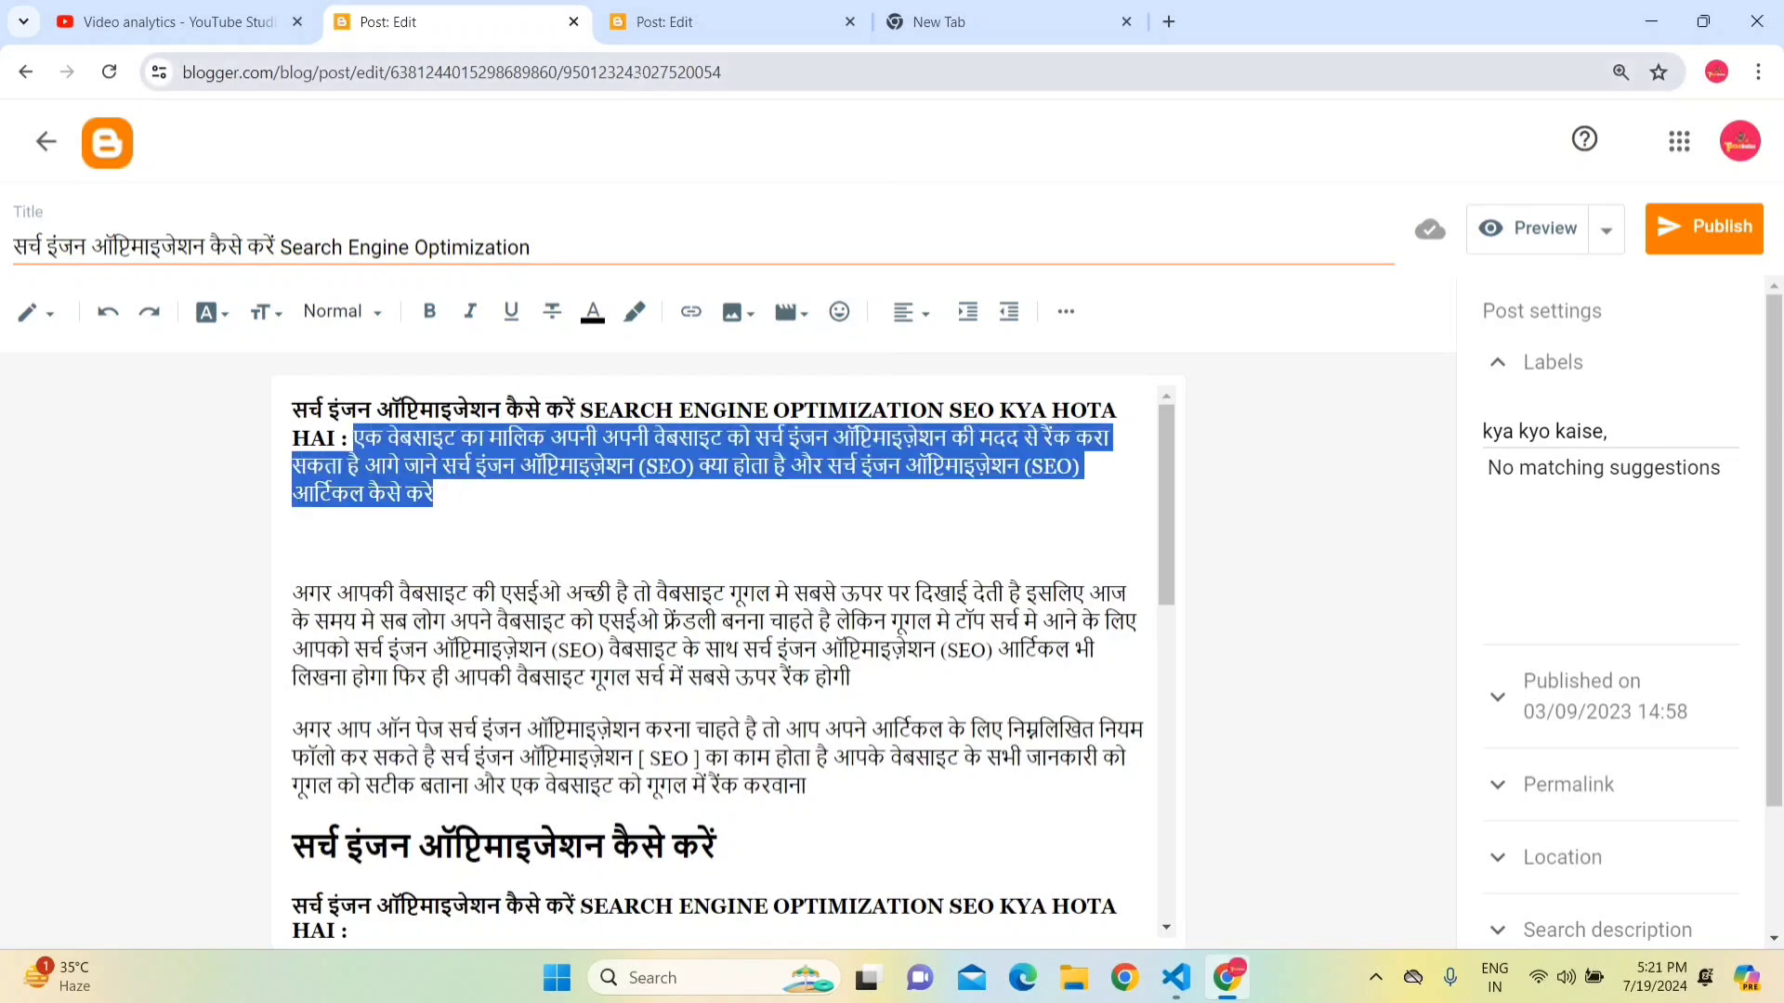
pyautogui.click(613, 72)
pyautogui.click(650, 23)
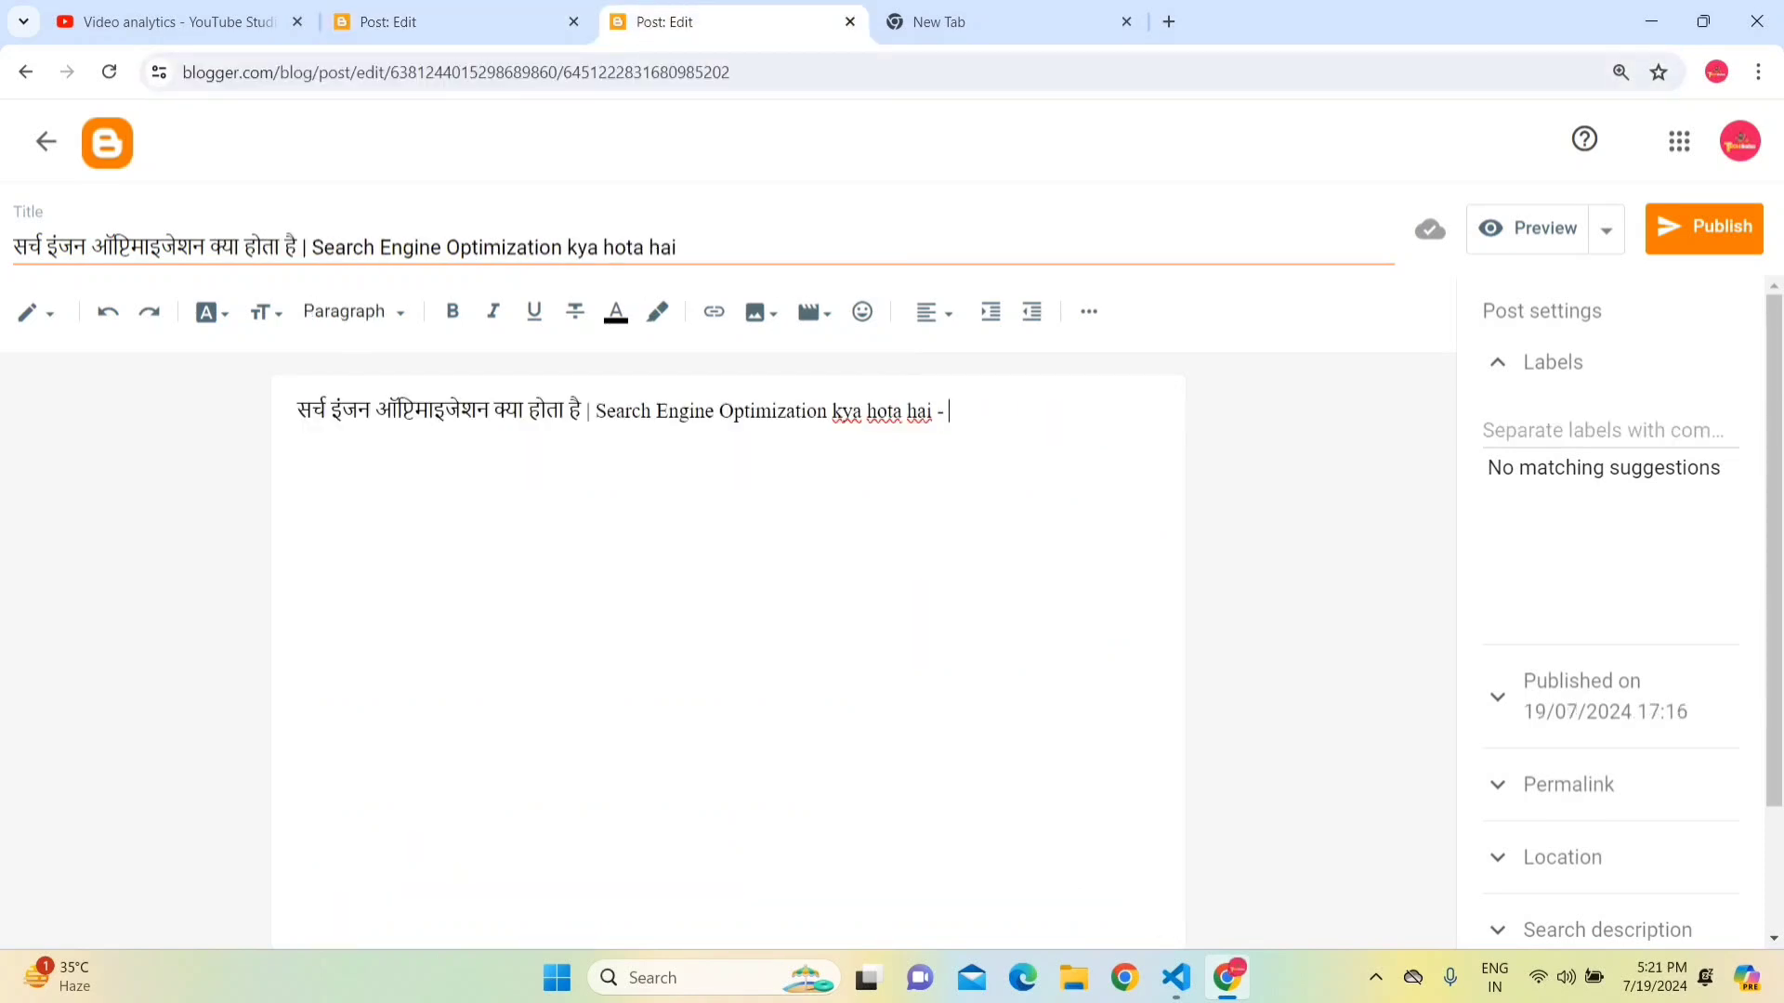
pyautogui.hotkey('ctrl', 'v')
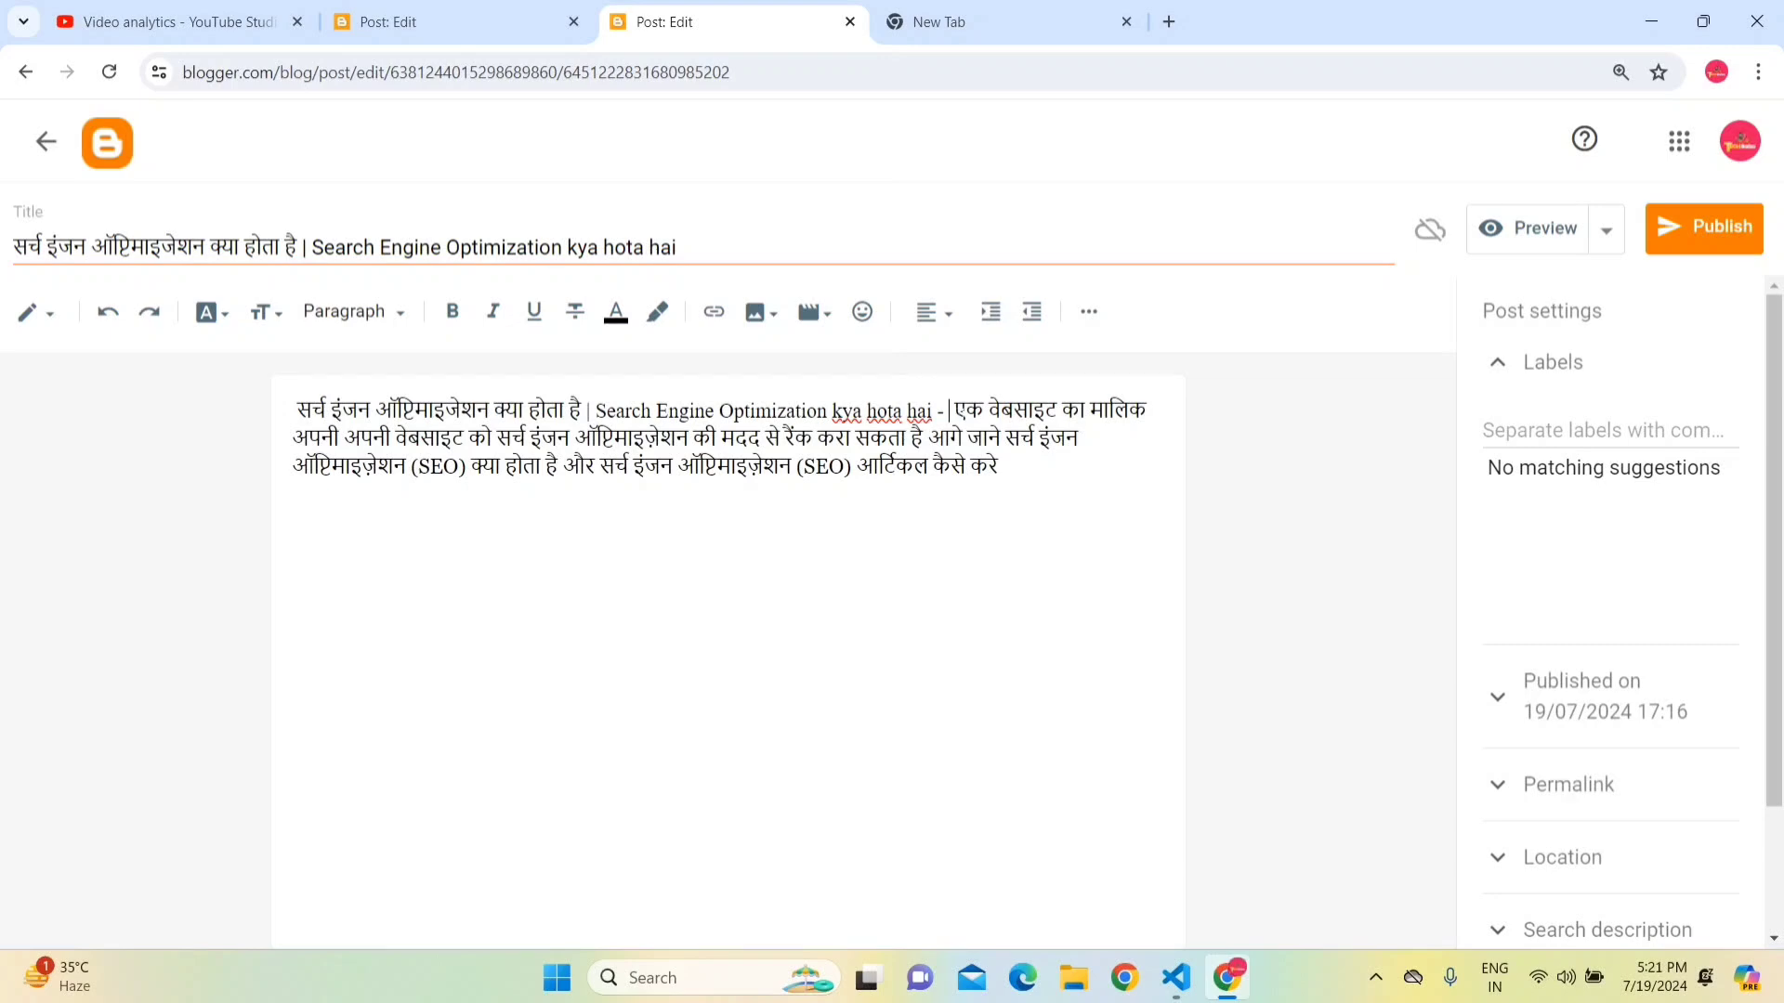
# - Examine the keyword opening line, the introduction pasted after it, and the wording of the post title
pyautogui.hotkey('ctrl', 'shift', 'End')
pyautogui.press('Right')
pyautogui.moveTo(938, 410); pyautogui.dragTo(278, 399)
pyautogui.click(544, 410)
pyautogui.hotkey('ctrl', 'shift', 'Right')
pyautogui.hotkey('ctrl', 'shift', 'Right')
pyautogui.hotkey('ctrl', 'shift', 'Right')
pyautogui.hotkey('ctrl', 'shift', 'Right')
pyautogui.press('Right')
pyautogui.hotkey('ctrl', 'shift', 'End')
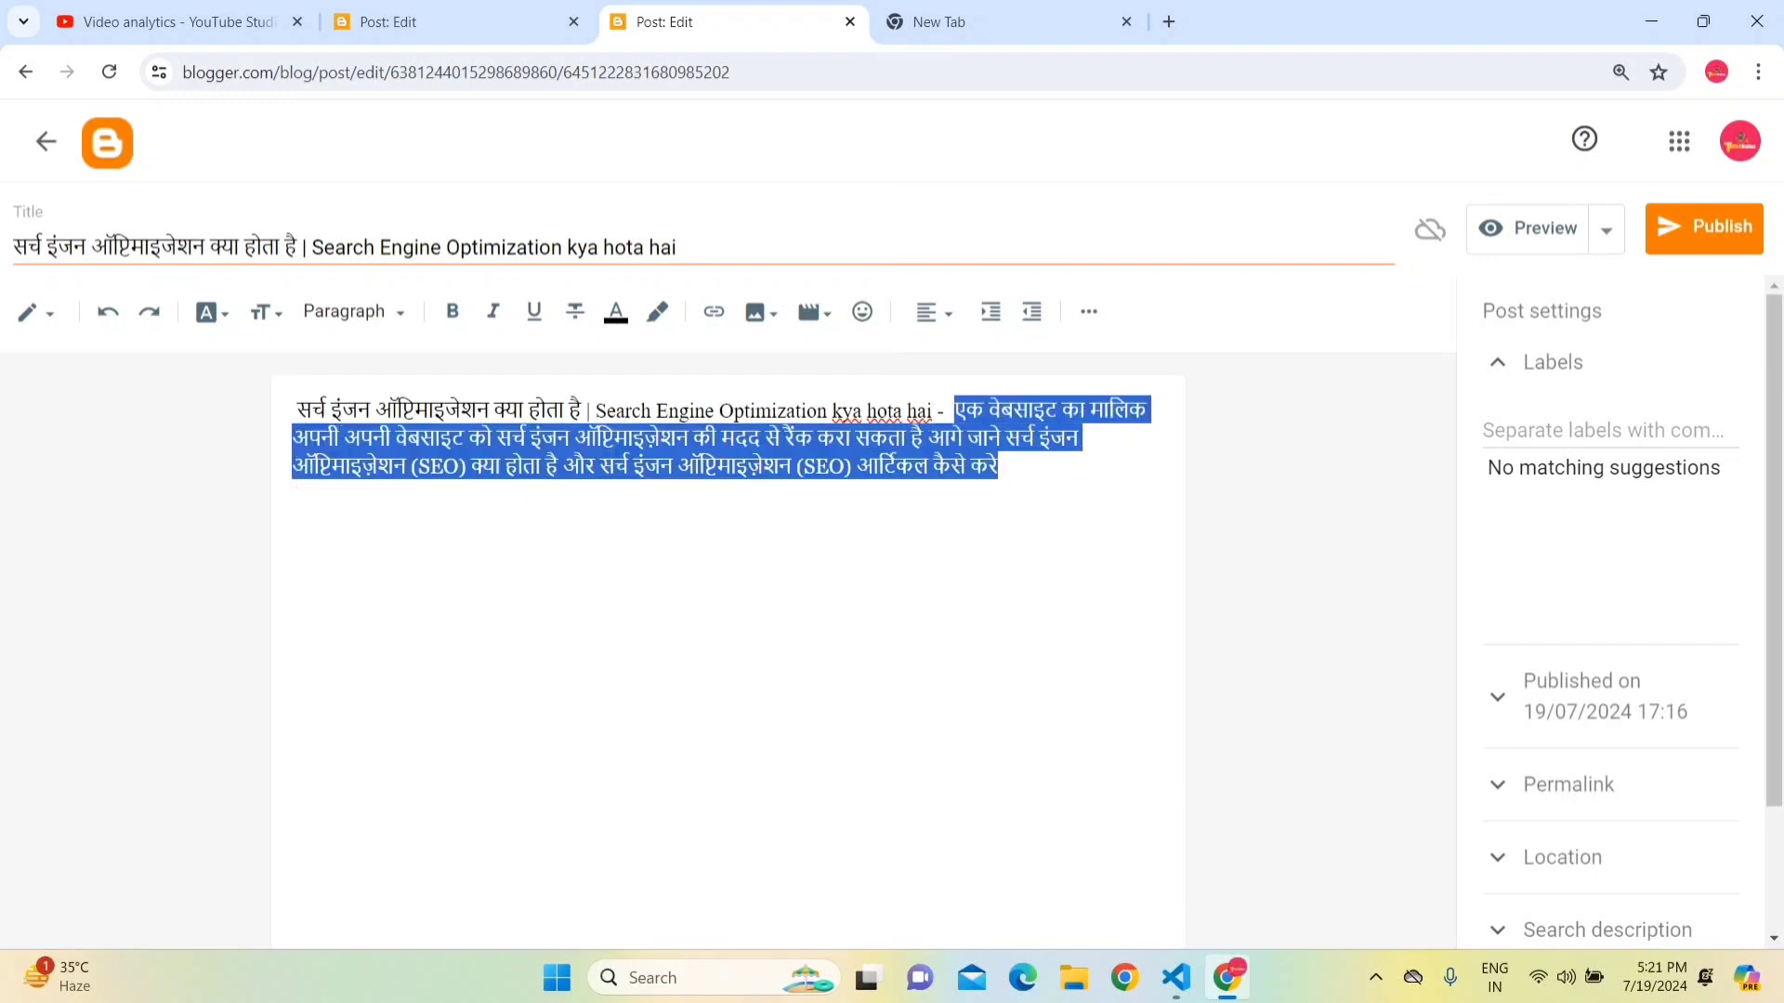
pyautogui.press('Left')
pyautogui.press('Left')
pyautogui.hotkey('ctrl', 'shift', 'End')
pyautogui.press('Left')
pyautogui.hotkey('ctrl', 'shift', 'End')
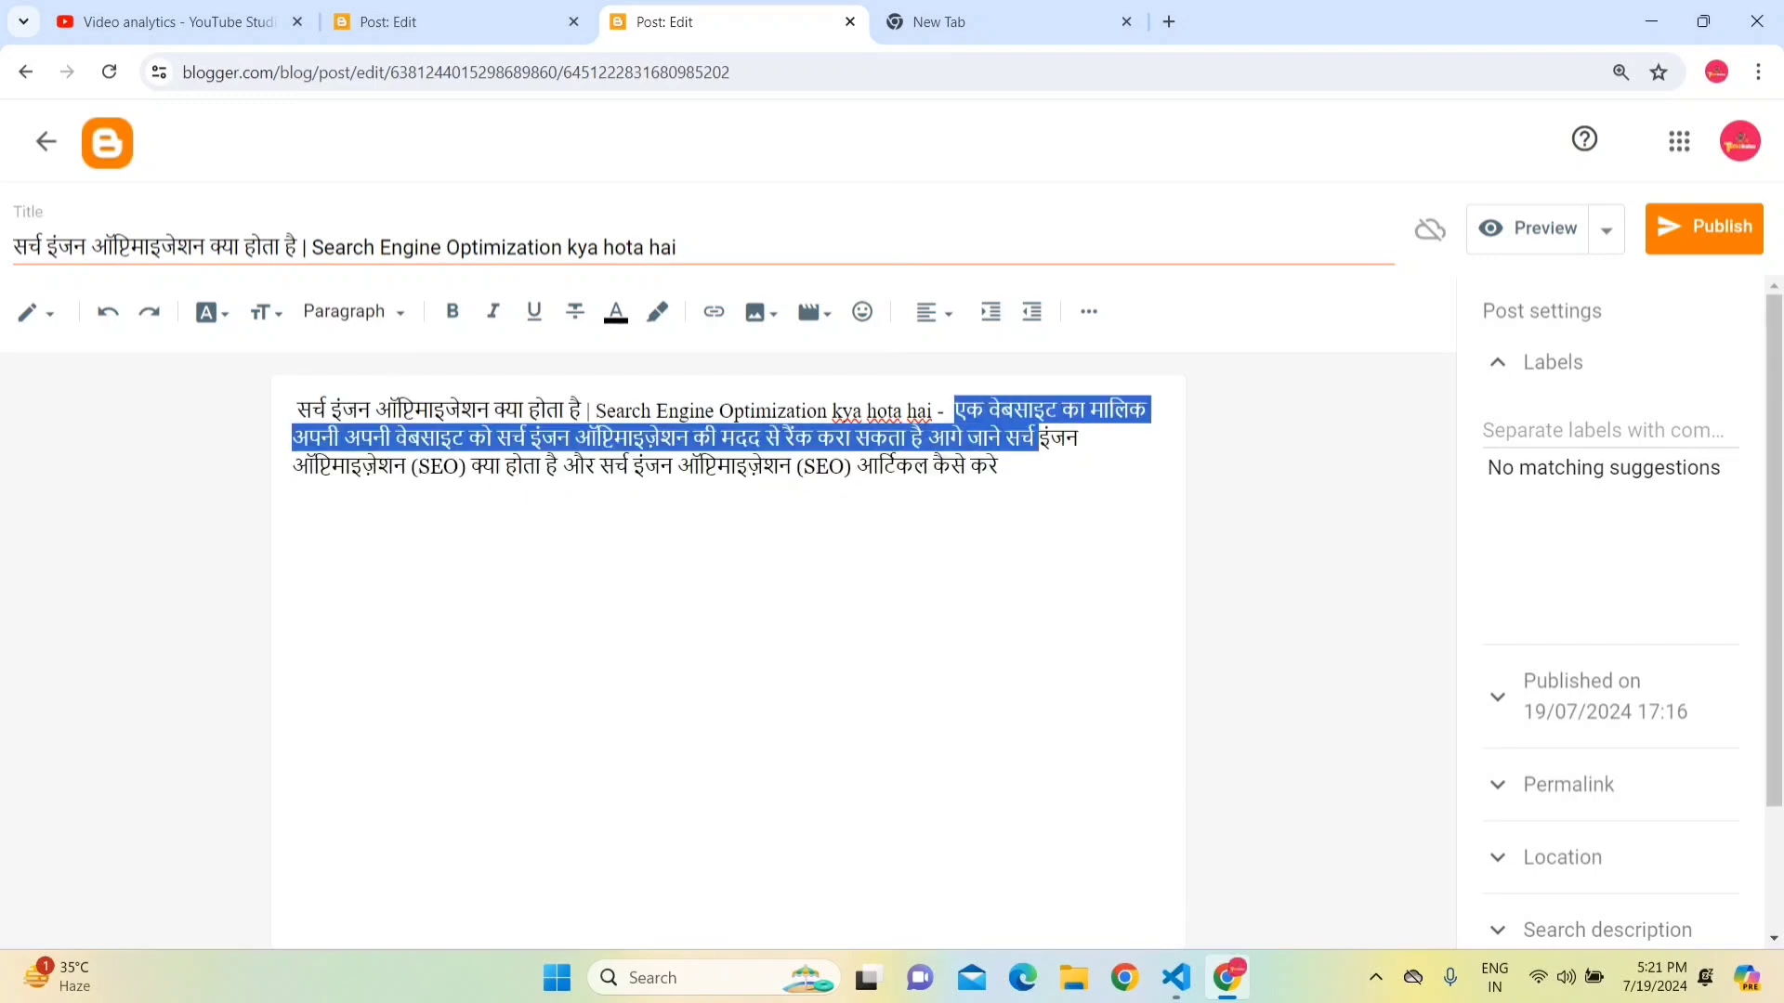
pyautogui.press('Right')
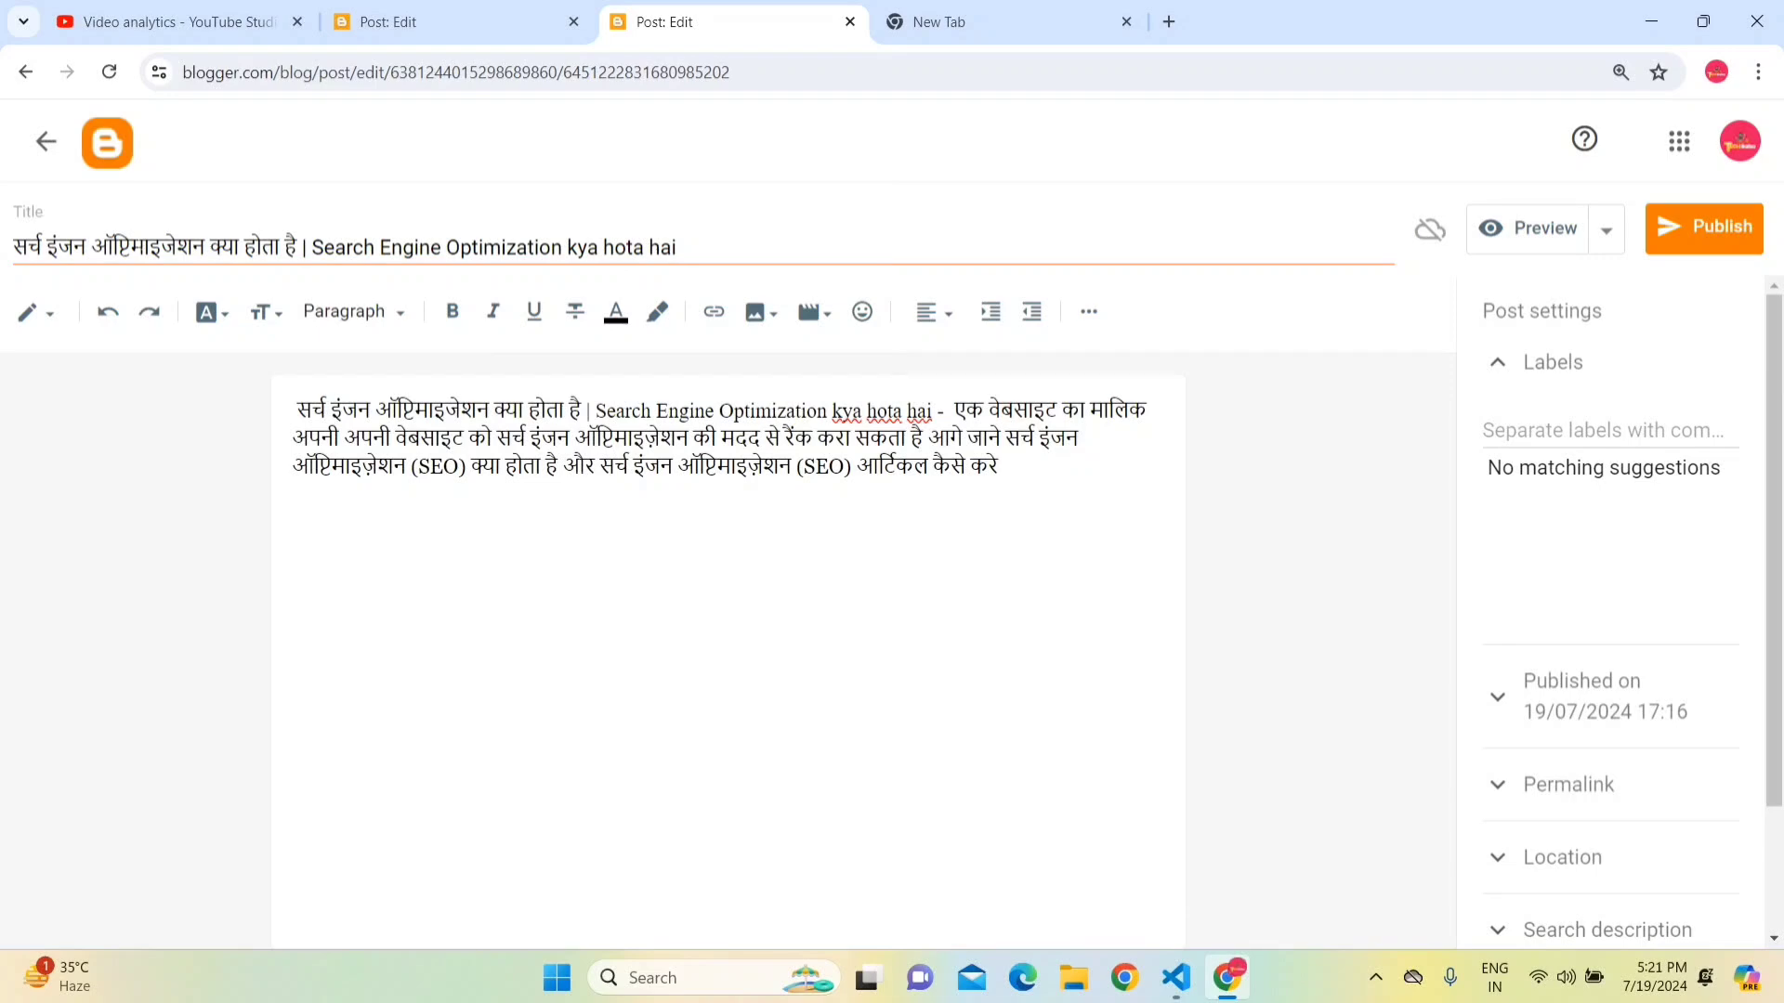
pyautogui.moveTo(41, 246); pyautogui.dragTo(161, 246)
pyautogui.click(205, 247)
pyautogui.moveTo(948, 409); pyautogui.dragTo(999, 465)
pyautogui.click(999, 466)
pyautogui.moveTo(954, 410); pyautogui.dragTo(999, 466)
pyautogui.click(999, 466)
# - Copy the older post's two paragraphs below its introduction into the new post's body, and remove the leading space from the first line
pyautogui.click(407, 24)
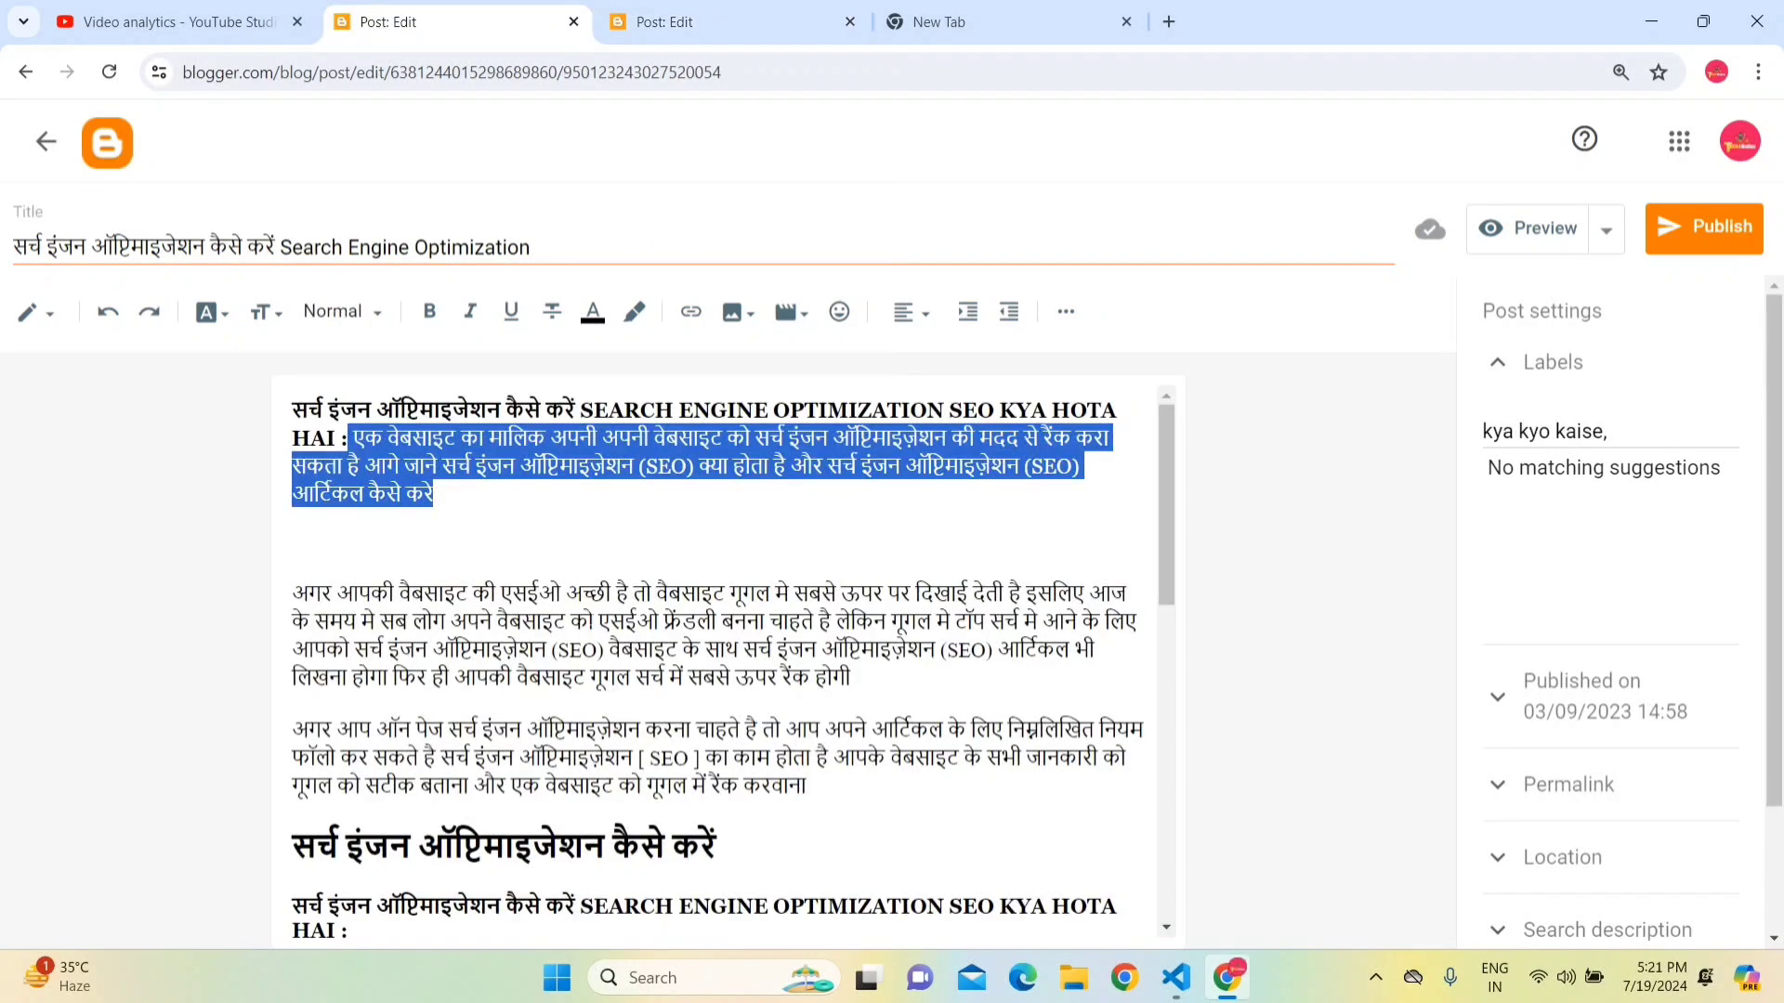
pyautogui.moveTo(293, 592); pyautogui.dragTo(804, 786)
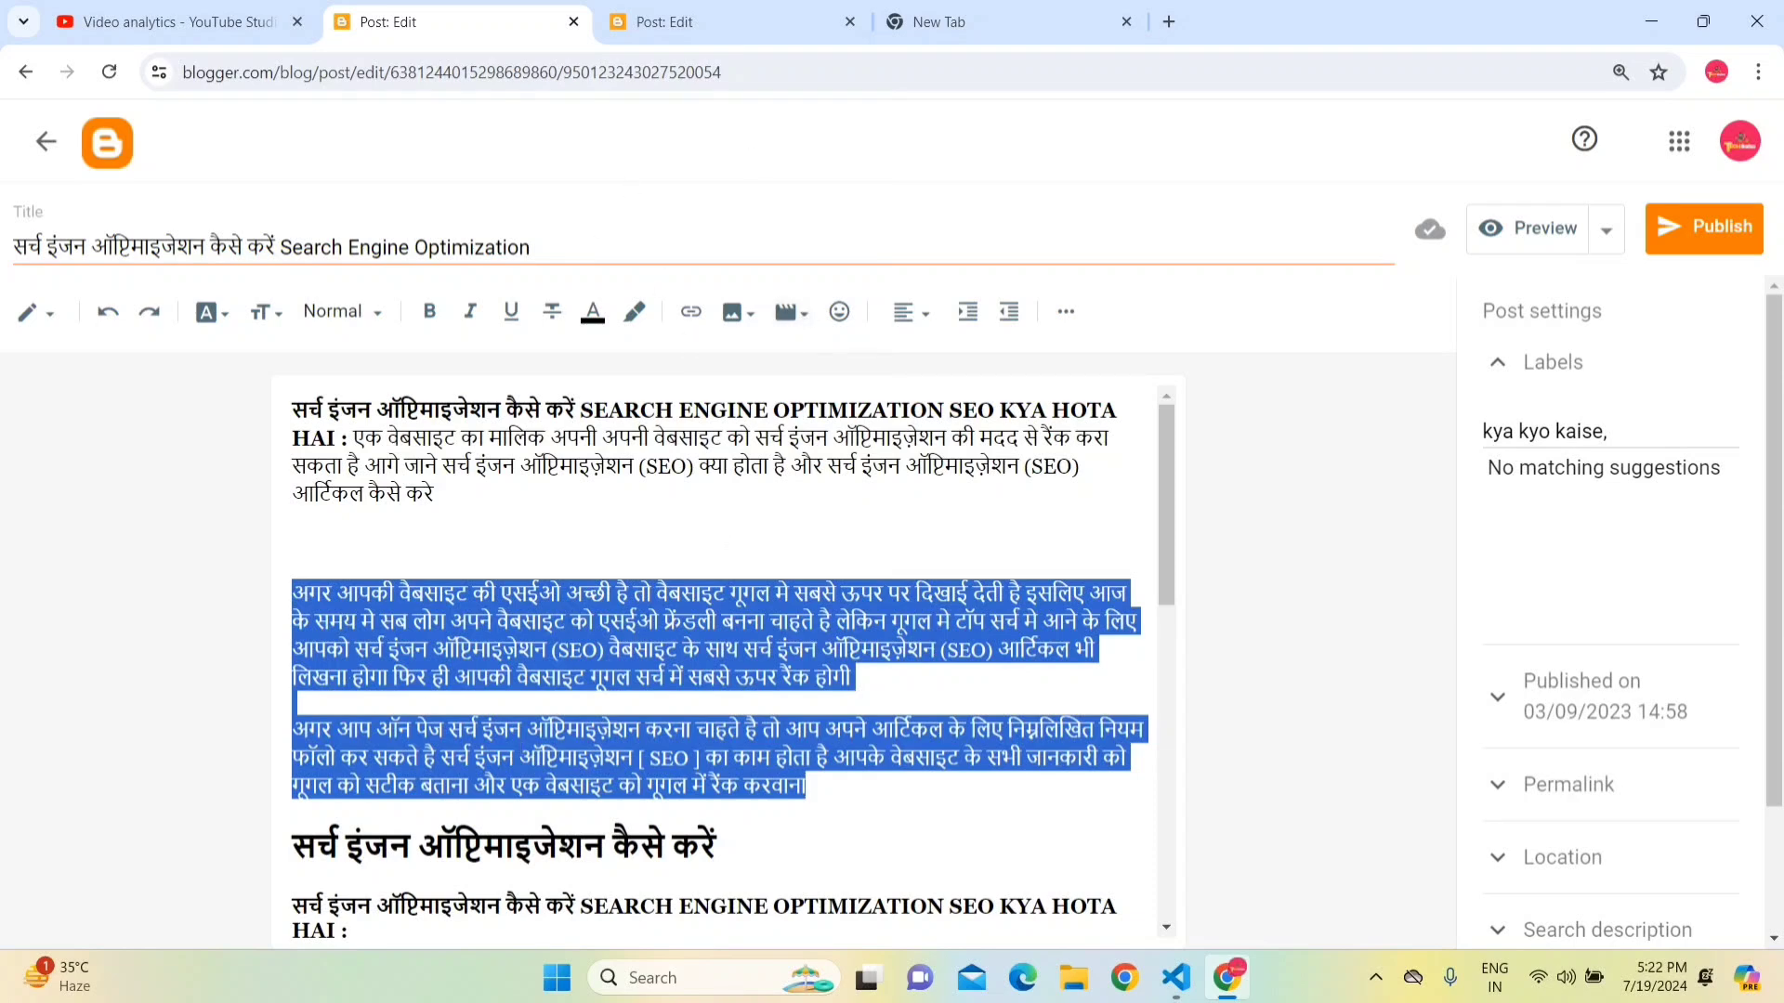
pyautogui.hotkey('ctrl', 'Tab')
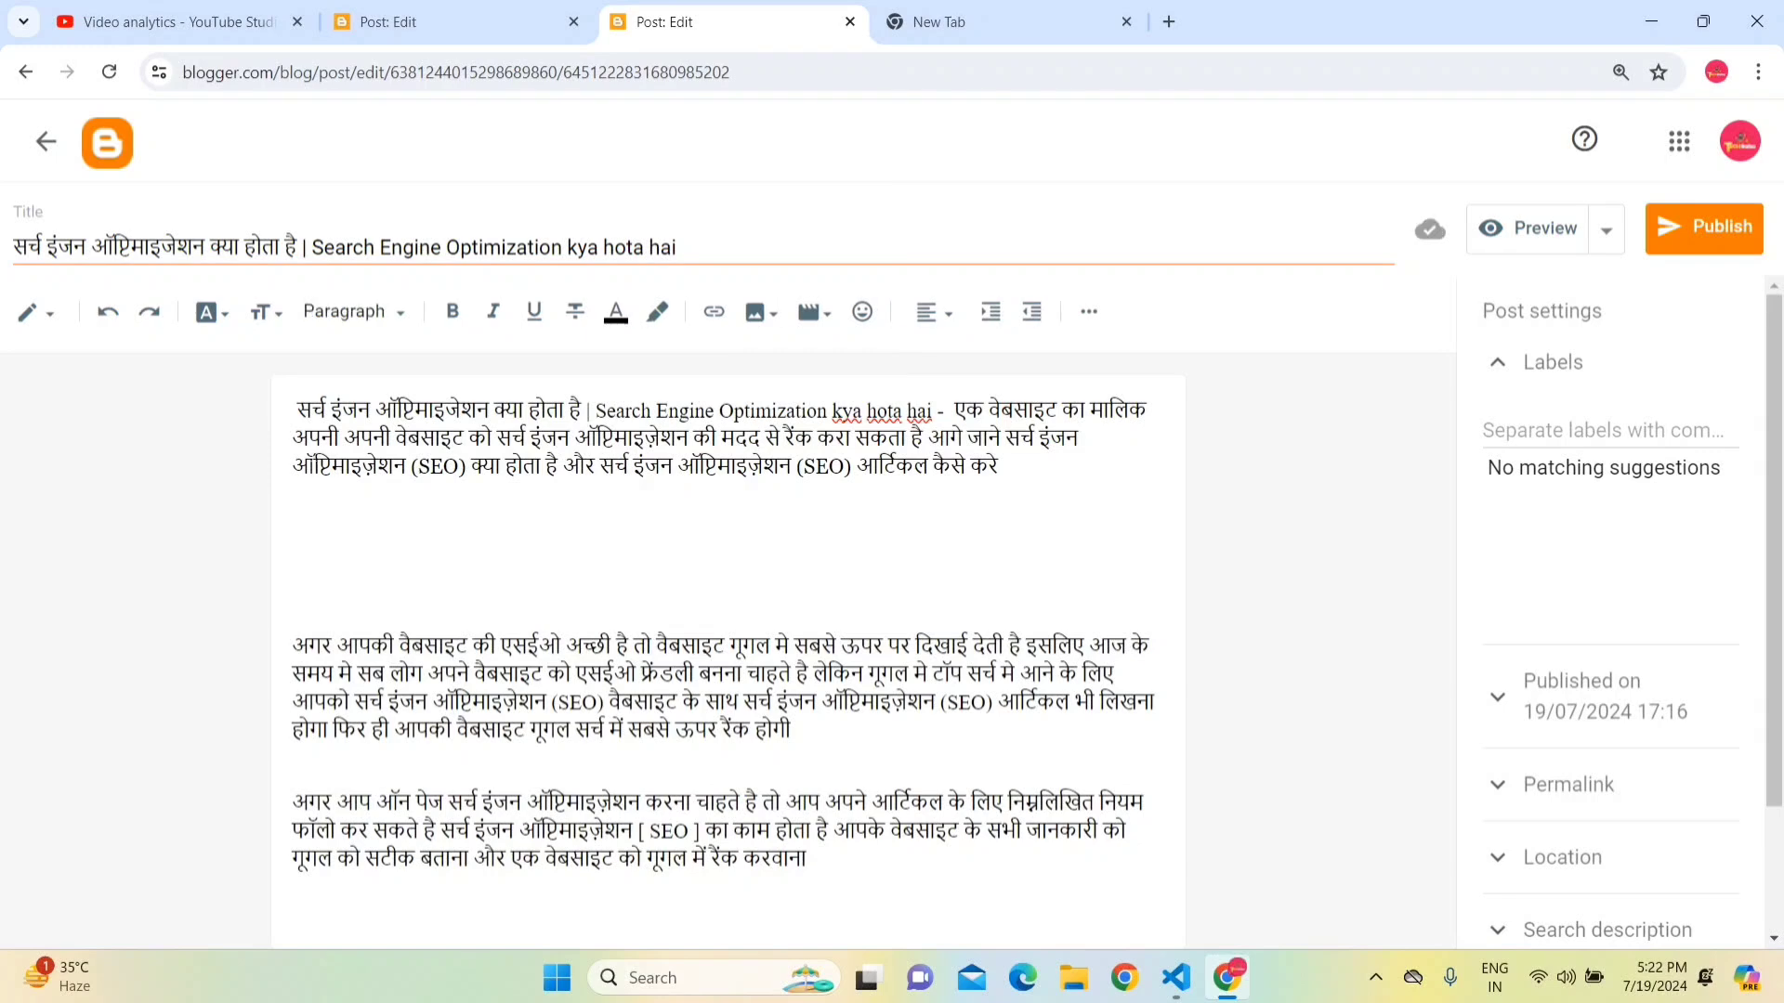
pyautogui.press('BackSpace')
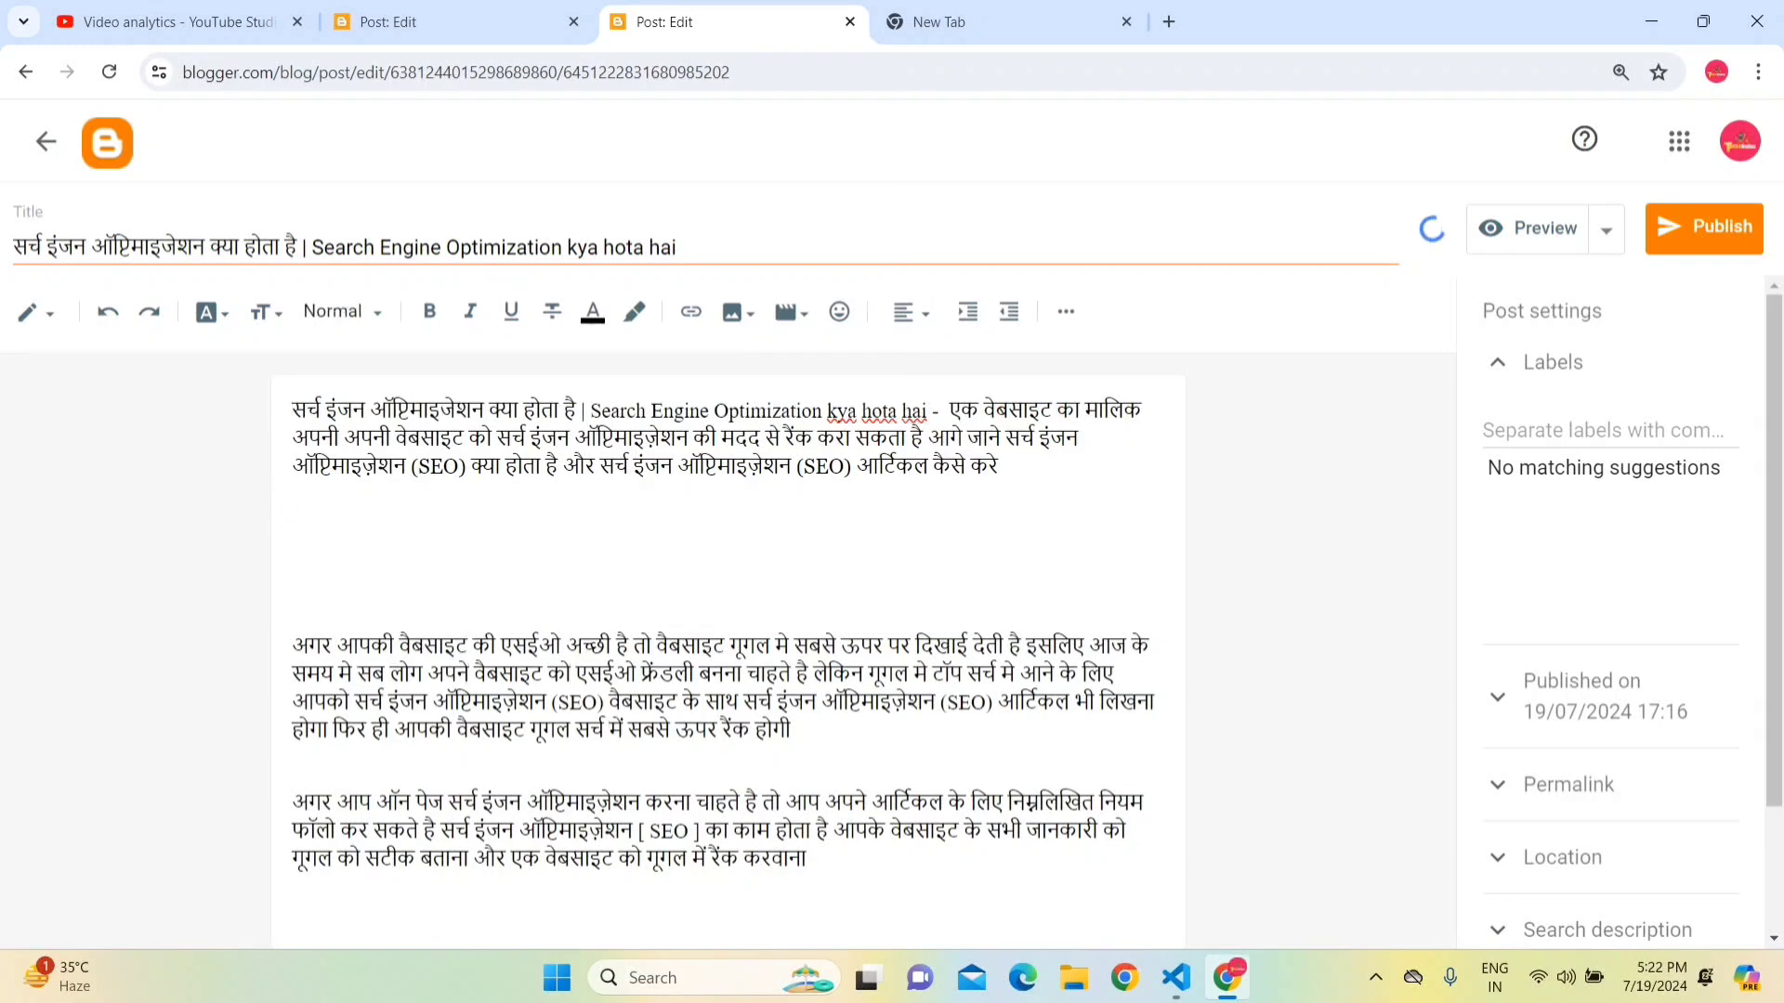
# - Add several blank lines below the last pasted paragraph in the post body
pyautogui.moveTo(807, 859); pyautogui.dragTo(296, 799)
pyautogui.click(871, 801)
pyautogui.press('Return')
pyautogui.press('Return')
pyautogui.press('Return')
pyautogui.press('Return')
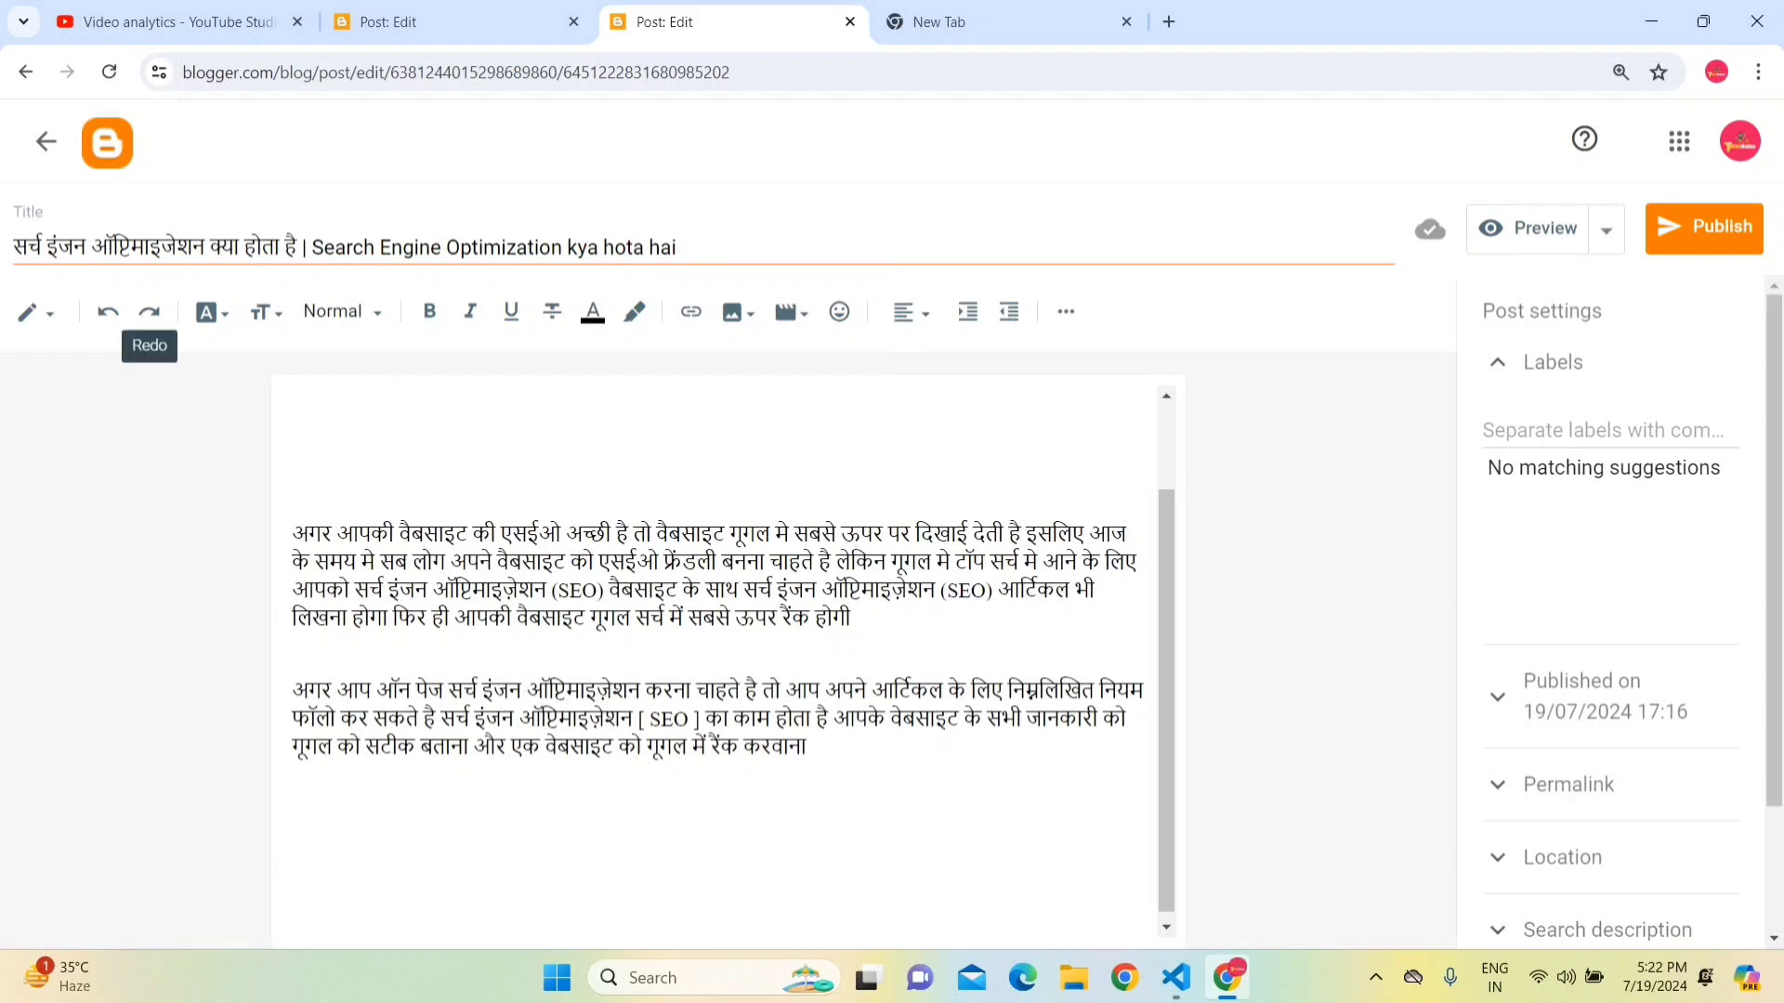
# - Examine the full wording of the new post's title
pyautogui.moveTo(42, 247); pyautogui.dragTo(681, 247)
pyautogui.click(599, 247)
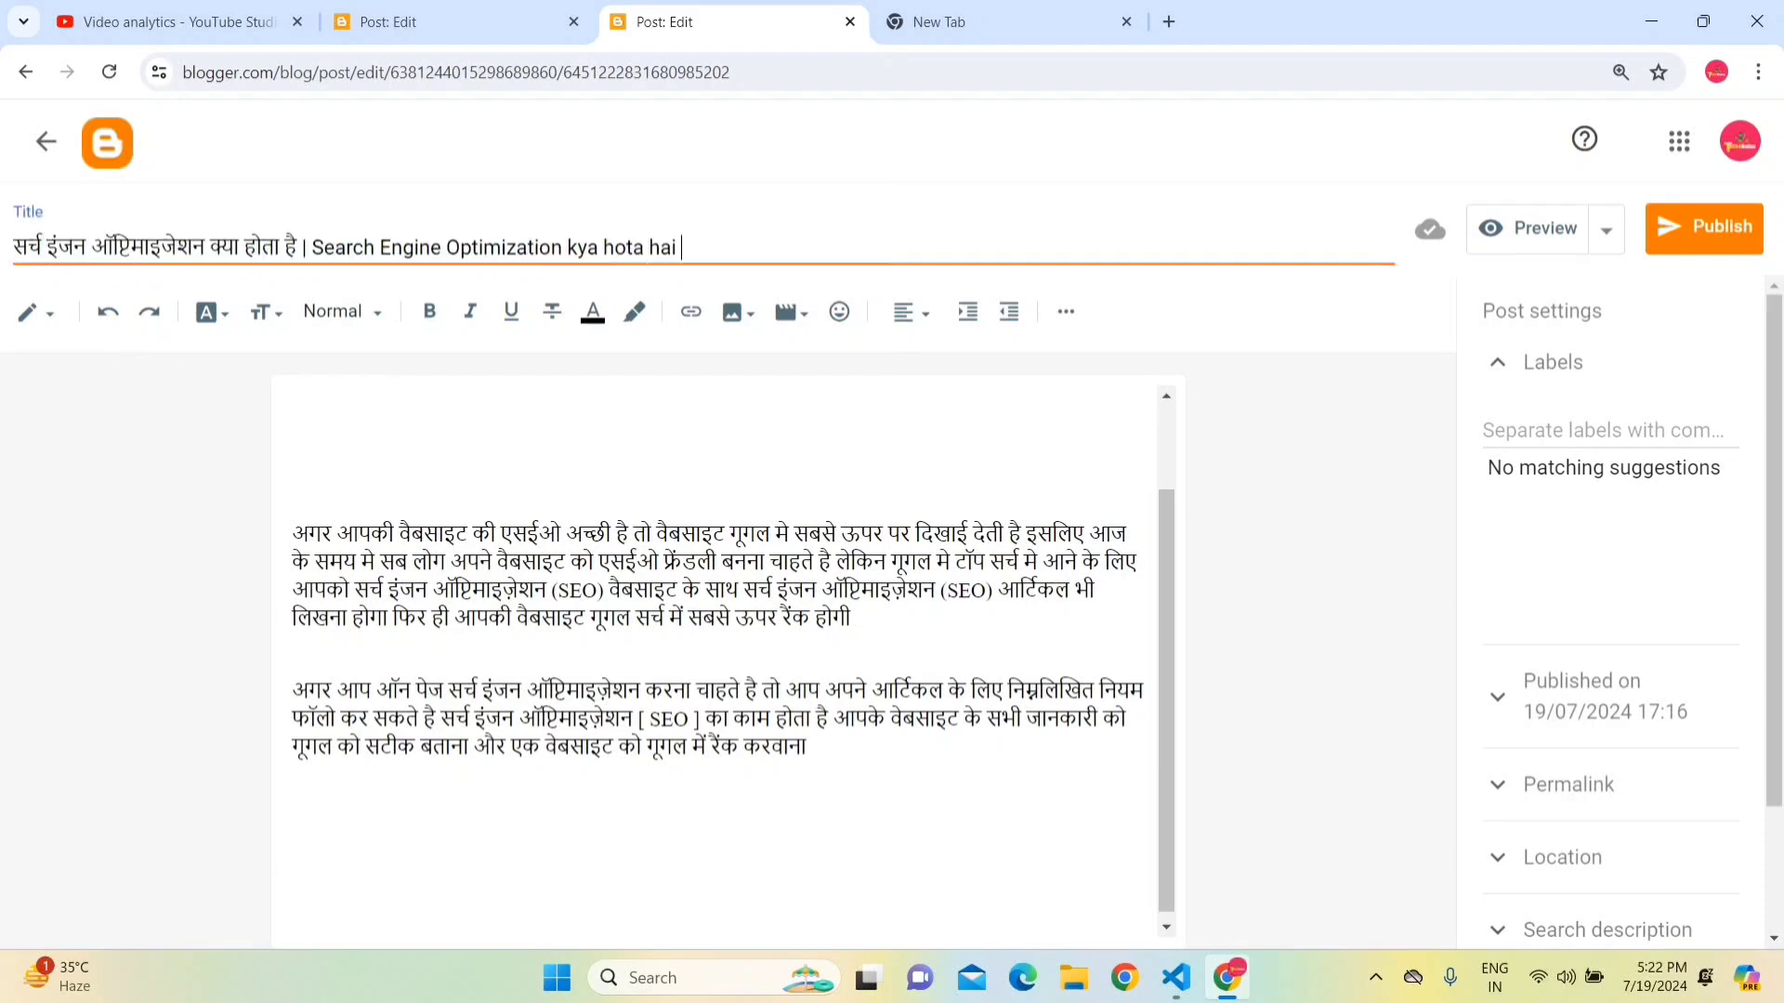
pyautogui.hotkey('ctrl', 'a')
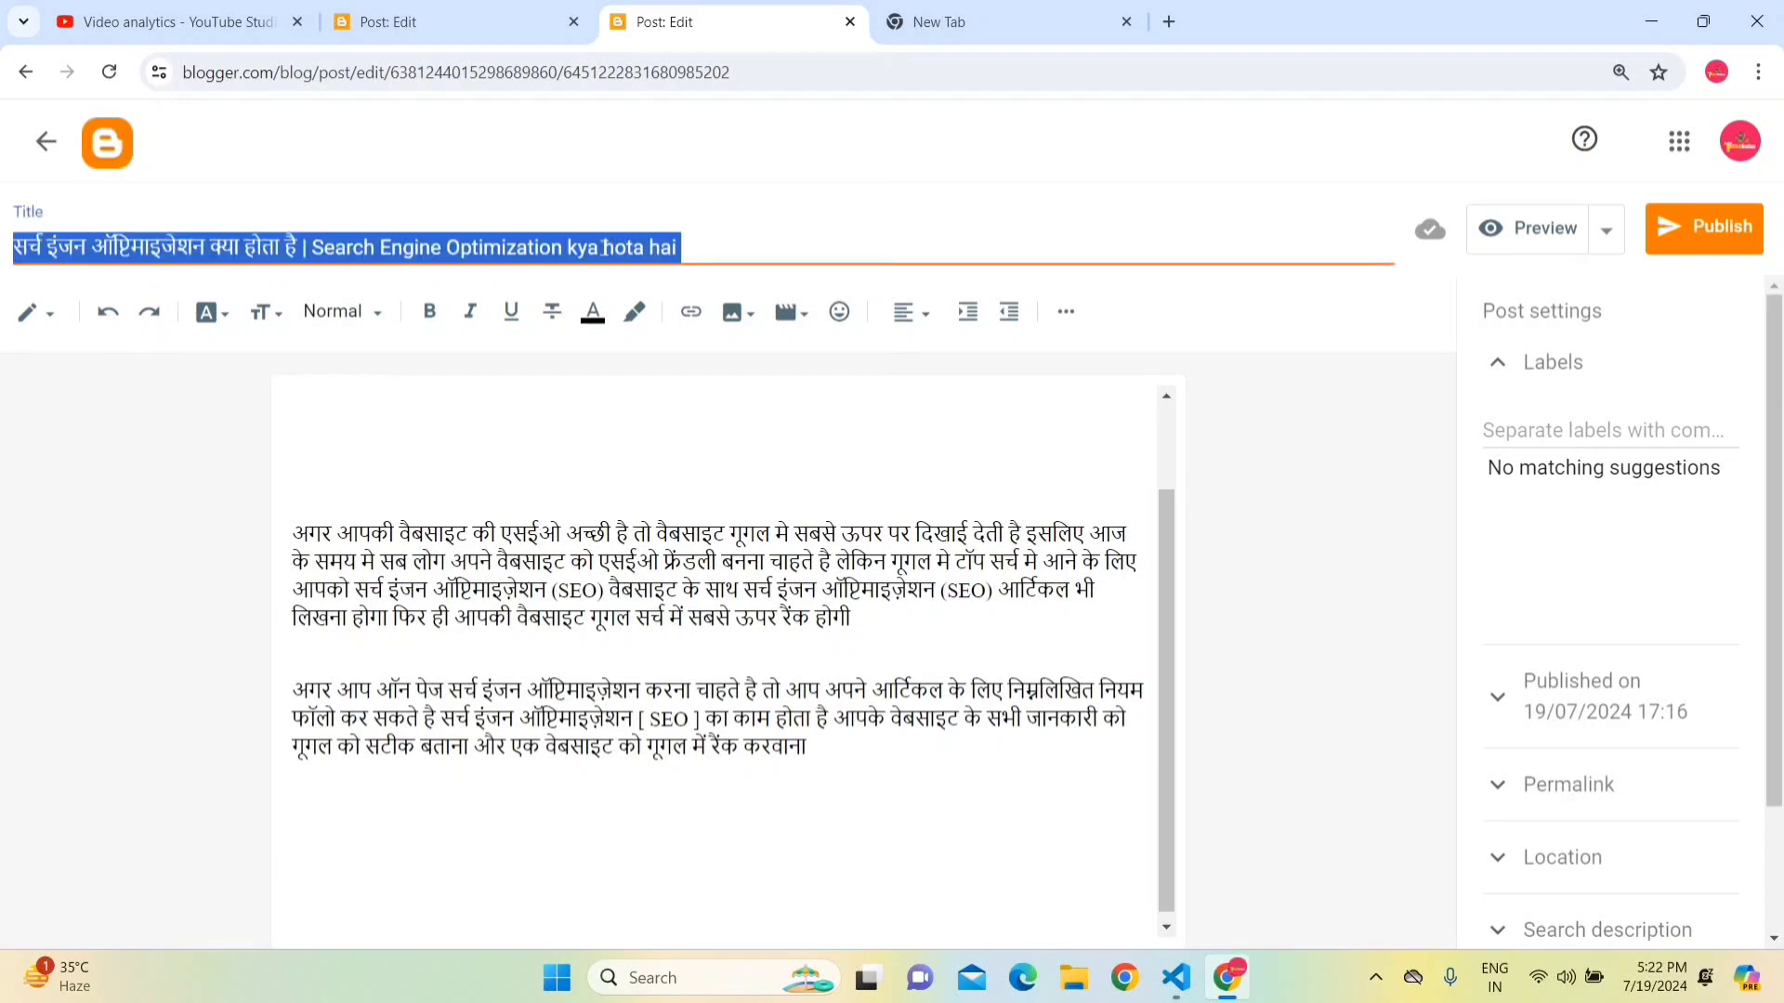
pyautogui.click(591, 855)
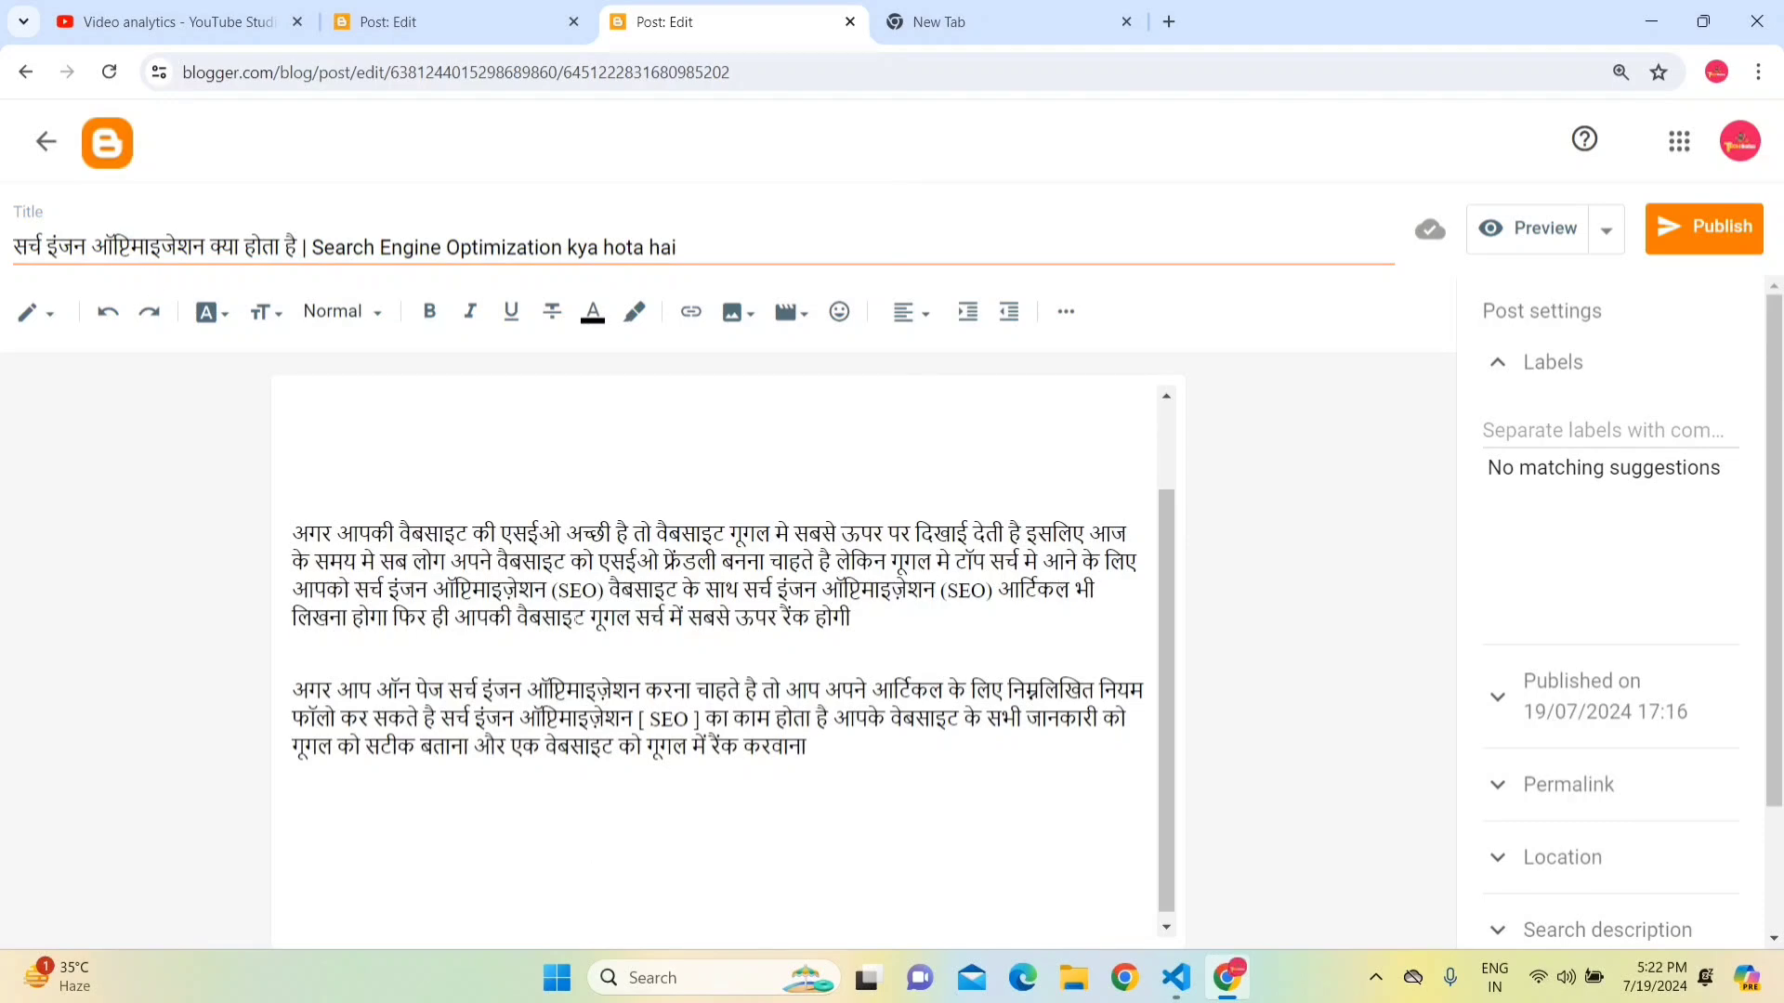
pyautogui.click(307, 251)
pyautogui.hotkey('ctrl', 'a')
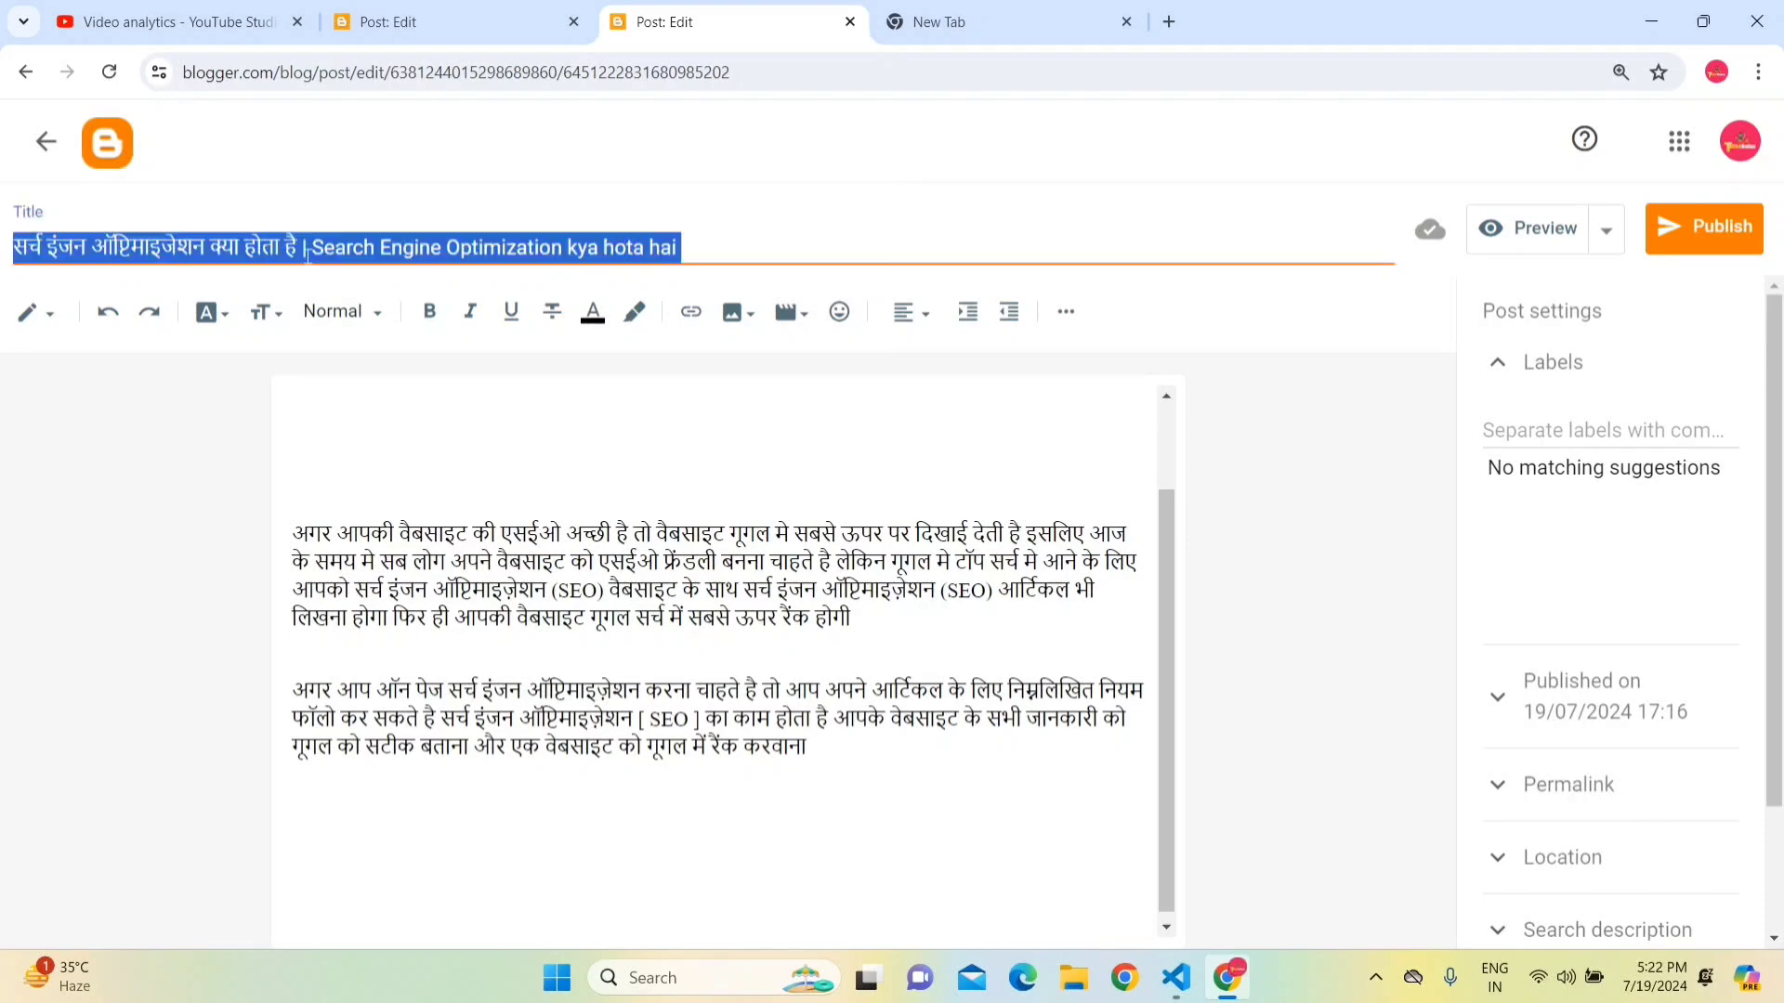
# - Start a new line below the pasted paragraphs and apply the Heading style to it
pyautogui.click(288, 910)
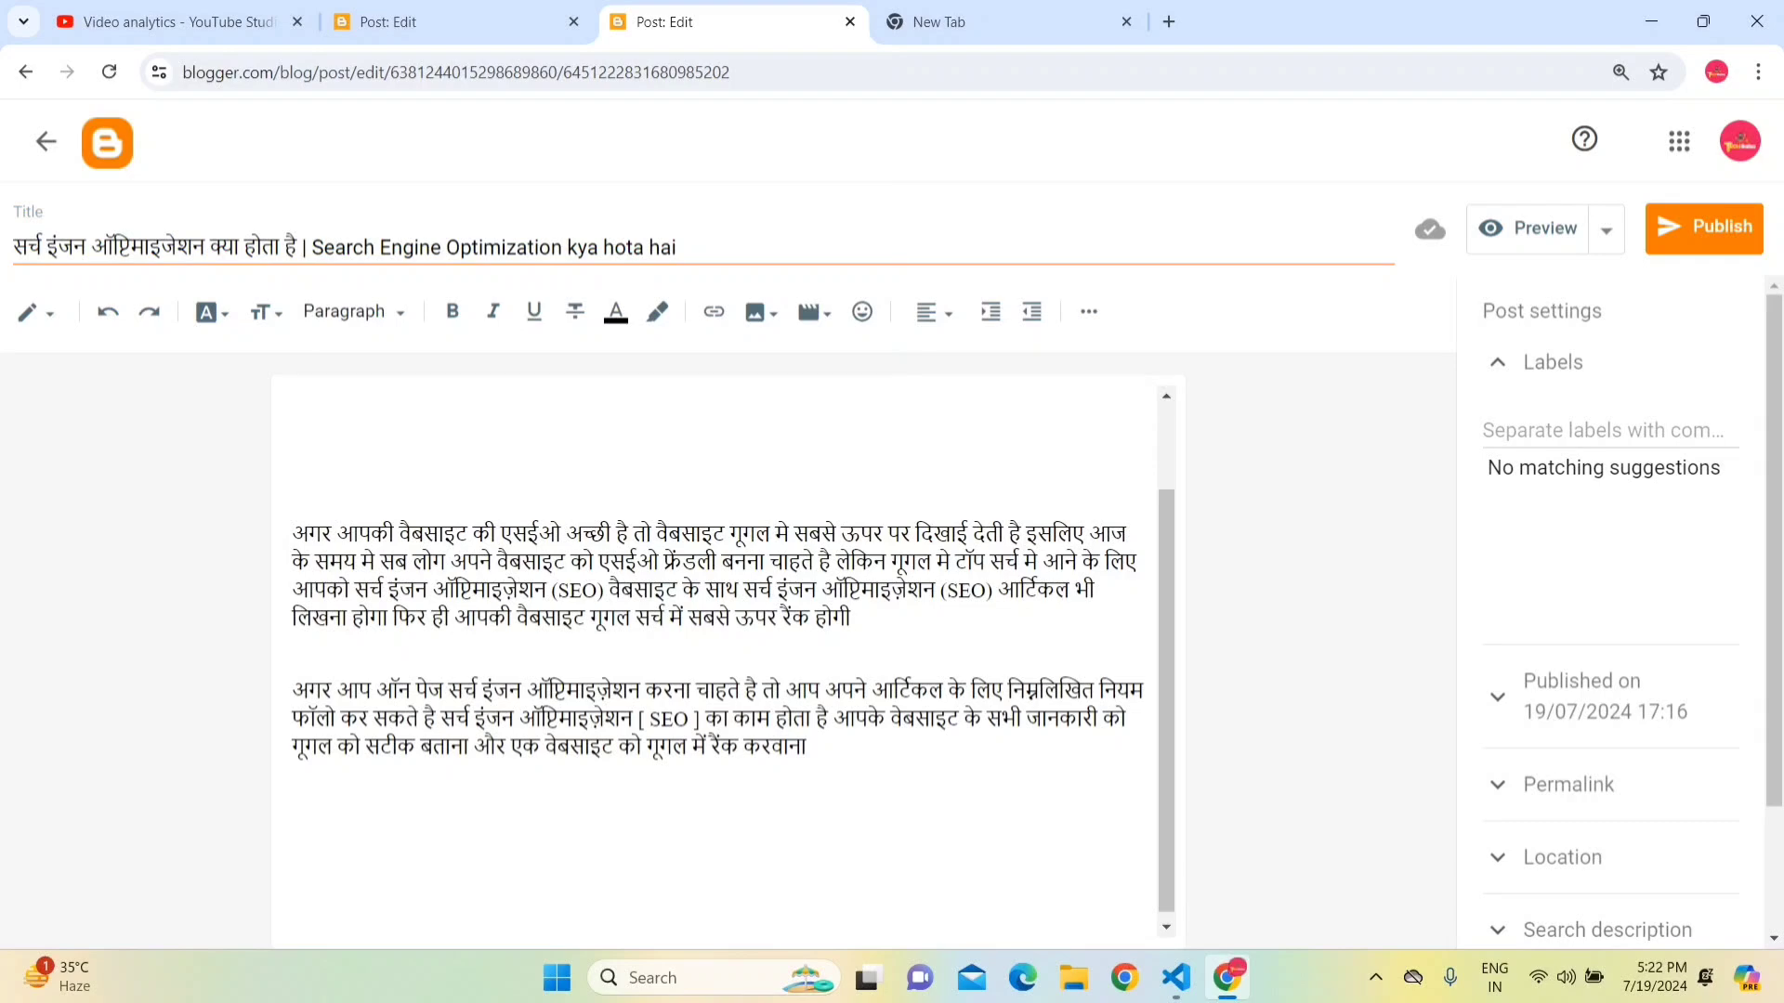
pyautogui.press('Return')
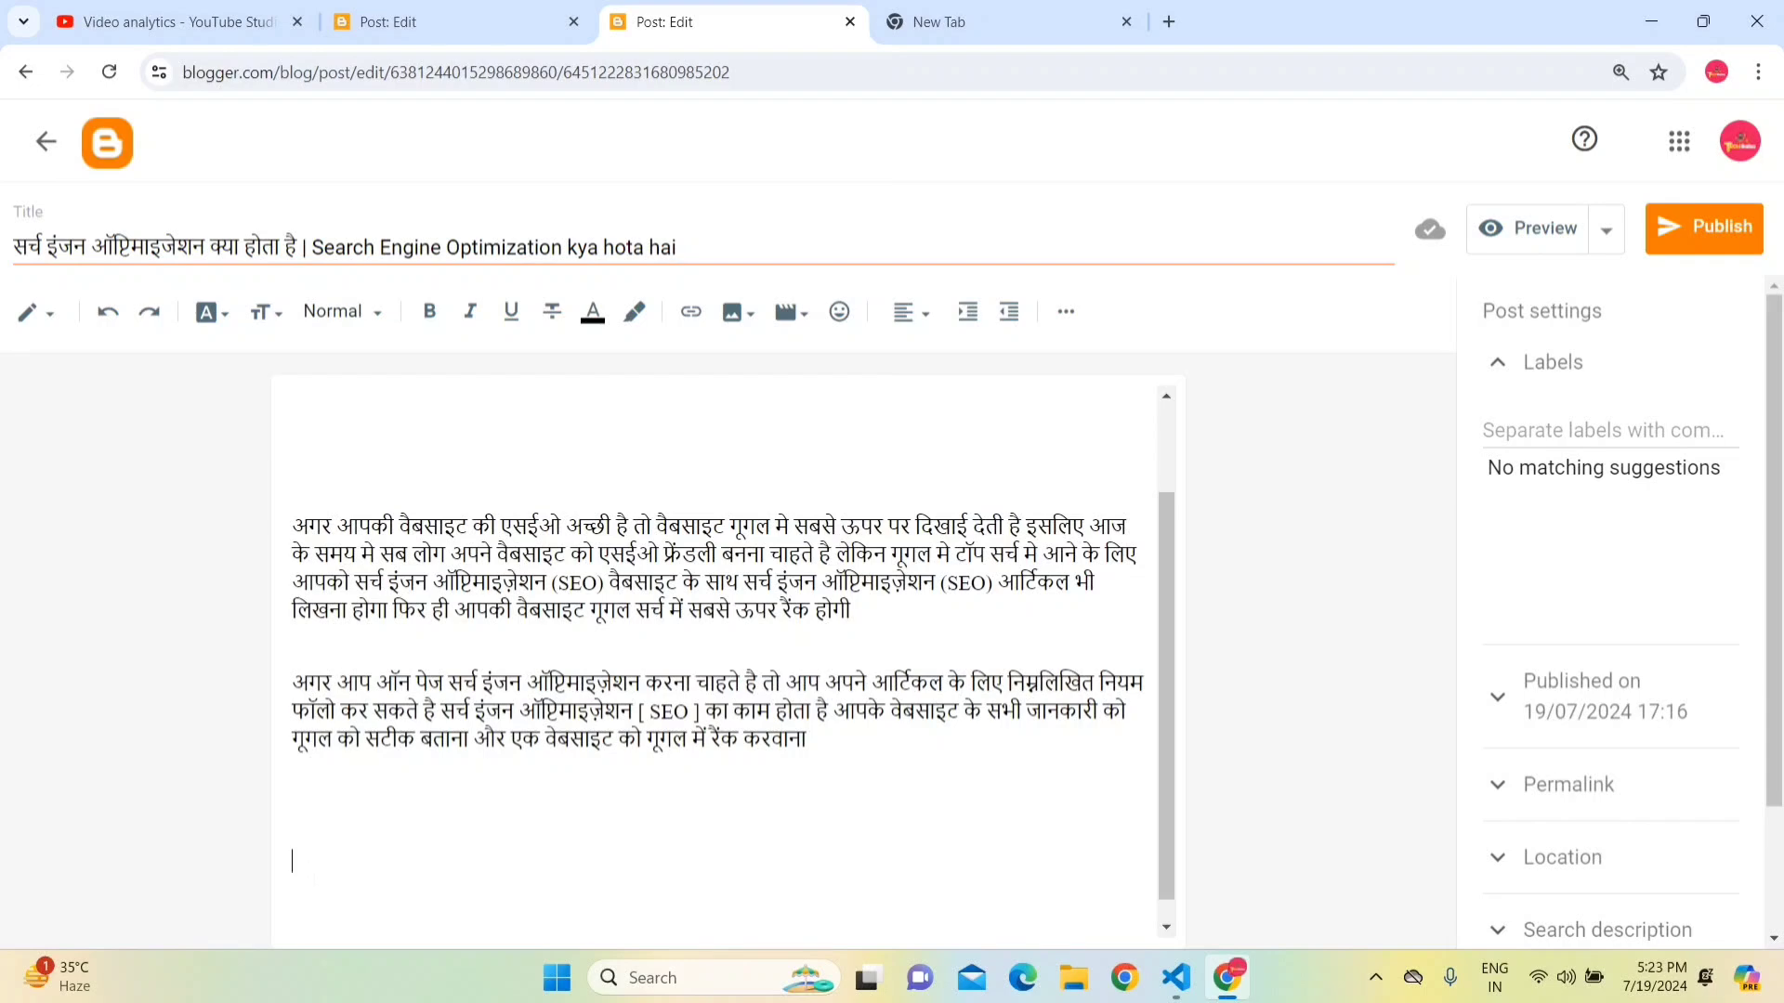
pyautogui.click(363, 310)
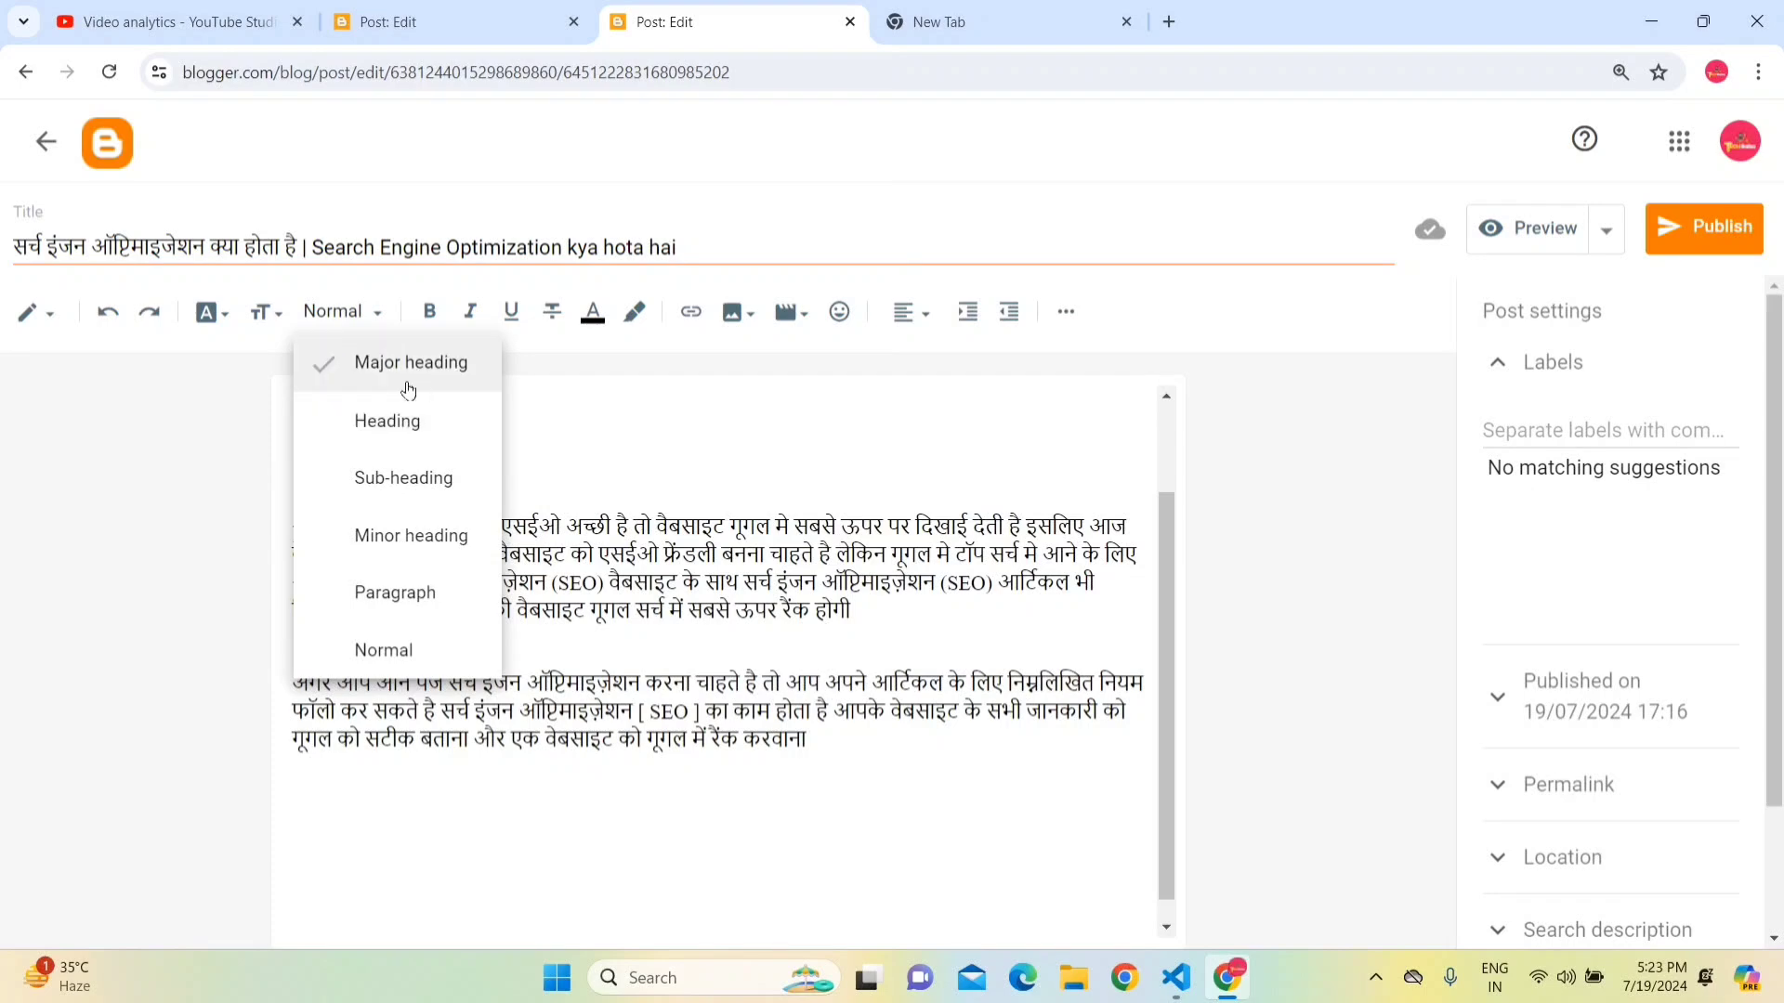
pyautogui.click(209, 247)
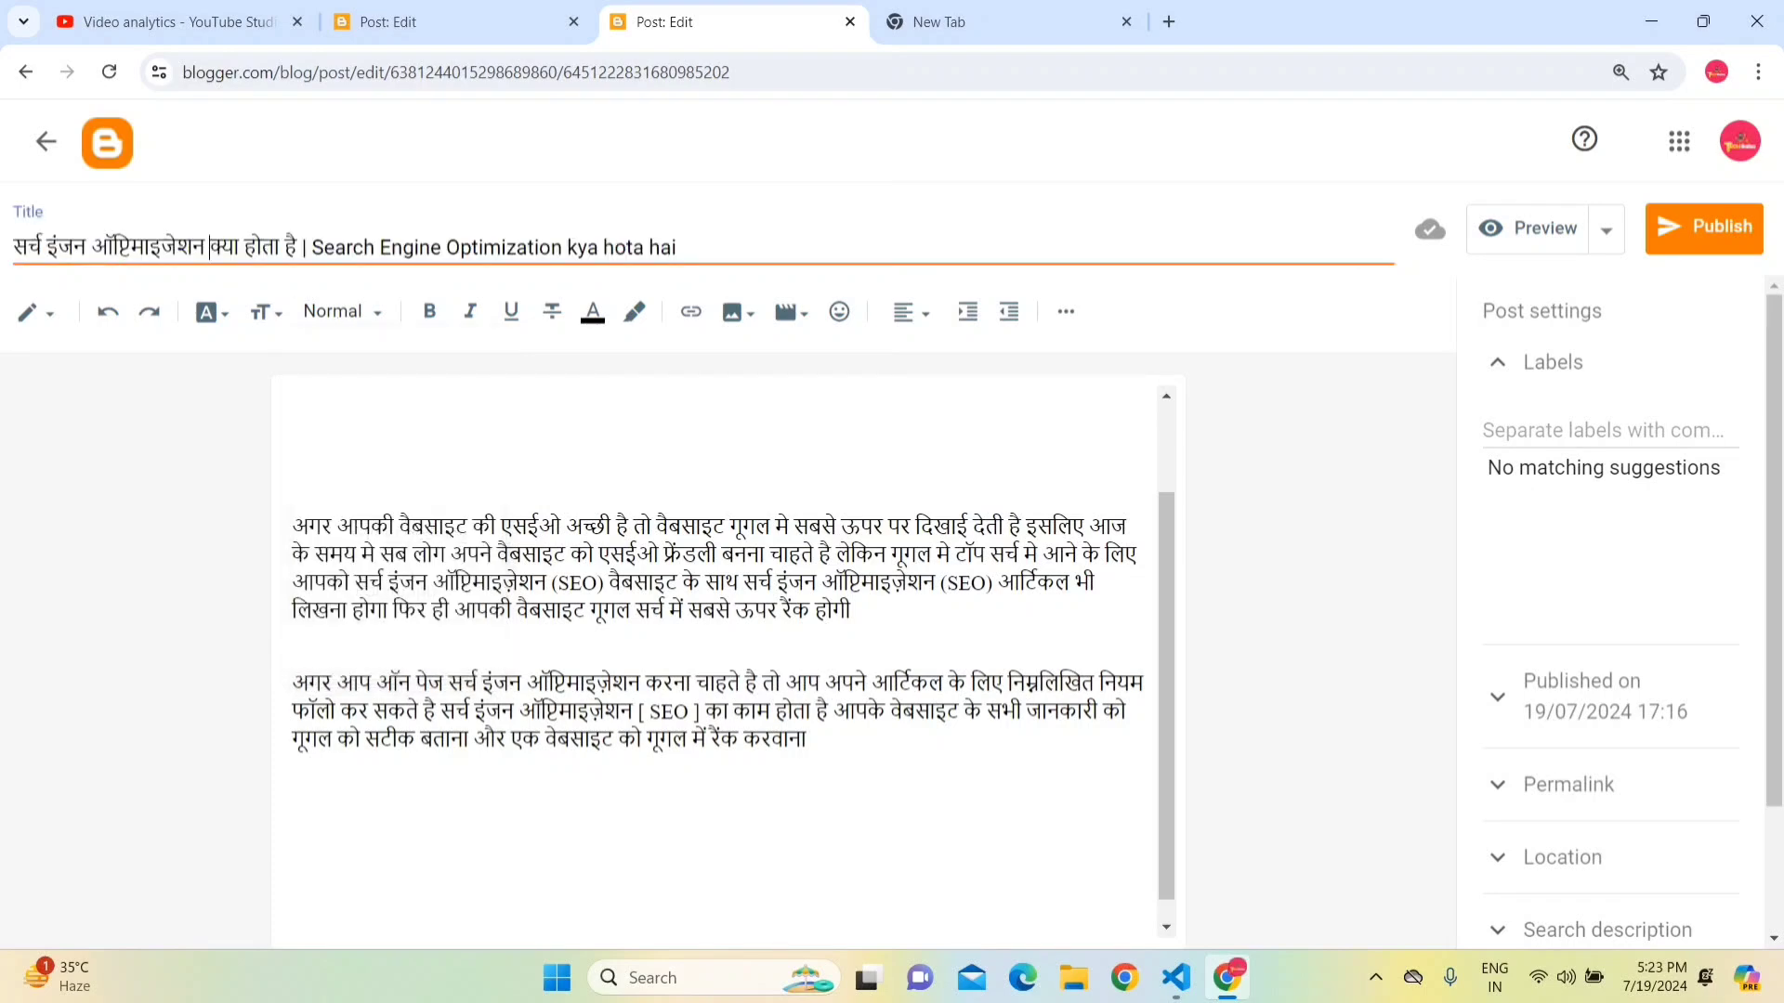
pyautogui.click(345, 319)
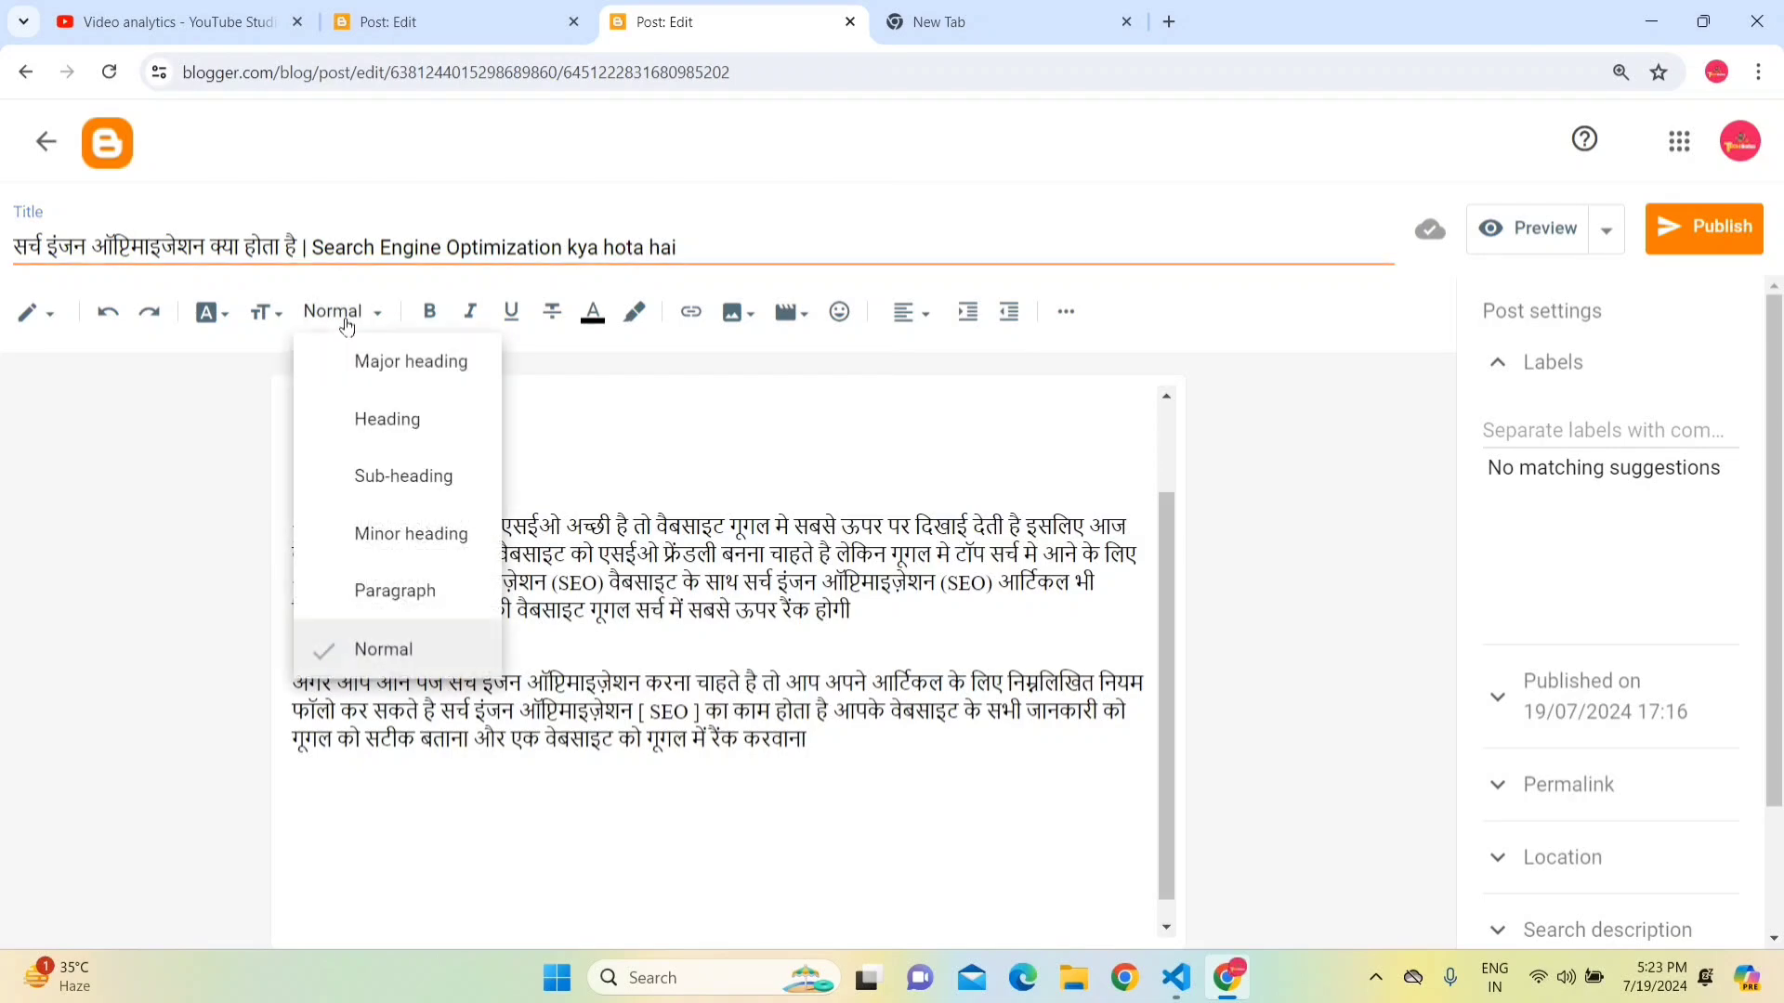
pyautogui.click(399, 427)
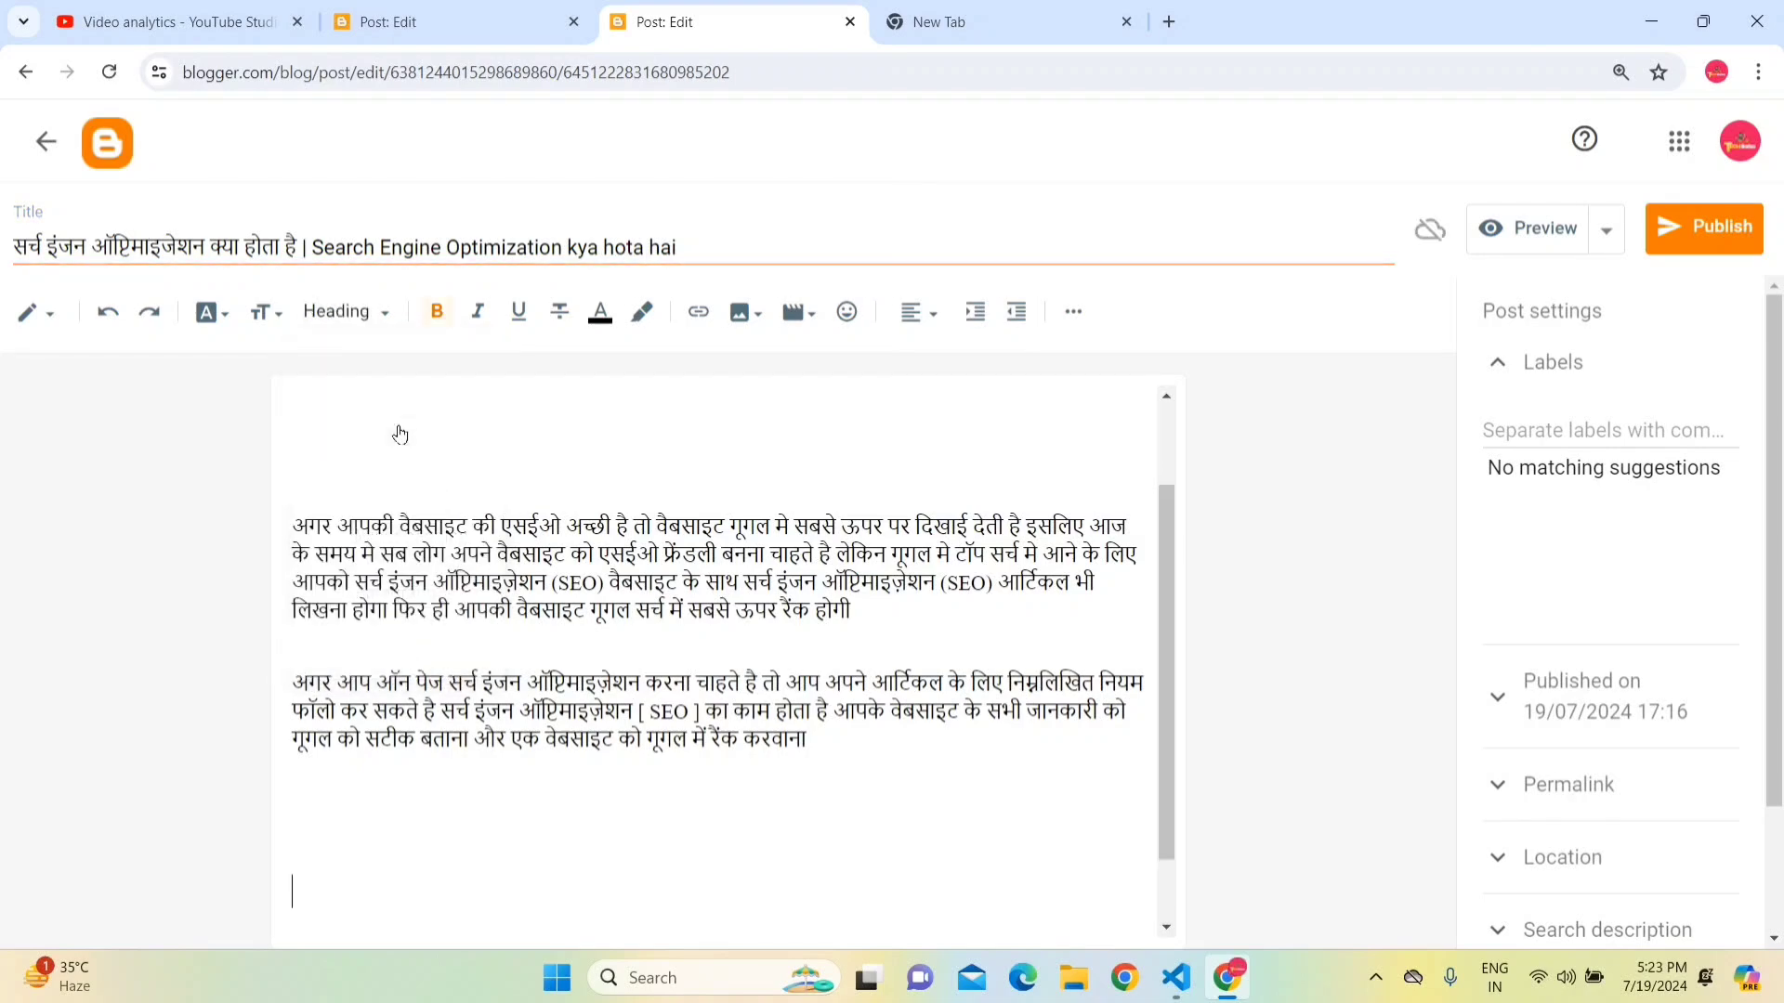
# - Copy the complete post title and paste it into the Heading-styled line below the paragraphs
pyautogui.click(344, 246)
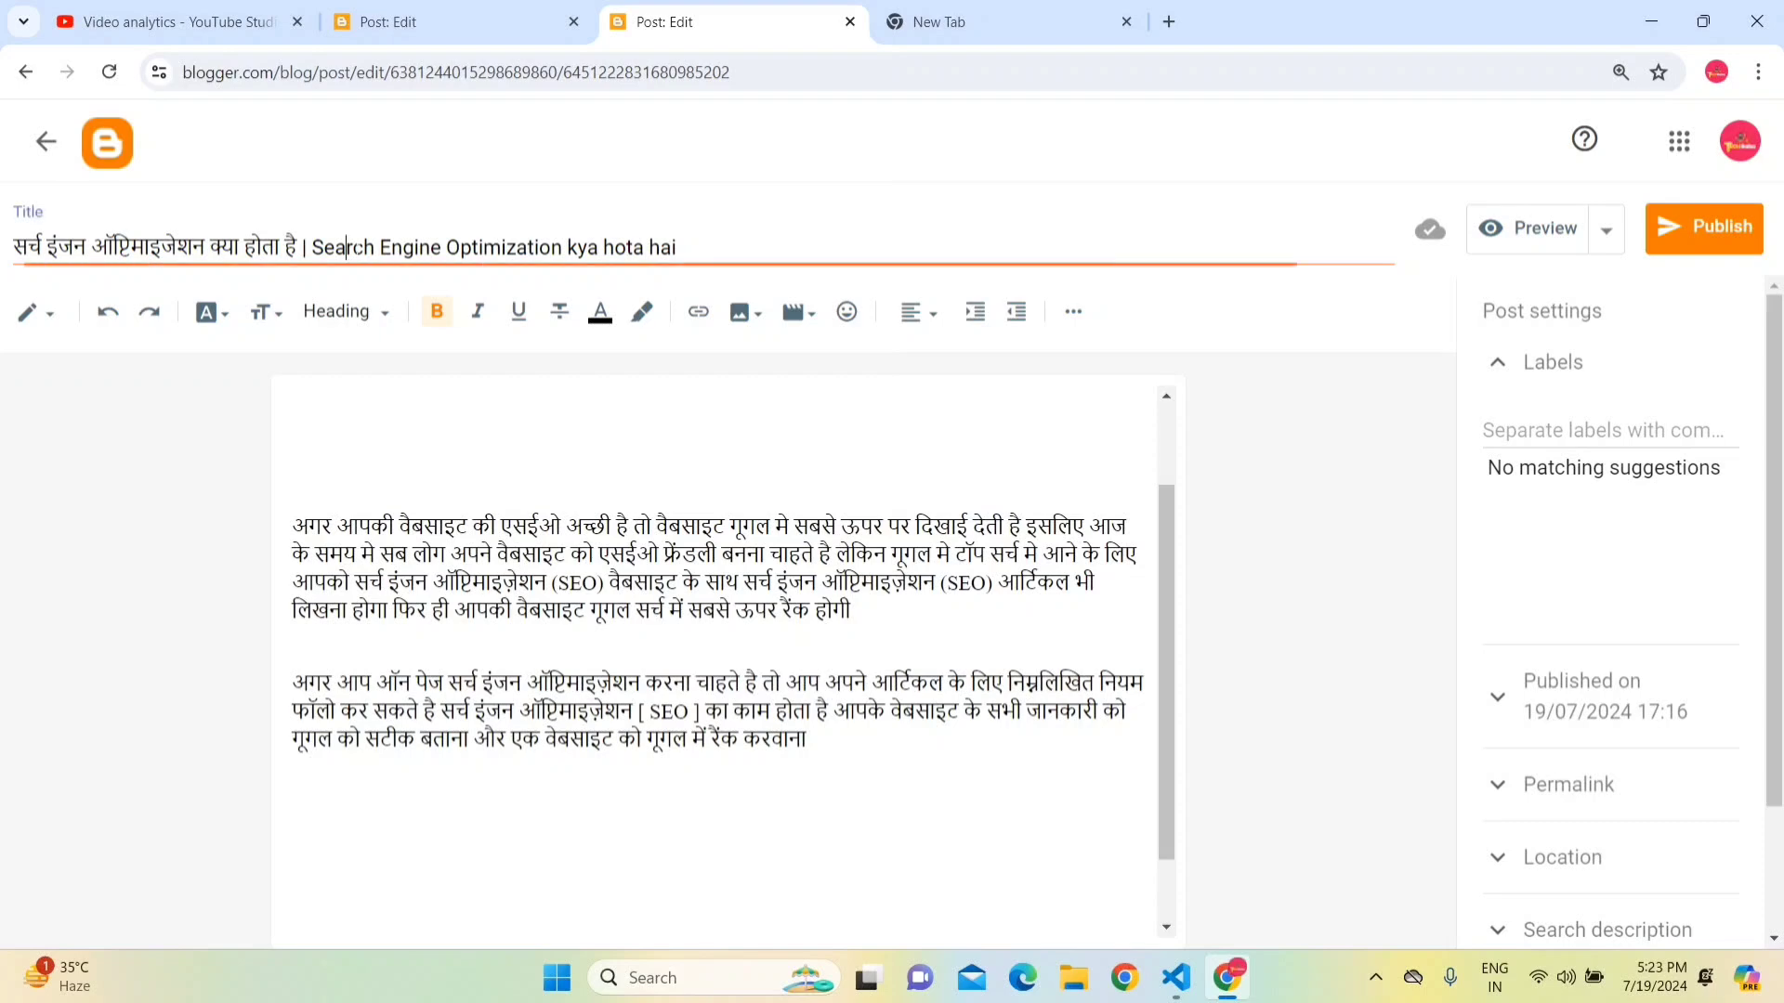
pyautogui.hotkey('ctrl', 'a')
pyautogui.hotkey('ctrl', 'c')
pyautogui.click(298, 891)
pyautogui.hotkey('ctrl', 'v')
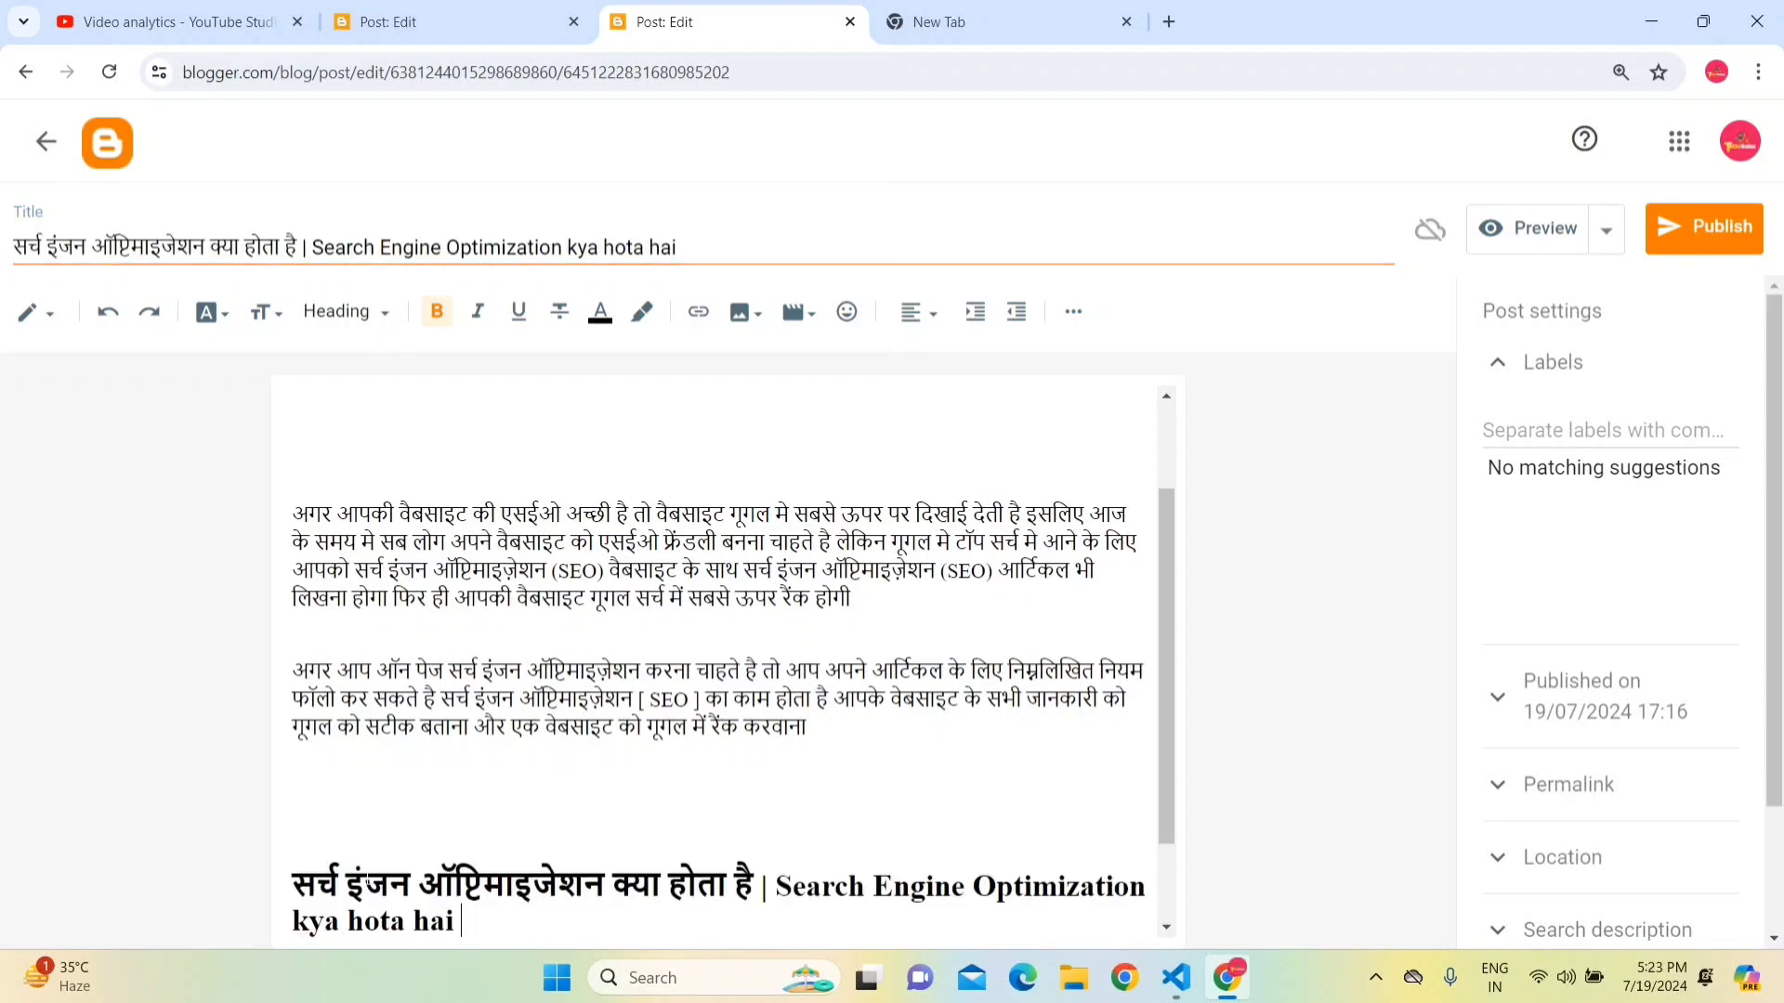
pyautogui.scroll(-1, 1152, 693)
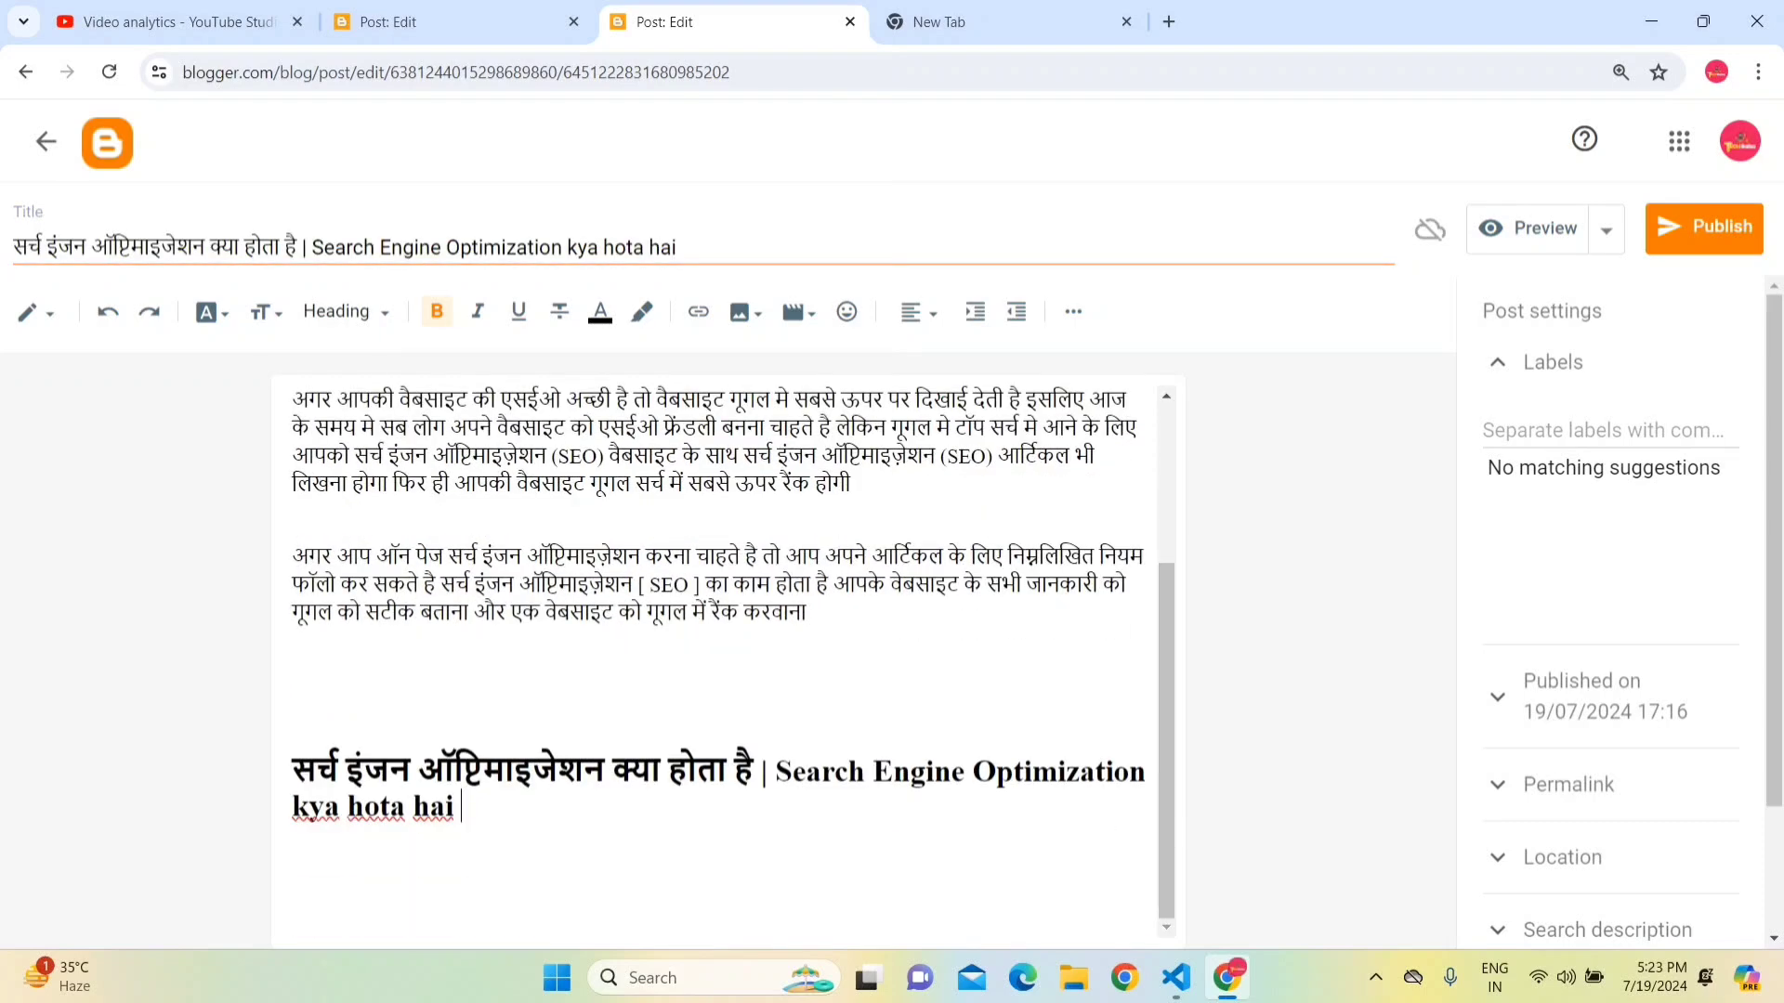
# - Shorten the heading by deleting "kya hota hai" from its end, and start a new line below it
pyautogui.moveTo(461, 808); pyautogui.dragTo(294, 753)
pyautogui.click(461, 809)
pyautogui.moveTo(767, 771); pyautogui.dragTo(1080, 771)
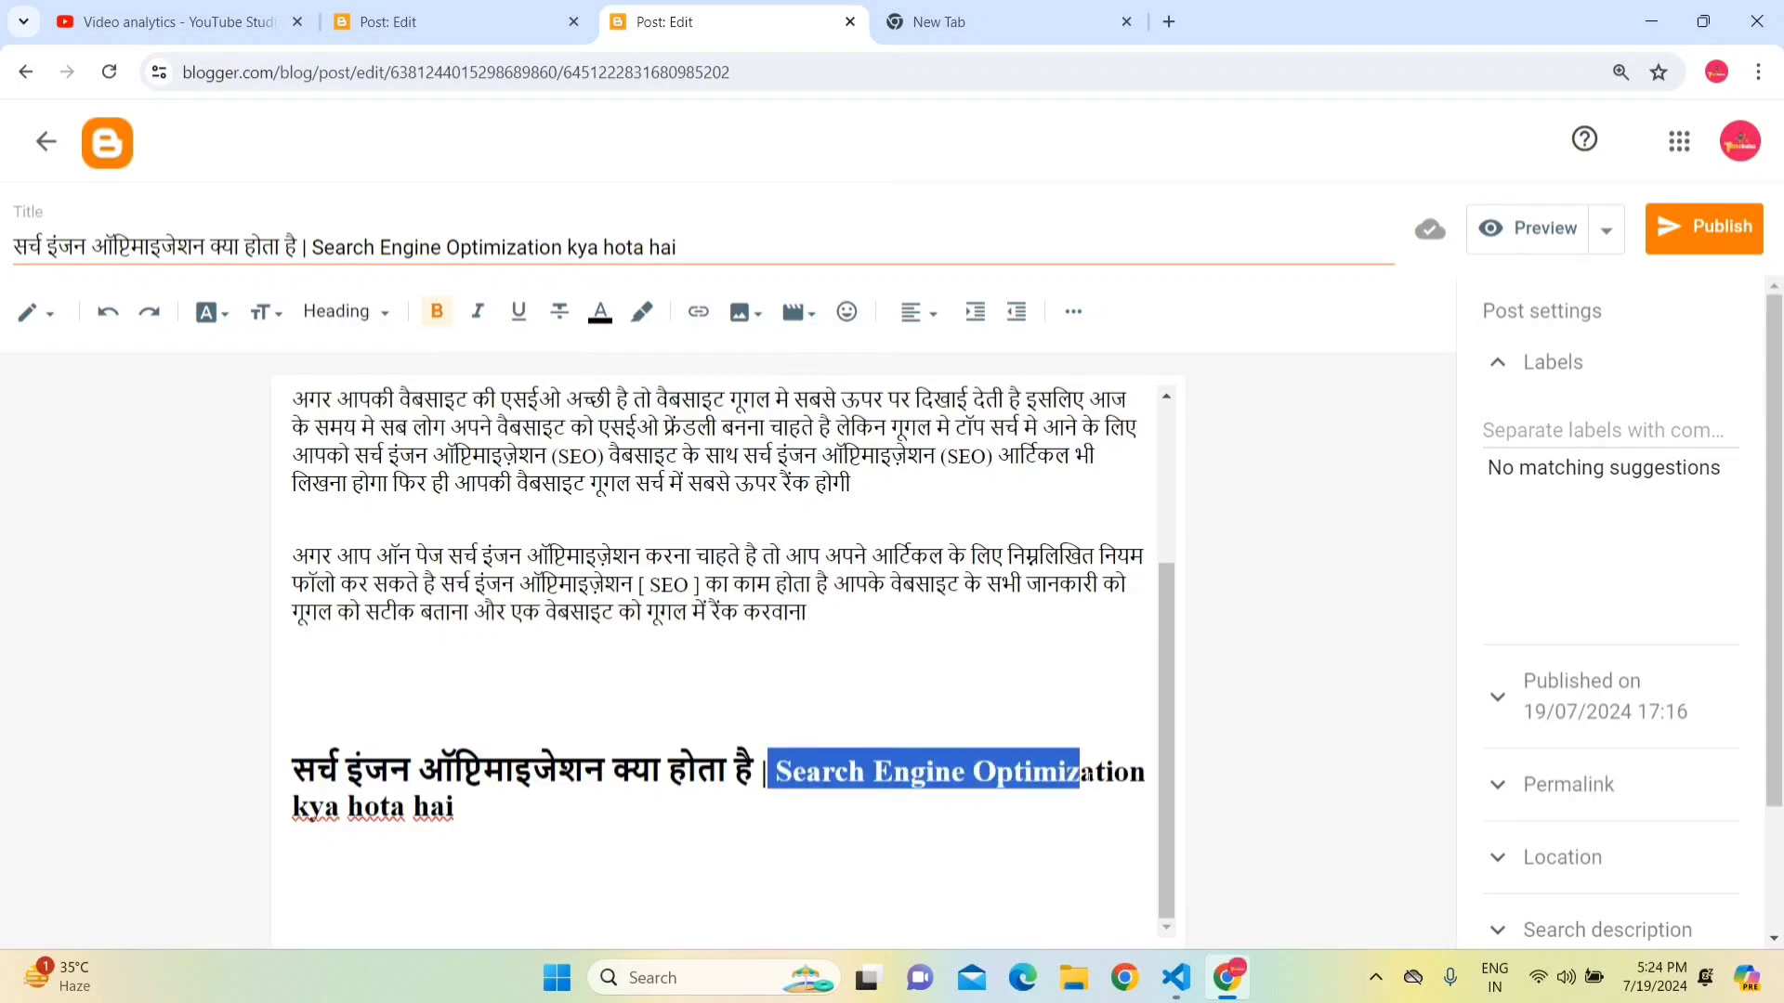
pyautogui.click(1080, 771)
pyautogui.moveTo(293, 807); pyautogui.dragTo(463, 807)
pyautogui.press('BackSpace')
pyautogui.press('BackSpace')
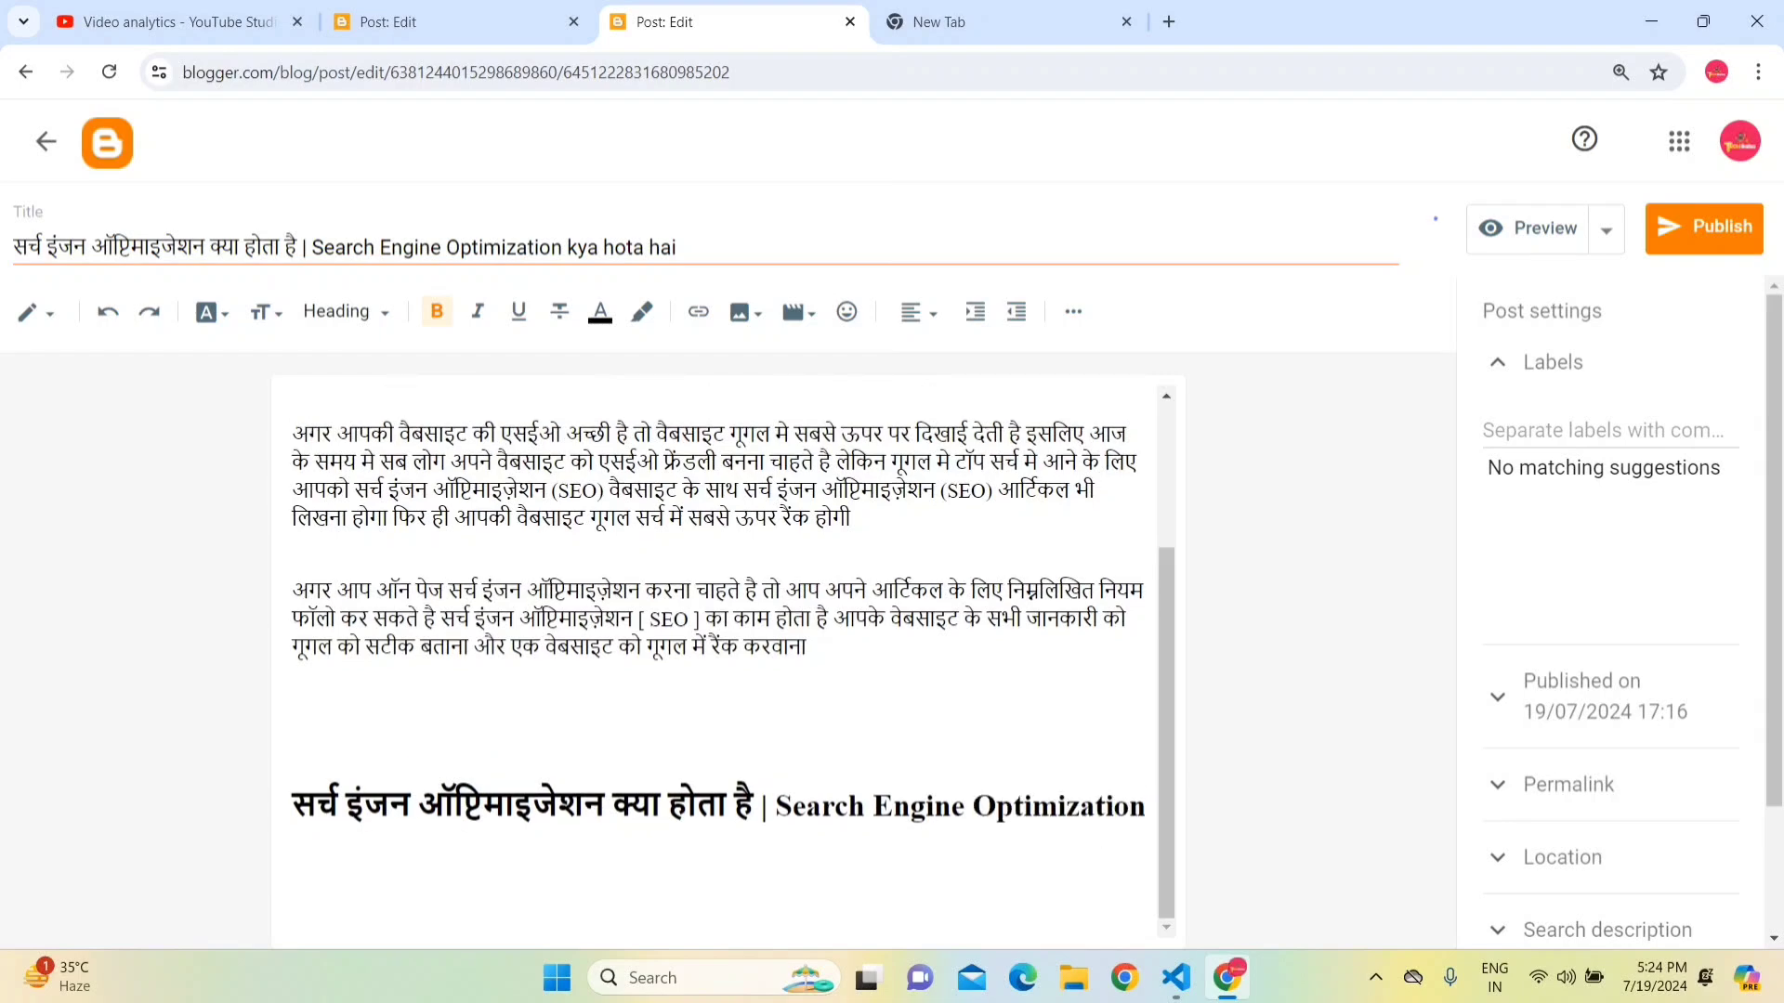
pyautogui.press('Return')
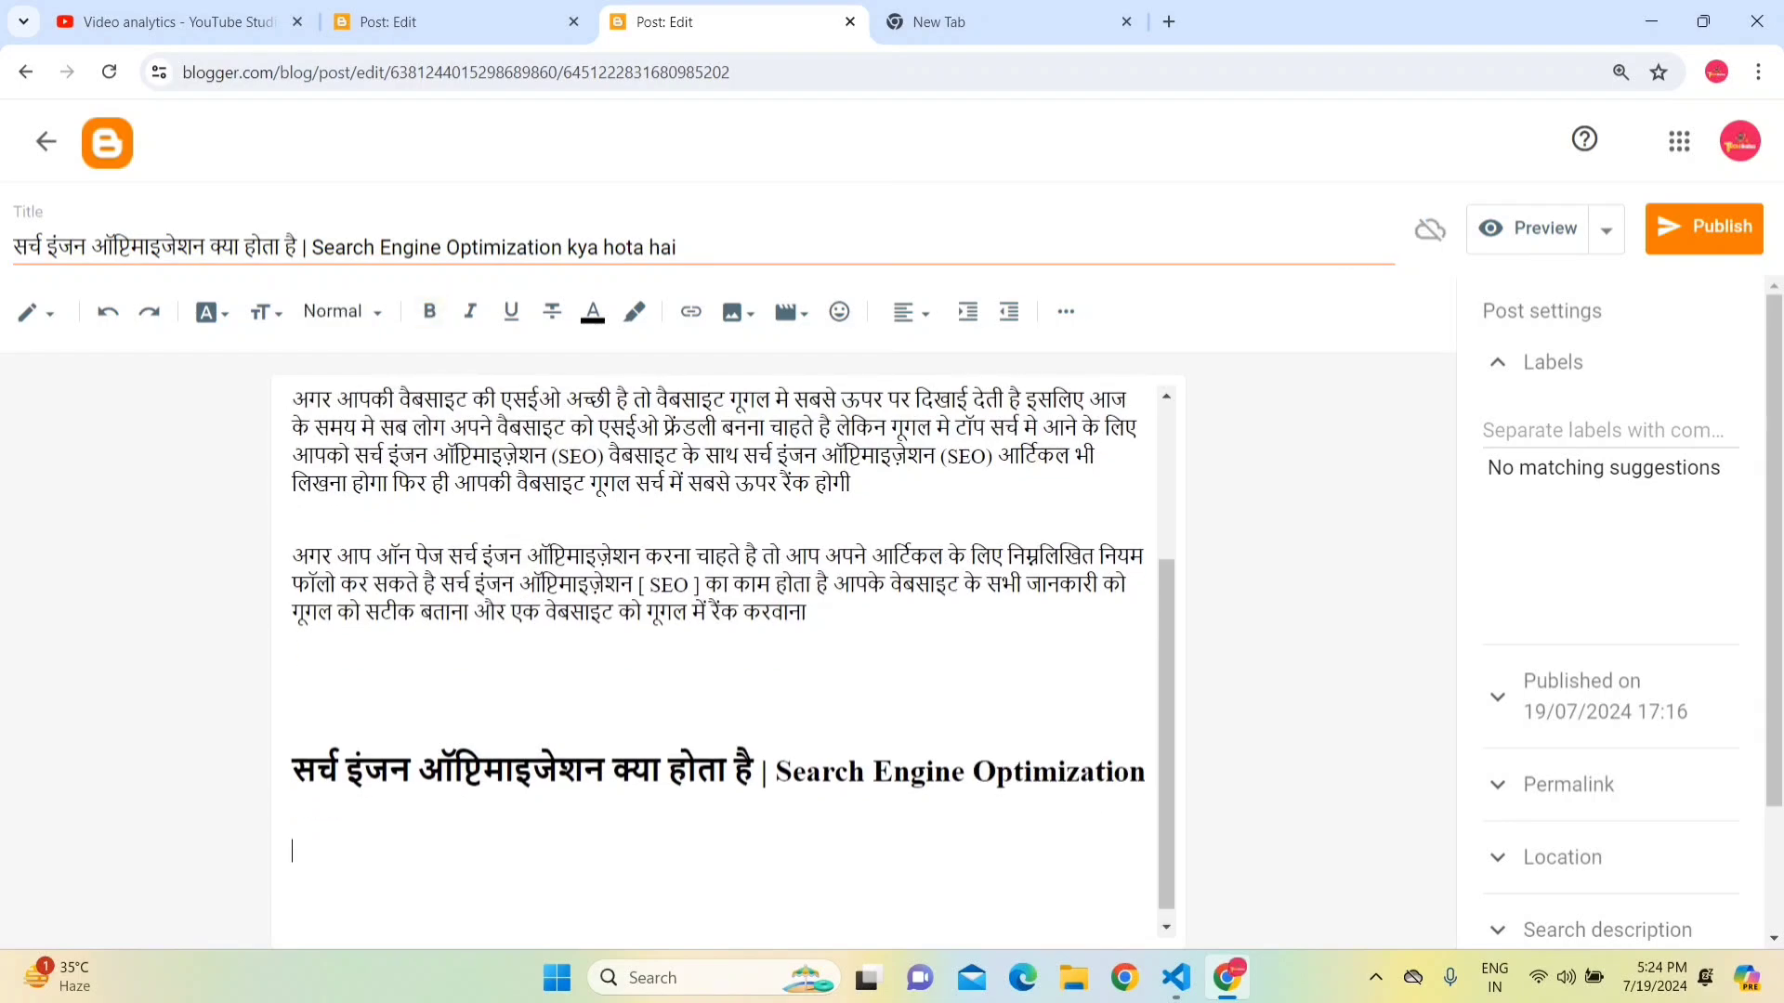
# - Examine the Hindi and English keyword parts of the new section heading
pyautogui.moveTo(292, 771); pyautogui.dragTo(760, 771)
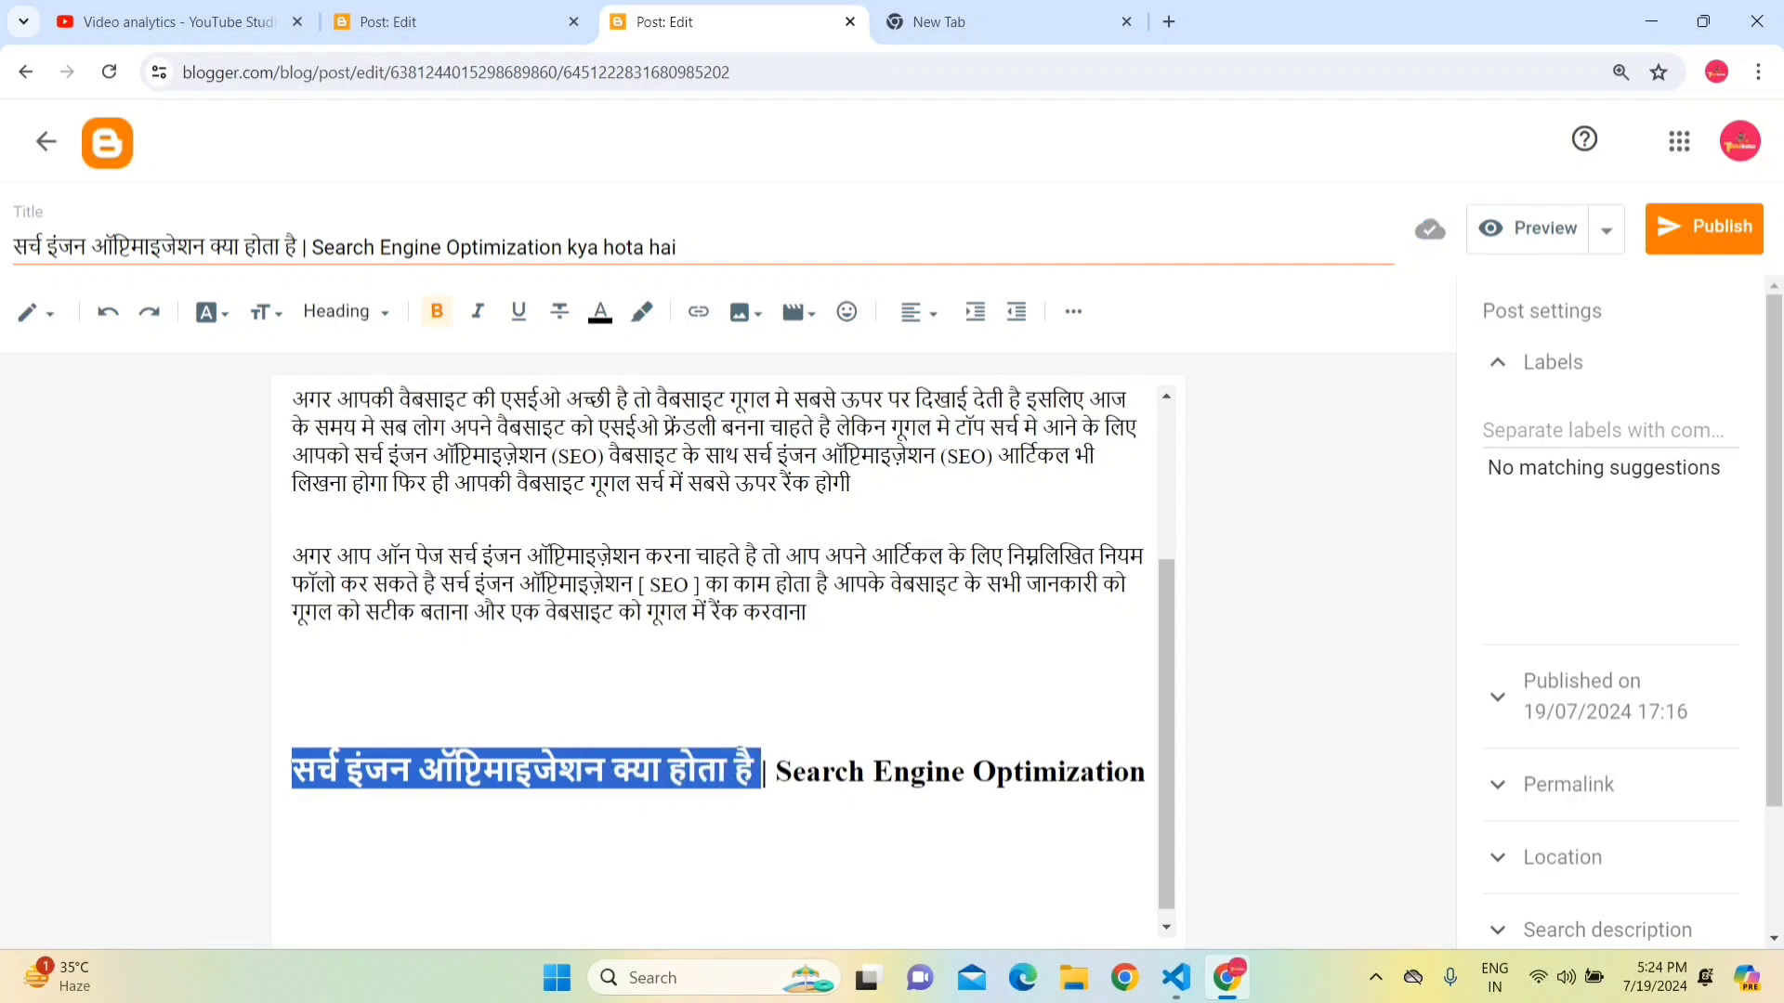
pyautogui.click(292, 826)
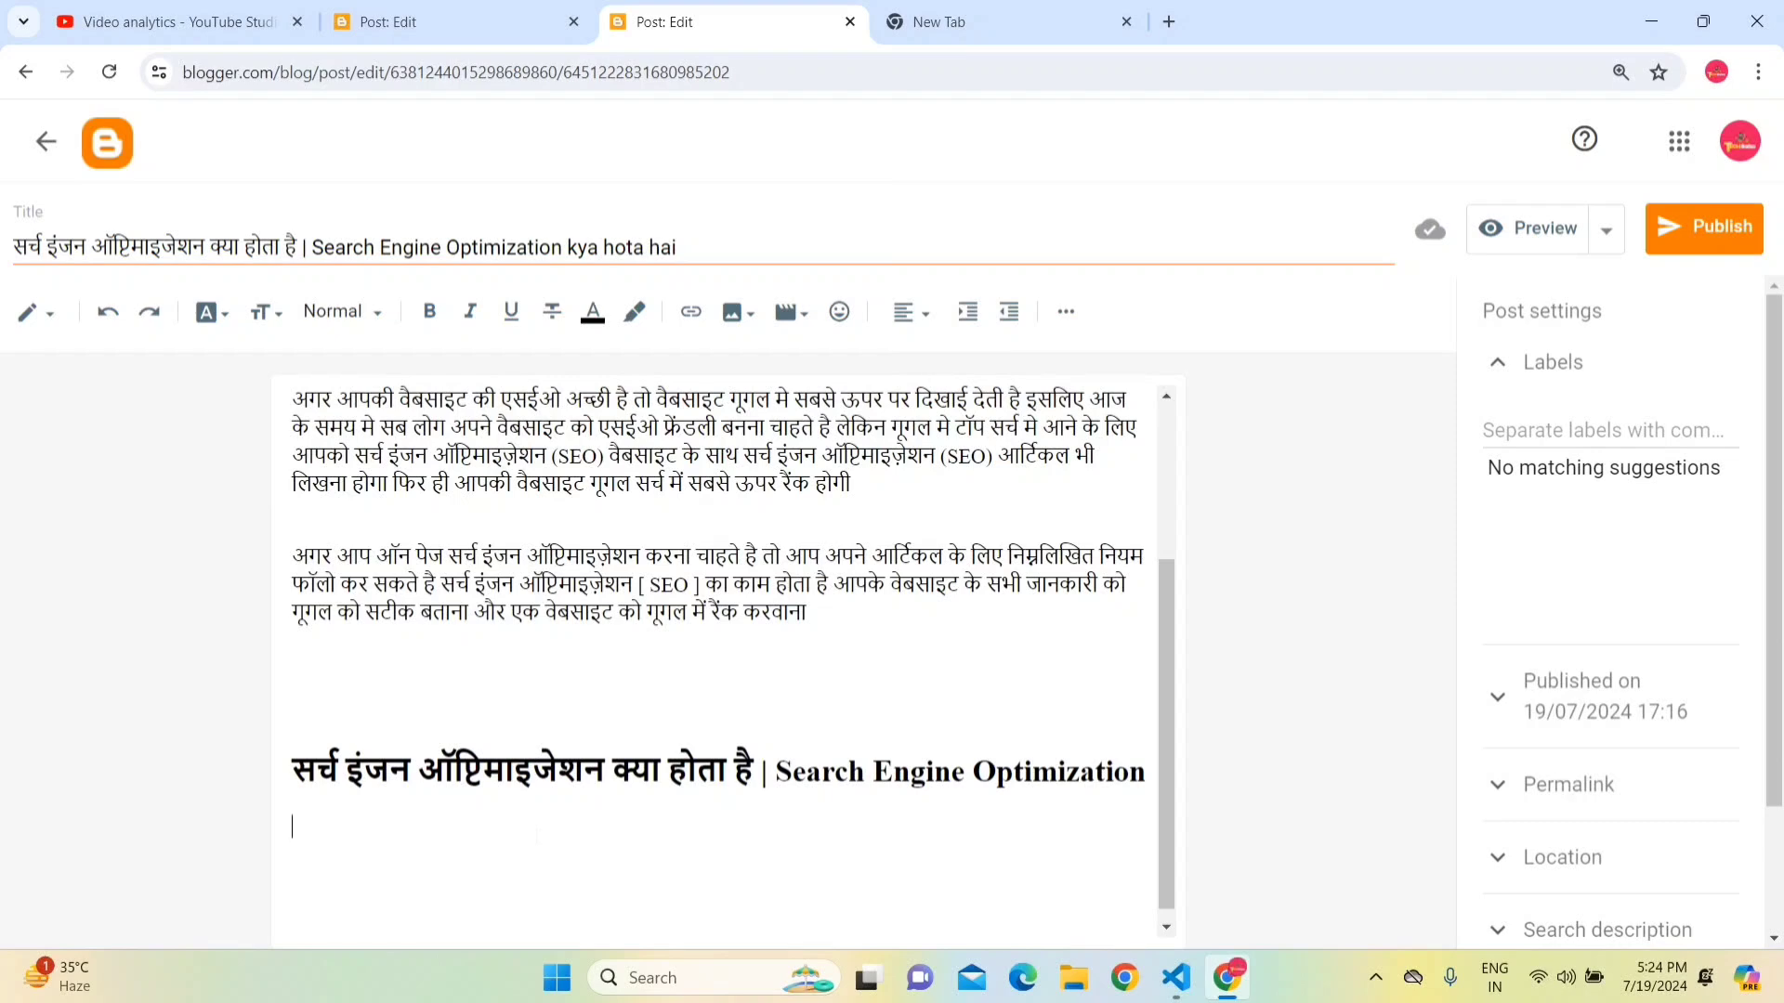
pyautogui.press('Up')
pyautogui.hotkey('shift', 'Right')
pyautogui.hotkey('shift', 'Right')
pyautogui.hotkey('shift', 'Right')
pyautogui.hotkey('shift', 'Right')
pyautogui.hotkey('shift', 'Right')
pyautogui.hotkey('shift', 'Right')
pyautogui.hotkey('shift', 'Right')
pyautogui.hotkey('shift', 'Right')
pyautogui.hotkey('shift', 'Right')
pyautogui.hotkey('shift', 'Right')
pyautogui.hotkey('shift', 'Right')
pyautogui.hotkey('shift', 'Right')
pyautogui.hotkey('shift', 'Right')
pyautogui.hotkey('shift', 'Right')
pyautogui.hotkey('shift', 'Right')
pyautogui.hotkey('shift', 'Right')
pyautogui.hotkey('shift', 'Right')
pyautogui.hotkey('shift', 'Right')
pyautogui.hotkey('shift', 'Right')
pyautogui.hotkey('shift', 'Right')
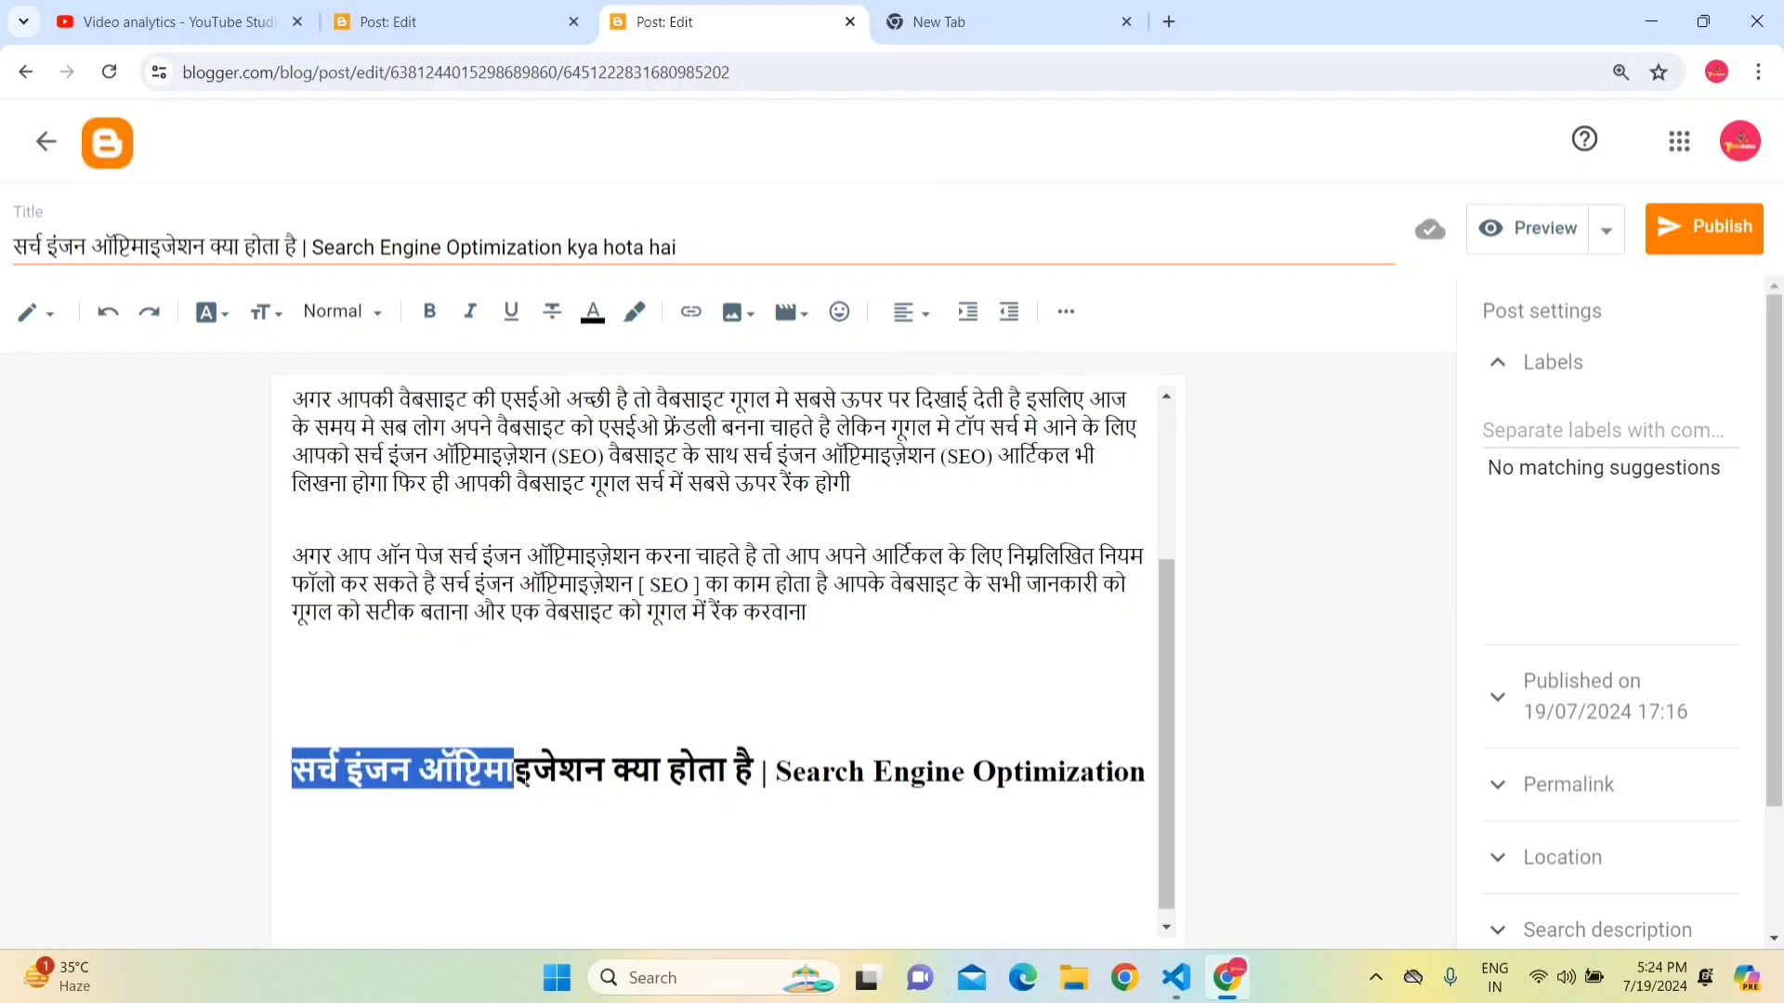
pyautogui.press('Right')
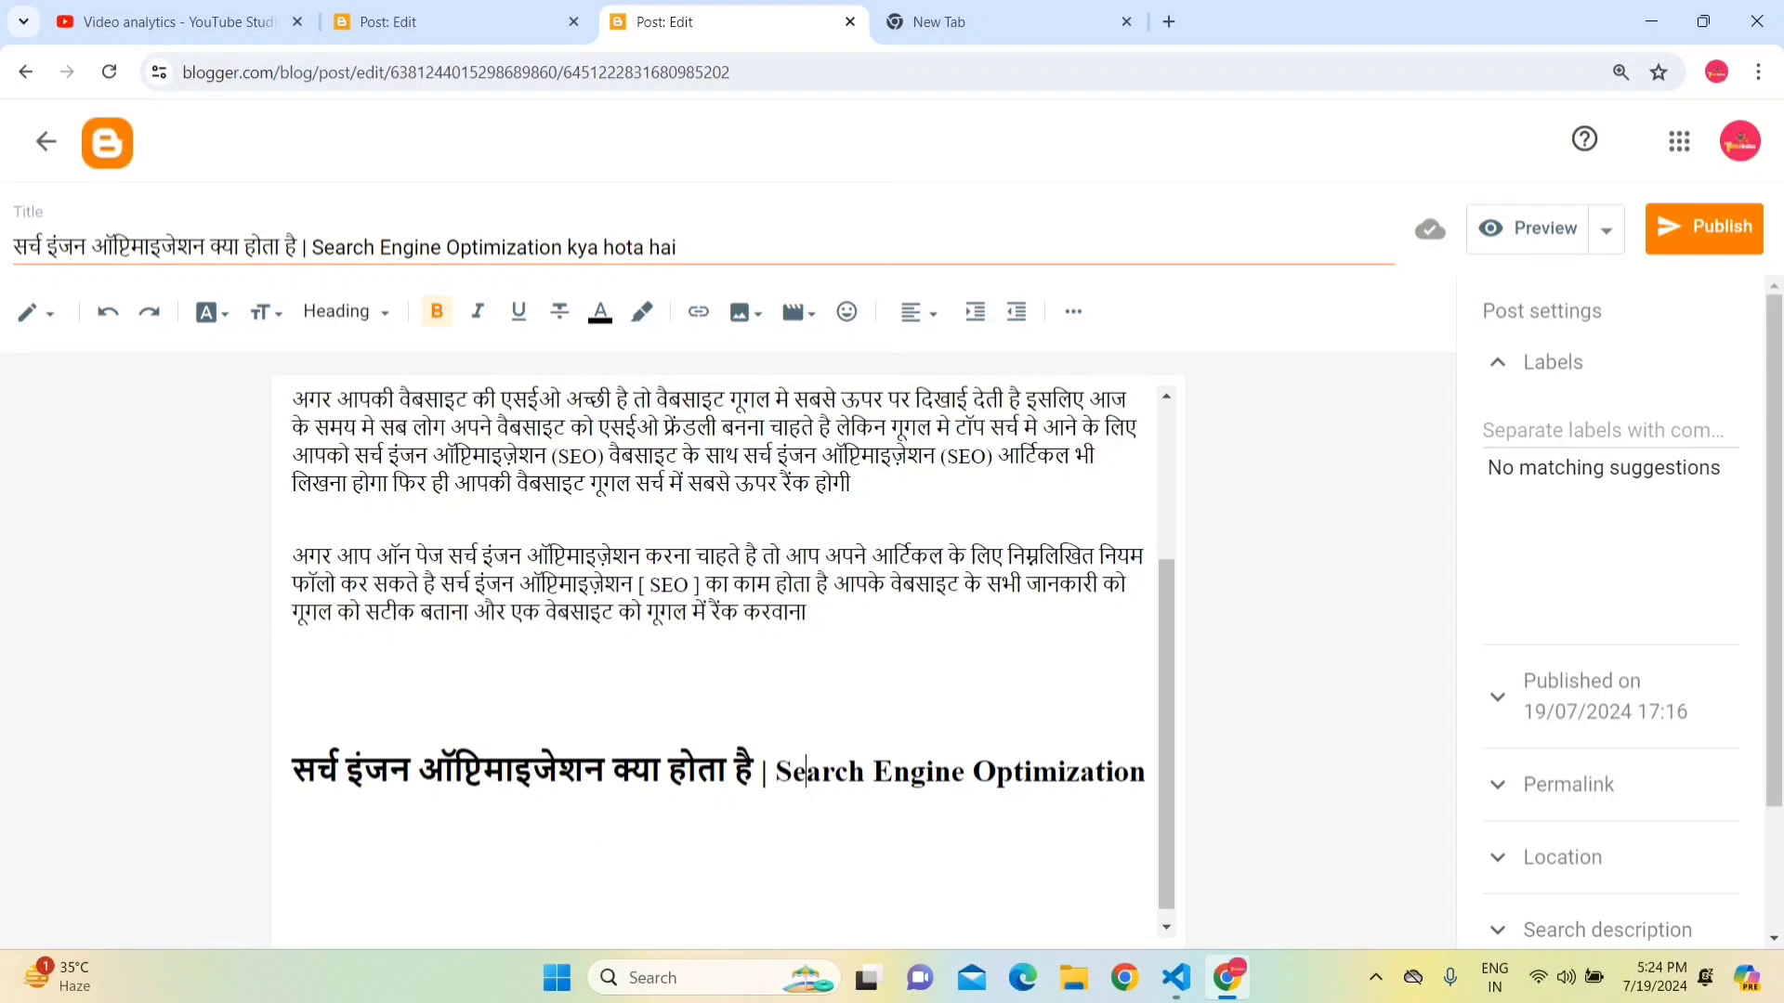
pyautogui.press('Down')
# - Review the heading, subheading and bullet points that follow the opening paragraphs in the older post
pyautogui.click(445, 22)
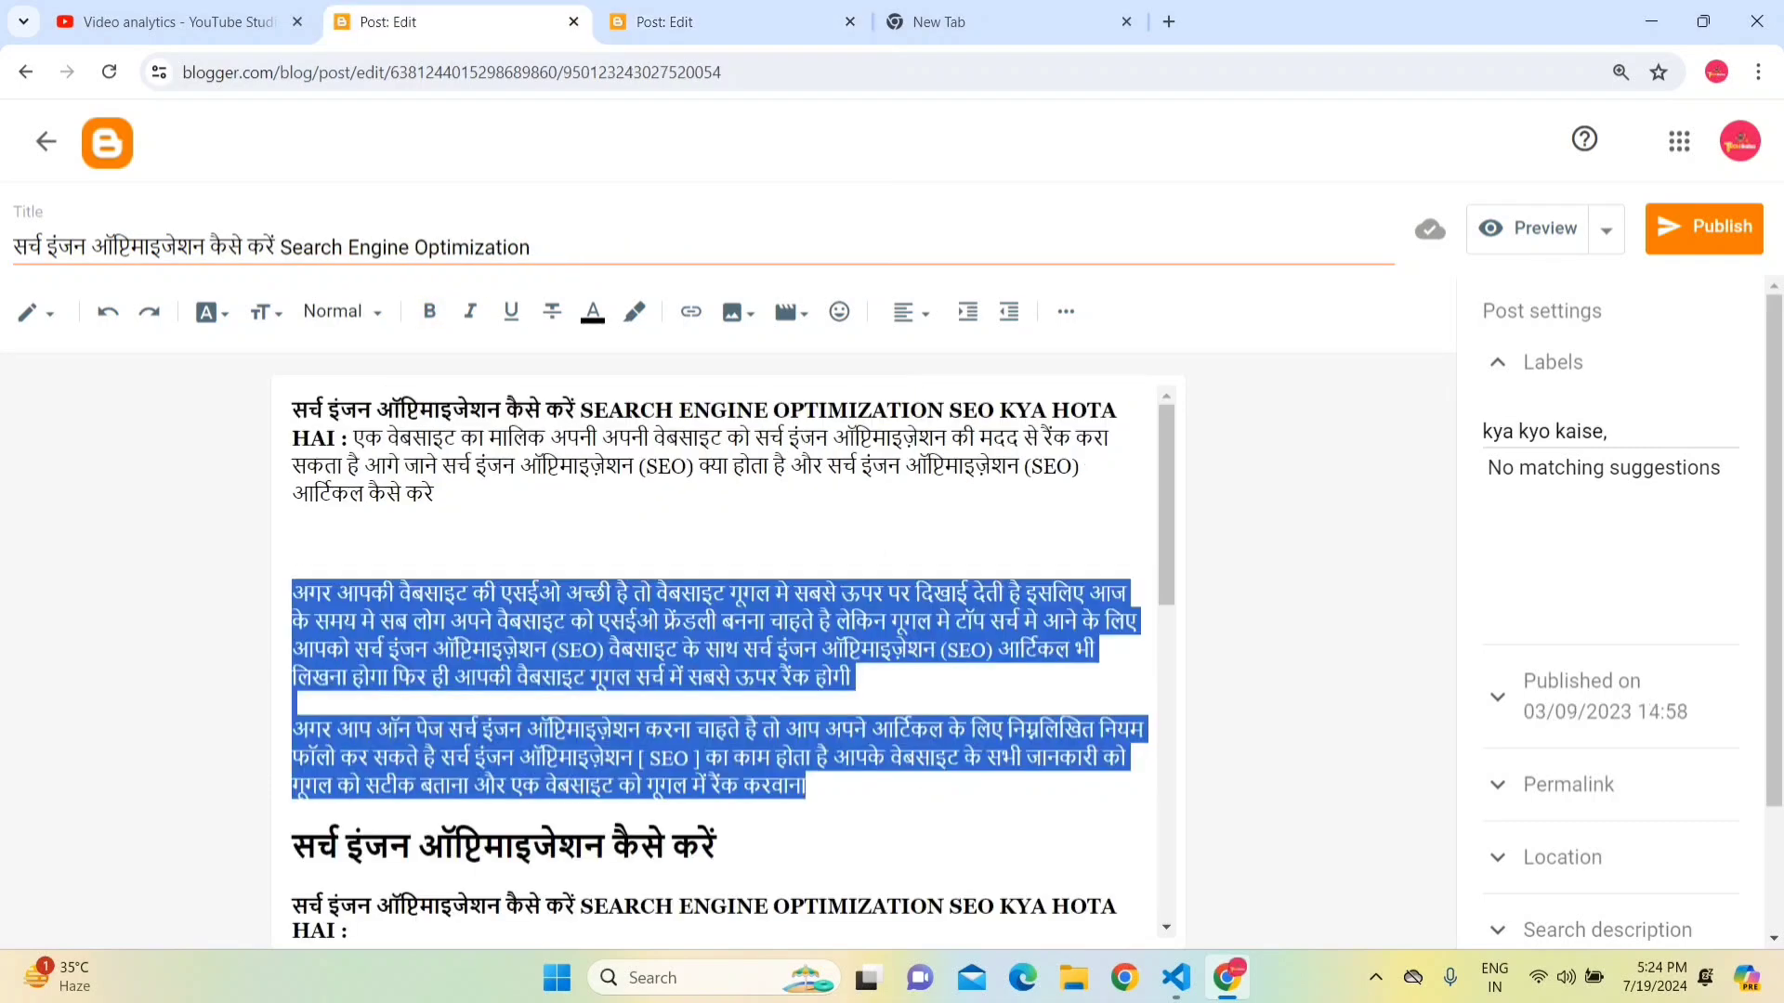
pyautogui.moveTo(1170, 480); pyautogui.dragTo(1174, 613)
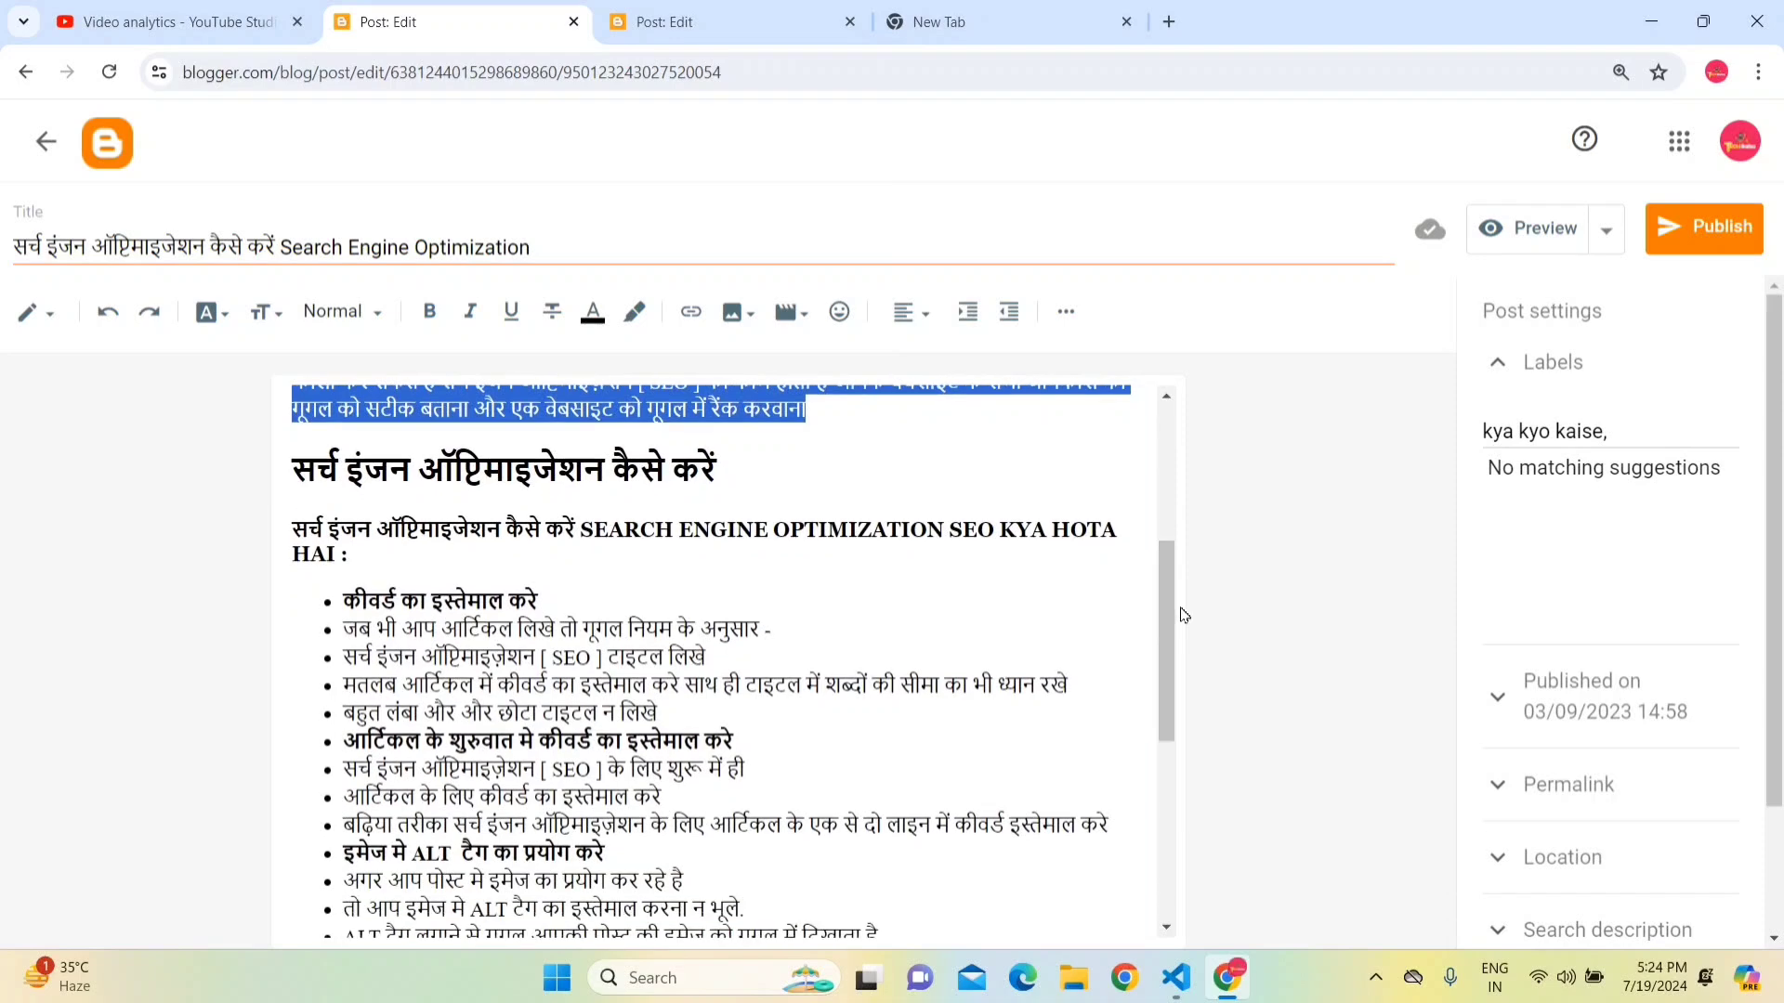
pyautogui.click(485, 755)
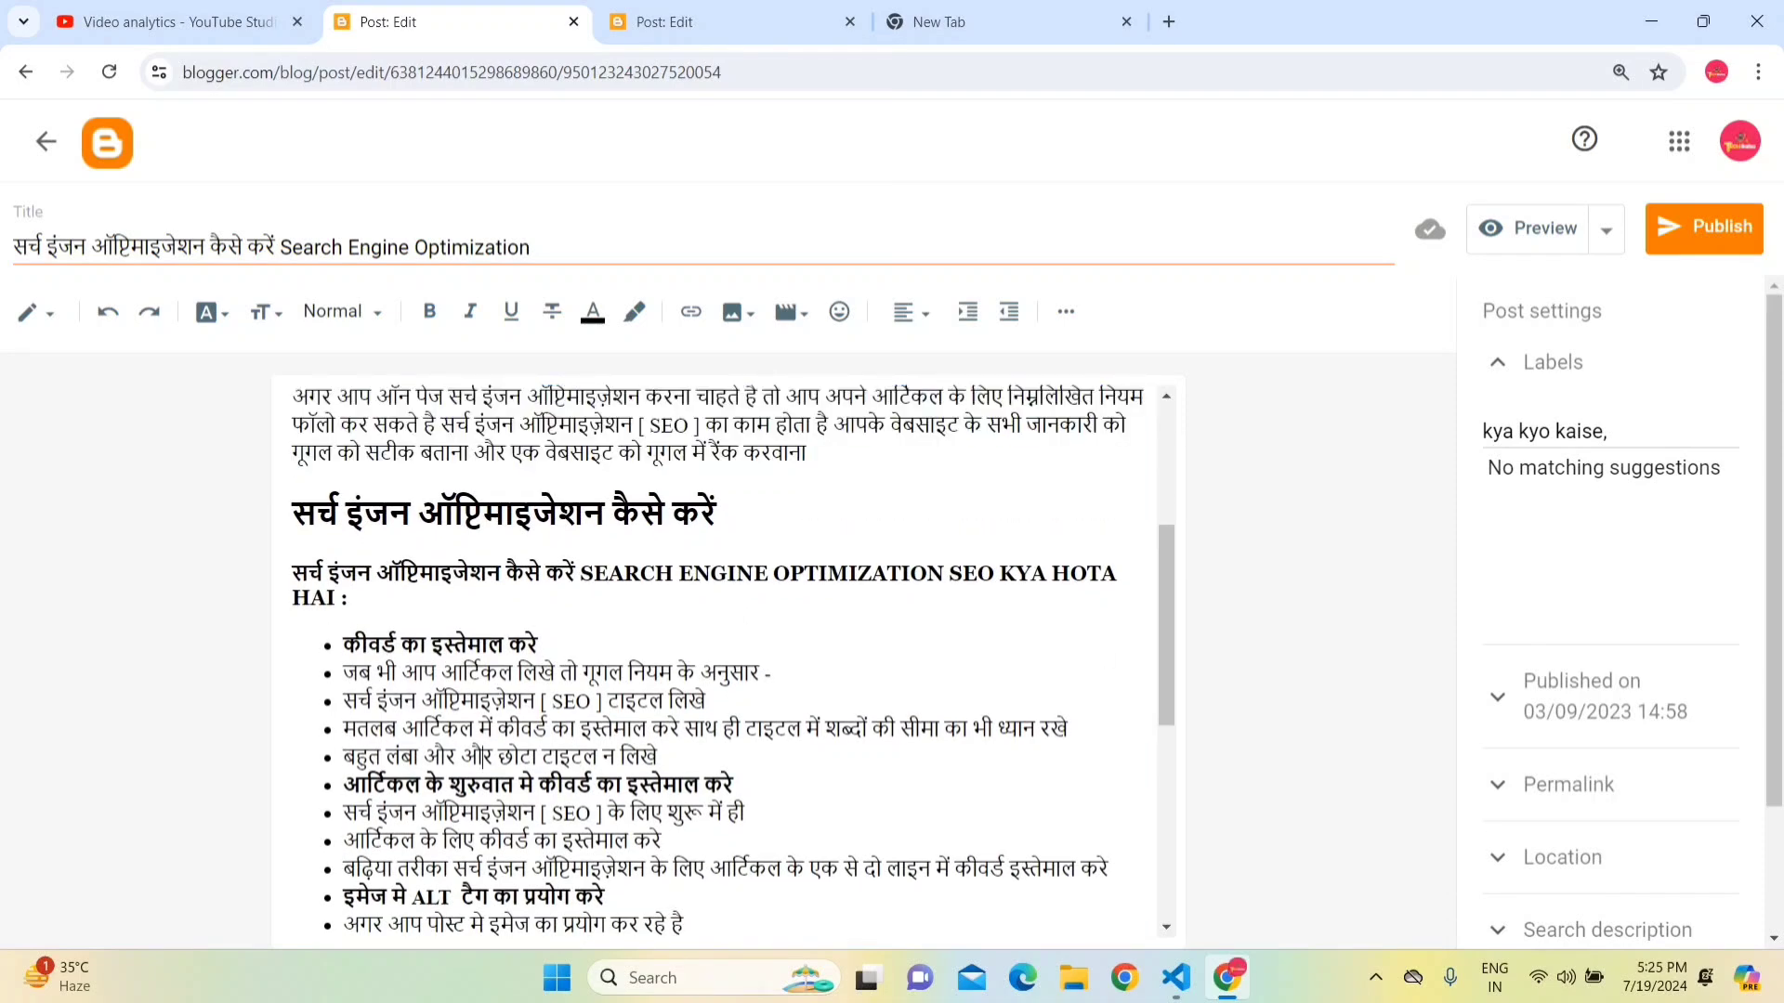
# - Copy the Hindi part "सर्च इंजन ऑप्टिमाइजेशन क्या होता है" of the new post's heading and submit it as a prompt to ChatGPT in a new tab
pyautogui.click(666, 28)
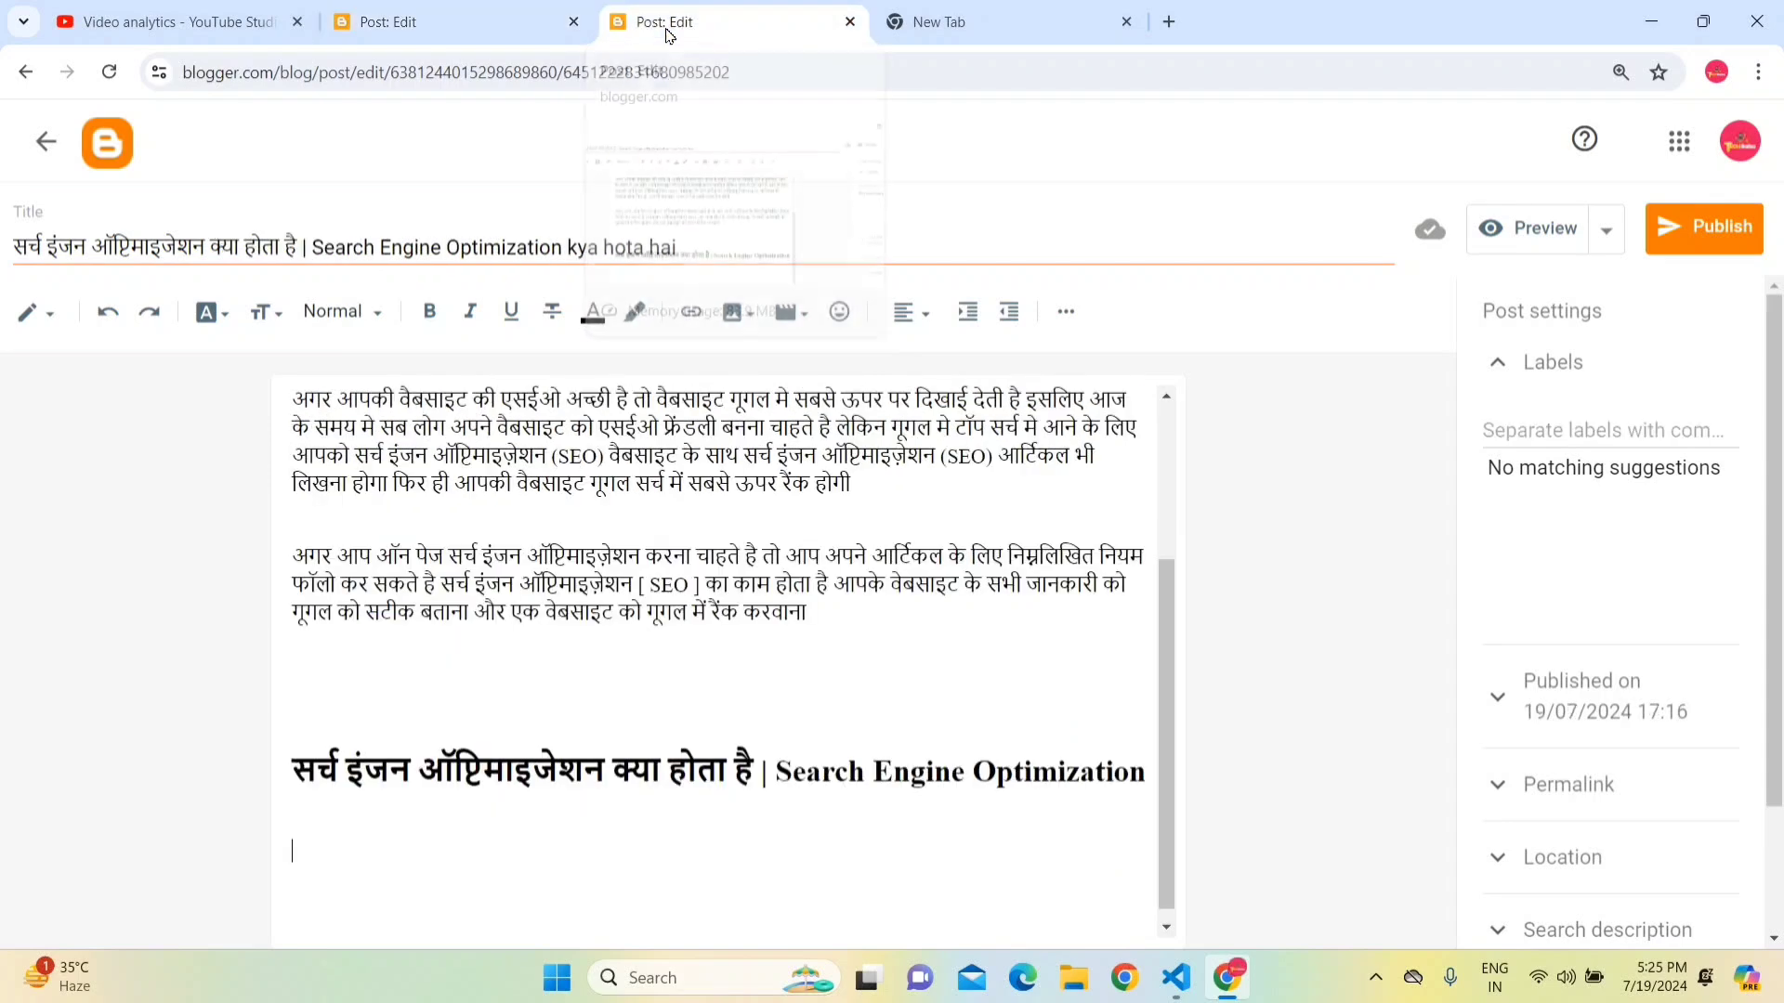
pyautogui.moveTo(753, 771); pyautogui.dragTo(268, 754)
pyautogui.hotkey('ctrl', 'c')
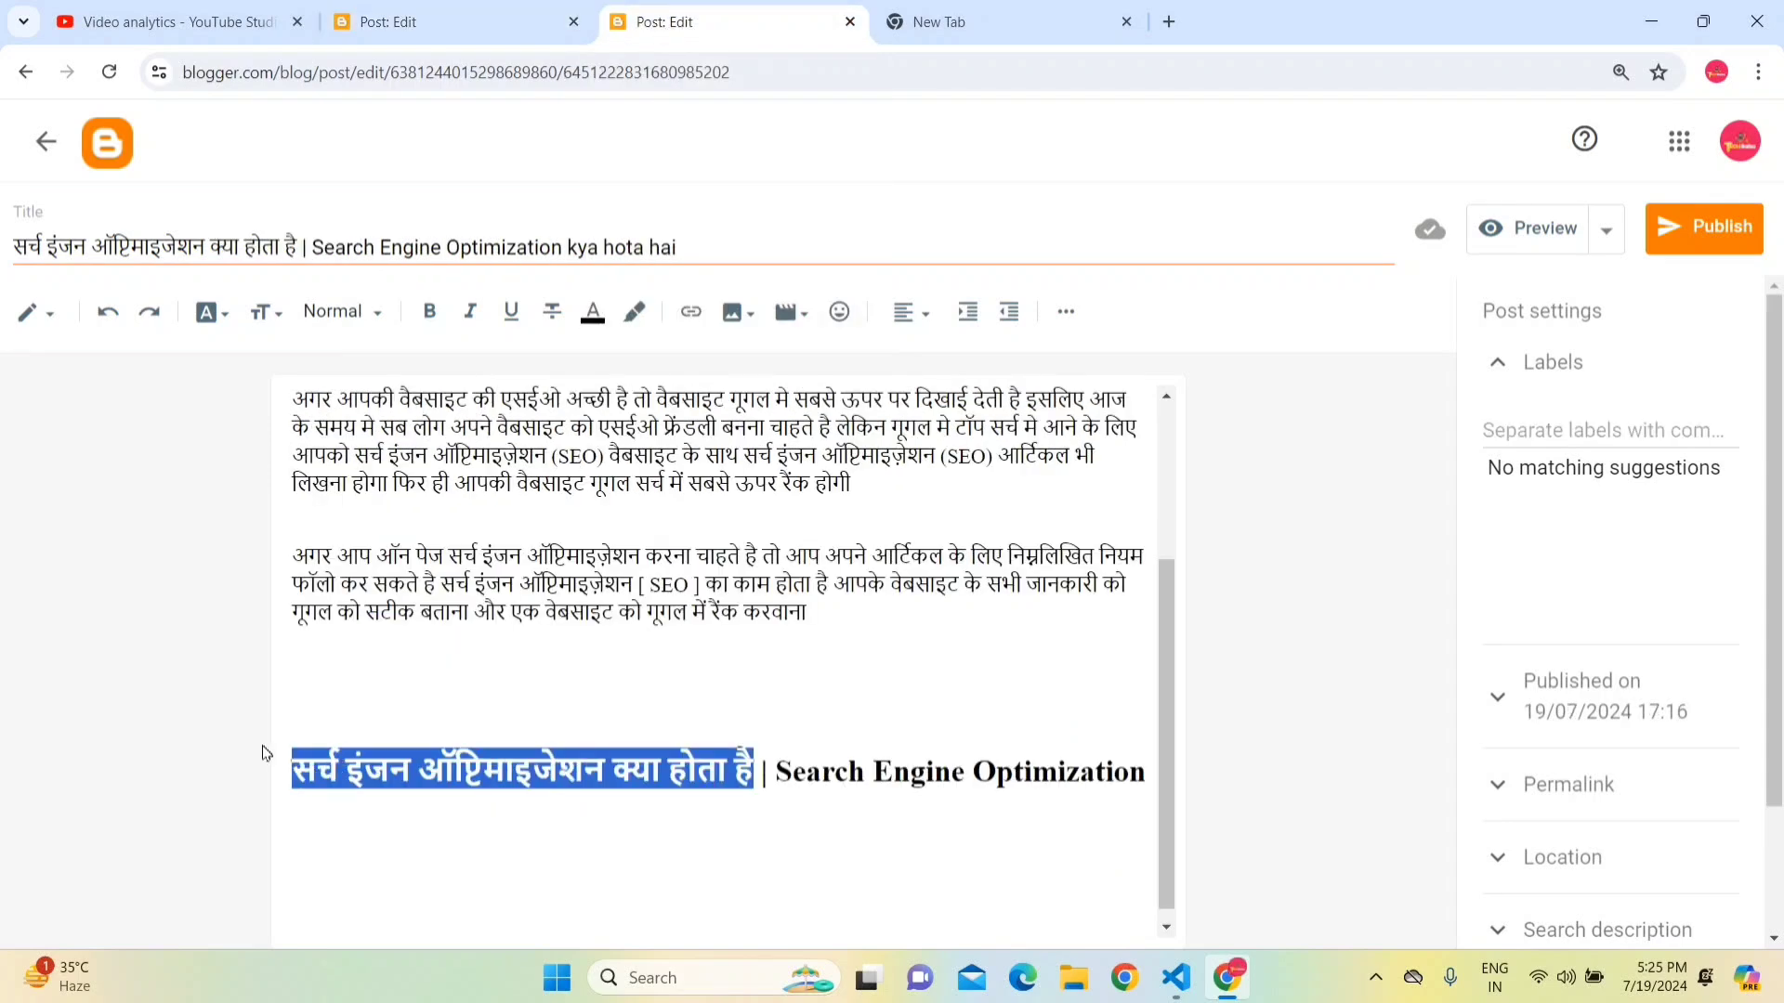
pyautogui.click(1168, 22)
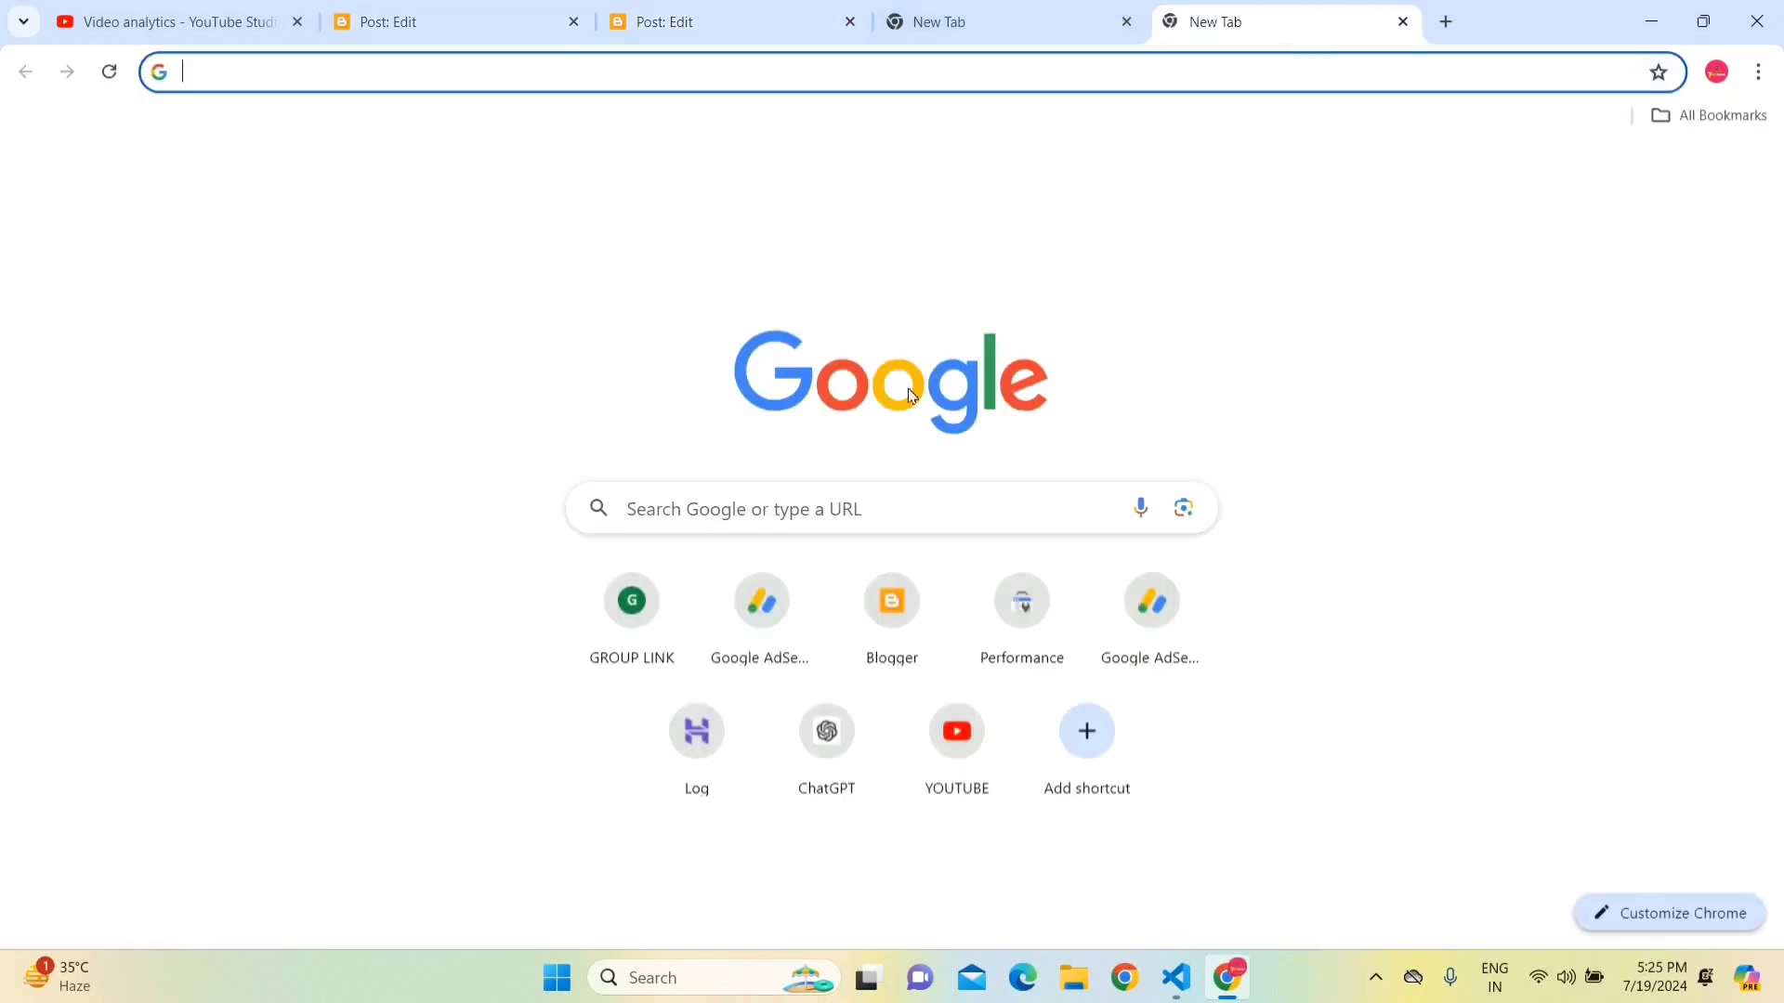
pyautogui.click(828, 748)
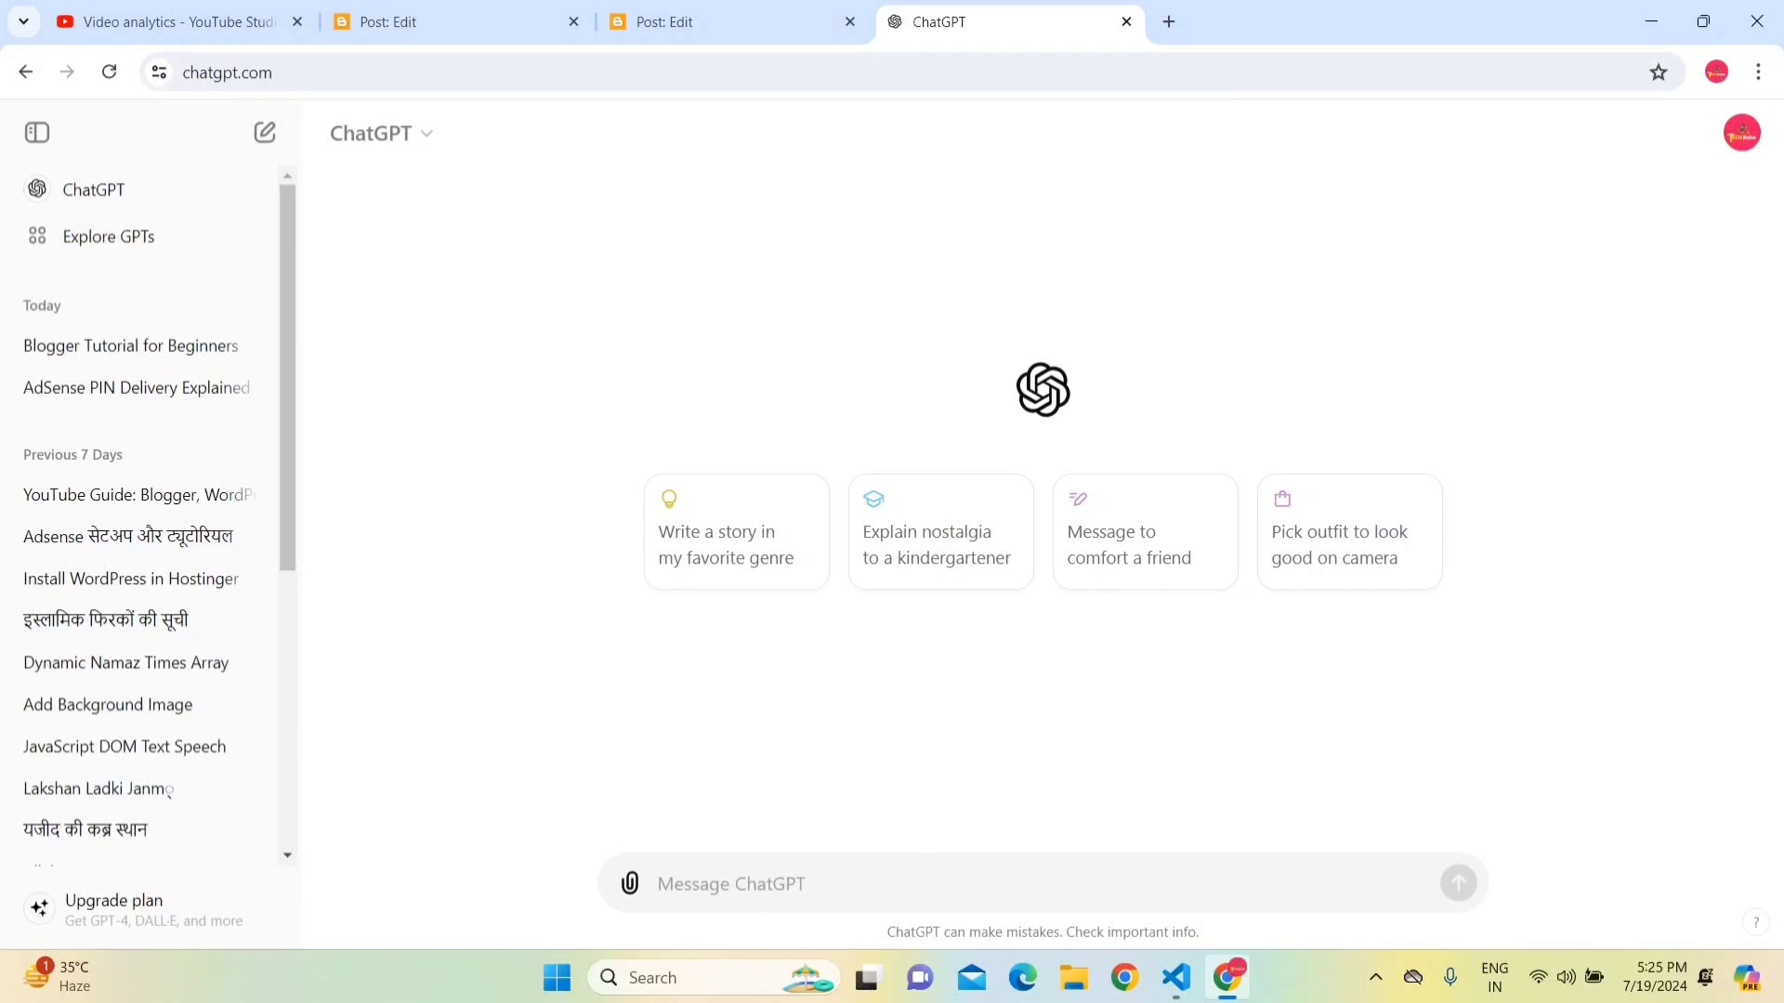
pyautogui.hotkey('ctrl', 'v')
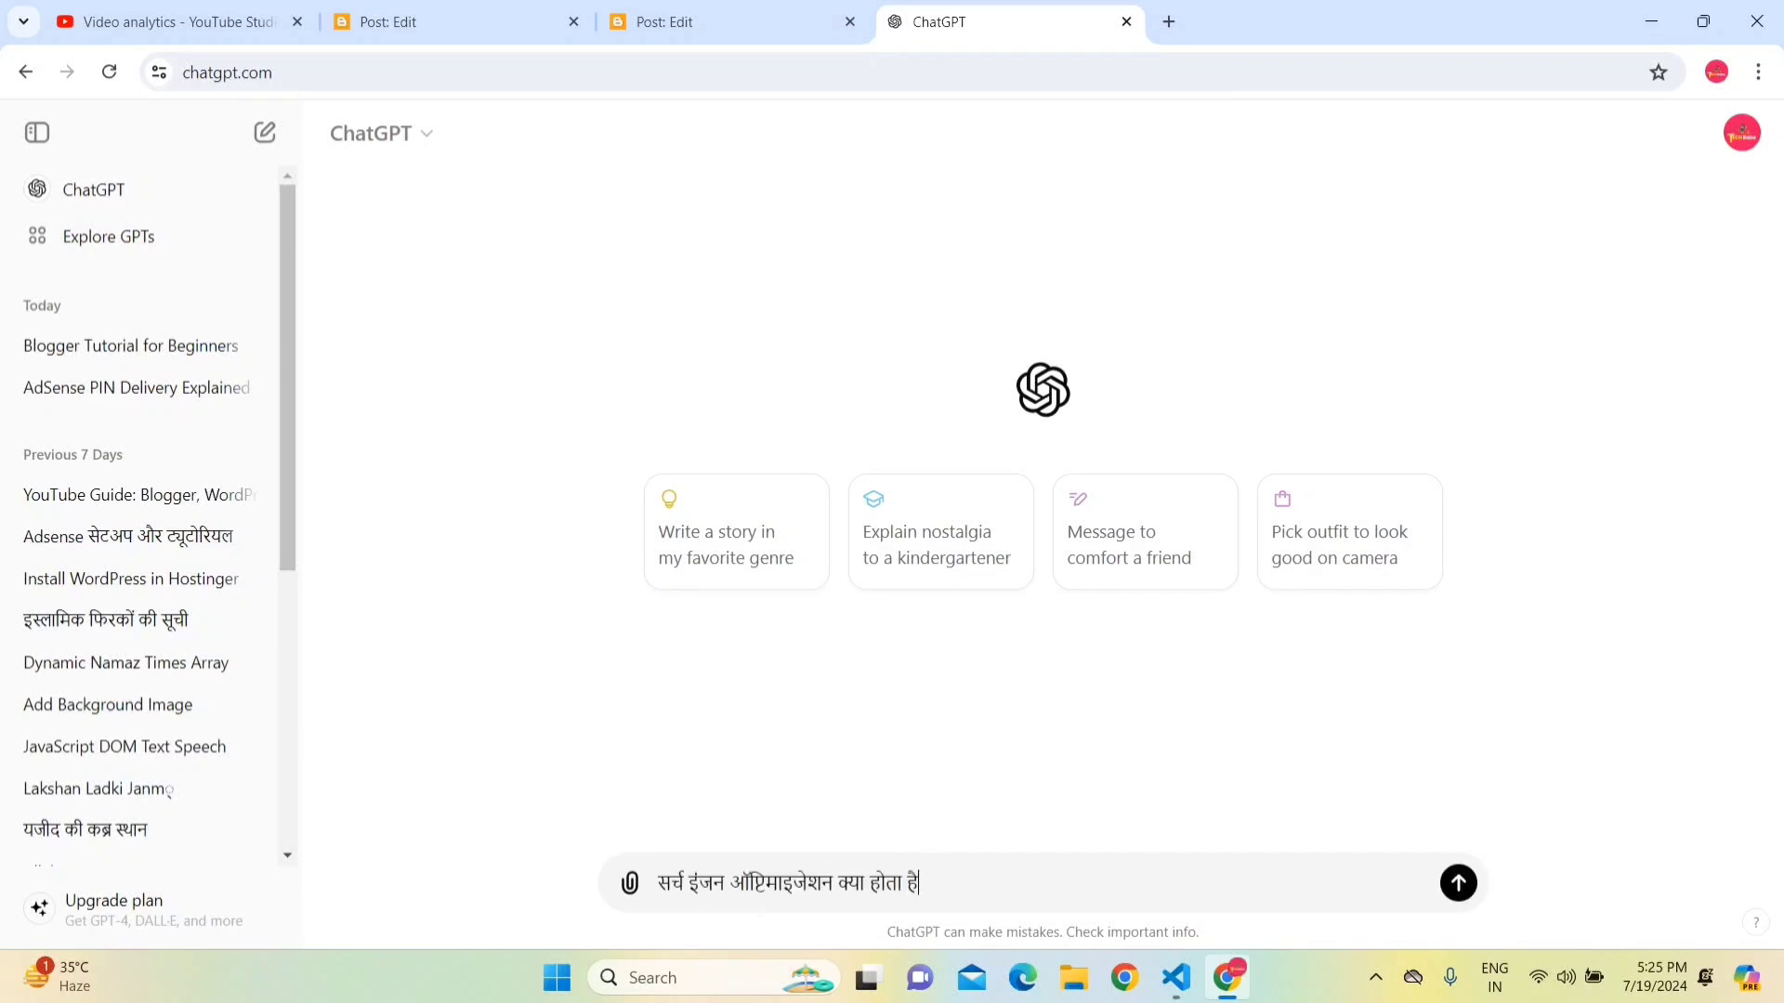
pyautogui.press('Return')
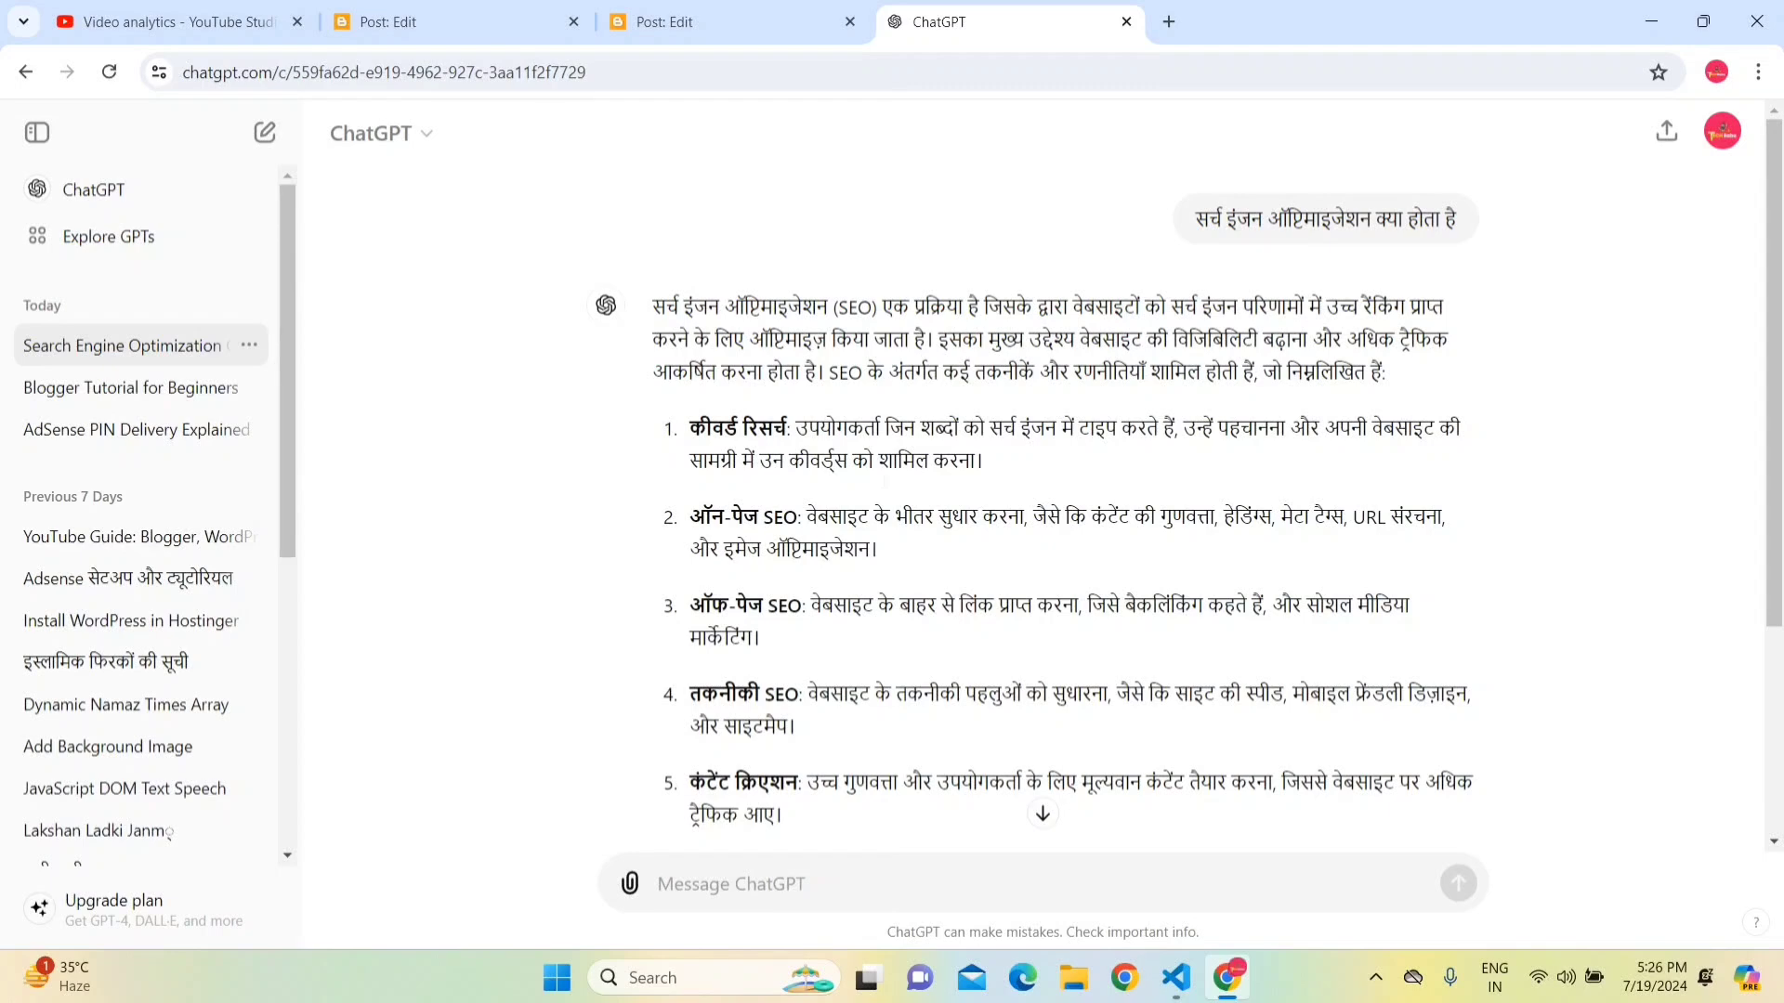
# - Copy the ChatGPT answer's introduction and first three points, passing the text through the address bar as plain text
pyautogui.moveTo(654, 312); pyautogui.dragTo(1421, 392)
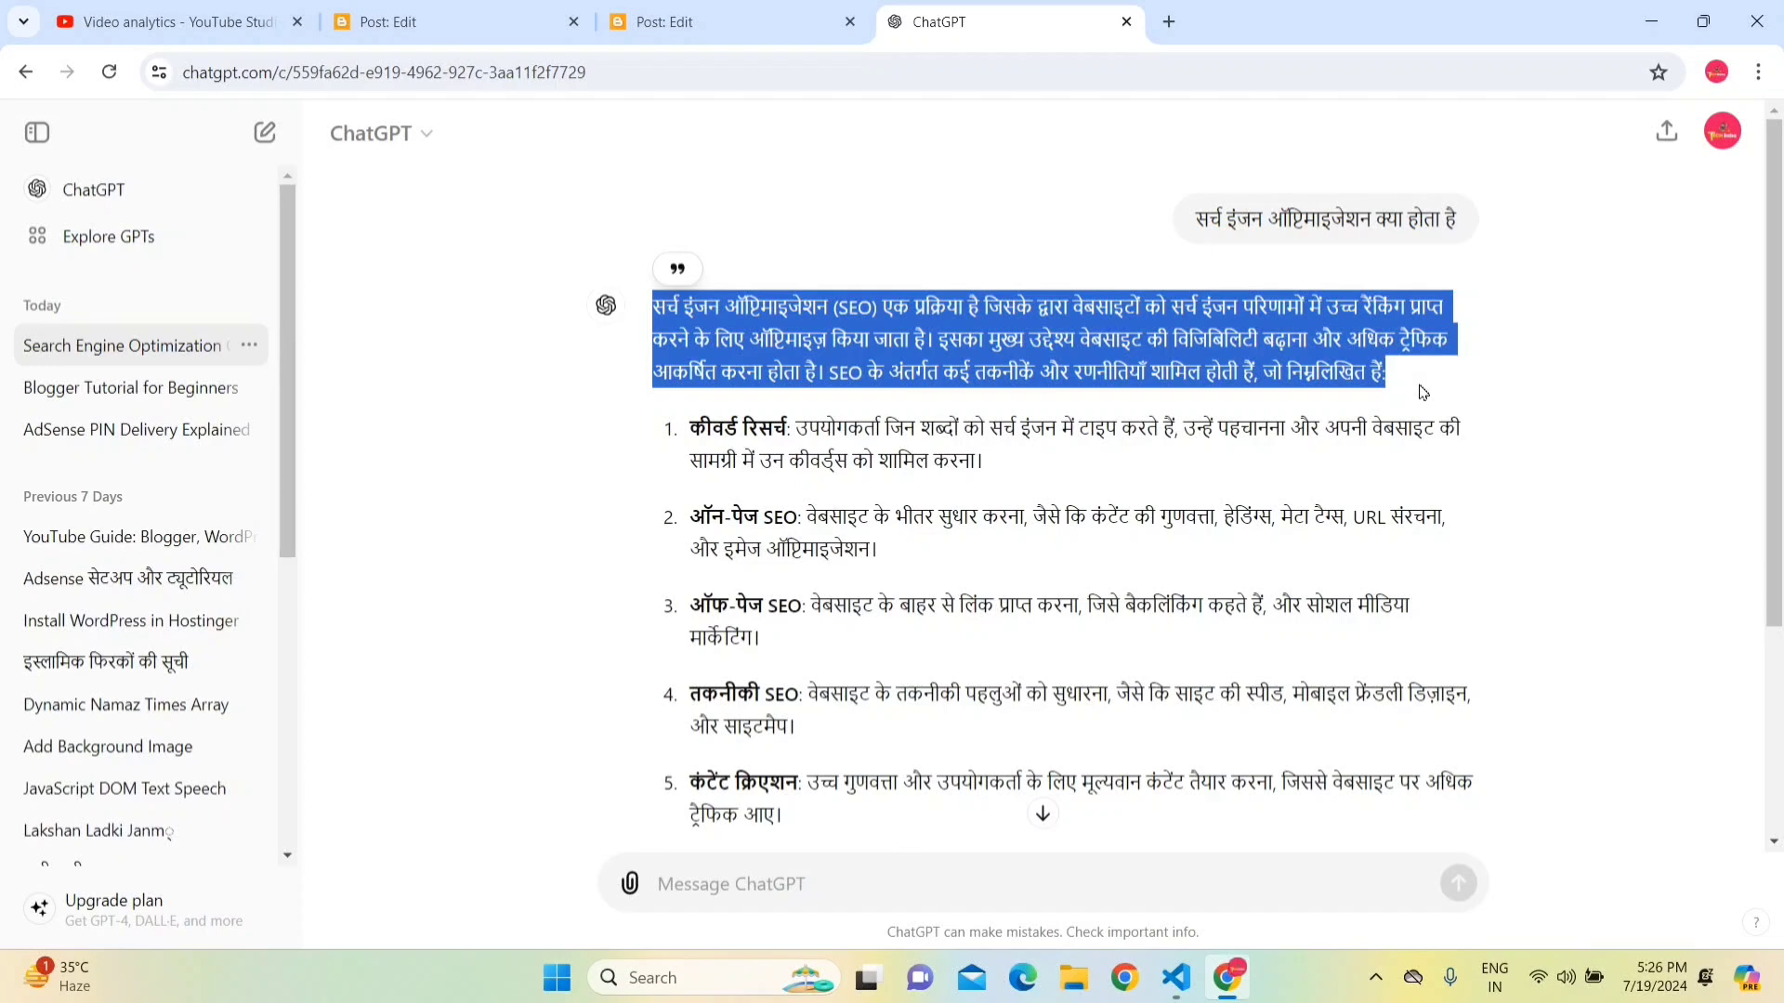
pyautogui.click(1421, 392)
pyautogui.moveTo(654, 307); pyautogui.dragTo(1237, 666)
pyautogui.hotkey('ctrl', 'c')
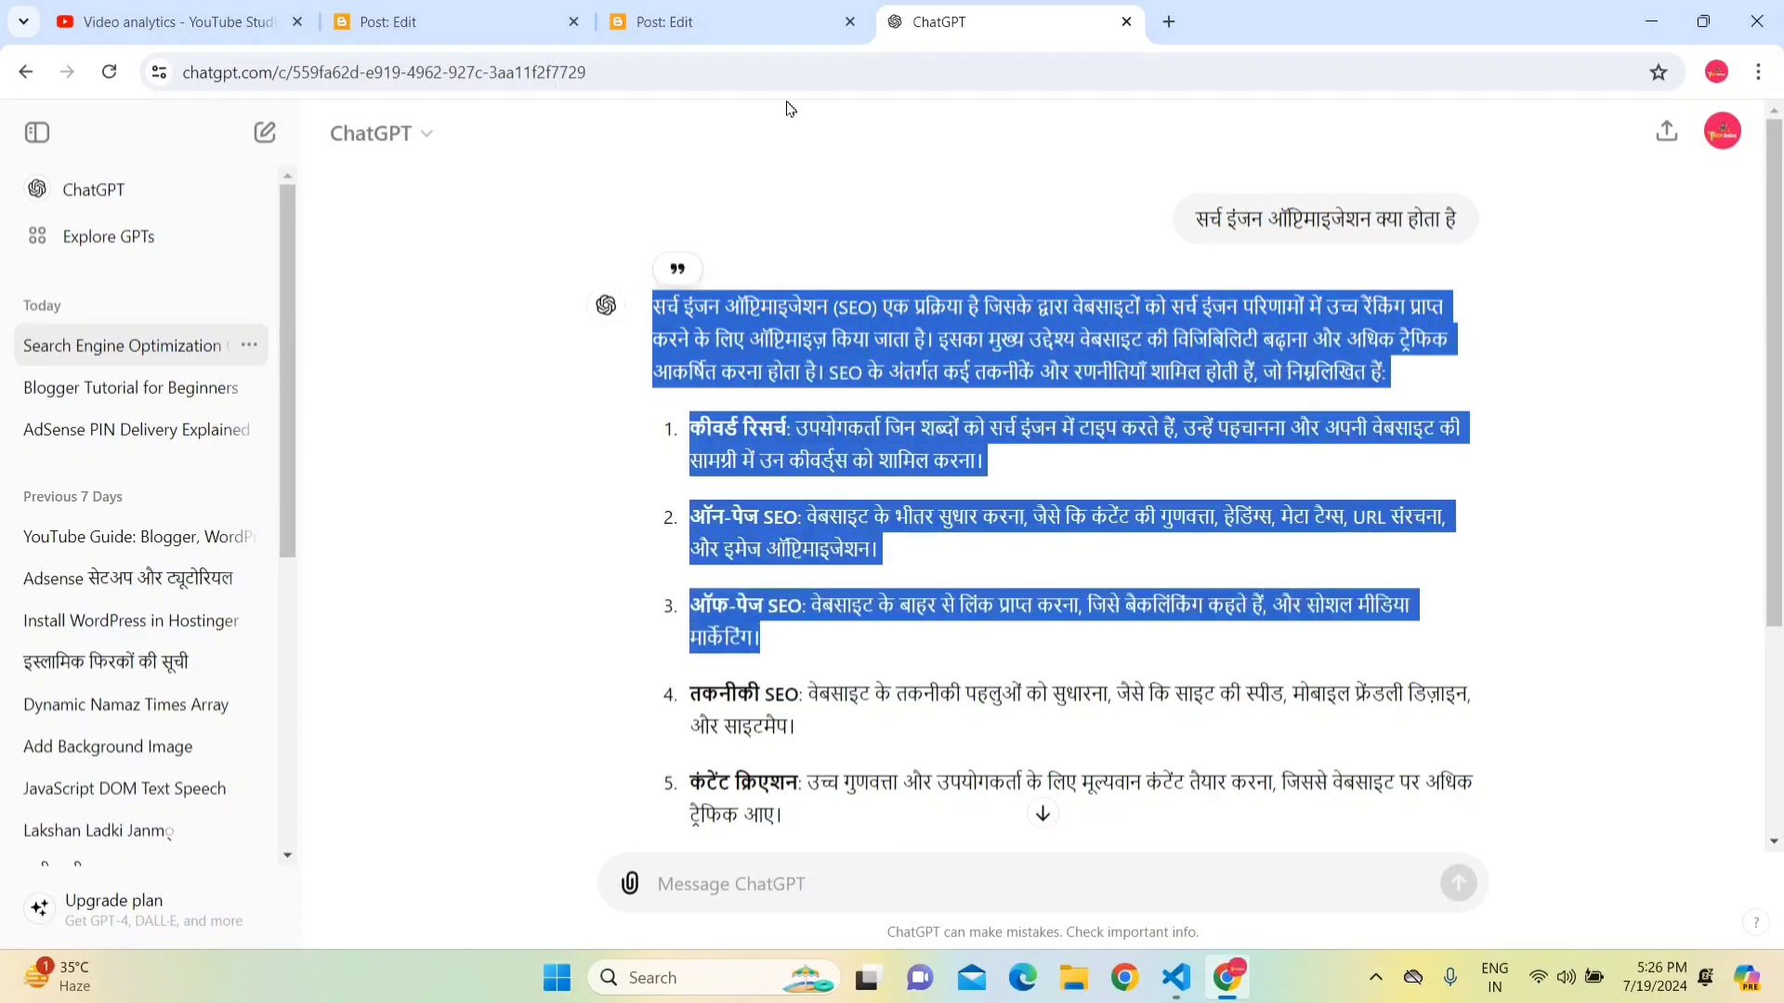
pyautogui.click(790, 72)
pyautogui.hotkey('ctrl', 'v')
pyautogui.hotkey('ctrl', 'a')
# - Paste the copied SEO explanation as normal text on a new line below the section heading of the new post
pyautogui.click(669, 21)
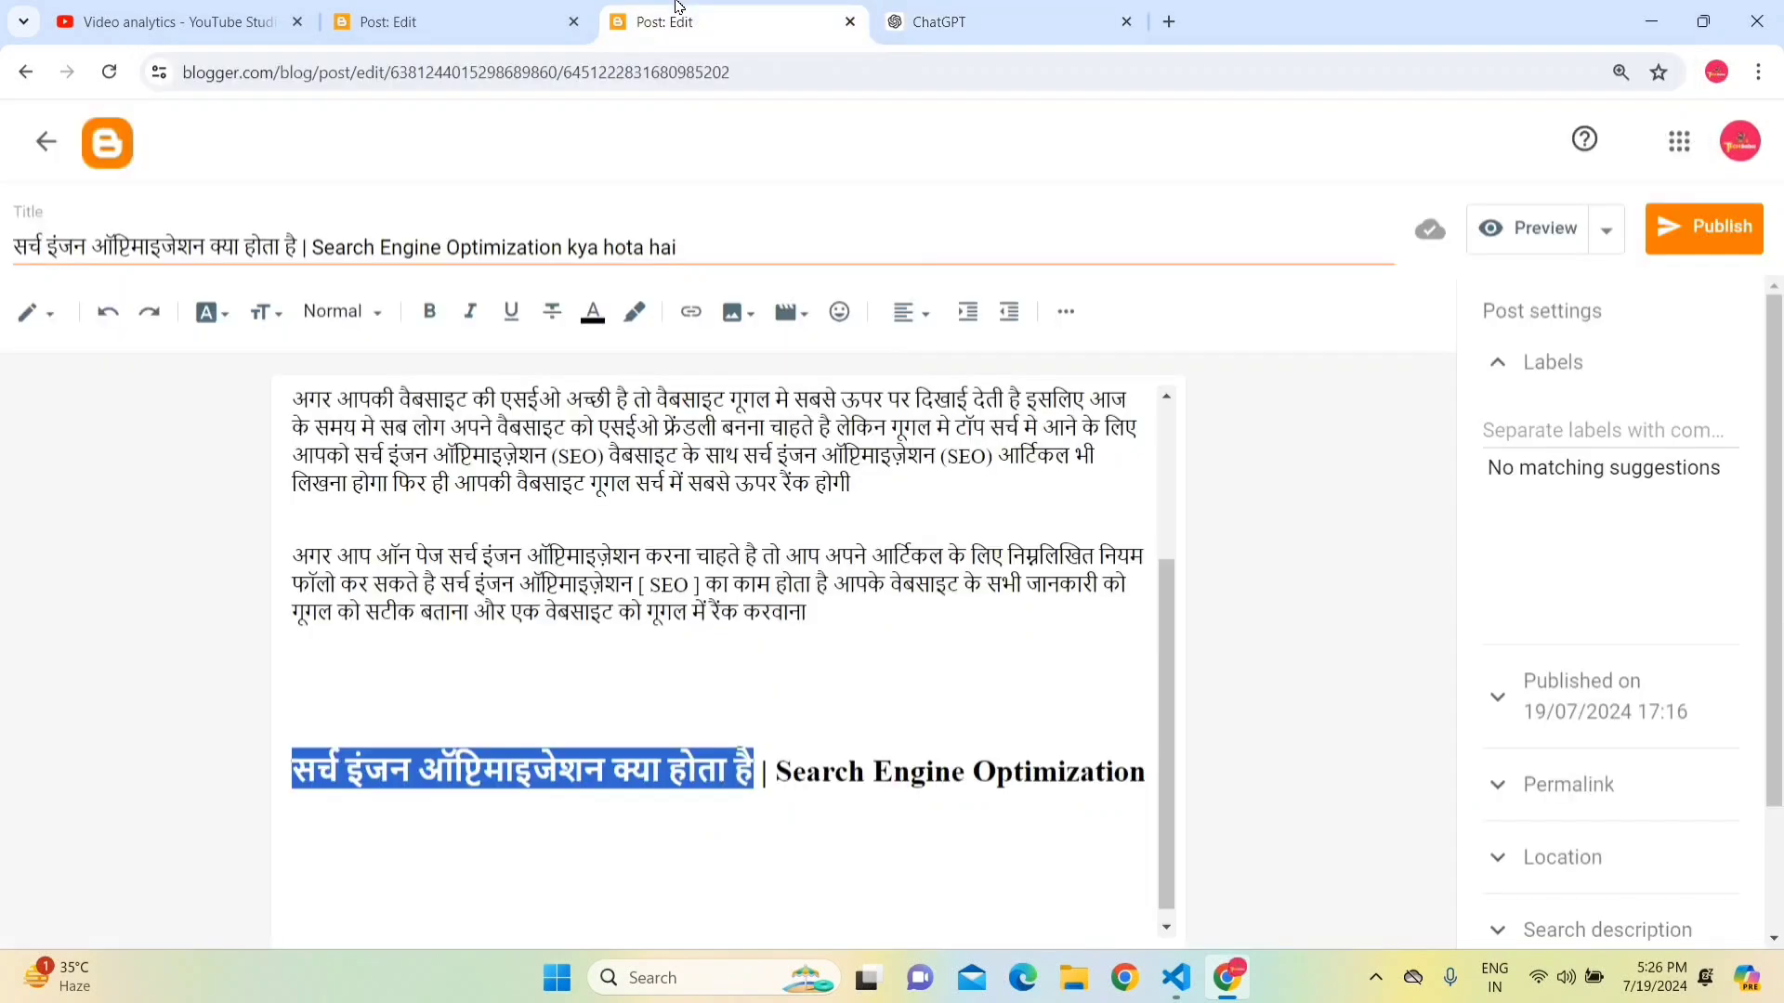
pyautogui.press('Down')
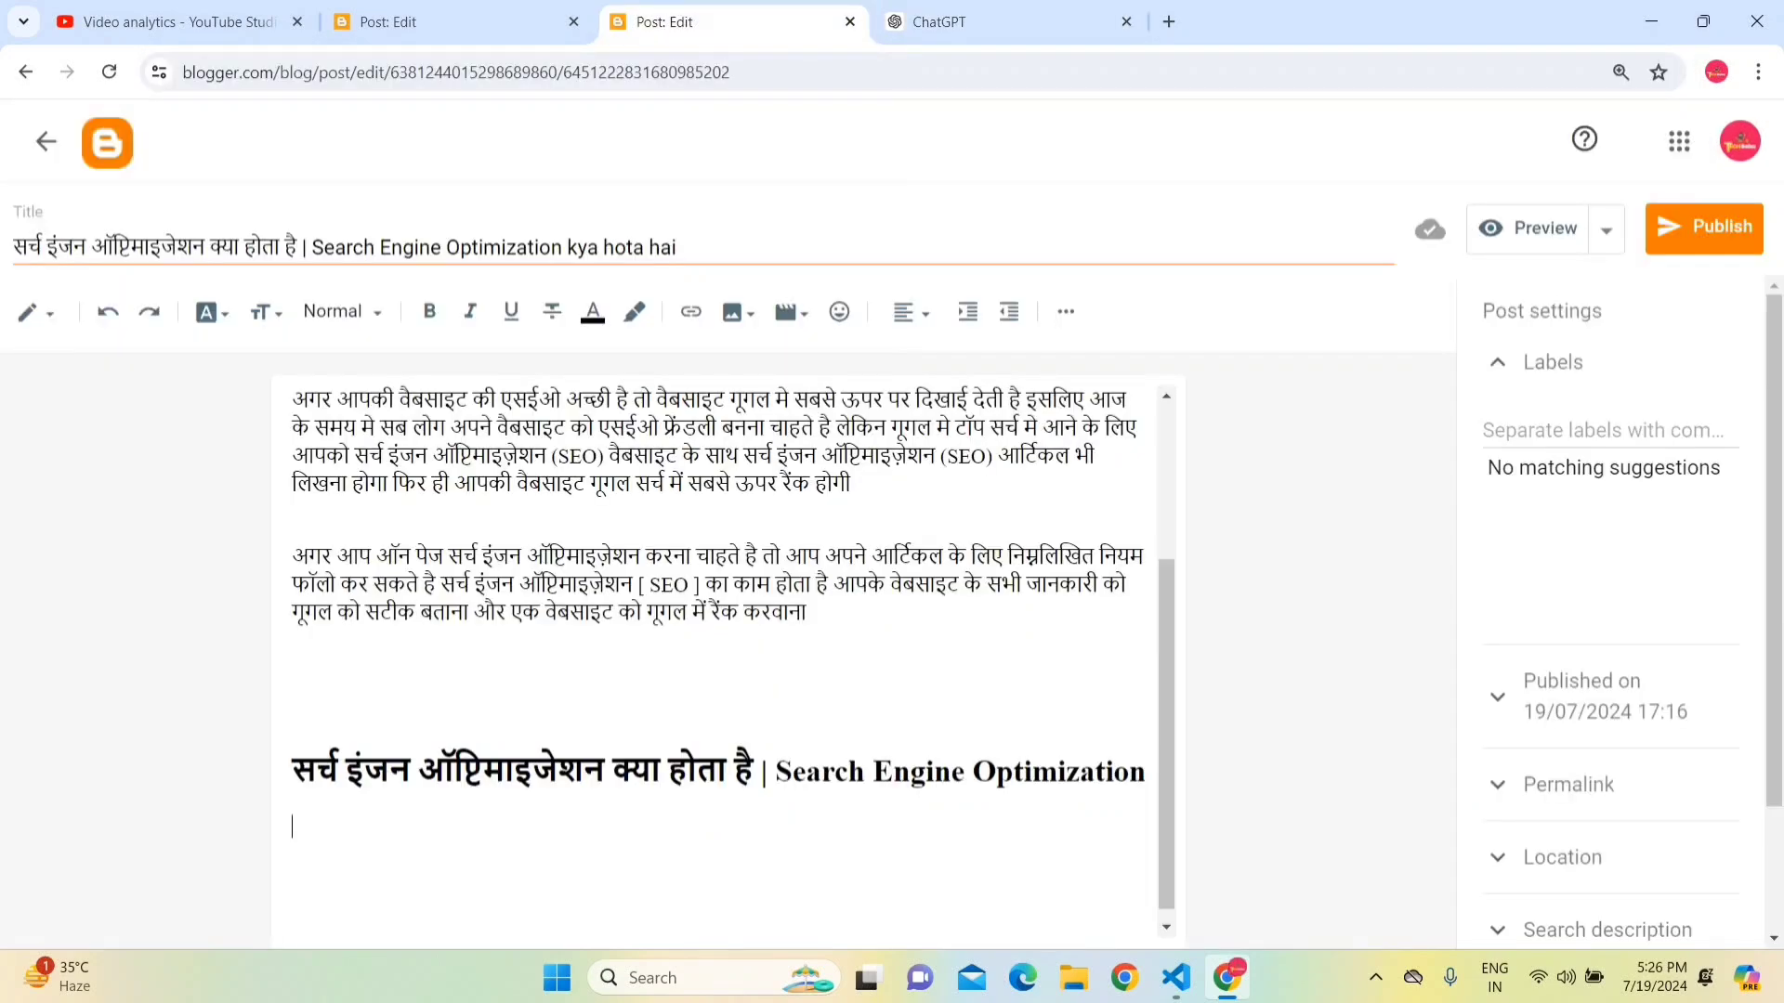
pyautogui.press('Return')
pyautogui.hotkey('ctrl', 'v')
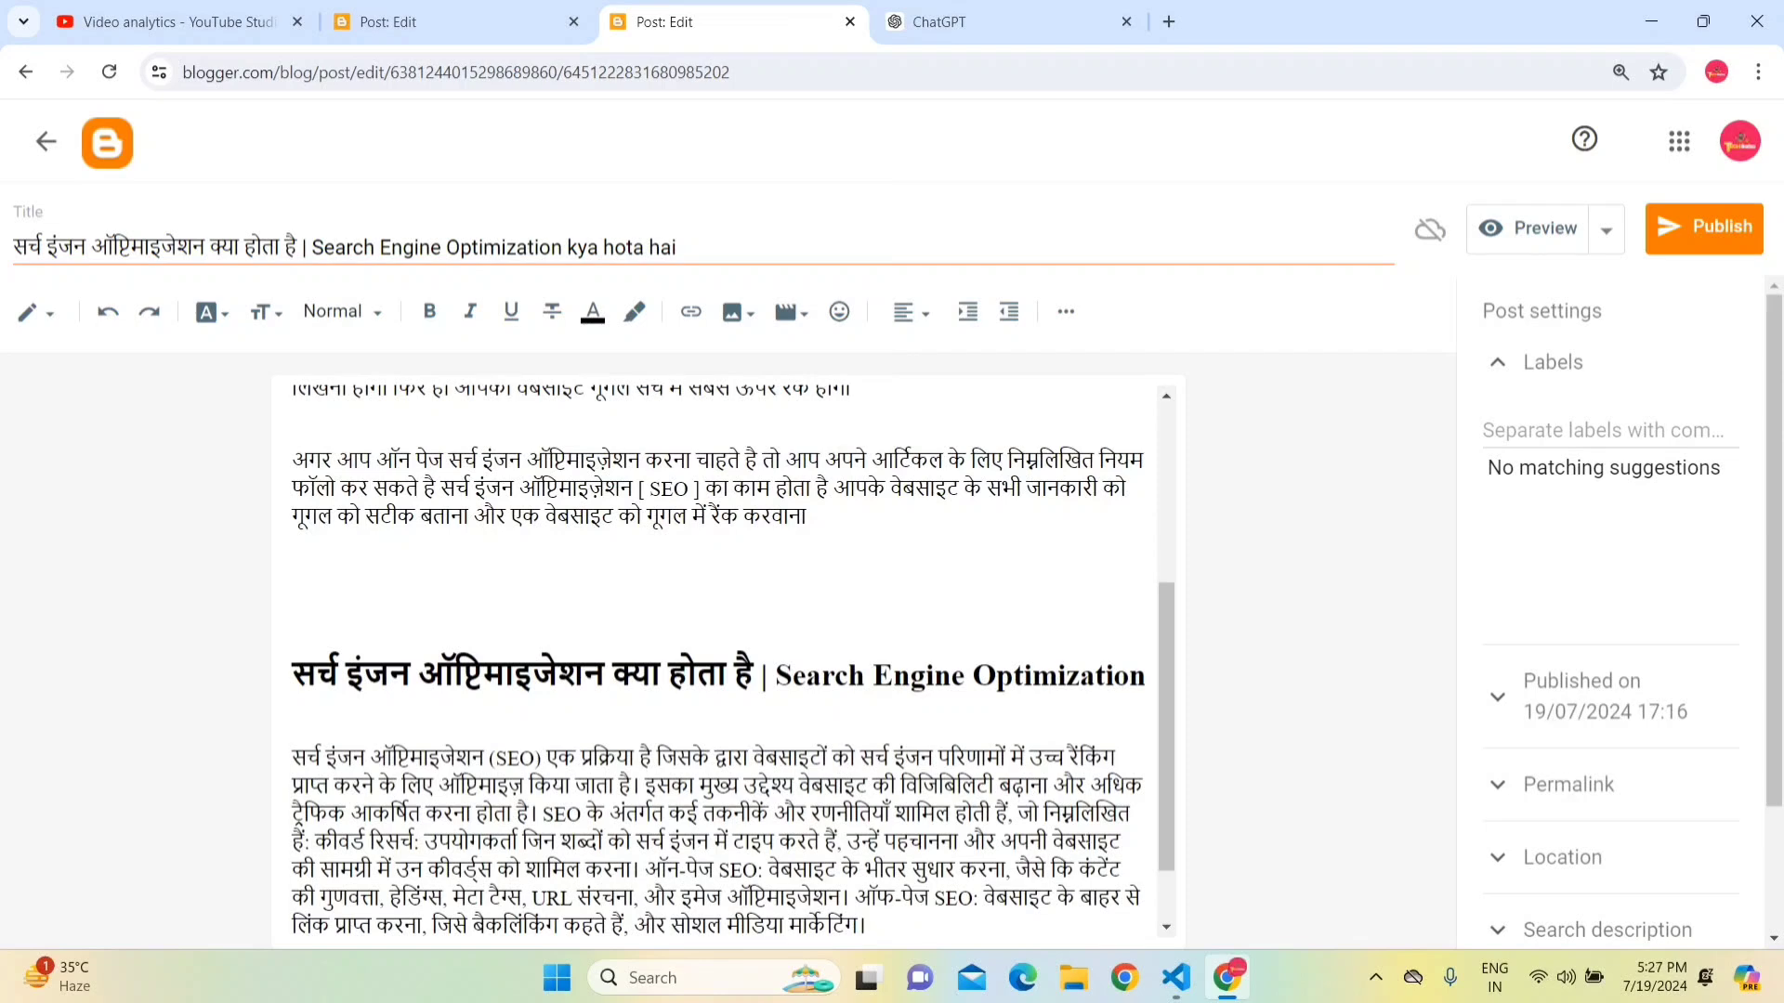
pyautogui.scroll(-1, 737, 661)
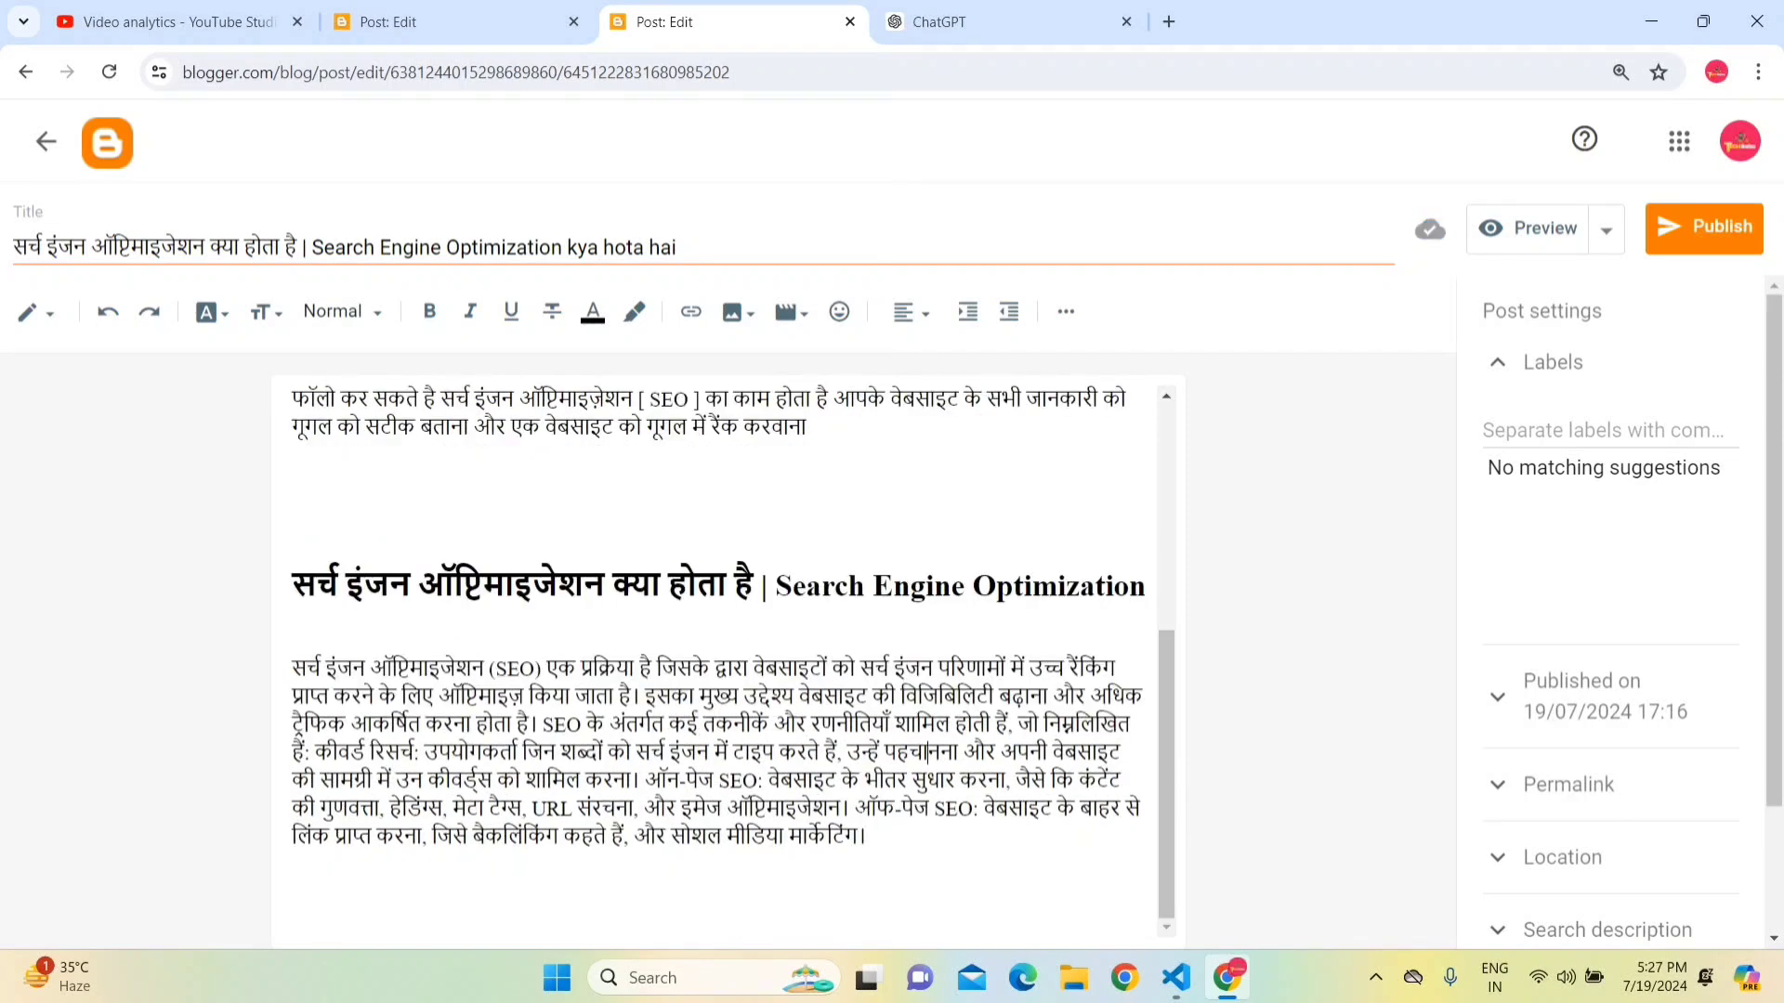
# - Compare with ChatGPT's point layout and separate "कीवर्ड रिसर्च:" from the introduction into its own paragraph with extra spacing above
pyautogui.click(940, 7)
pyautogui.click(591, 589)
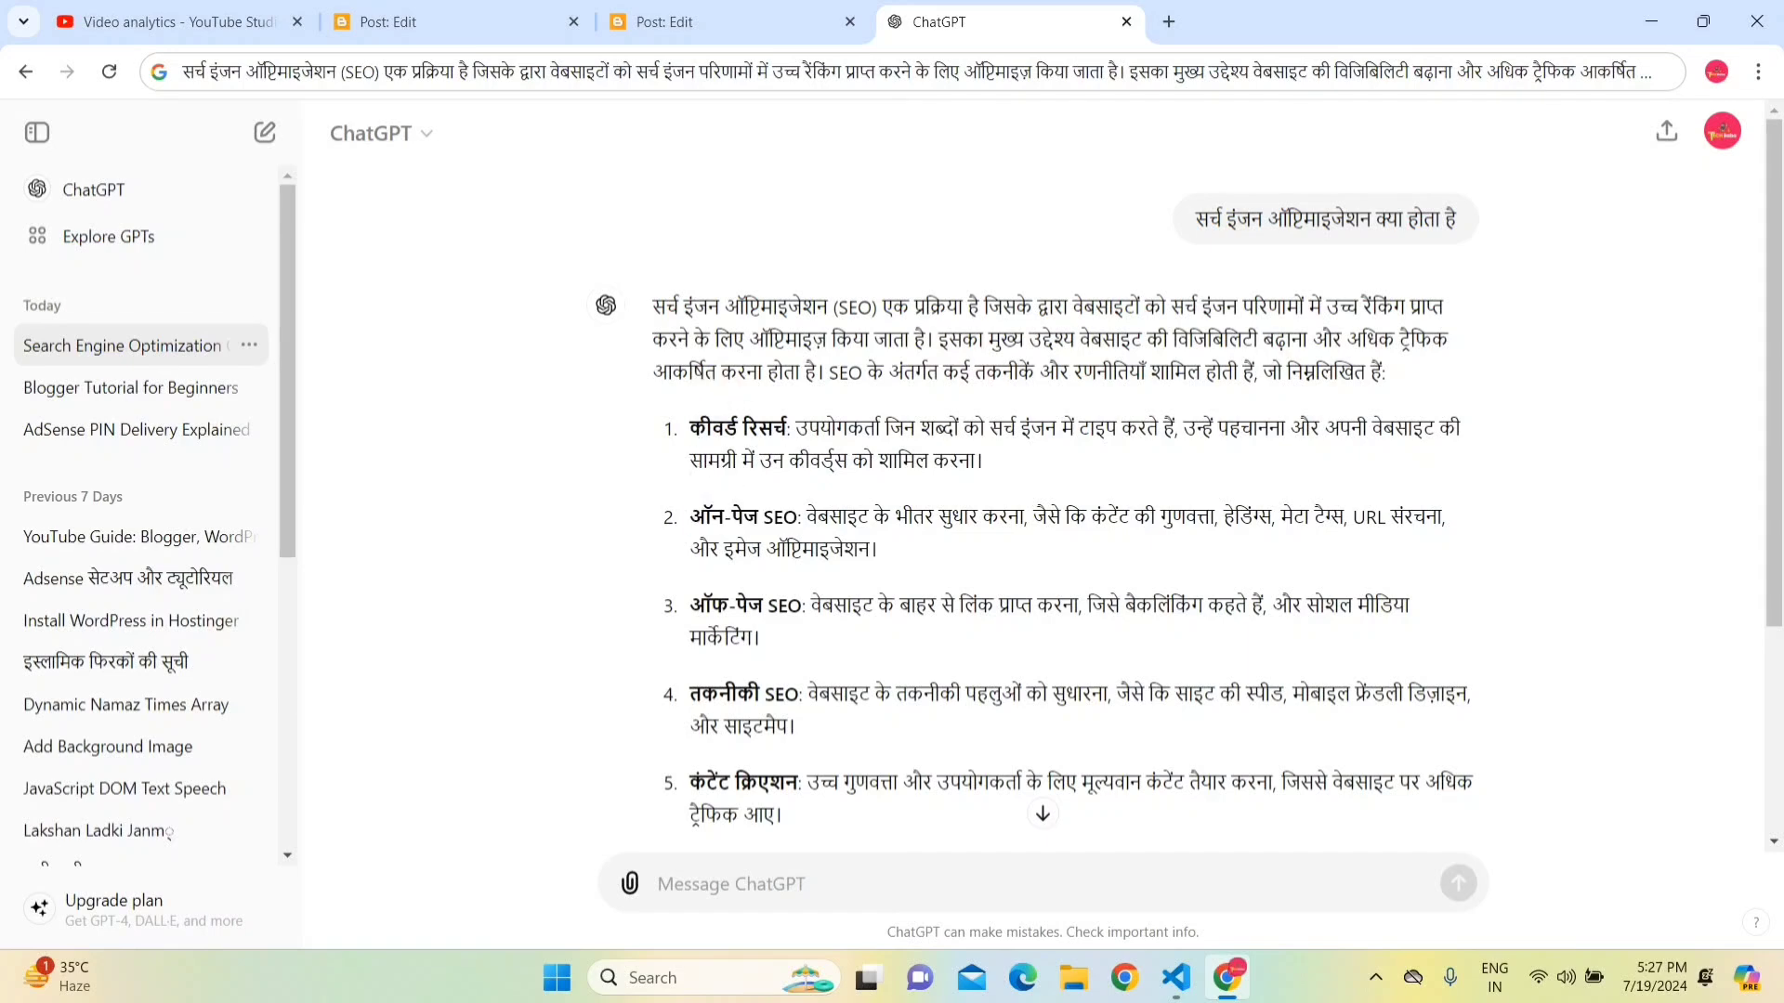
pyautogui.moveTo(762, 604); pyautogui.dragTo(690, 605)
pyautogui.click(690, 605)
pyautogui.click(713, 22)
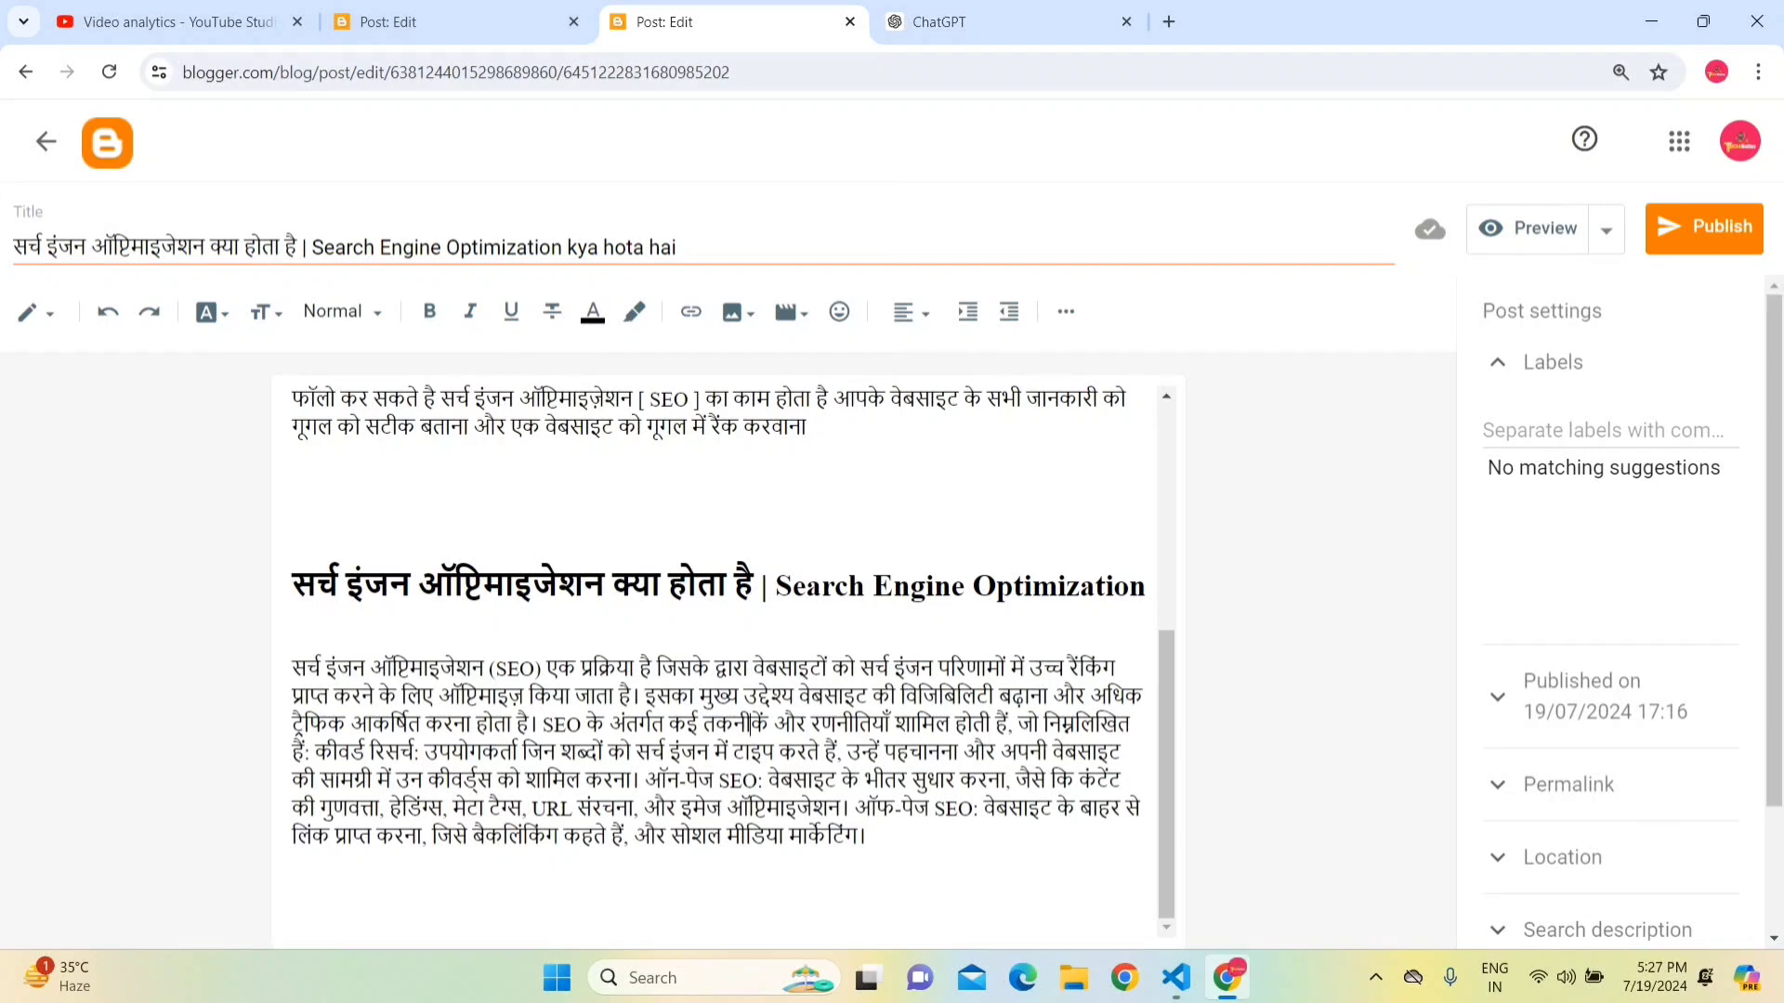
pyautogui.press('Return')
pyautogui.press('Return')
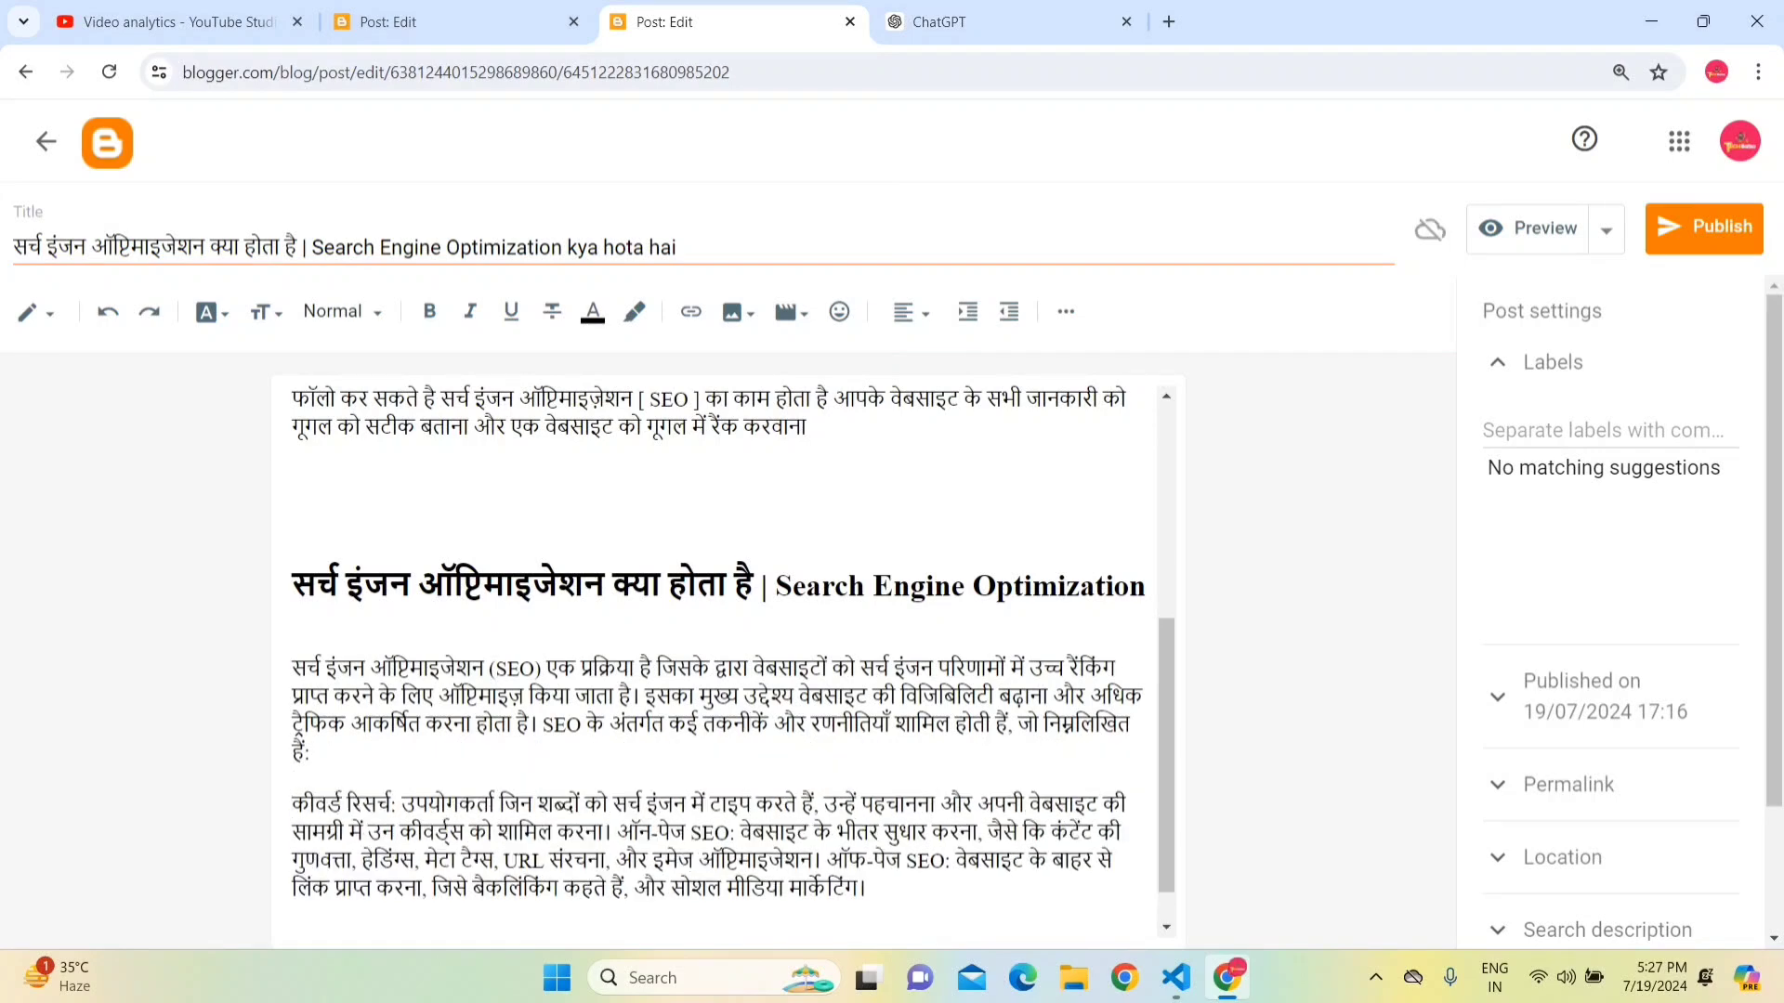
pyautogui.press('Return')
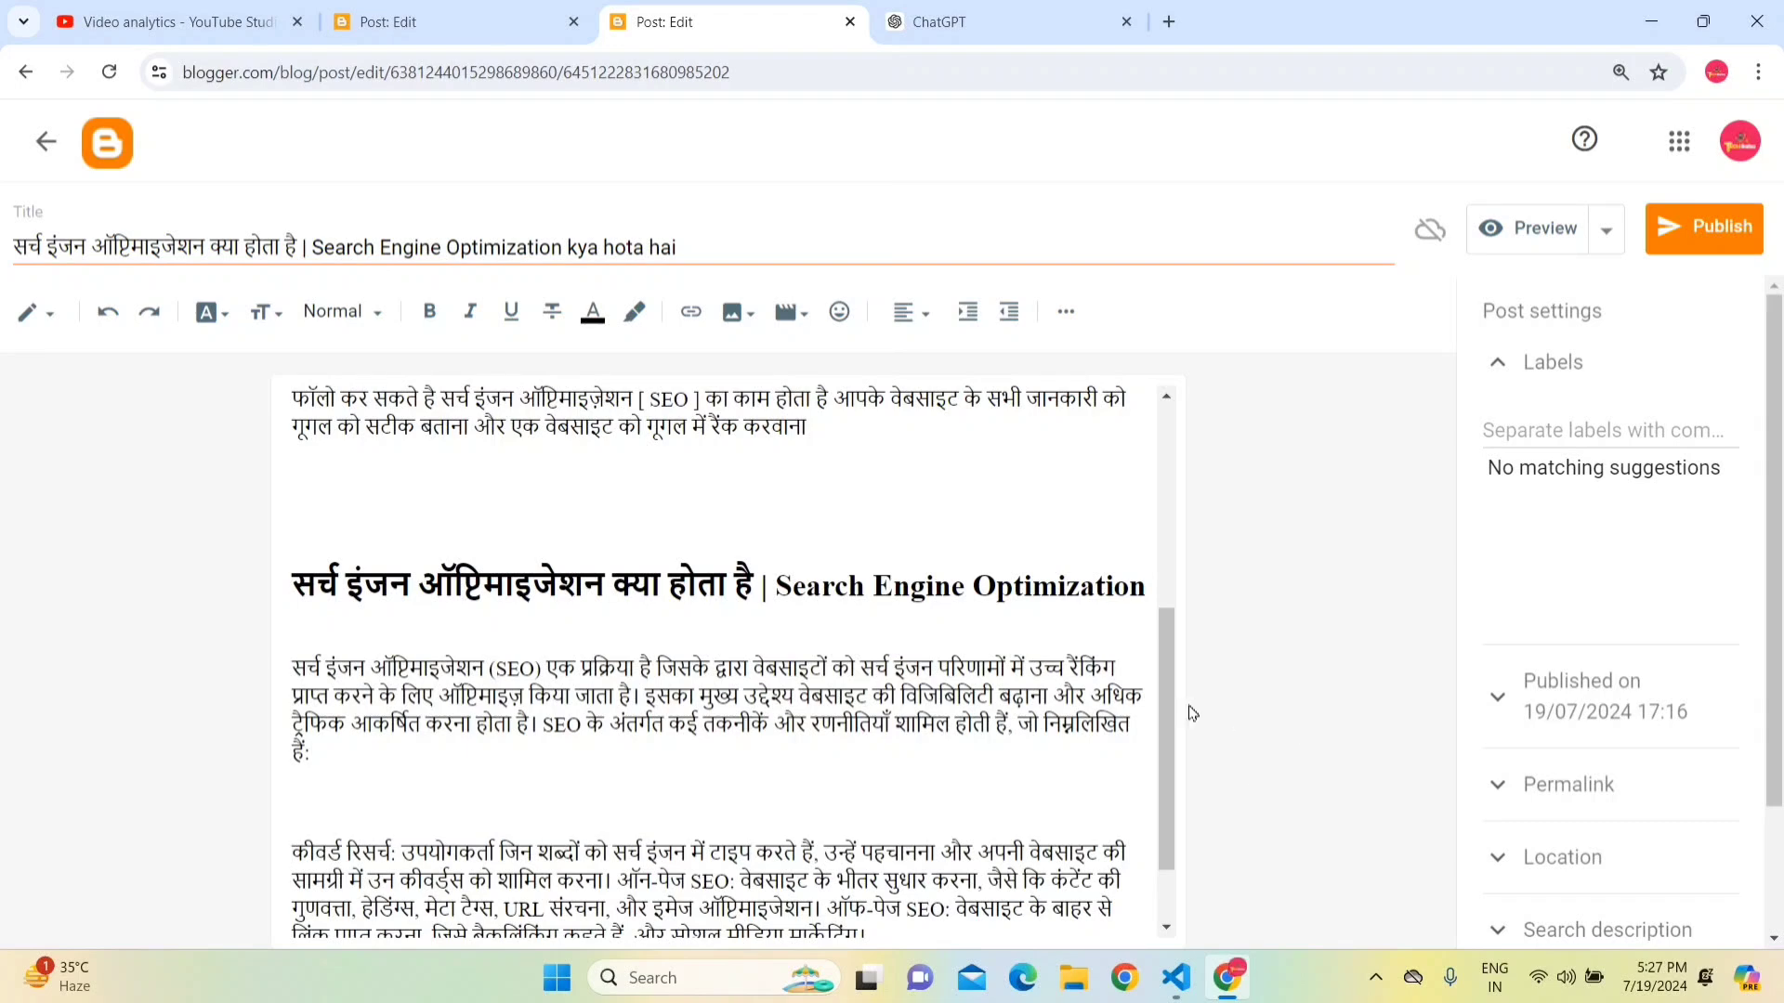
pyautogui.scroll(-1, 1165, 706)
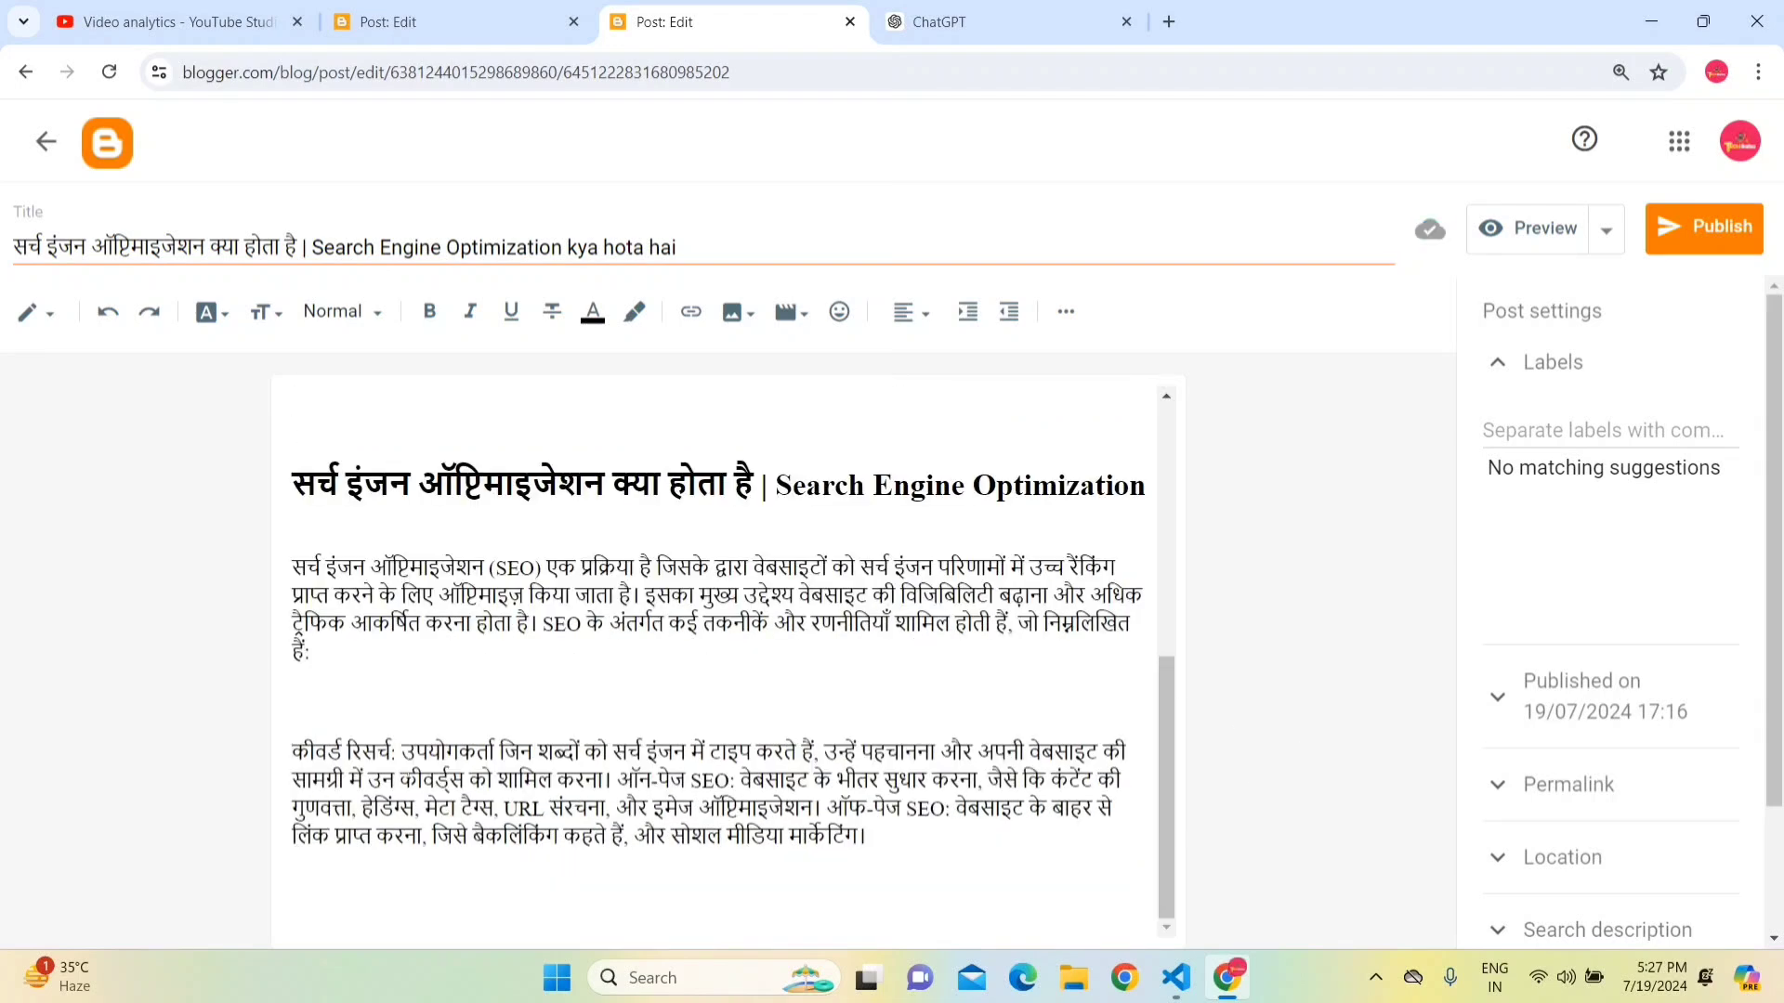
# - Make the label "कीवर्ड रिसर्च:" at the start of its paragraph bold
pyautogui.hotkey('shift', 'Home')
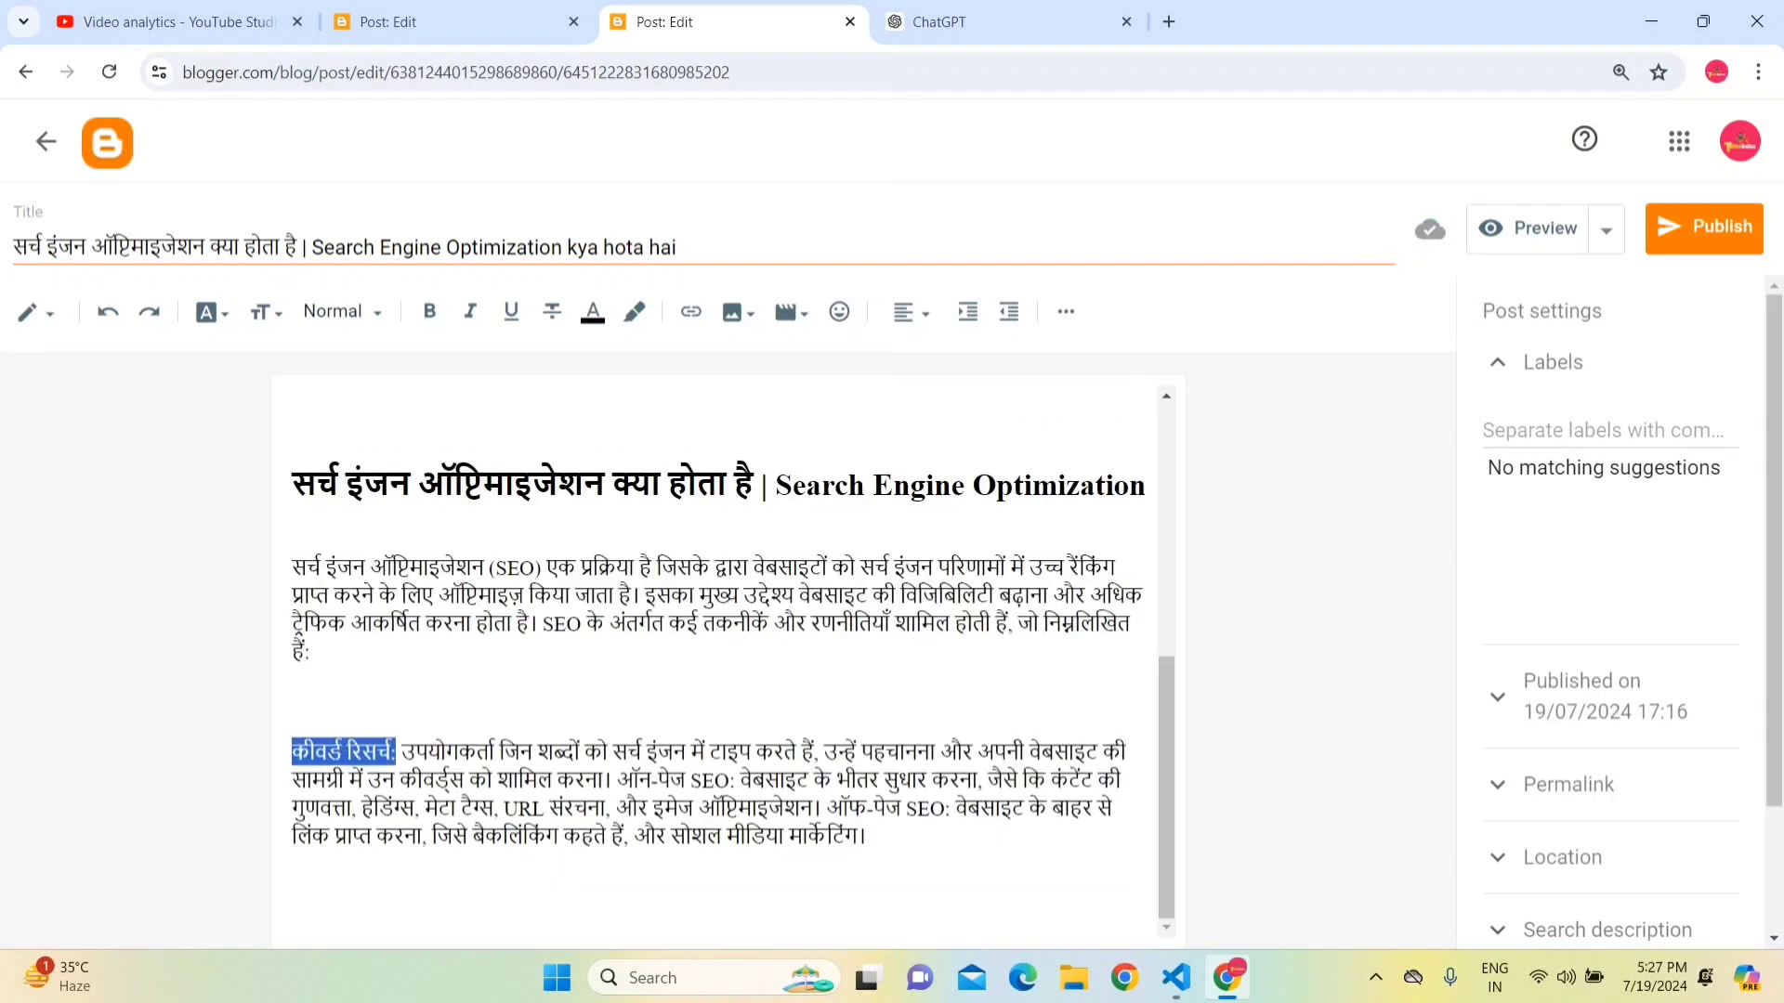
pyautogui.click(440, 322)
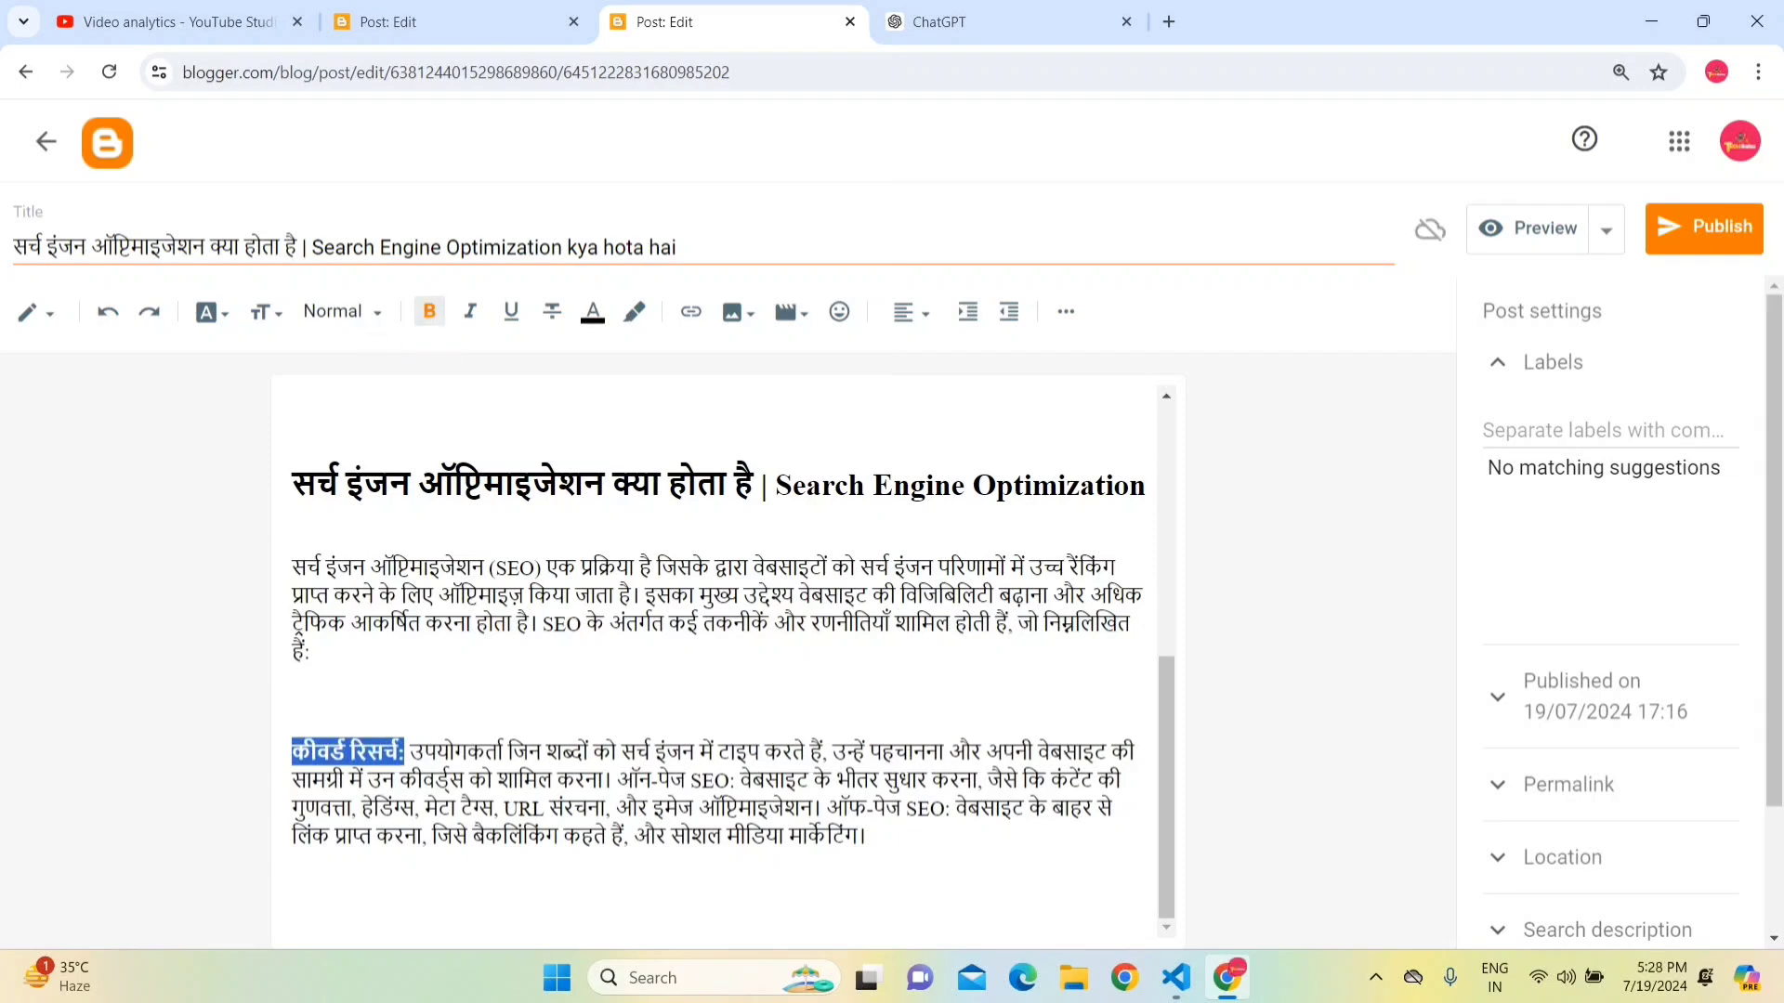
pyautogui.click(367, 779)
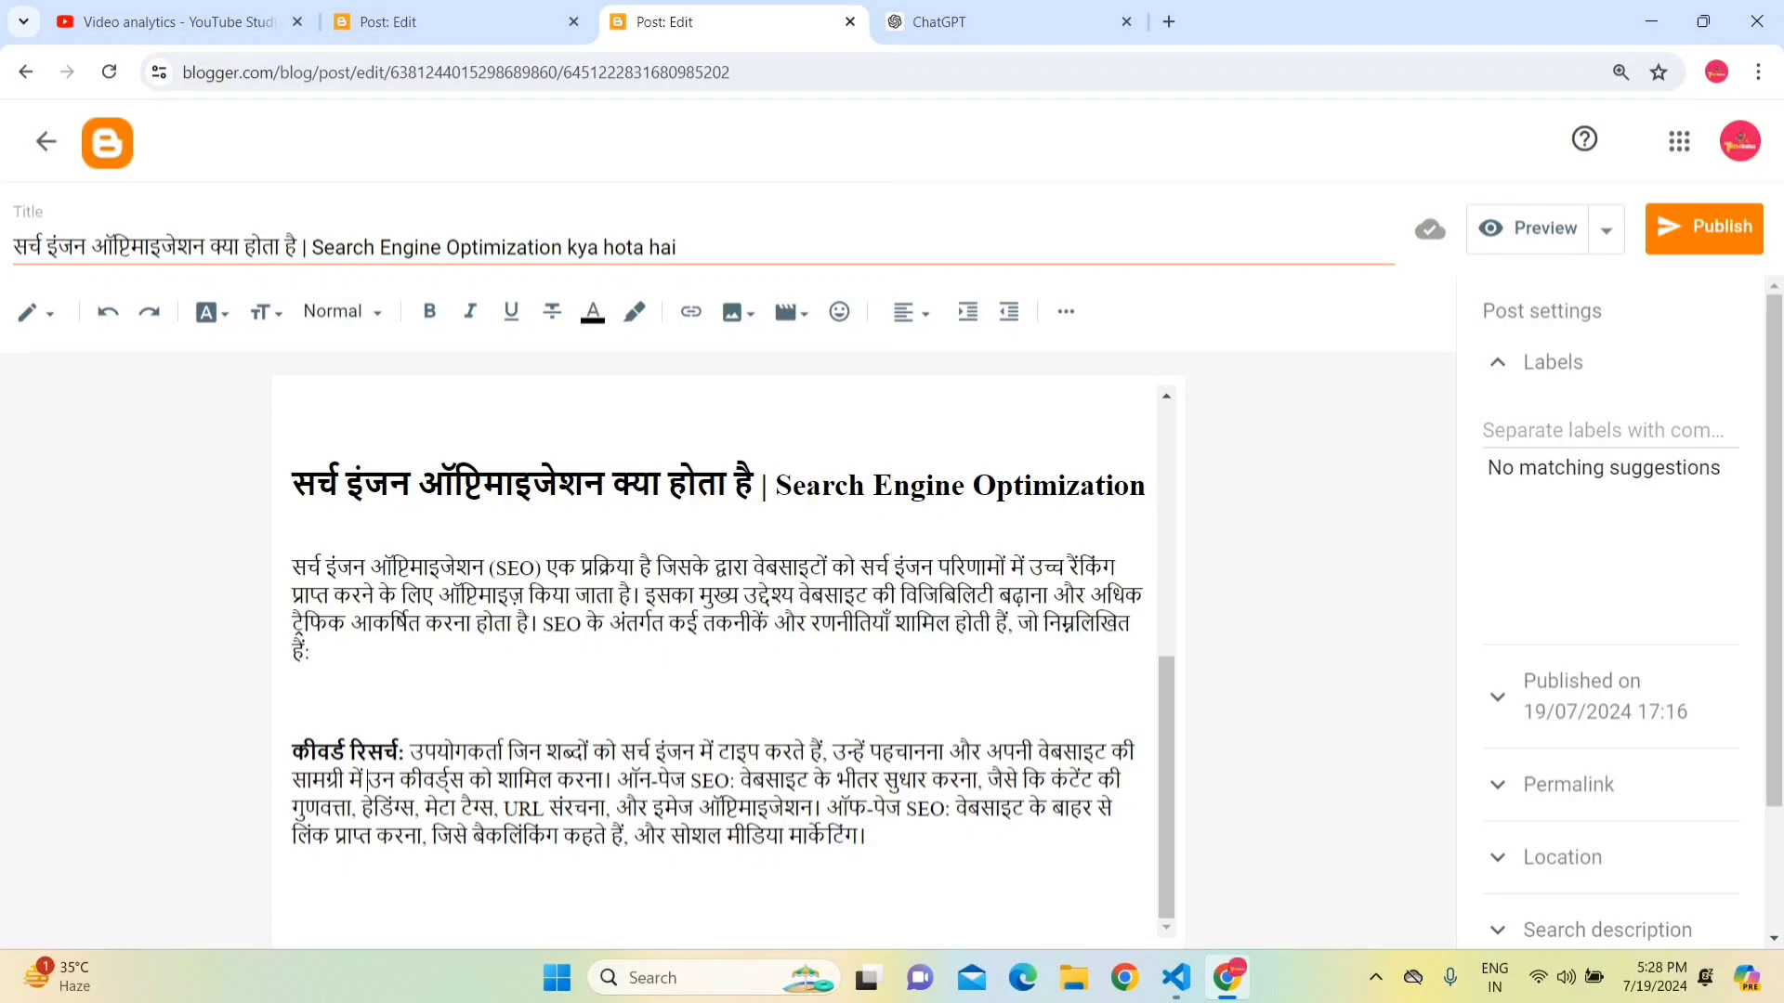
# - Move the "ऑफ-पेज SEO:" point into its own paragraph with a blank line above and make its label bold
pyautogui.click(853, 807)
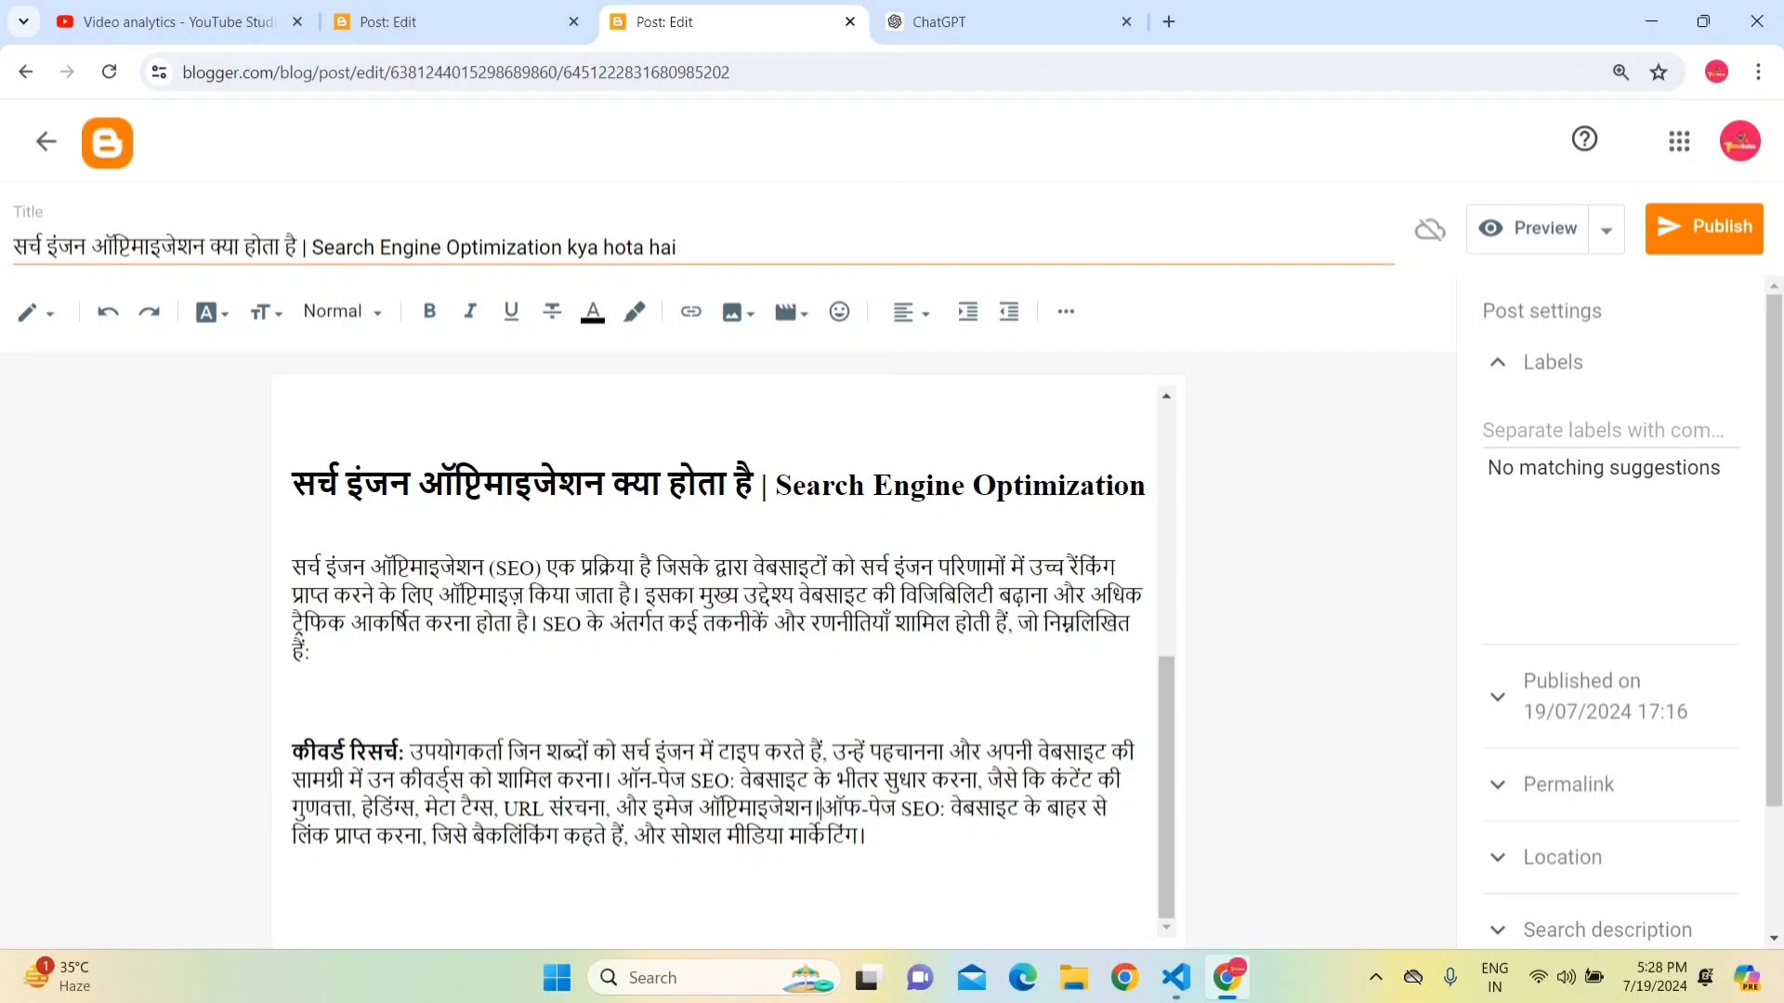
pyautogui.press('Return')
pyautogui.press('Return')
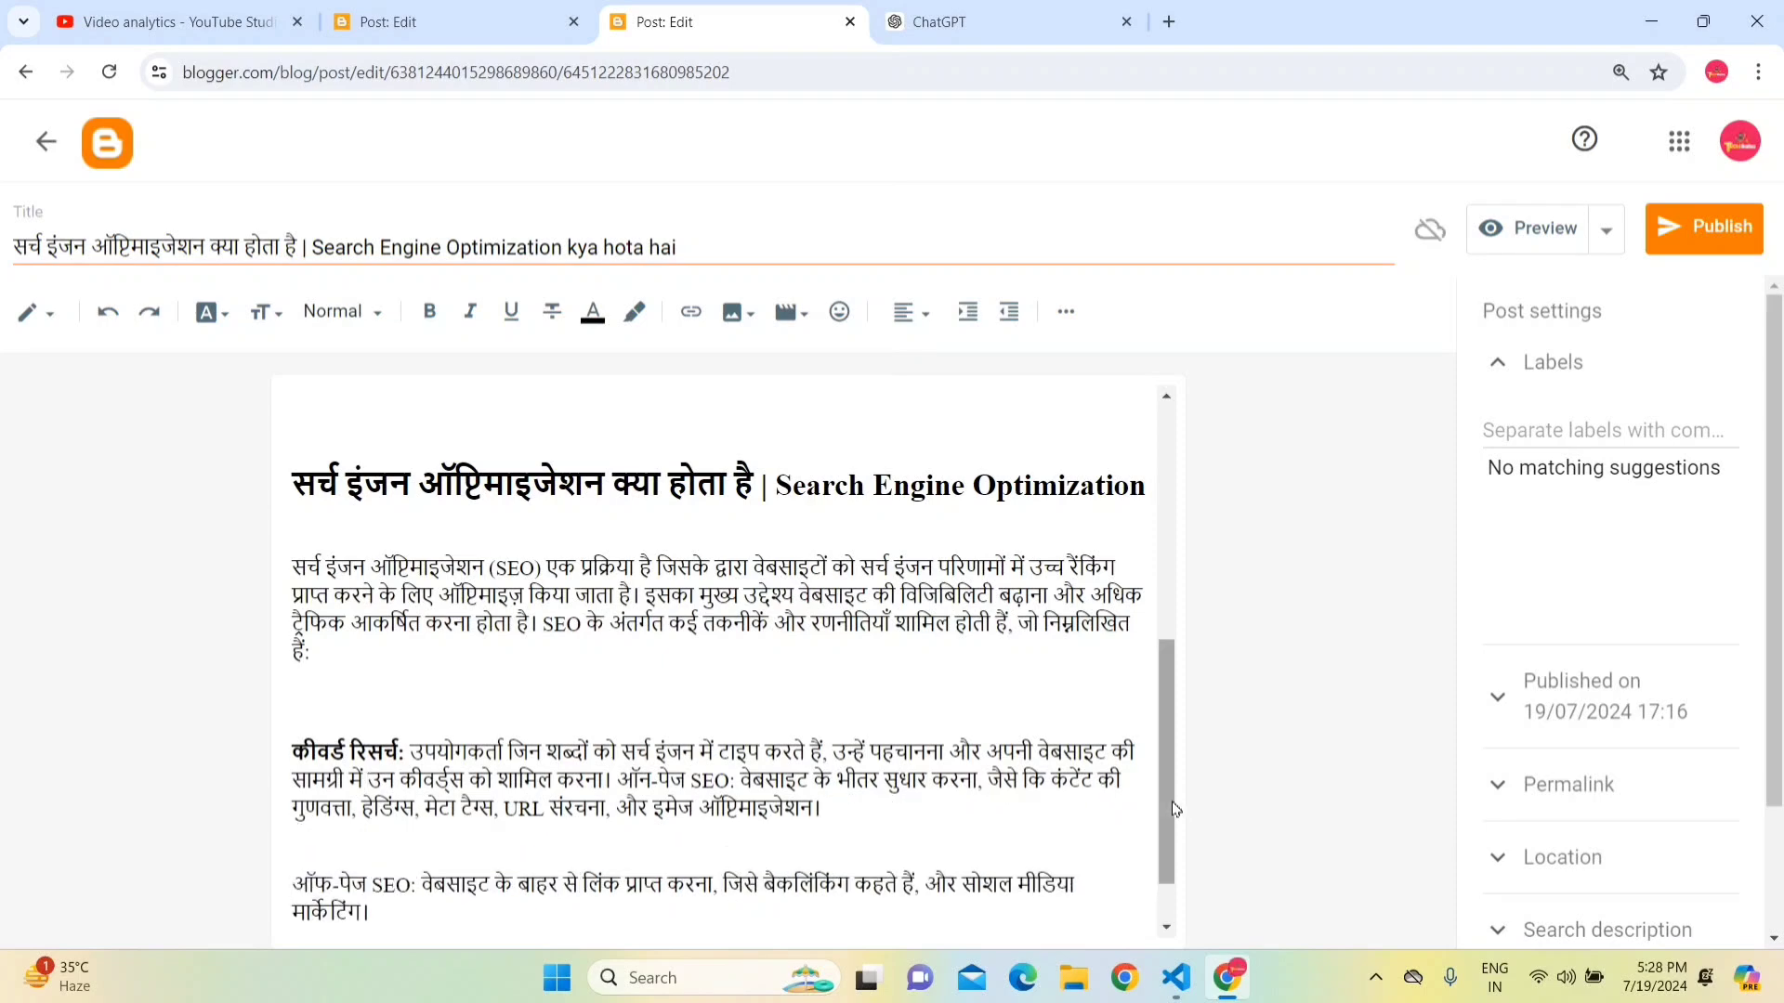
pyautogui.scroll(-1, 1161, 892)
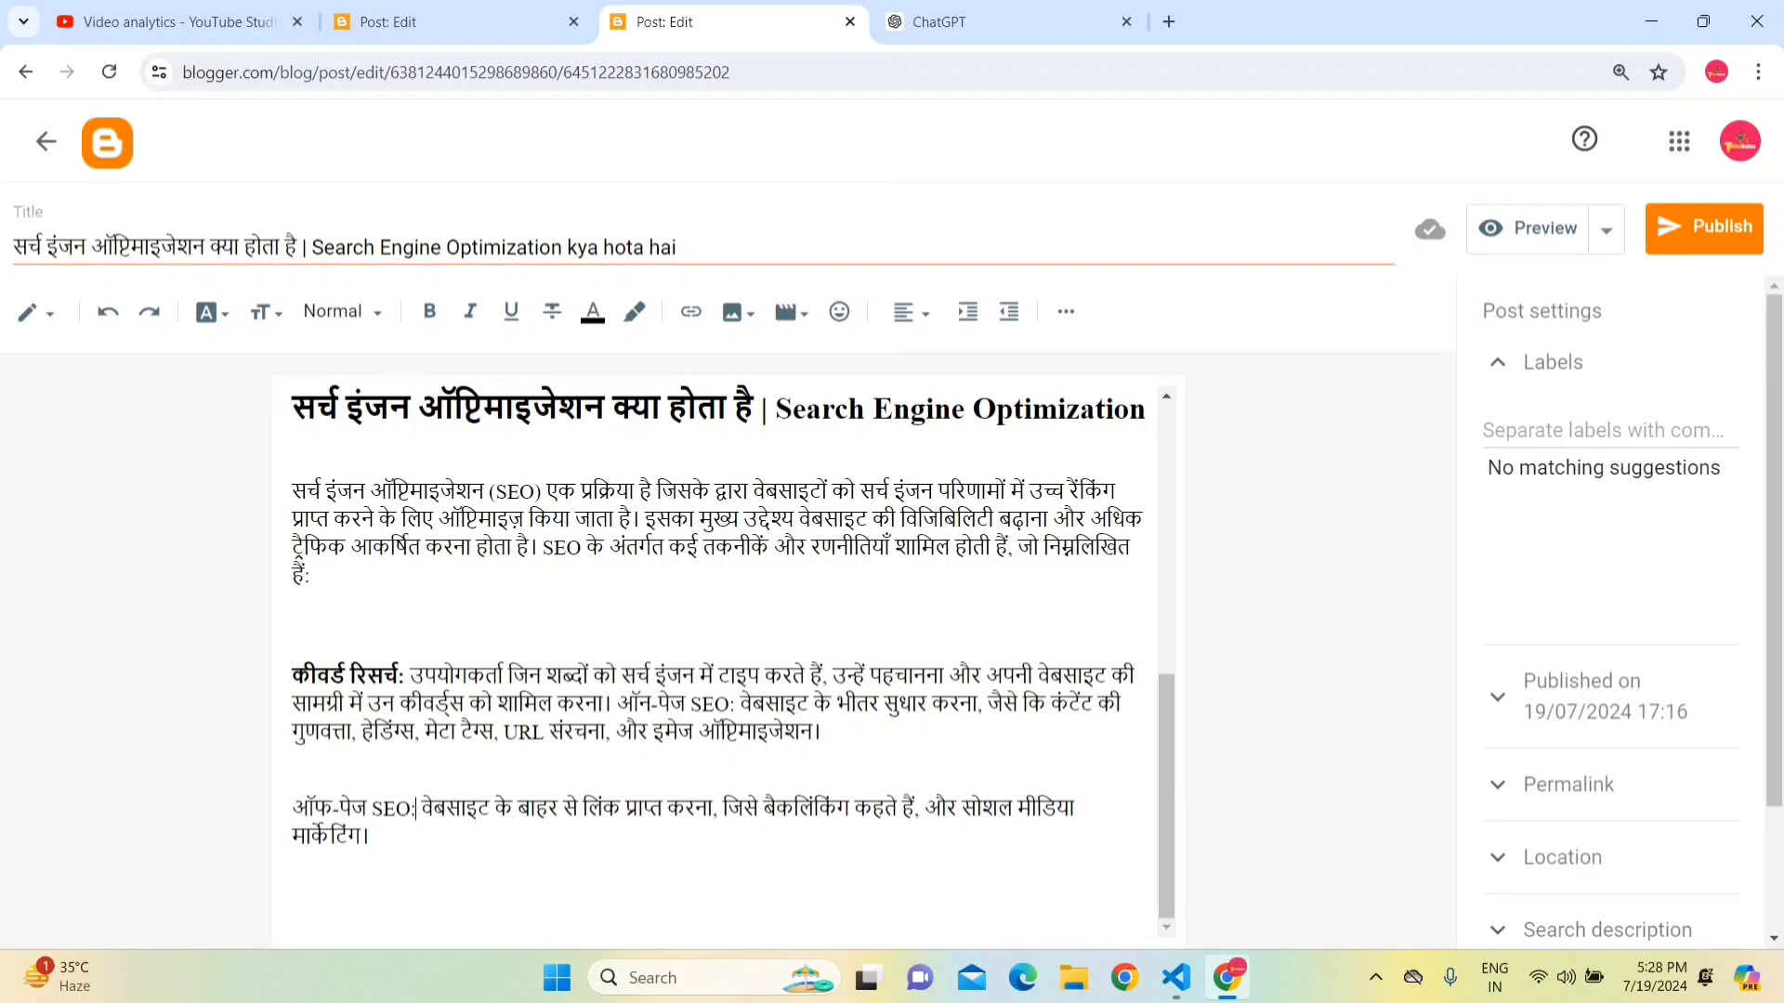
pyautogui.hotkey('ctrl', 'shift', 'Left')
pyautogui.hotkey('ctrl', 'shift', 'Left')
pyautogui.hotkey('ctrl', 'shift', 'Left')
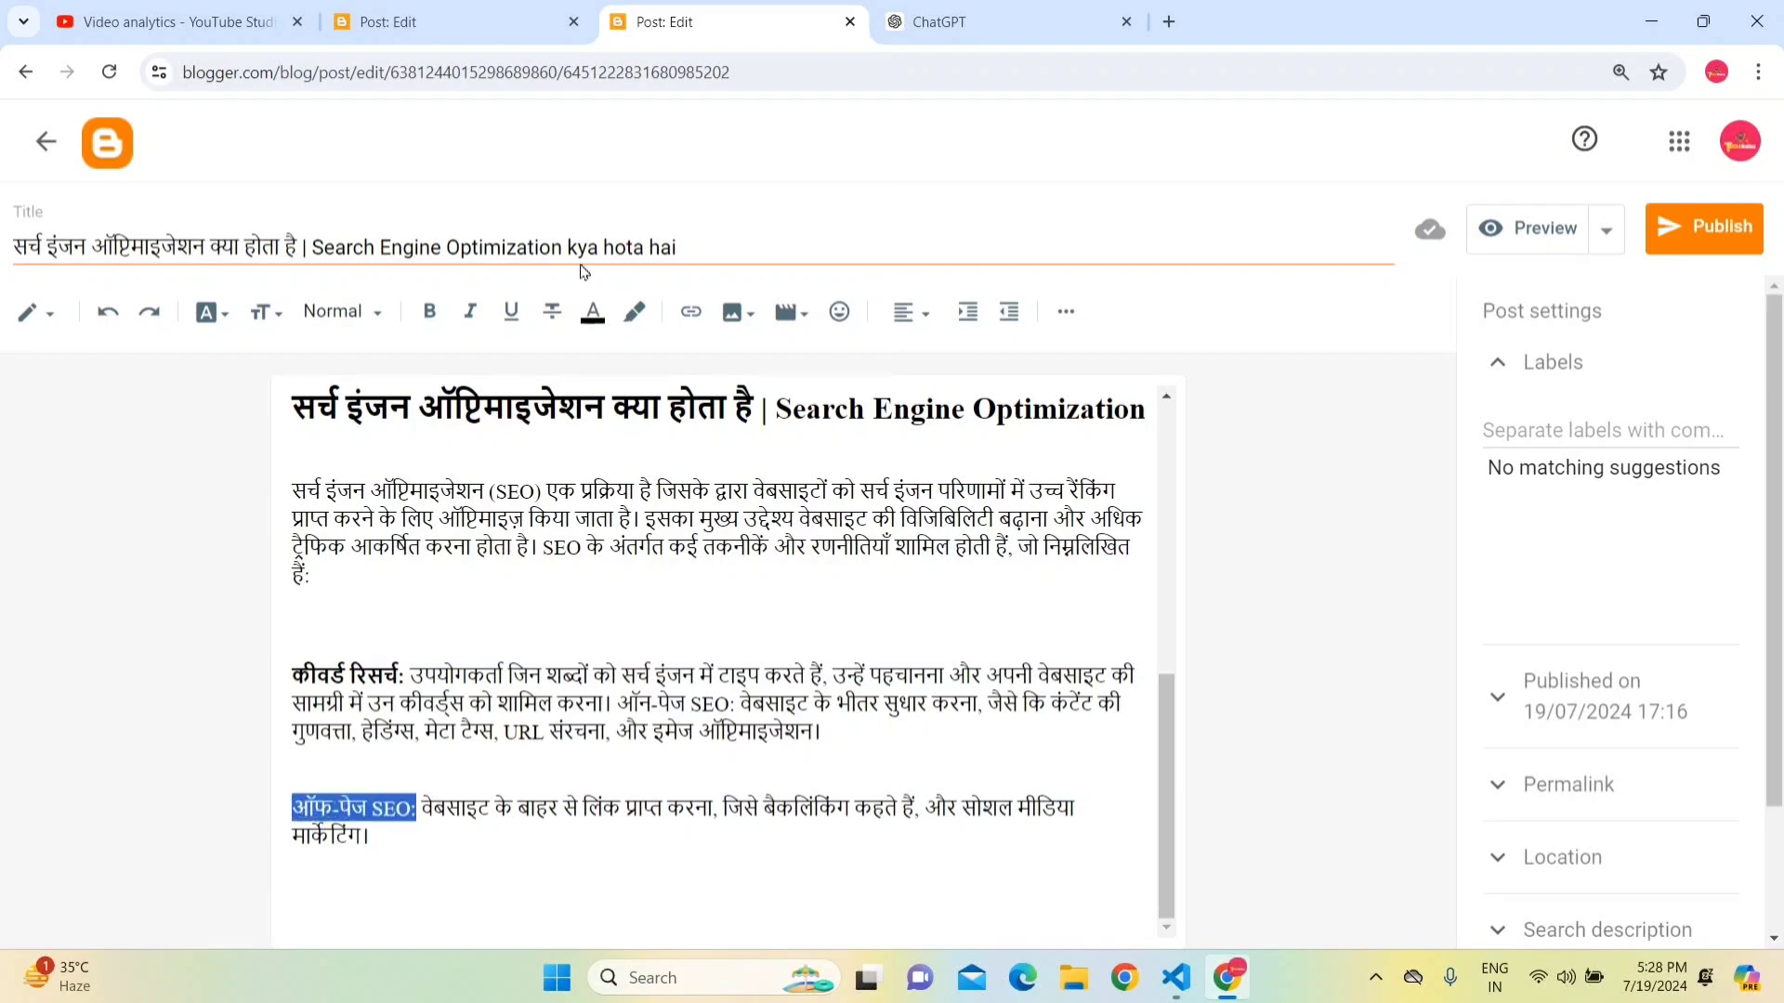
pyautogui.click(432, 314)
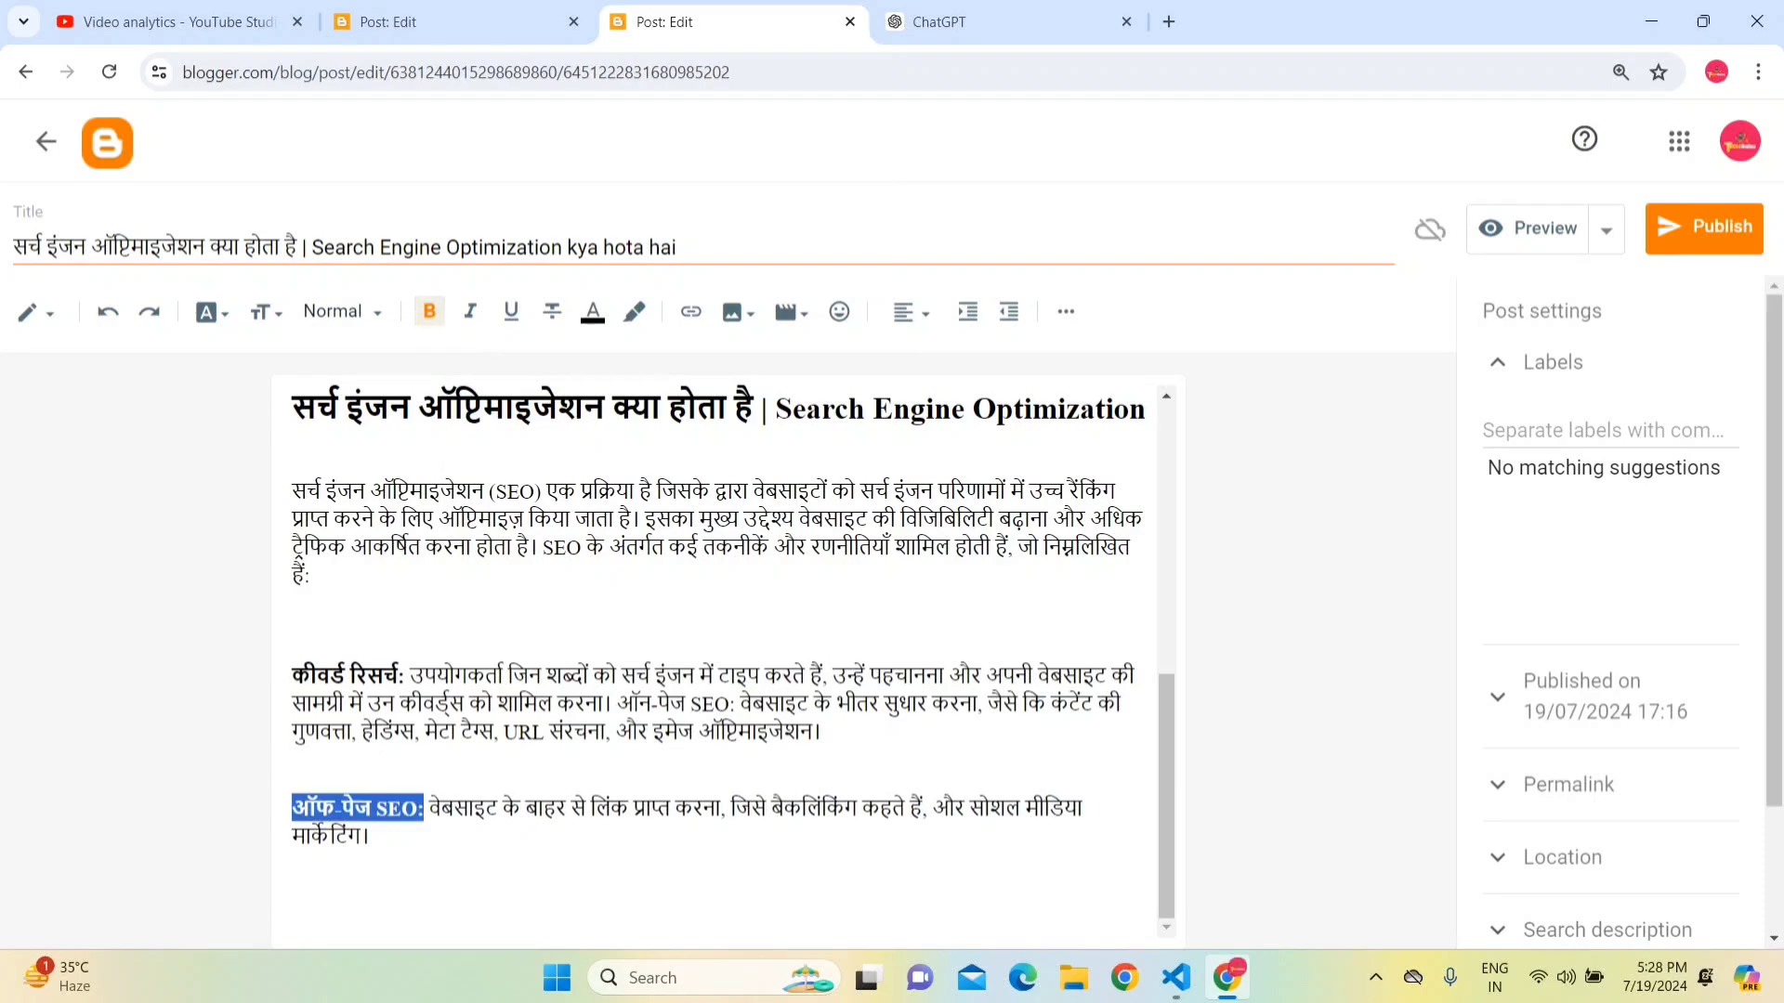
# - Break the keyword research paragraph after "ऑन-पेज" so "SEO:" starts its own paragraph, and make "SEO:" bold
pyautogui.hotkey('ctrl', 'End')
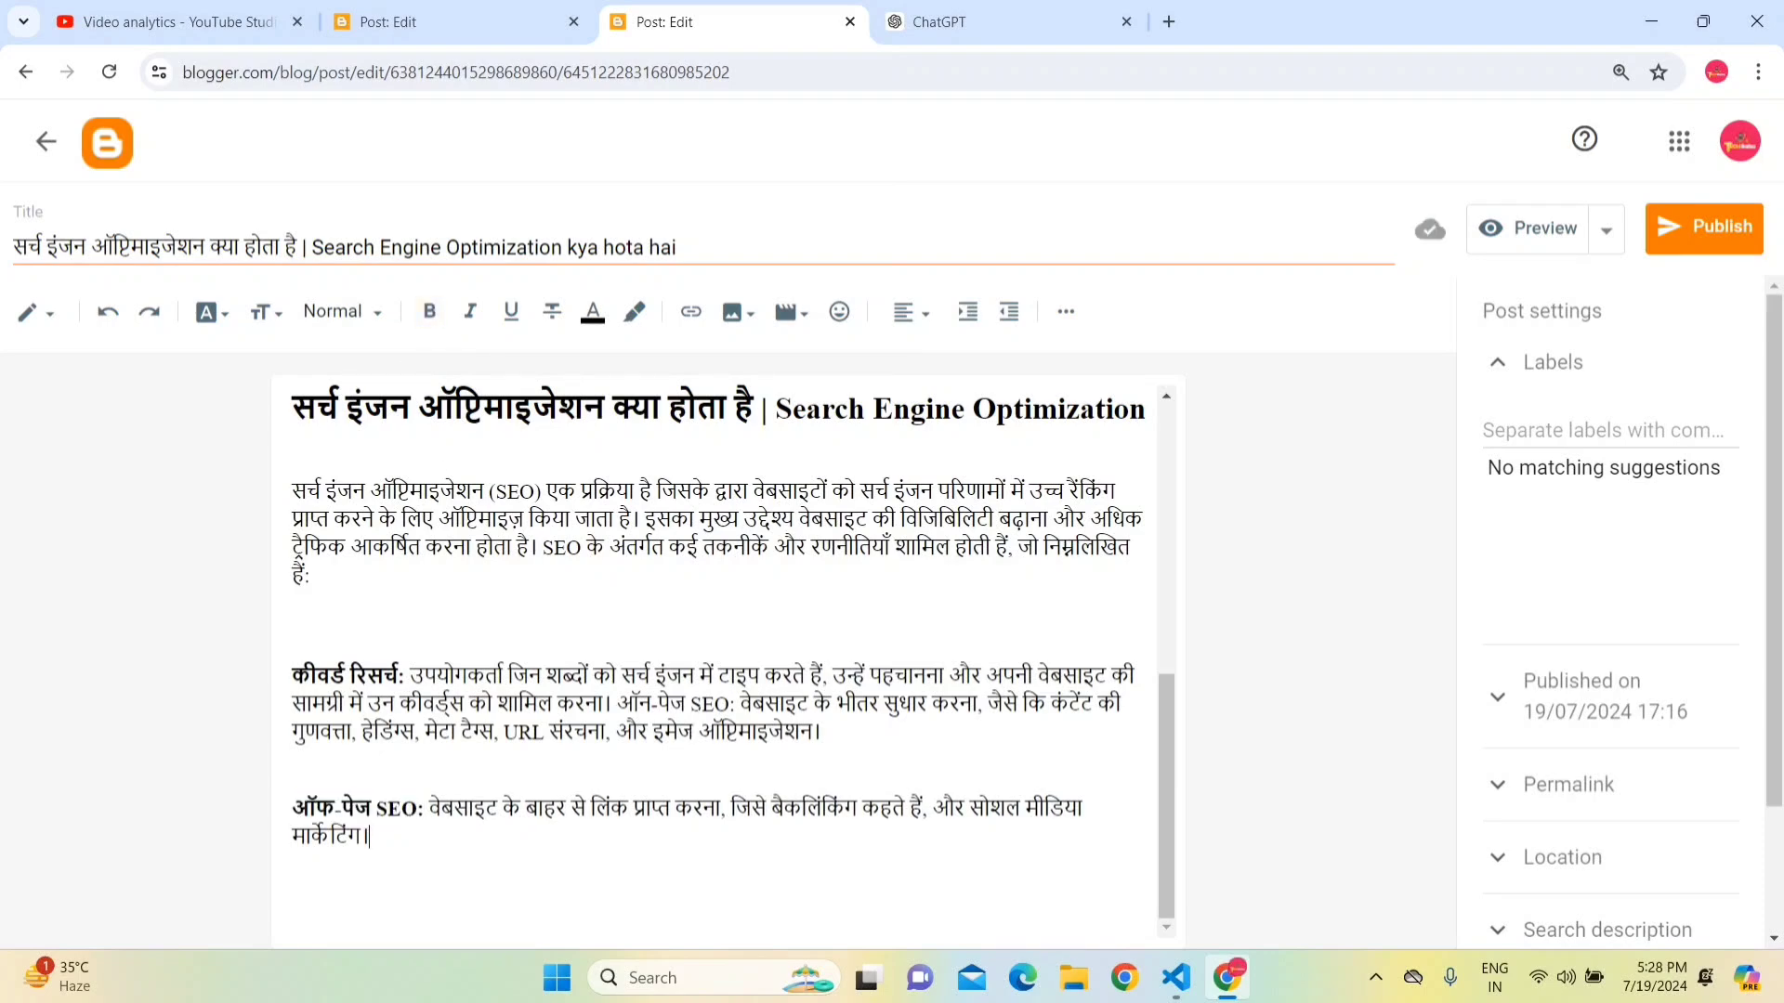
pyautogui.press('Return')
pyautogui.press('Return')
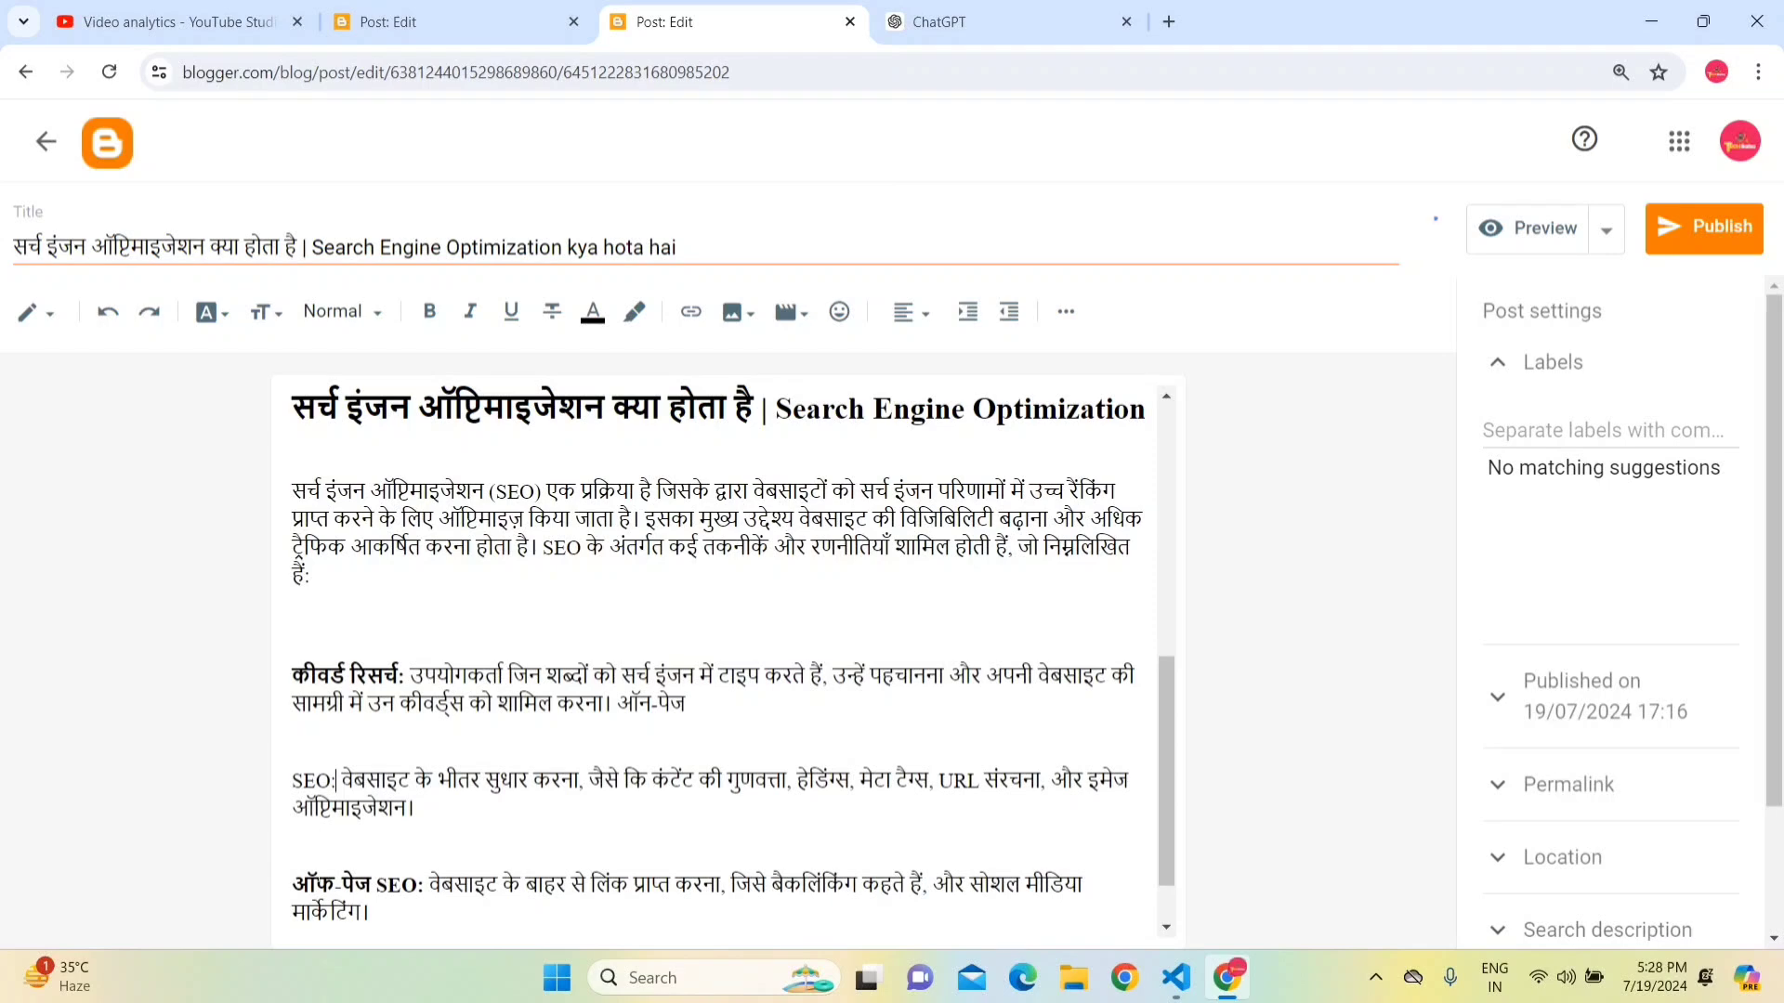
pyautogui.hotkey('shift', 'Right')
pyautogui.hotkey('shift', 'Right')
pyautogui.hotkey('shift', 'Right')
pyautogui.hotkey('shift', 'Right')
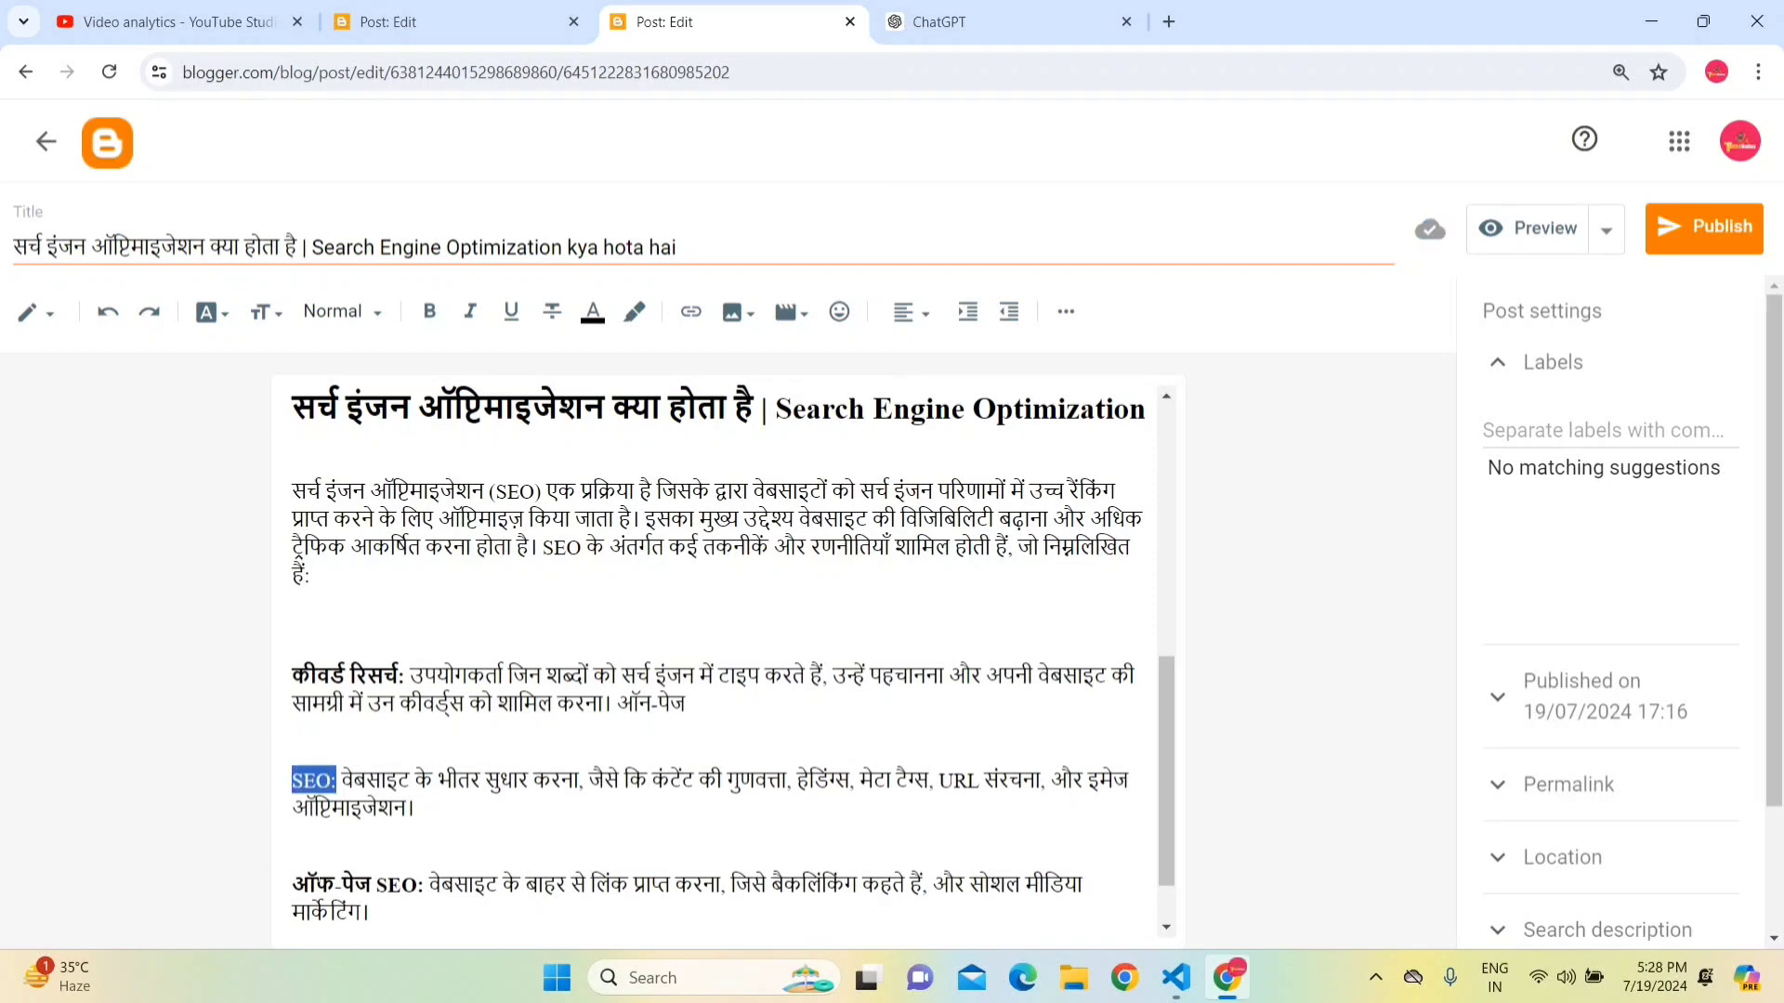
pyautogui.hotkey('ctrl', 'b')
pyautogui.click(363, 808)
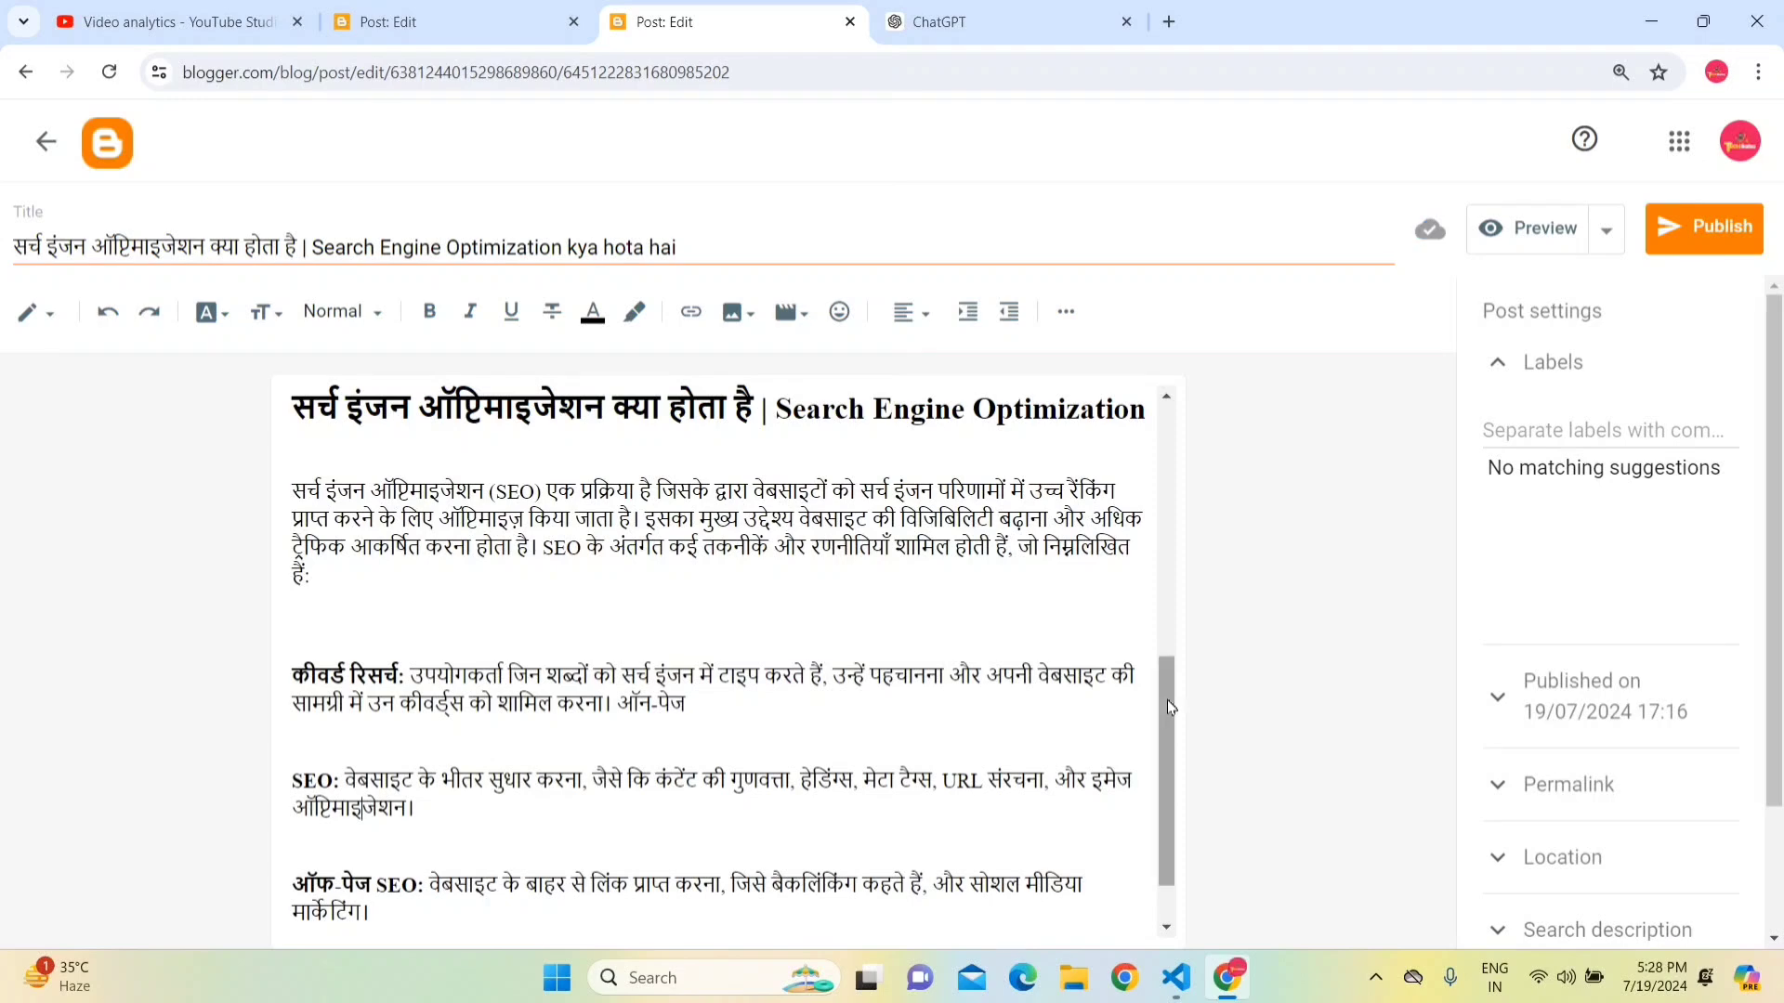
# - Add several blank lines below the last paragraph on off-page SEO
pyautogui.scroll(-1, 1168, 825)
pyautogui.press('Return')
pyautogui.press('Return')
pyautogui.press('Return')
pyautogui.press('Return')
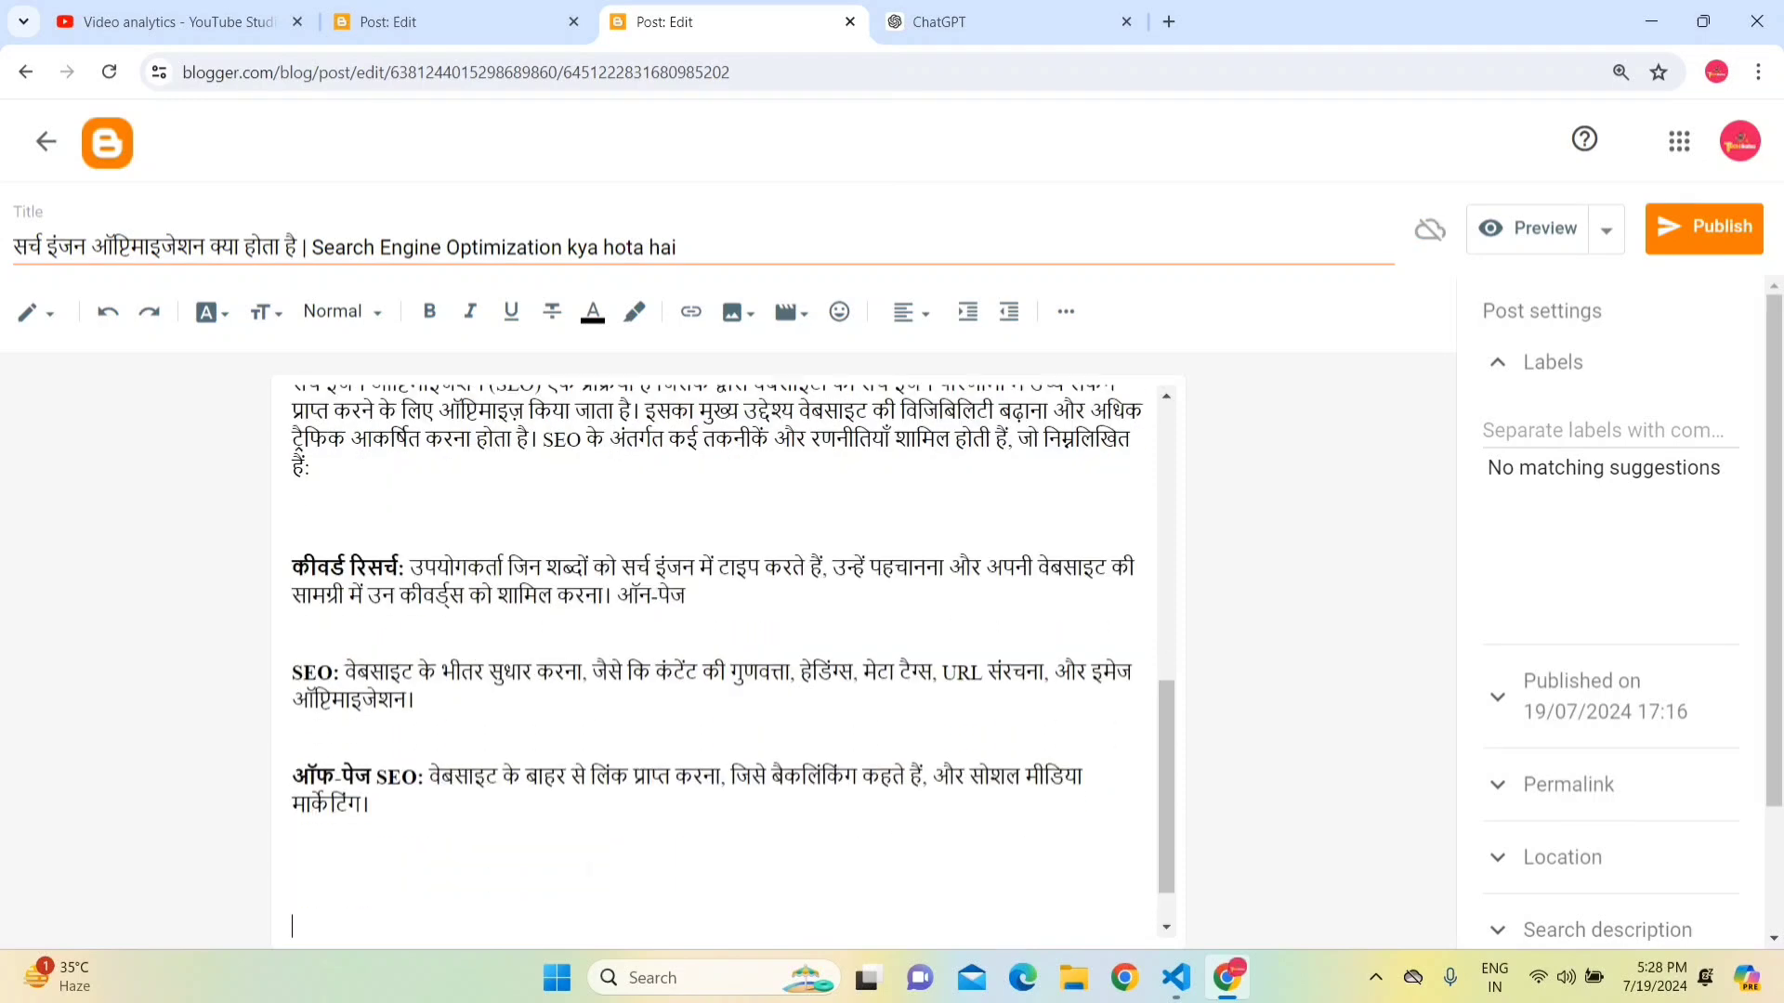
# - Copy the heading "सर्च इंजन ऑप्टिमाइजेशन कैसे करें" from the older post
pyautogui.click(408, 13)
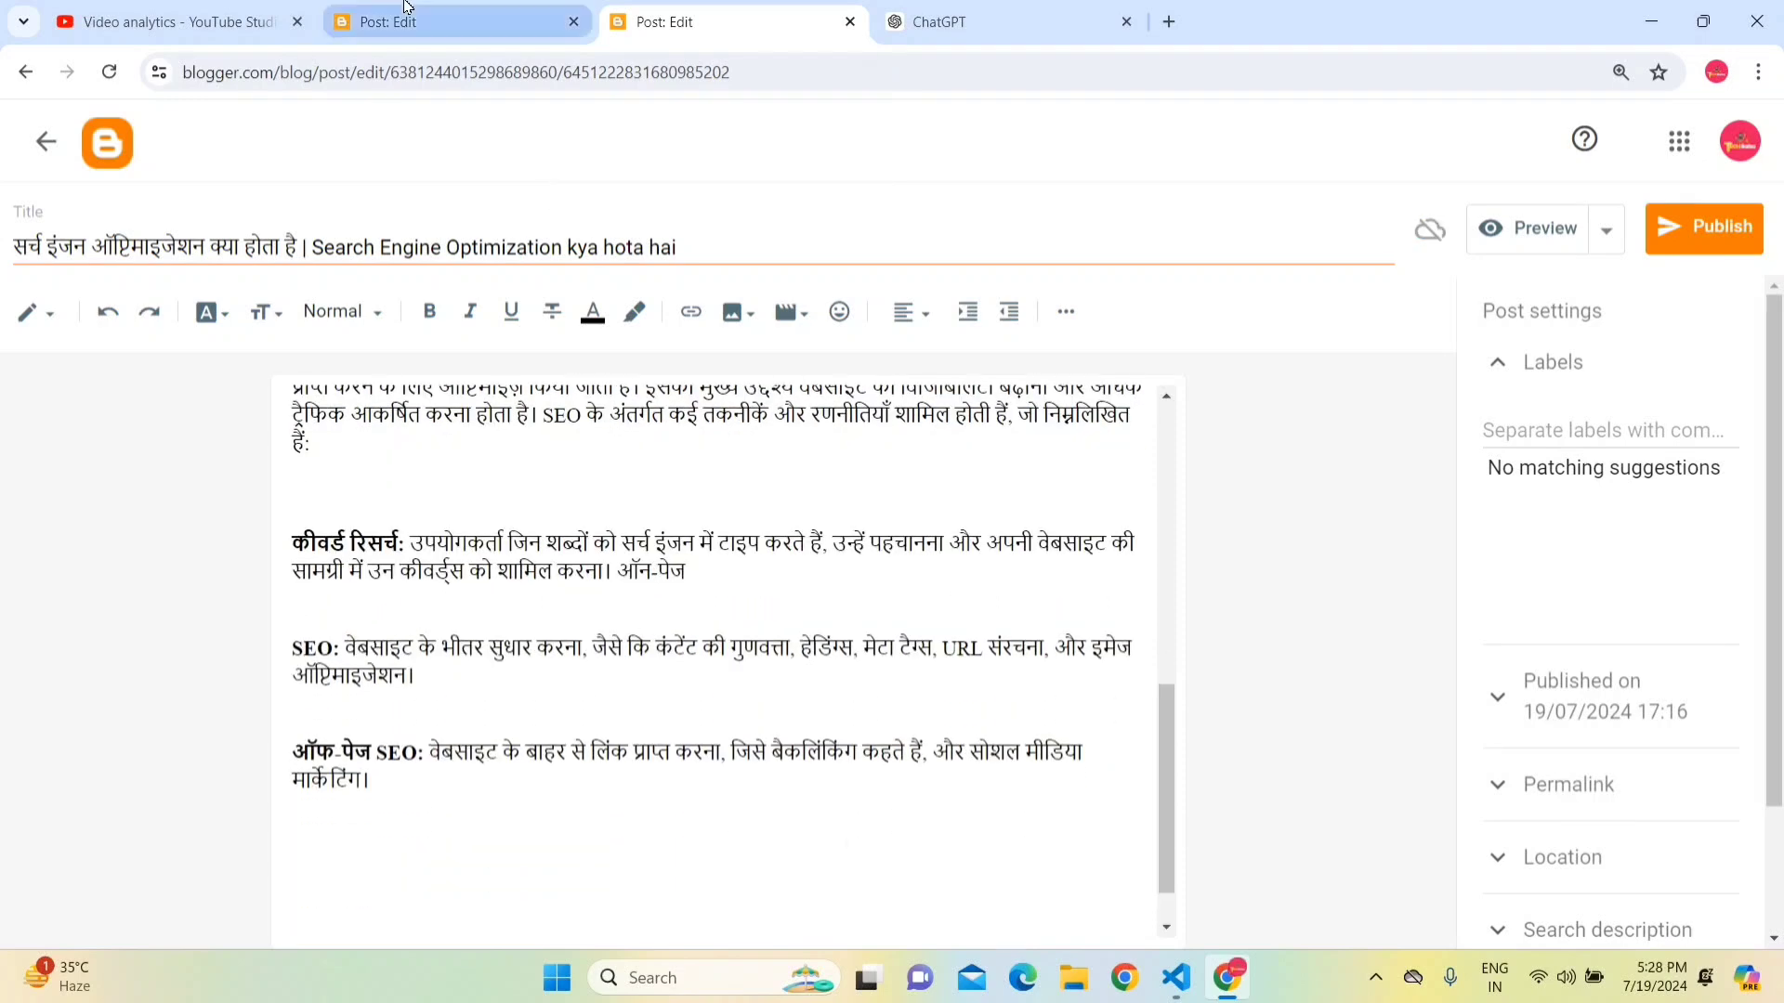
pyautogui.click(728, 574)
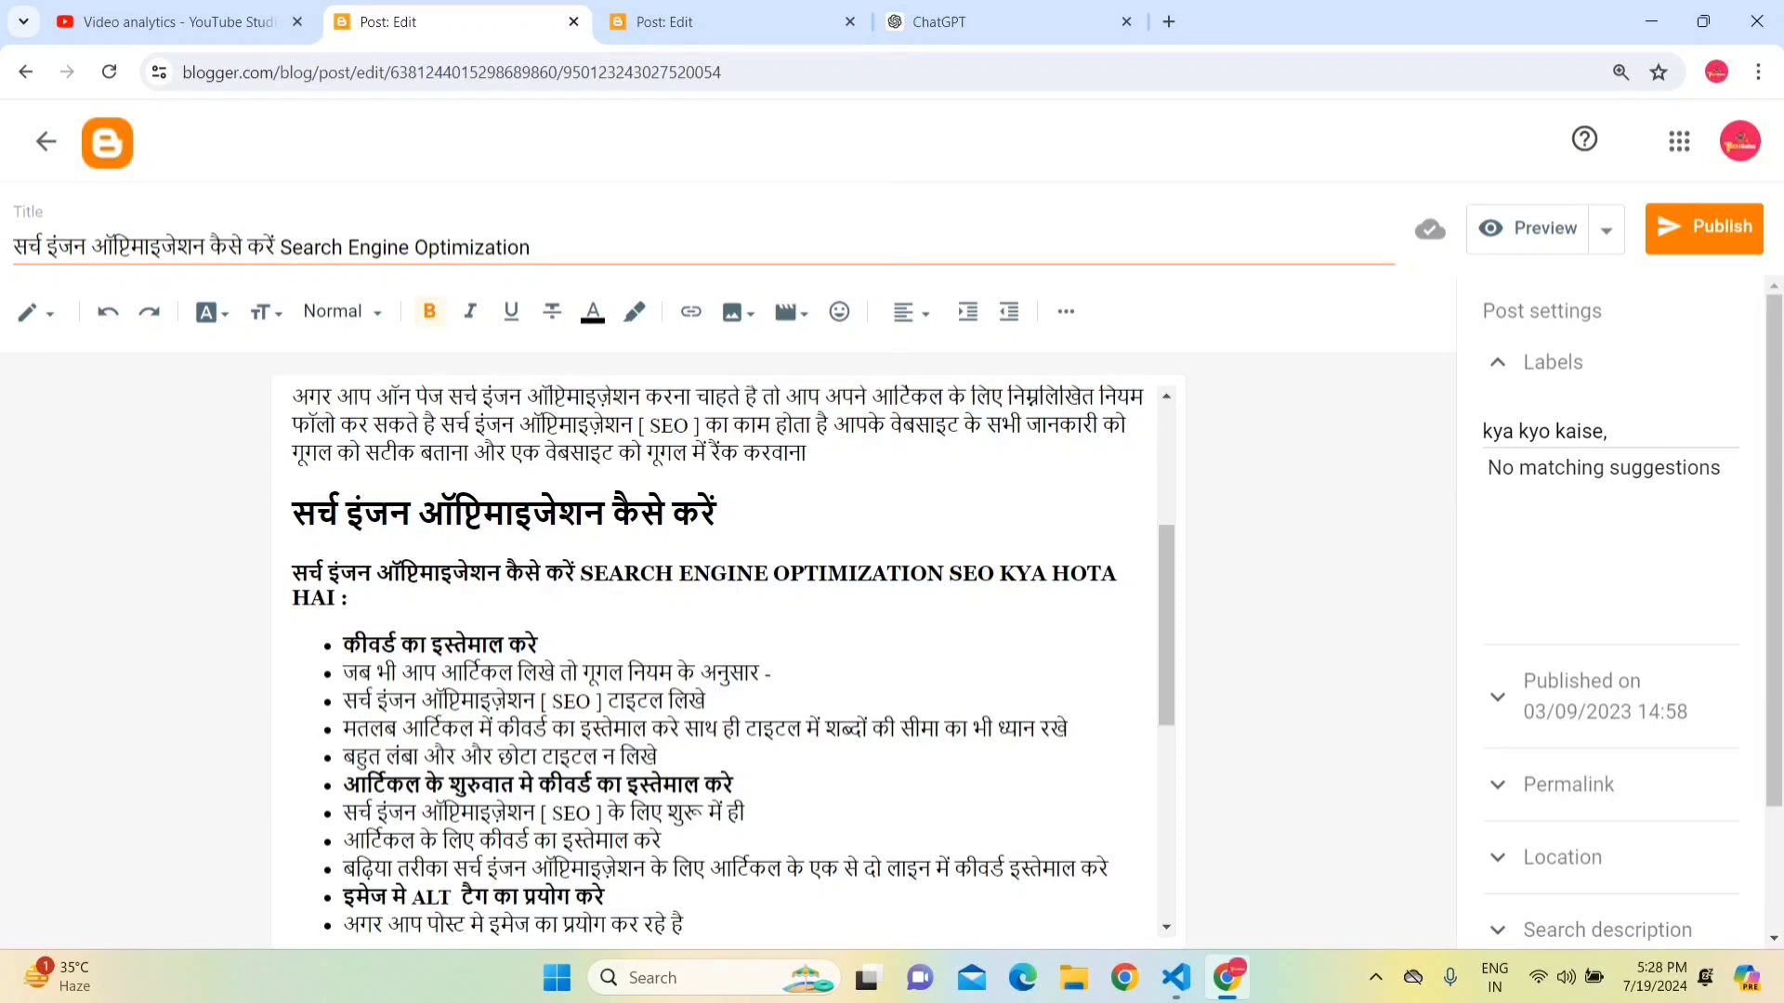
pyautogui.moveTo(716, 513); pyautogui.dragTo(291, 512)
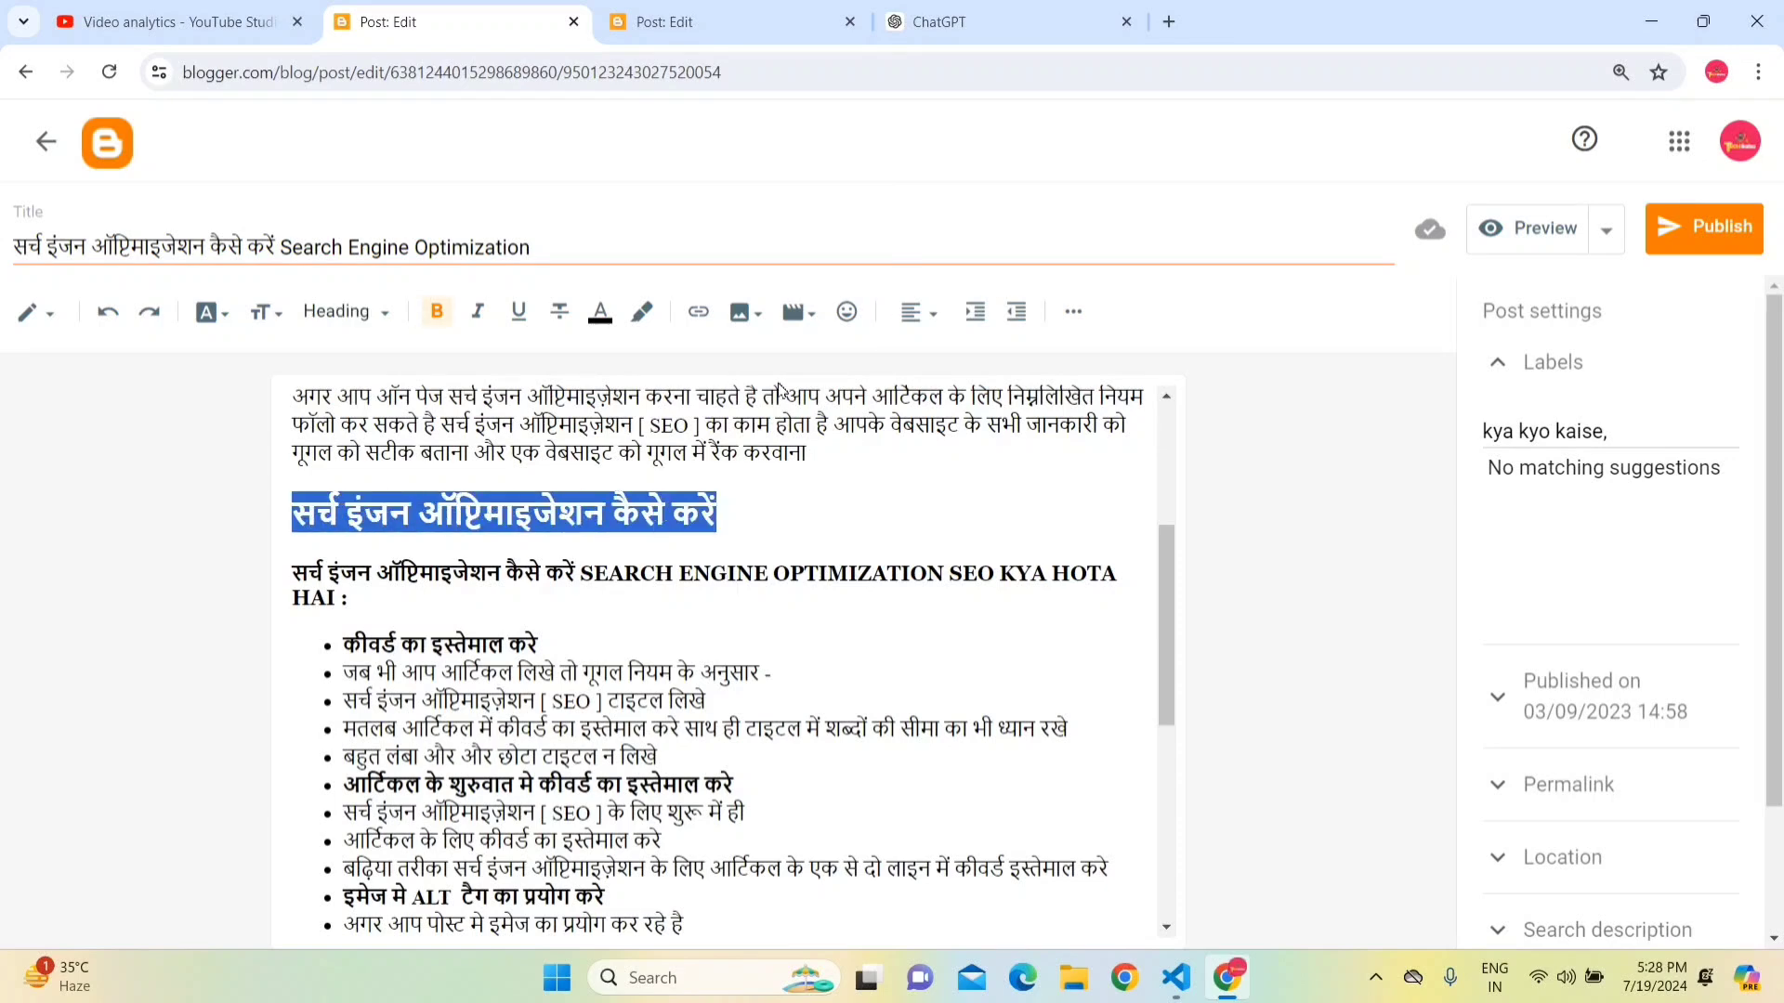
# - Paste the copied heading into a new browser tab's address field, choose the suggestion "सर्च इंजन ऑप्टिमाइजेशन कैसे करें", and copy it as plain text
pyautogui.click(1174, 28)
pyautogui.write('सर्च इंजन ऑप्टिमाइजेशन कैसे करें')
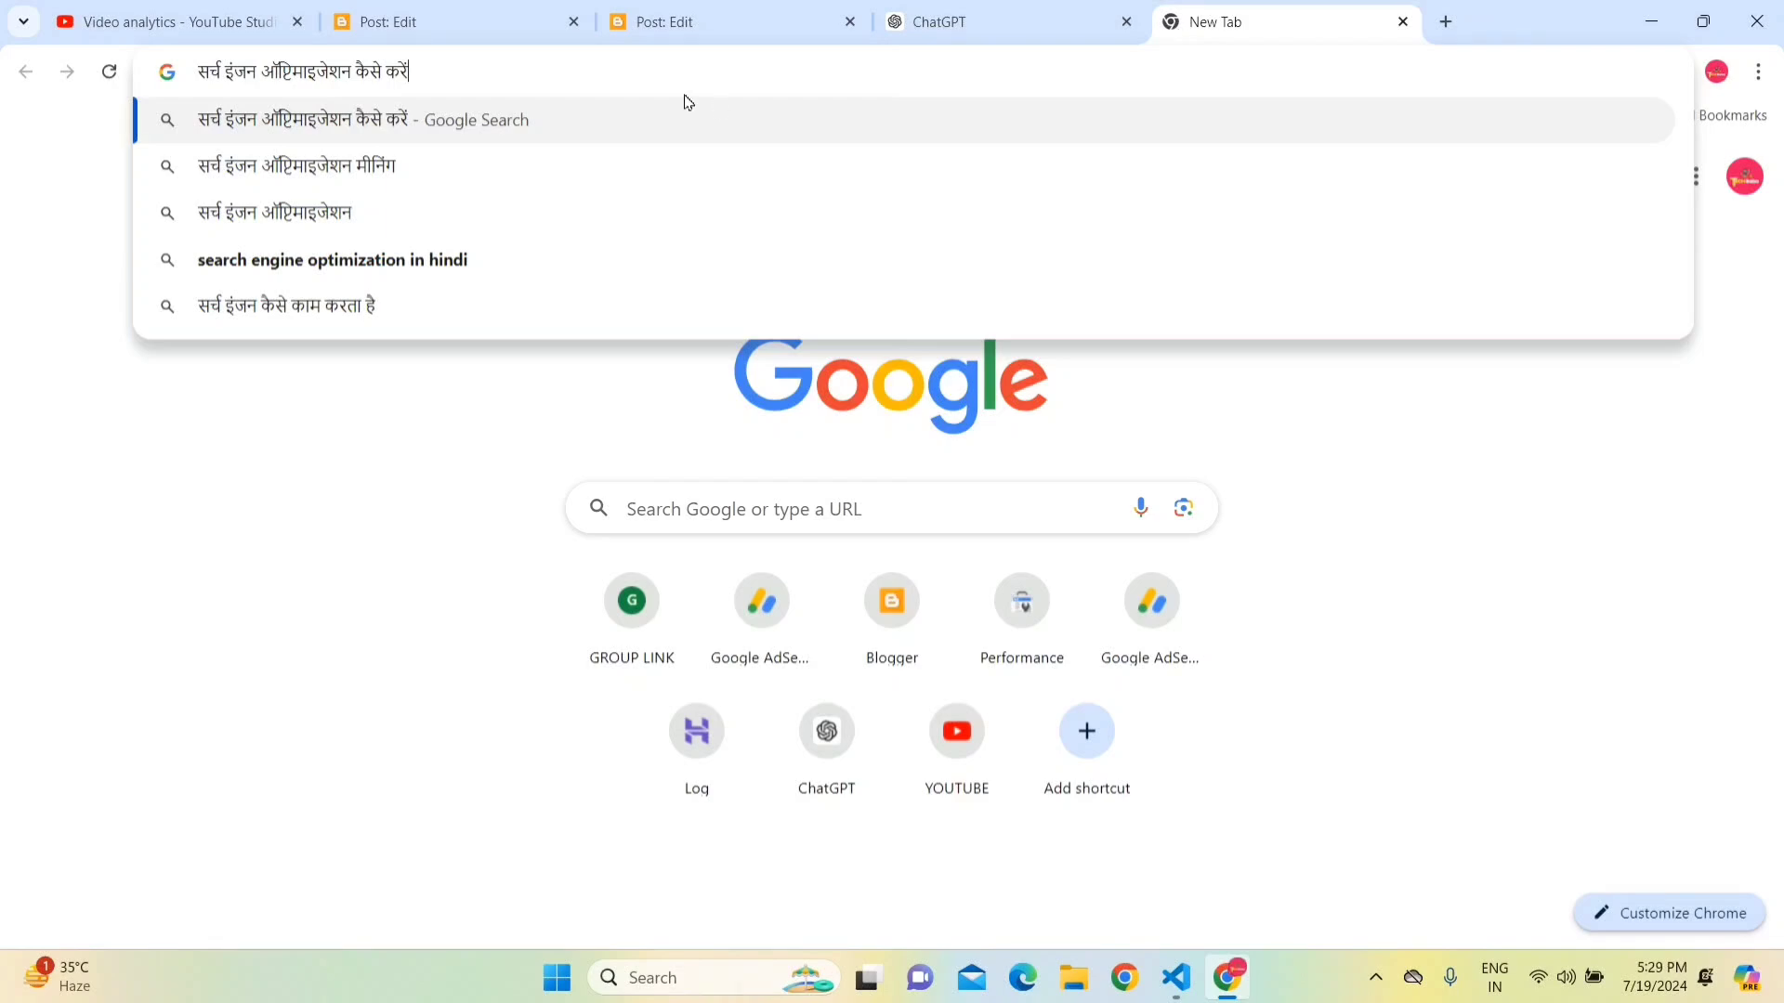
pyautogui.hotkey('ctrl', 'shift', 'Left')
pyautogui.press('BackSpace')
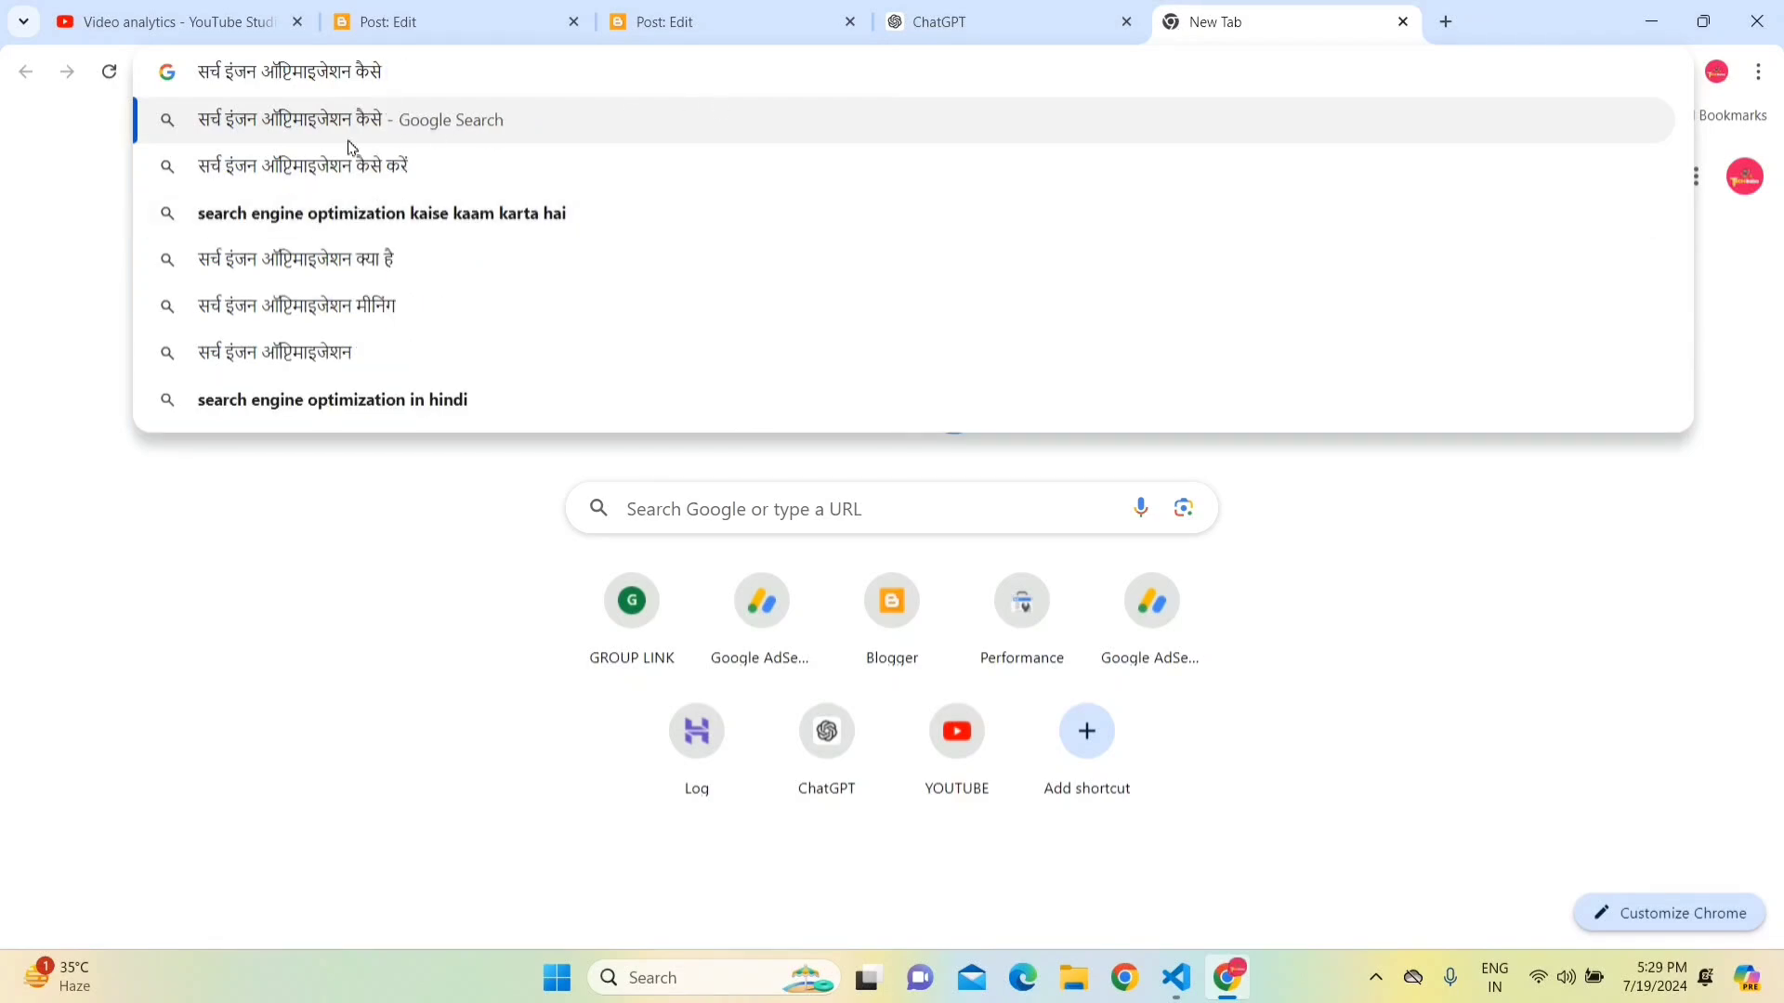
pyautogui.press('Down')
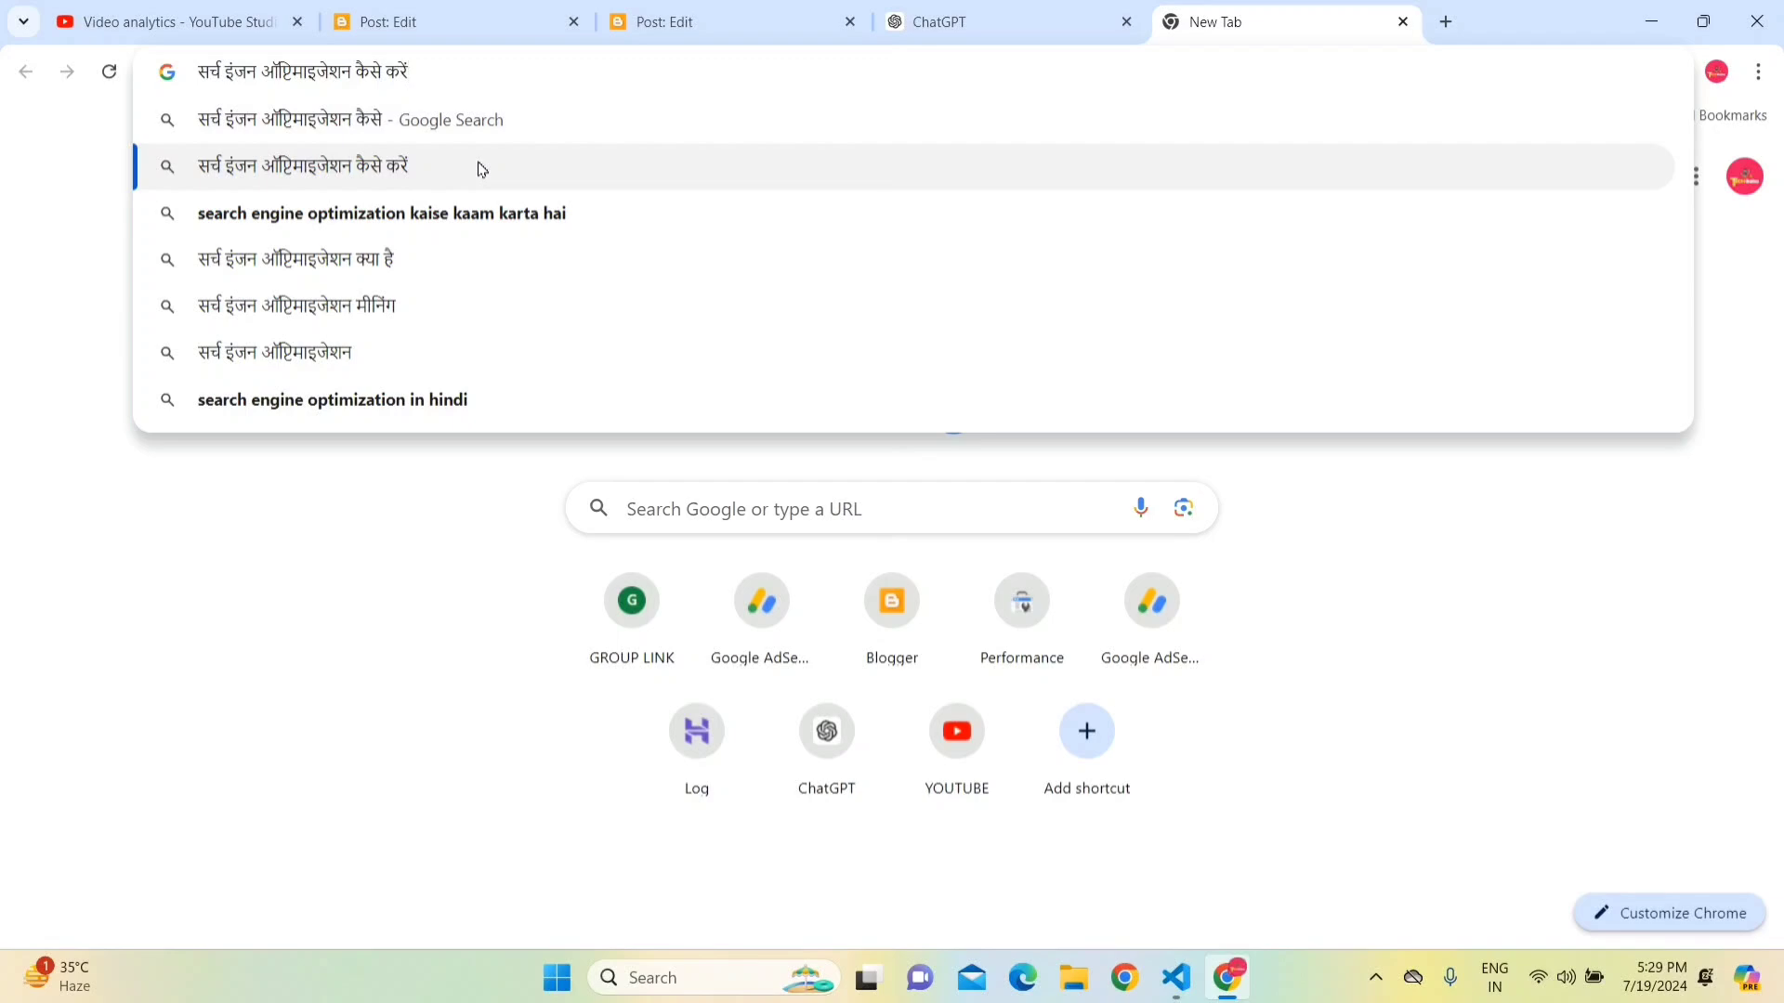
pyautogui.hotkey('ctrl', 'a')
pyautogui.hotkey('ctrl', 'c')
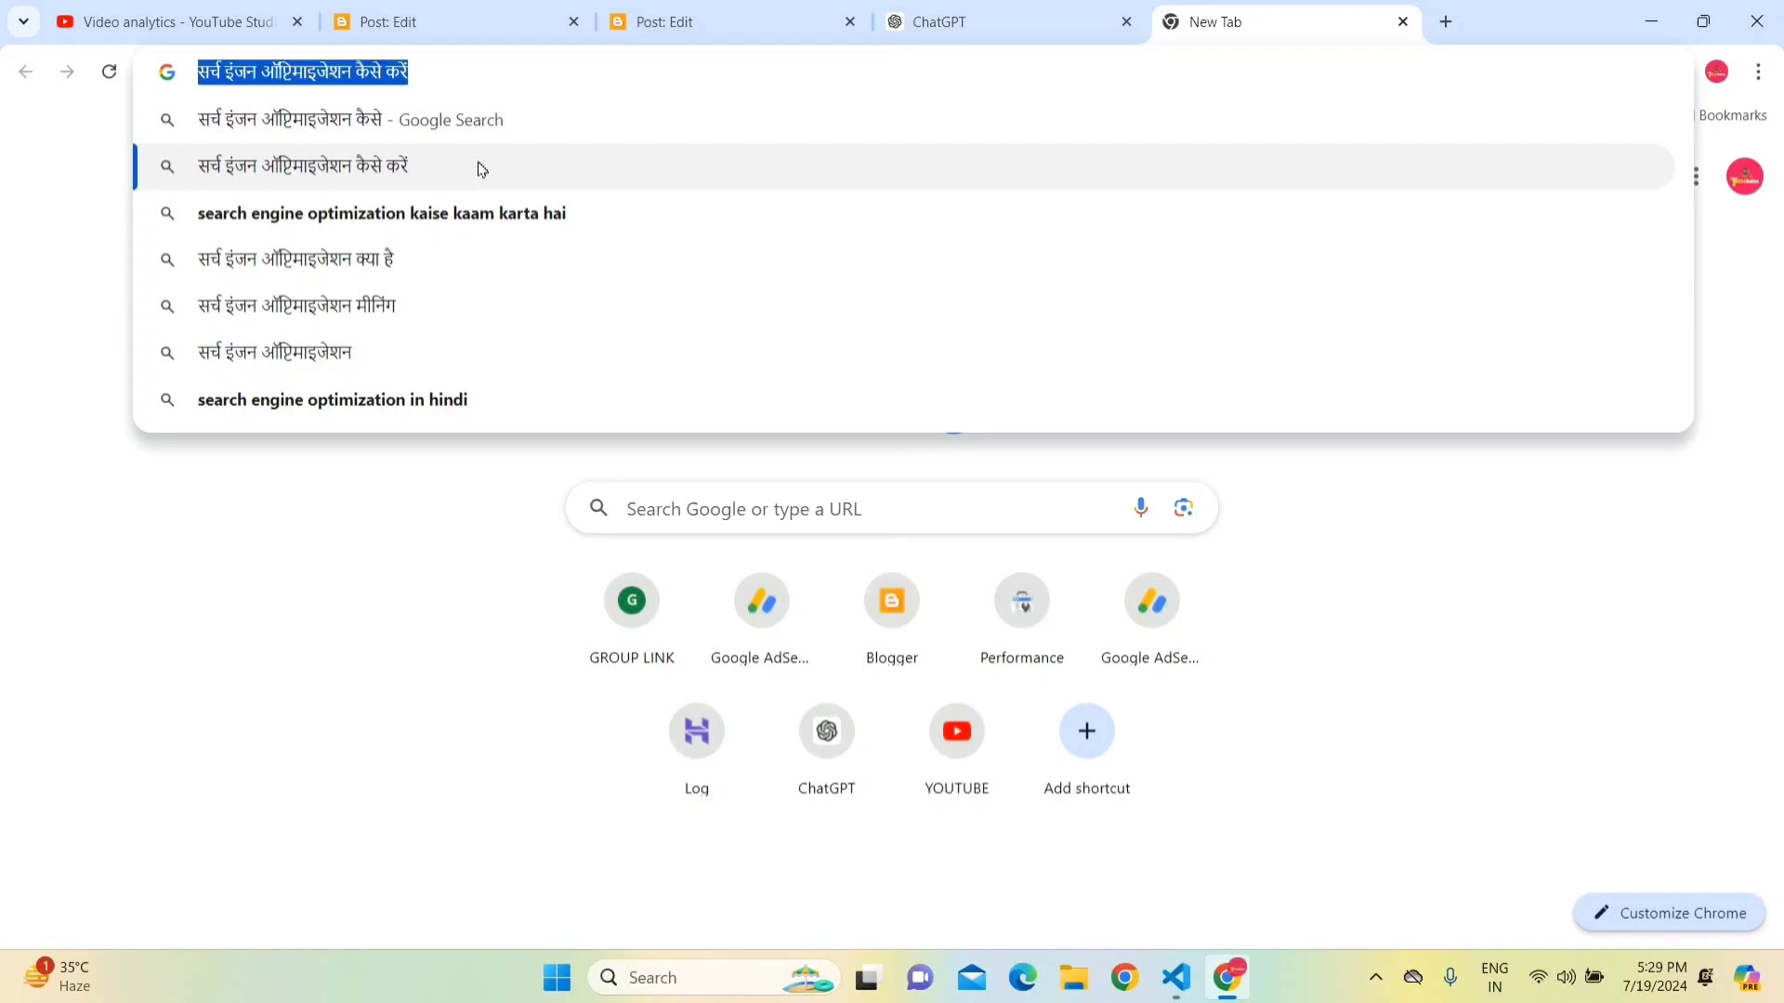
# - Paste "सर्च इंजन ऑप्टिमाइजेशन कैसे करें" on a new line below the off-page SEO paragraph of the new post
pyautogui.click(635, 8)
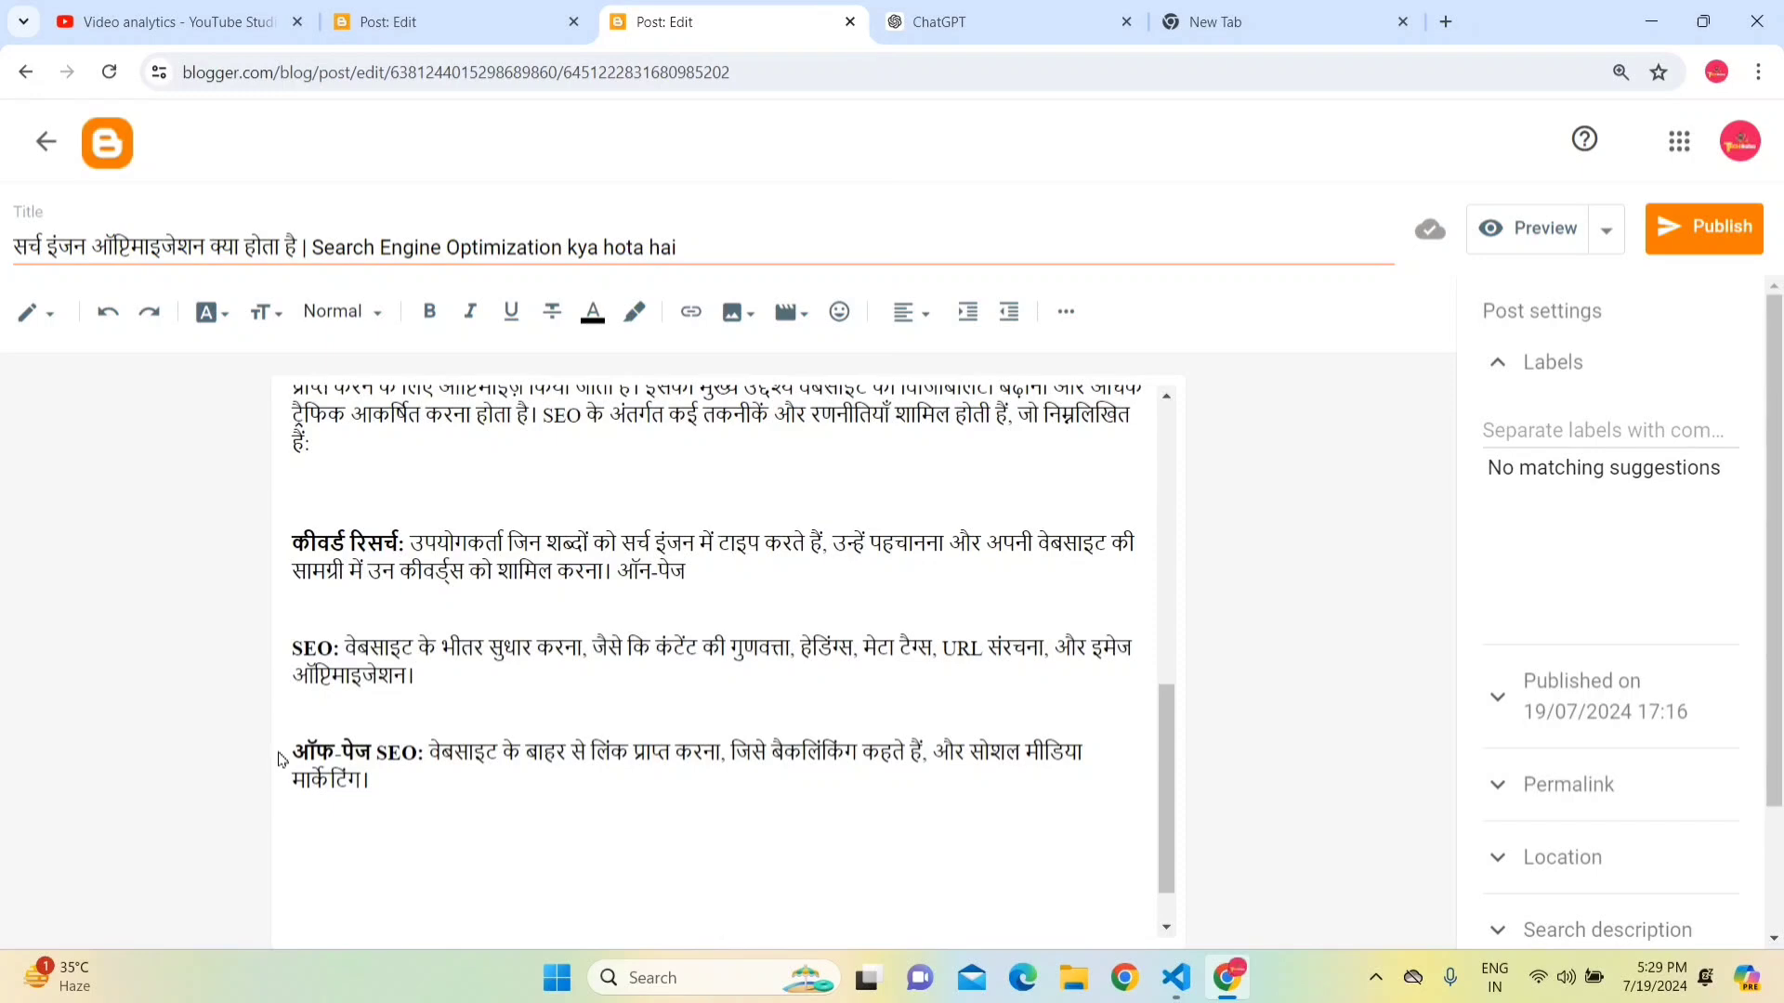
pyautogui.click(344, 313)
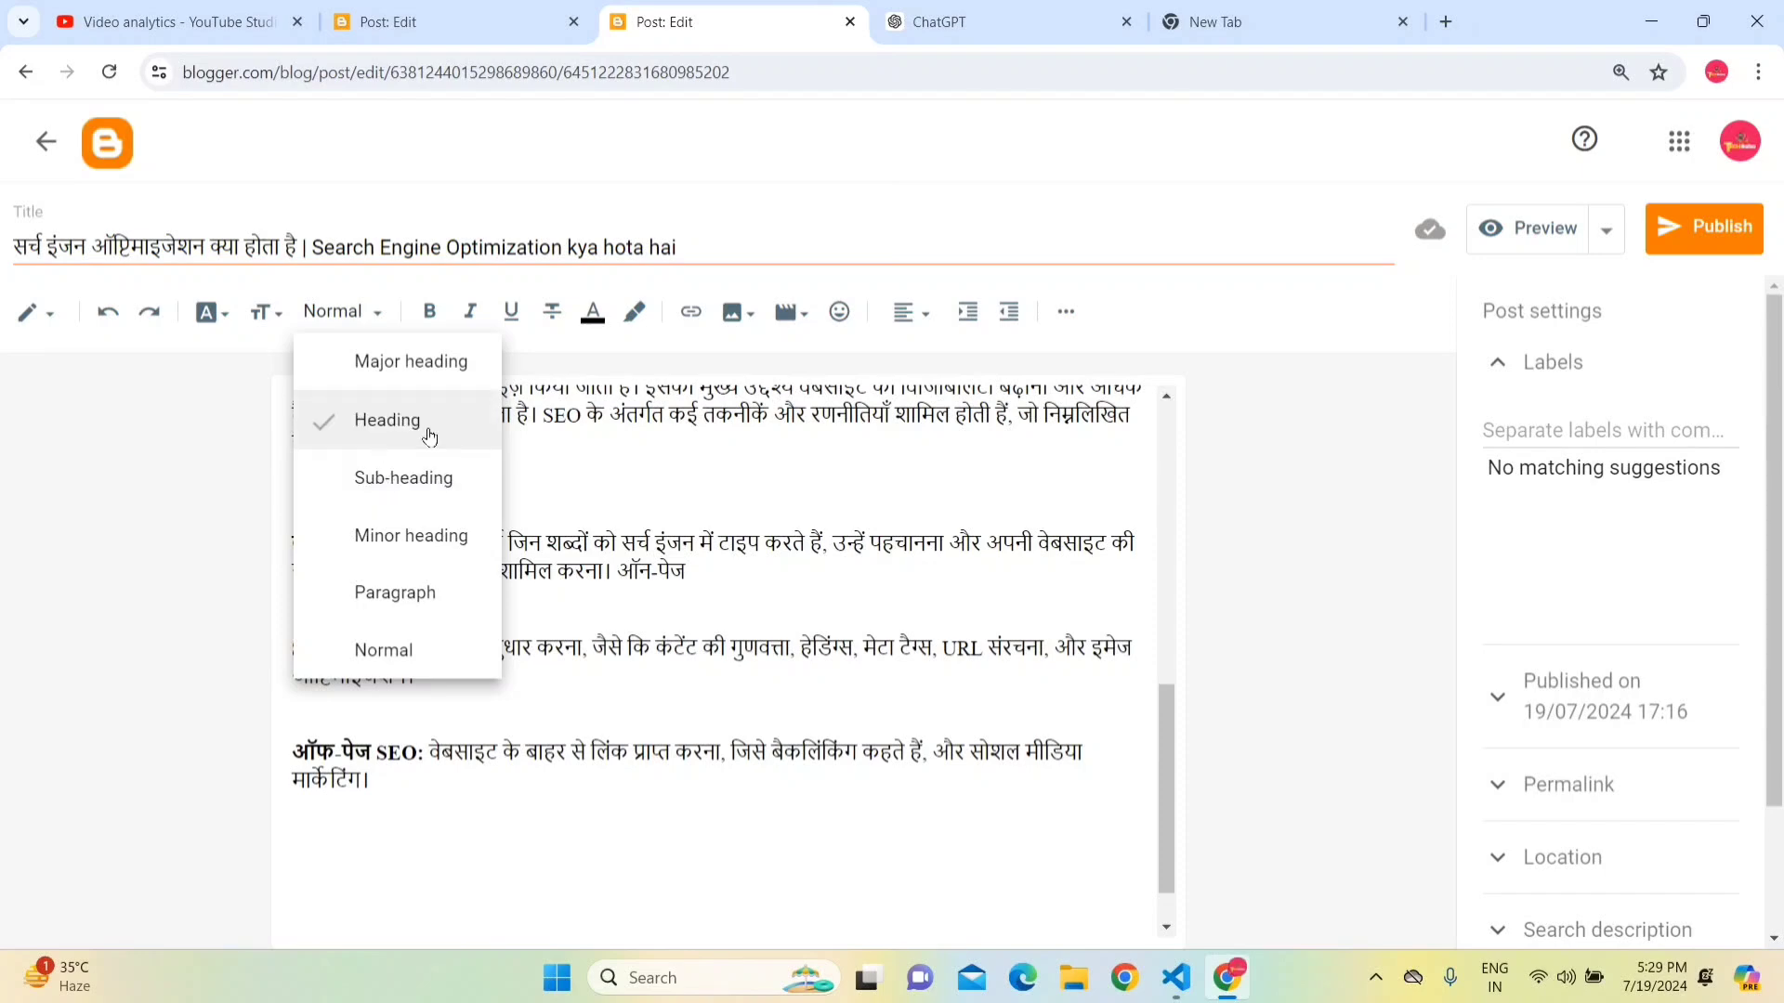
pyautogui.click(420, 481)
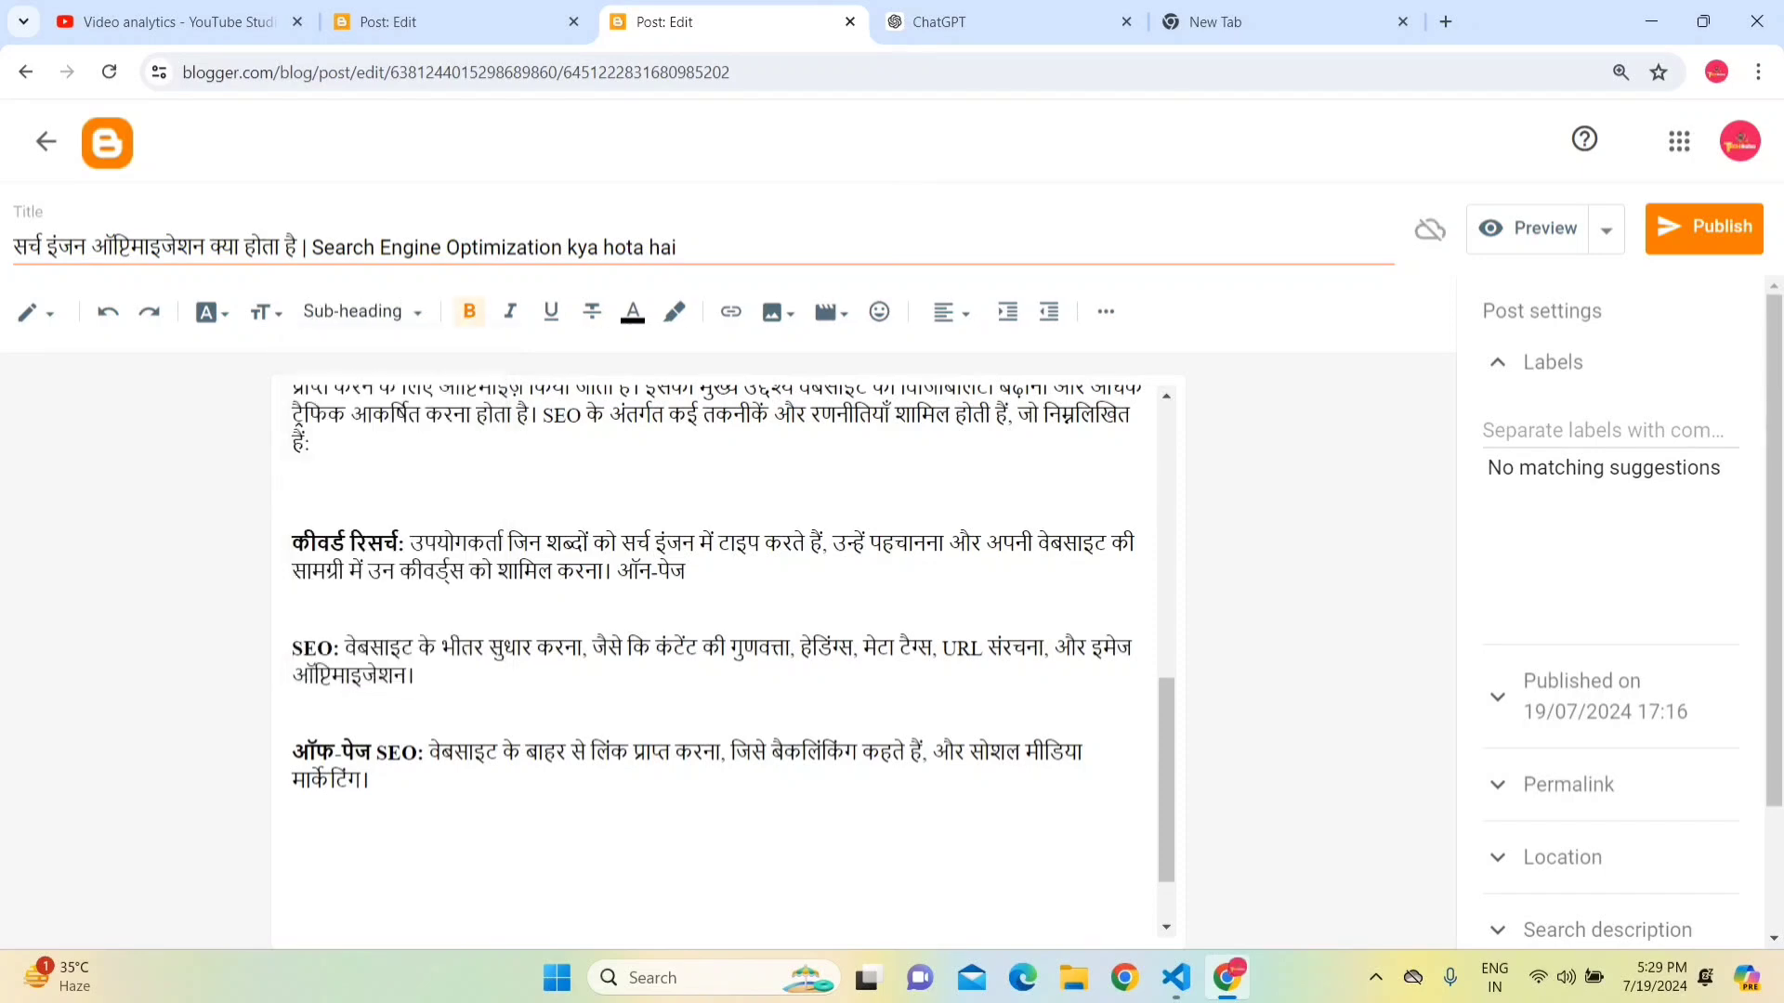
pyautogui.press('Return')
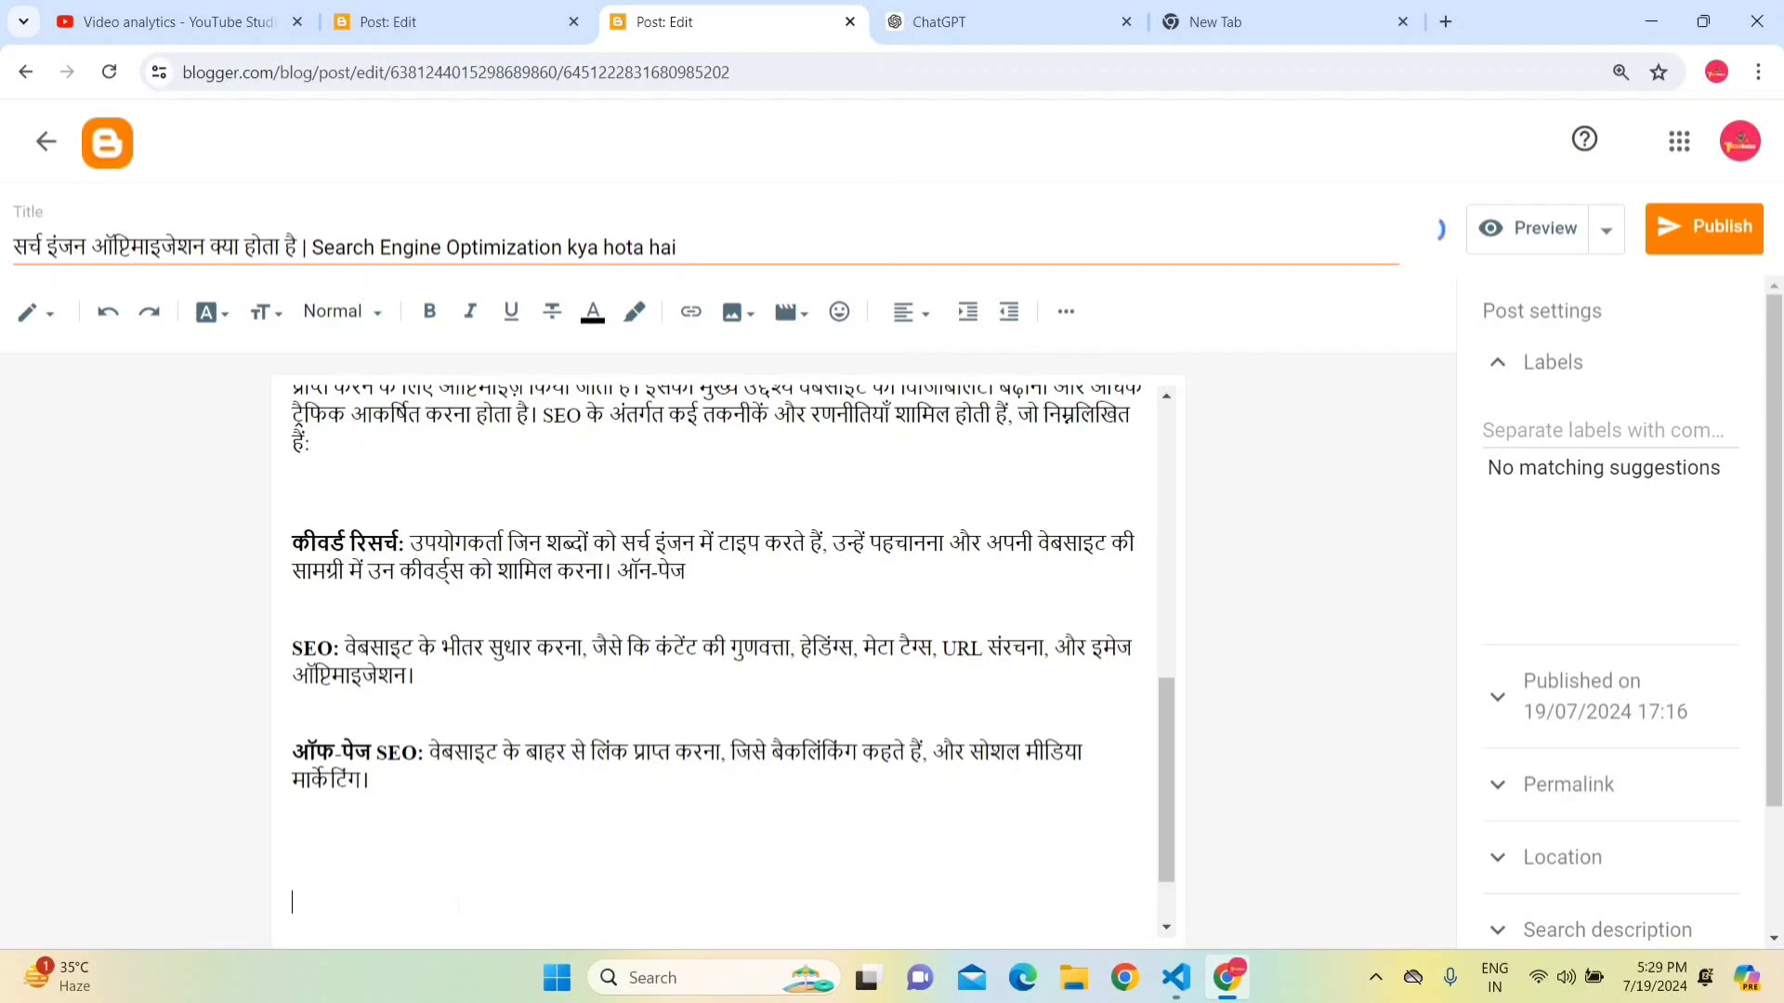
pyautogui.hotkey('ctrl', 'v')
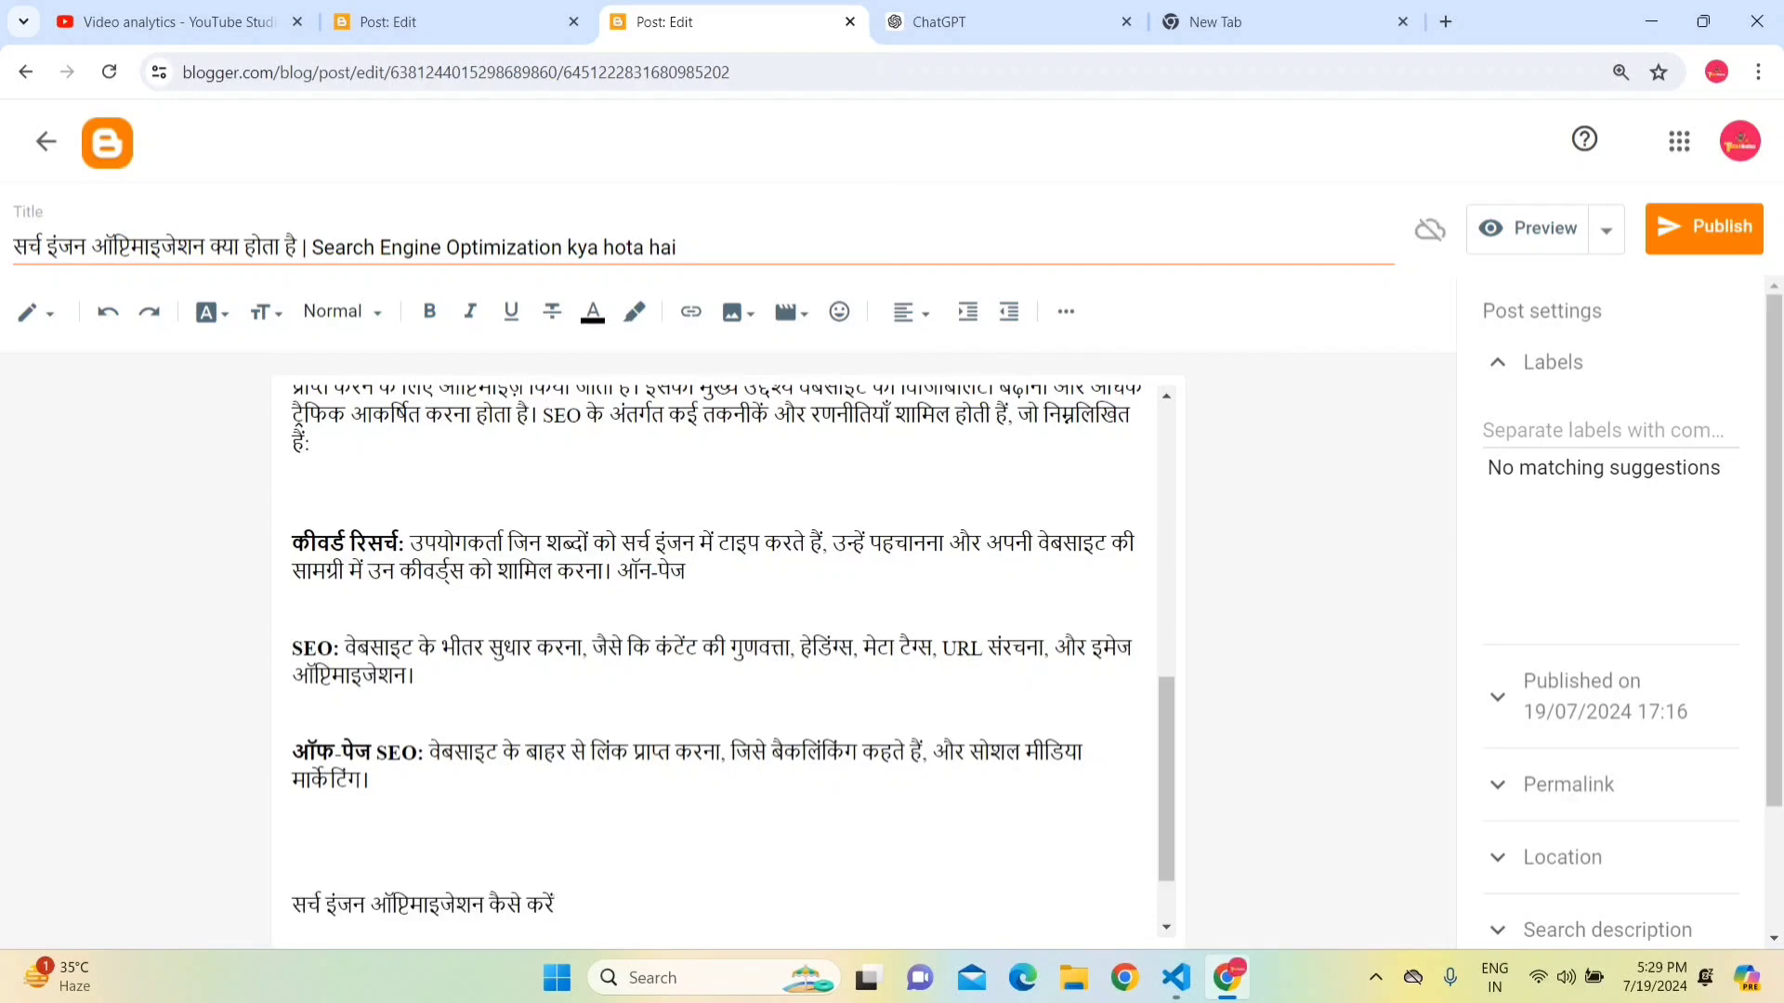
# - Format the pasted line "सर्च इंजन ऑप्टिमाइजेशन कैसे करें" as a Sub-heading and place the cursor on the empty line below it
pyautogui.moveTo(554, 906); pyautogui.dragTo(284, 920)
pyautogui.click(284, 920)
pyautogui.tripleClick(279, 903)
pyautogui.click(353, 316)
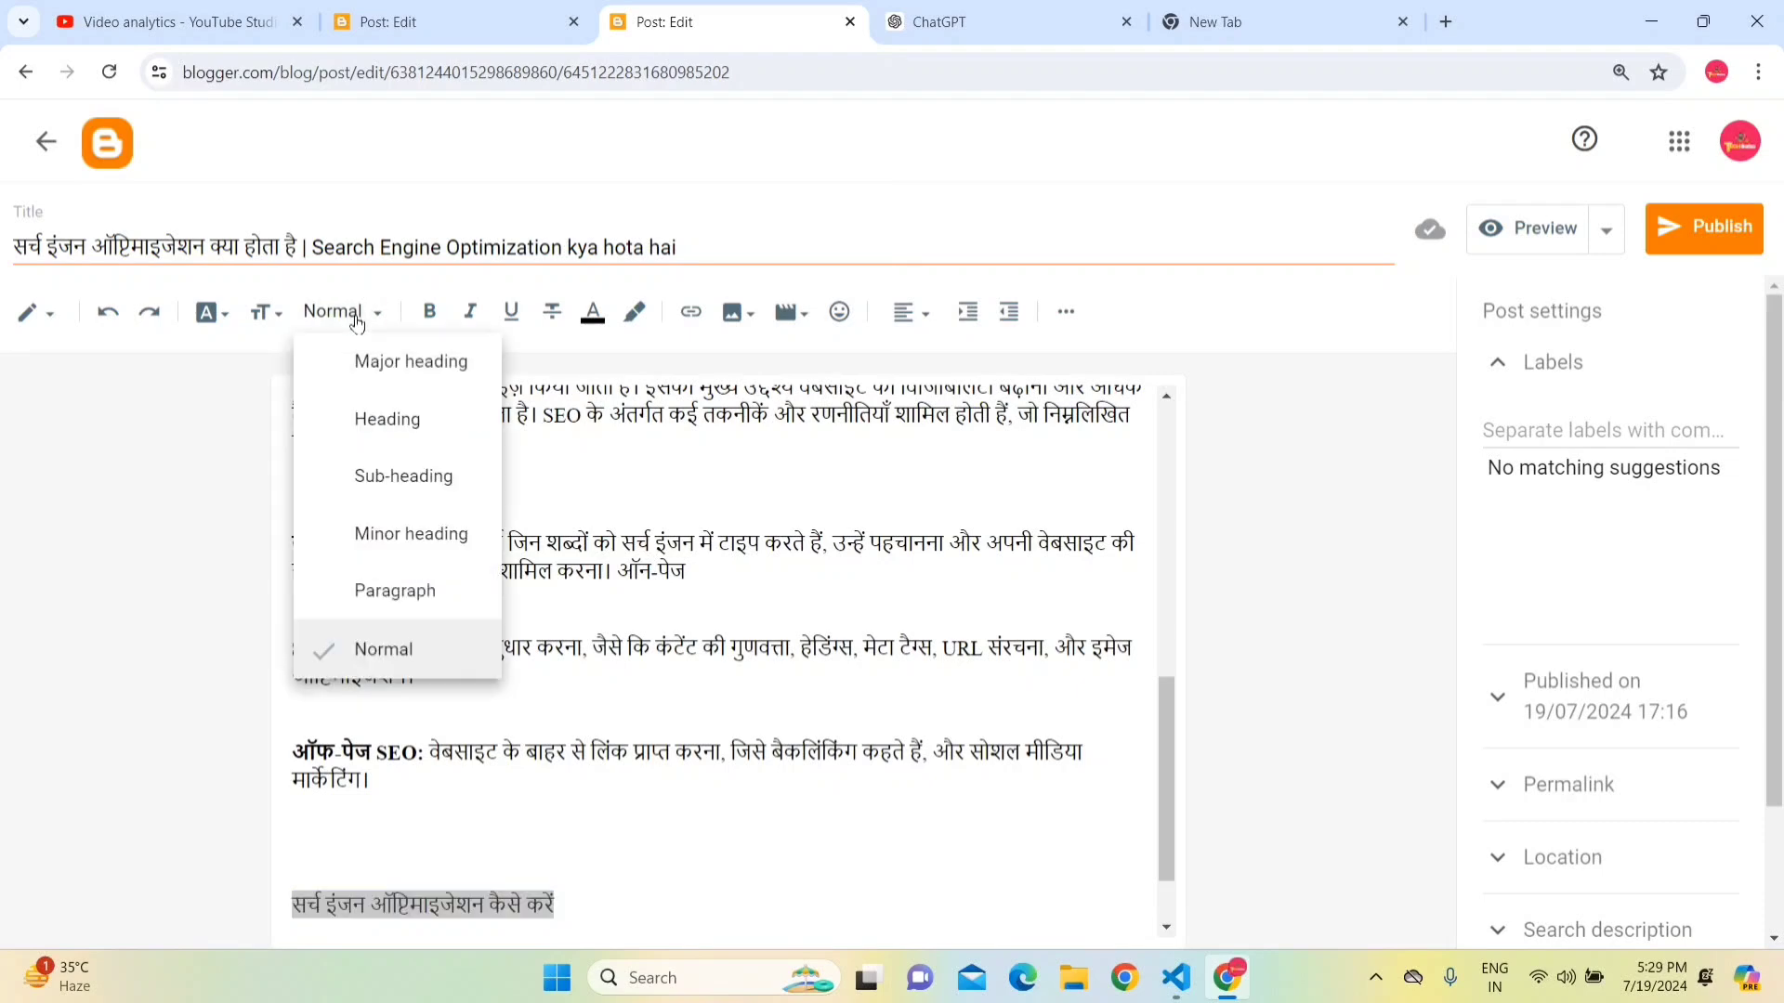
pyautogui.click(390, 497)
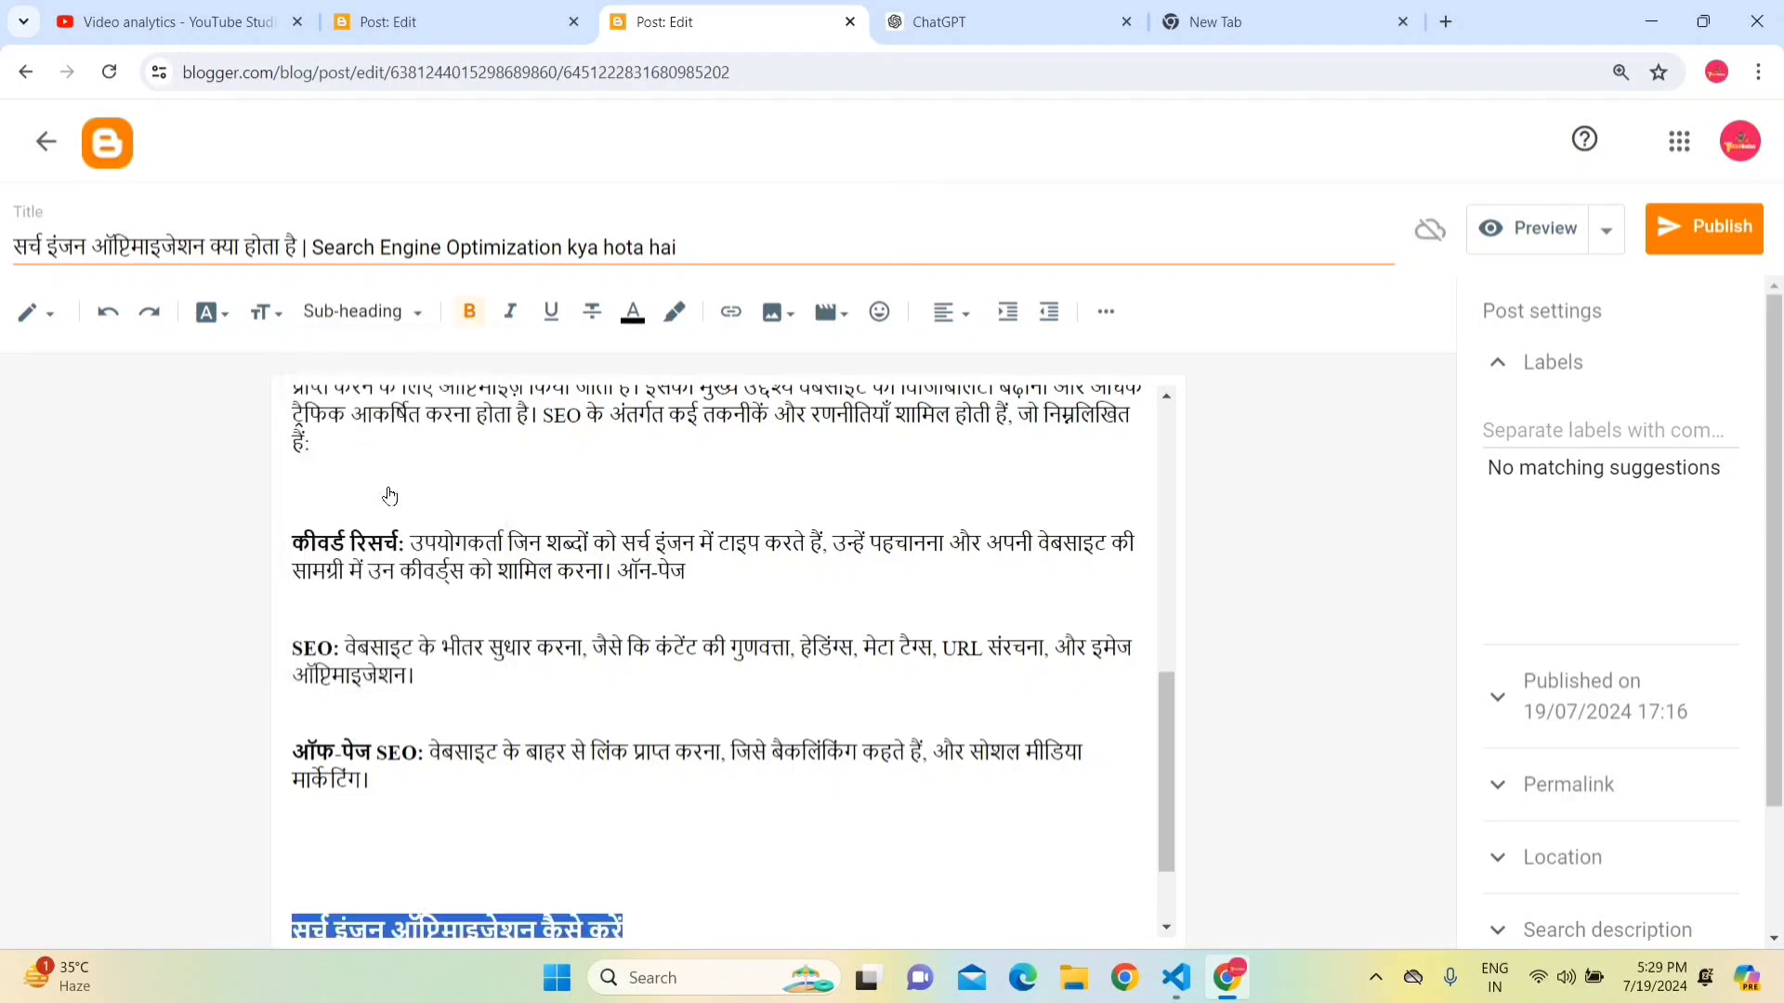
pyautogui.press('Up')
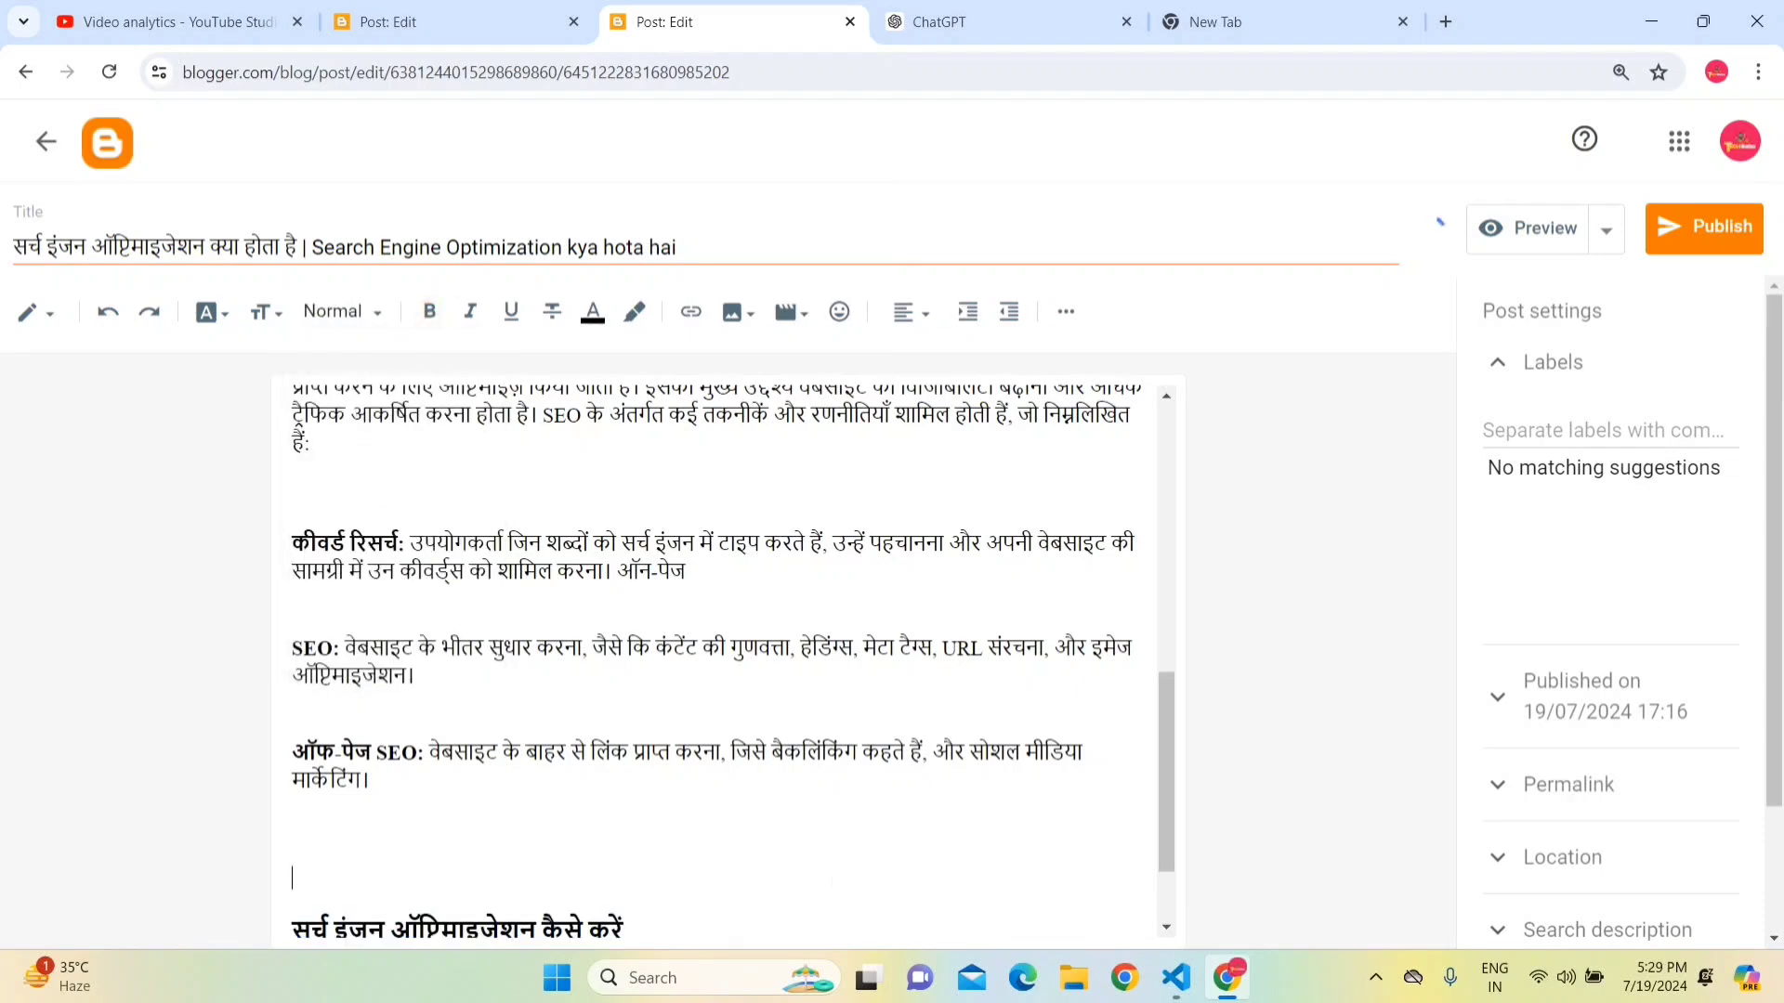
pyautogui.scroll(-1, 725, 651)
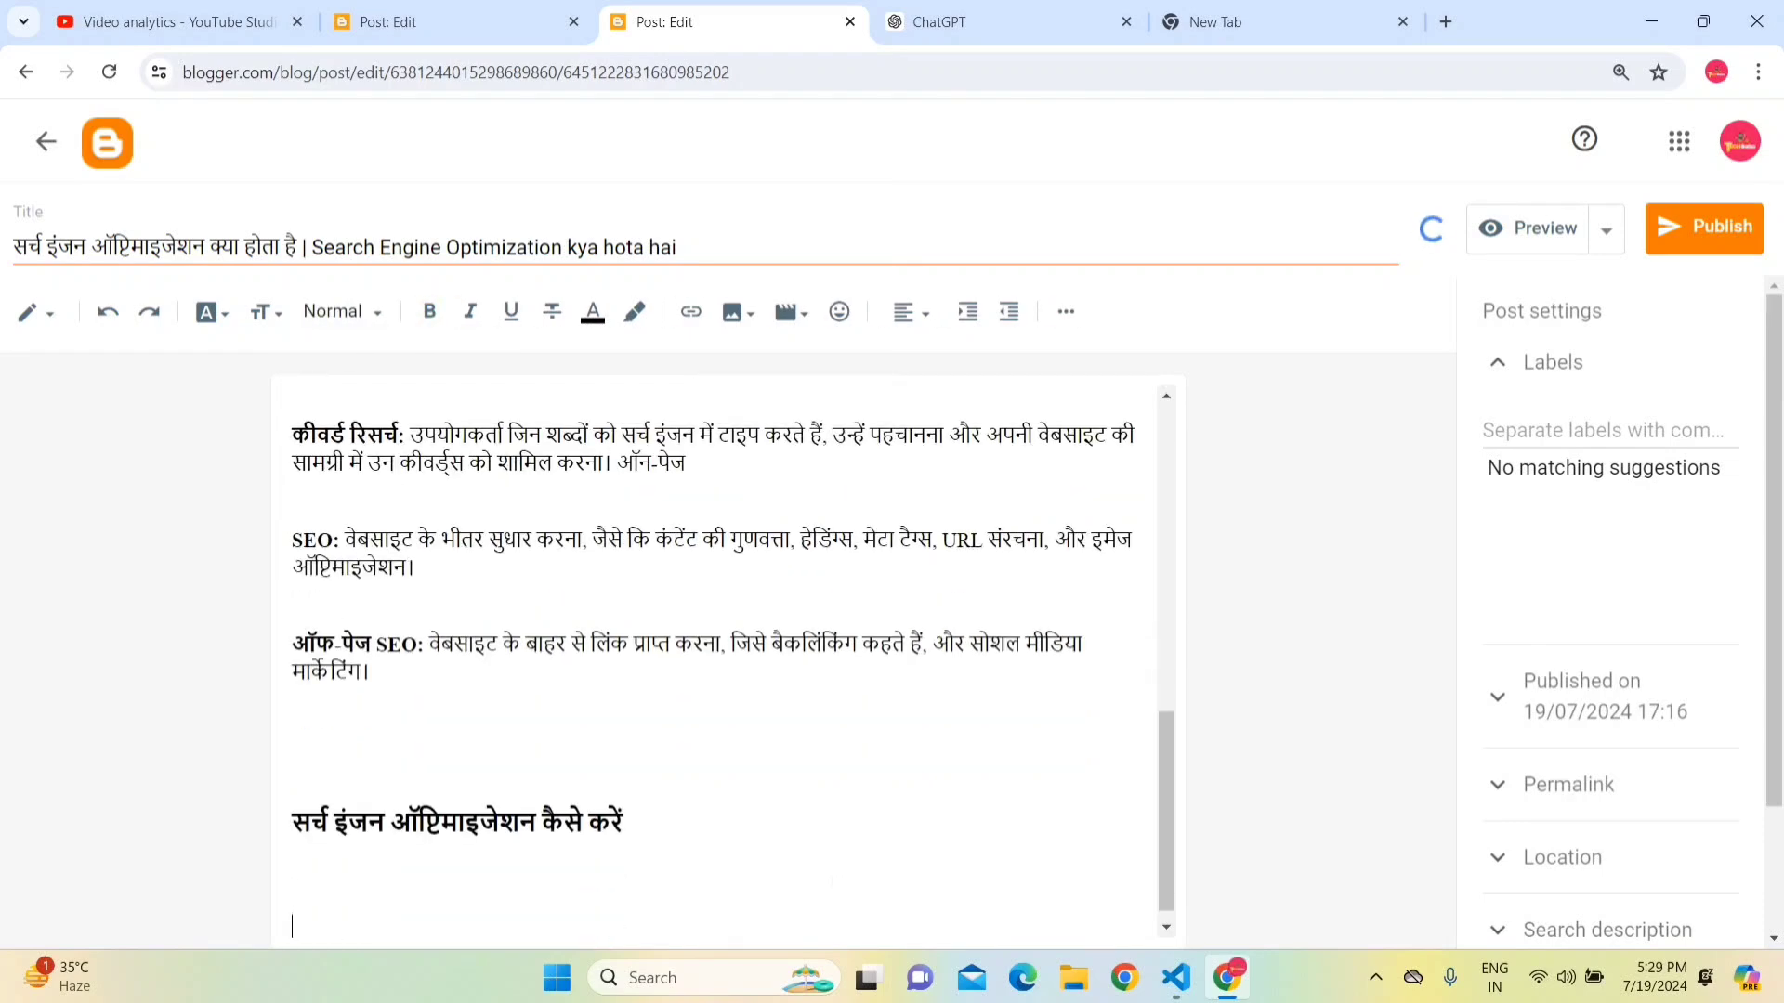
# - Copy the older post's bullet points from "कीवर्ड का इस्तेमाल करे" through "बढ़िया आर्टिकल लिखे"
pyautogui.click(469, 13)
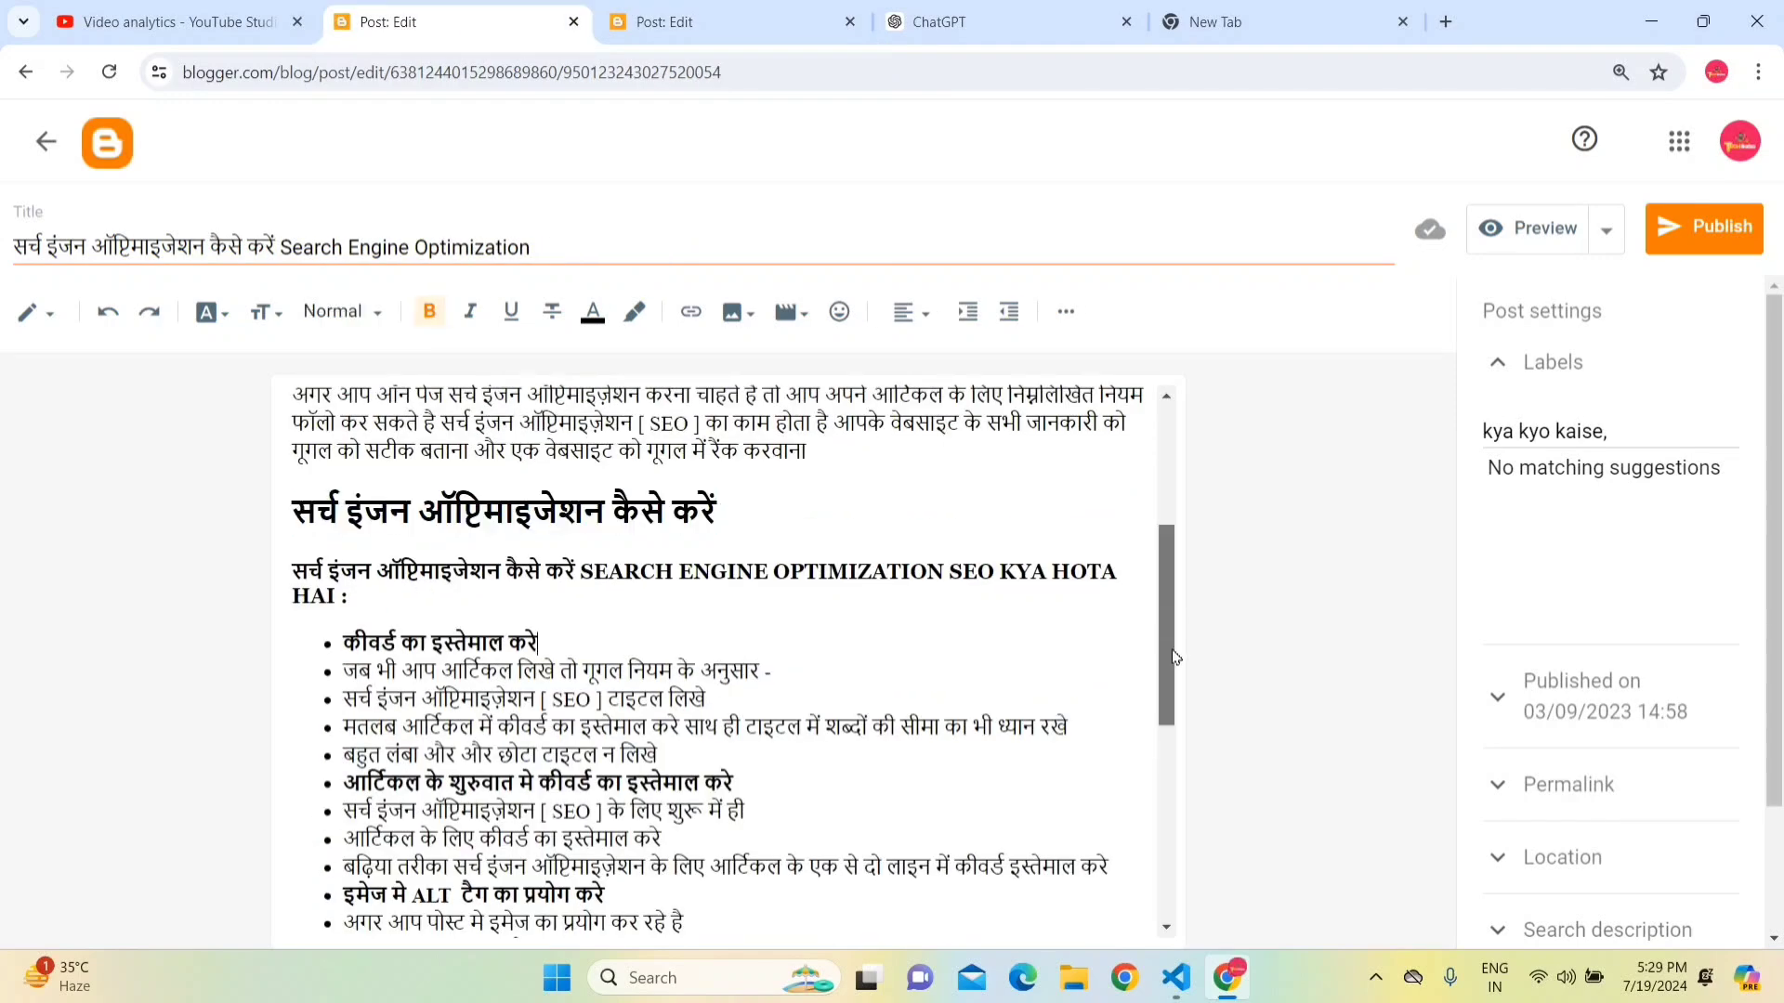
pyautogui.moveTo(1178, 623); pyautogui.dragTo(1175, 709)
pyautogui.hotkey('shift', 'Down')
pyautogui.hotkey('shift', 'Down')
pyautogui.hotkey('shift', 'Down')
pyautogui.hotkey('shift', 'Down')
pyautogui.hotkey('shift', 'Down')
pyautogui.hotkey('shift', 'Down')
pyautogui.hotkey('shift', 'Down')
pyautogui.hotkey('shift', 'Down')
pyautogui.hotkey('shift', 'Down')
pyautogui.hotkey('shift', 'Down')
pyautogui.hotkey('shift', 'Down')
pyautogui.hotkey('shift', 'Down')
pyautogui.hotkey('shift', 'Down')
pyautogui.hotkey('shift', 'Down')
pyautogui.hotkey('shift', 'Down')
pyautogui.hotkey('shift', 'Down')
pyautogui.hotkey('shift', 'Down')
pyautogui.hotkey('shift', 'Down')
pyautogui.hotkey('shift', 'Down')
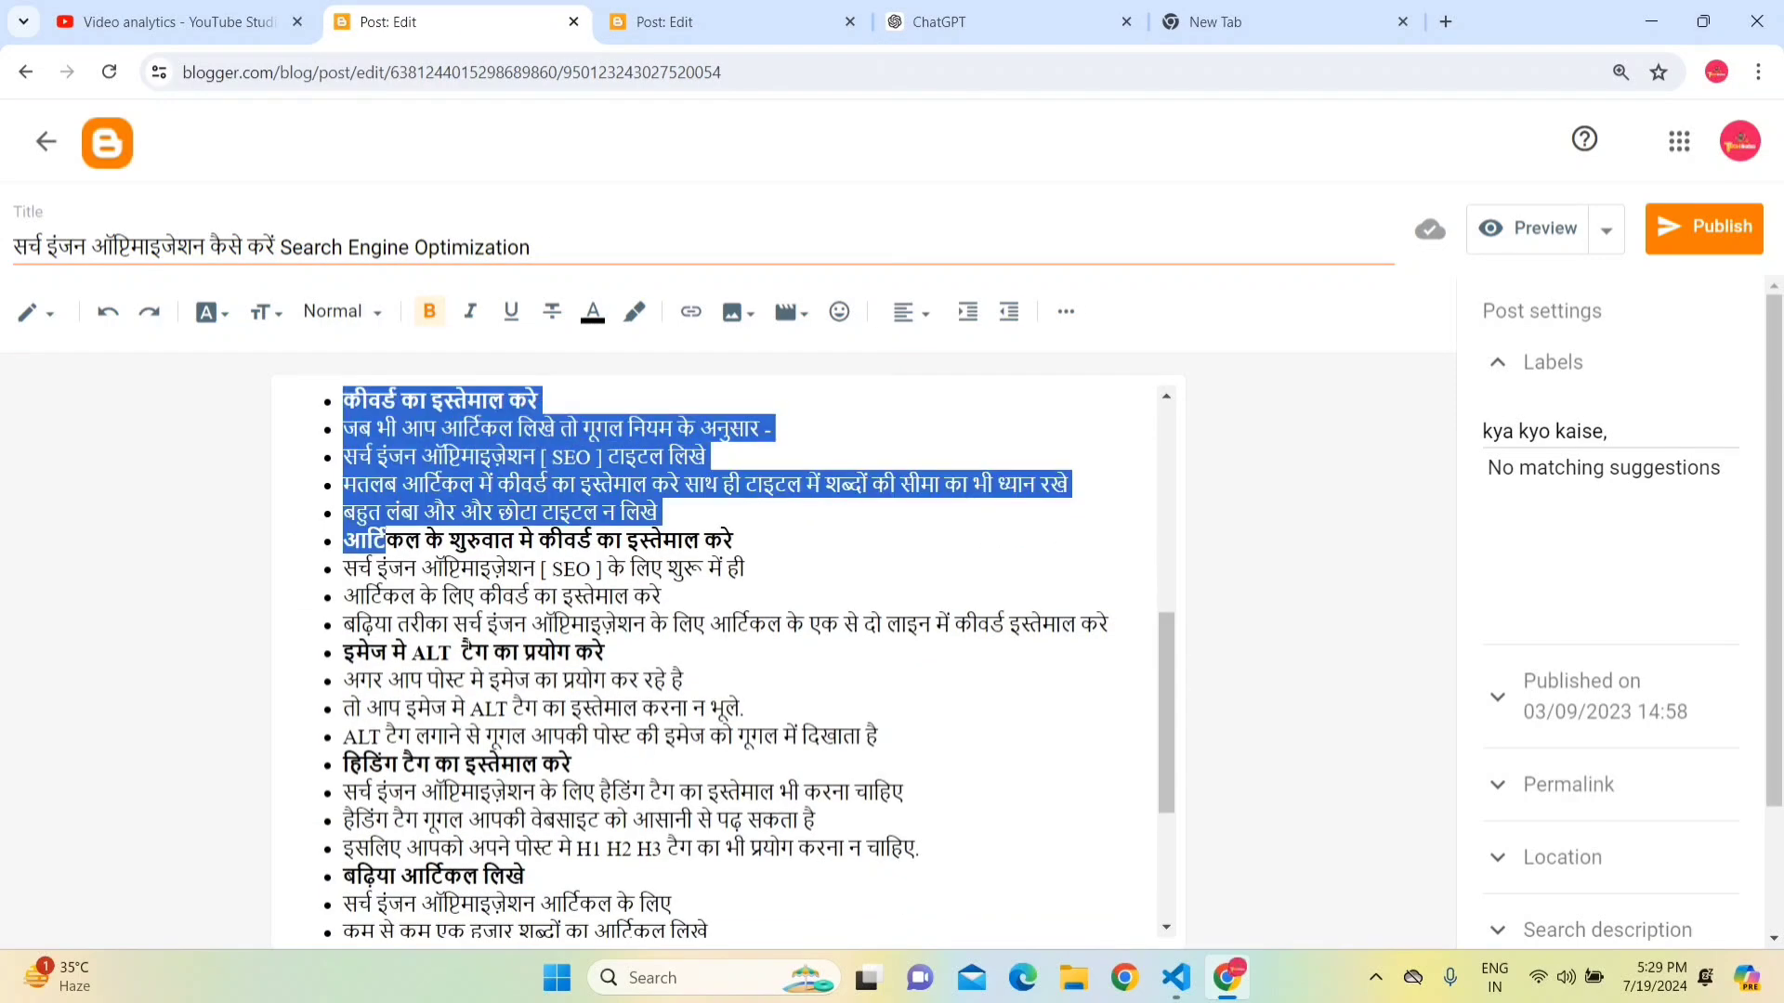
pyautogui.hotkey('shift', 'Up')
pyautogui.hotkey('ctrl', 'c')
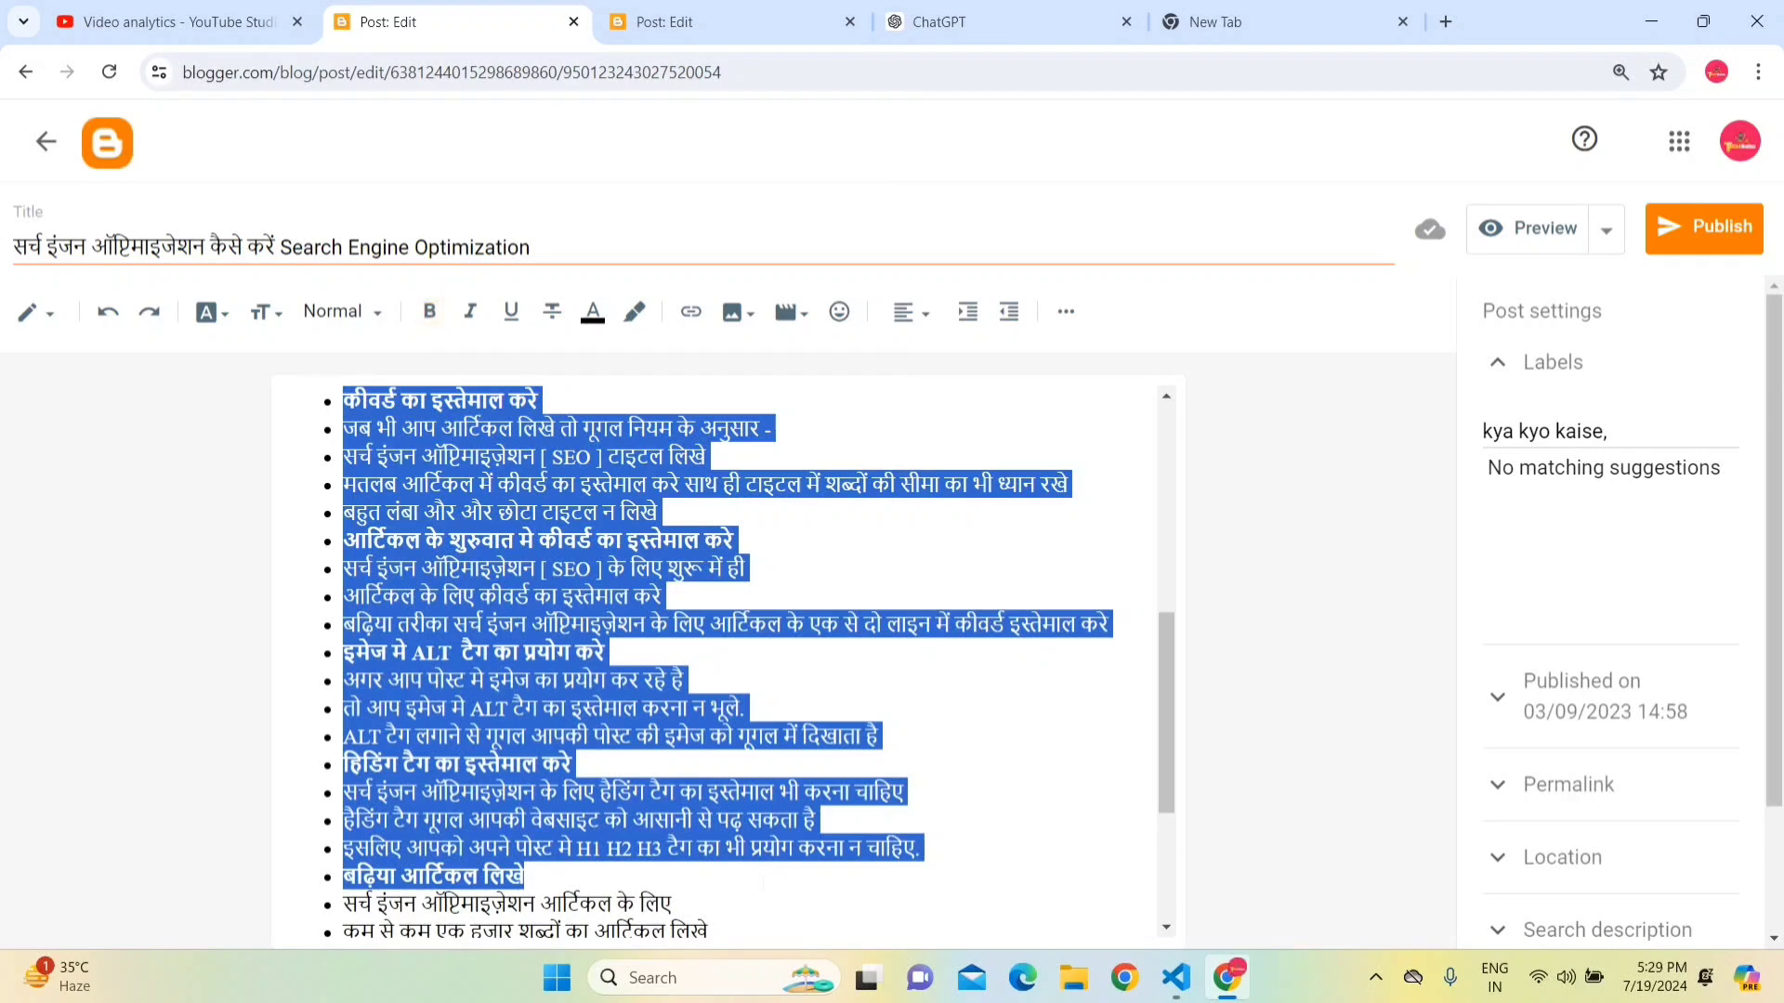
# - Strip the copied bullet points to plain text in the address field and paste them below the new post's "सर्च इंजन ऑप्टिमाइजेशन कैसे करें" sub-heading
pyautogui.click(804, 13)
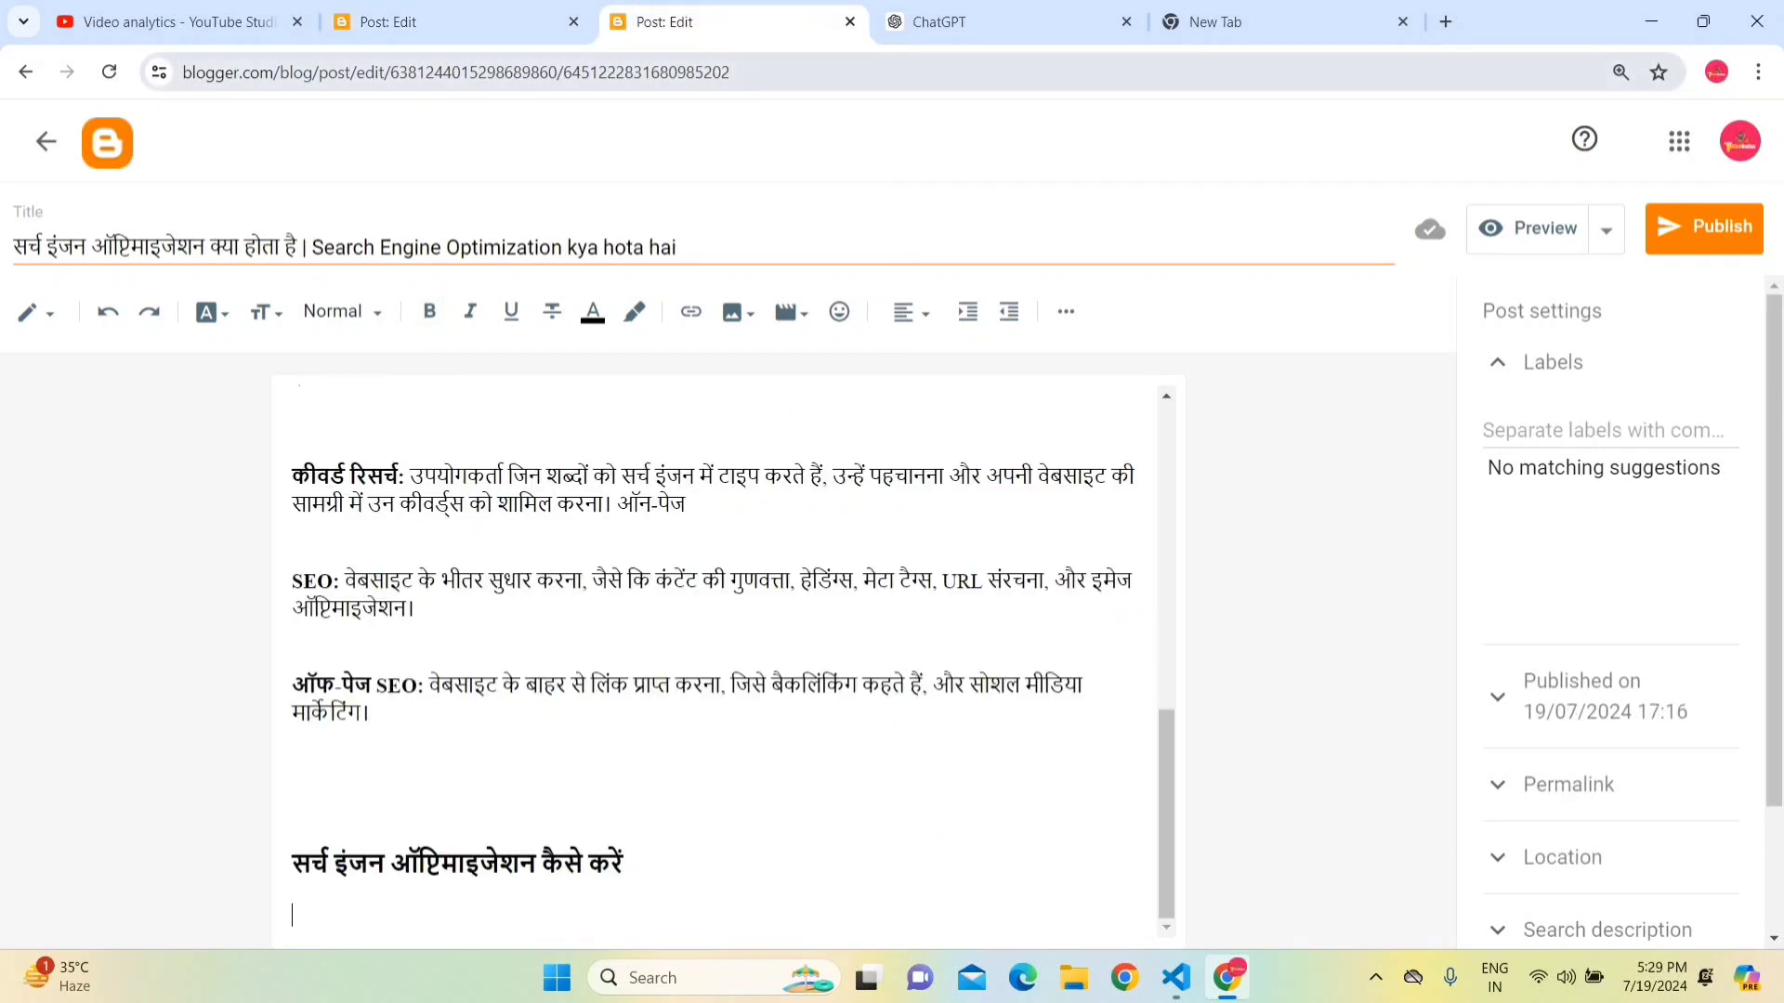
pyautogui.hotkey('ctrl', 'l')
pyautogui.hotkey('ctrl', 'v')
pyautogui.hotkey('ctrl', 'a')
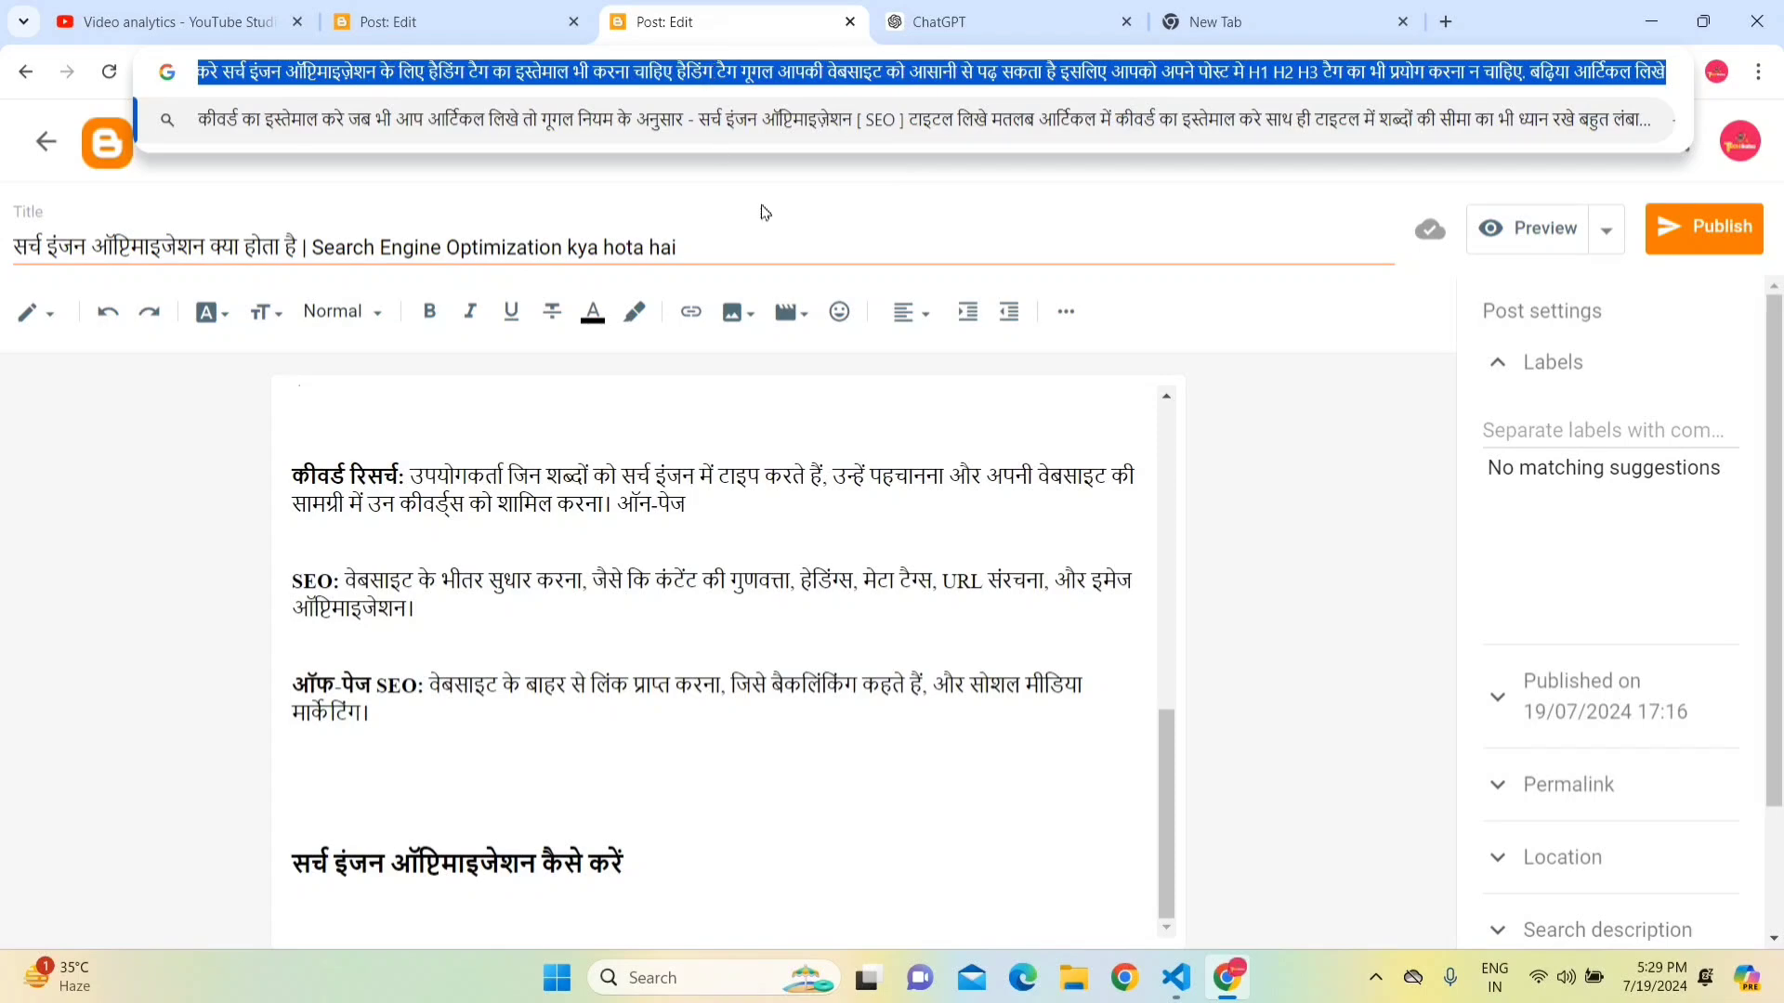
pyautogui.click(291, 912)
pyautogui.hotkey('ctrl', 'v')
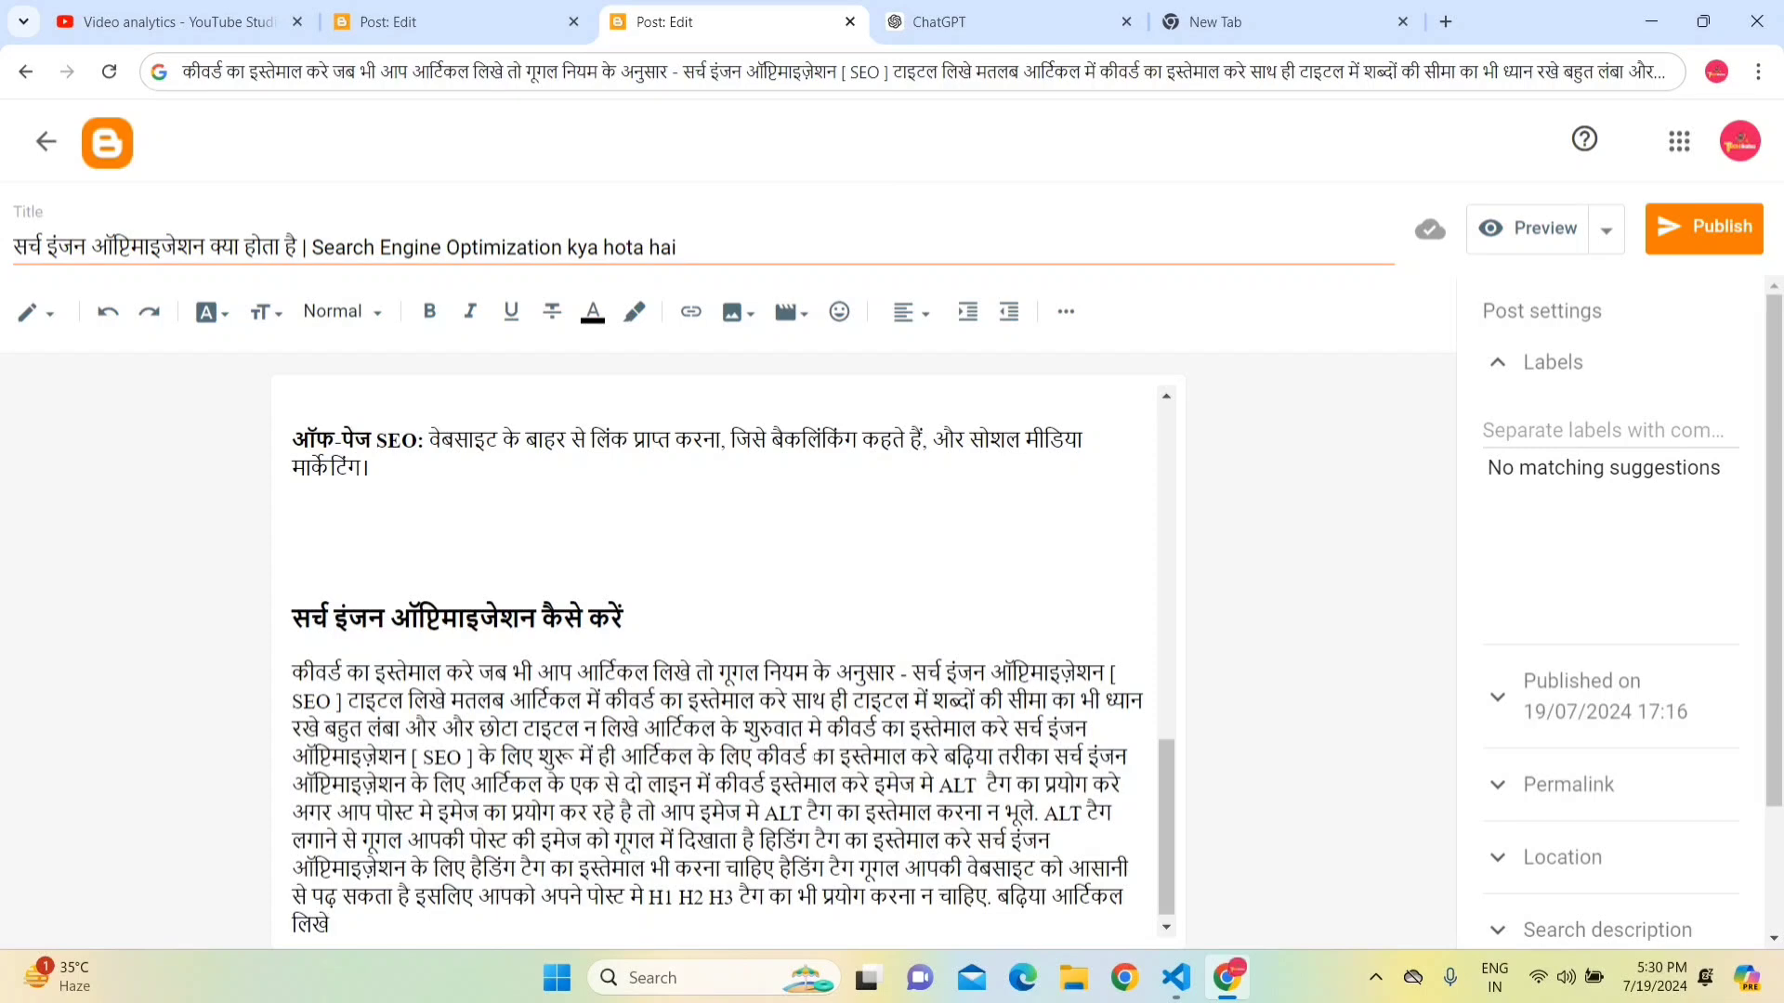
pyautogui.scroll(-1, 724, 678)
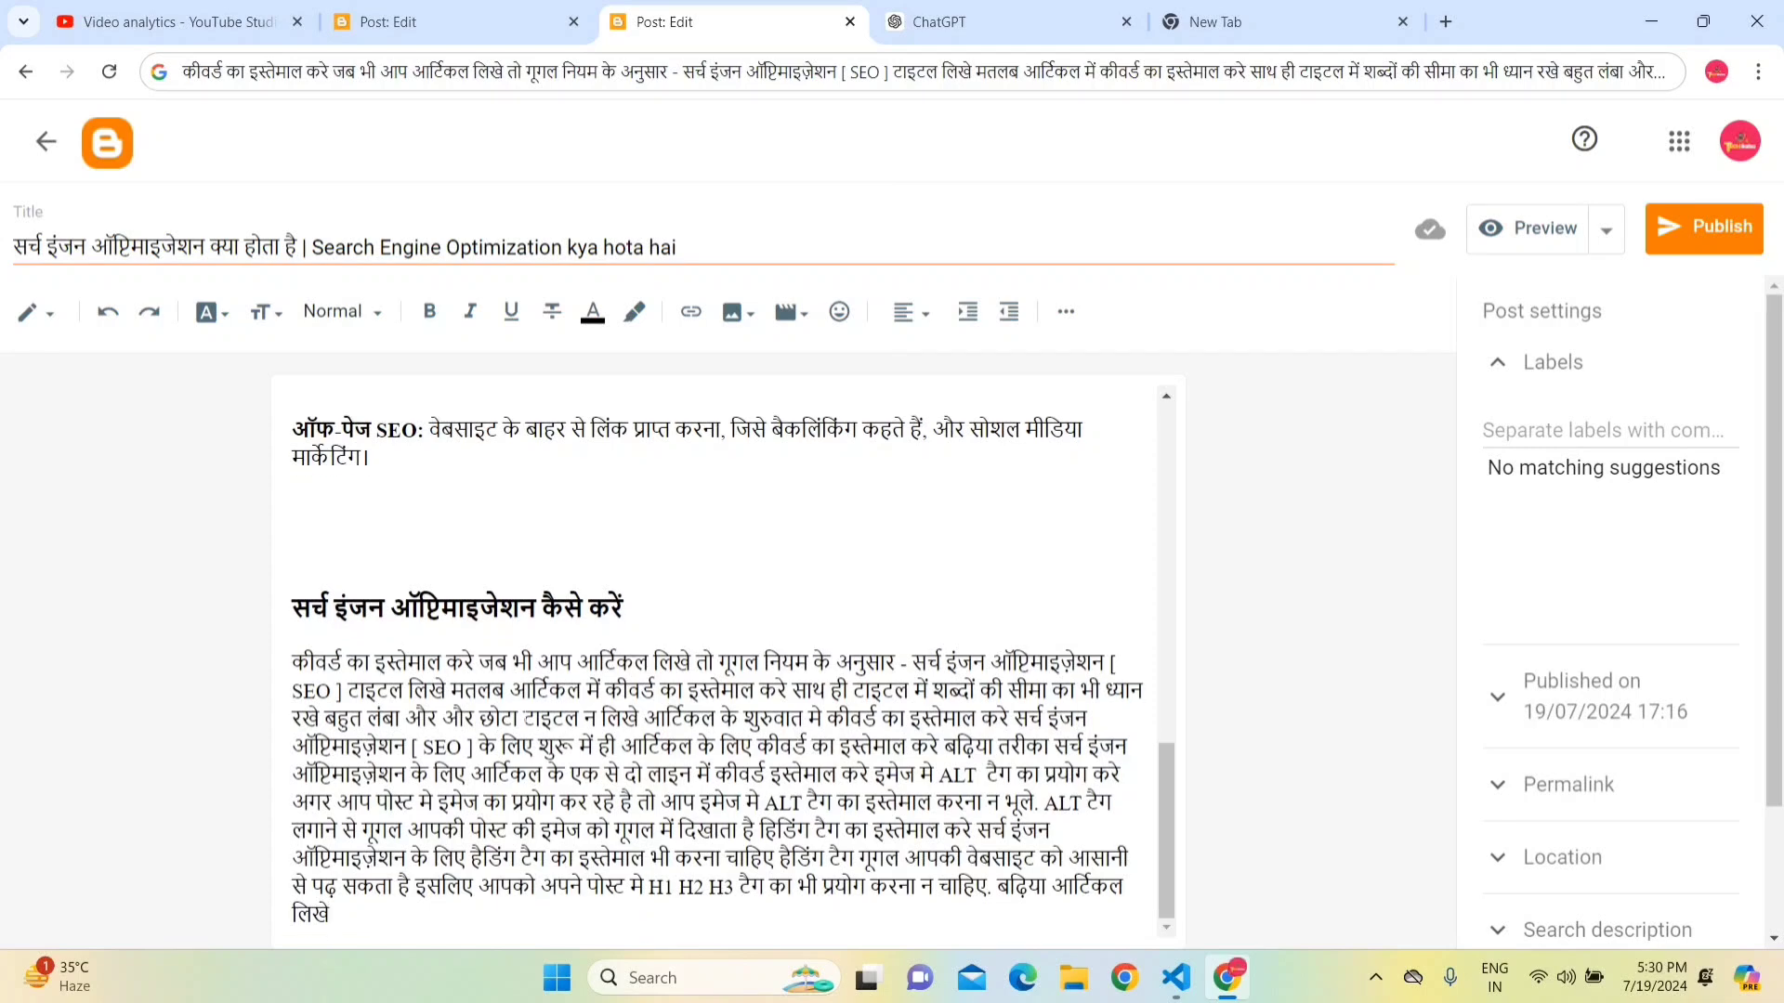
pyautogui.moveTo(493, 662); pyautogui.dragTo(330, 916)
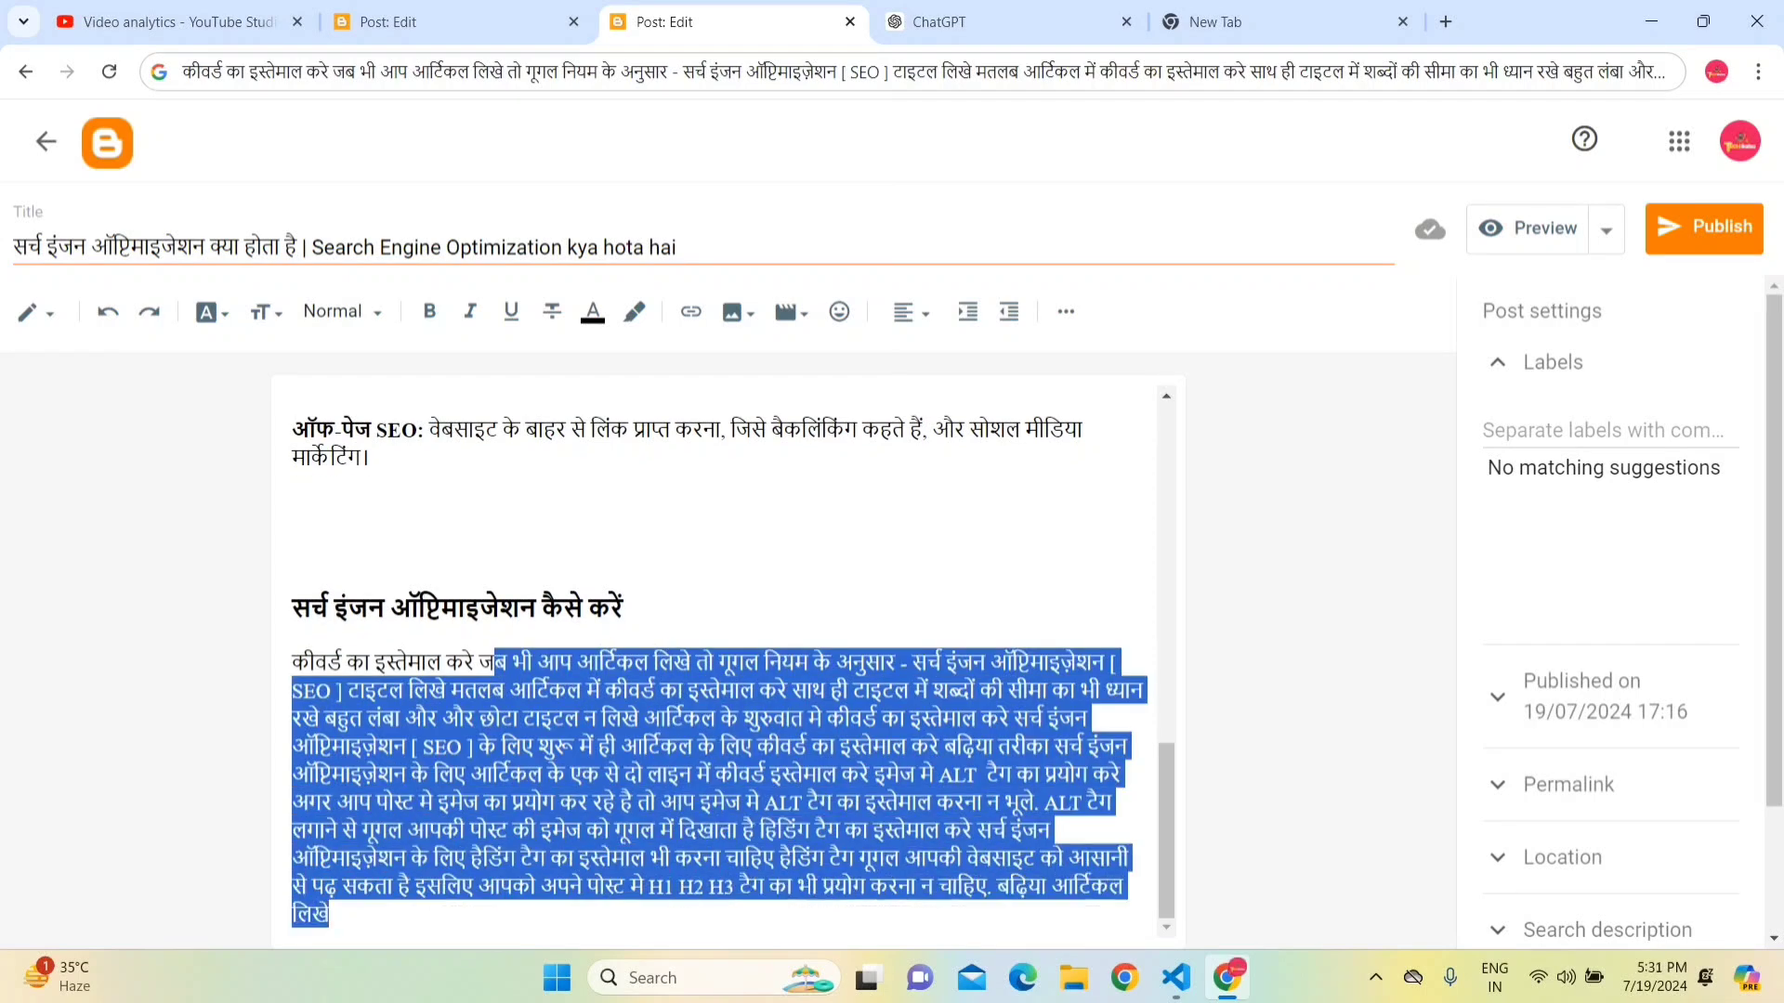
pyautogui.moveTo(507, 661); pyautogui.dragTo(692, 887)
pyautogui.click(692, 888)
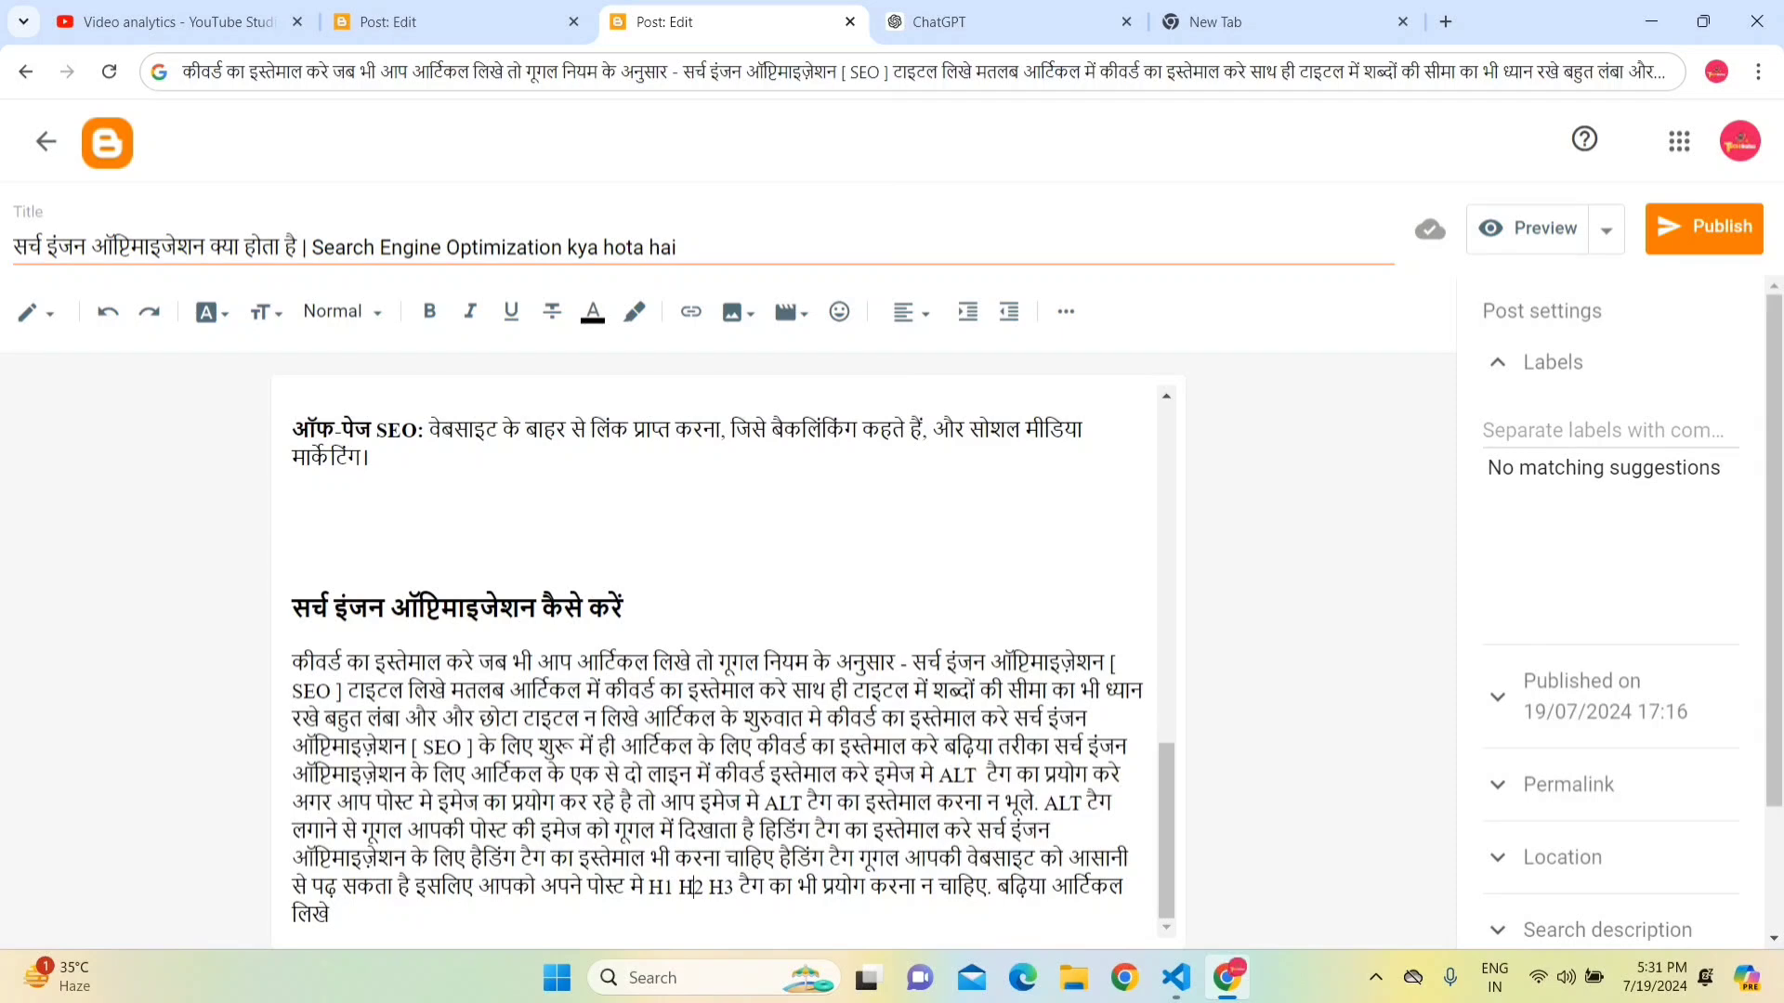
# - Break the pasted text before "आर्टिकल के शुरुवात मे" so it starts its own paragraph with blank lines above
pyautogui.press('BackSpace')
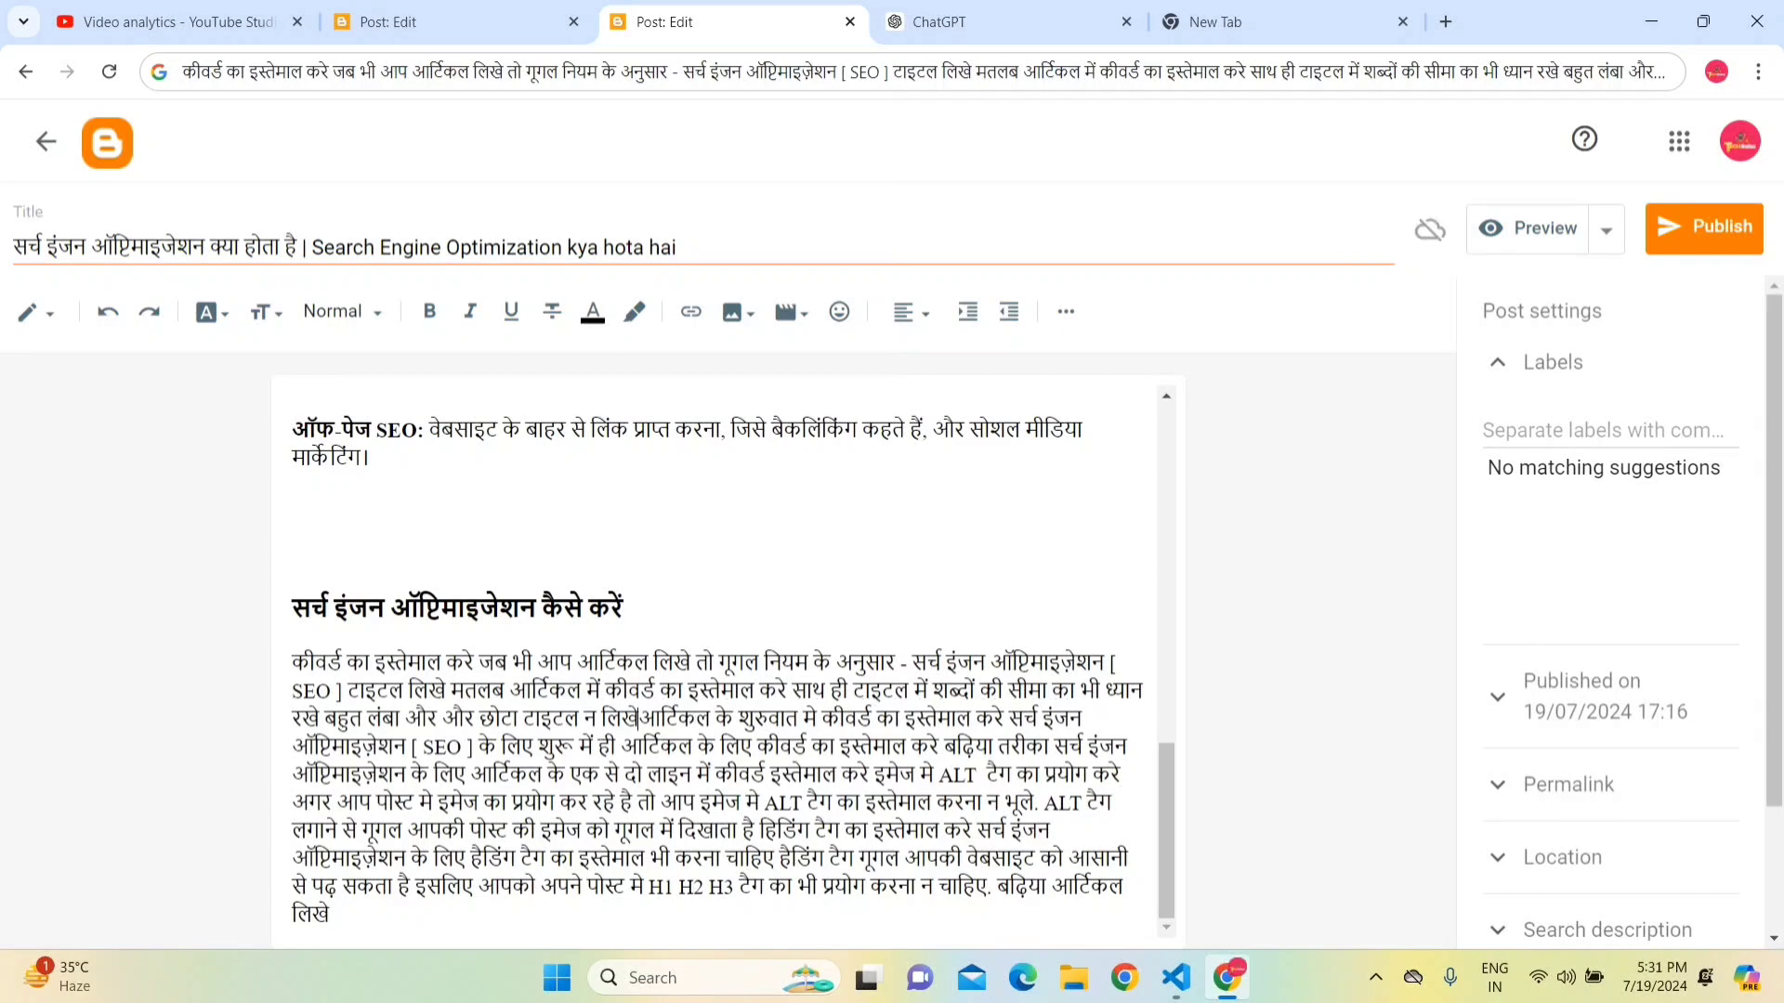
pyautogui.press('Return')
pyautogui.press('Return')
pyautogui.press('Return')
pyautogui.press('Return')
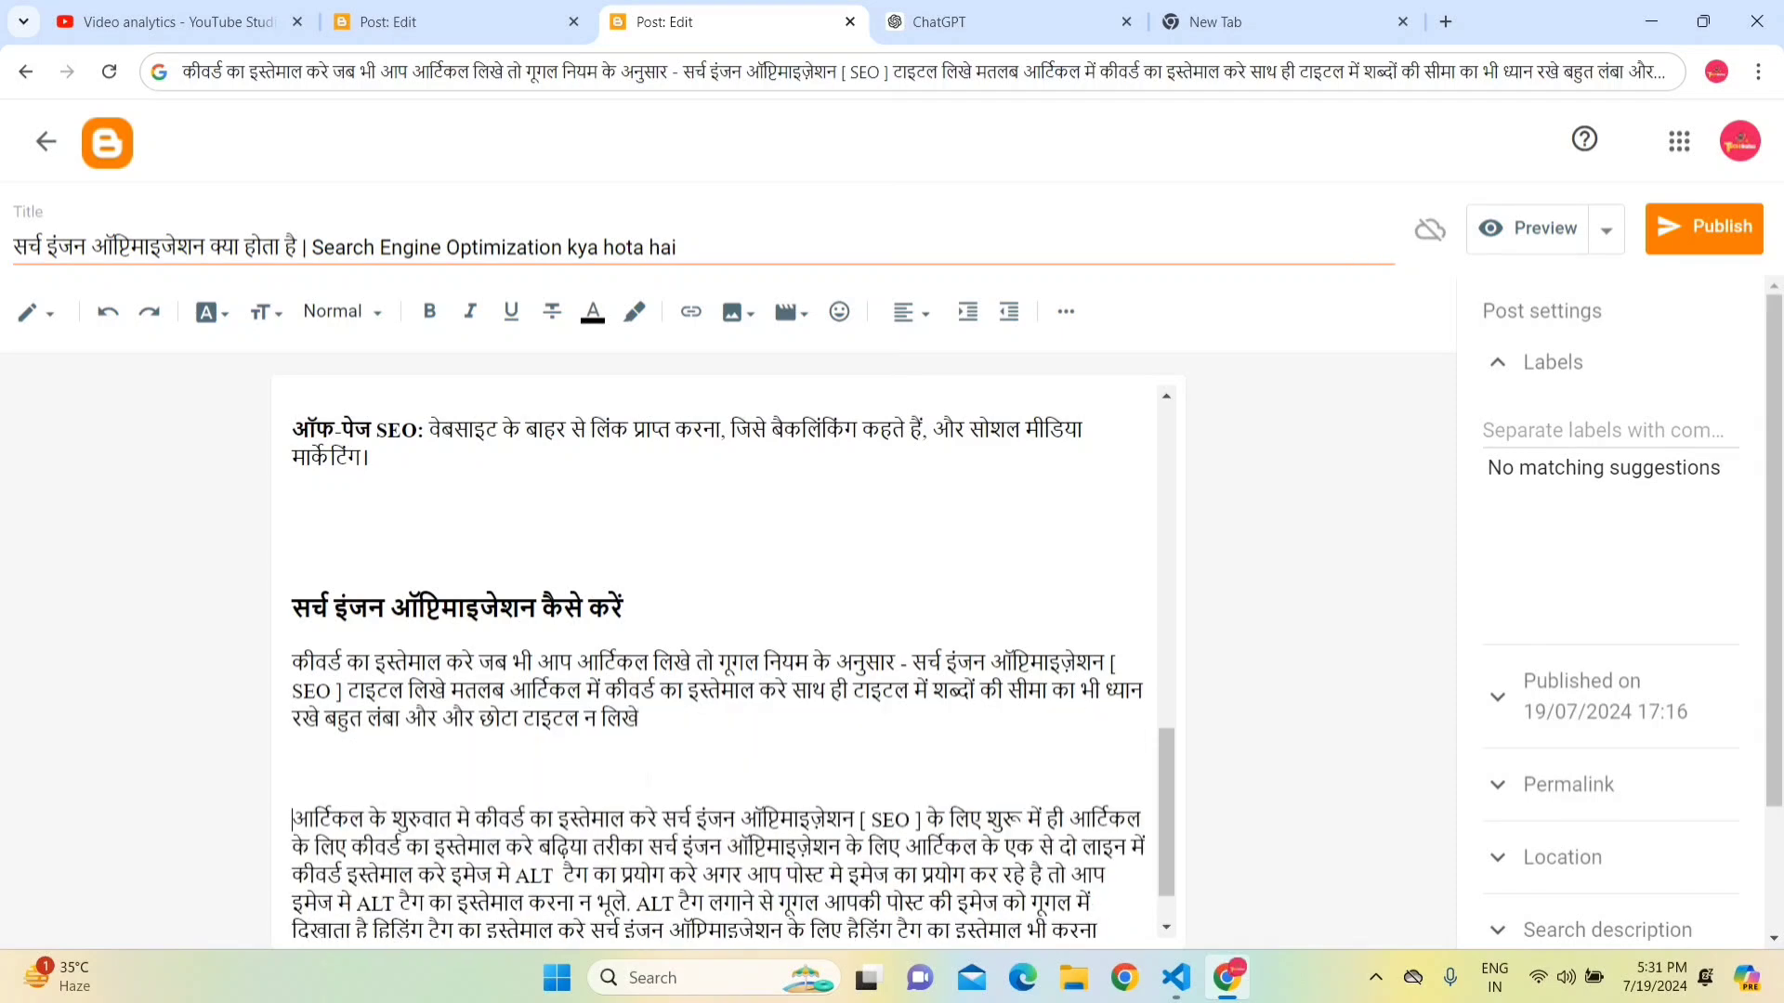
# - Break the text after "ALT टैग का प्रयोग करे" so "अगर आप पोस्ट मे" starts a separate paragraph with blank lines above
pyautogui.scroll(-1, 1168, 767)
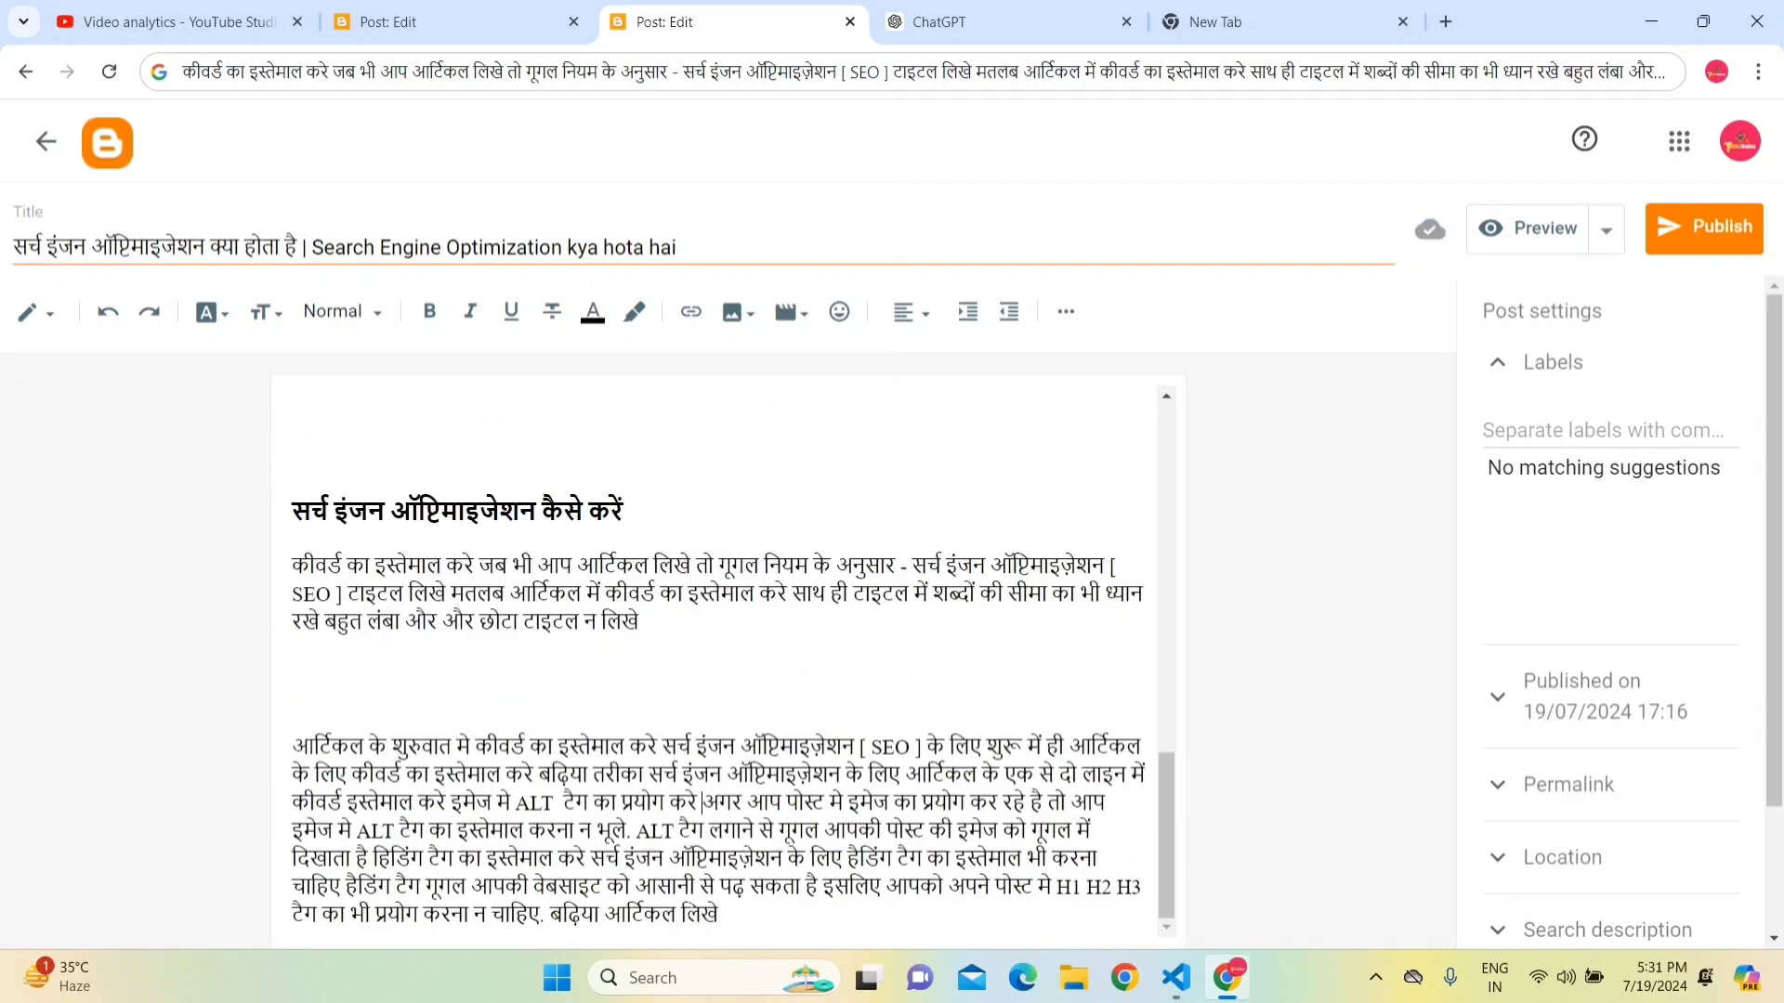
pyautogui.press('Return')
pyautogui.press('Return')
pyautogui.press('Return')
pyautogui.press('Return')
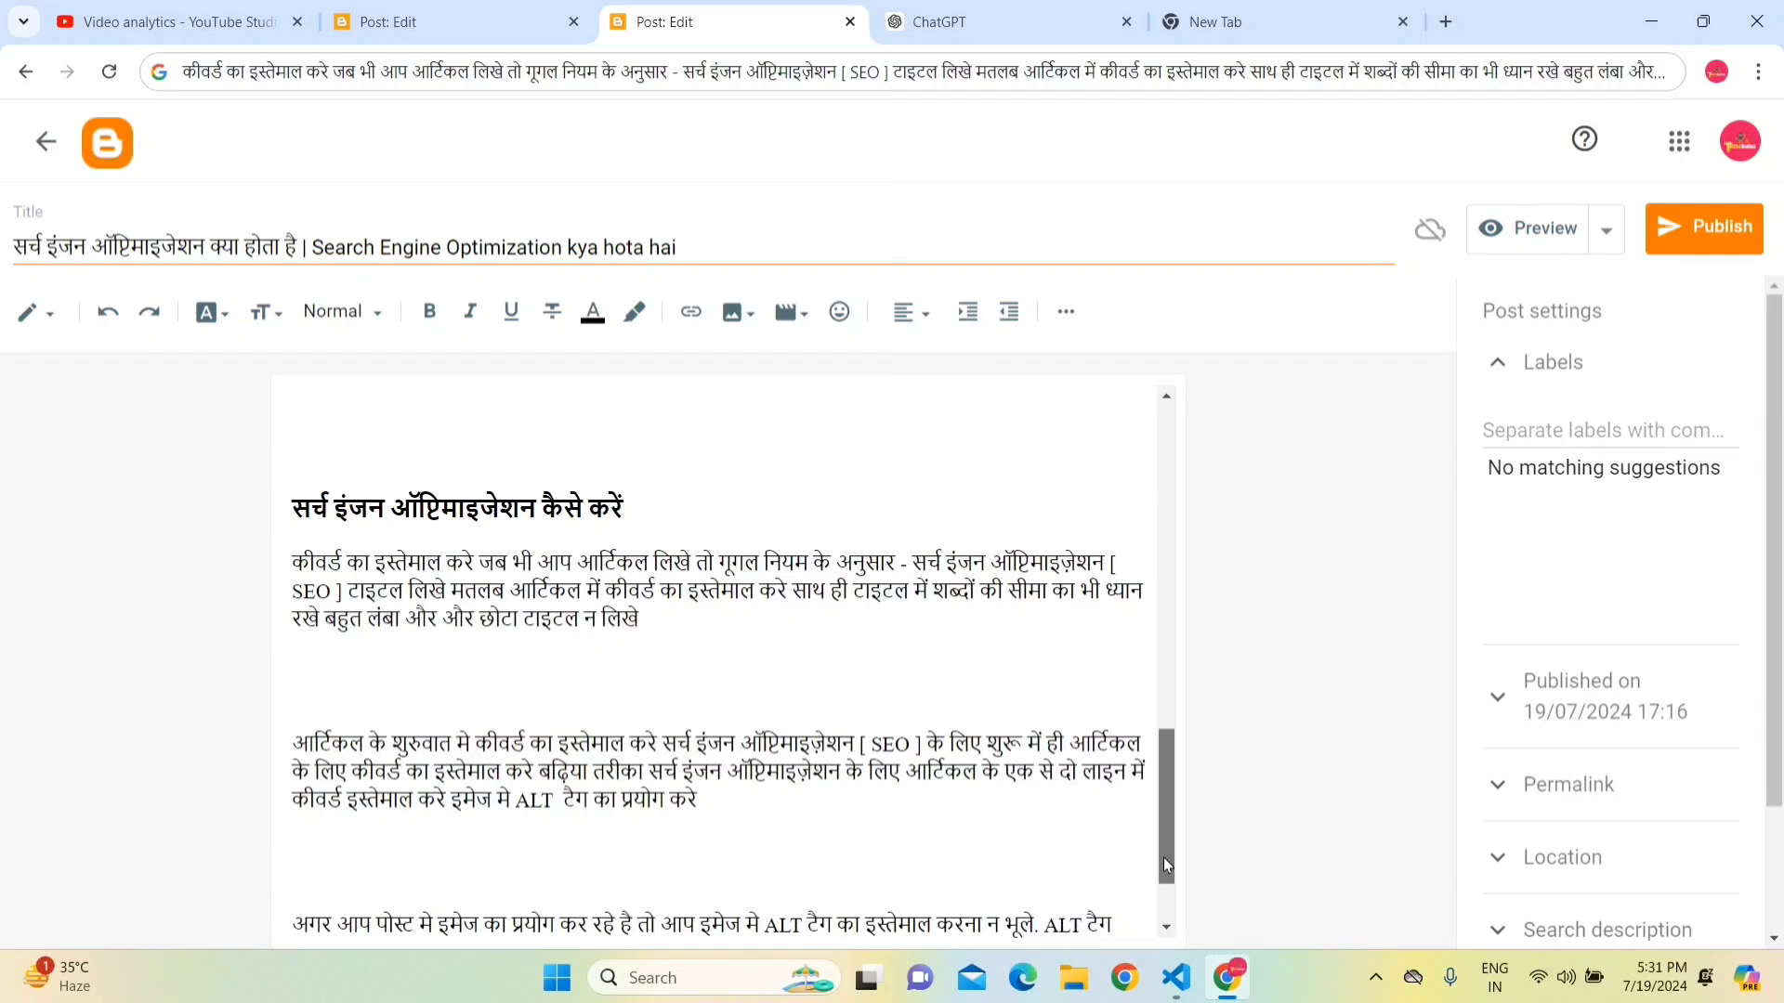
# - Split off the text from "हिडिंग टैग का इस्तेमाल करे" into its own paragraph with blank lines above
pyautogui.scroll(-1, 1164, 857)
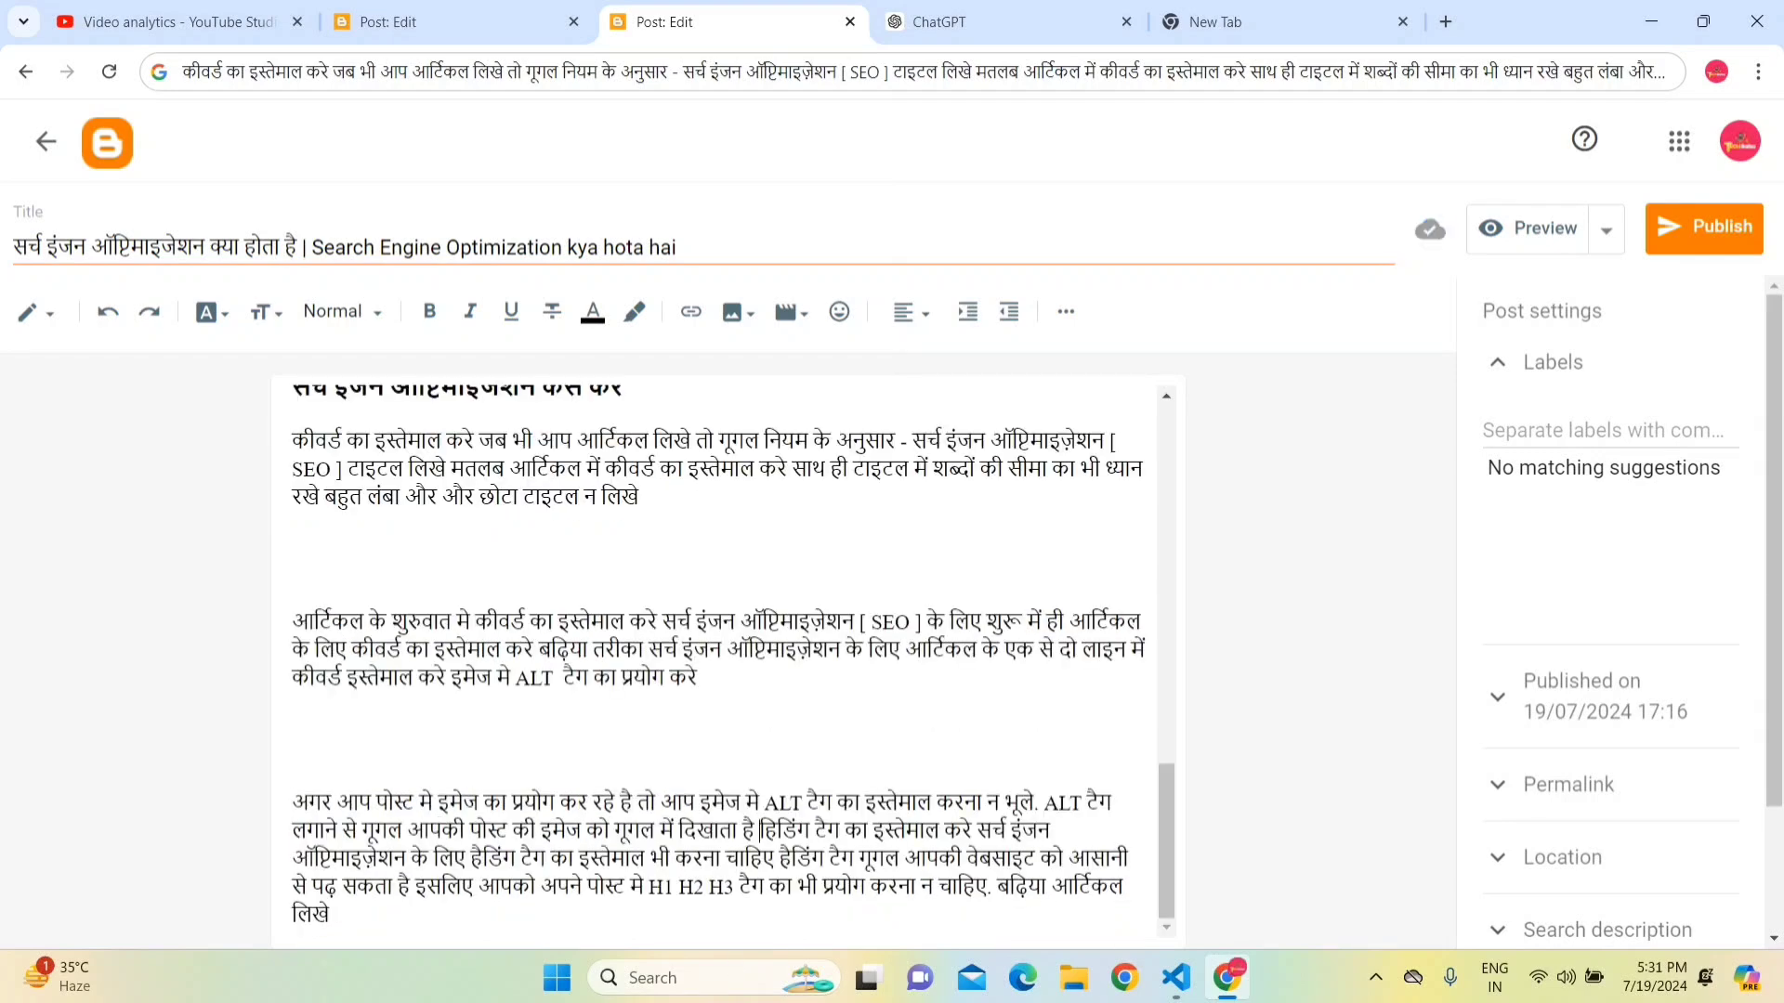
pyautogui.press('Return')
pyautogui.press('Return')
pyautogui.press('Return')
pyautogui.press('Return')
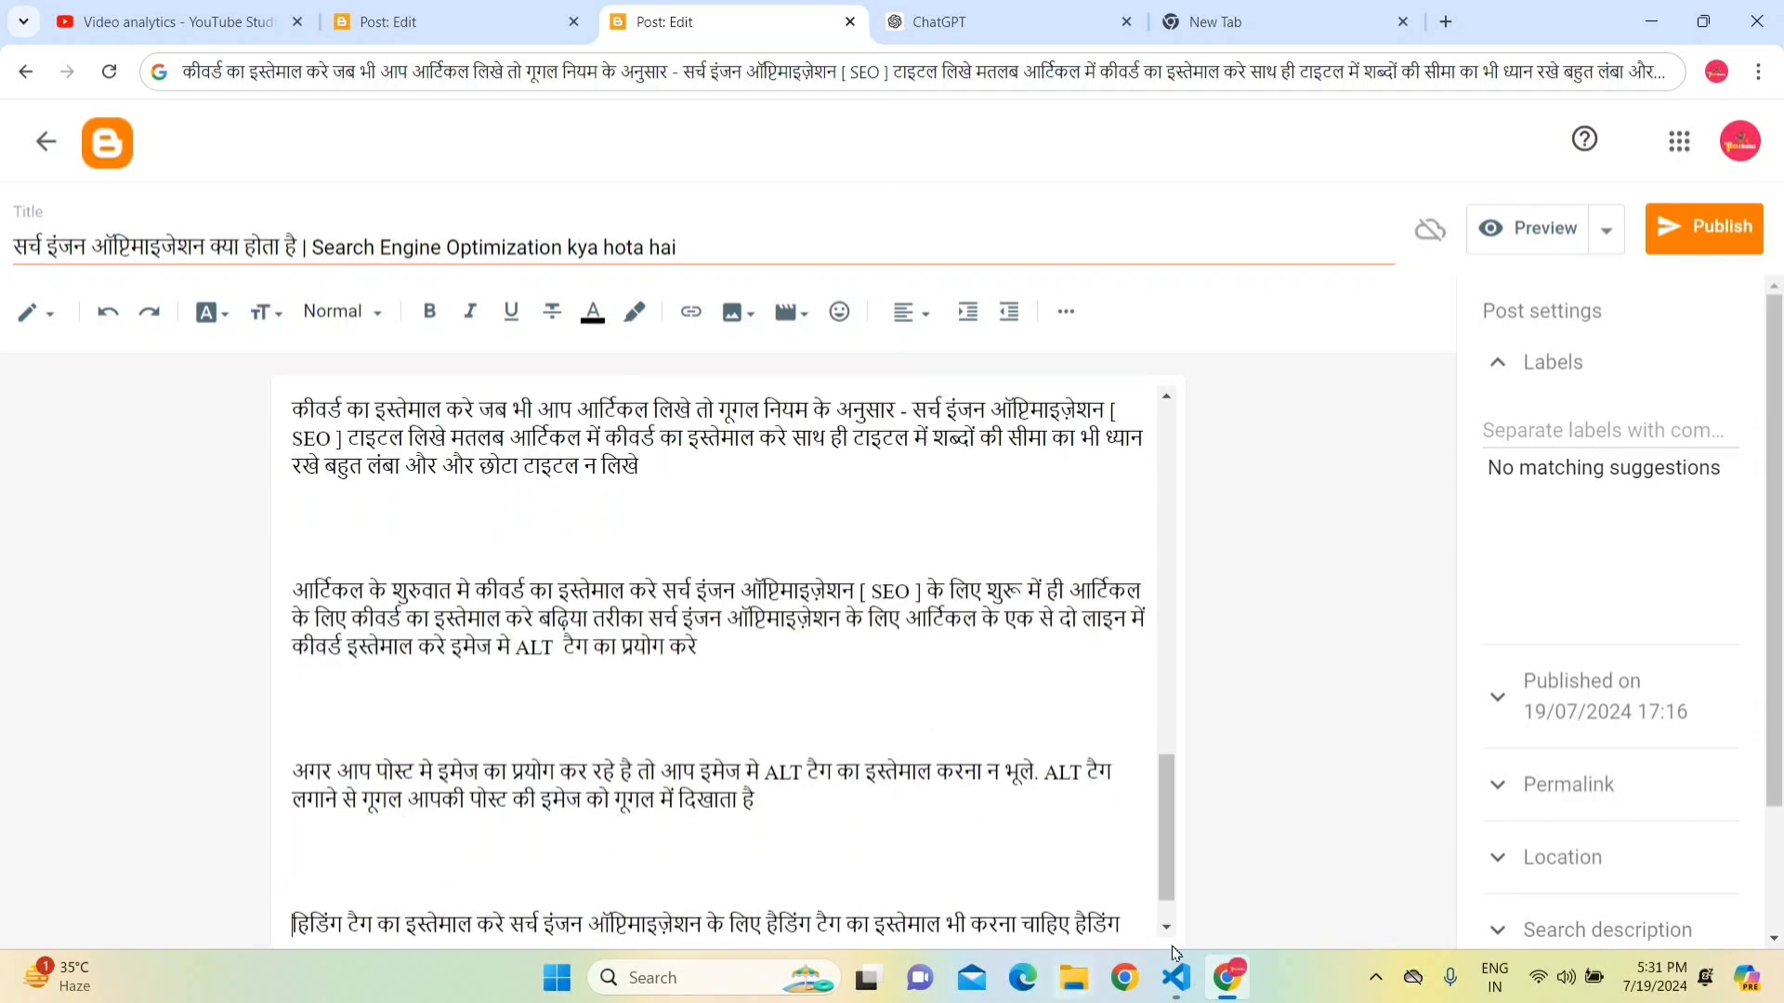
# - Review the separated paragraphs below the "सर्च इंजन ऑप्टिमाइजेशन कैसे करें" sub-heading down to the end of the post
pyautogui.scroll(3, 715, 651)
pyautogui.moveTo(638, 773); pyautogui.dragTo(370, 716)
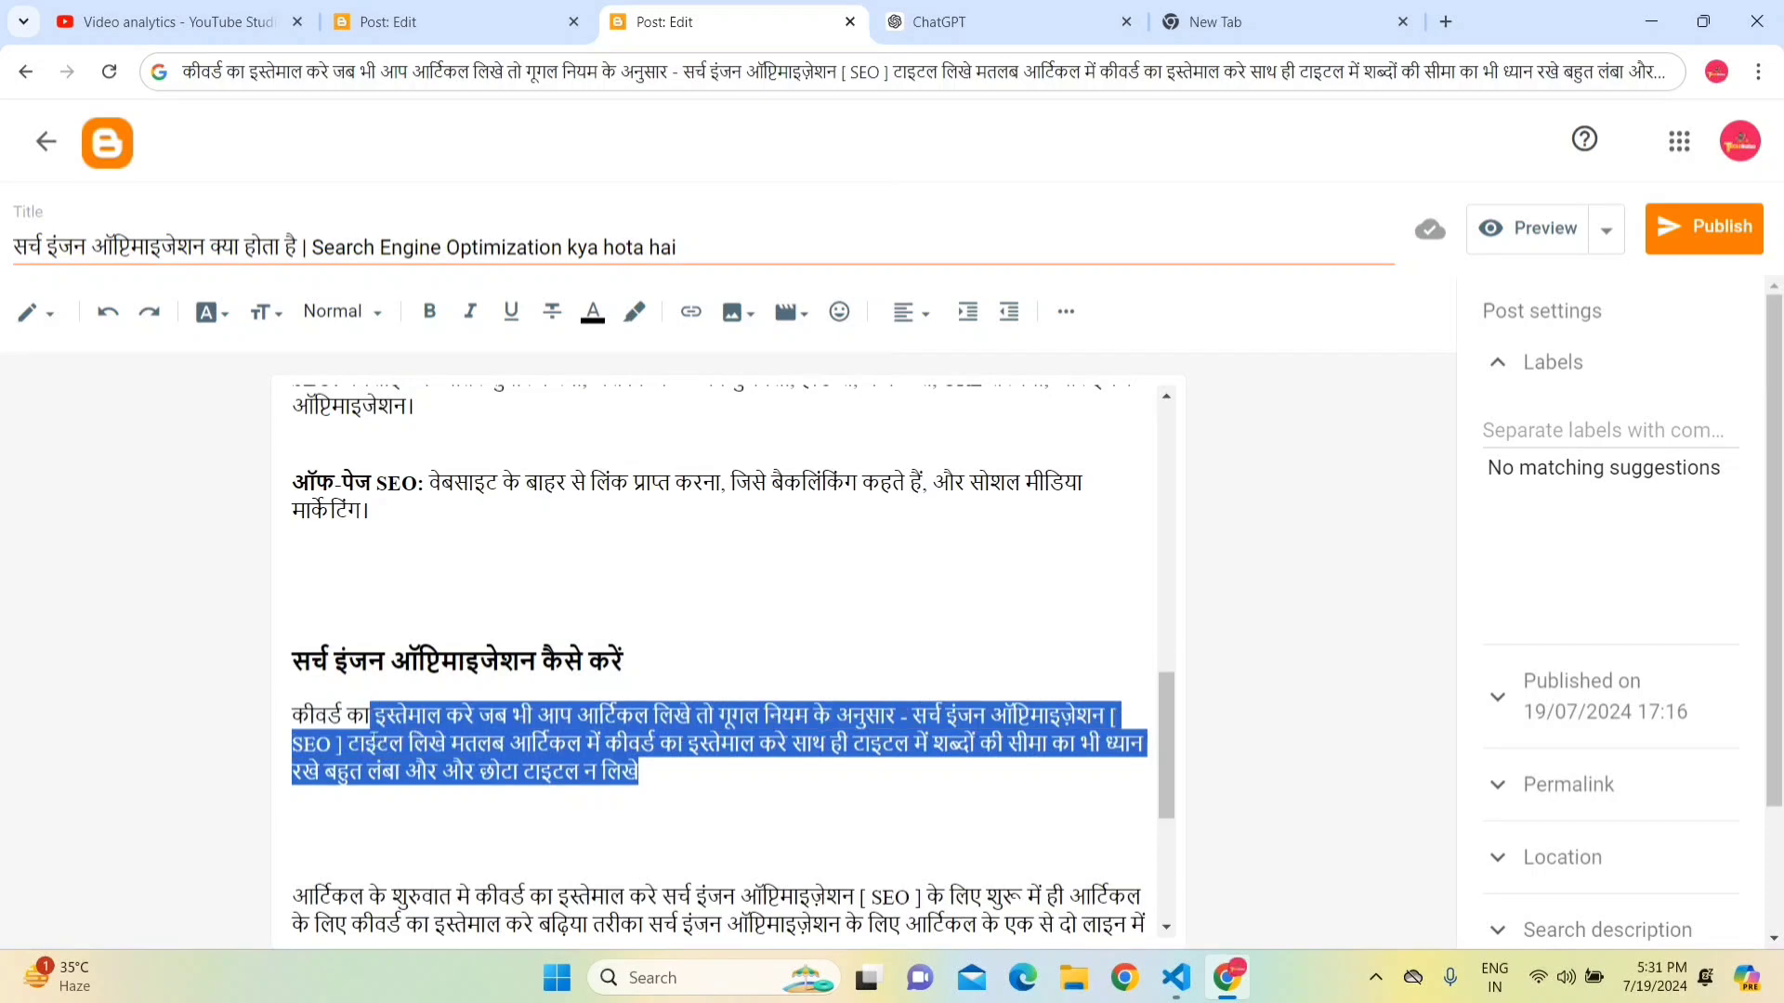
pyautogui.click(369, 715)
pyautogui.scroll(-2, 715, 650)
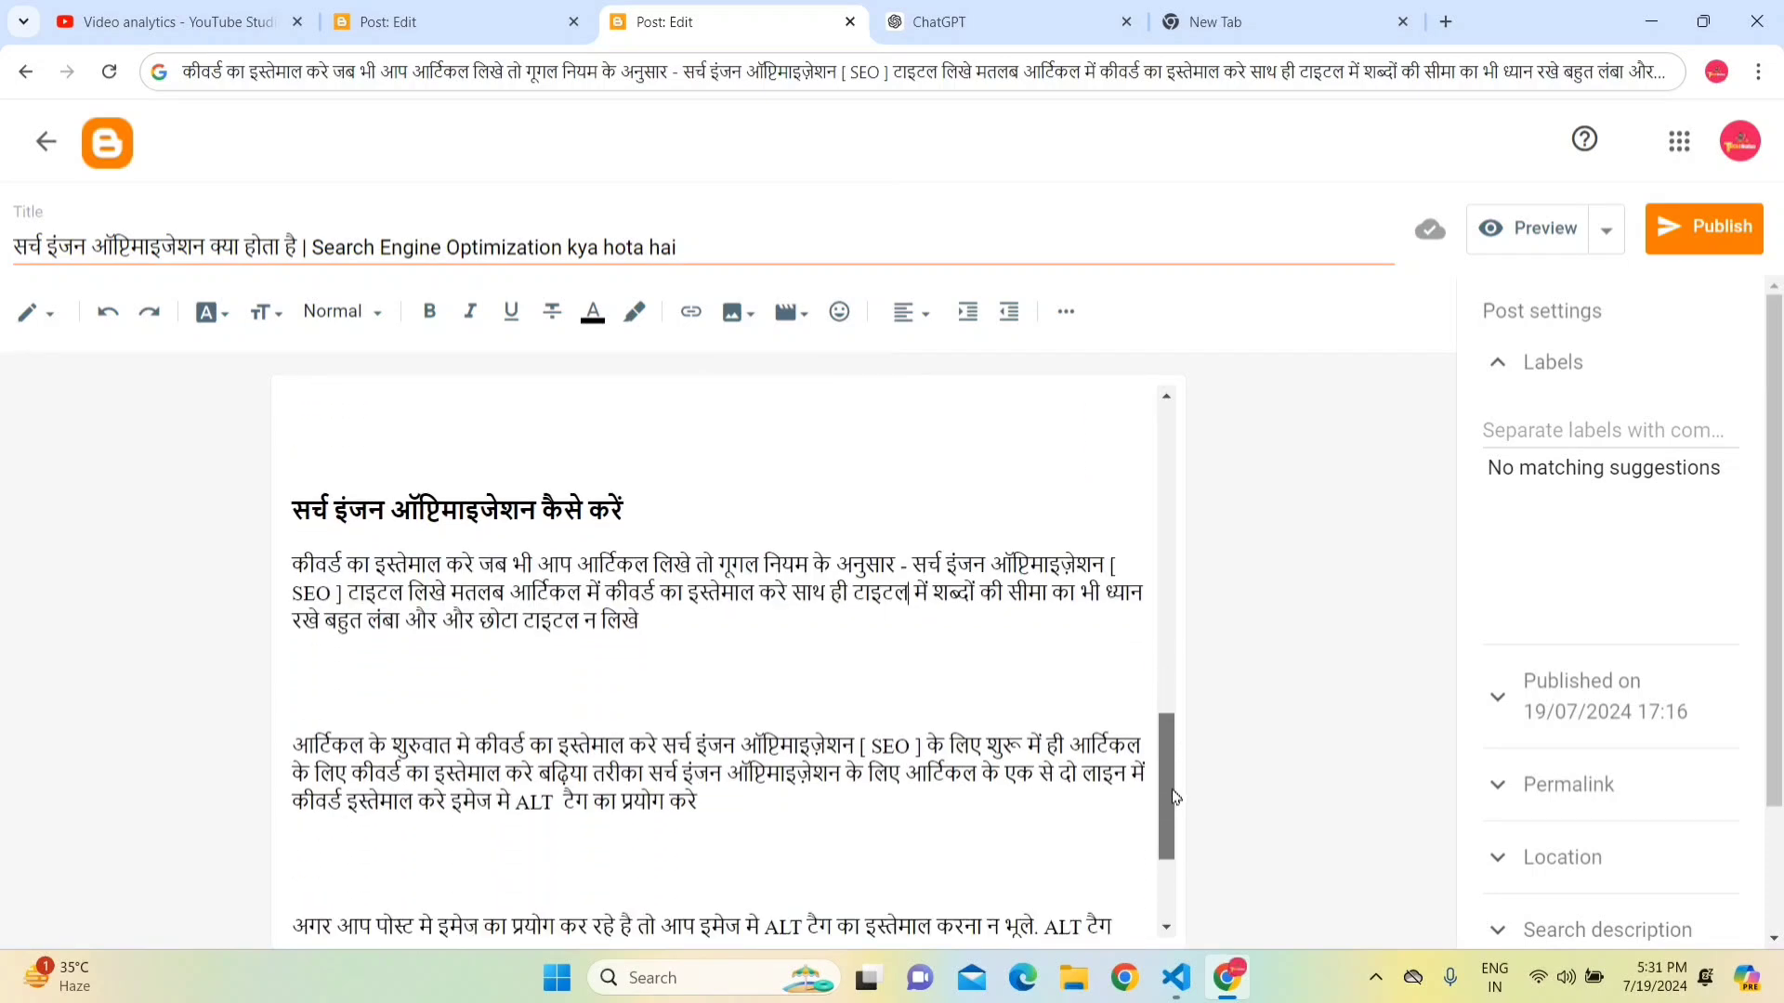
pyautogui.moveTo(292, 794); pyautogui.dragTo(373, 743)
pyautogui.click(372, 744)
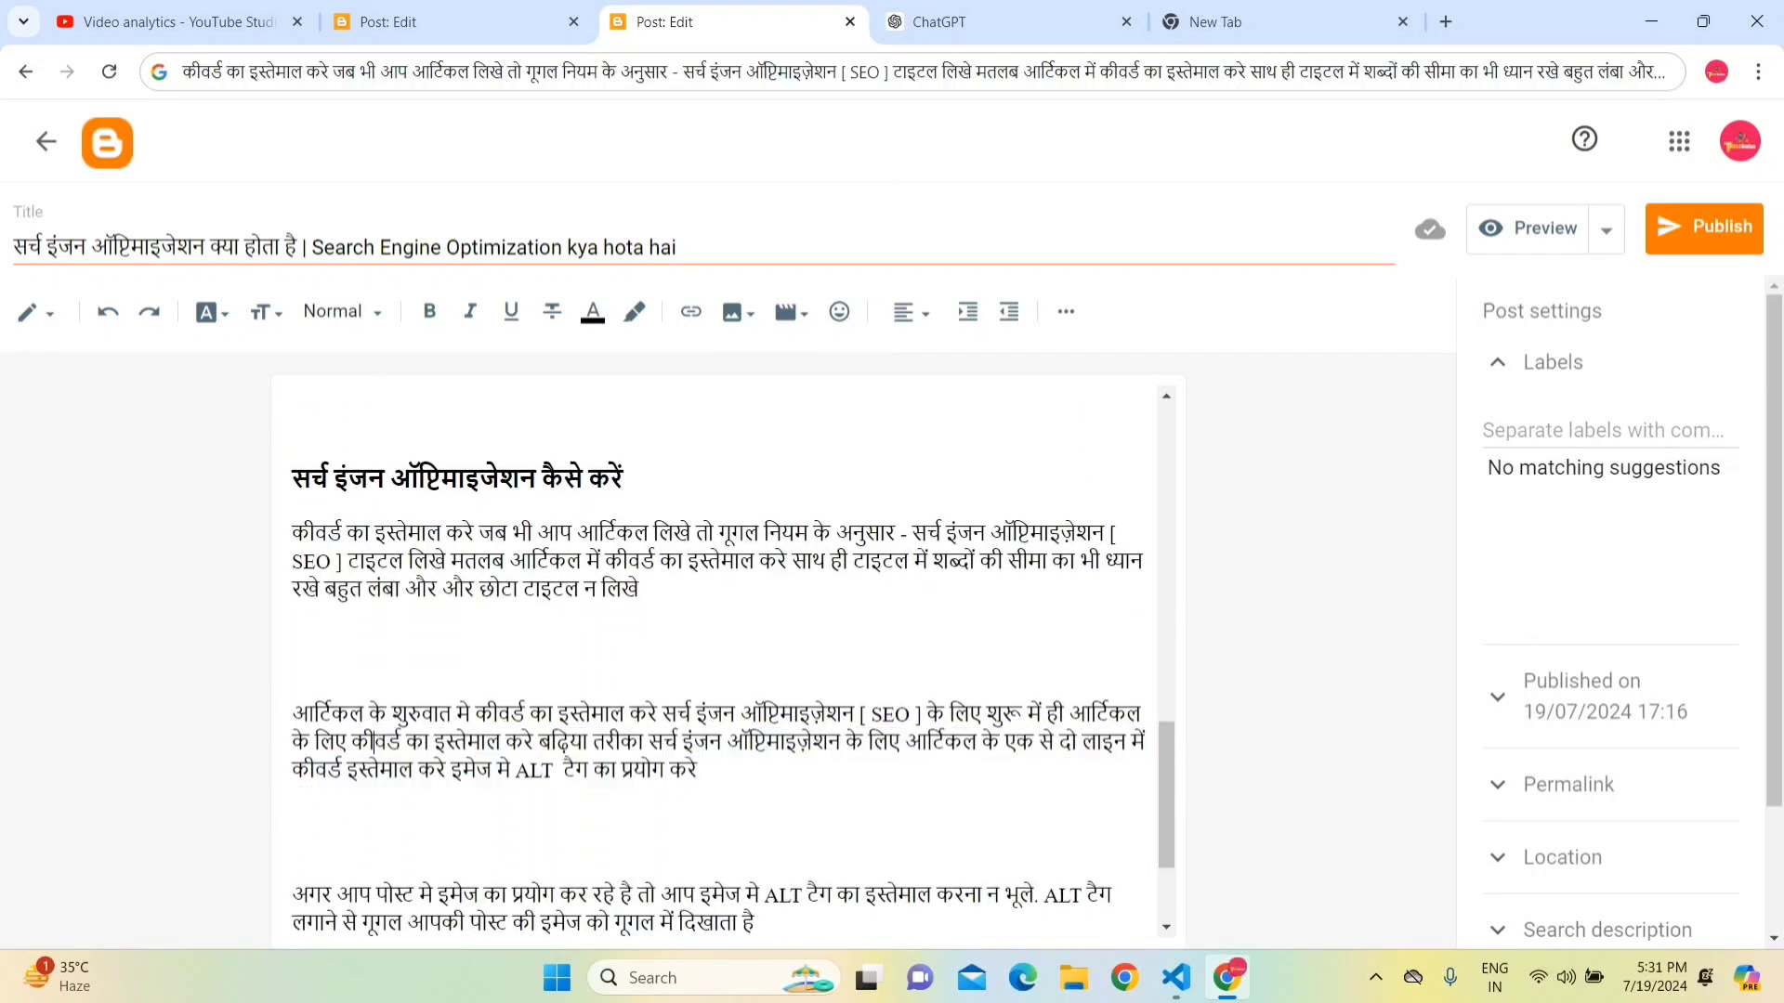
pyautogui.keyDown('shift'); pyautogui.click(1156, 755); pyautogui.keyUp('shift')
pyautogui.scroll(-2, 1156, 754)
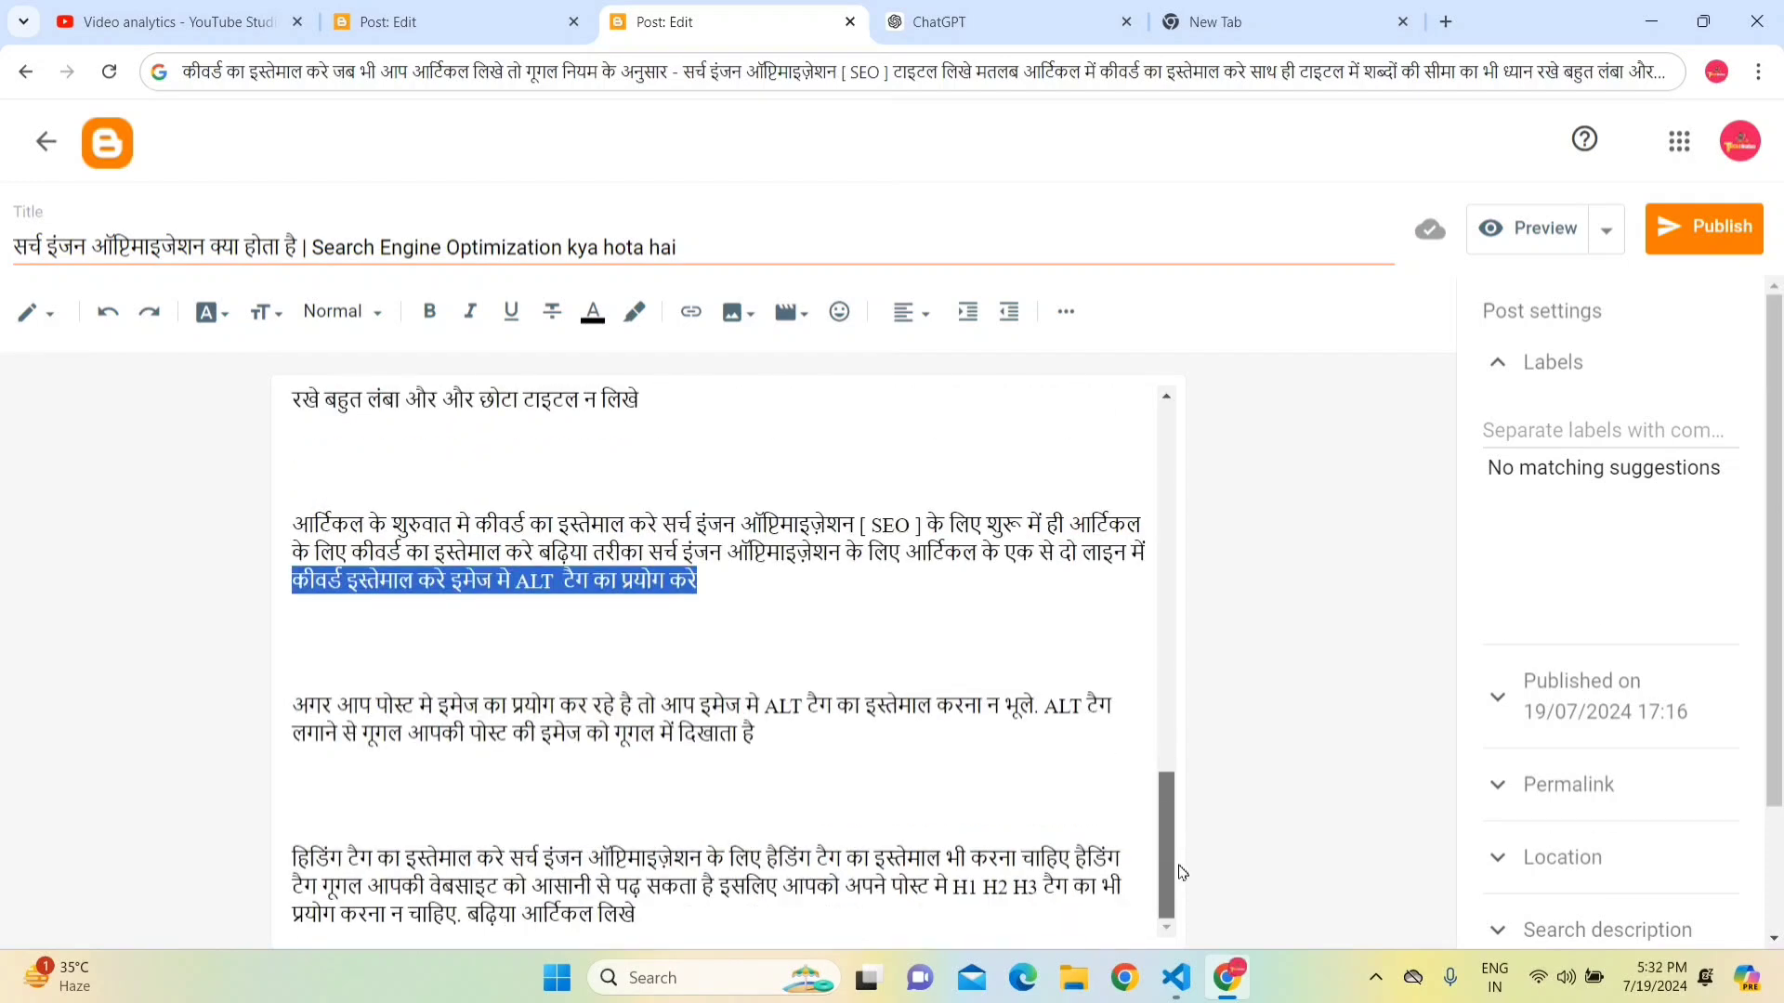
# - Add blank lines after the closing "बढ़िया आर्टिकल लिखे" text and enter "XYZ" below them as a sub-heading
pyautogui.click(635, 914)
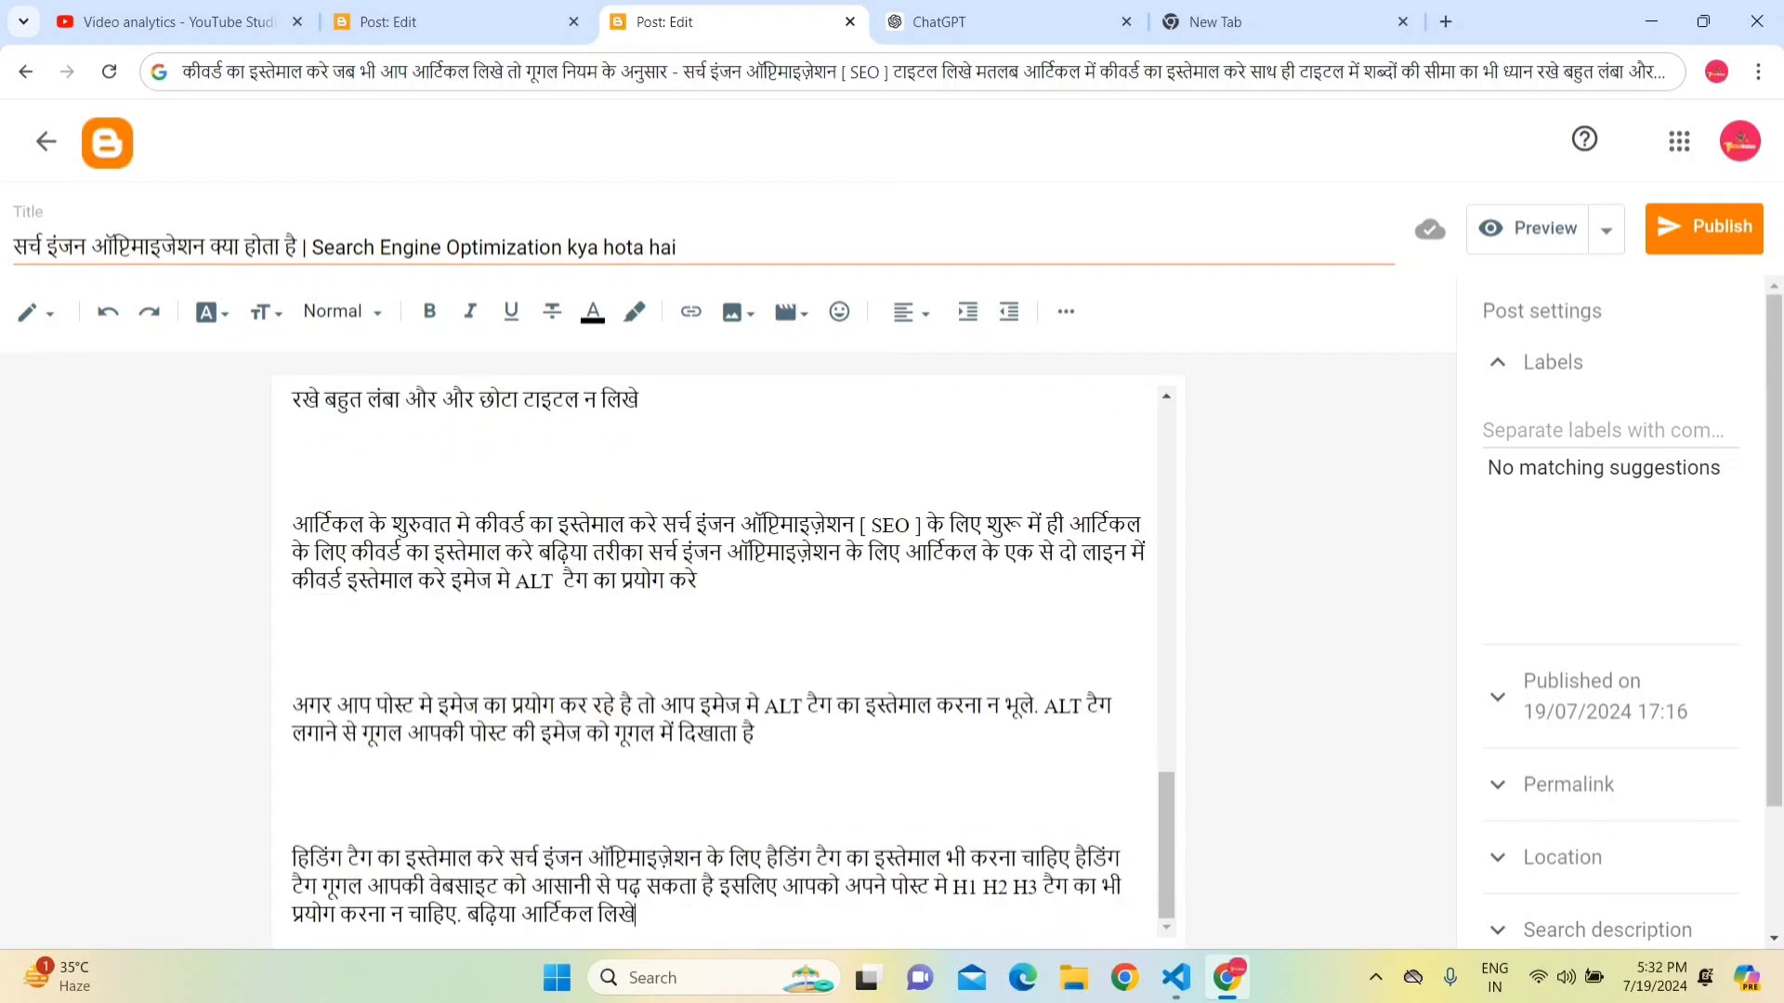
pyautogui.press('Return')
pyautogui.press('Return')
pyautogui.press('Return')
pyautogui.press('Return')
pyautogui.press('Return')
pyautogui.press('Return')
pyautogui.press('Return')
pyautogui.press('Return')
pyautogui.press('Return')
pyautogui.press('Return')
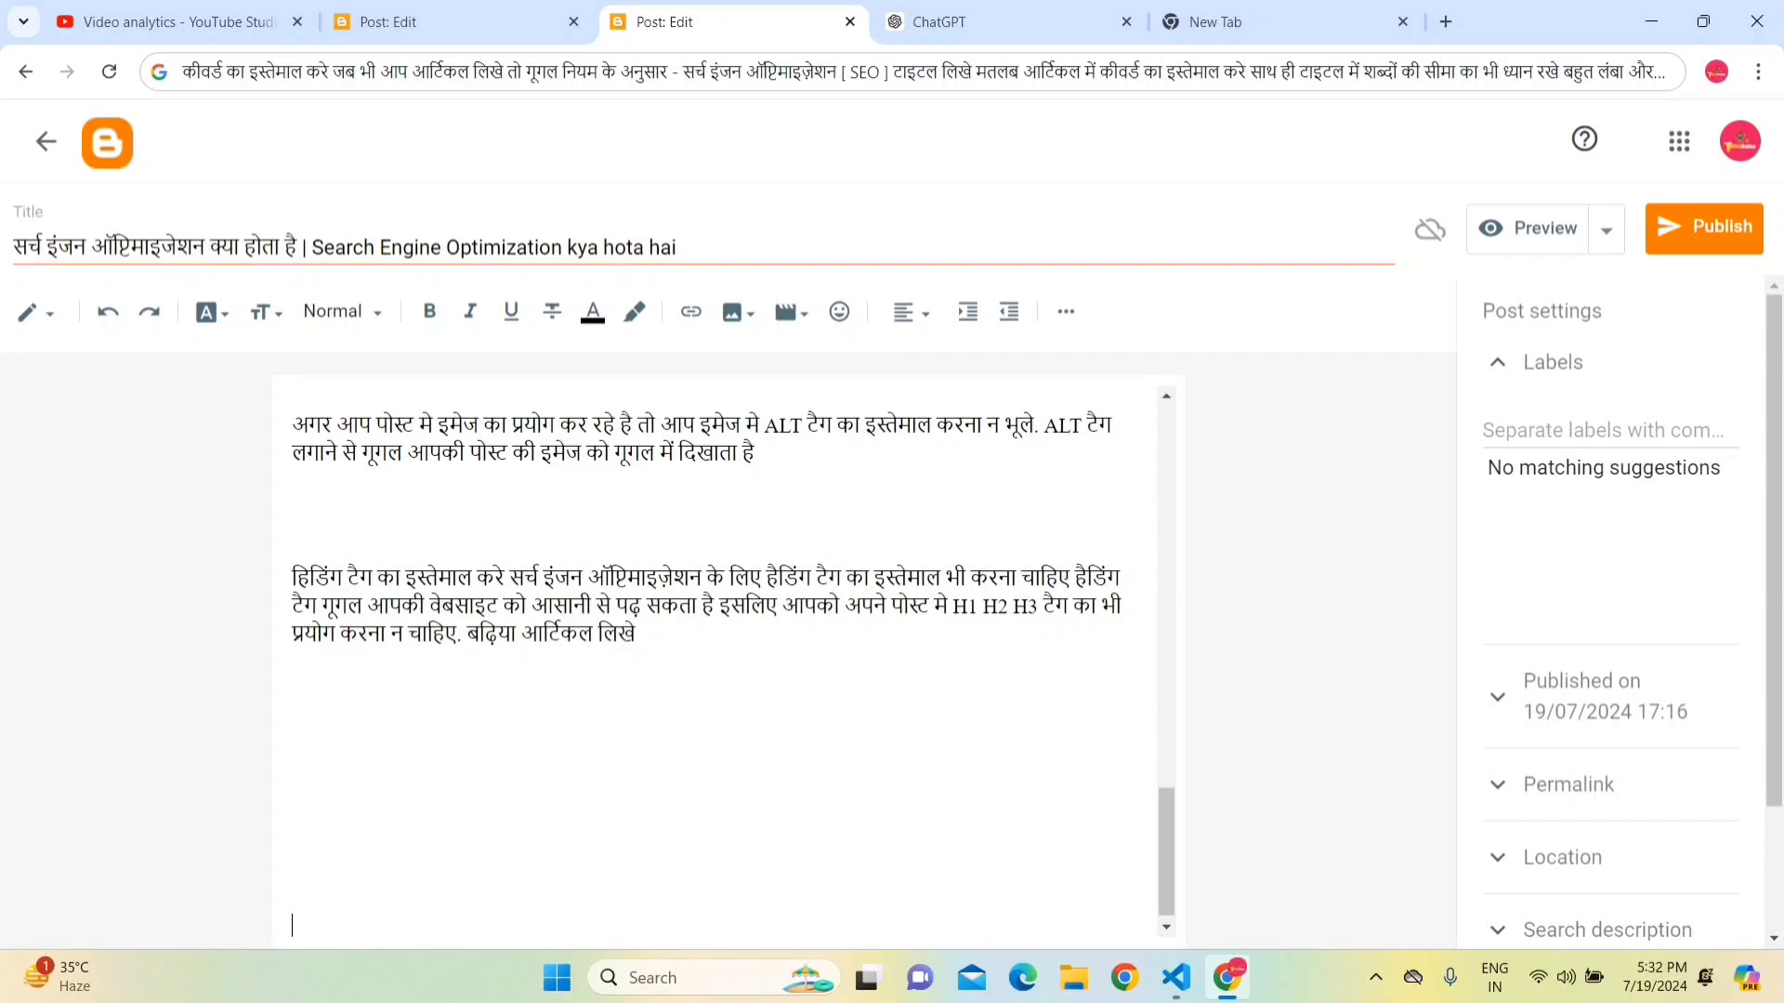
pyautogui.press('BackSpace')
pyautogui.click(380, 309)
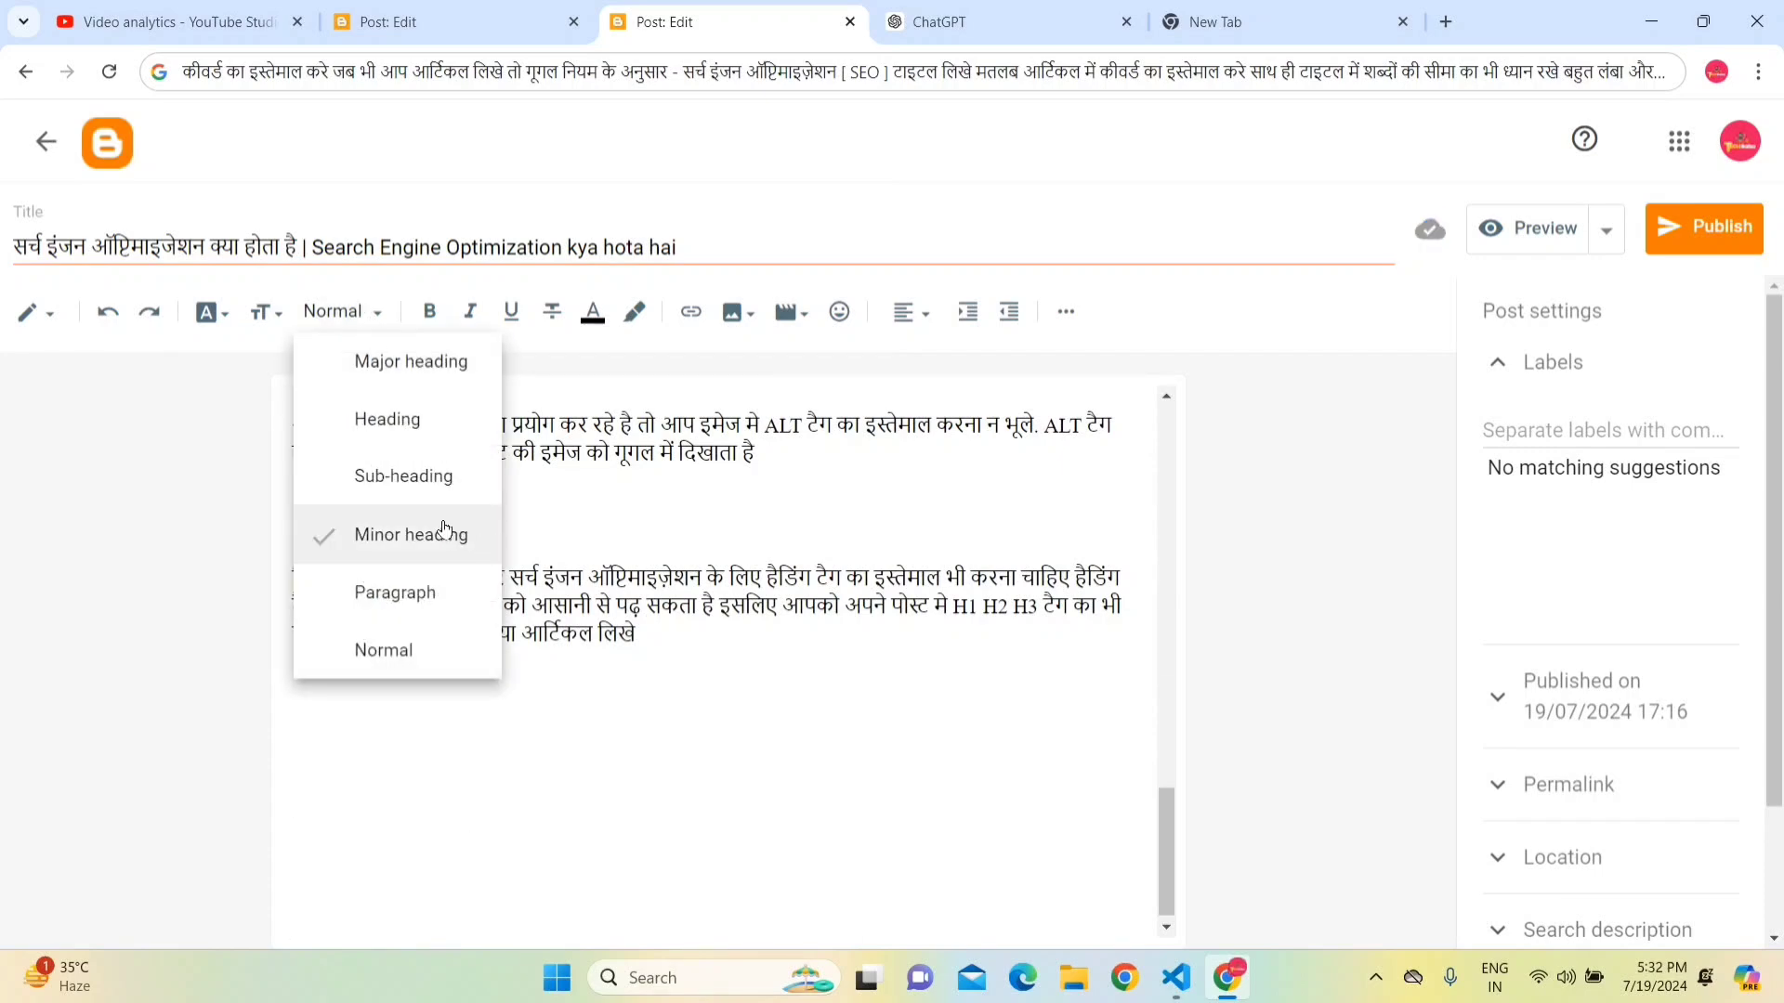
pyautogui.click(425, 494)
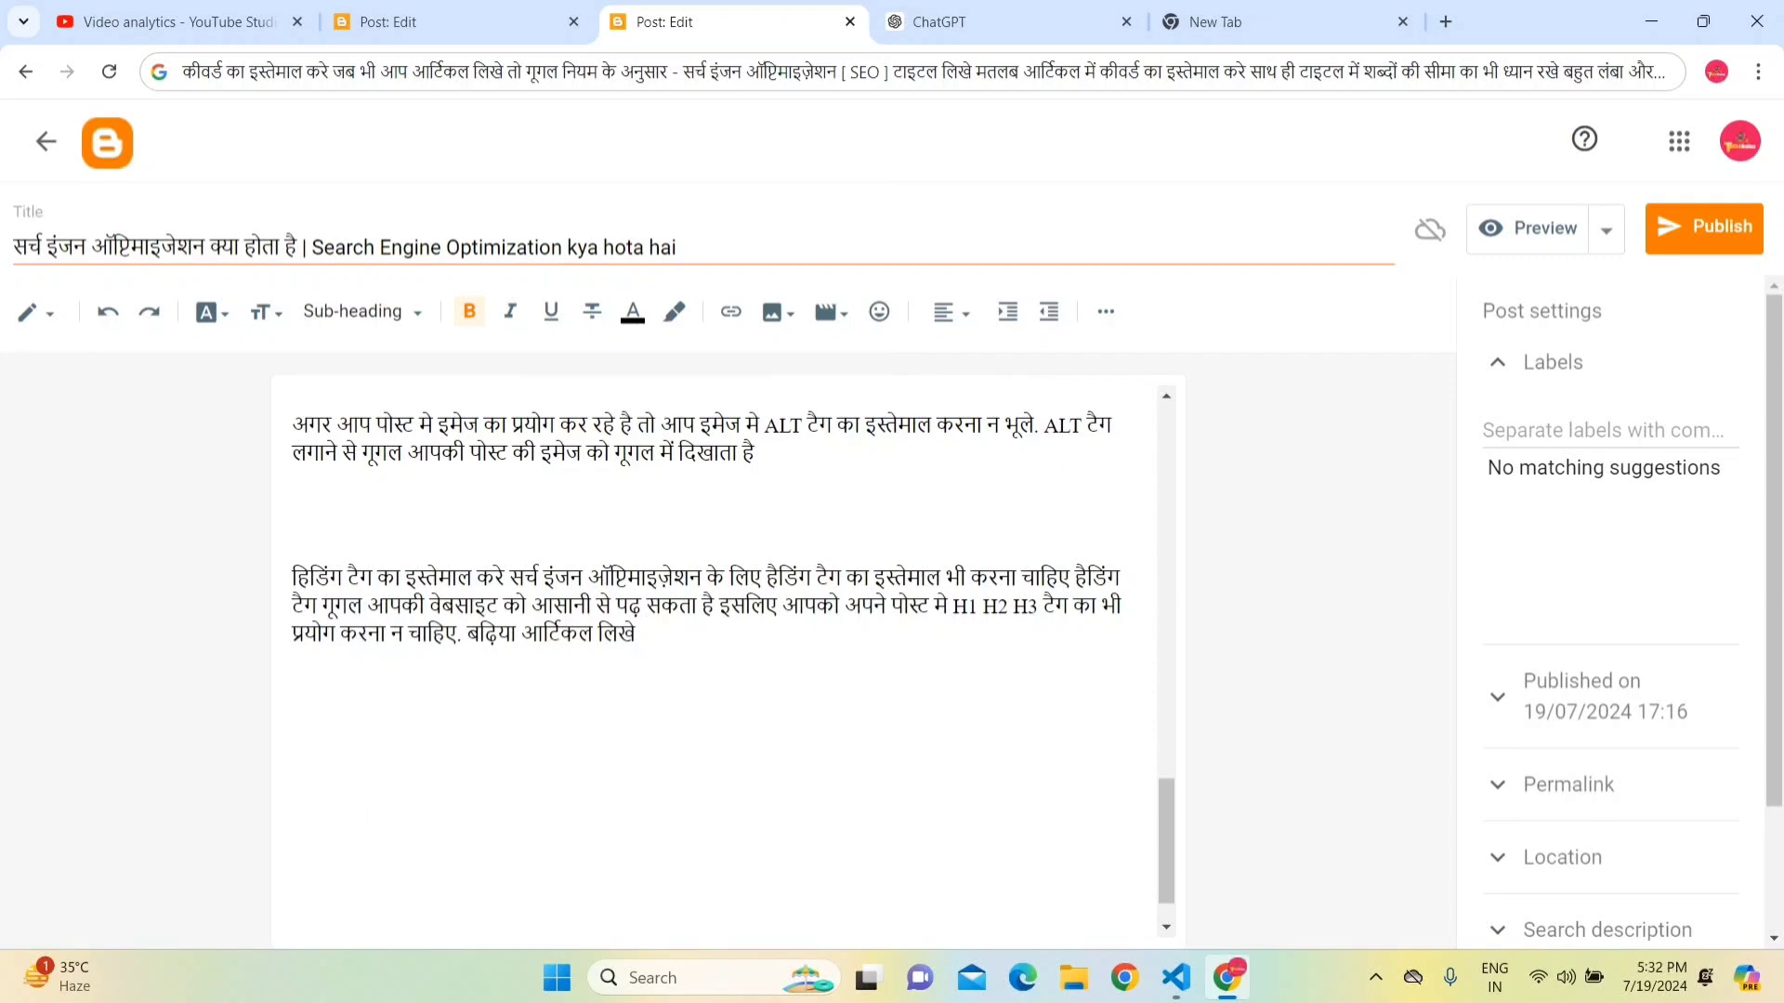
pyautogui.write('XYZ')
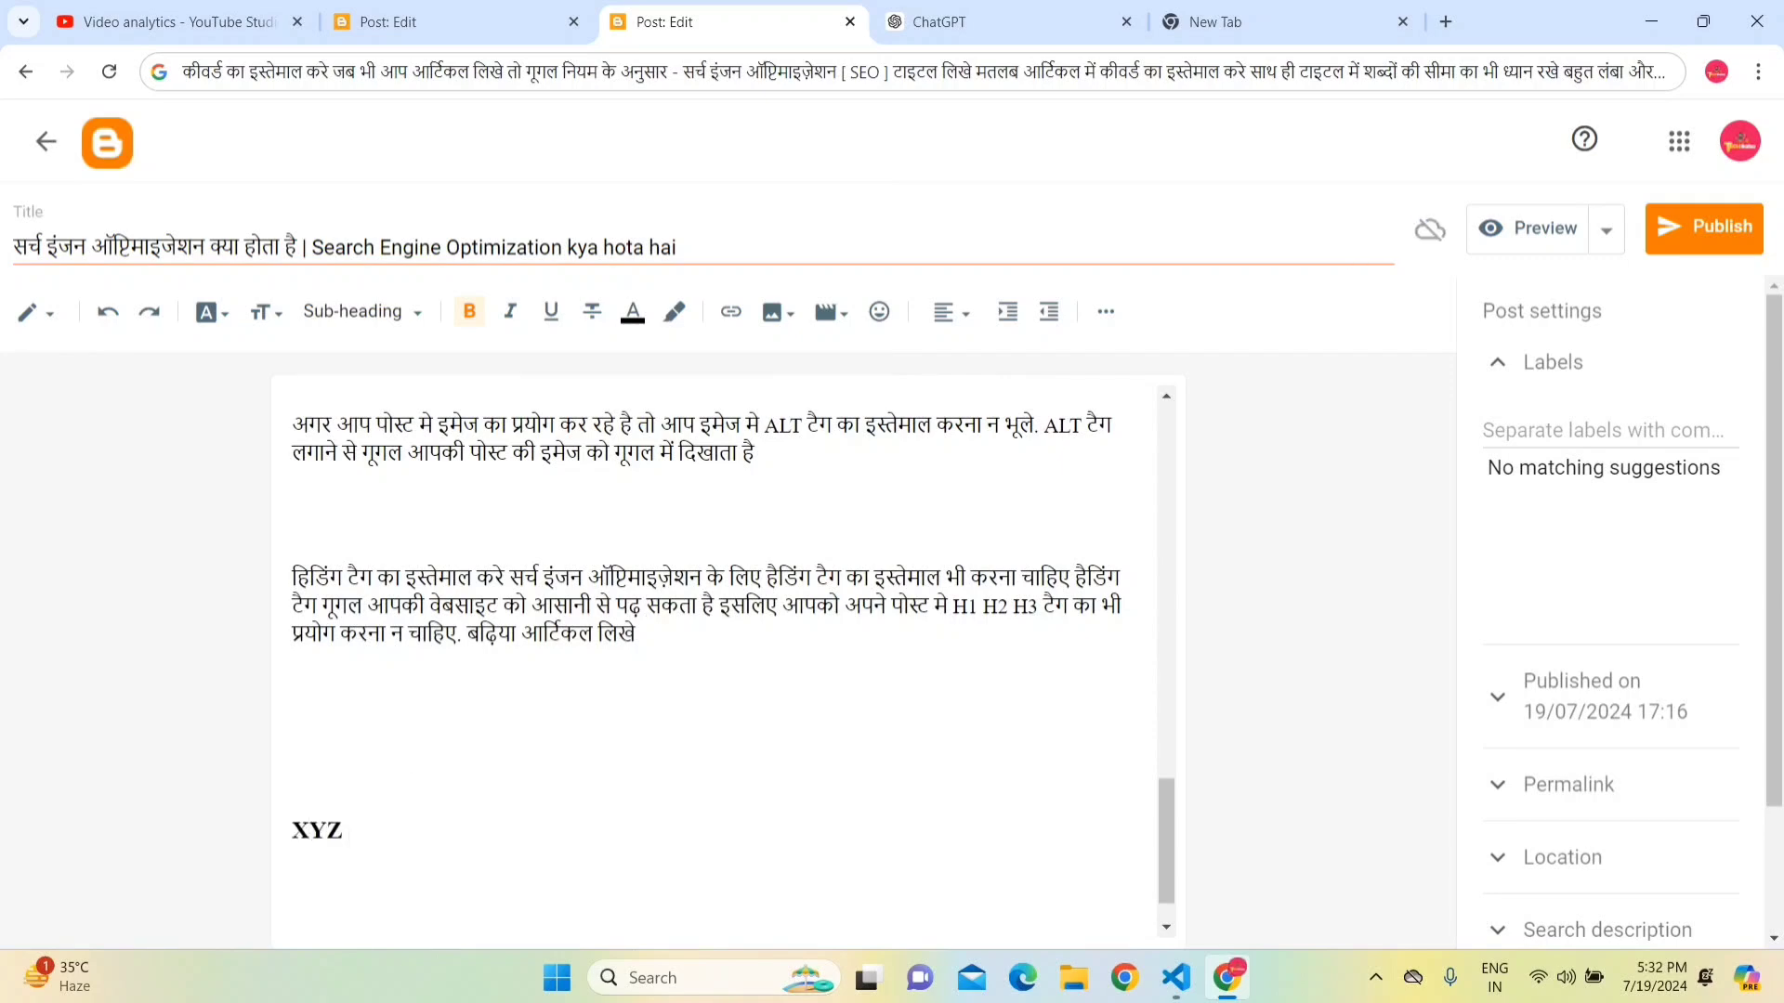
# - Add the normal-style filler text "HAHAGAKSISB HAHA HAAHA HAHAA HAHA" on the line below the "XYZ" sub-heading
pyautogui.press('Return')
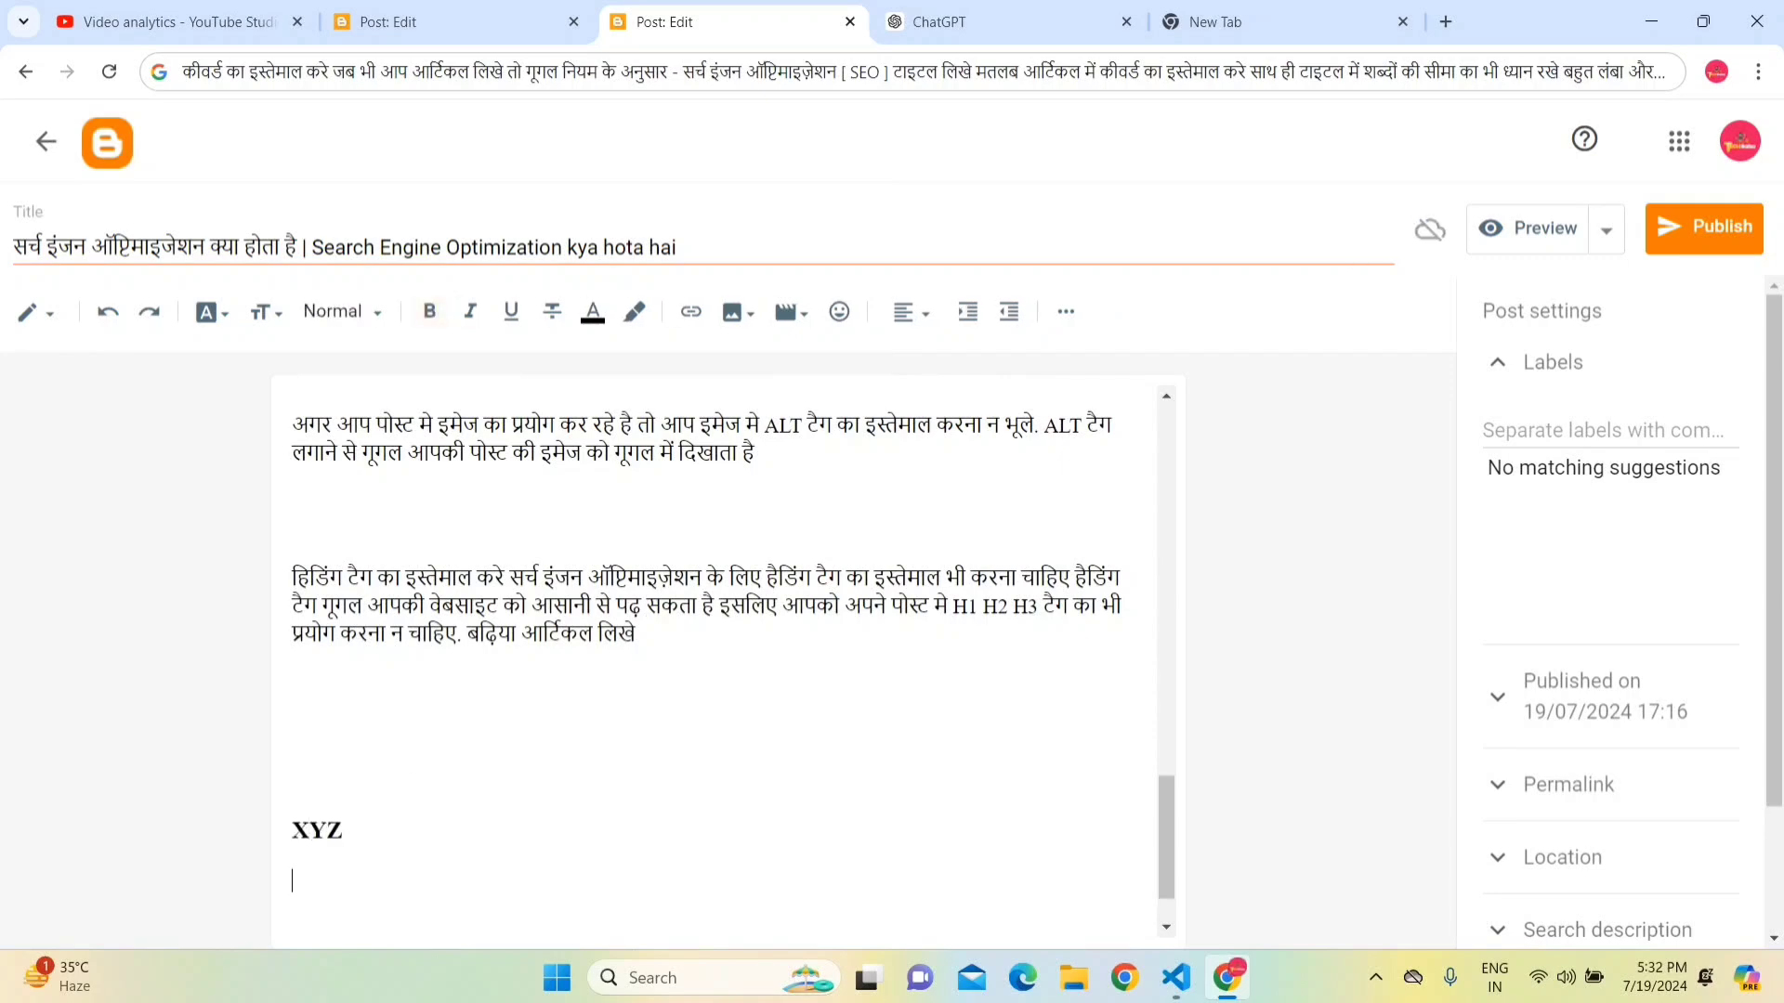
pyautogui.write('AJAJAJAJAJ')
pyautogui.hotkey('ctrl', 'BackSpace')
pyautogui.write('HAHAGAKSIS')
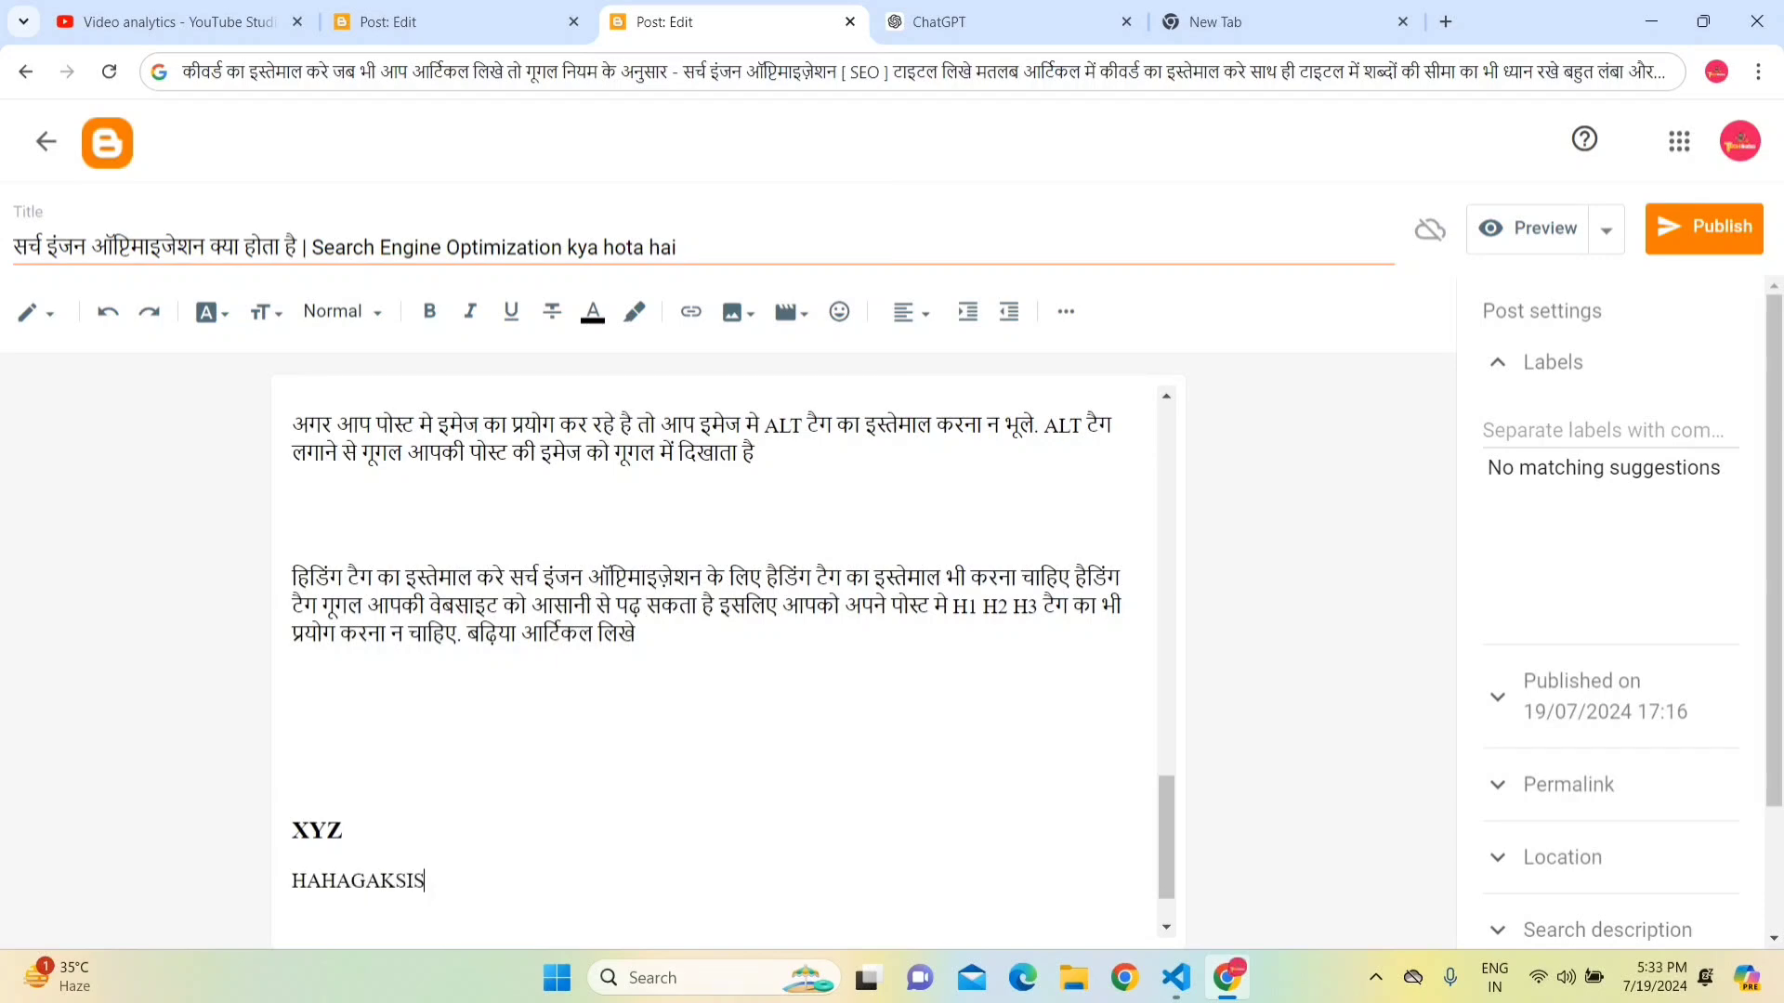
pyautogui.write('B HAHA HAAH')
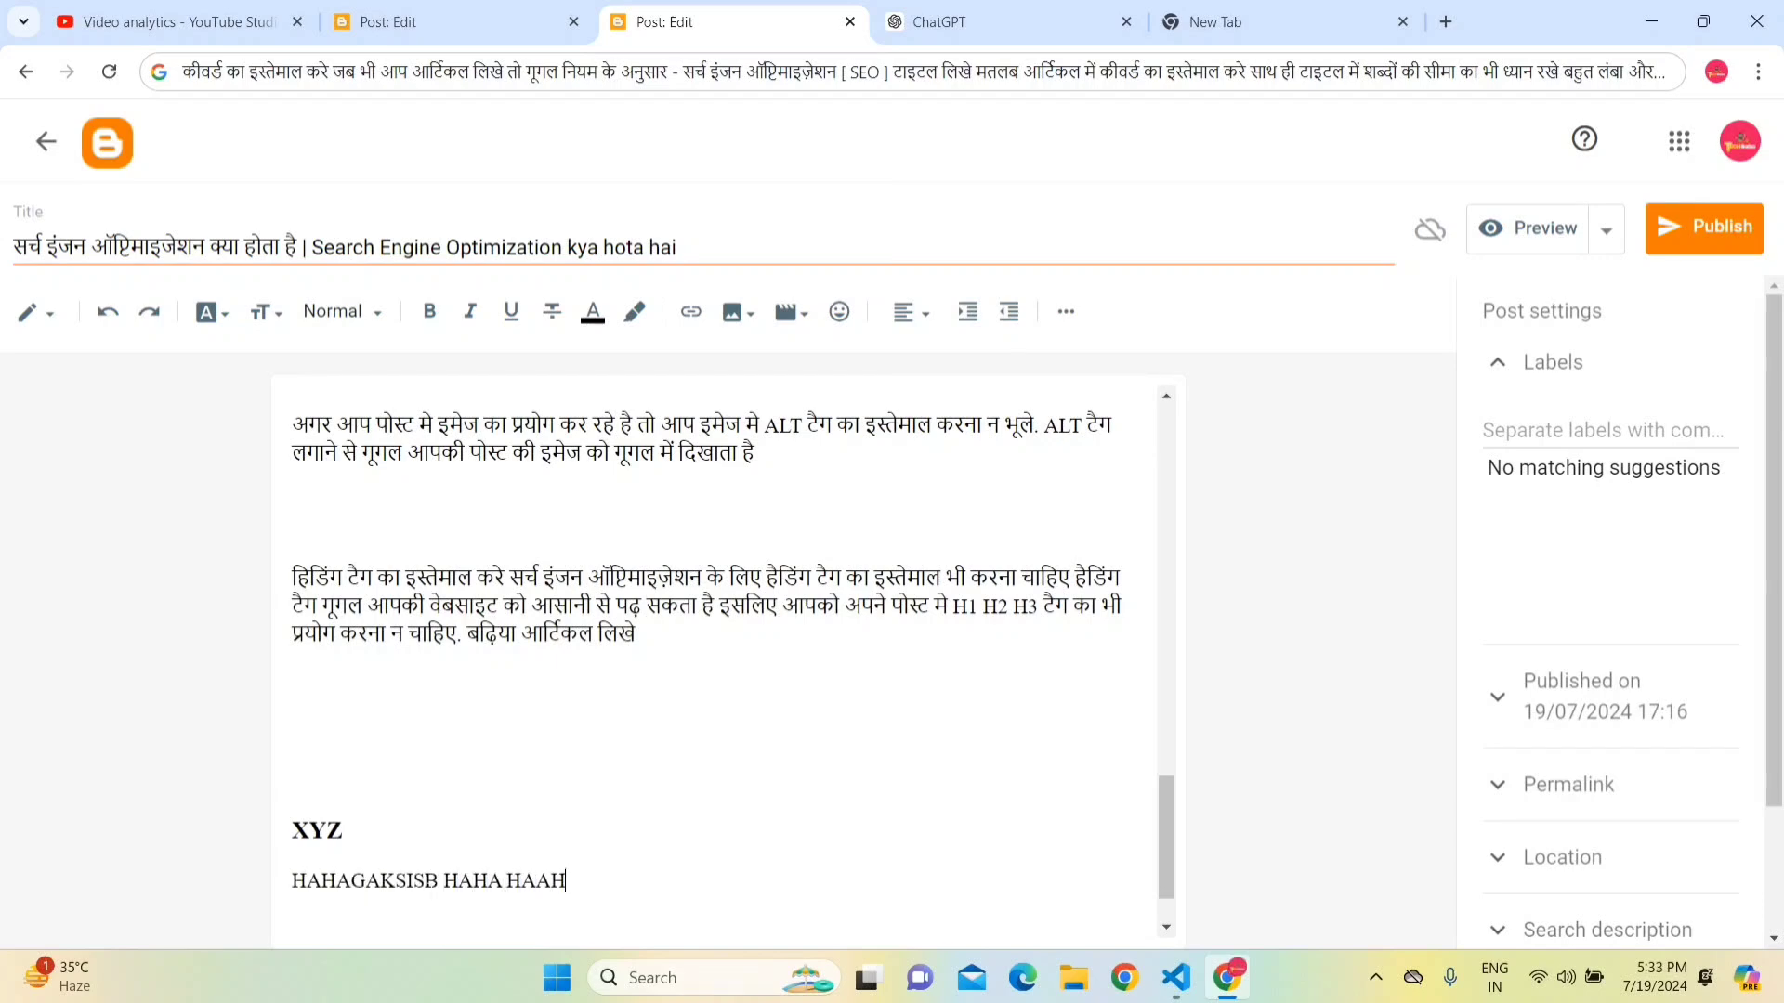
pyautogui.write('A HAHAA HAHA')
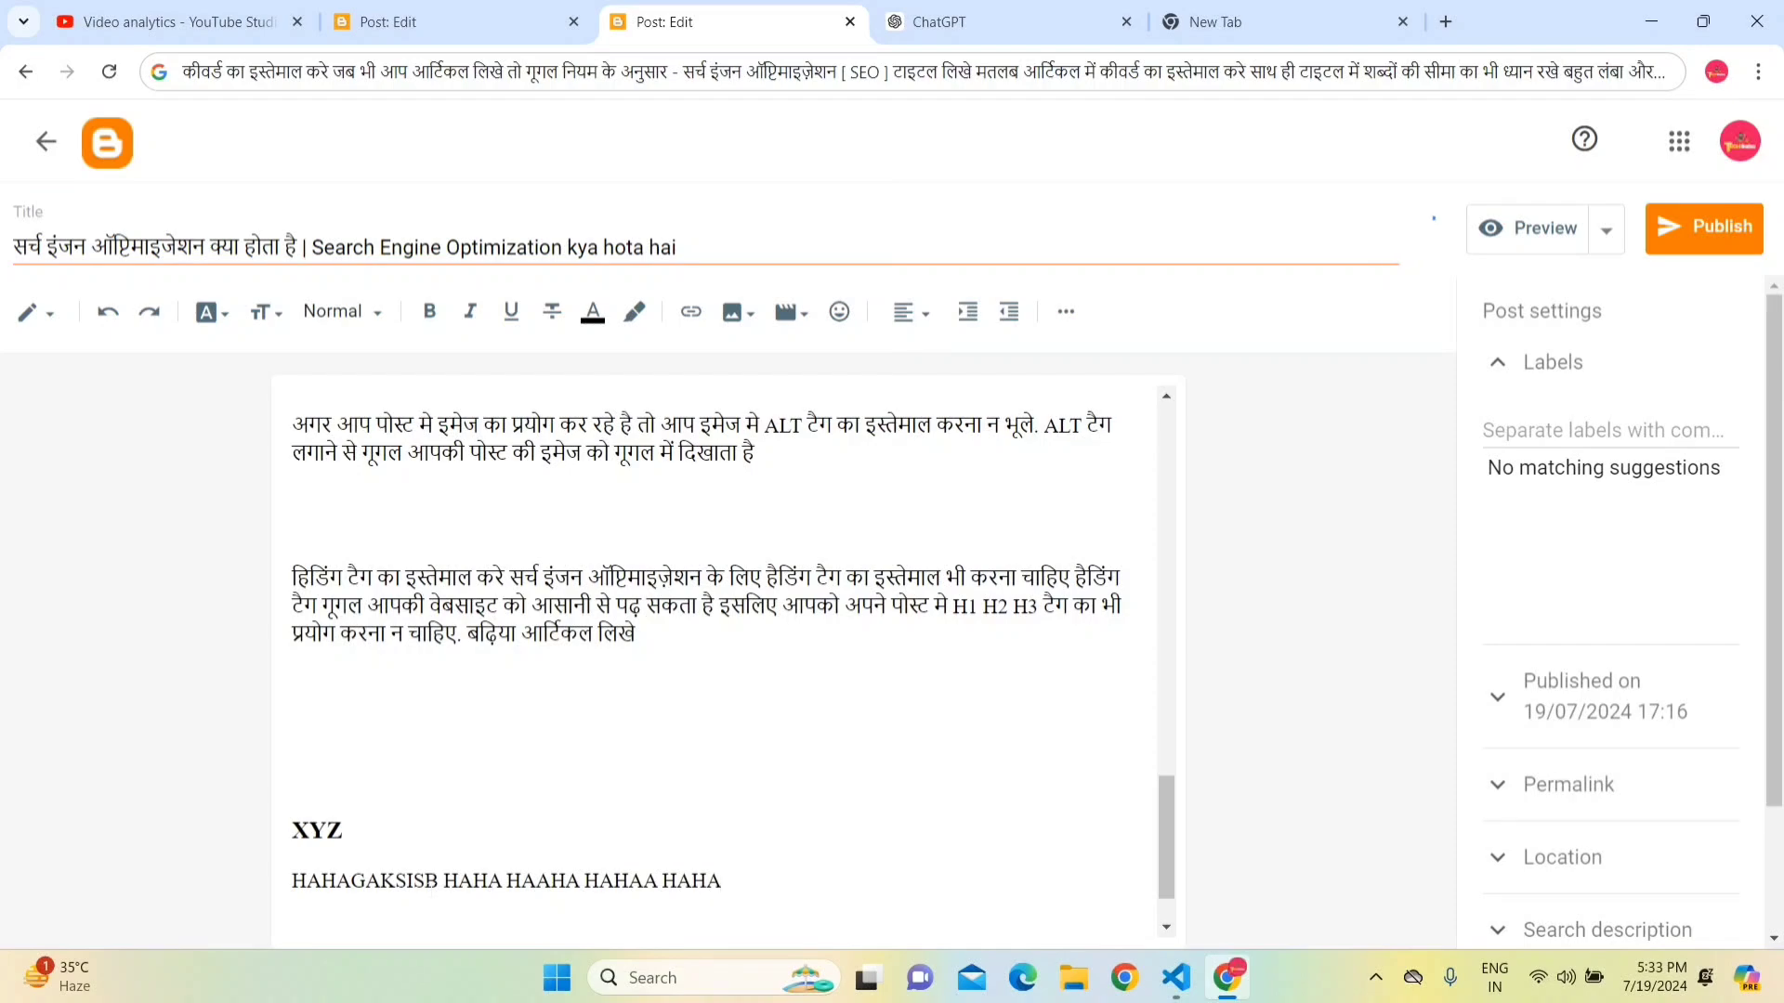
# - Copy "Search Engine Optimization kya hota hai" from the post title and search Google for it in the New Tab page
pyautogui.moveTo(1159, 835); pyautogui.dragTo(1122, 429)
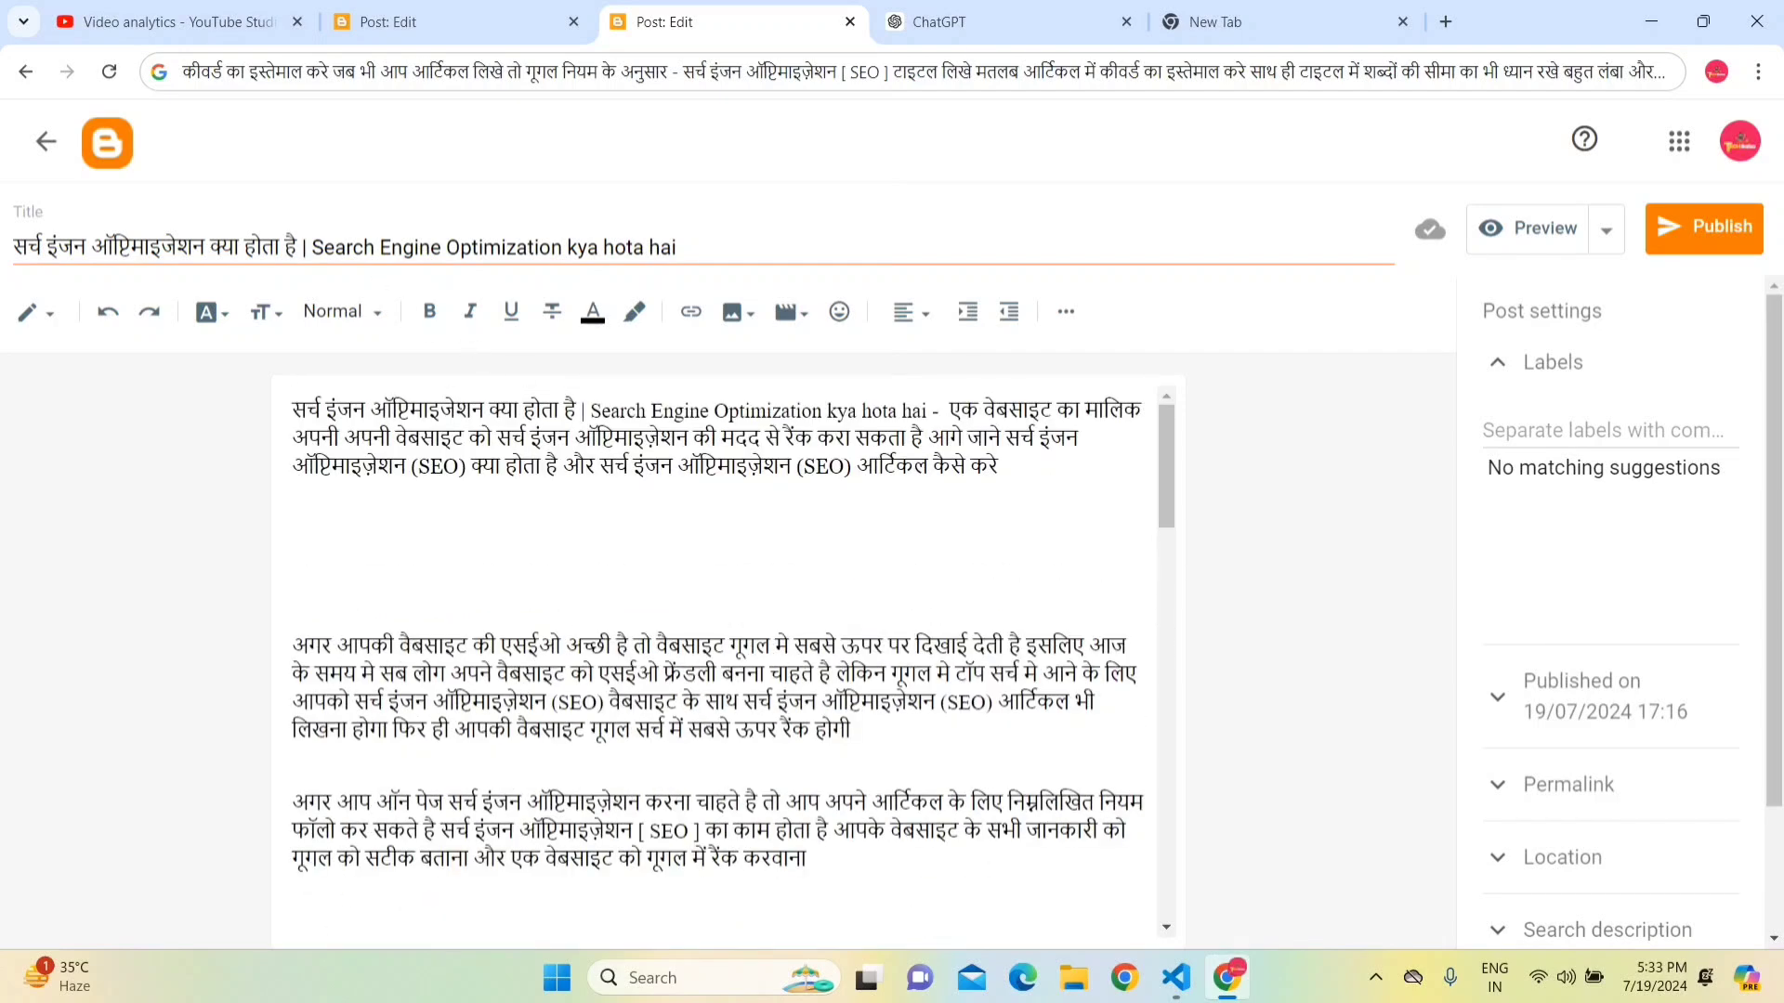
pyautogui.tripleClick(669, 248)
pyautogui.moveTo(681, 248); pyautogui.dragTo(350, 252)
pyautogui.hotkey('ctrl', 'c')
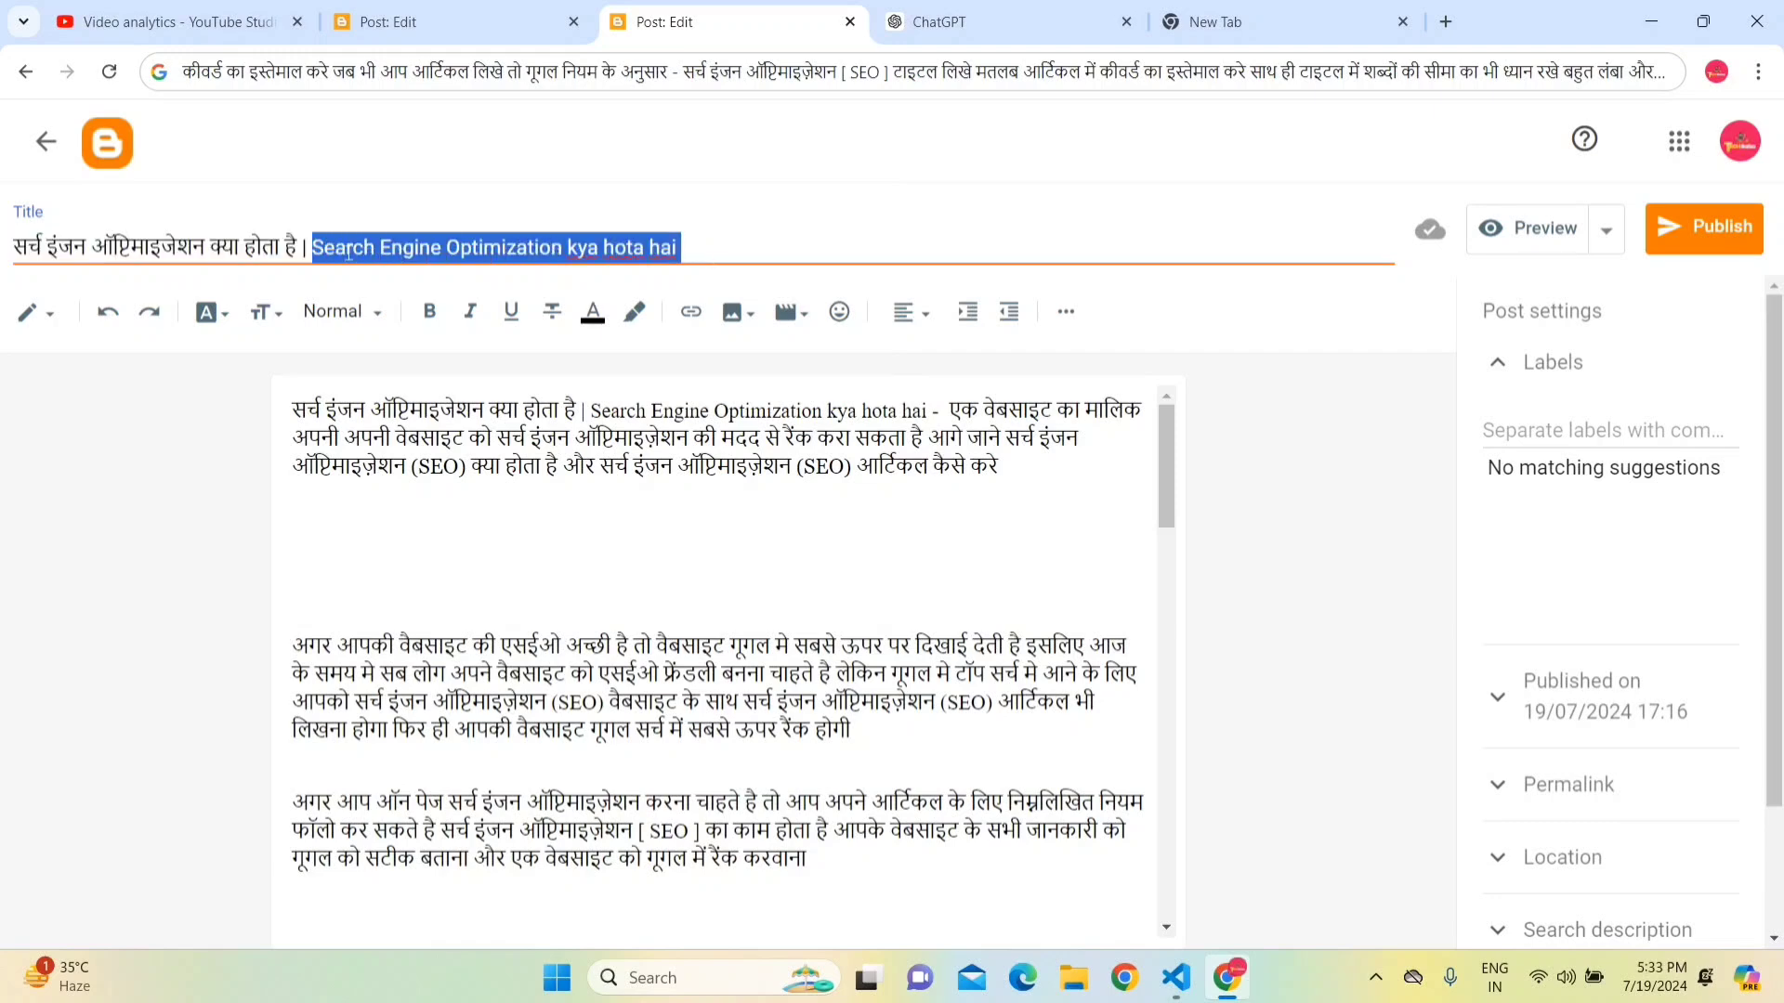
pyautogui.click(1217, 20)
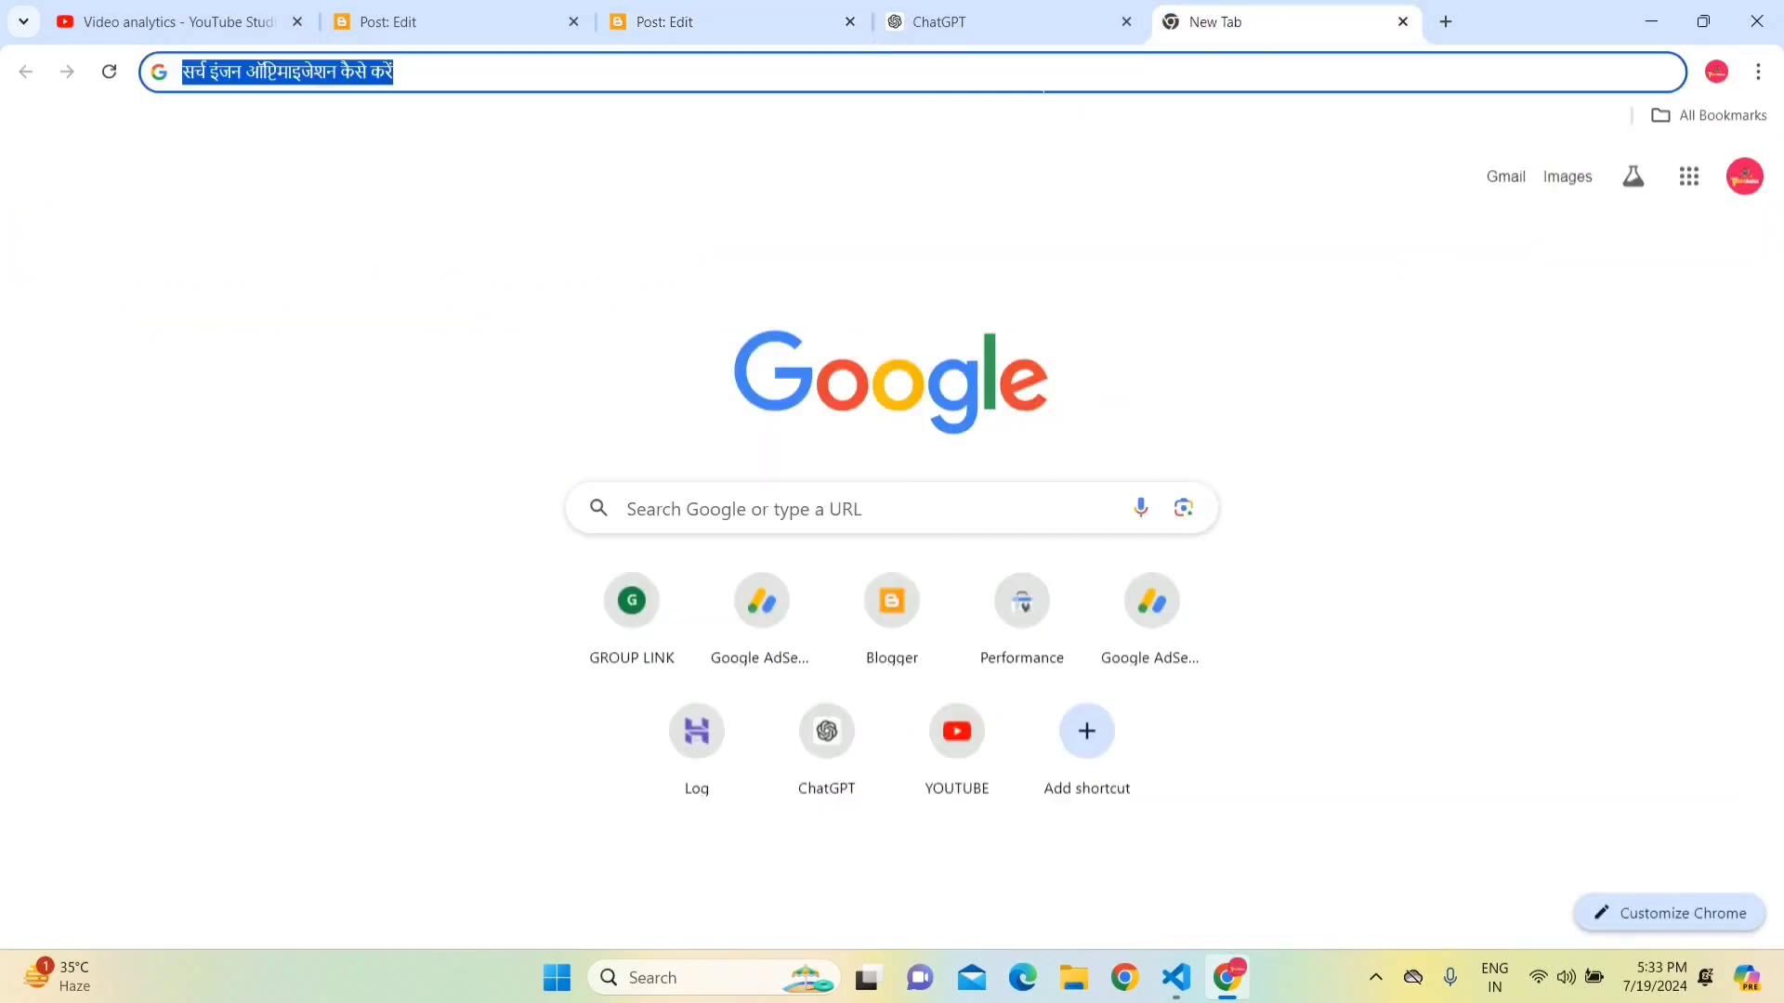
pyautogui.hotkey('ctrl', 'v')
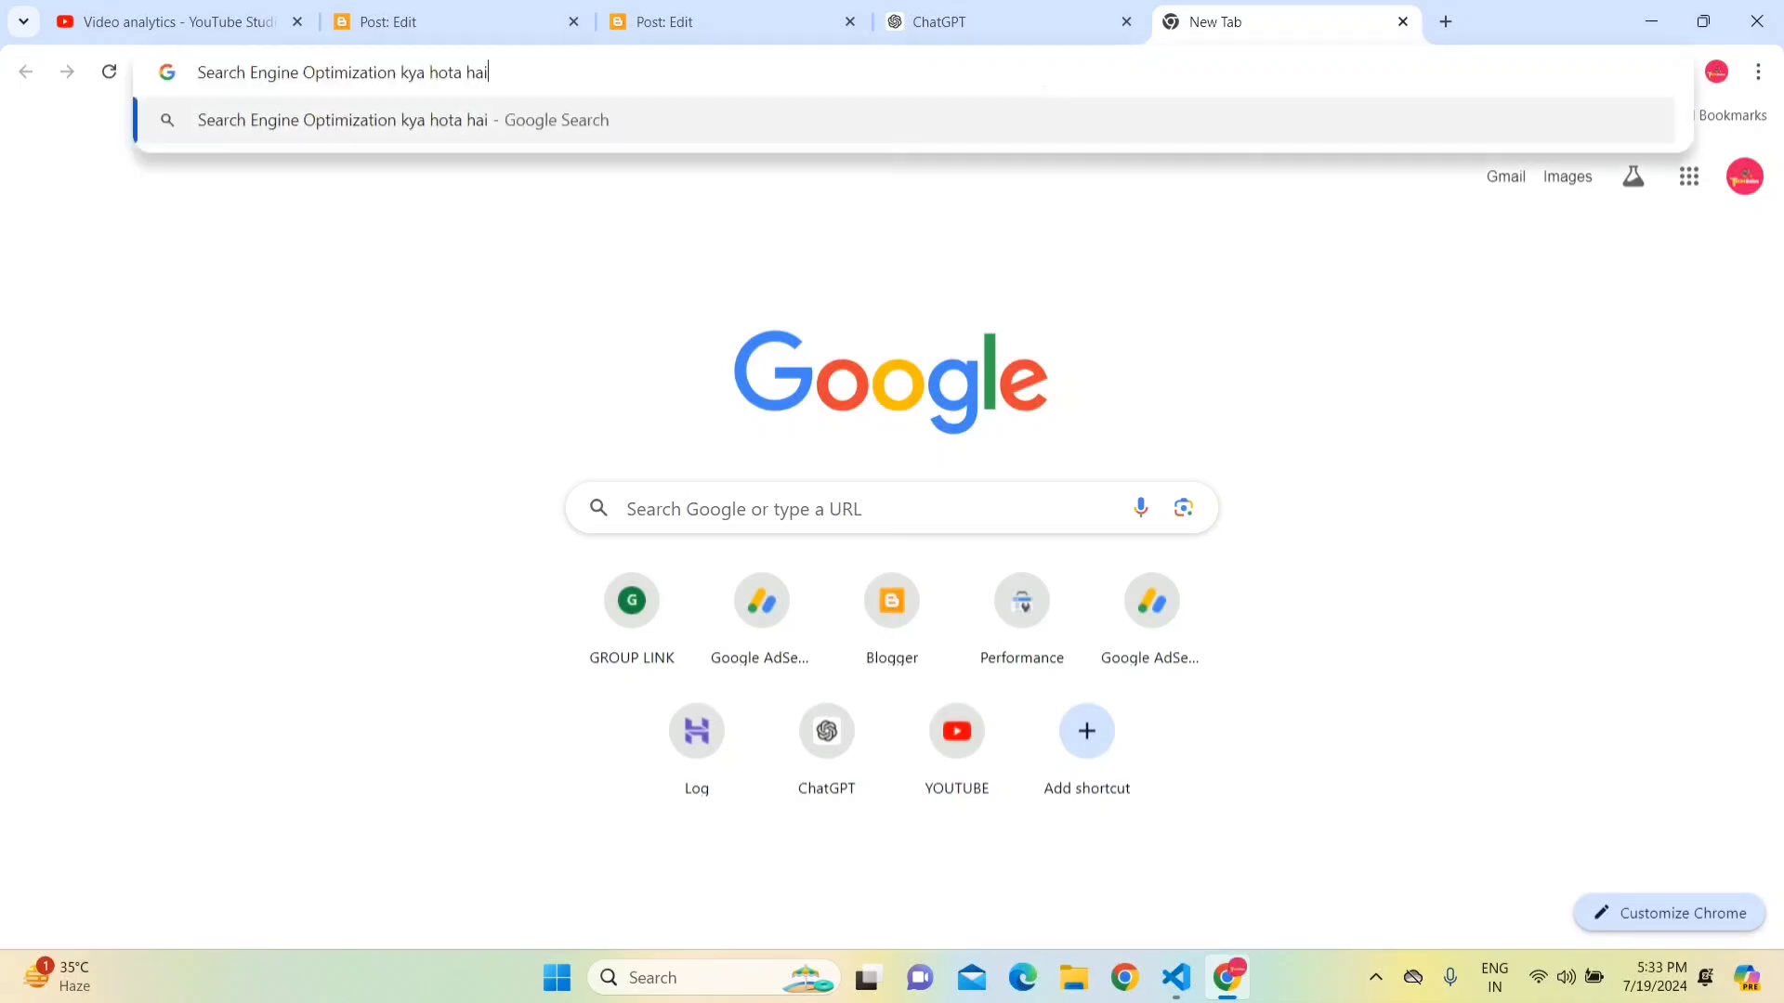
pyautogui.press('Return')
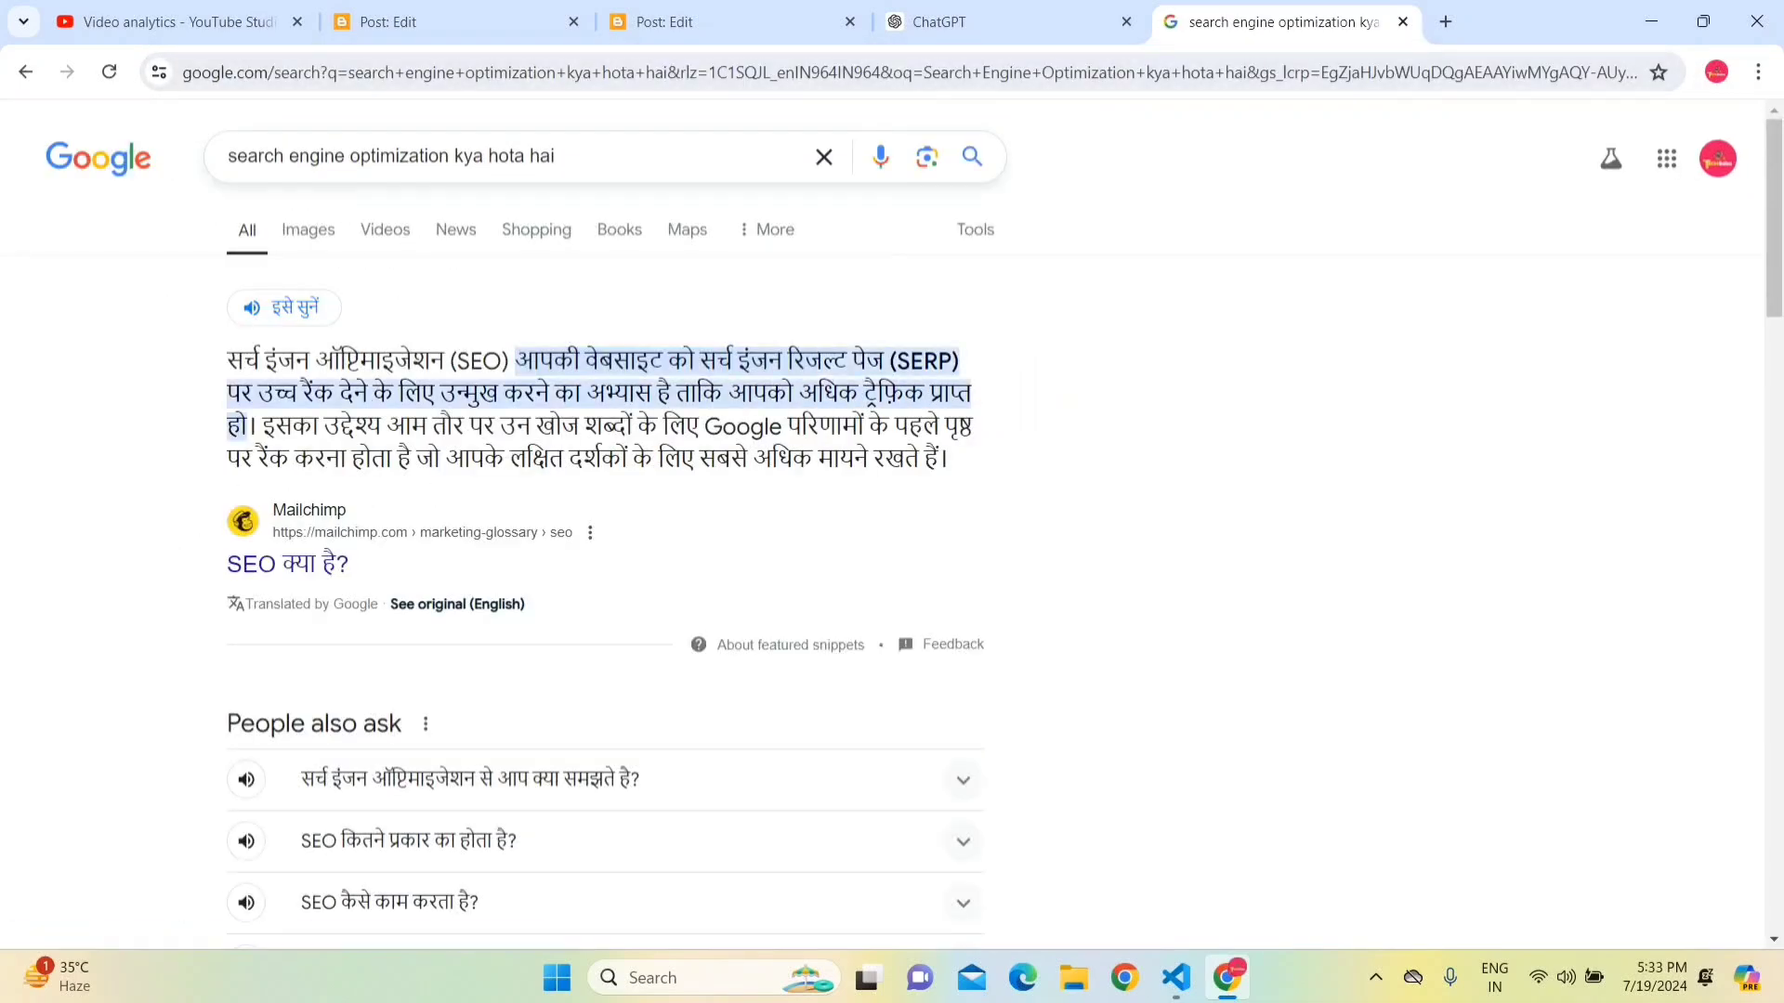
# - Show the image results for the search and open the preview of the green RGB Web Tech SEO graphic
pyautogui.click(321, 239)
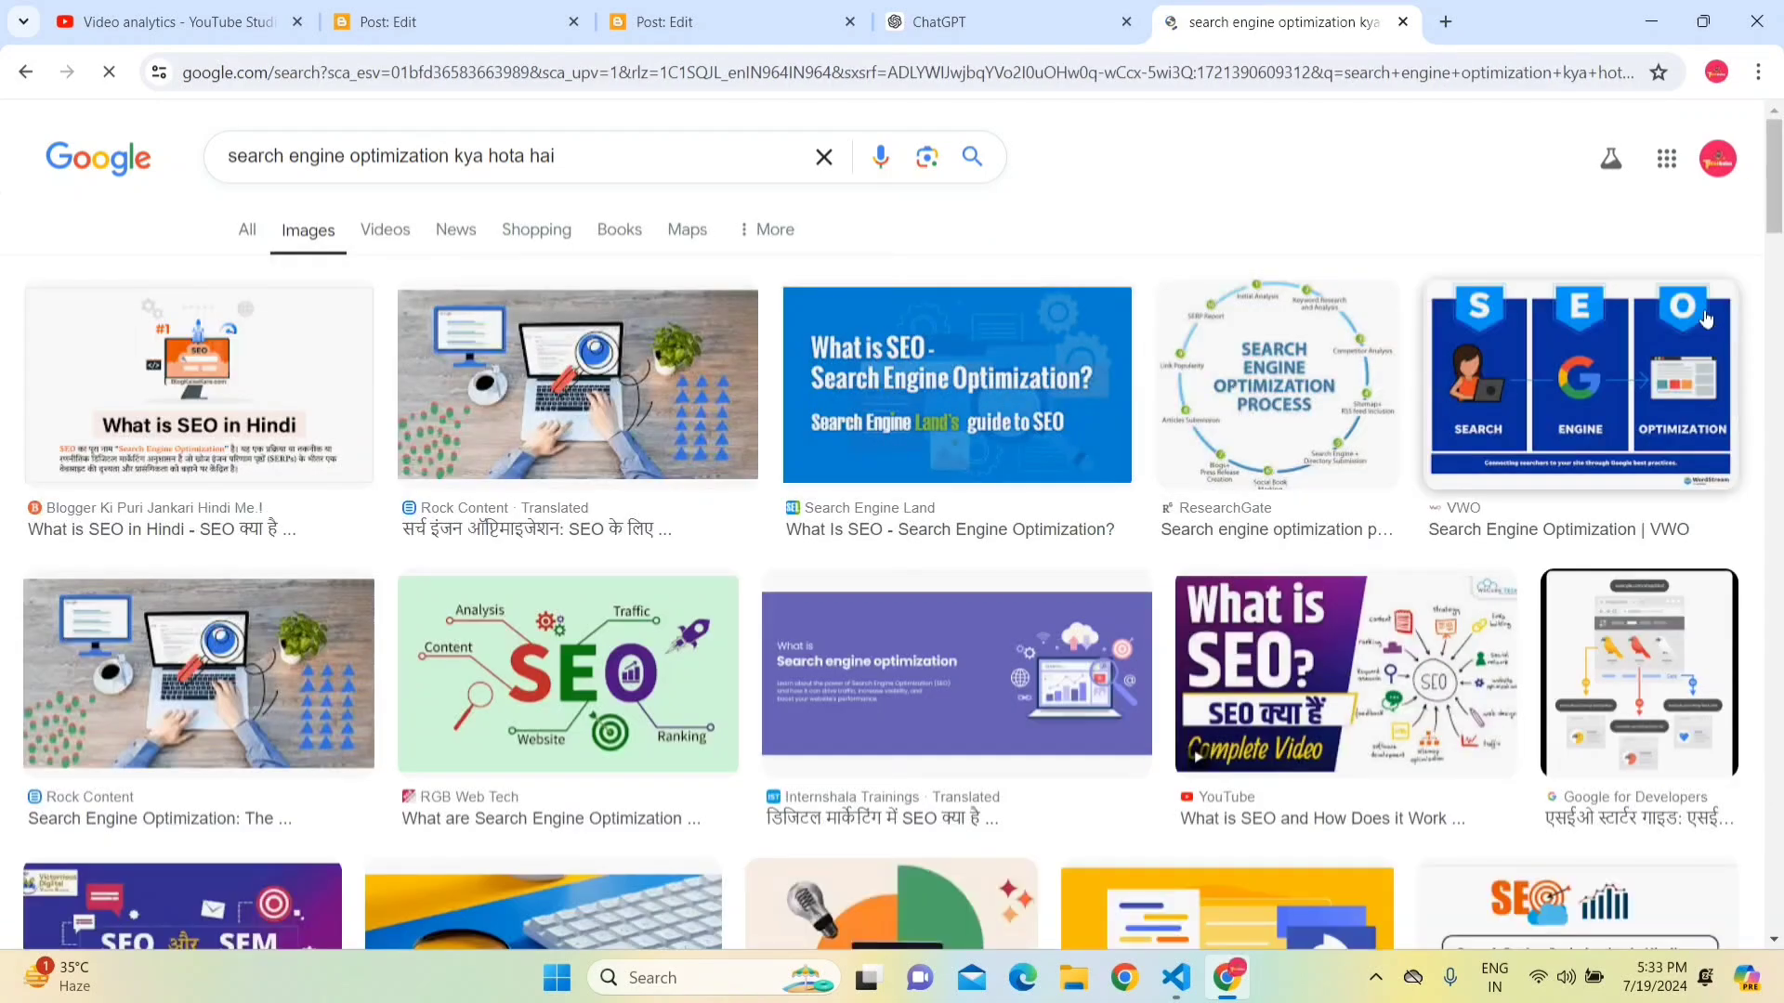
pyautogui.moveTo(1779, 202)
pyautogui.mouseDown()
pyautogui.moveTo(1779, 248)
pyautogui.moveTo(1779, 223)
pyautogui.mouseUp()
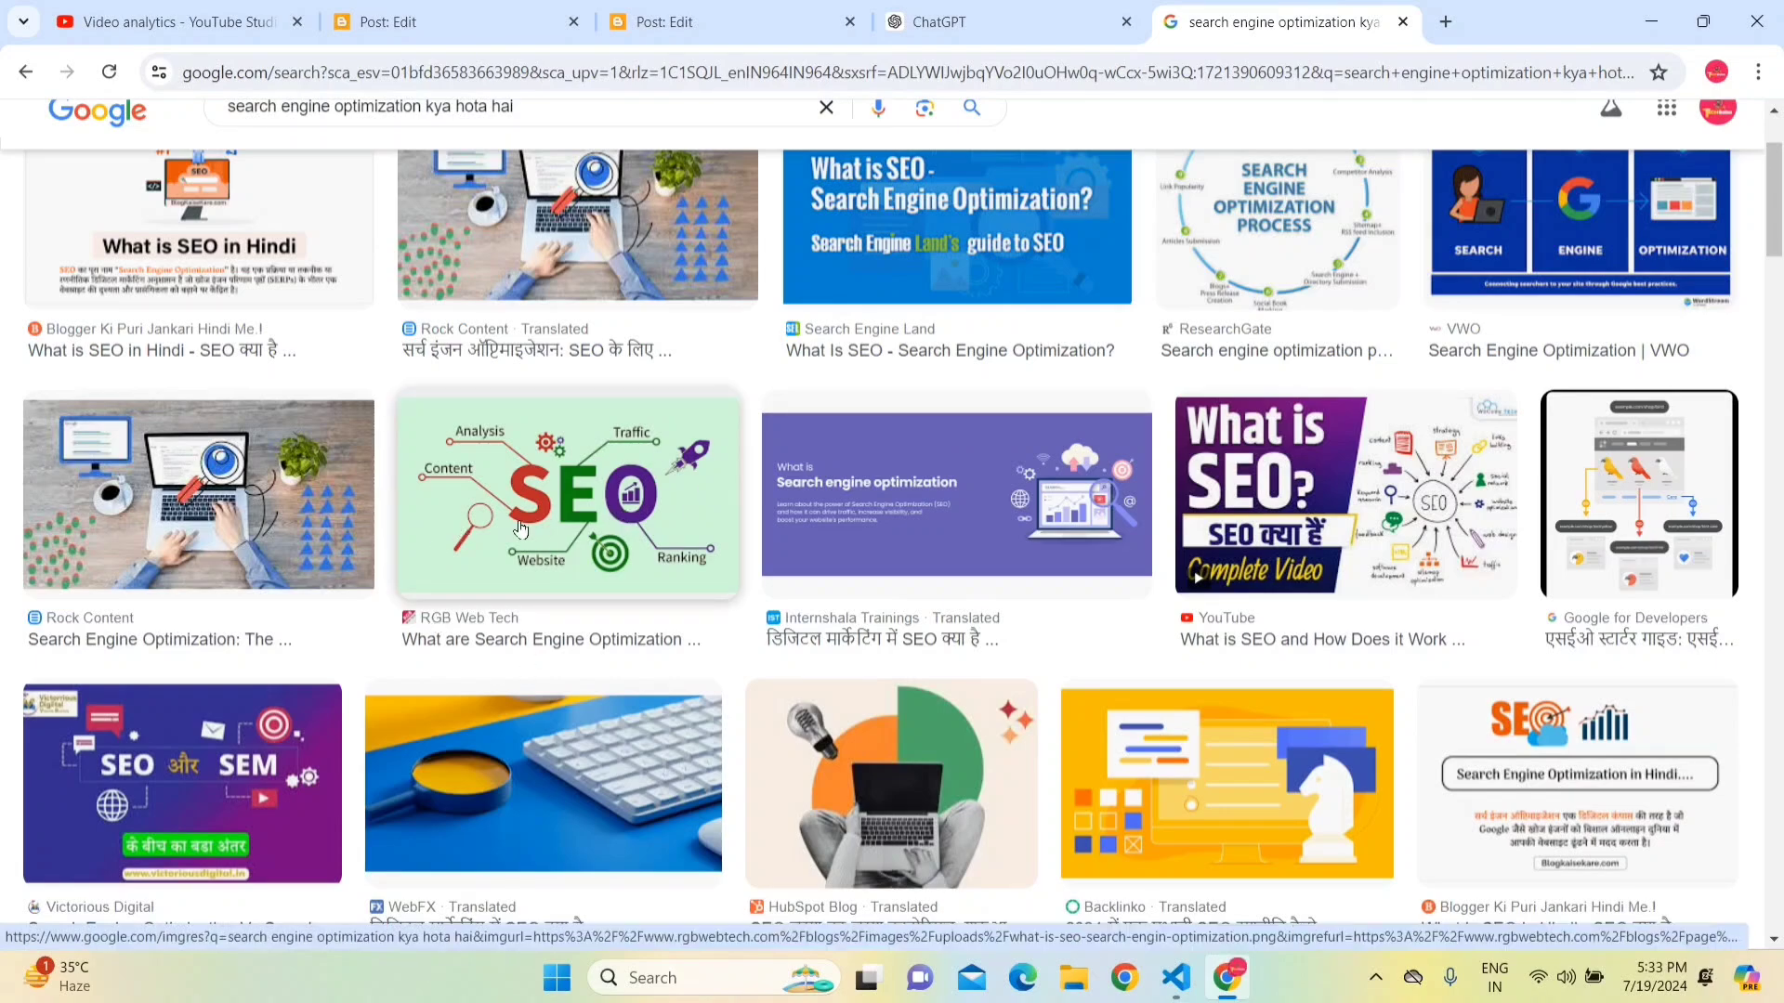
pyautogui.click(565, 501)
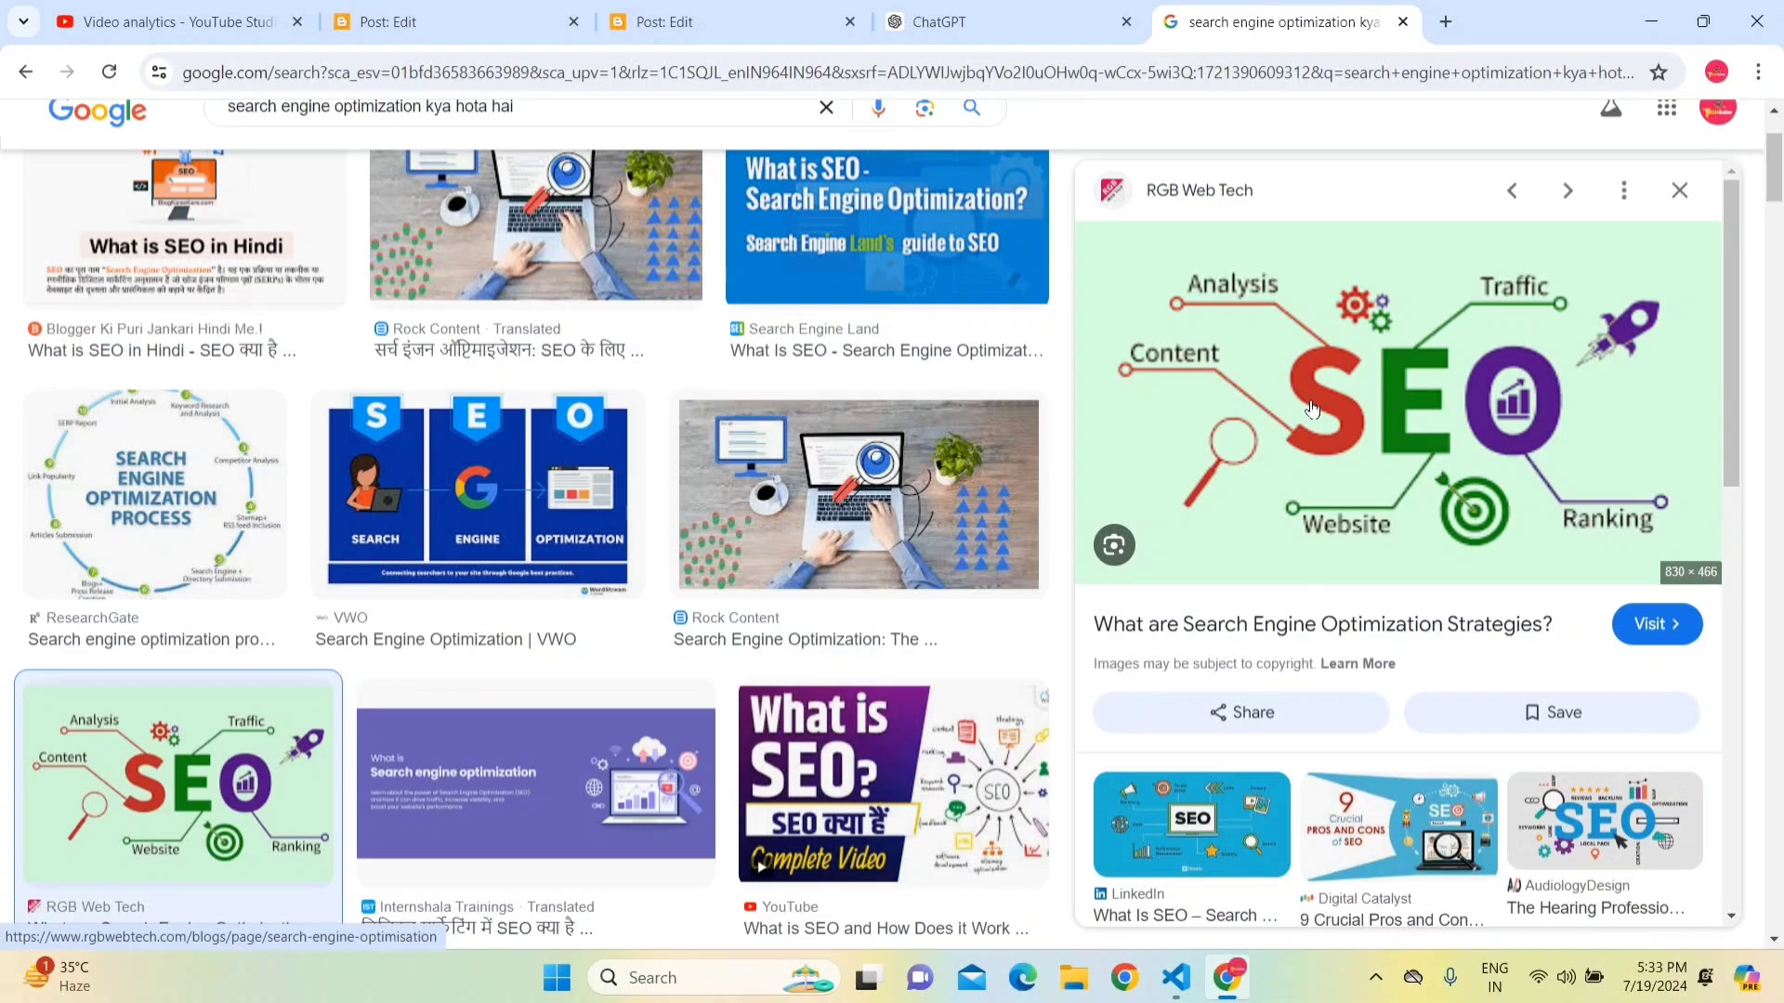
# - Save the previewed SEO graphic to New Volume (D:) as a PNG named "Search Engine Optimization kya hota hai"
pyautogui.rightClick(1311, 409)
pyautogui.click(1422, 736)
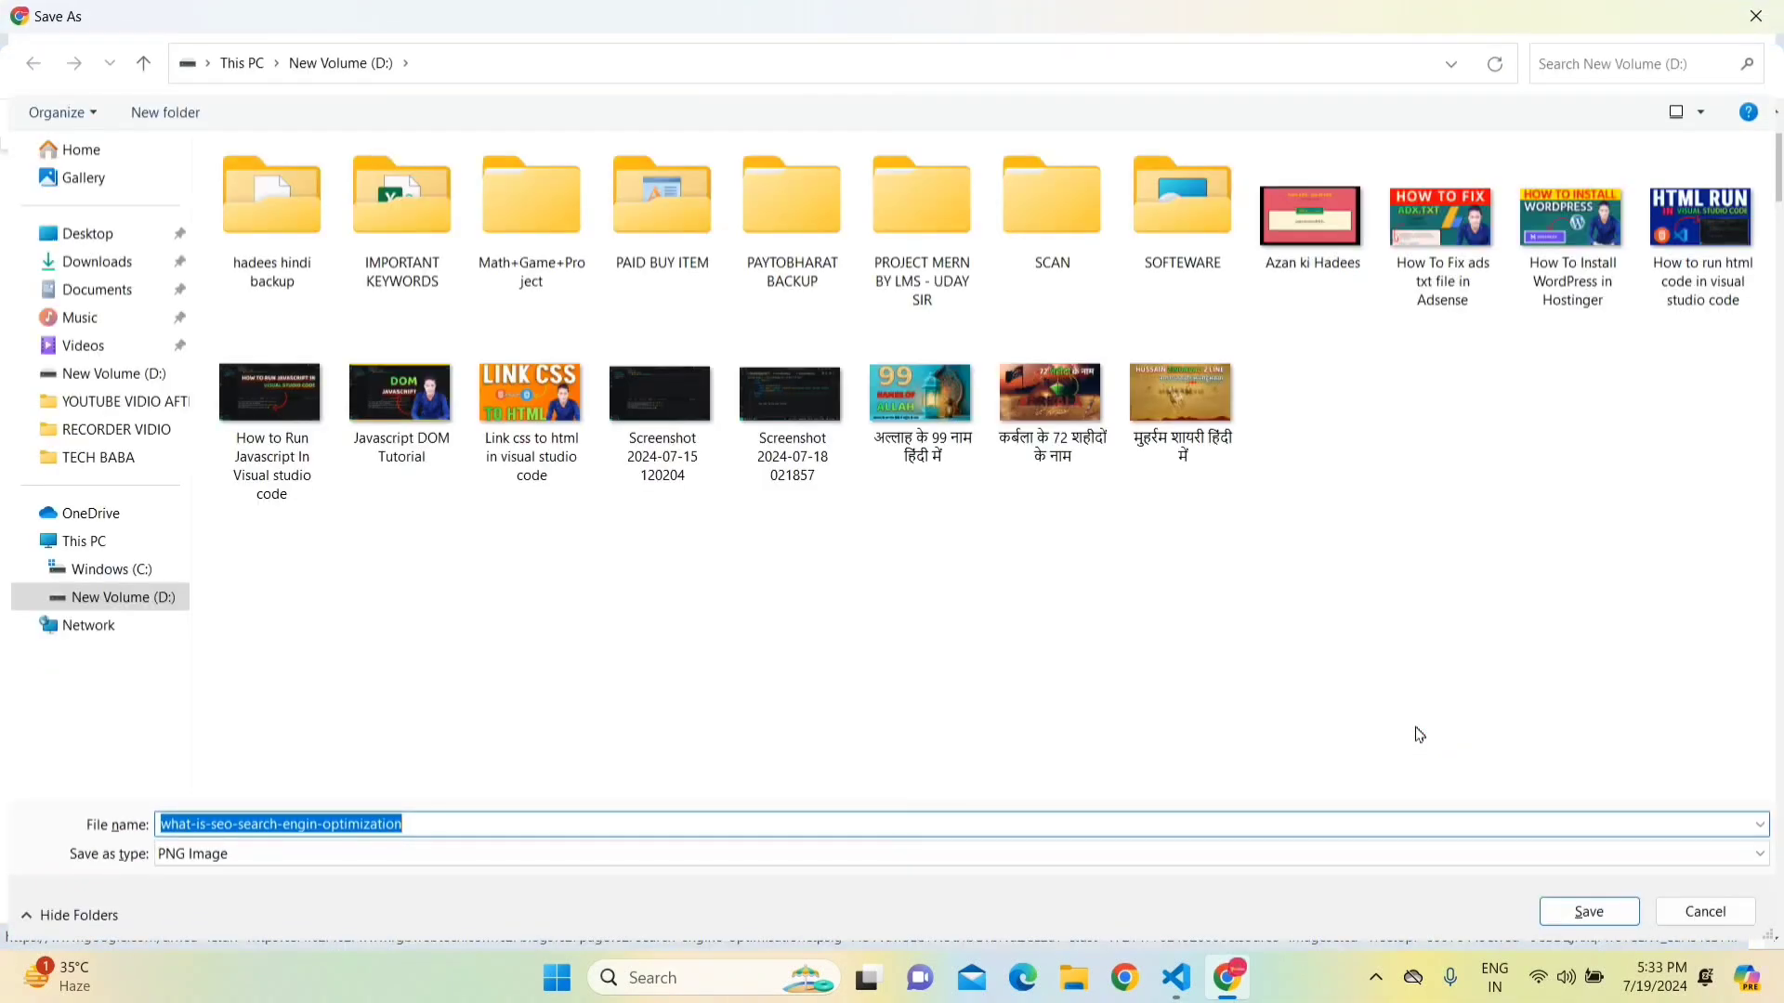
pyautogui.hotkey('ctrl', 'v')
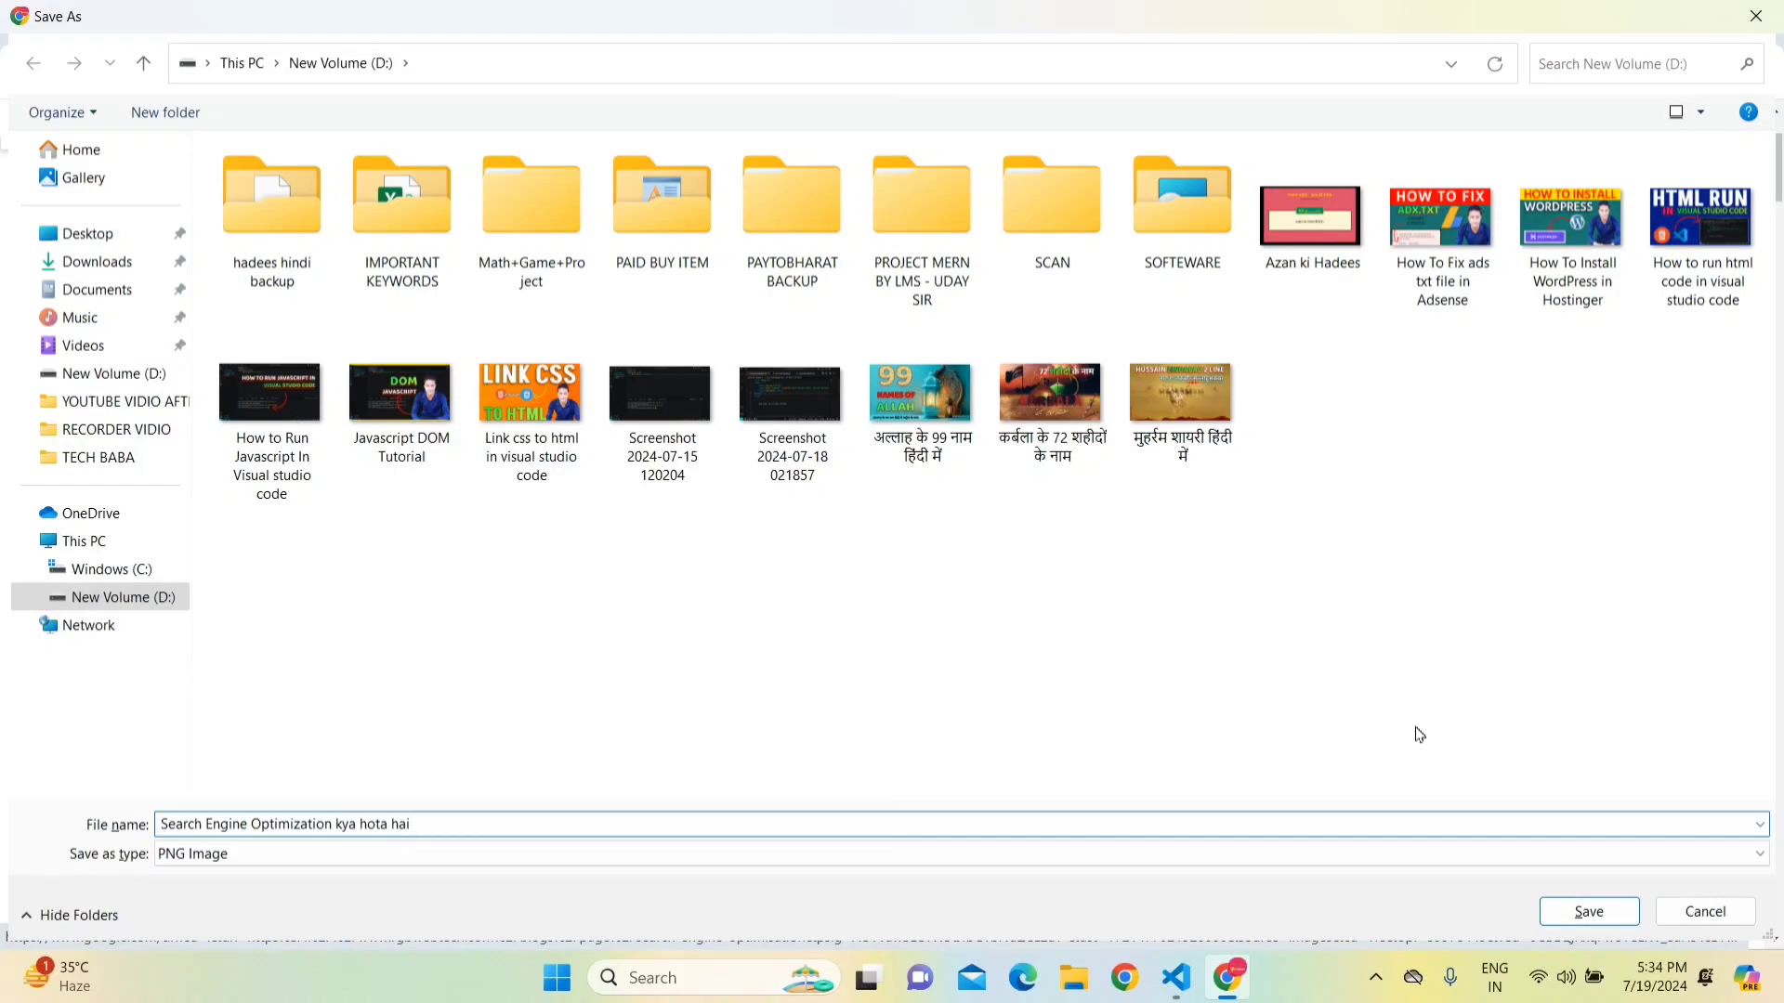
pyautogui.hotkey('ctrl', 'a')
pyautogui.press('End')
pyautogui.press('Return')
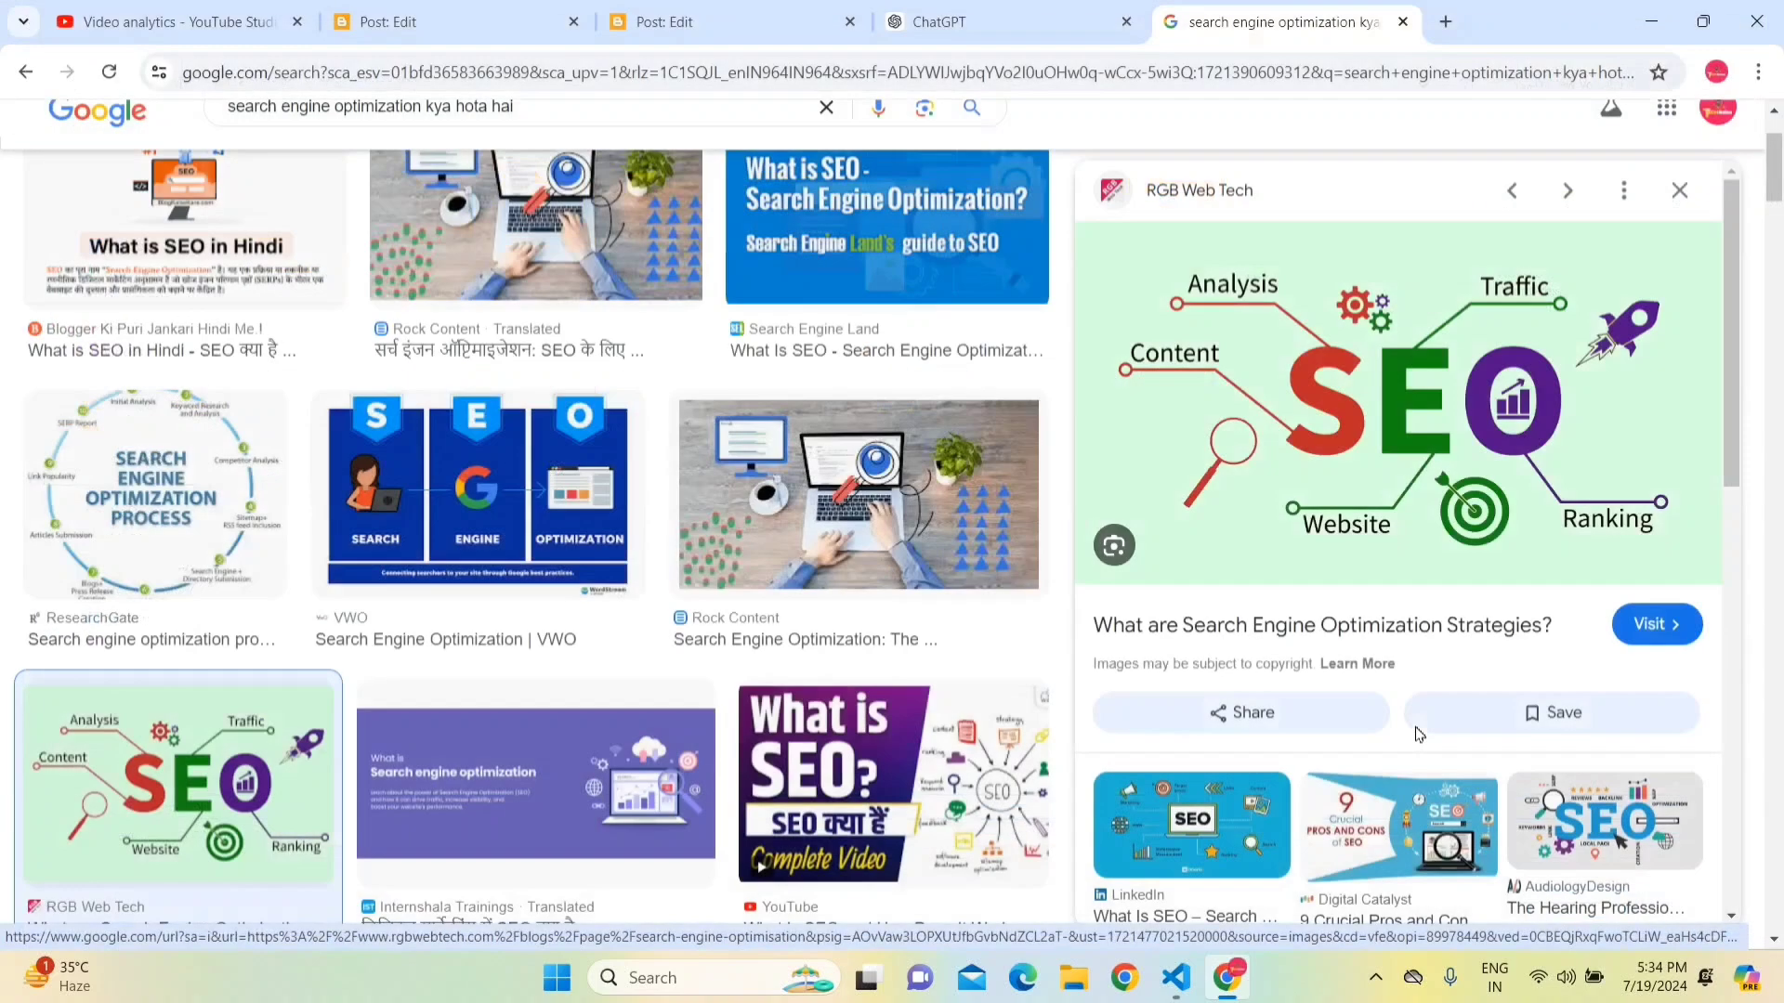
# - Return to the Blogger post and add blank lines between the intro paragraphs and the "सर्च इंजन ऑप्टिमाइजेशन क्या होता है" heading
pyautogui.click(733, 11)
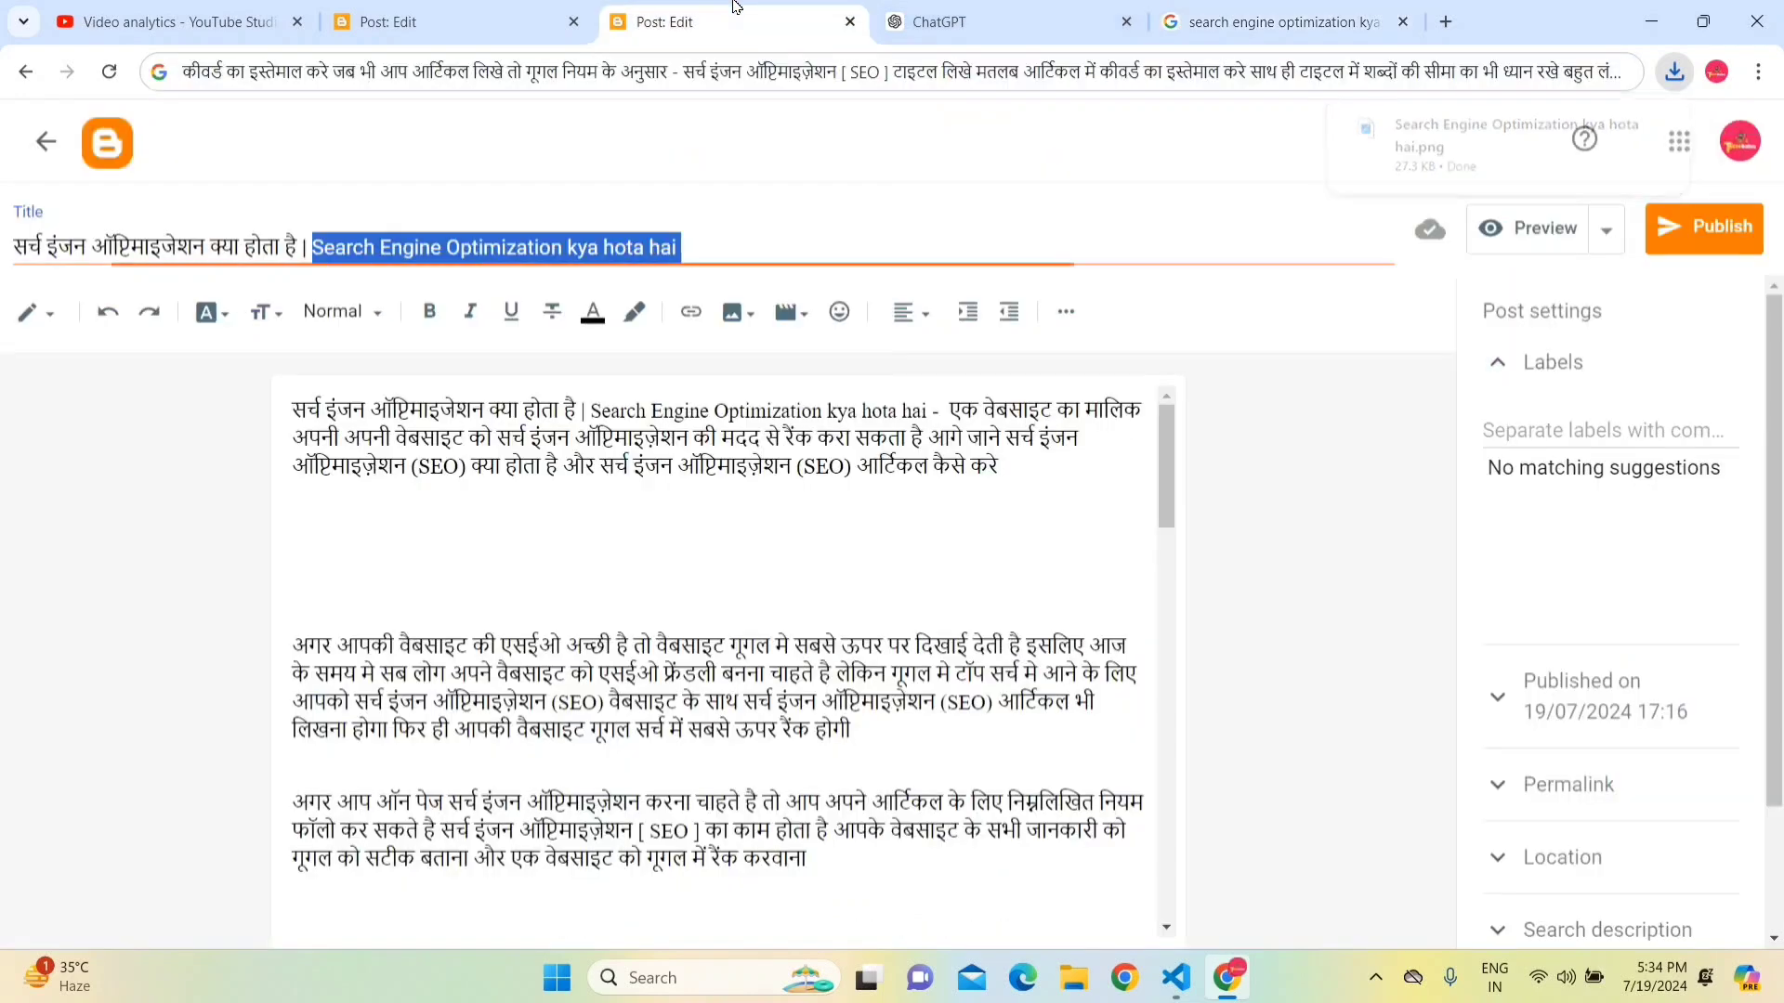
pyautogui.click(1163, 470)
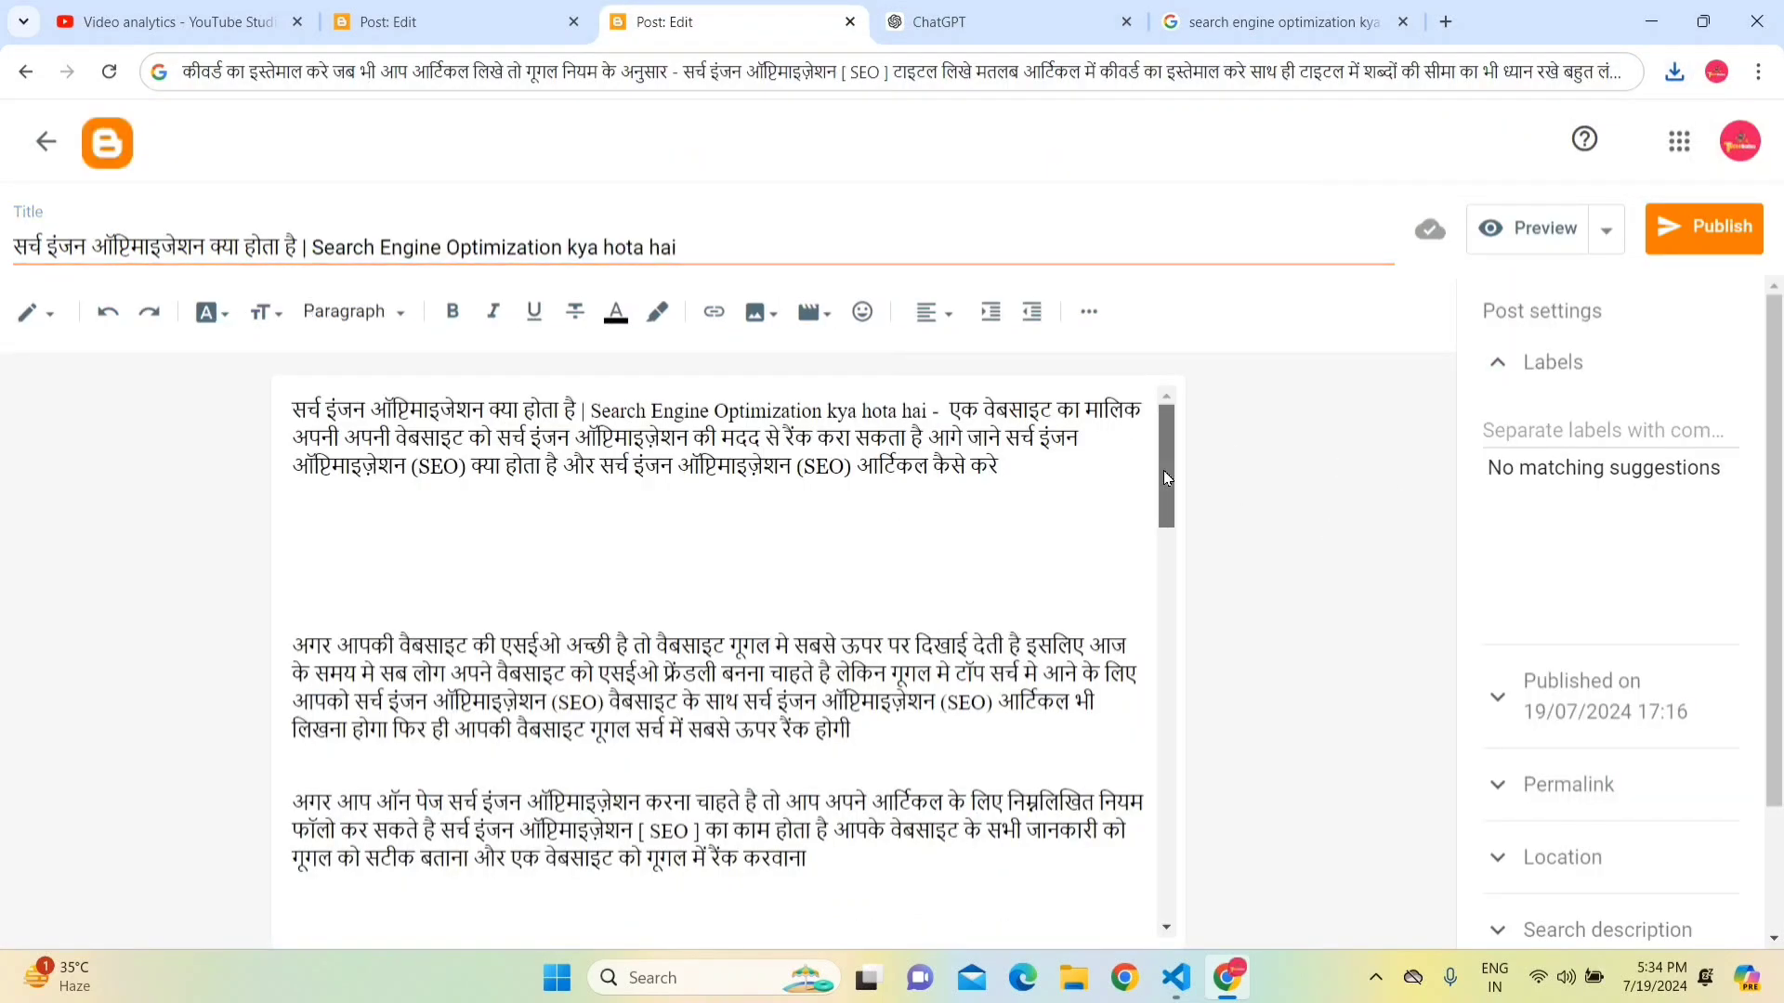
pyautogui.moveTo(1163, 470)
pyautogui.mouseDown()
pyautogui.moveTo(1163, 539)
pyautogui.moveTo(1165, 437)
pyautogui.mouseUp()
pyautogui.click(293, 883)
pyautogui.moveTo(293, 882); pyautogui.dragTo(673, 800)
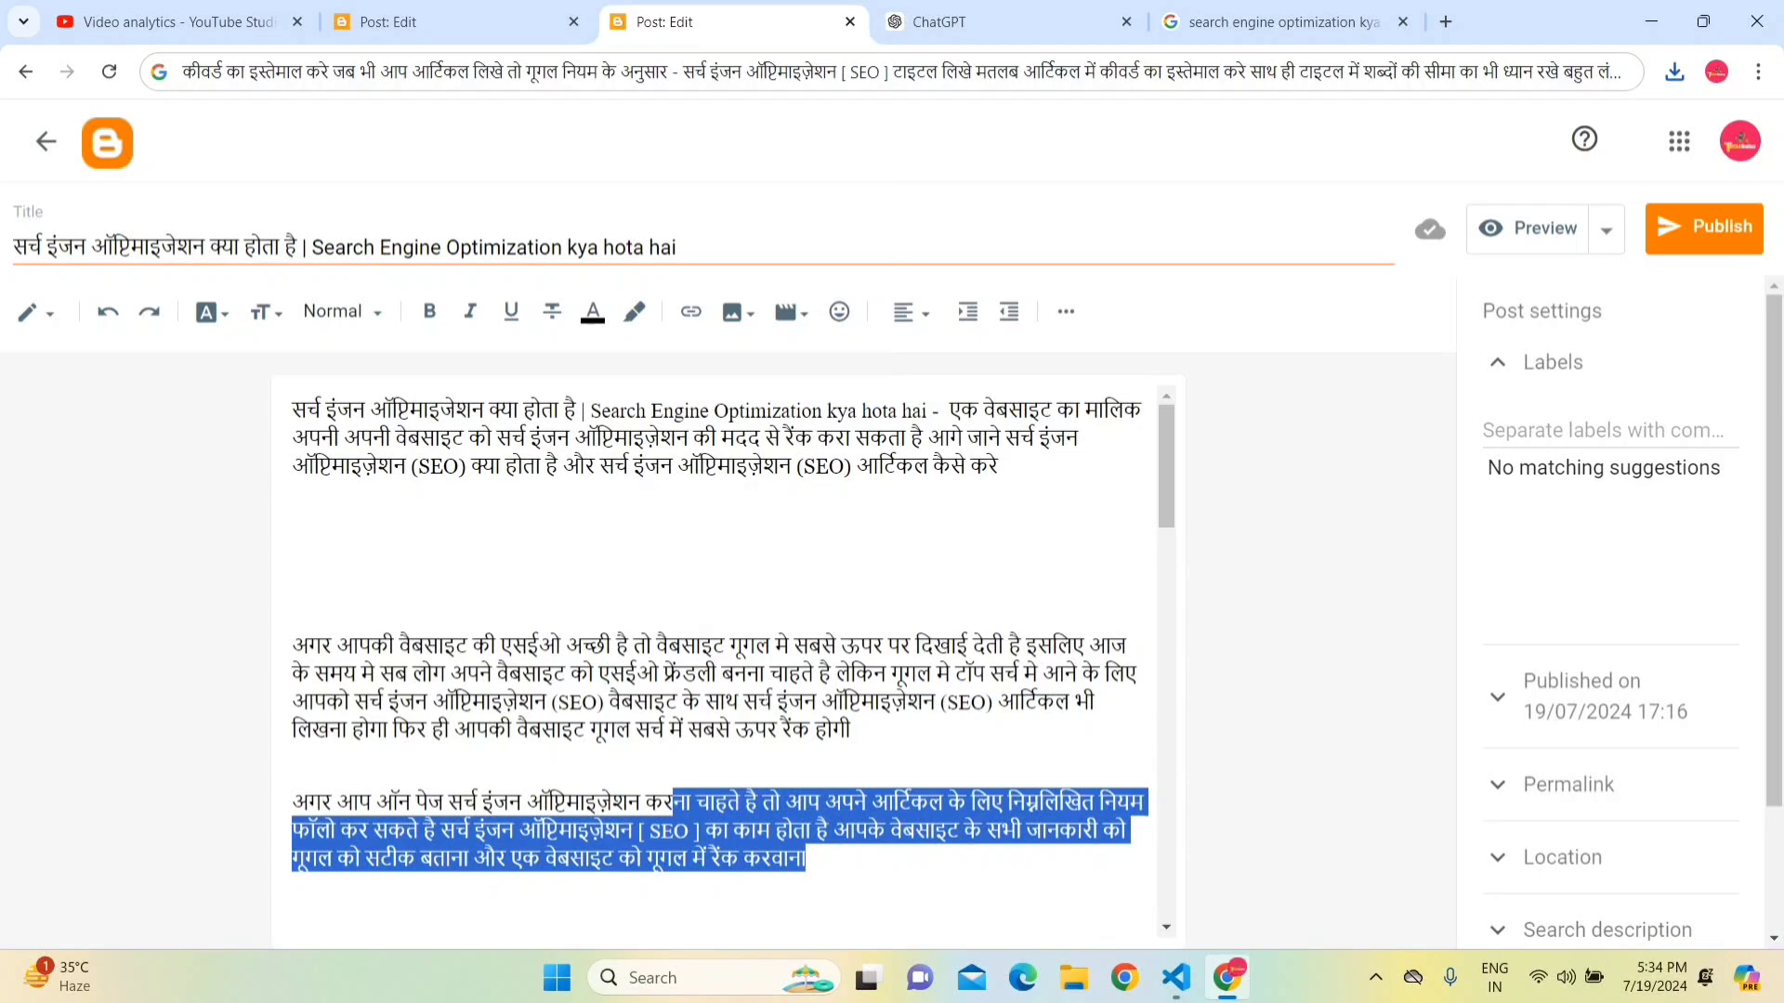
pyautogui.click(766, 702)
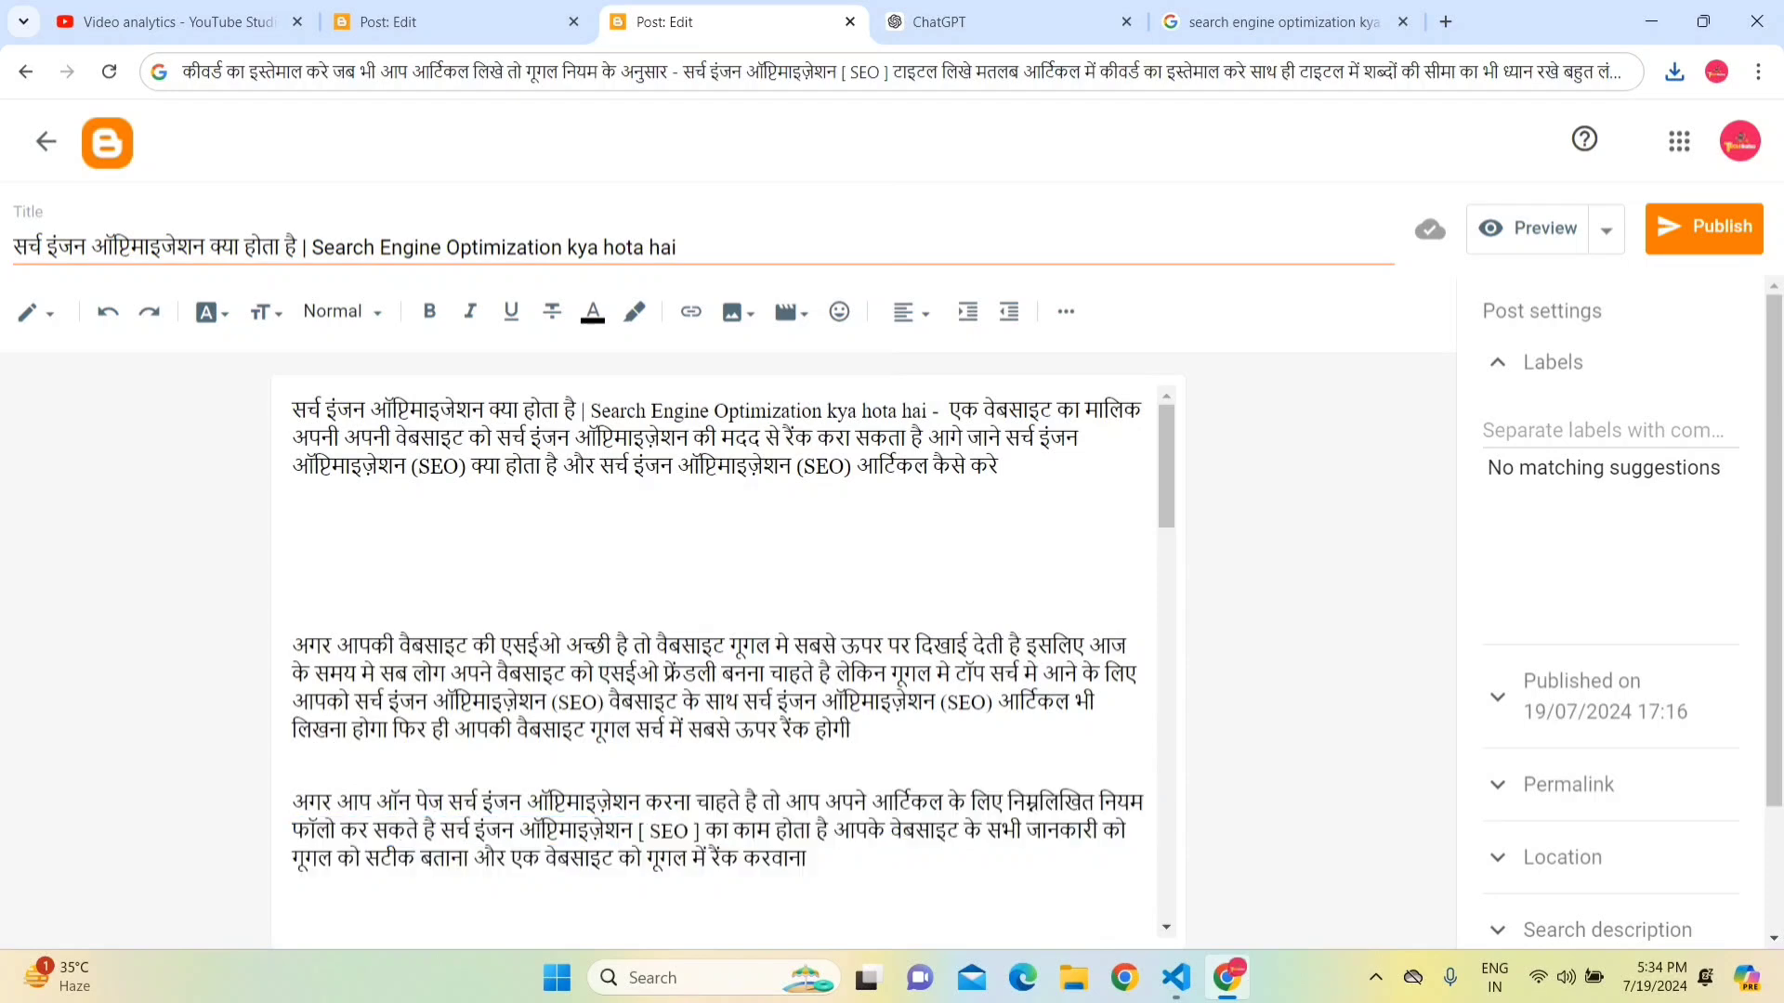
pyautogui.moveTo(1186, 464); pyautogui.dragTo(1182, 537)
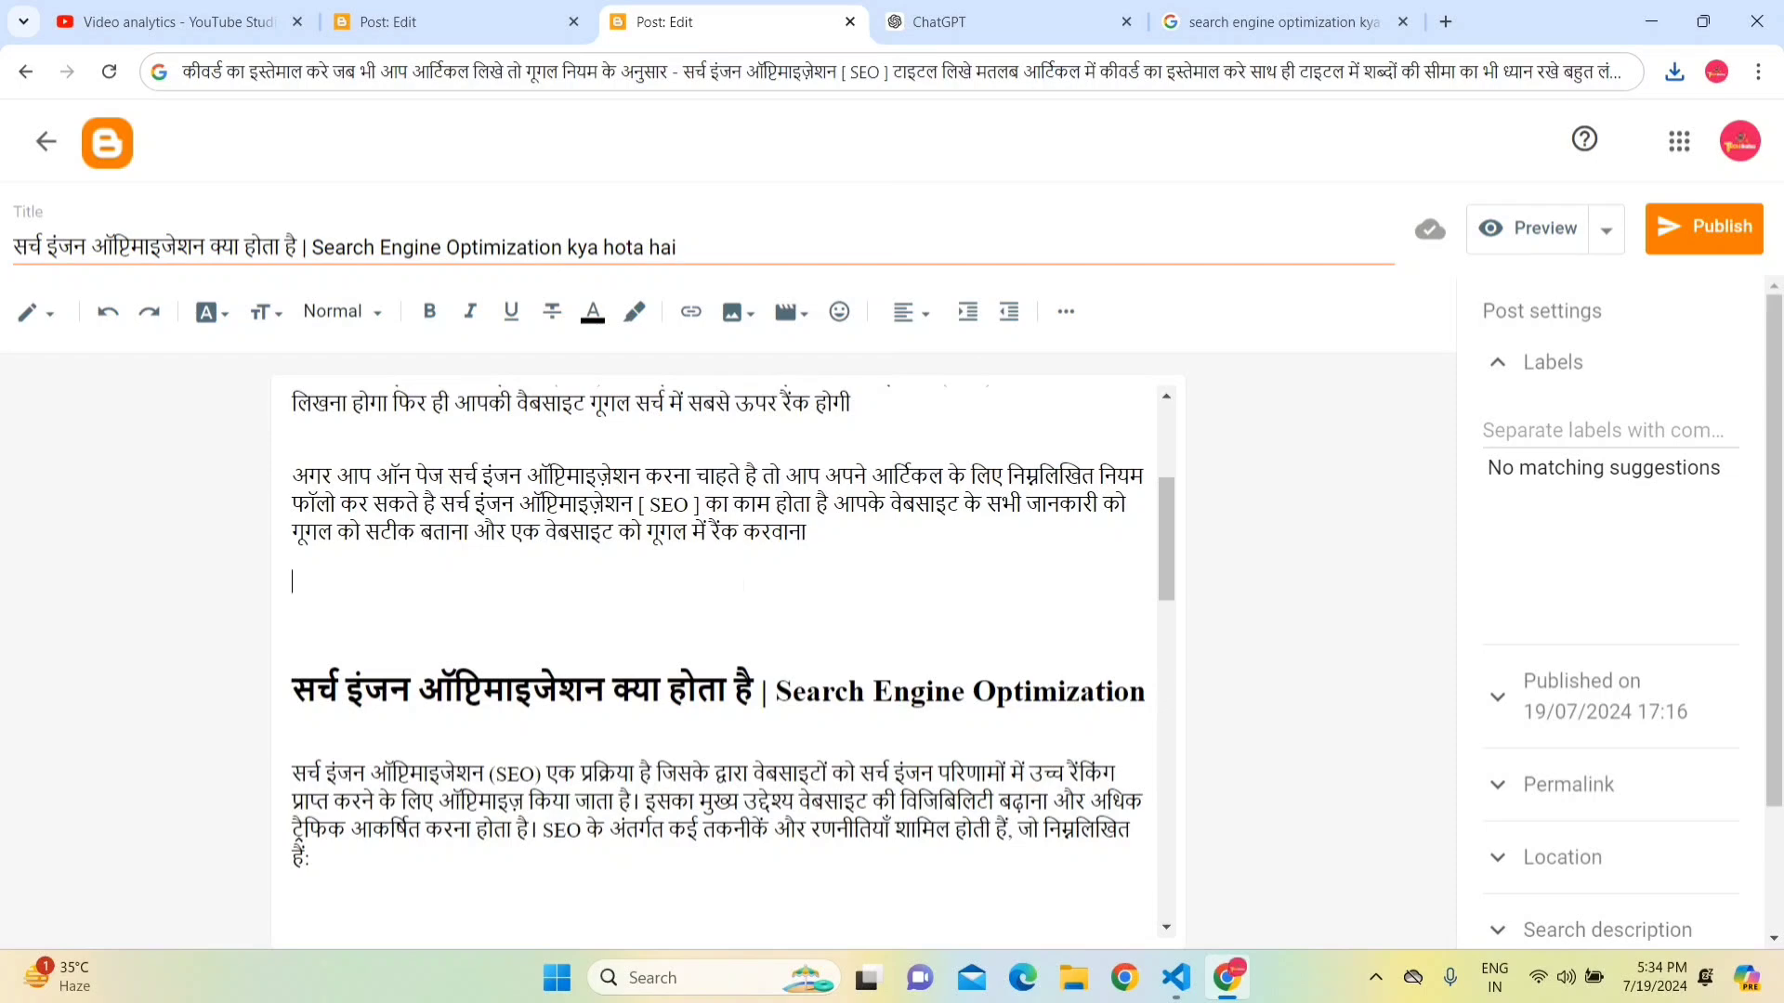
pyautogui.press('Return')
pyautogui.press('Return')
pyautogui.press('Return')
pyautogui.press('Return')
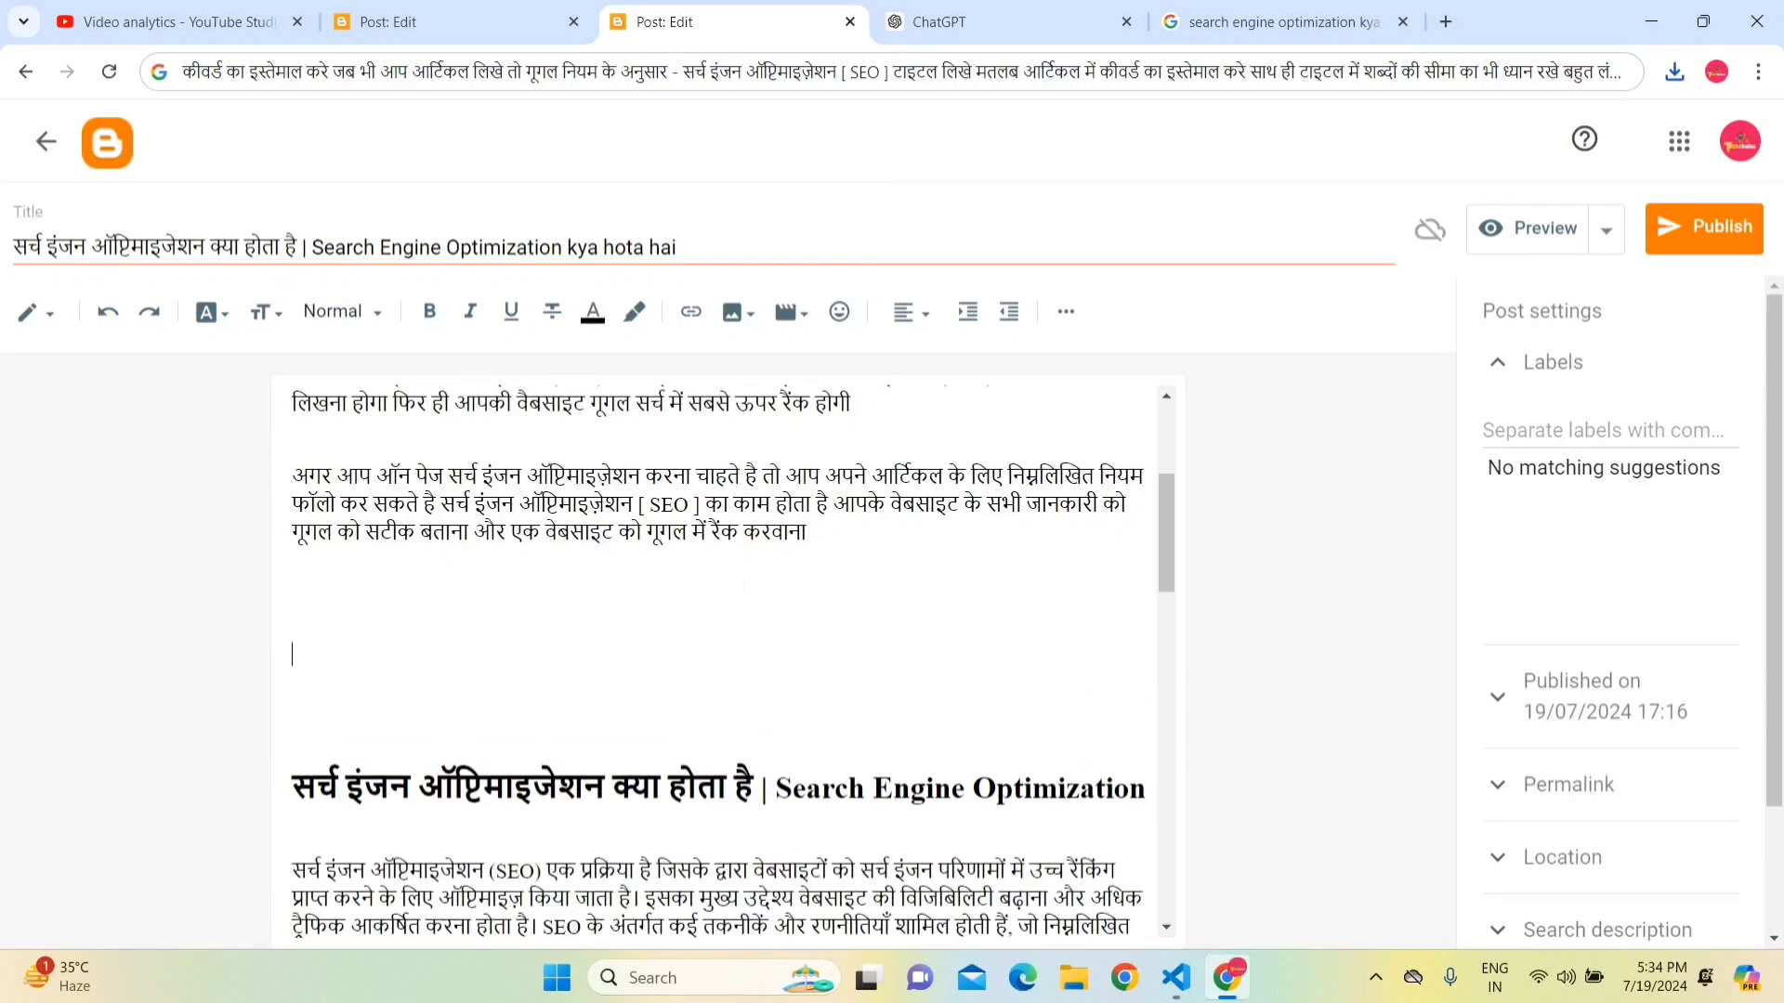
pyautogui.press('Return')
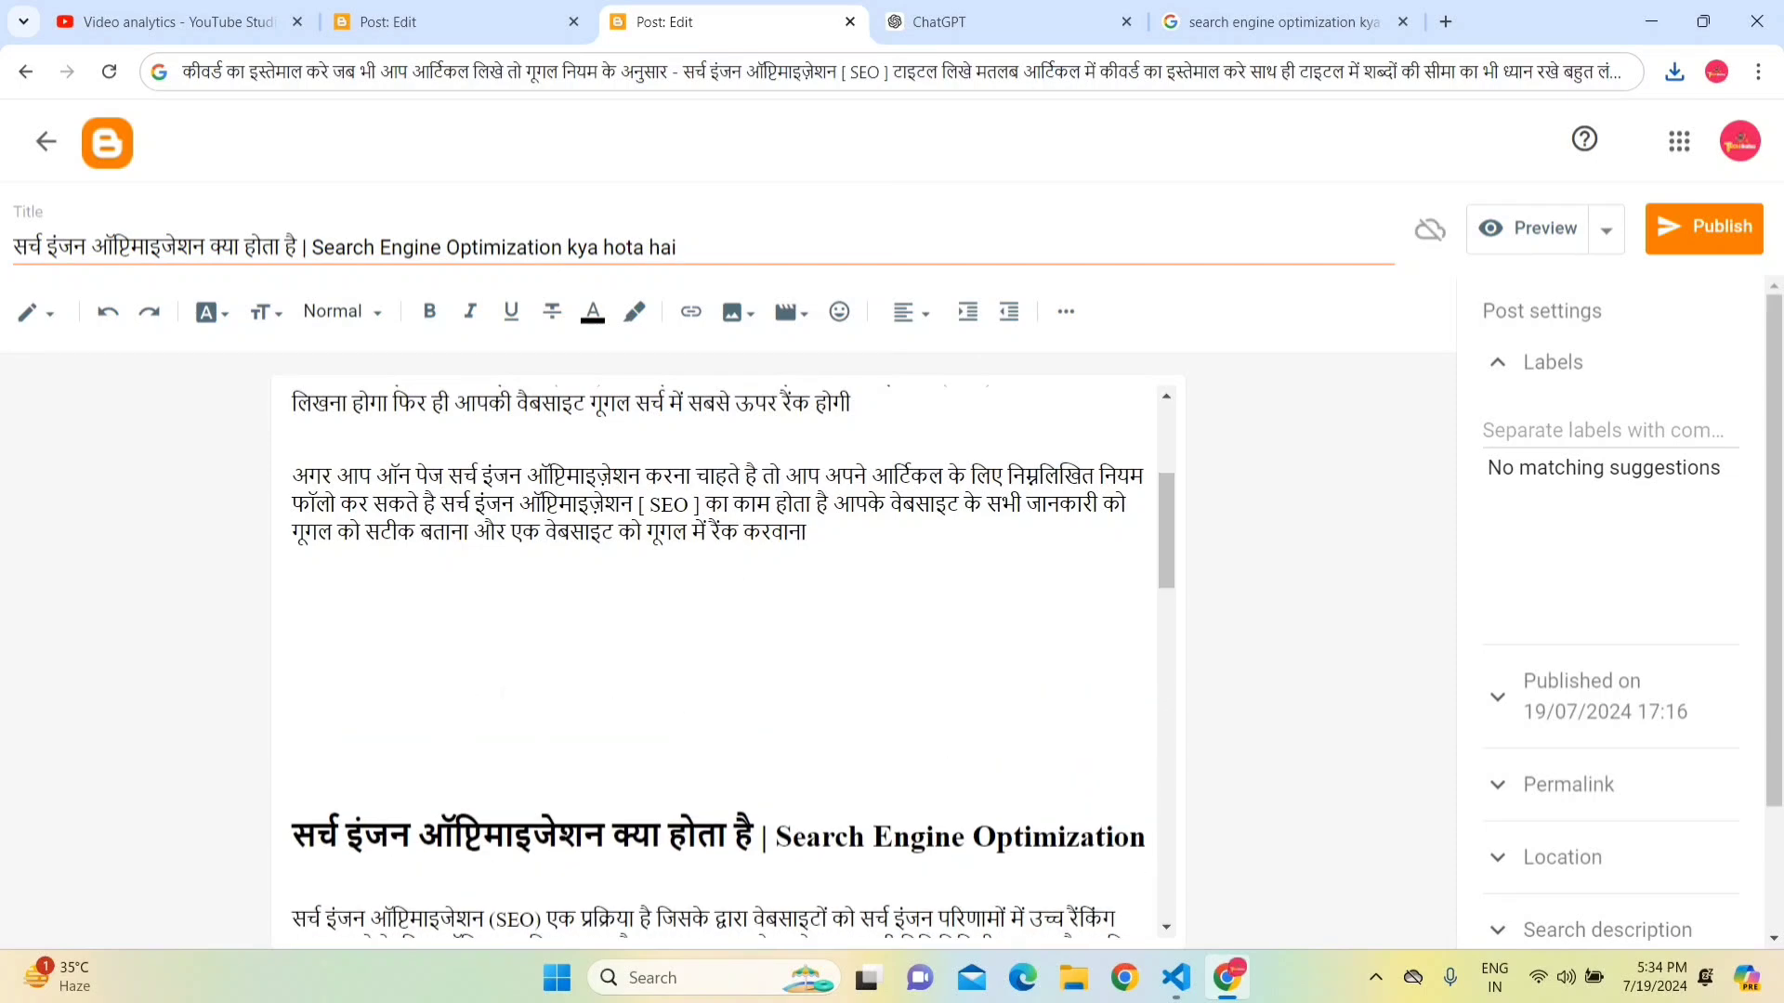
# - Insert the image "Search Engine Optimization kya hota hai" from New Volume (D:) into the blank space above the heading
pyautogui.click(736, 322)
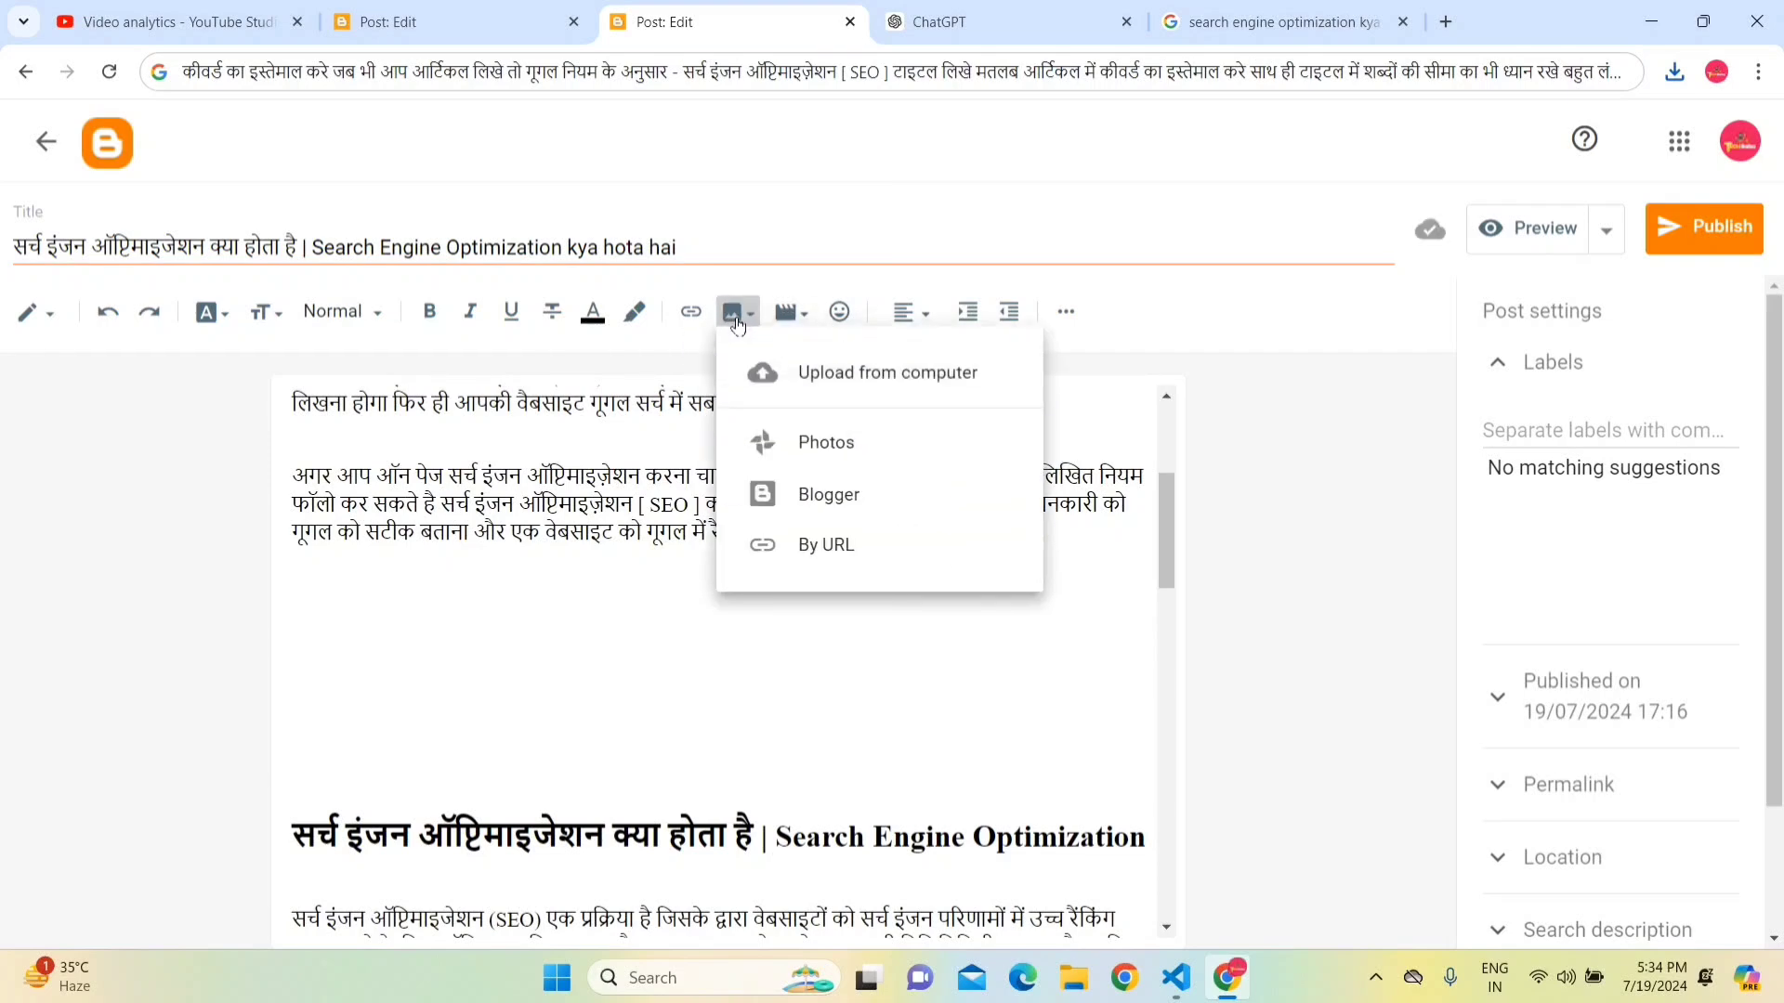
pyautogui.click(887, 390)
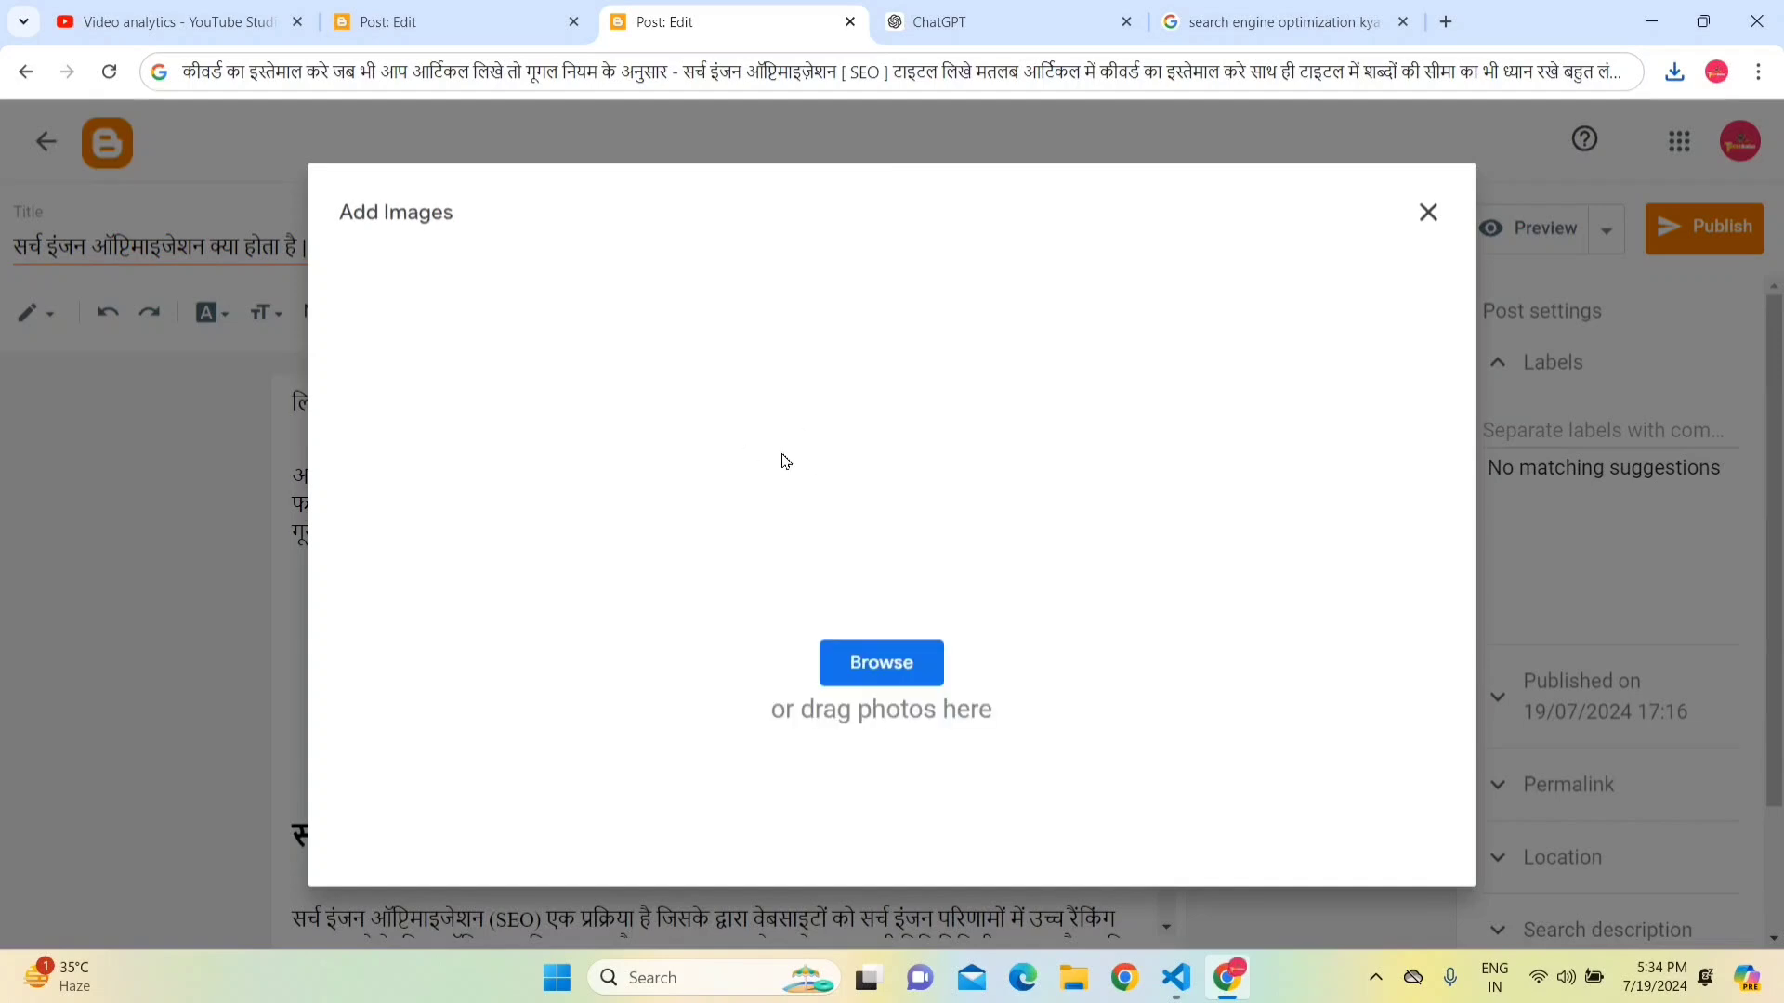
pyautogui.click(910, 665)
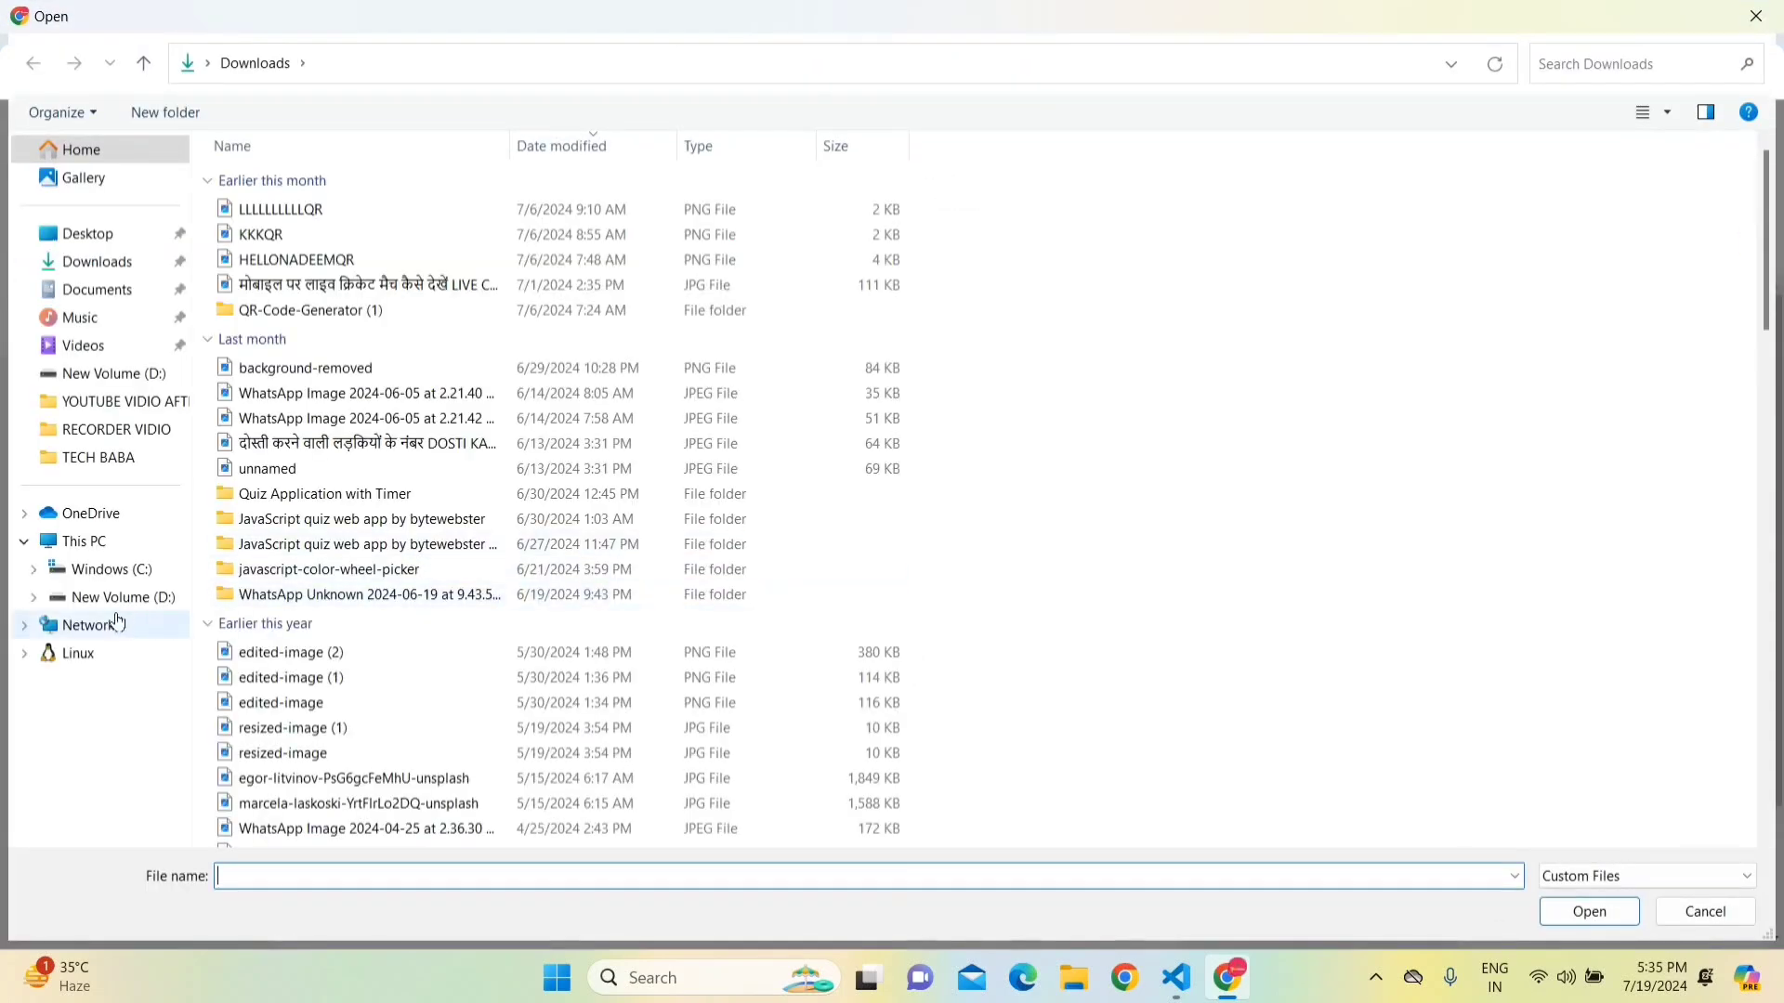
pyautogui.click(121, 597)
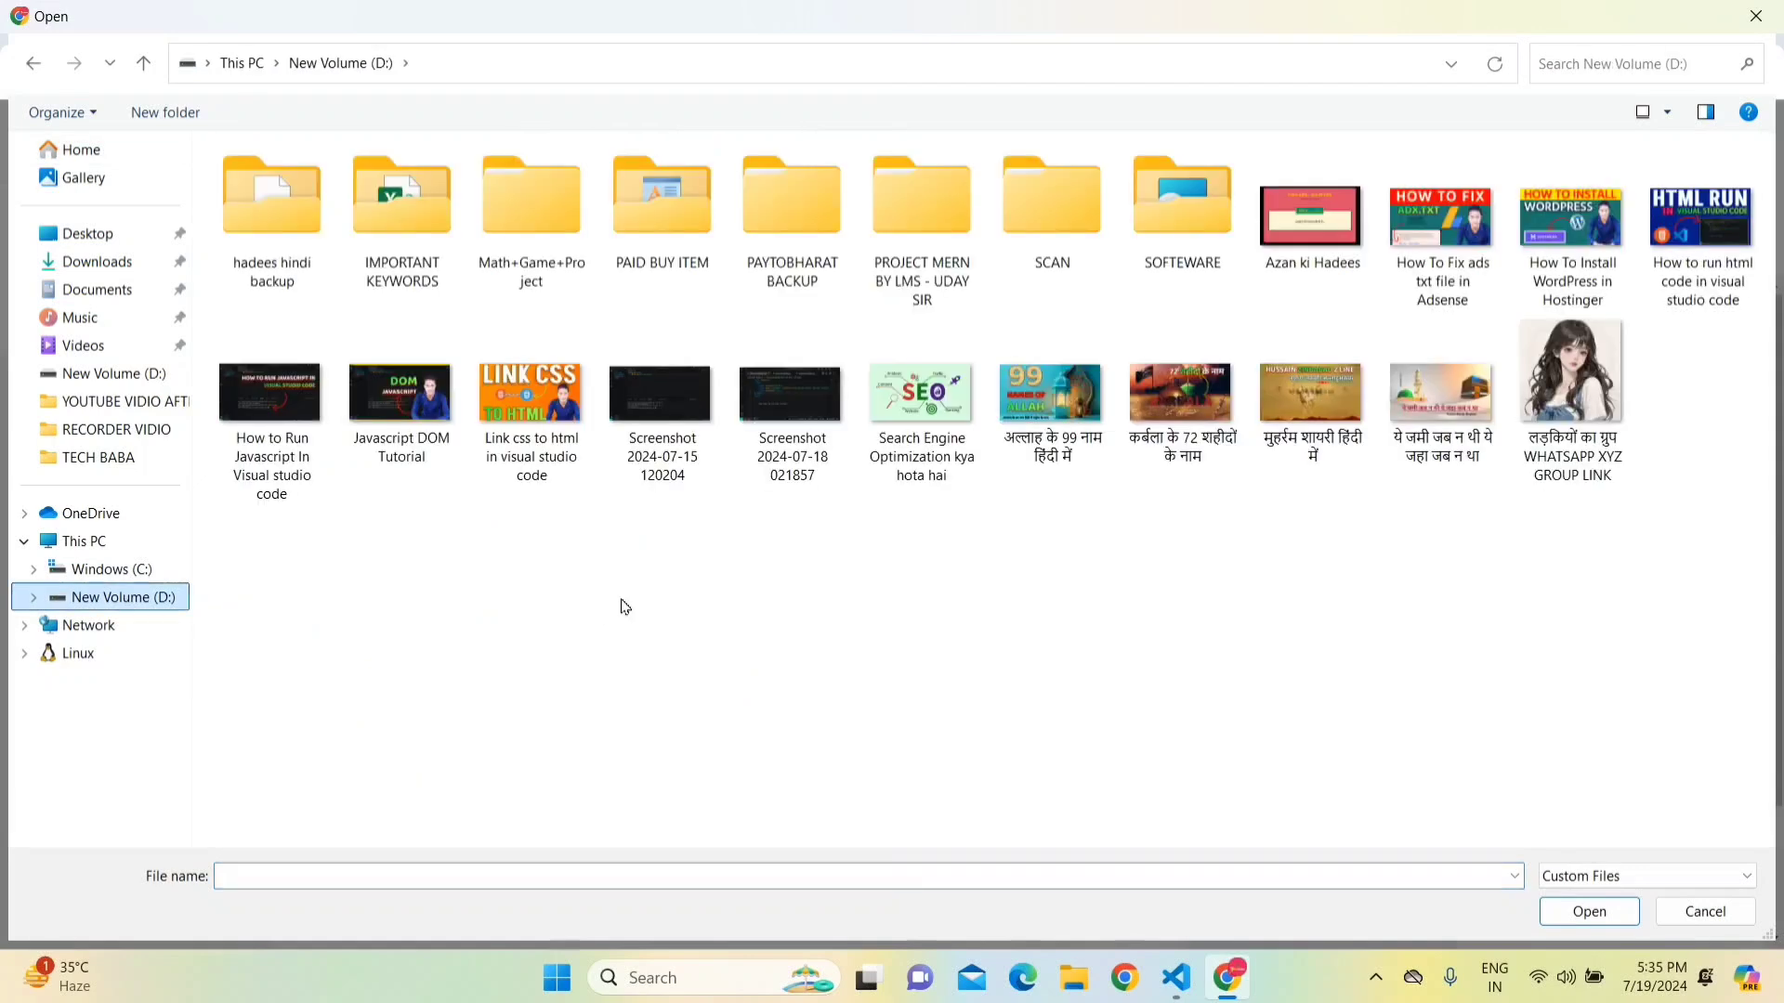
pyautogui.click(925, 409)
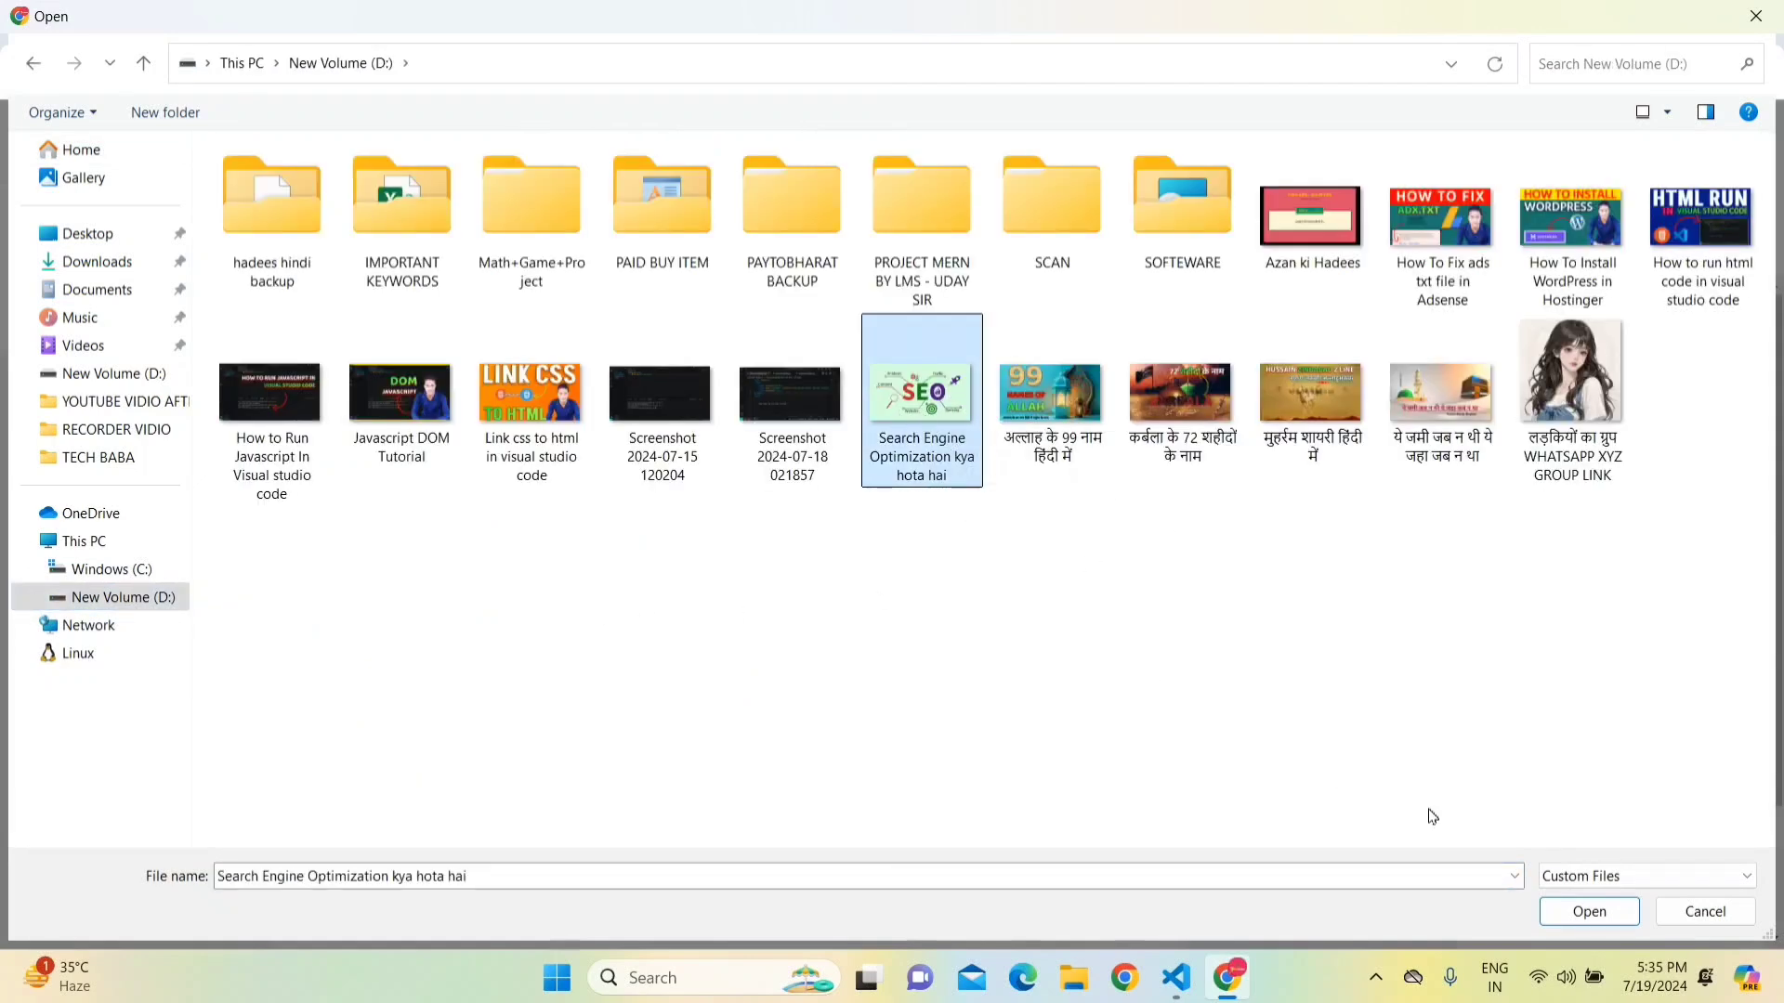
pyautogui.click(1585, 911)
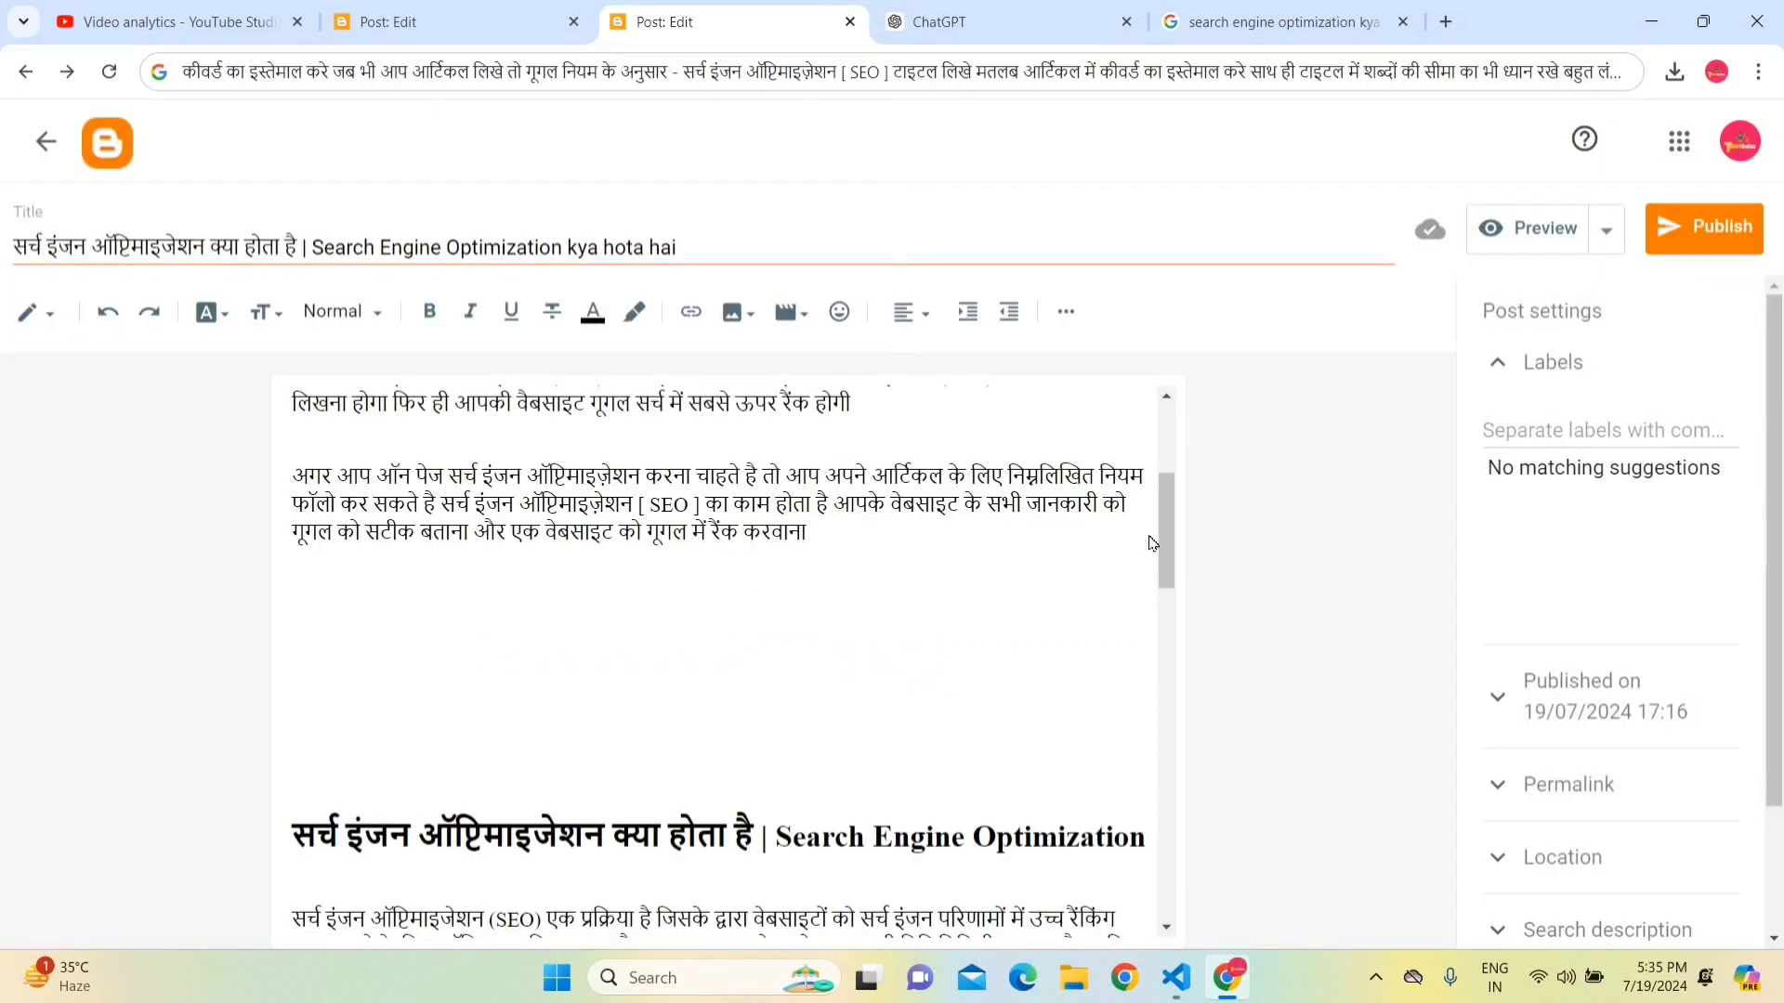
pyautogui.scroll(-2, 1163, 537)
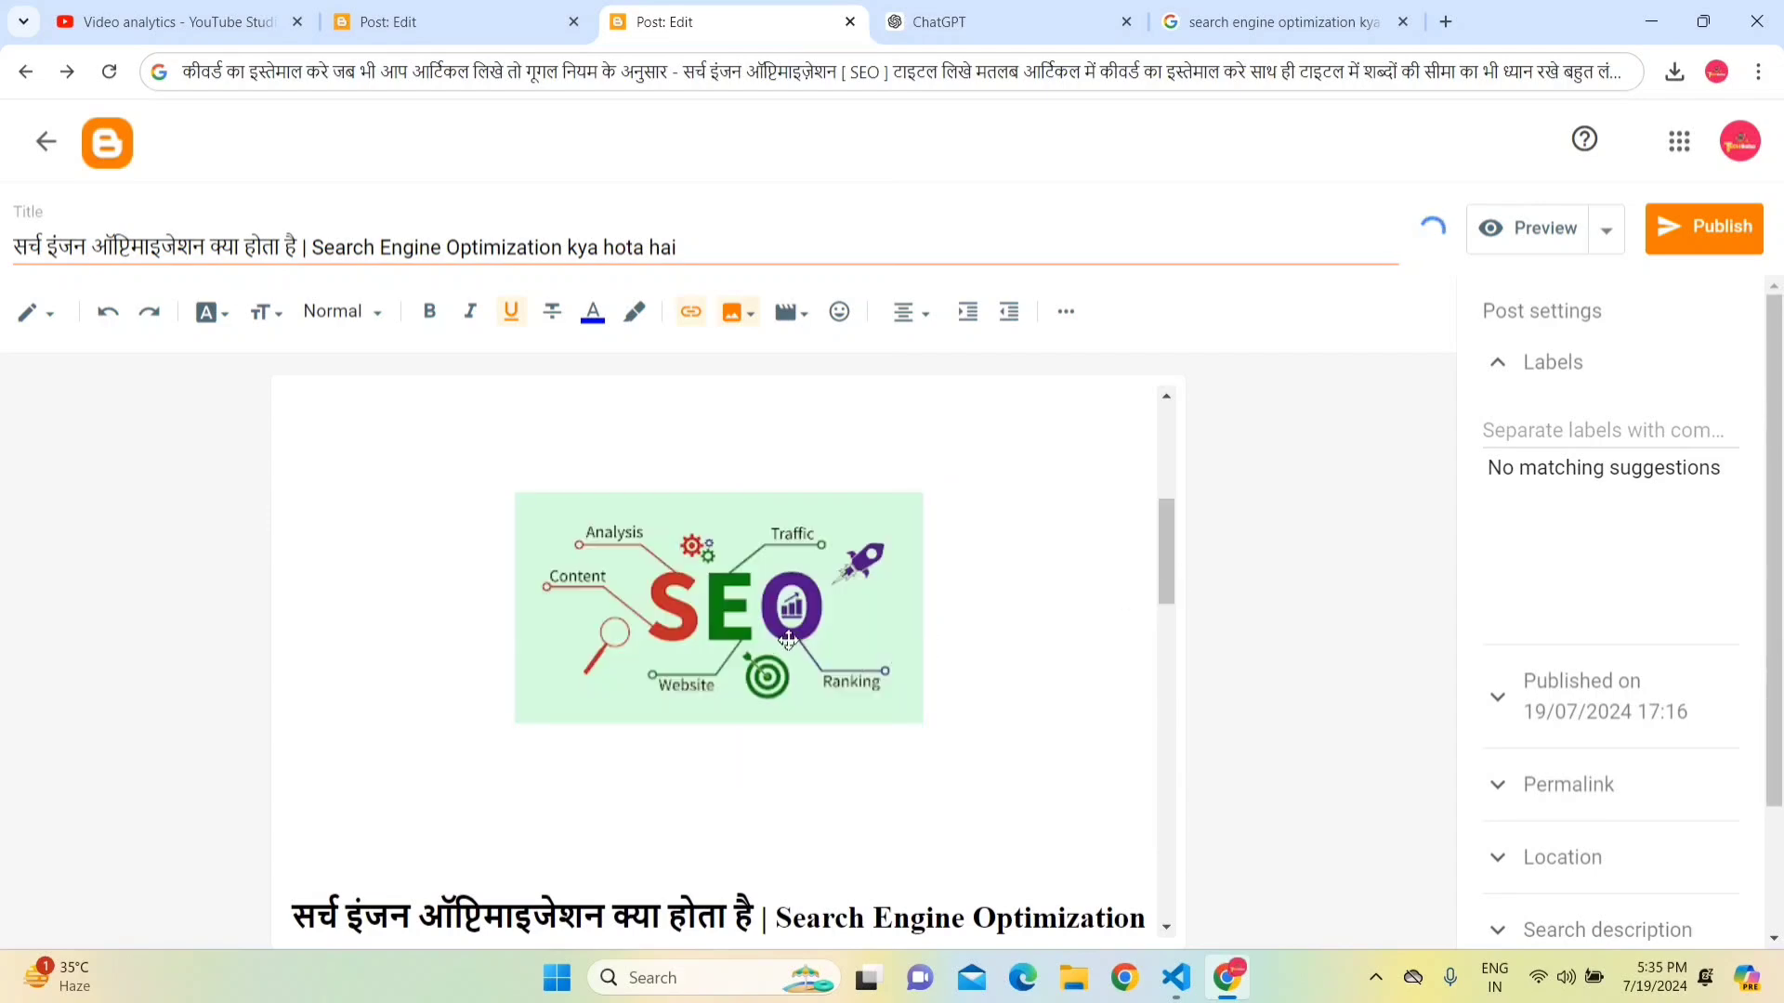
# - Stretch the inserted SEO image slightly taller above the "सर्च इंजन ऑप्टिमाइजेशन क्या होता है" heading
pyautogui.click(789, 639)
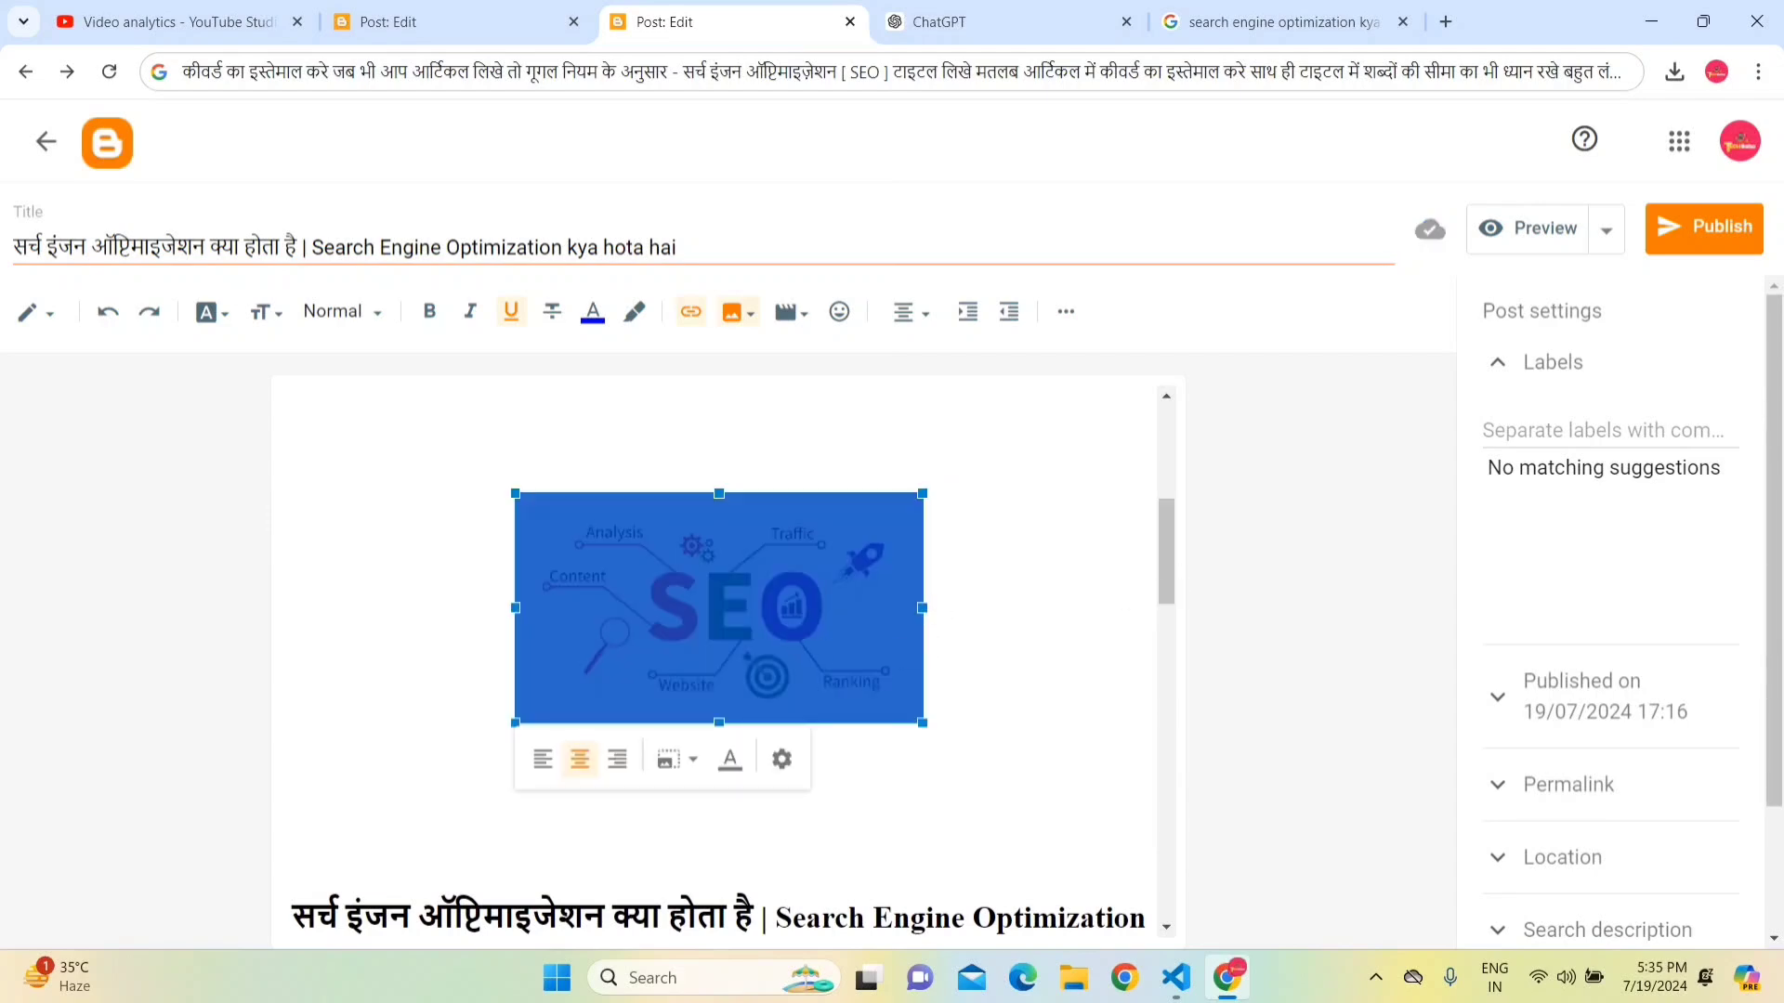
pyautogui.press('Right')
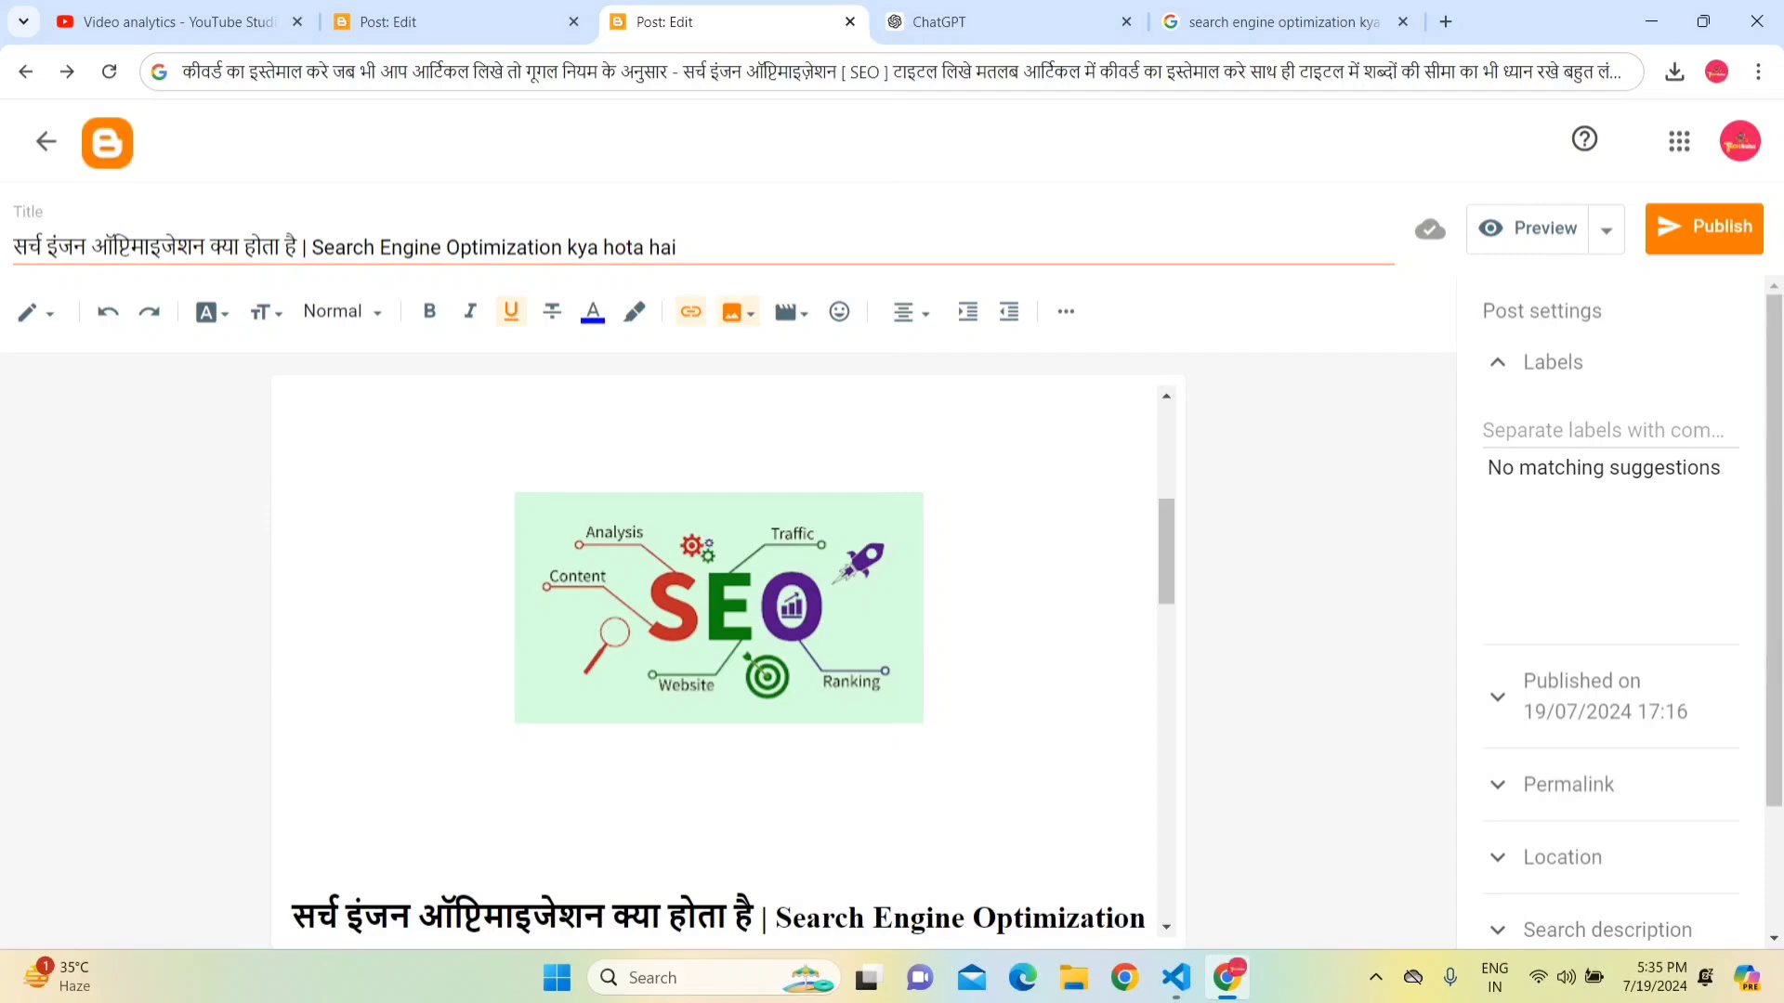
pyautogui.click(796, 614)
pyautogui.moveTo(931, 614)
pyautogui.mouseDown()
pyautogui.moveTo(995, 609)
pyautogui.moveTo(940, 626)
pyautogui.moveTo(1027, 629)
pyautogui.moveTo(924, 614)
pyautogui.moveTo(949, 641)
pyautogui.mouseUp()
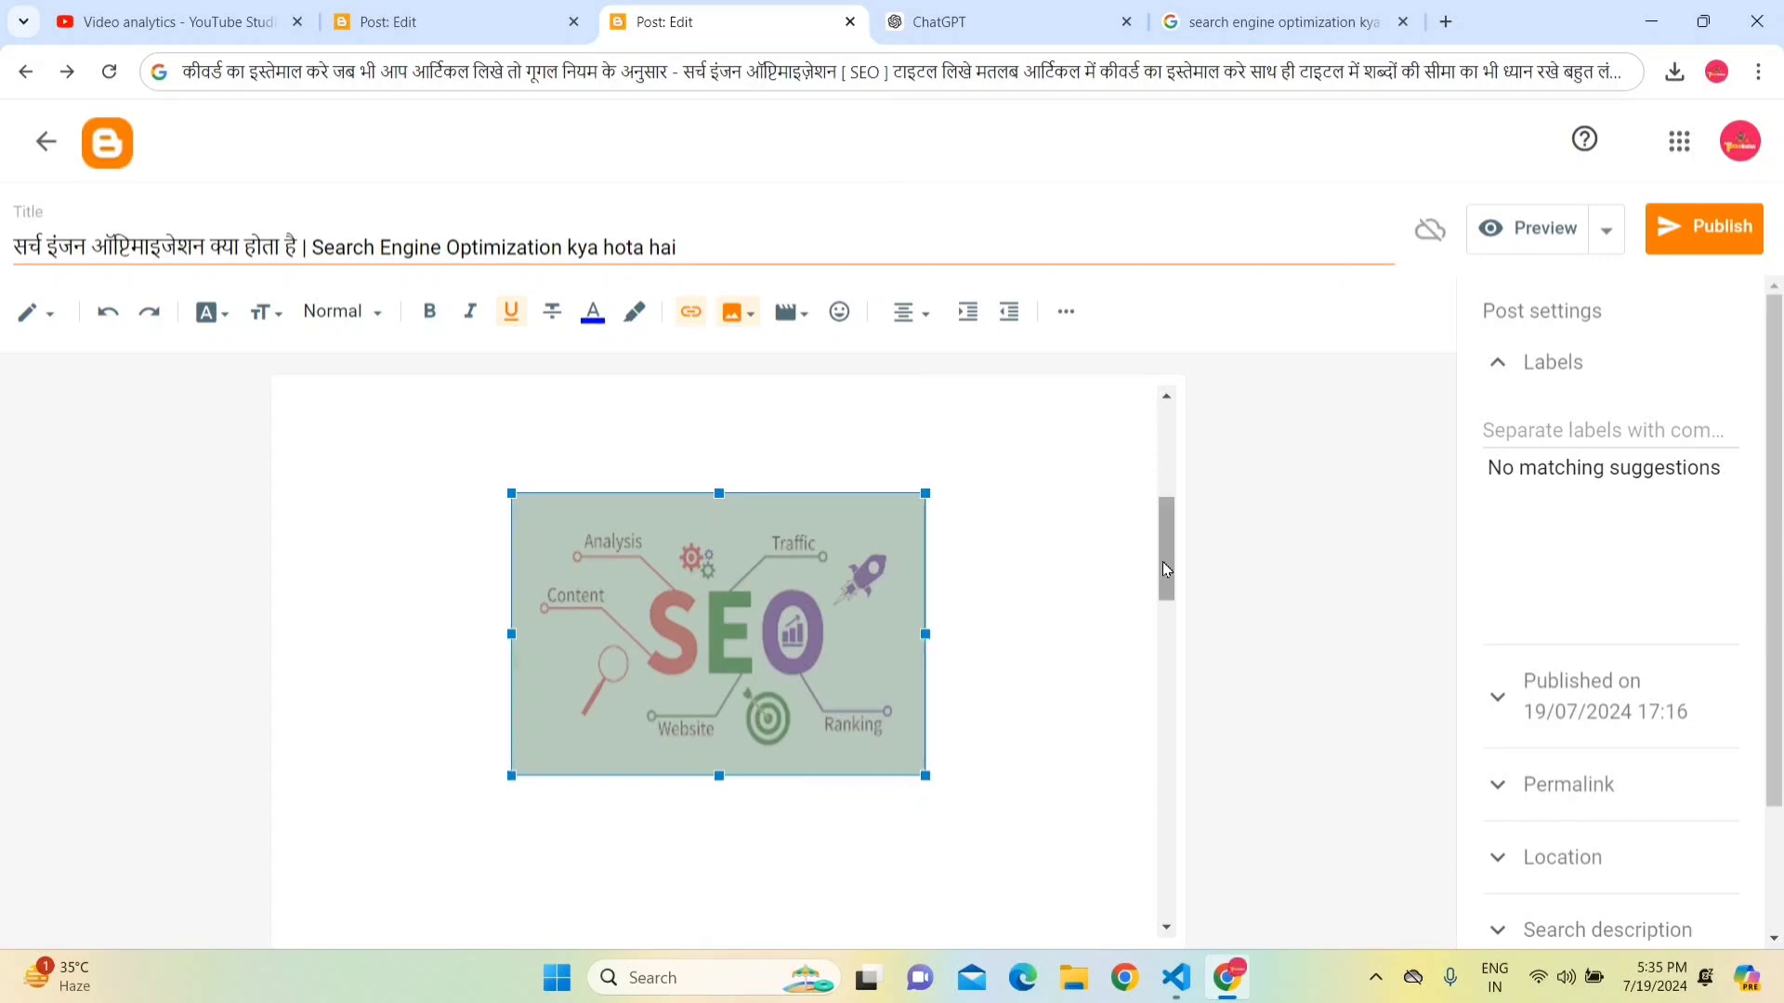
pyautogui.scroll(-2, 1163, 561)
pyautogui.scroll(3, 1163, 578)
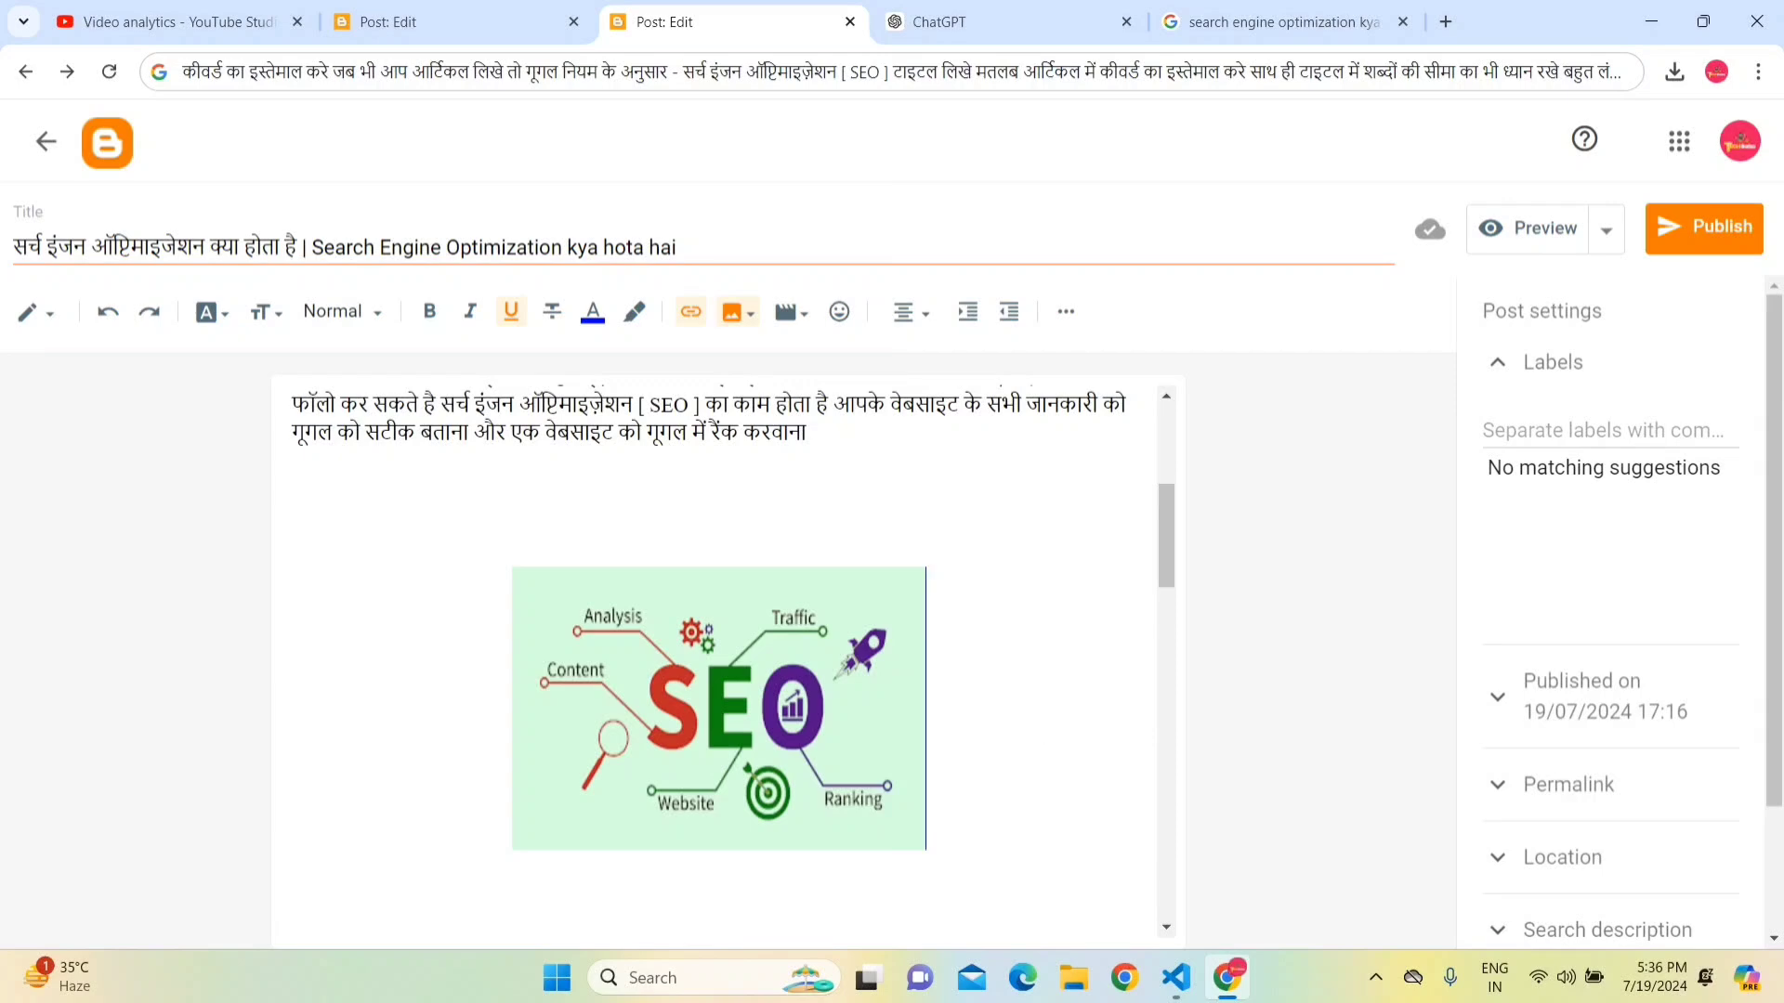
# - Set the SEO image's alt text to "Search Engine Optimization kya hota hai" and update the image
pyautogui.click(735, 691)
pyautogui.moveTo(1164, 553); pyautogui.dragTo(1164, 577)
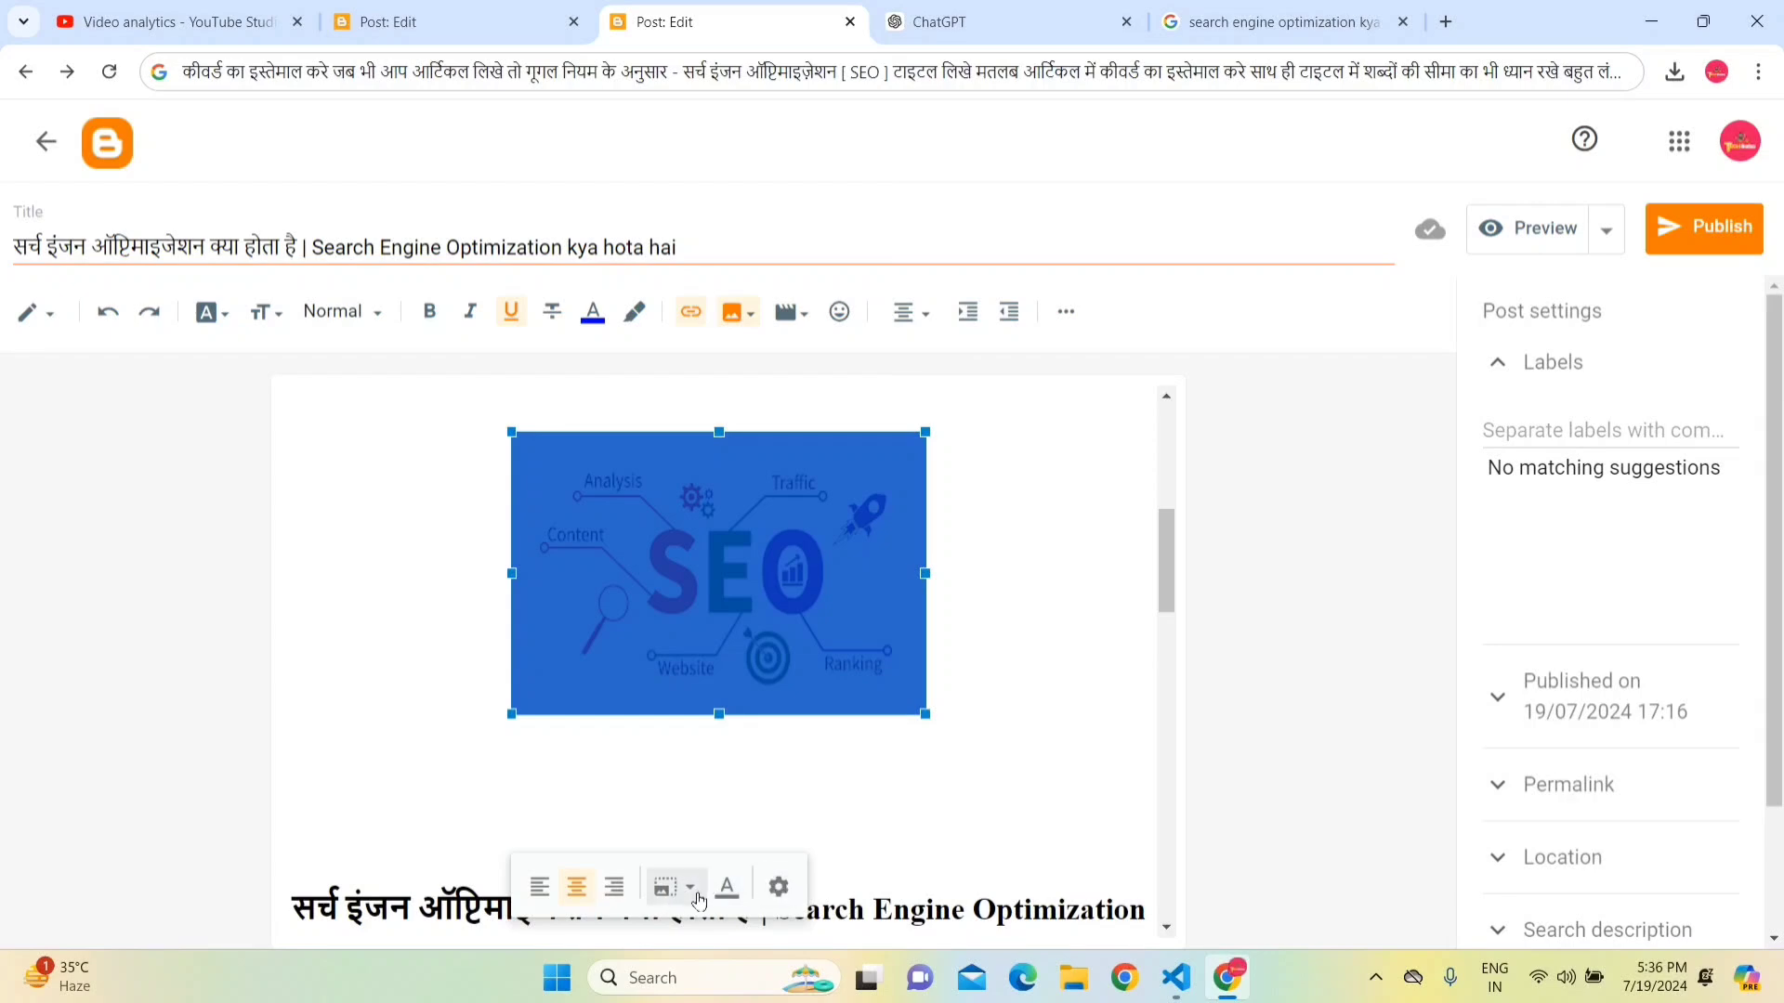
pyautogui.click(781, 890)
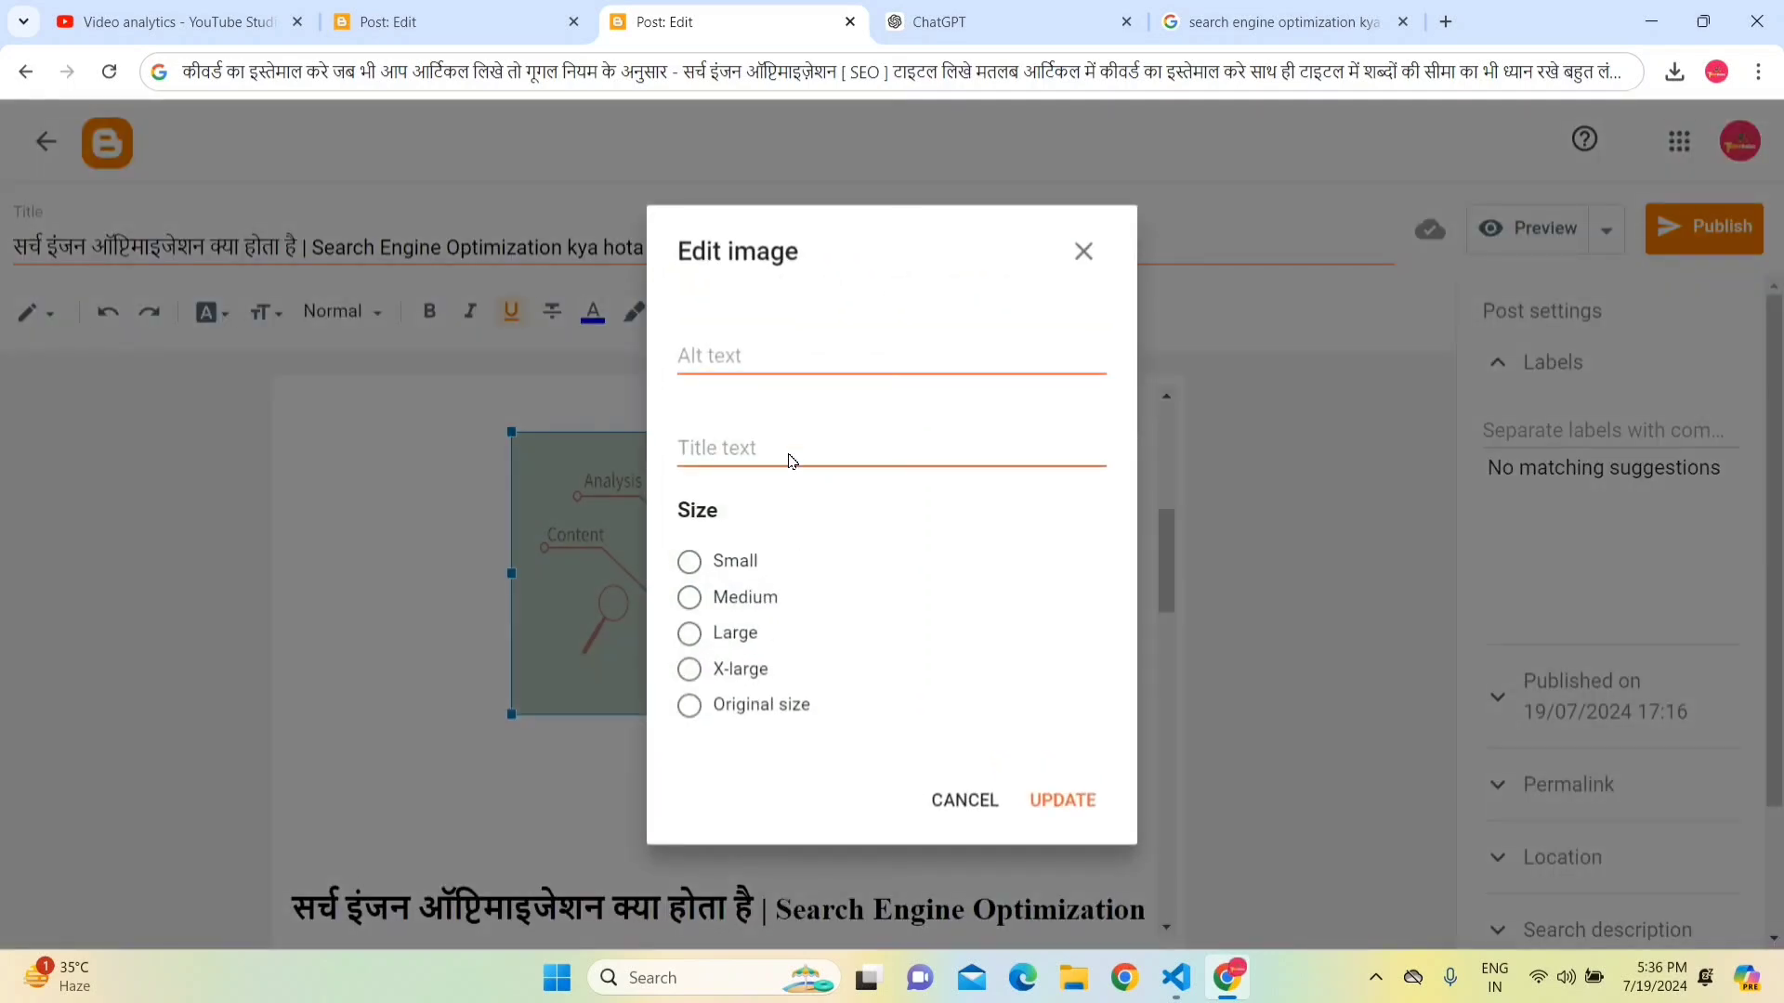
pyautogui.moveTo(676, 253); pyautogui.dragTo(816, 254)
pyautogui.click(816, 255)
pyautogui.click(679, 356)
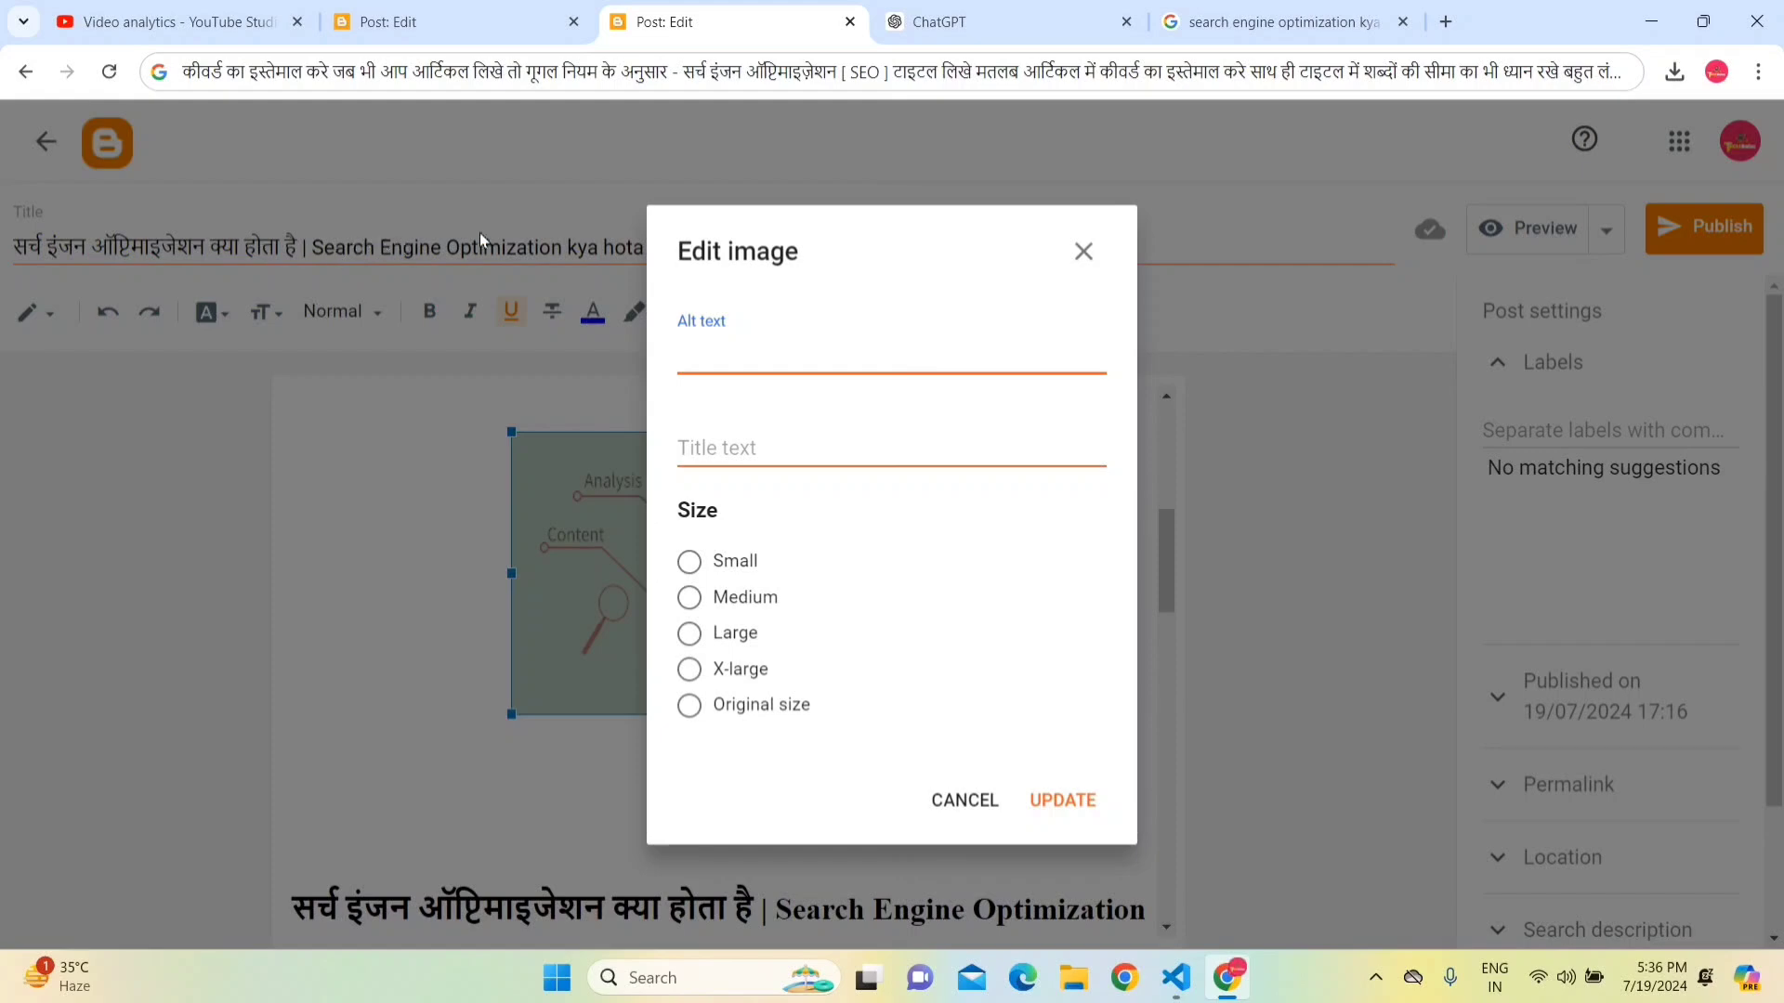
pyautogui.write('Search Engine Optimization kya hota hai')
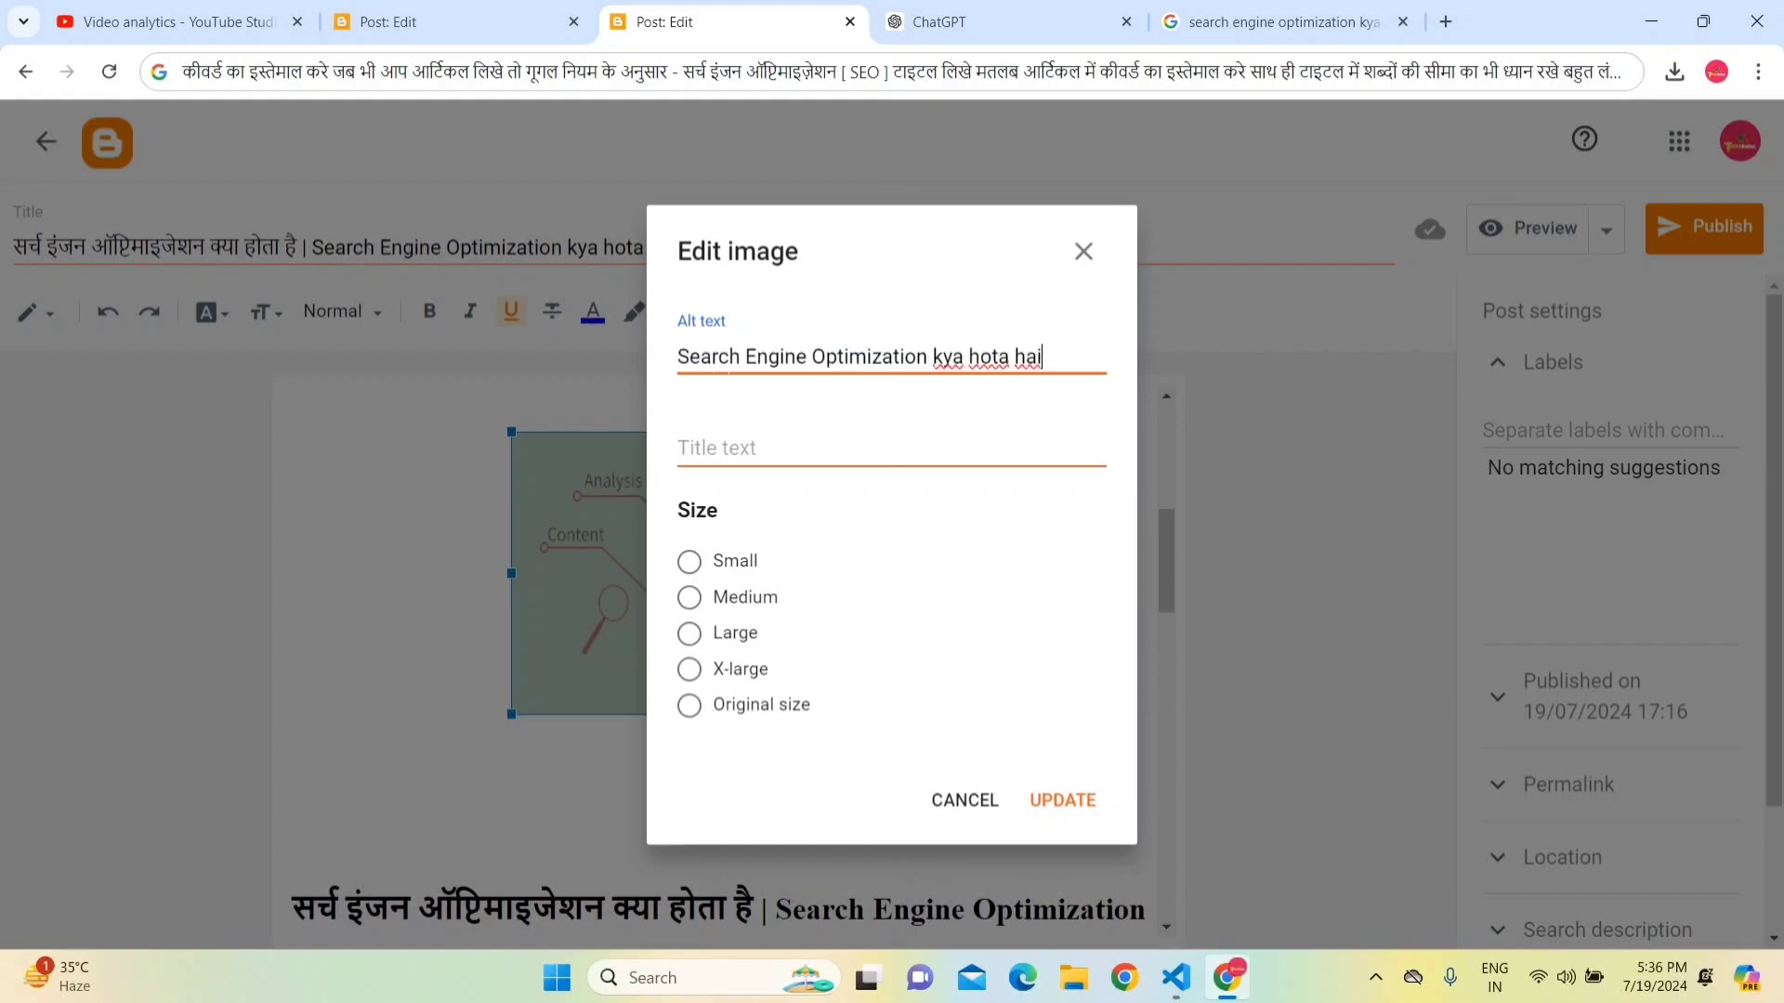
pyautogui.click(680, 450)
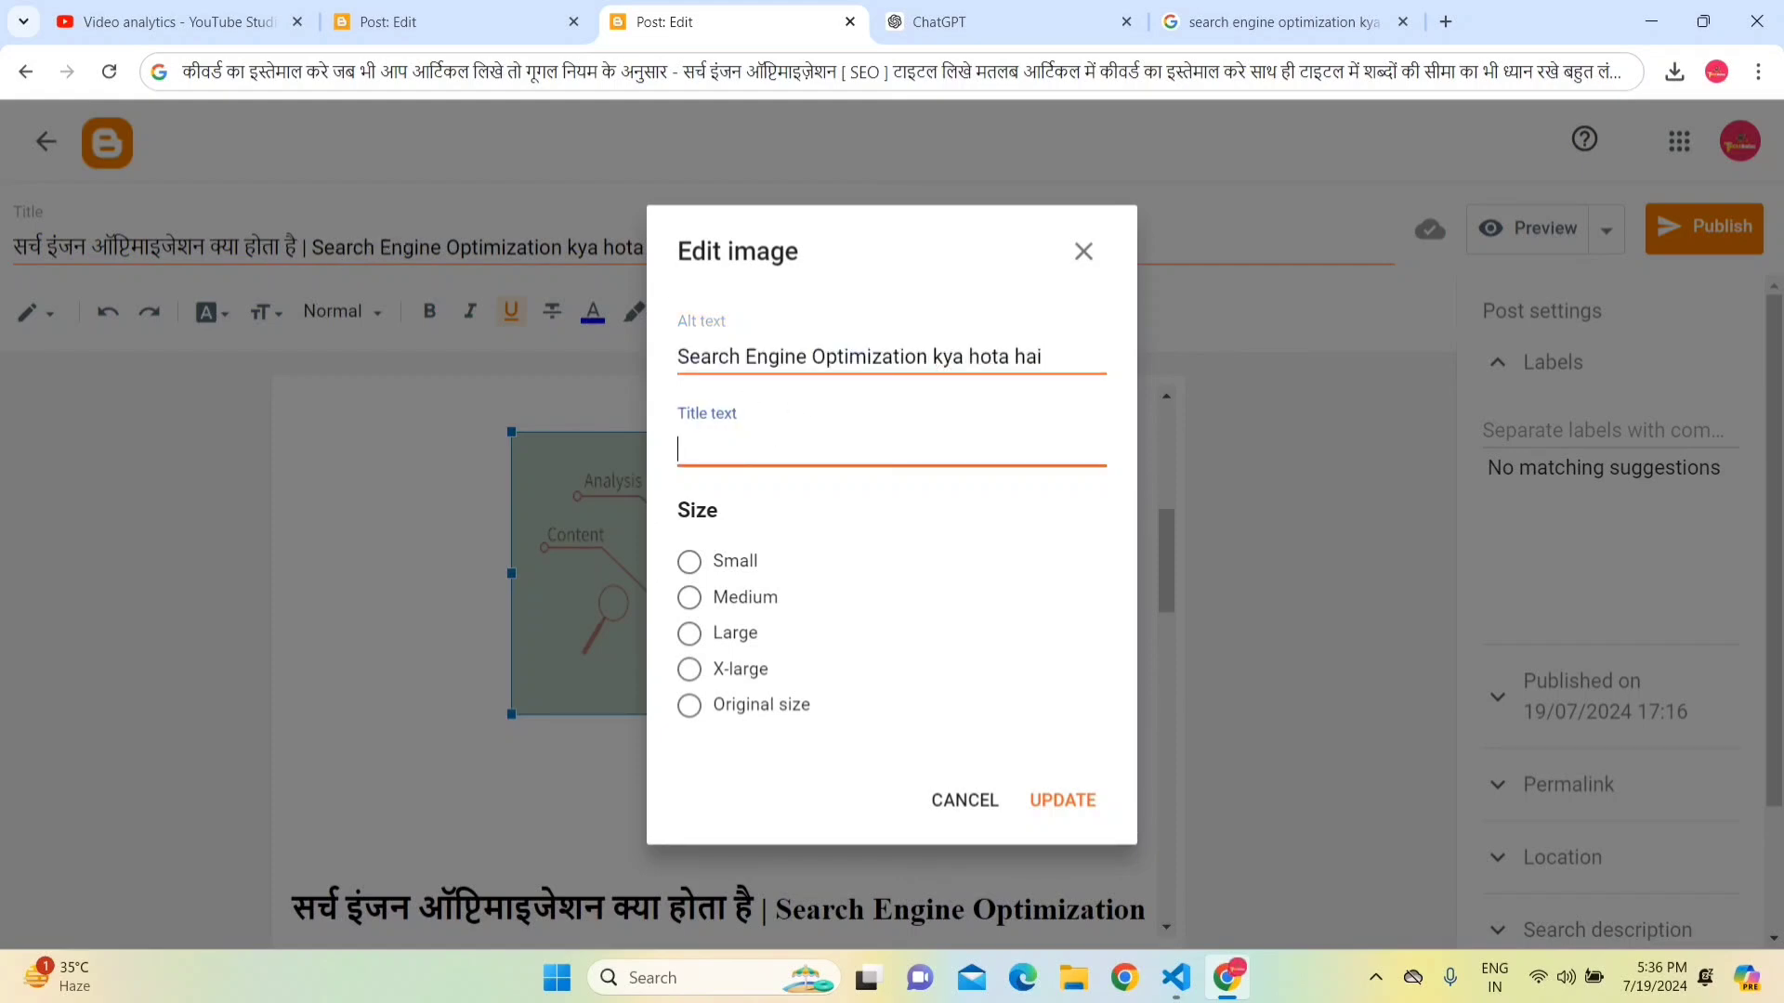
pyautogui.click(1064, 803)
# - Copy the full post title and enter it as the SEO image's title text
pyautogui.click(461, 247)
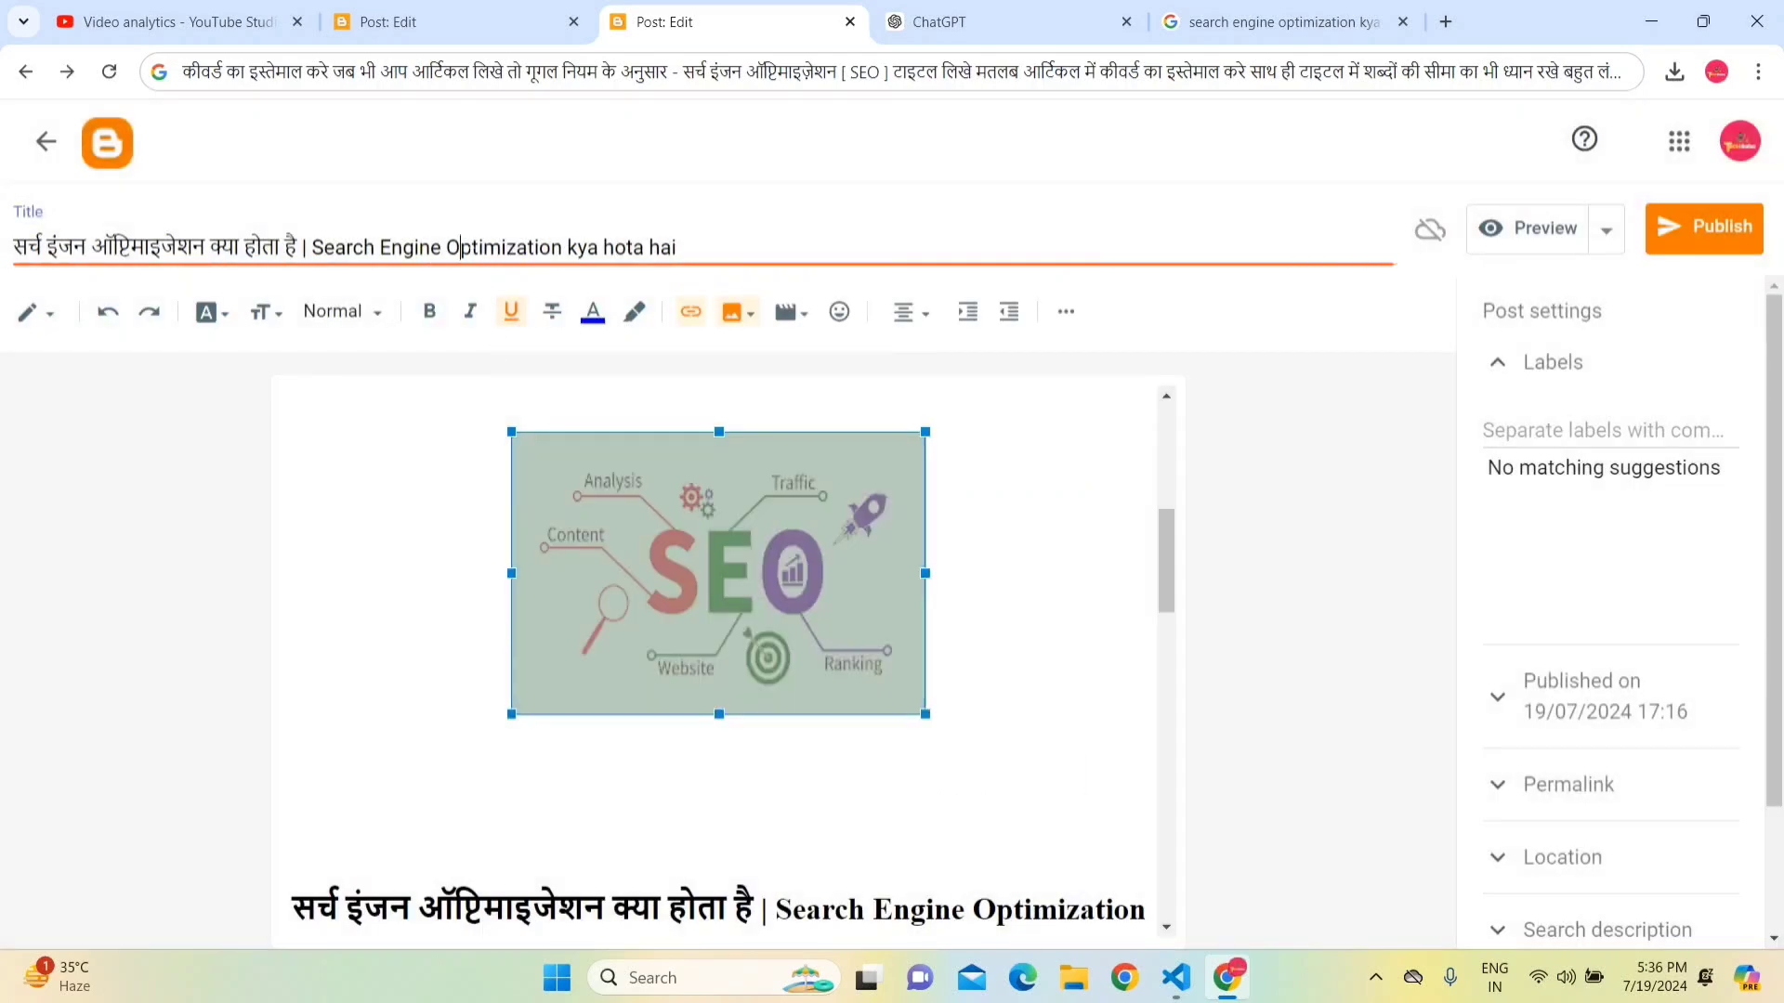
pyautogui.hotkey('ctrl', 'a')
pyautogui.hotkey('ctrl', 'c')
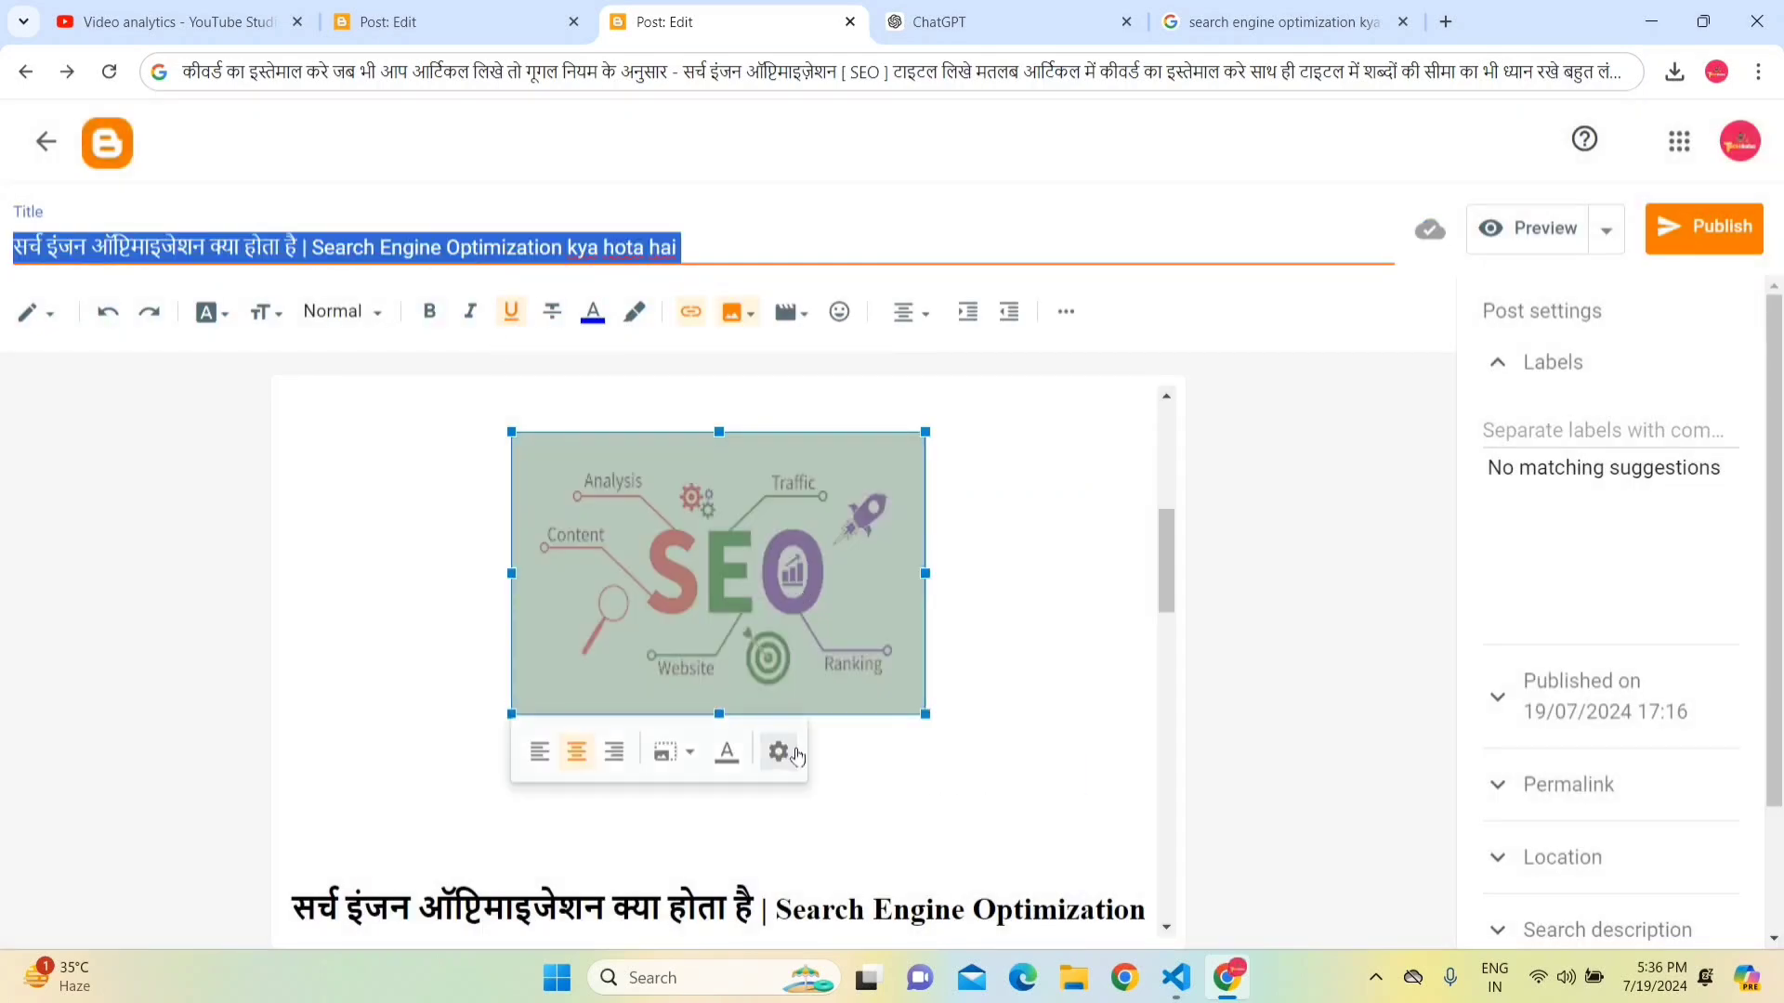
pyautogui.click(778, 753)
pyautogui.click(768, 453)
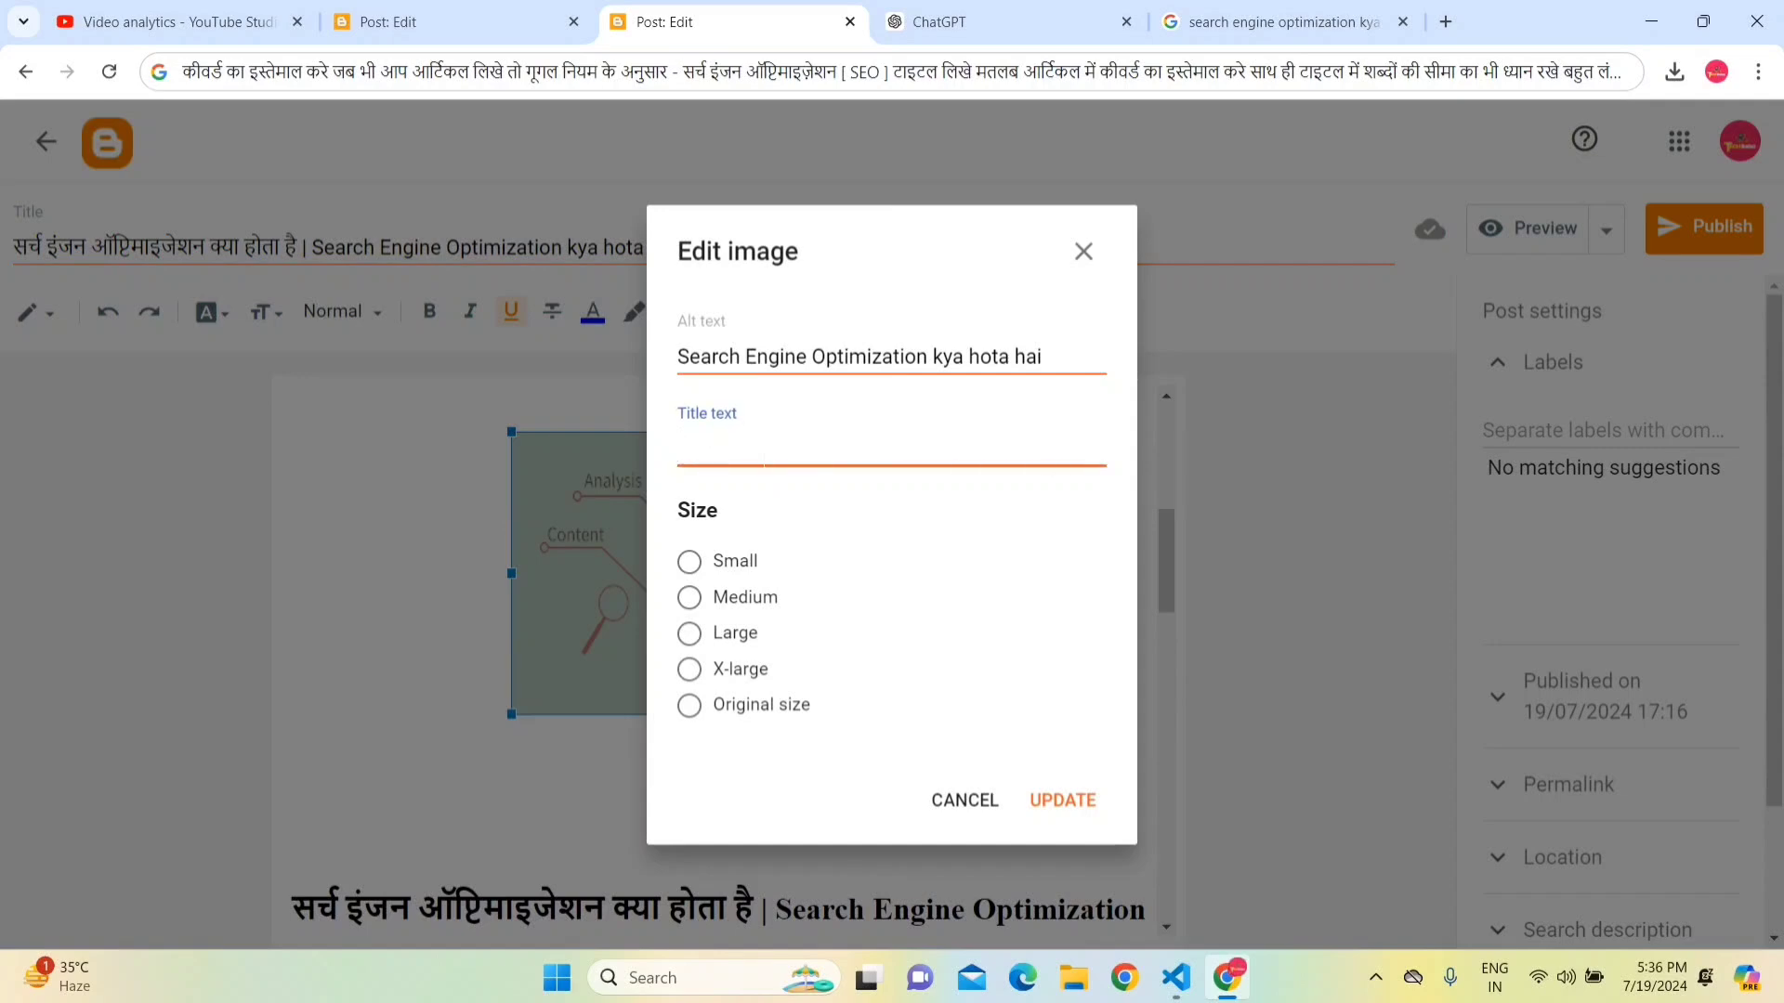
pyautogui.hotkey('ctrl', 'v')
pyautogui.press('Home')
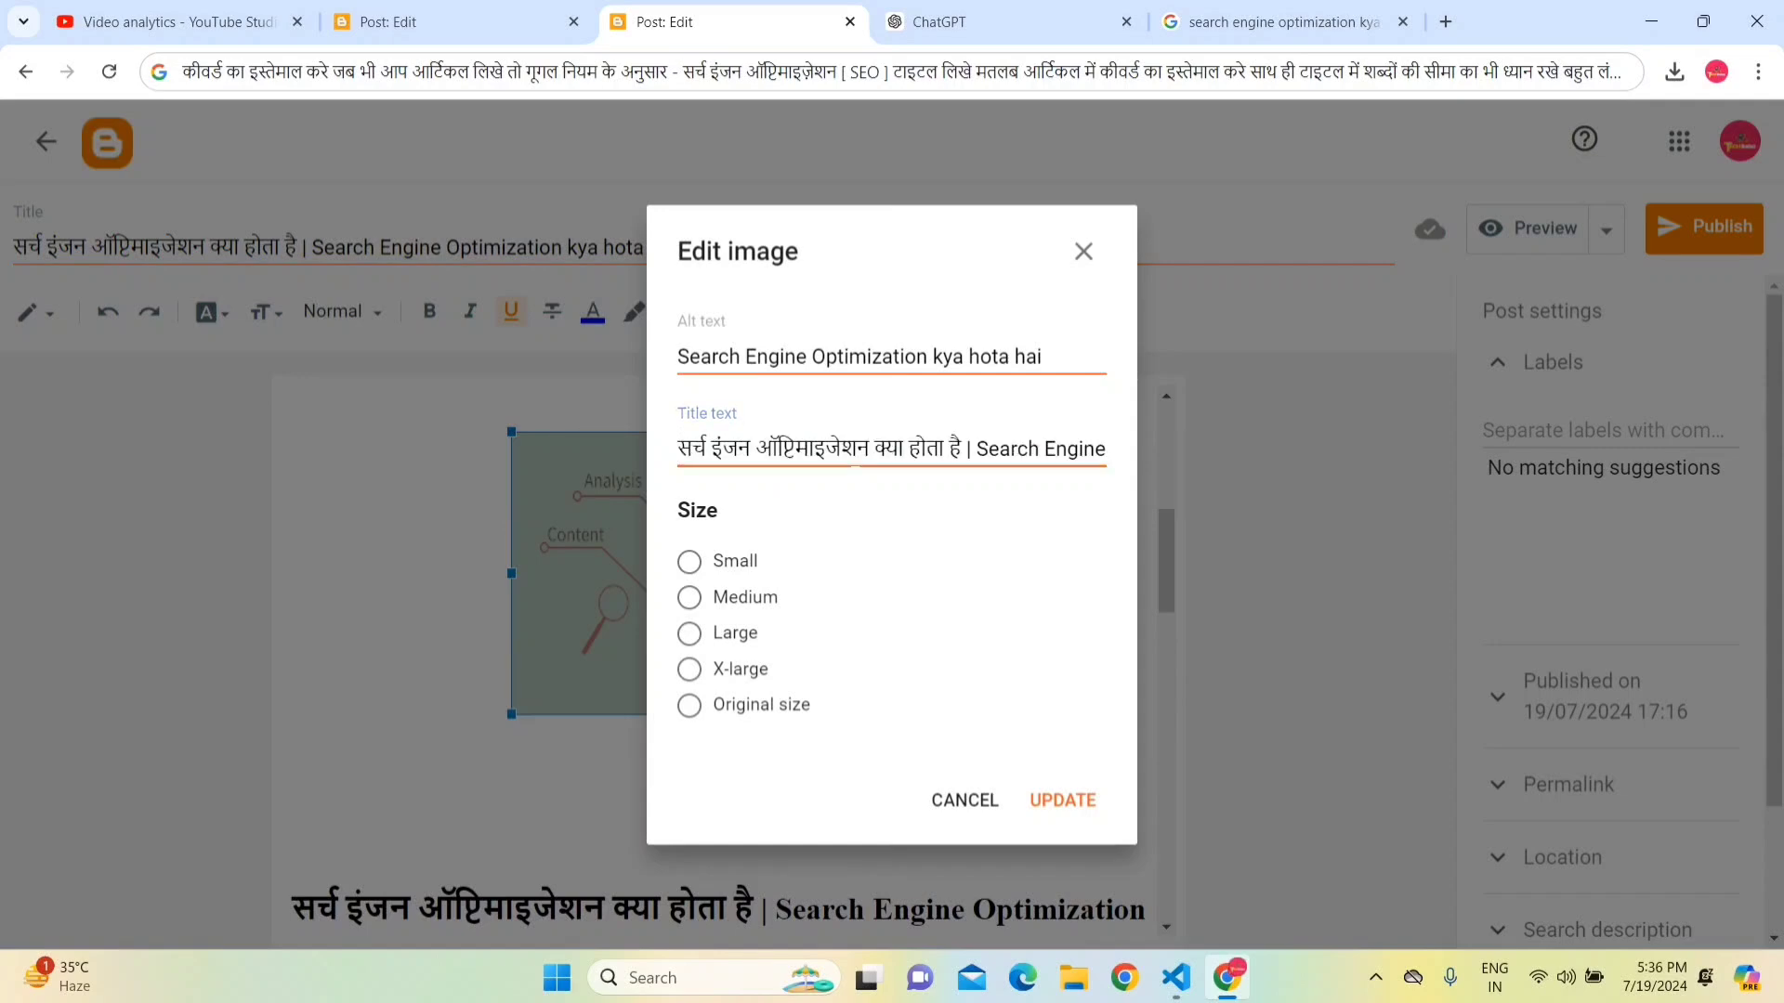
pyautogui.moveTo(814, 450); pyautogui.dragTo(1050, 469)
pyautogui.click(1055, 474)
# - Set the SEO image's size to X-large and update the image
pyautogui.moveTo(664, 529); pyautogui.dragTo(749, 506)
pyautogui.click(749, 507)
pyautogui.click(696, 671)
pyautogui.click(1050, 797)
pyautogui.moveTo(1166, 576)
pyautogui.mouseDown()
pyautogui.moveTo(1169, 609)
pyautogui.moveTo(1179, 586)
pyautogui.mouseUp()
pyautogui.click(794, 596)
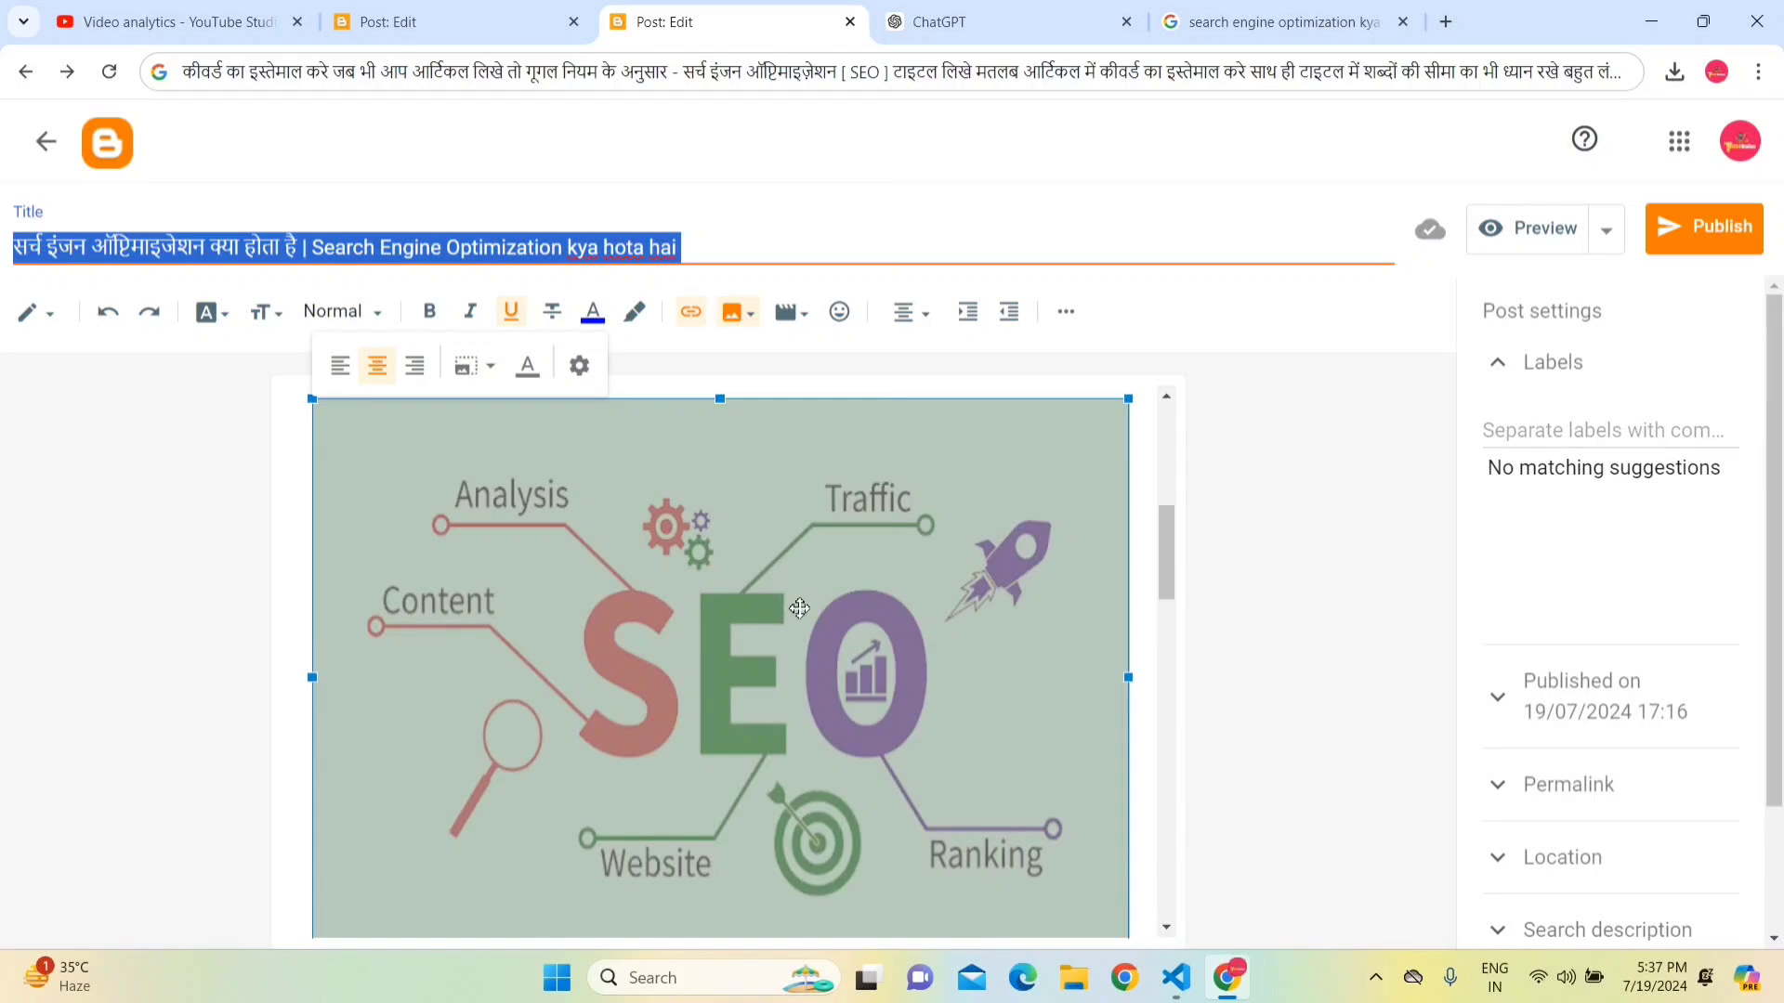
pyautogui.moveTo(1166, 554); pyautogui.dragTo(1168, 605)
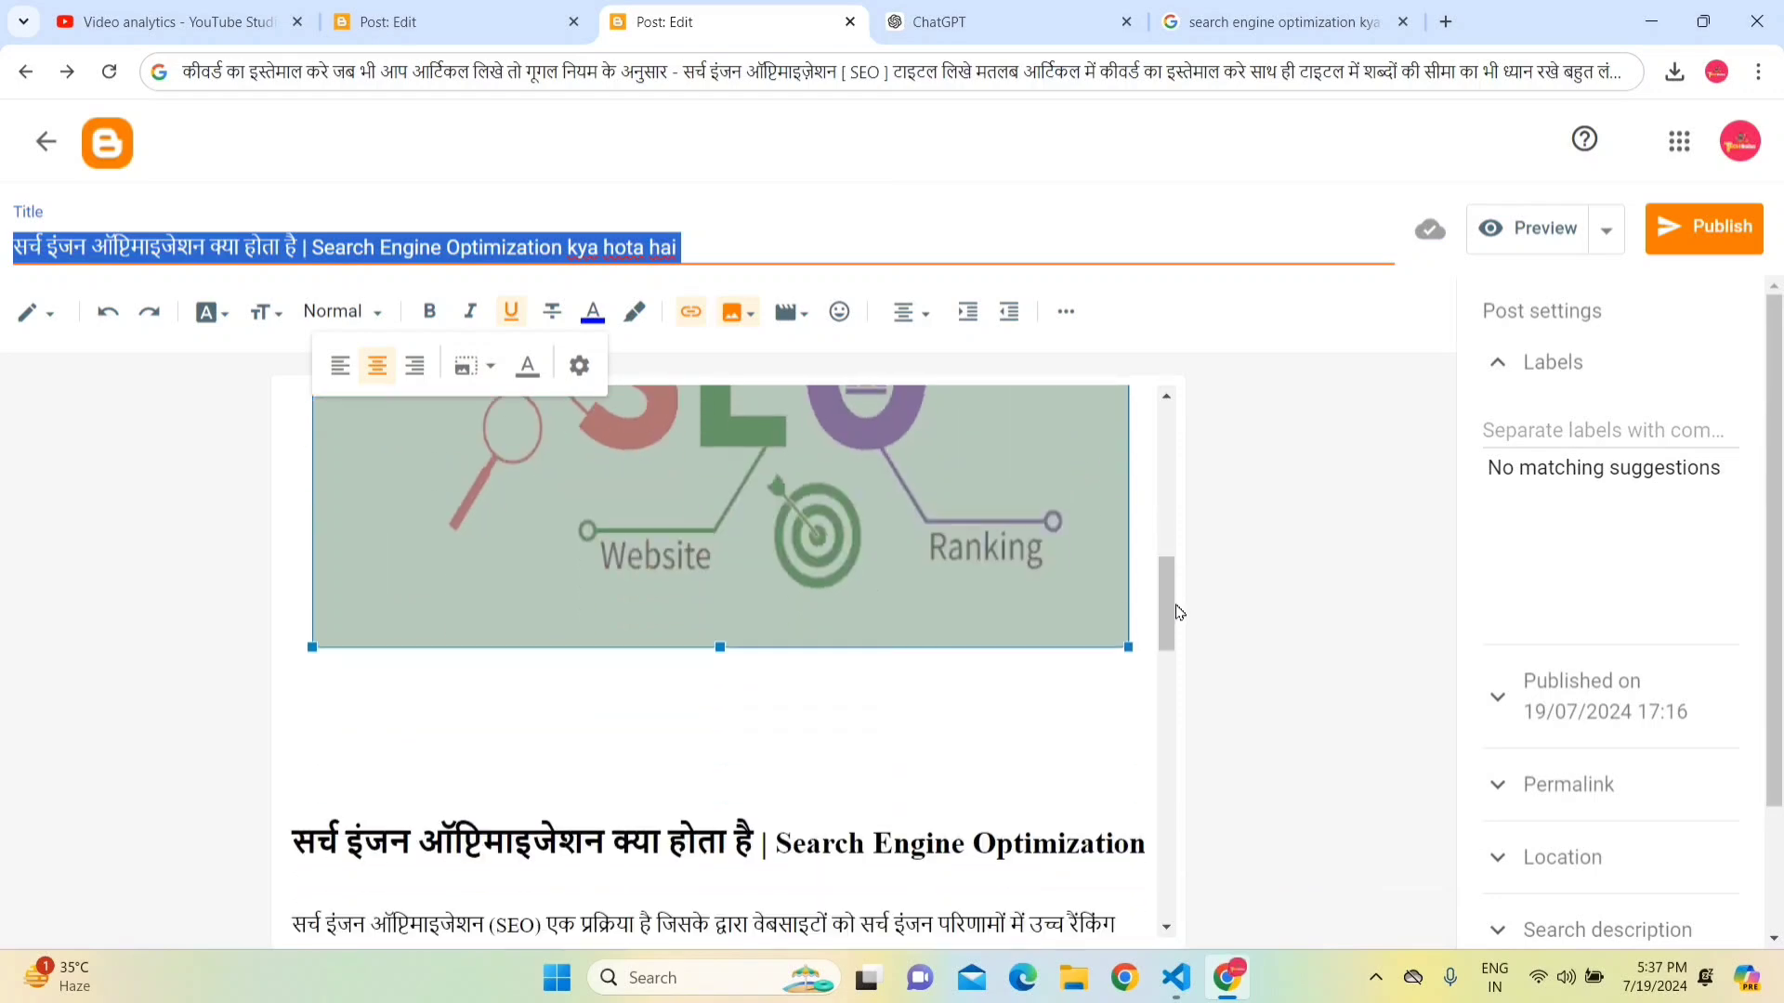
# - Change the SEO image's size to Medium and update the image
pyautogui.click(583, 368)
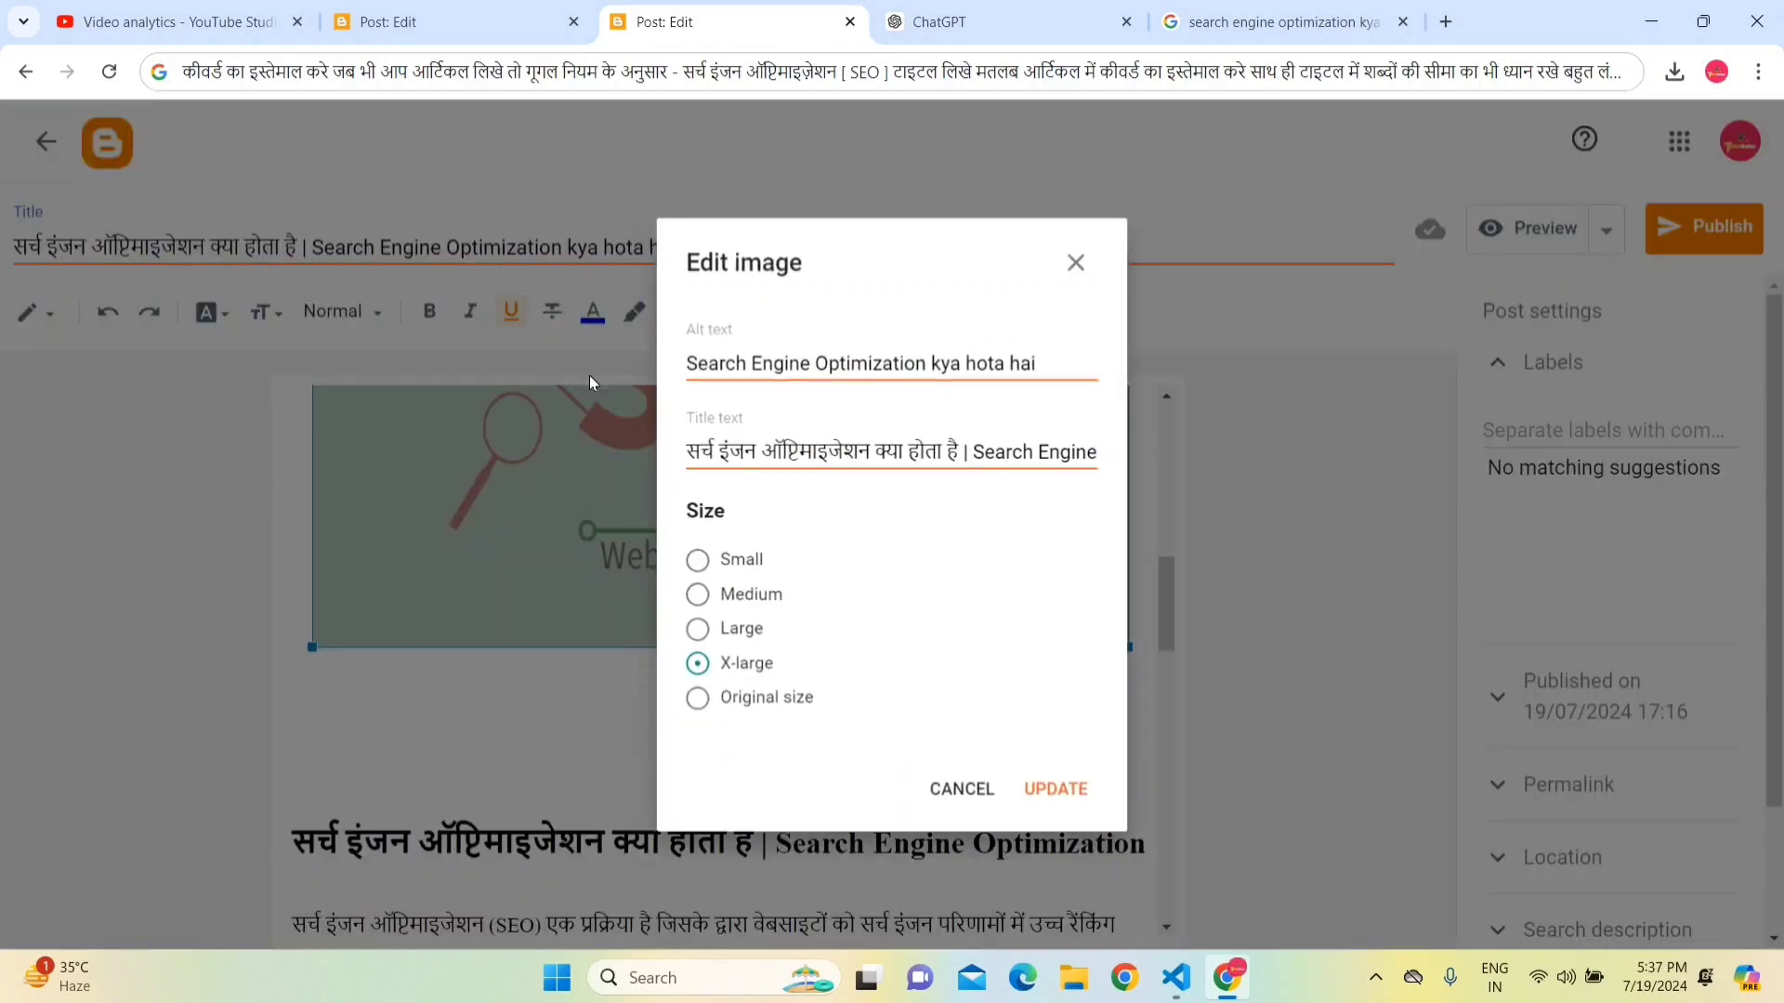
pyautogui.click(692, 600)
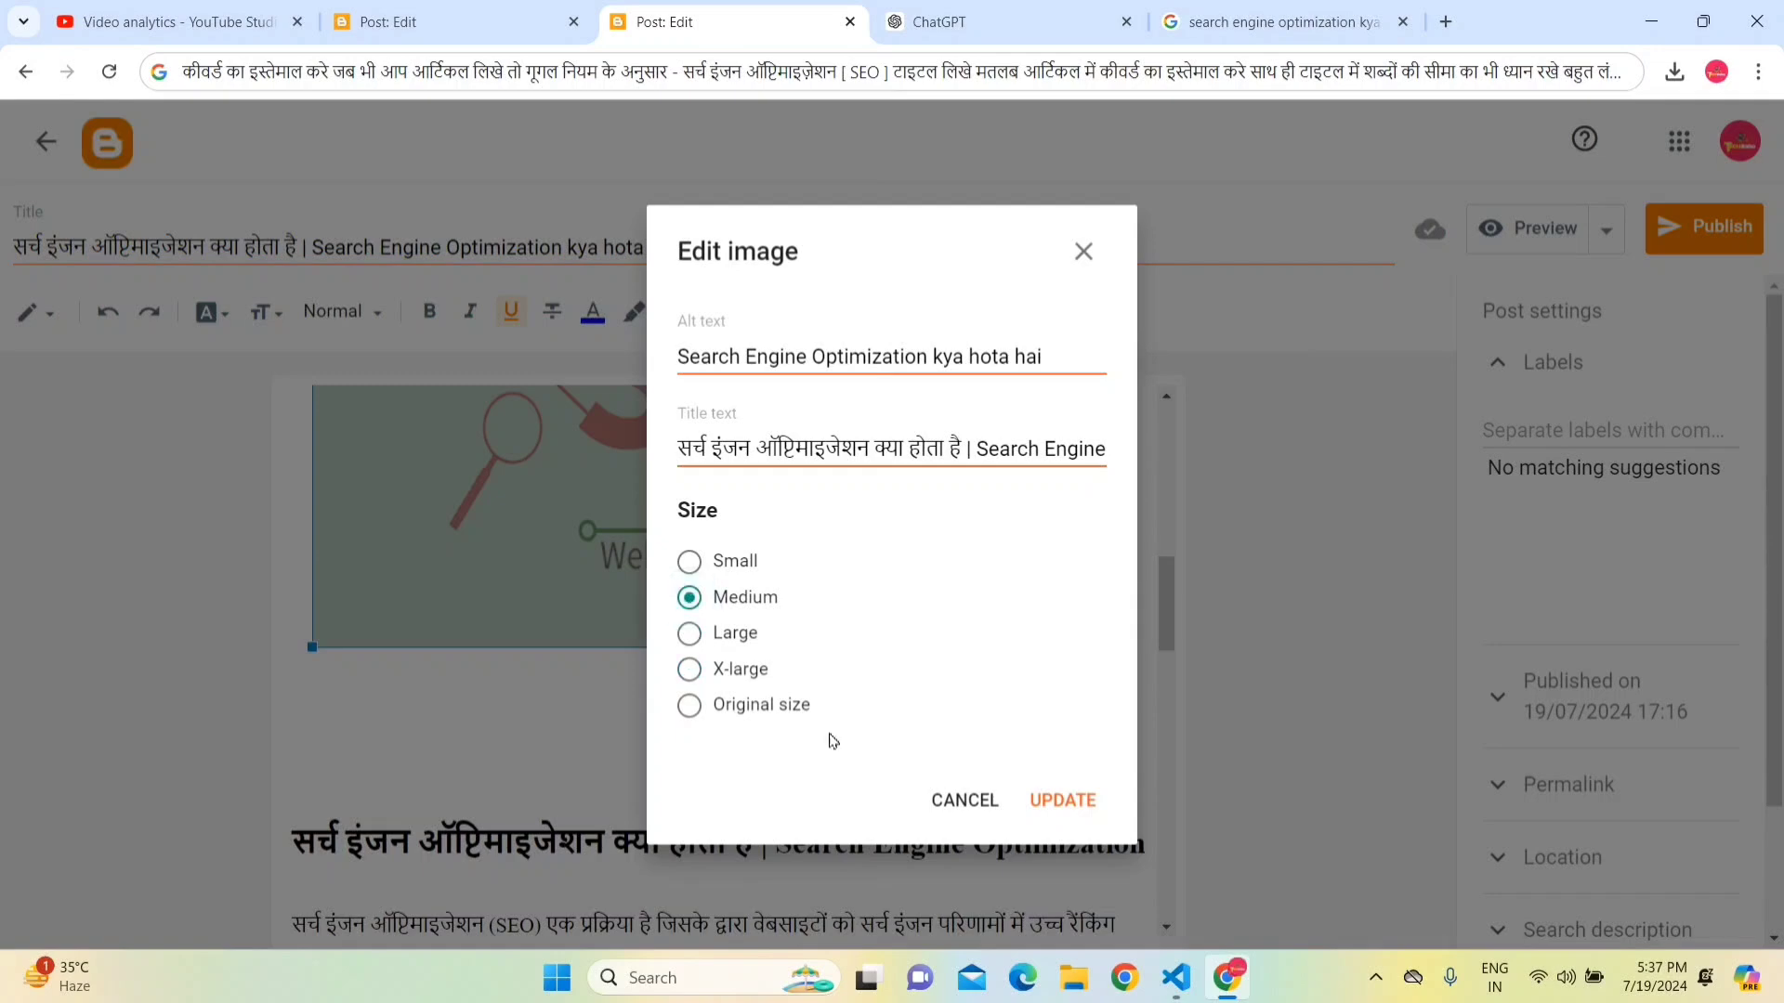
pyautogui.click(1062, 800)
pyautogui.moveTo(1168, 649); pyautogui.dragTo(1163, 576)
pyautogui.click(1111, 589)
# - Show the post's permalink setting and compare the automatic permalink with the English keywords in the title
pyautogui.moveTo(312, 247); pyautogui.dragTo(681, 247)
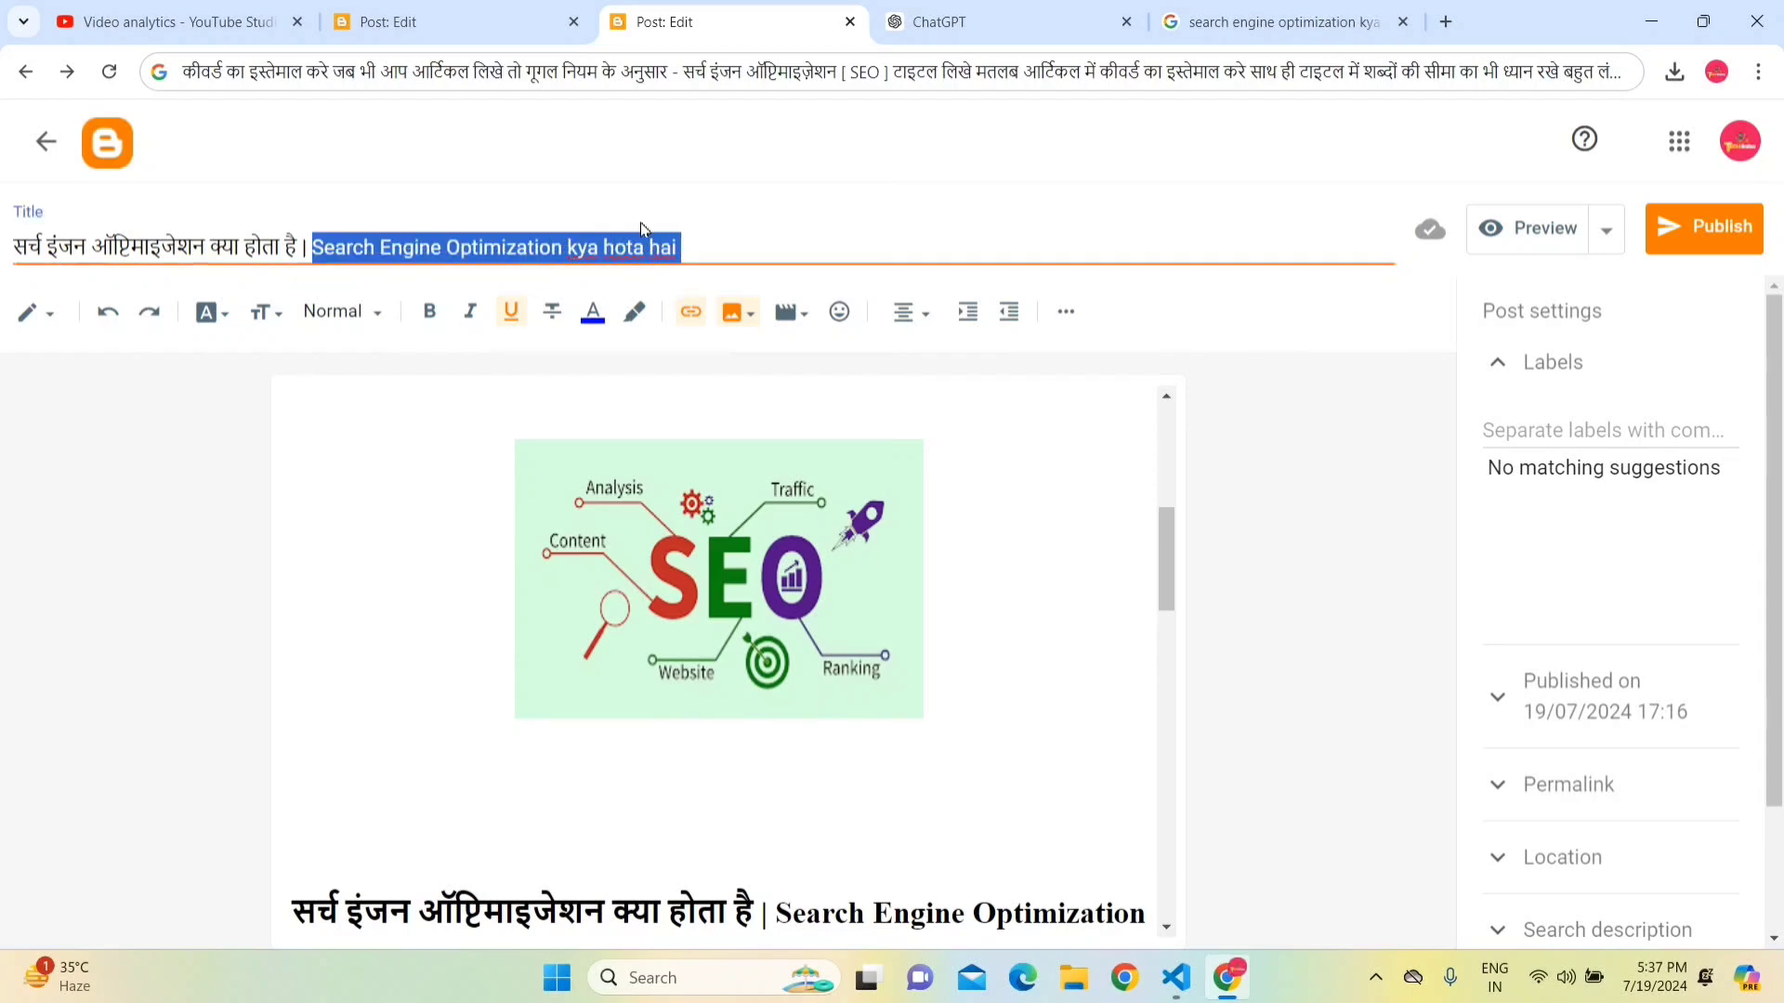
pyautogui.moveTo(1781, 493); pyautogui.dragTo(1781, 658)
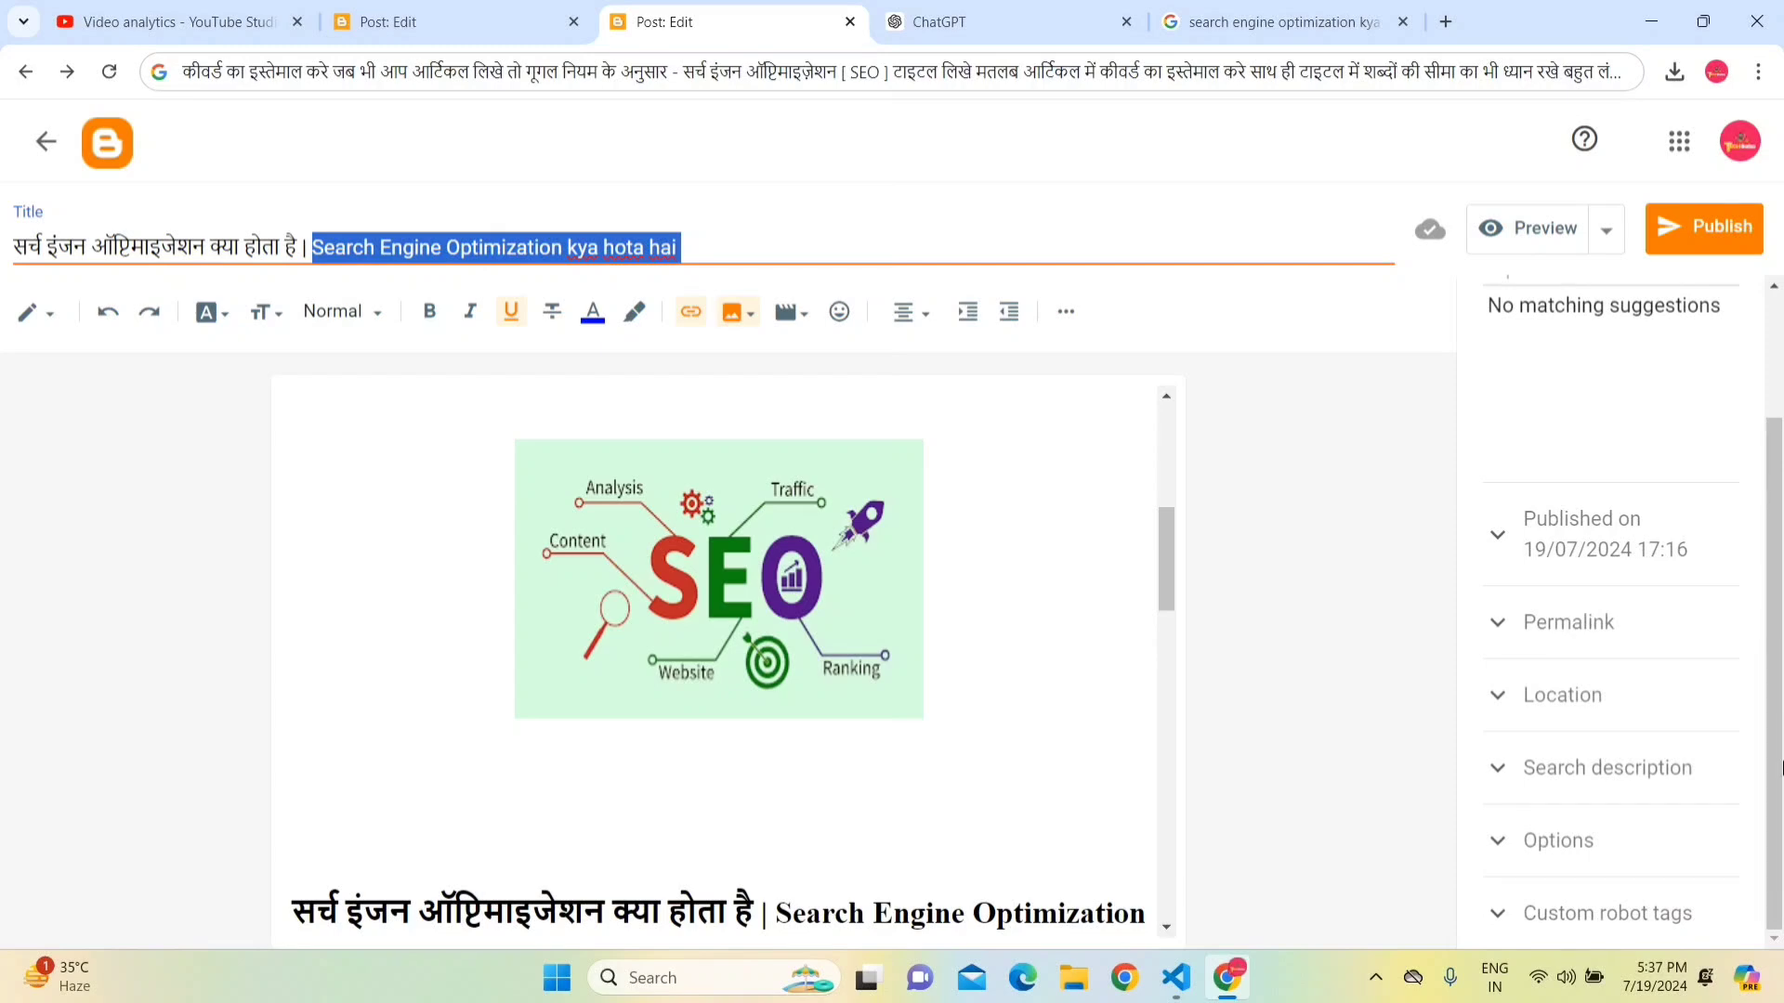
pyautogui.click(1566, 625)
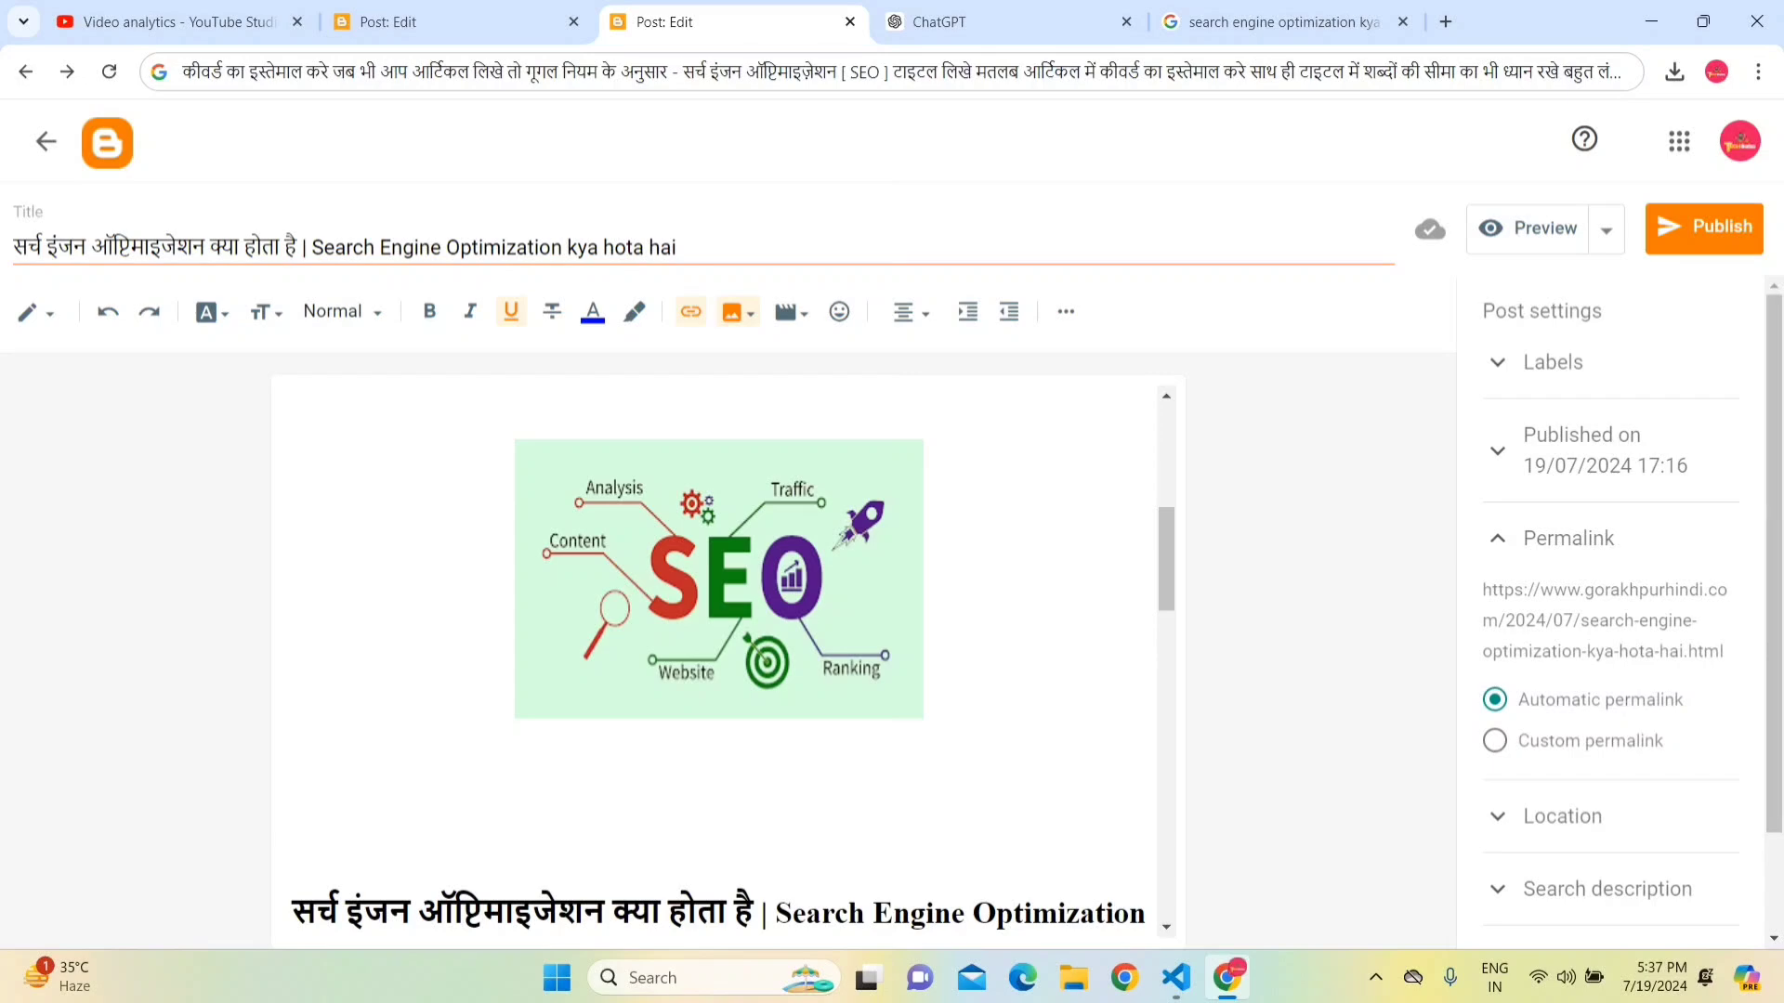
pyautogui.moveTo(1582, 621); pyautogui.dragTo(1693, 651)
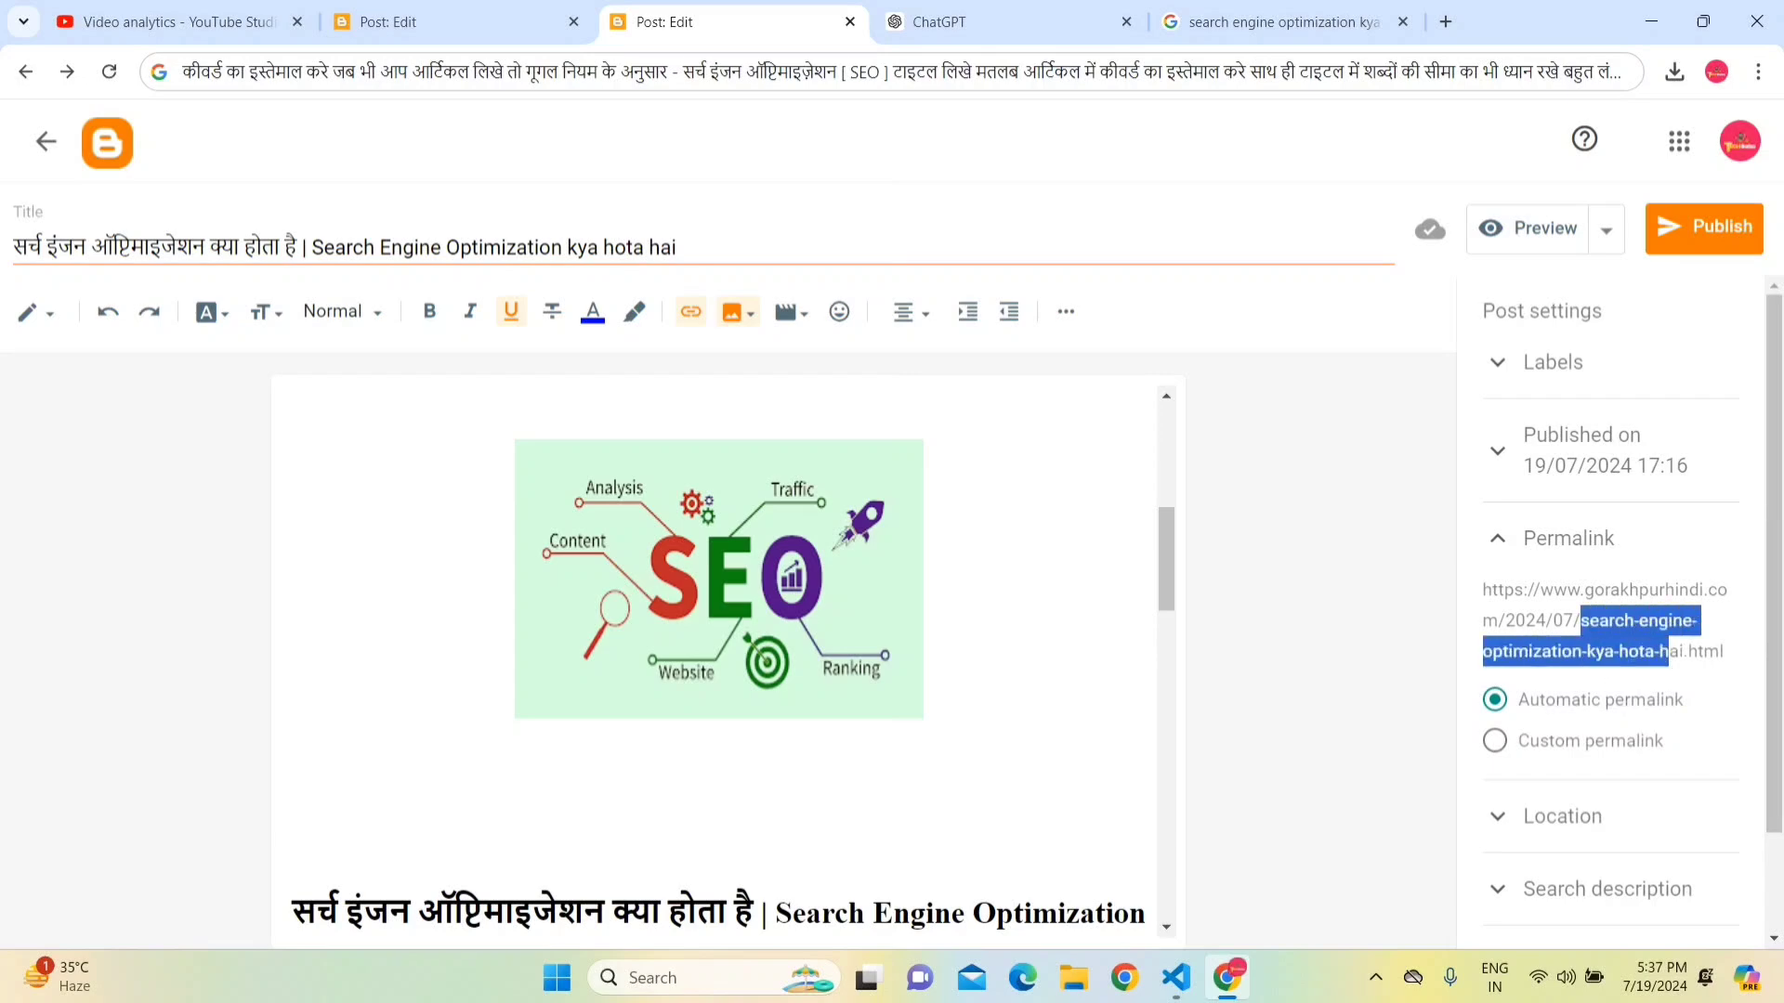
pyautogui.click(1693, 652)
pyautogui.moveTo(1582, 620); pyautogui.dragTo(1700, 652)
pyautogui.click(1700, 653)
pyautogui.moveTo(1583, 621); pyautogui.dragTo(1663, 621)
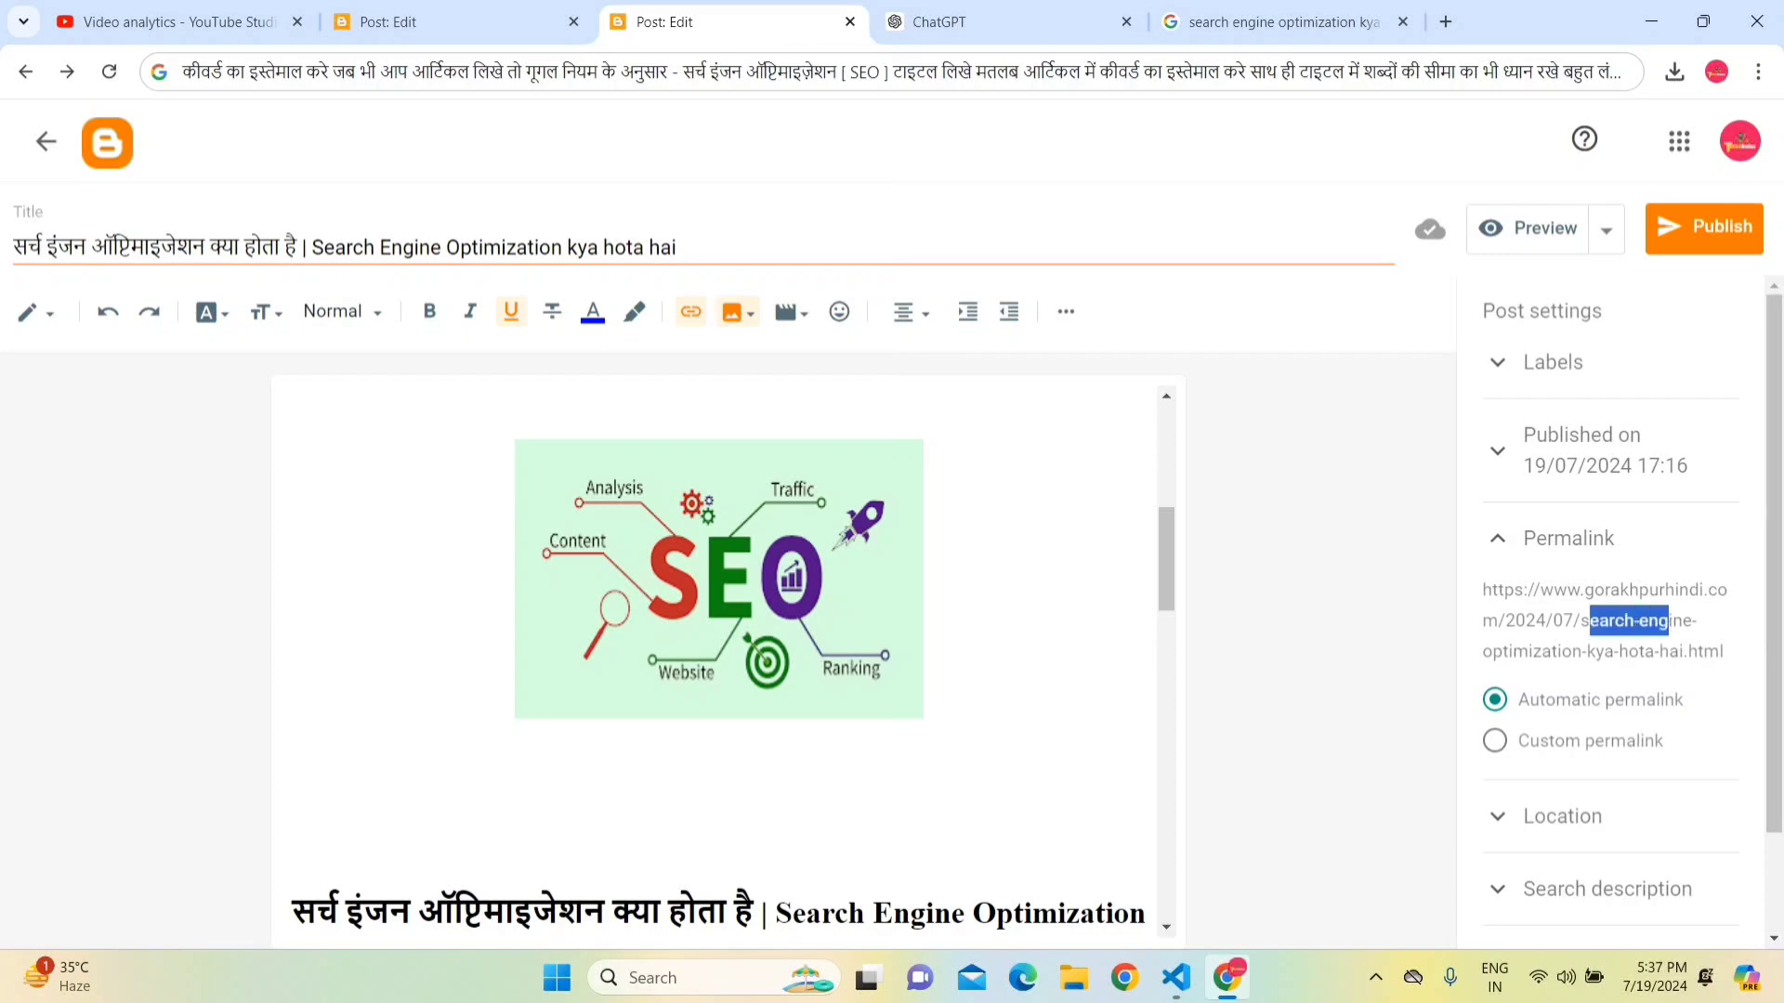
pyautogui.click(1603, 646)
# - Remove "Search Engine Optimization kya hota hai" from the post title
pyautogui.click(307, 247)
pyautogui.moveTo(307, 247); pyautogui.dragTo(681, 247)
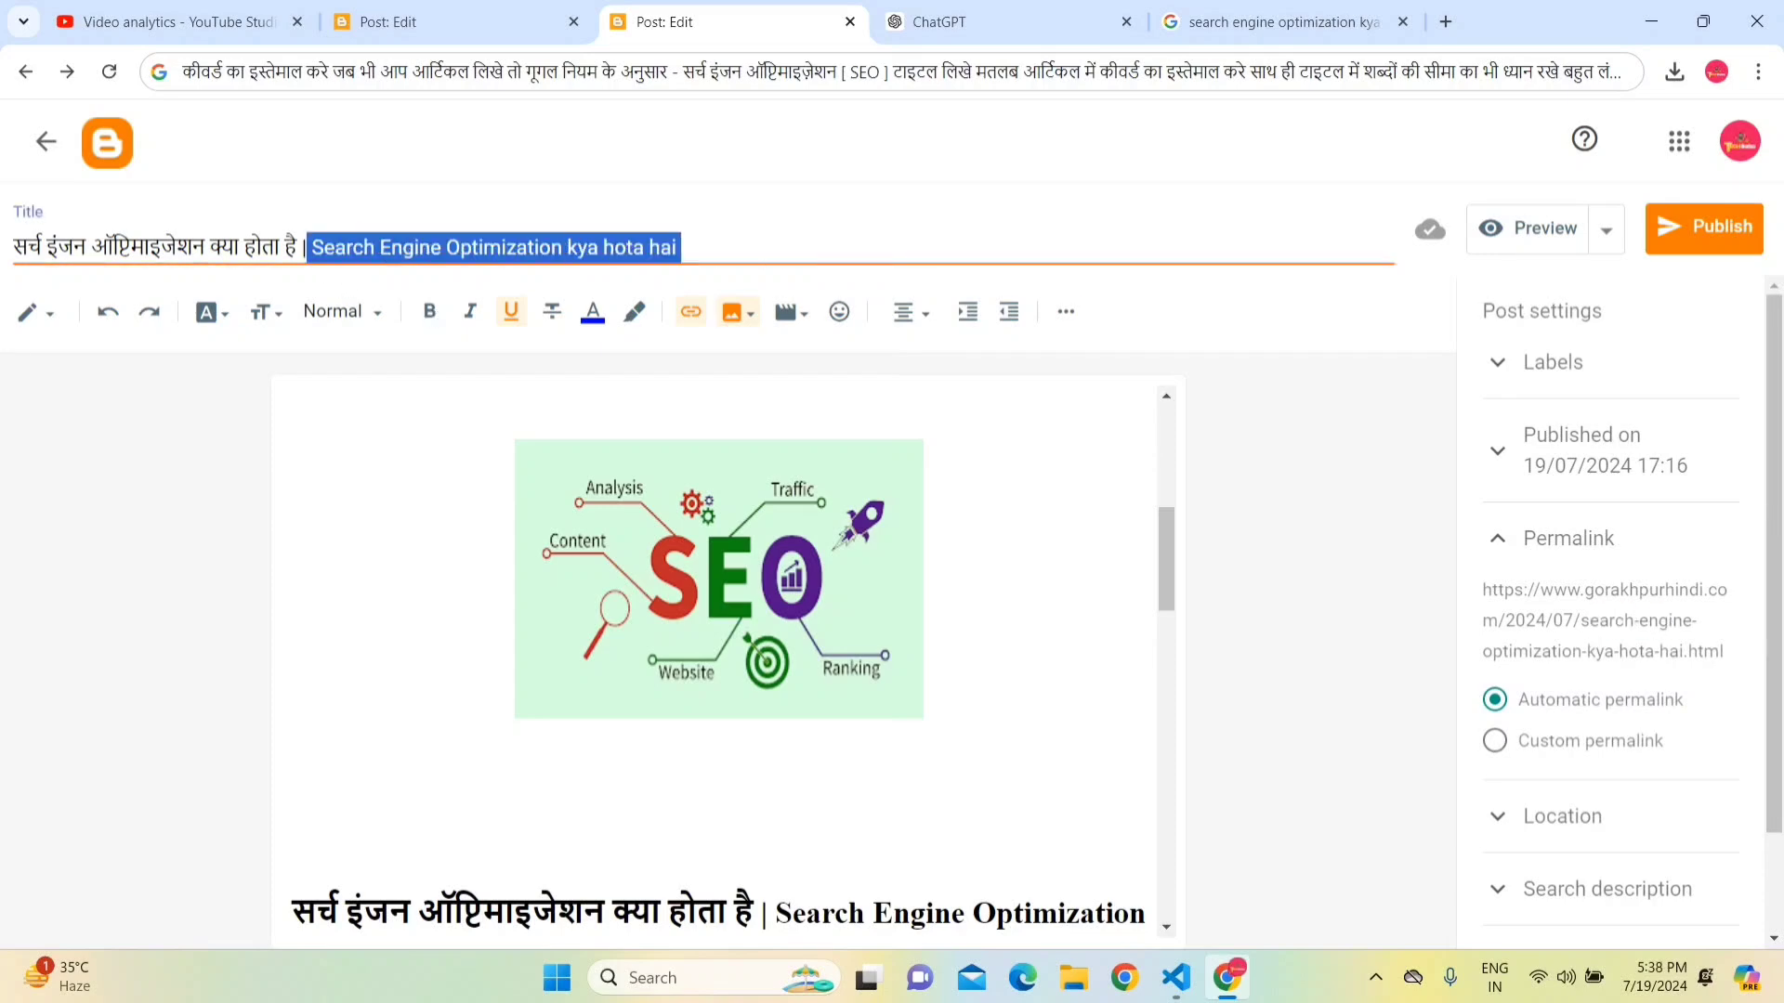
pyautogui.press('BackSpace')
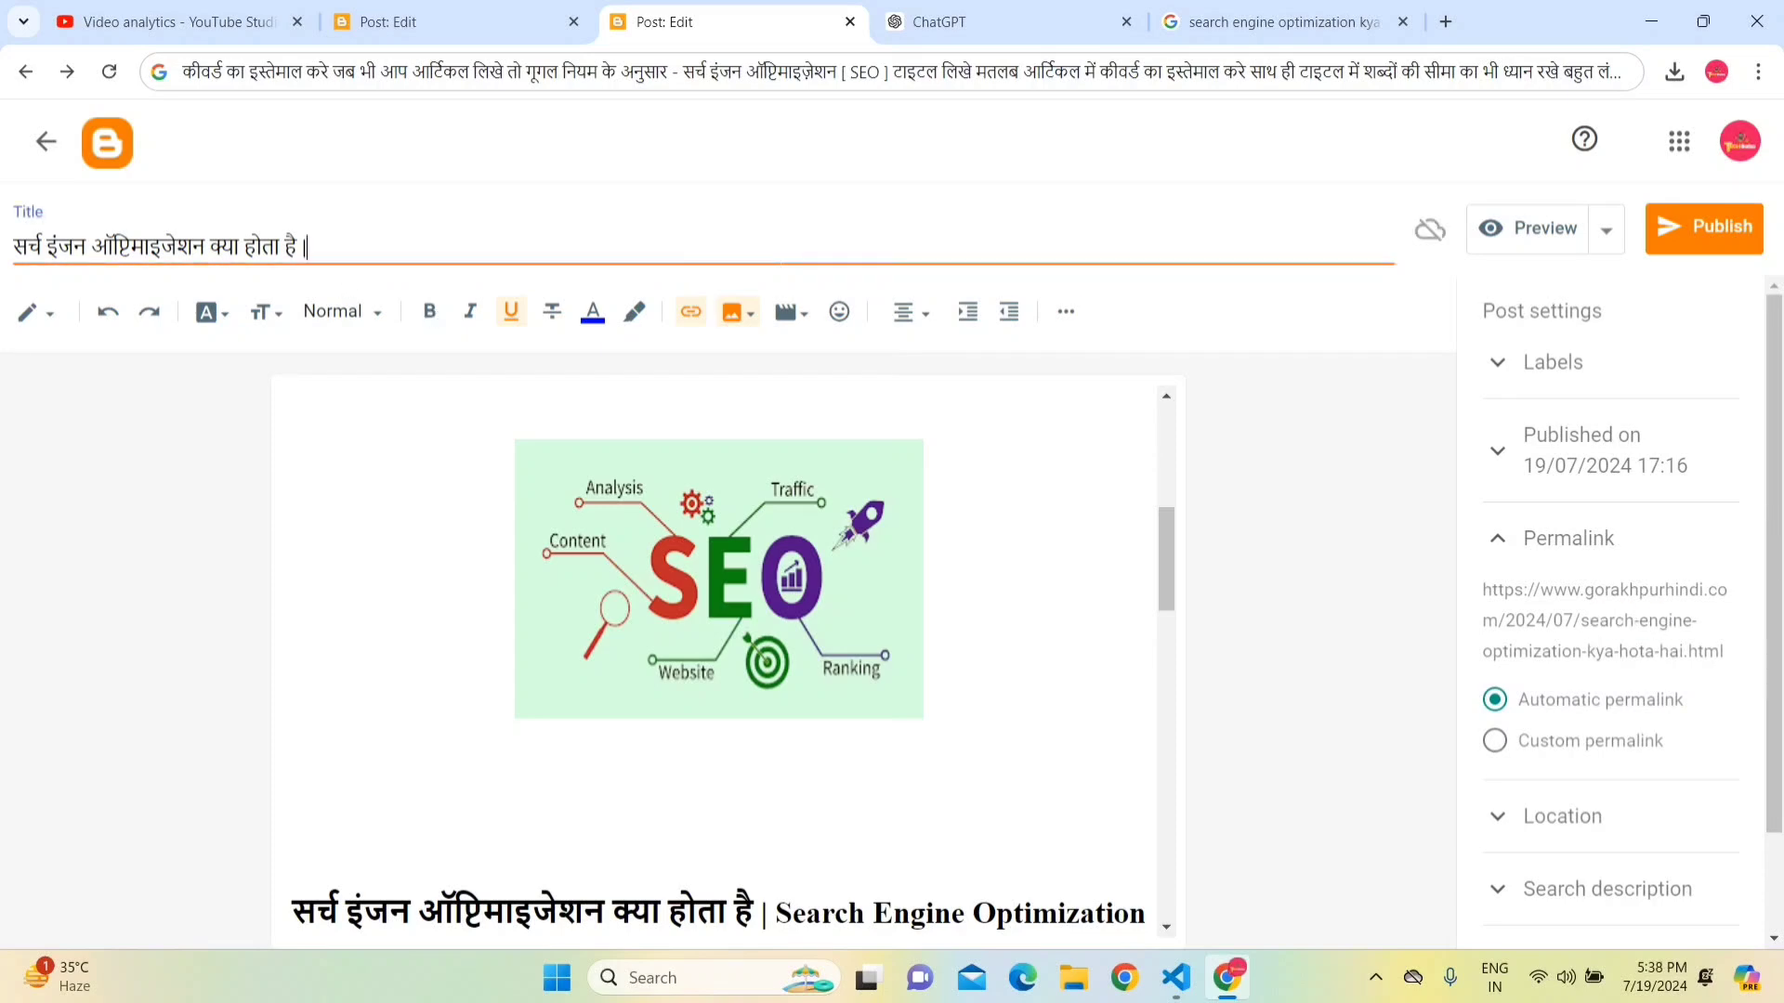
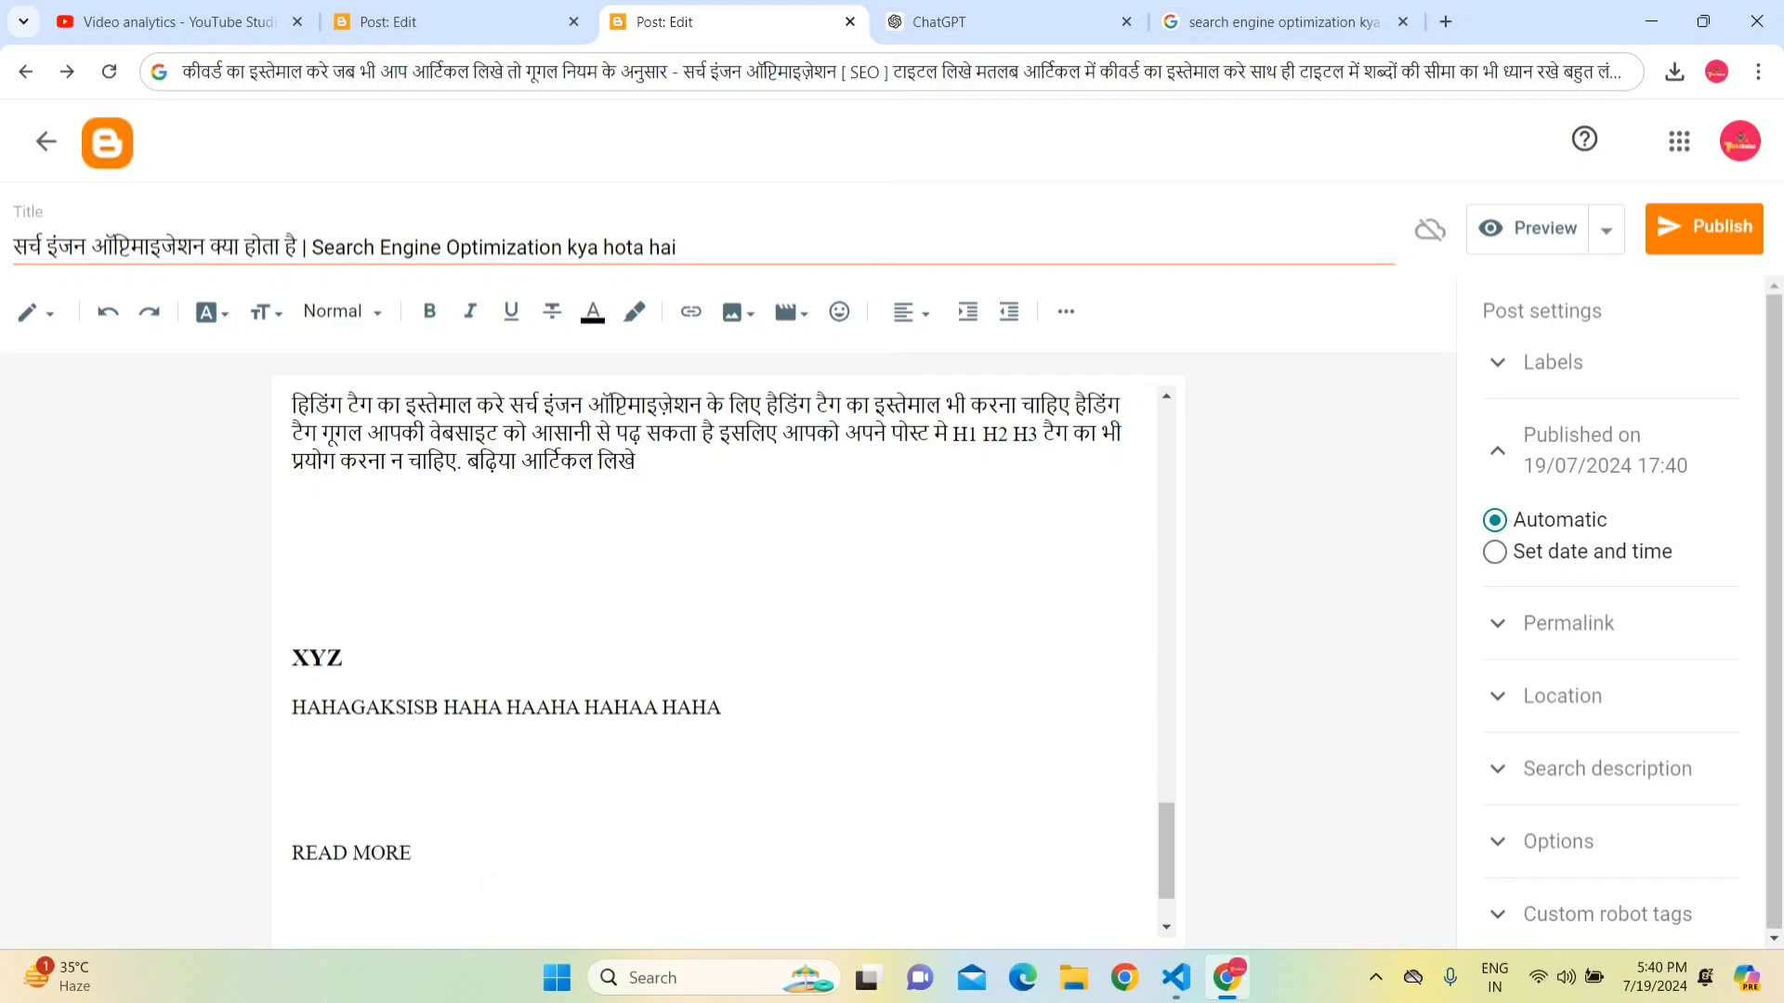
# - Make the "READ MORE" line at the end of the post bold
pyautogui.hotkey('ctrl', 'shift', 'Left')
pyautogui.hotkey('ctrl', 'shift', 'Left')
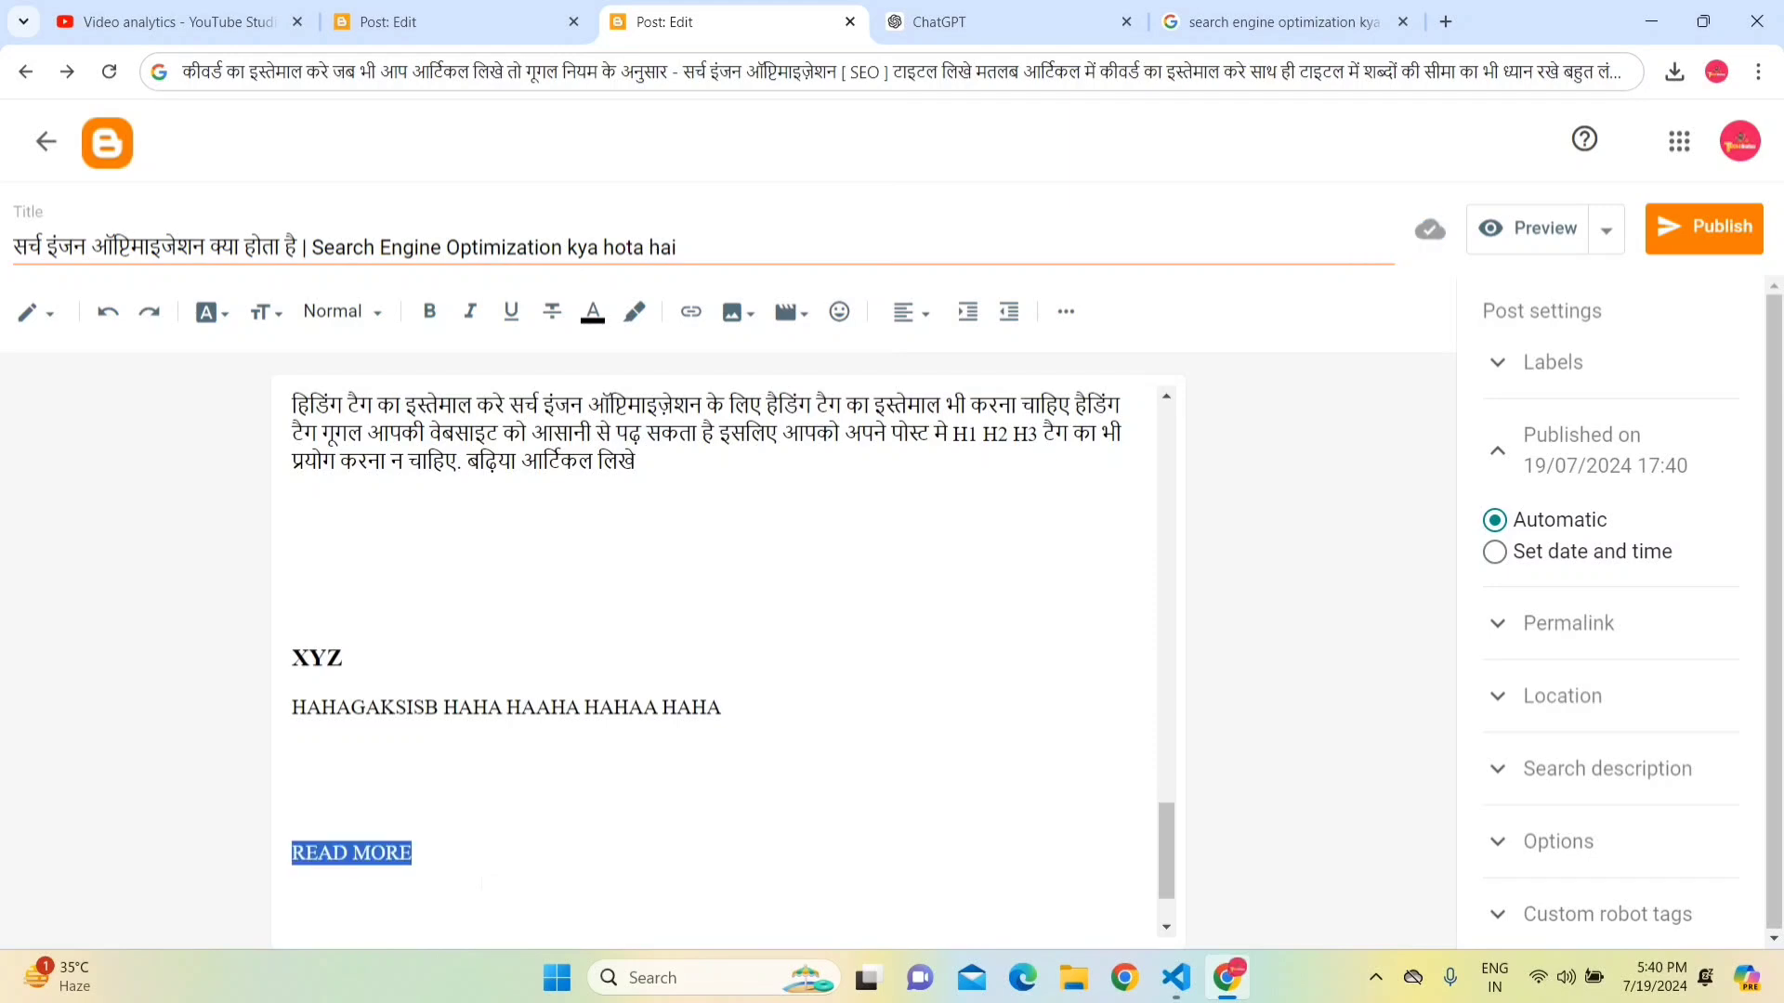
pyautogui.hotkey('ctrl', 'b')
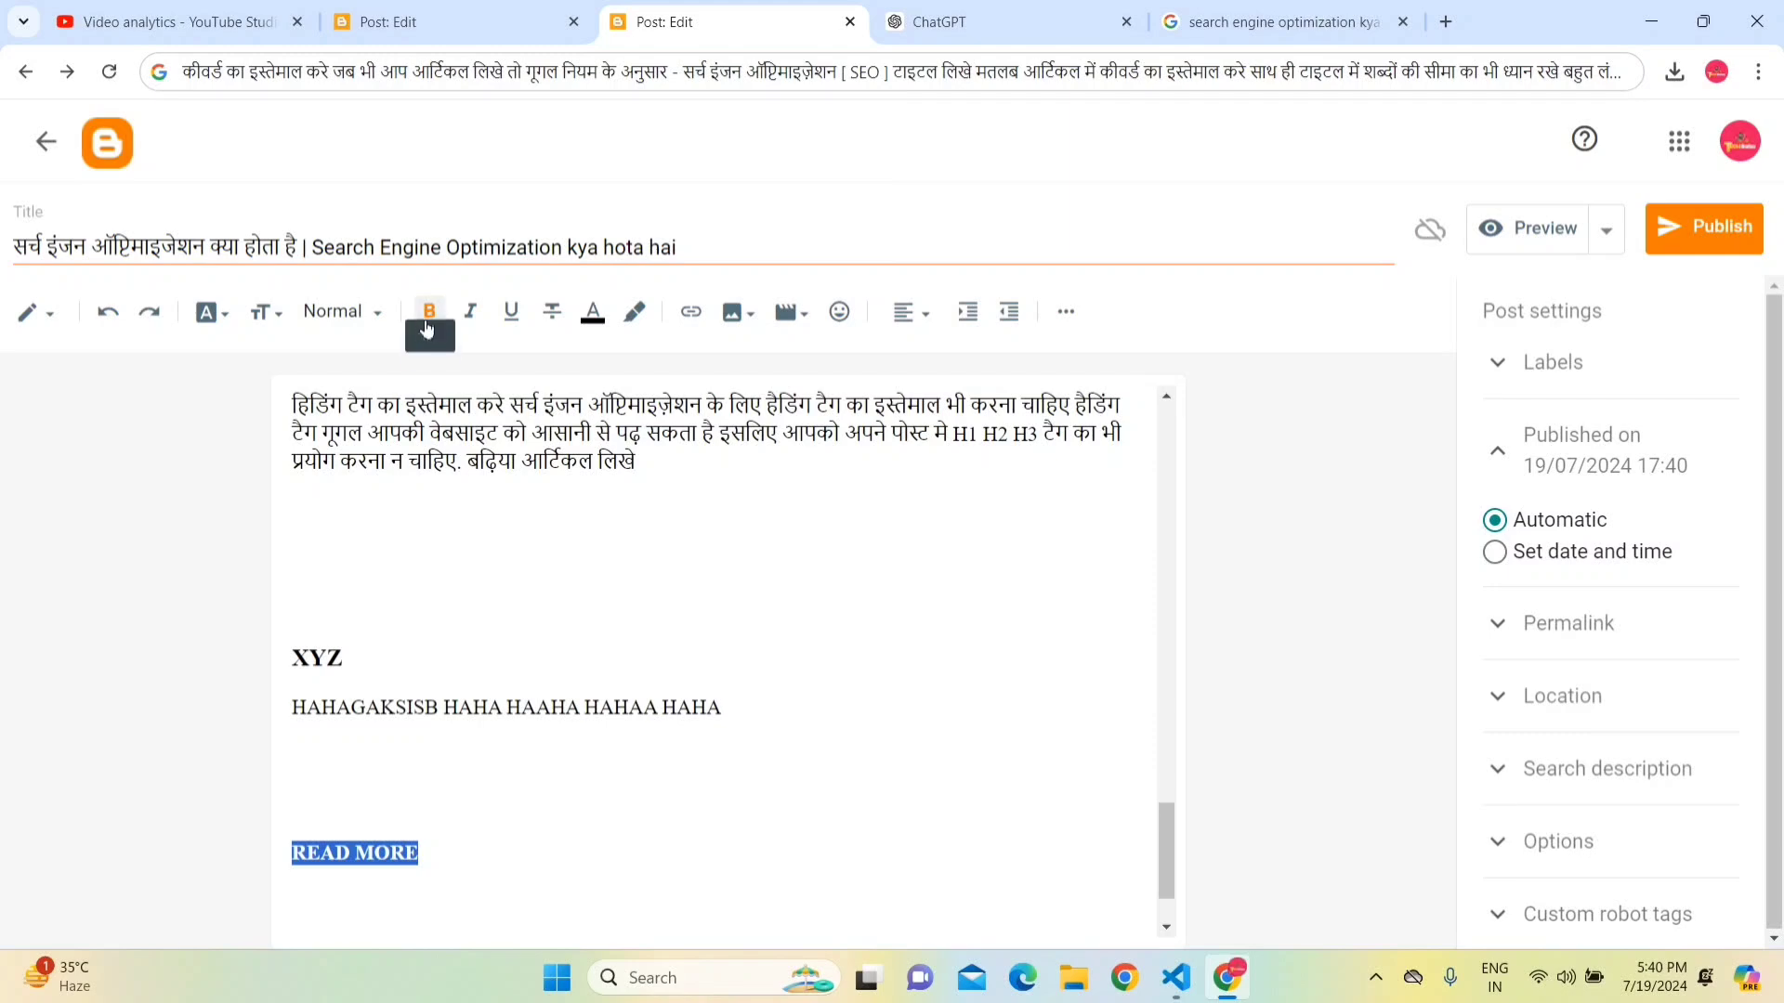
# - Add a new line below "READ MORE" and start a bulleted list there
pyautogui.press('Right')
pyautogui.press('Return')
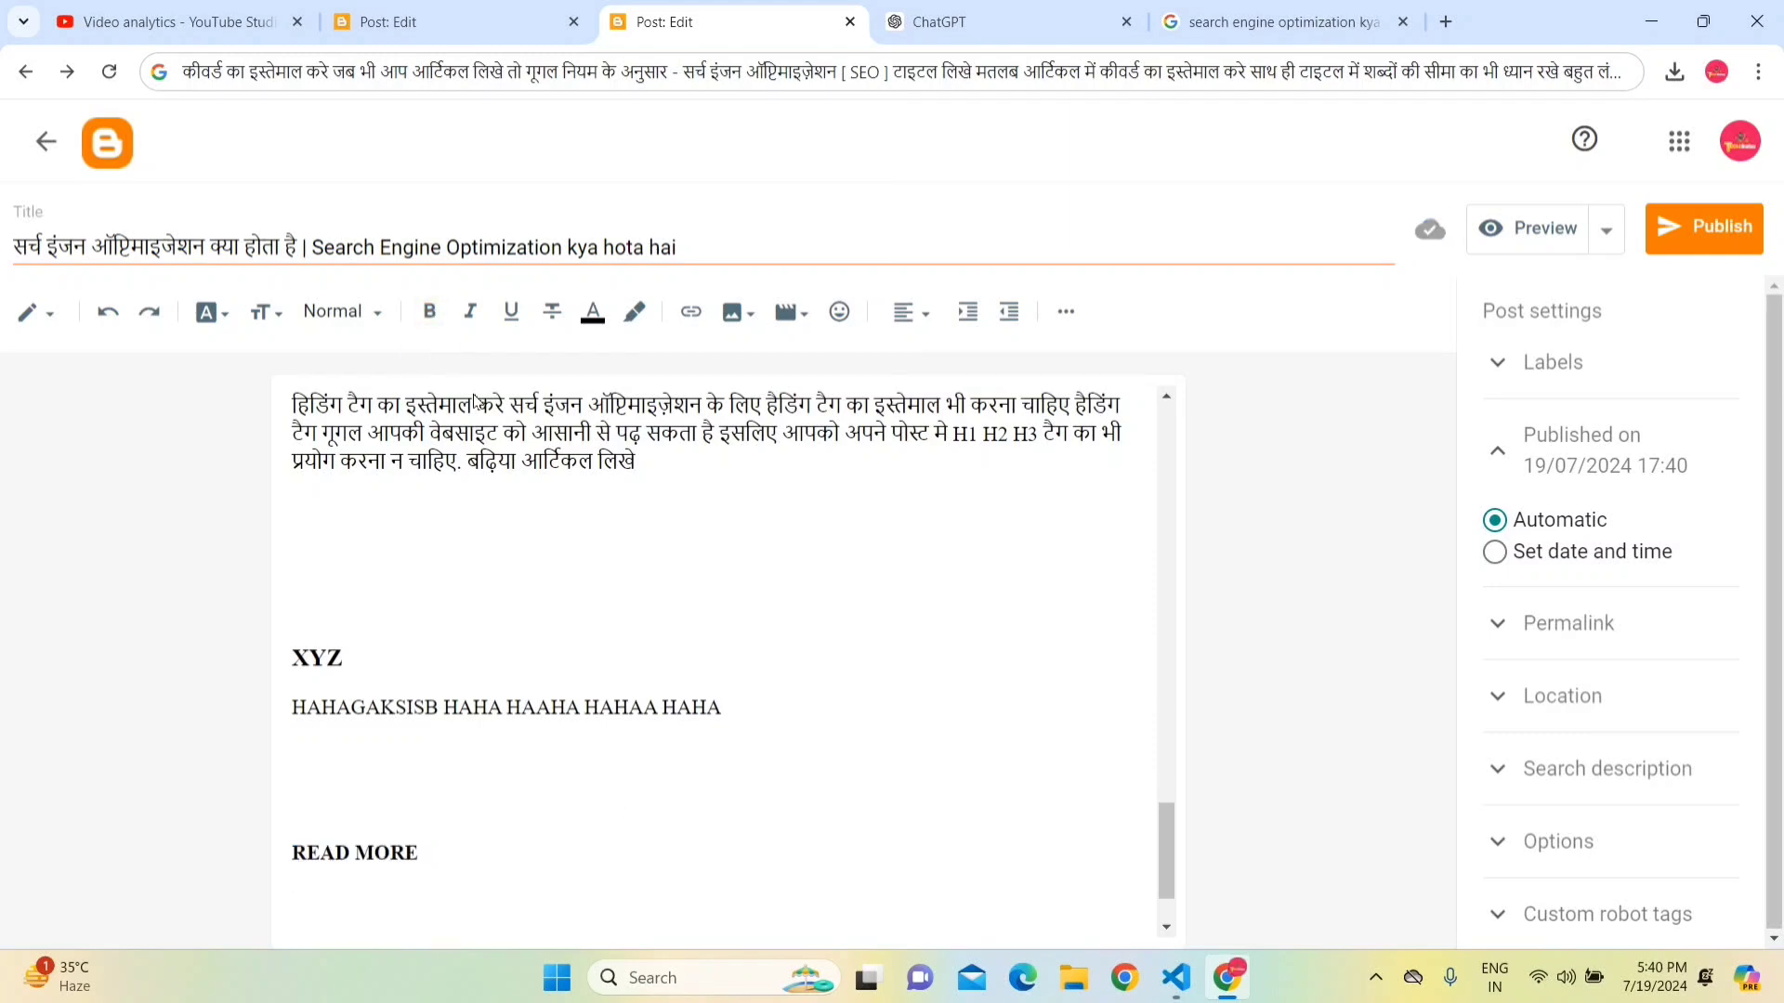
pyautogui.click(1073, 319)
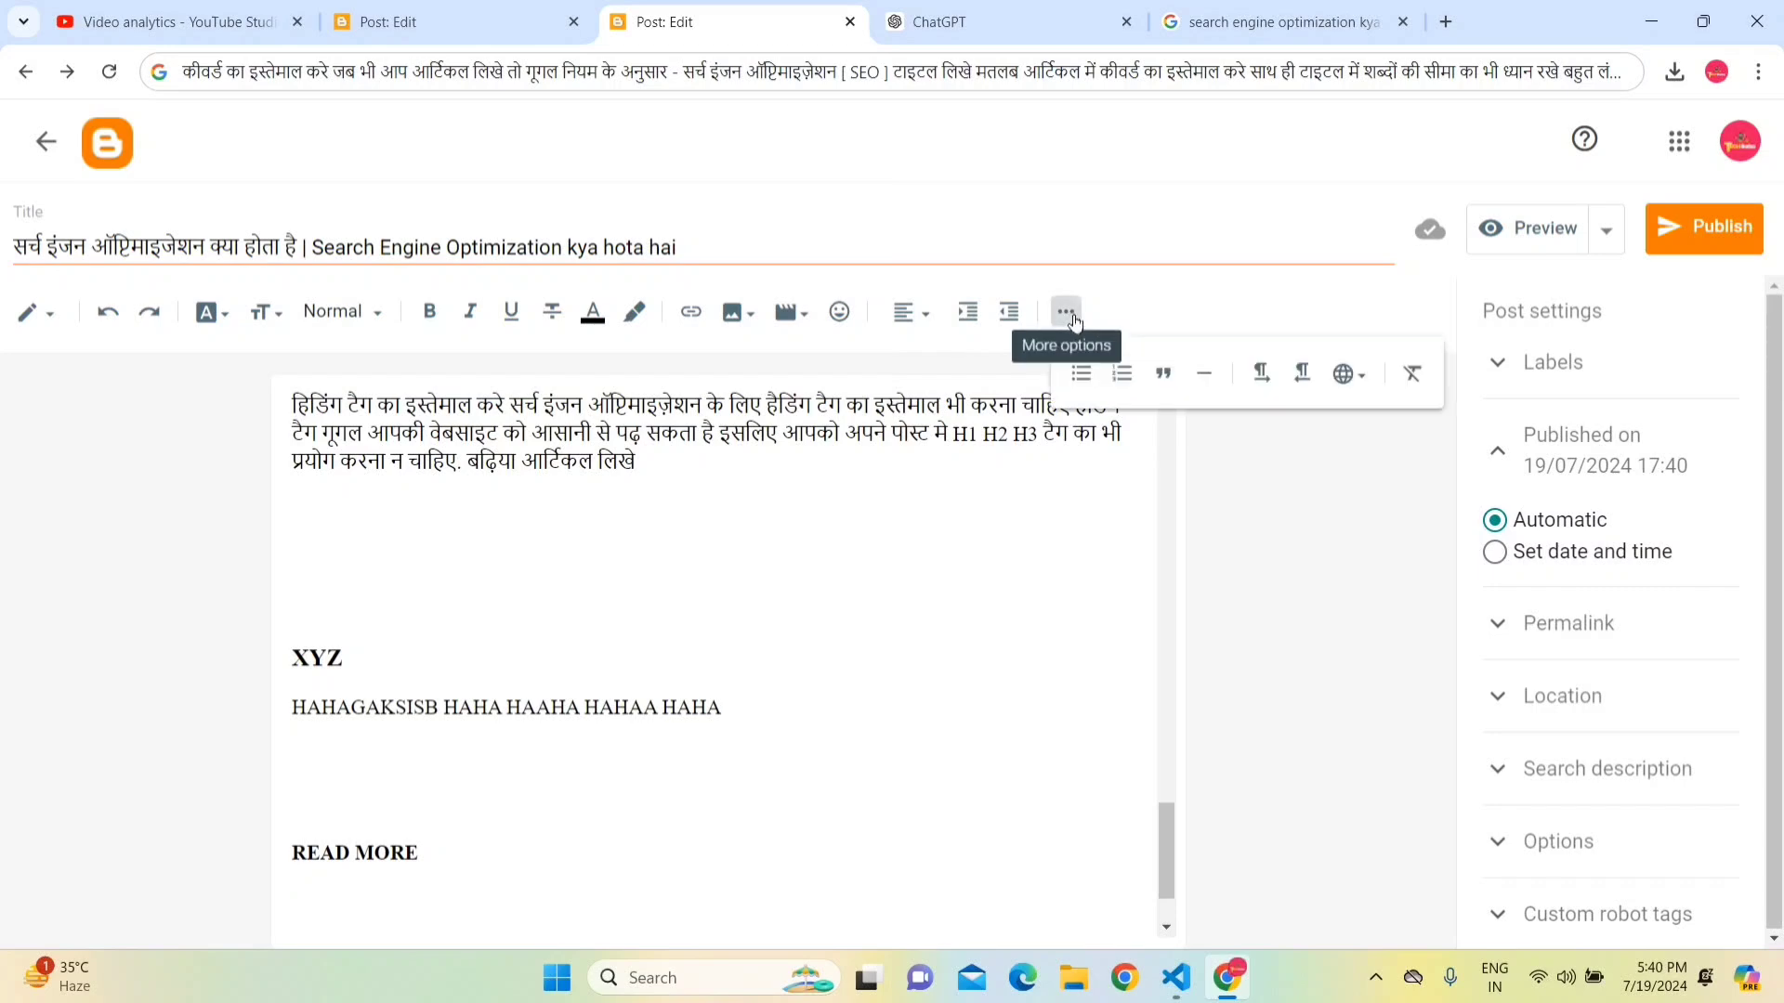
pyautogui.click(1087, 377)
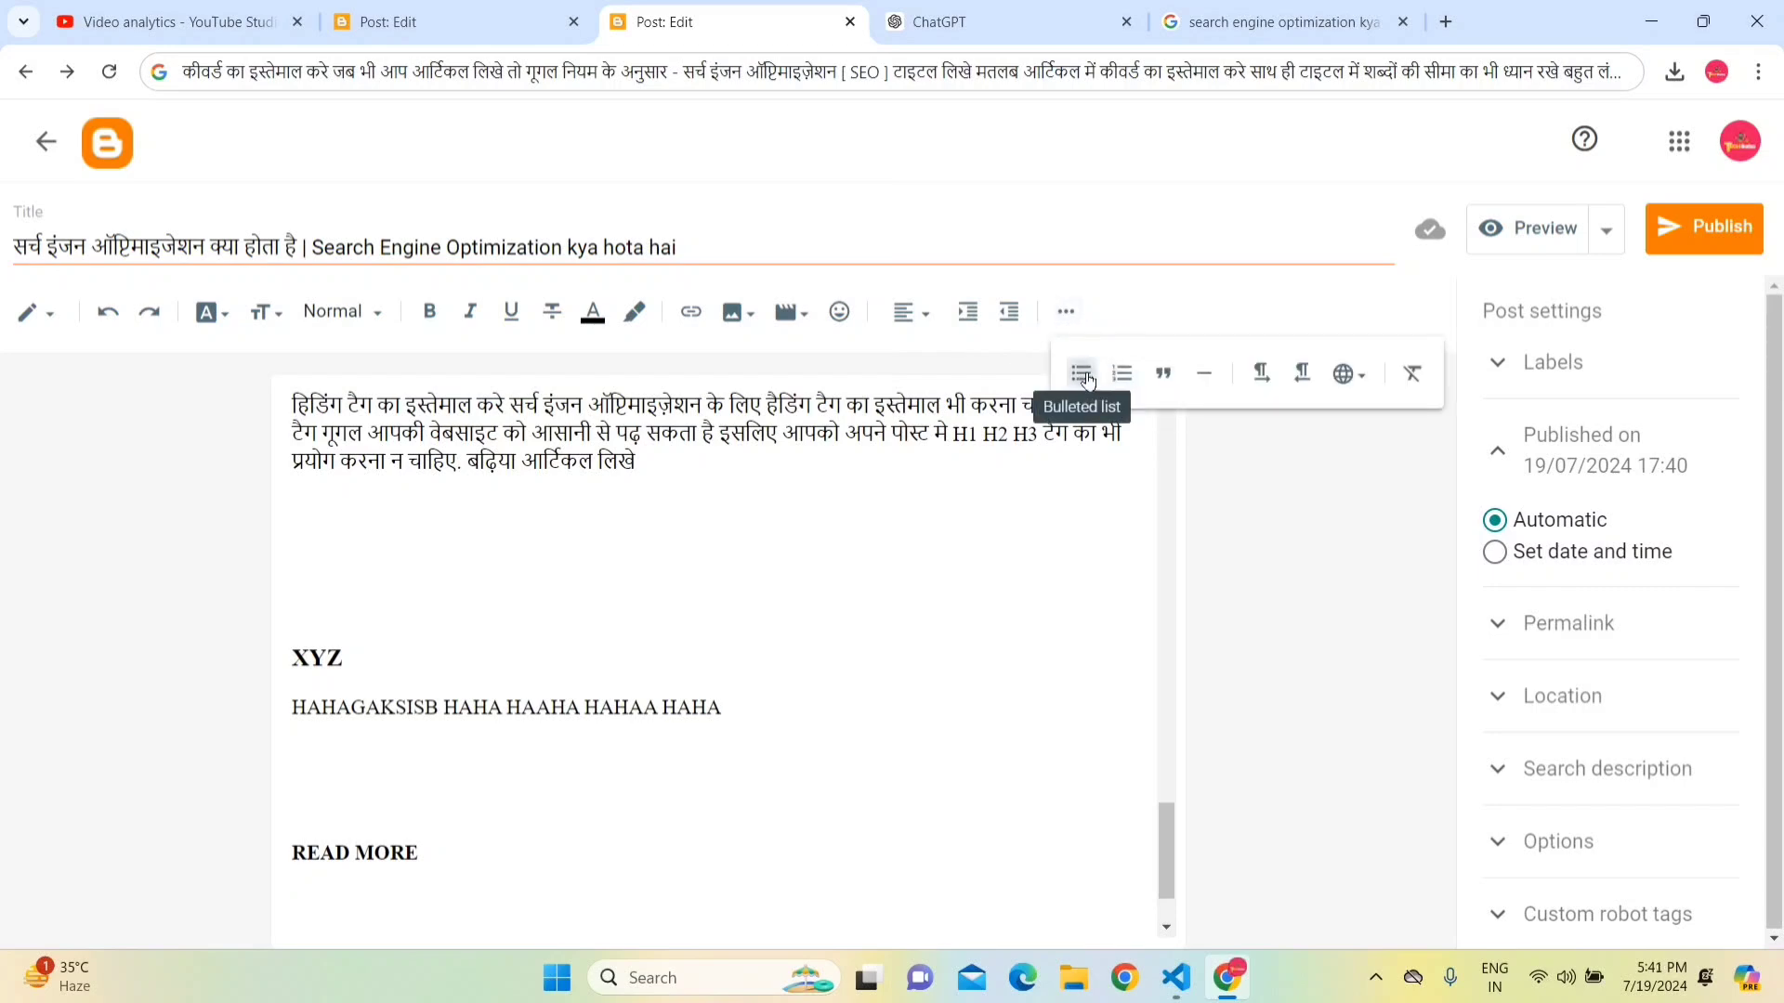
pyautogui.scroll(-2, 716, 650)
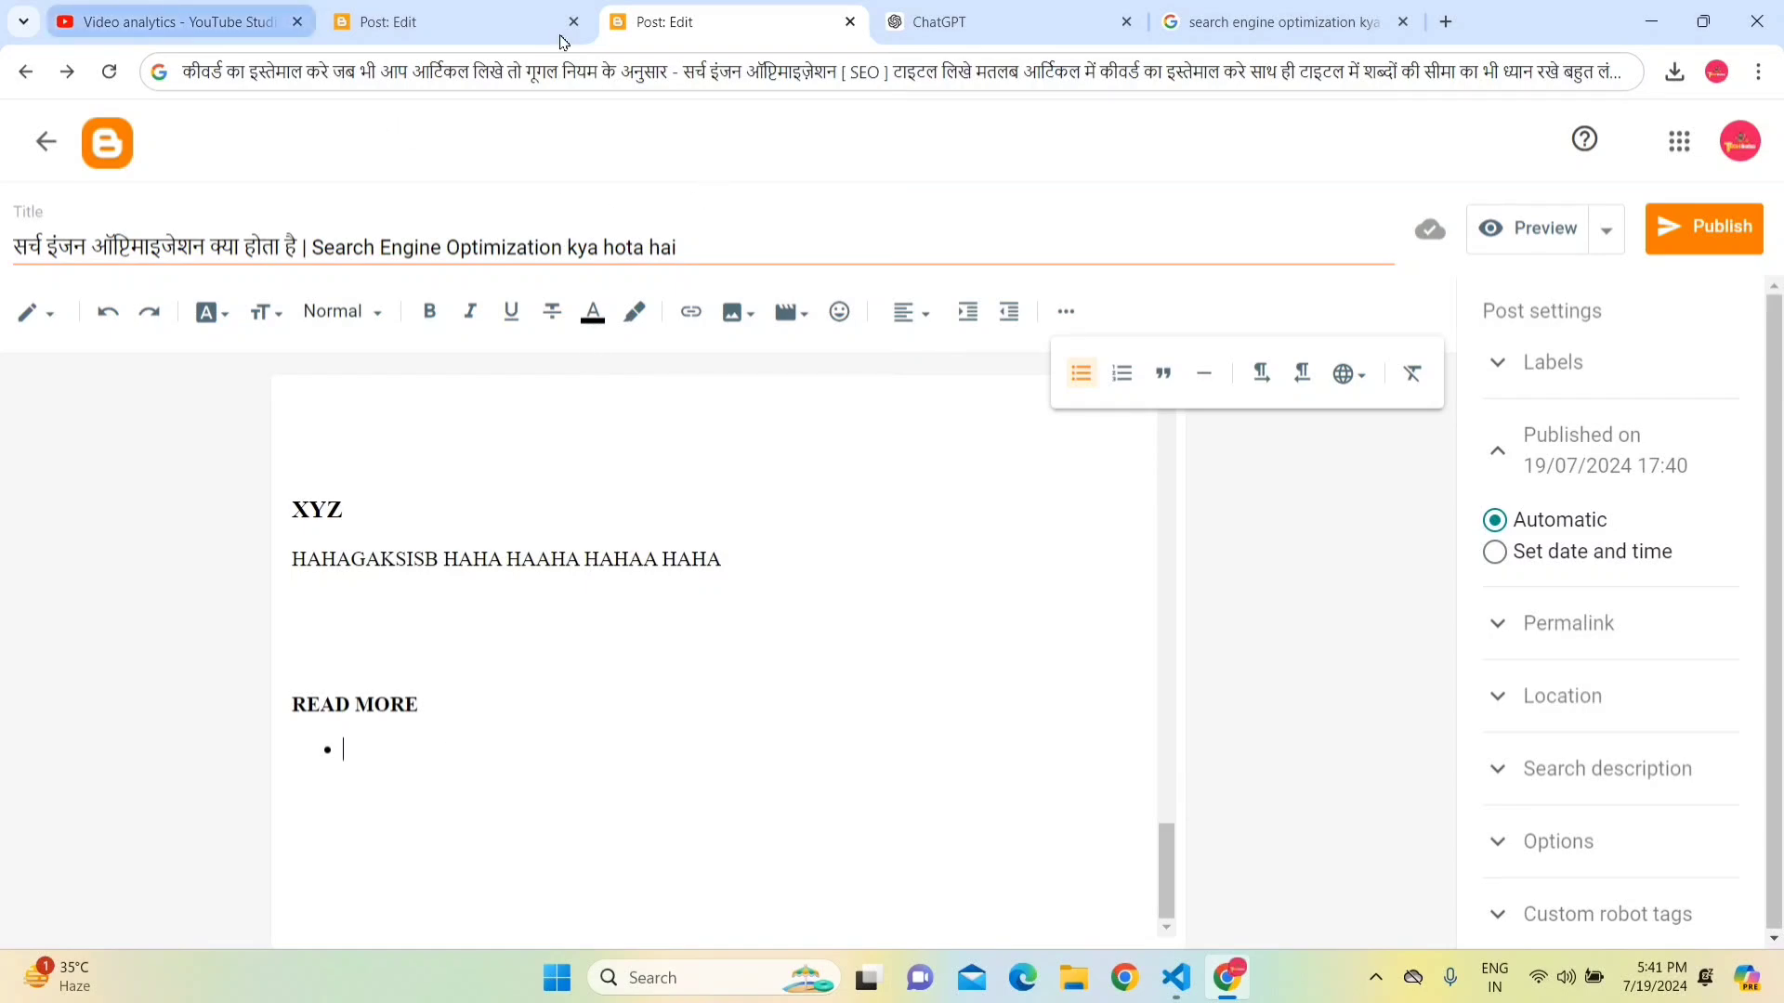
# - Switch to the Google image results page and run a new web search for "seo optimizer"
pyautogui.click(1278, 21)
pyautogui.click(1175, 72)
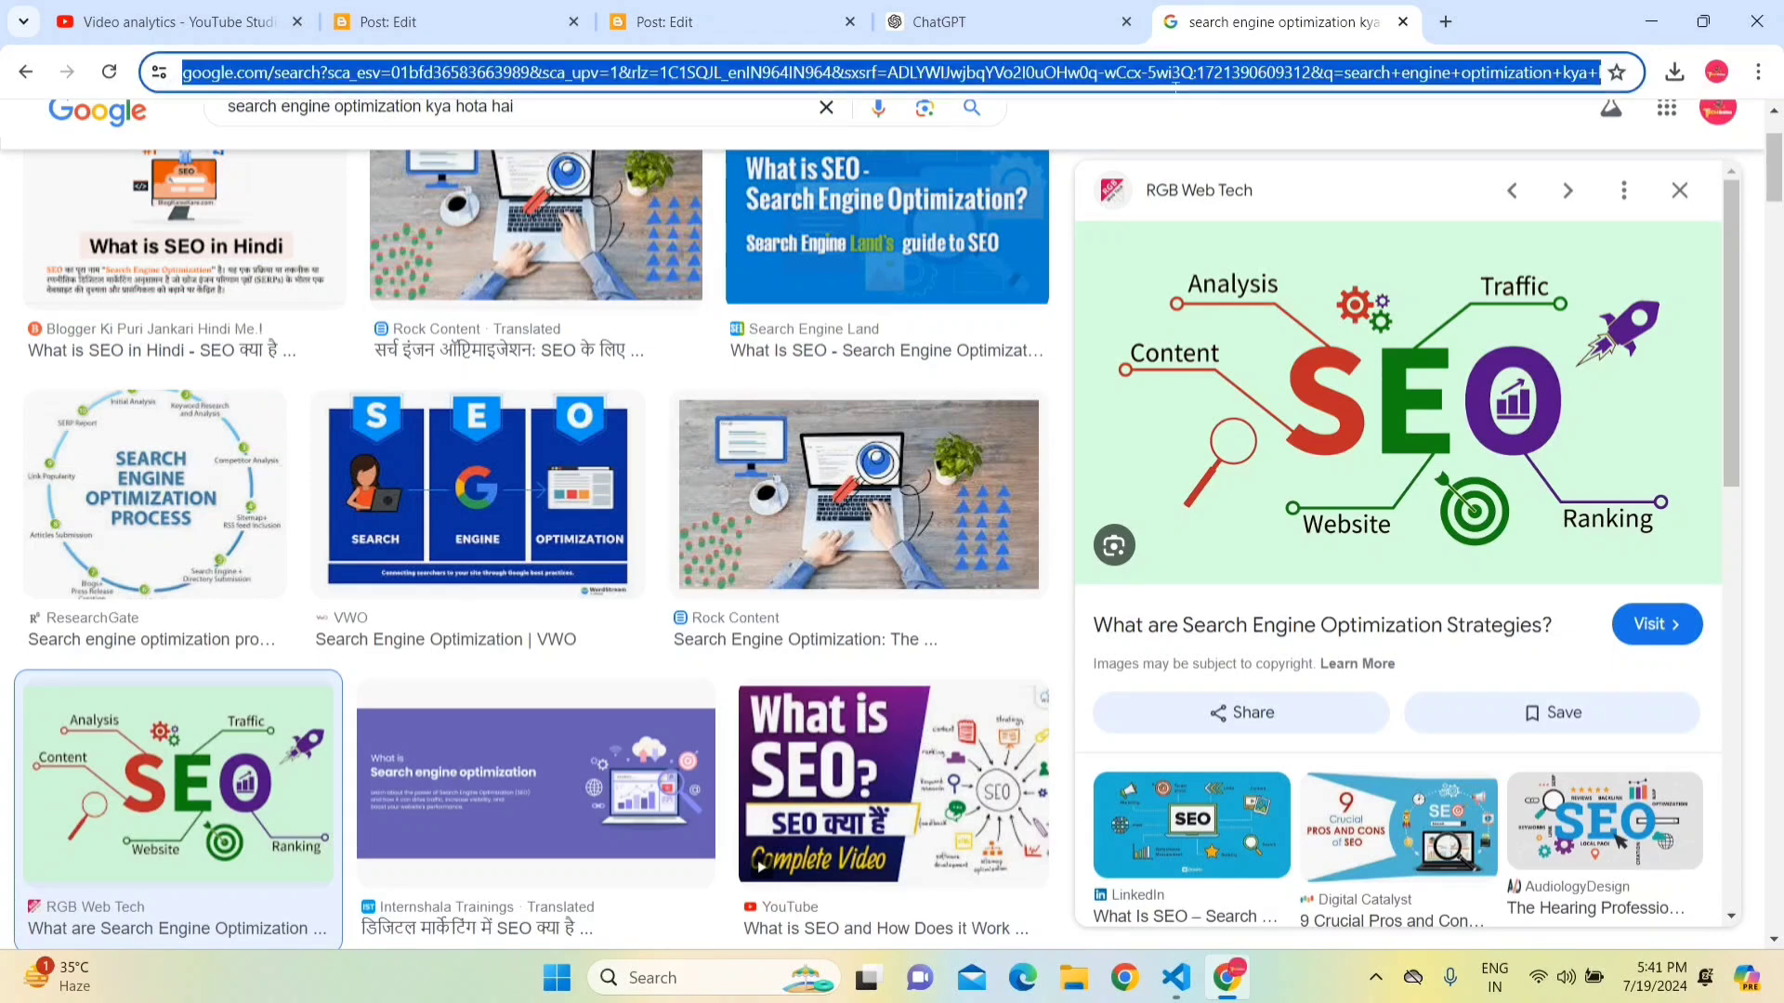
pyautogui.write('seo')
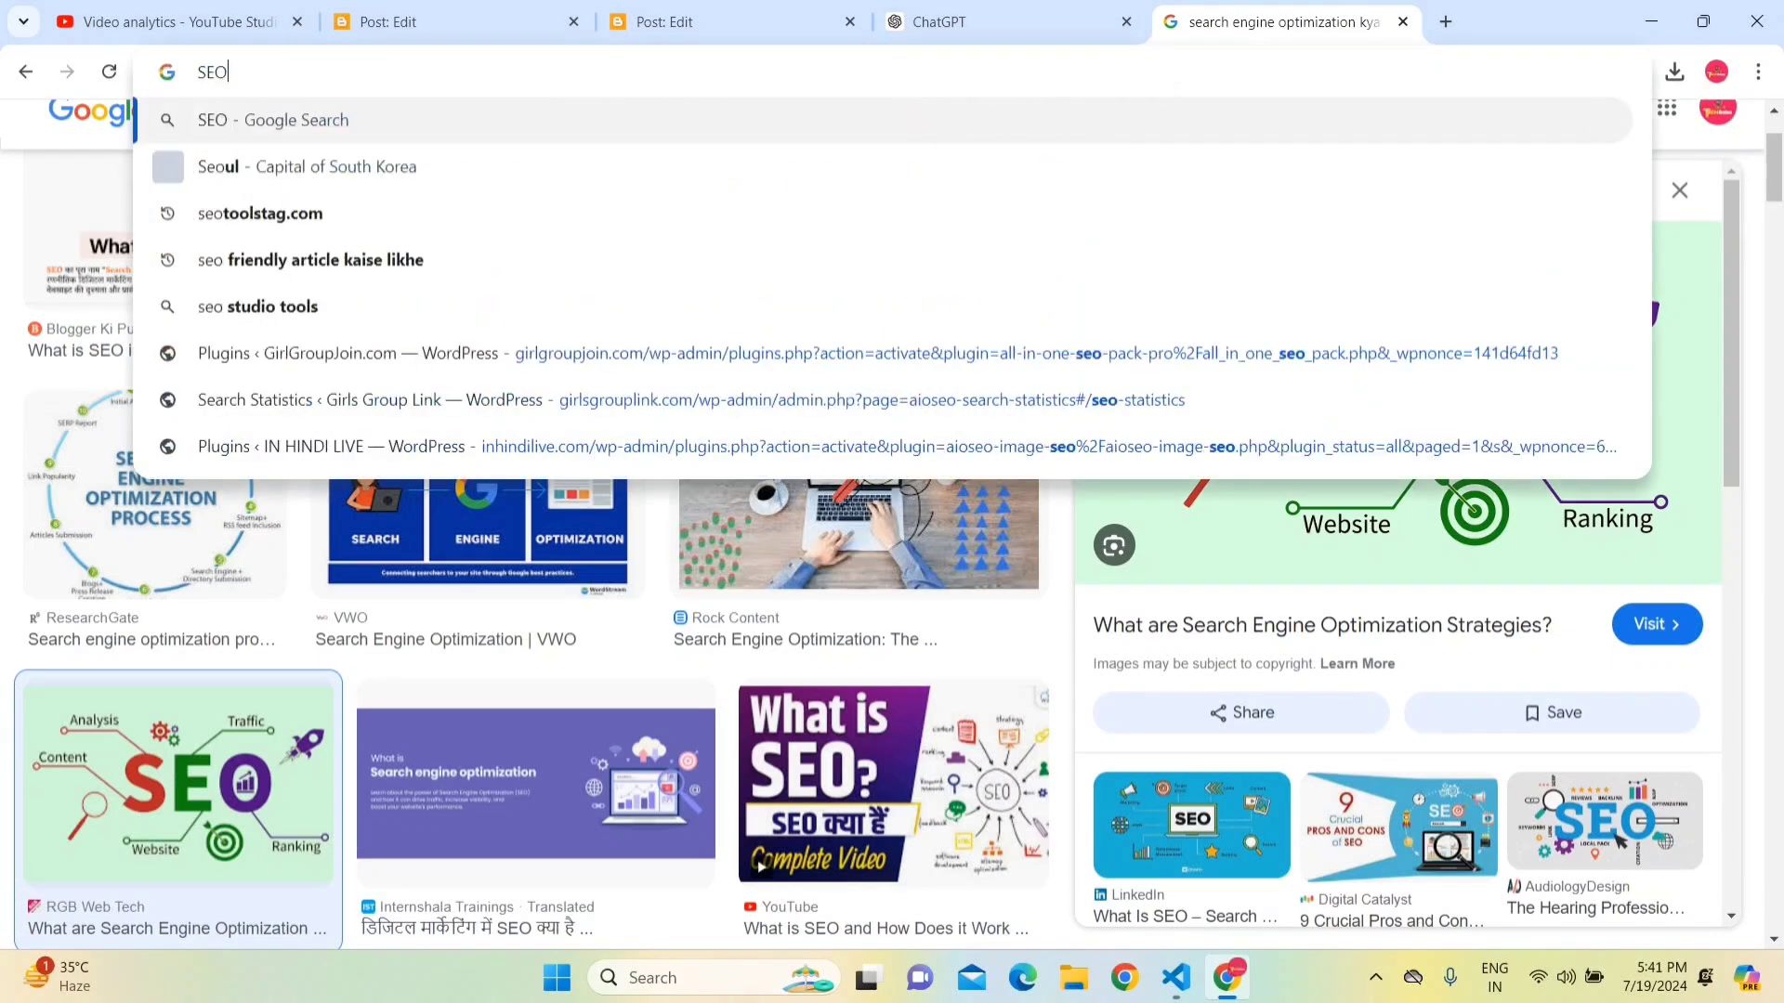
pyautogui.press('Down')
pyautogui.press('Down')
pyautogui.press('Down')
pyautogui.press('Down')
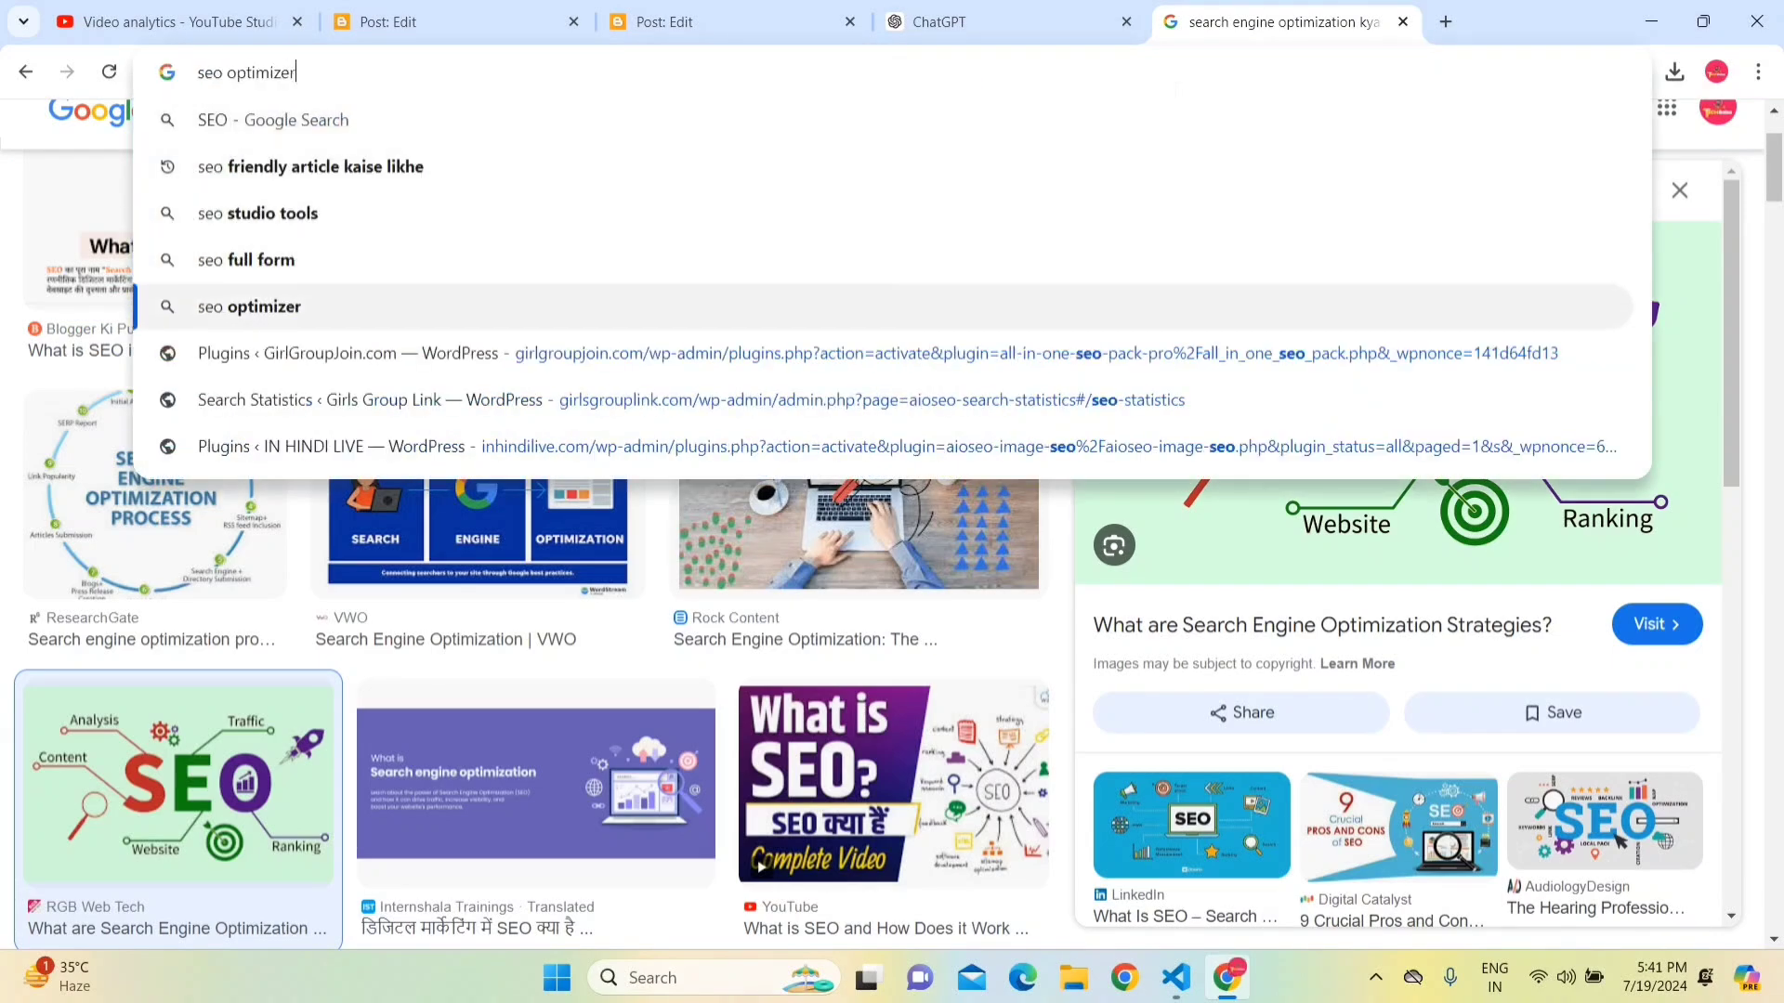
pyautogui.press('Return')
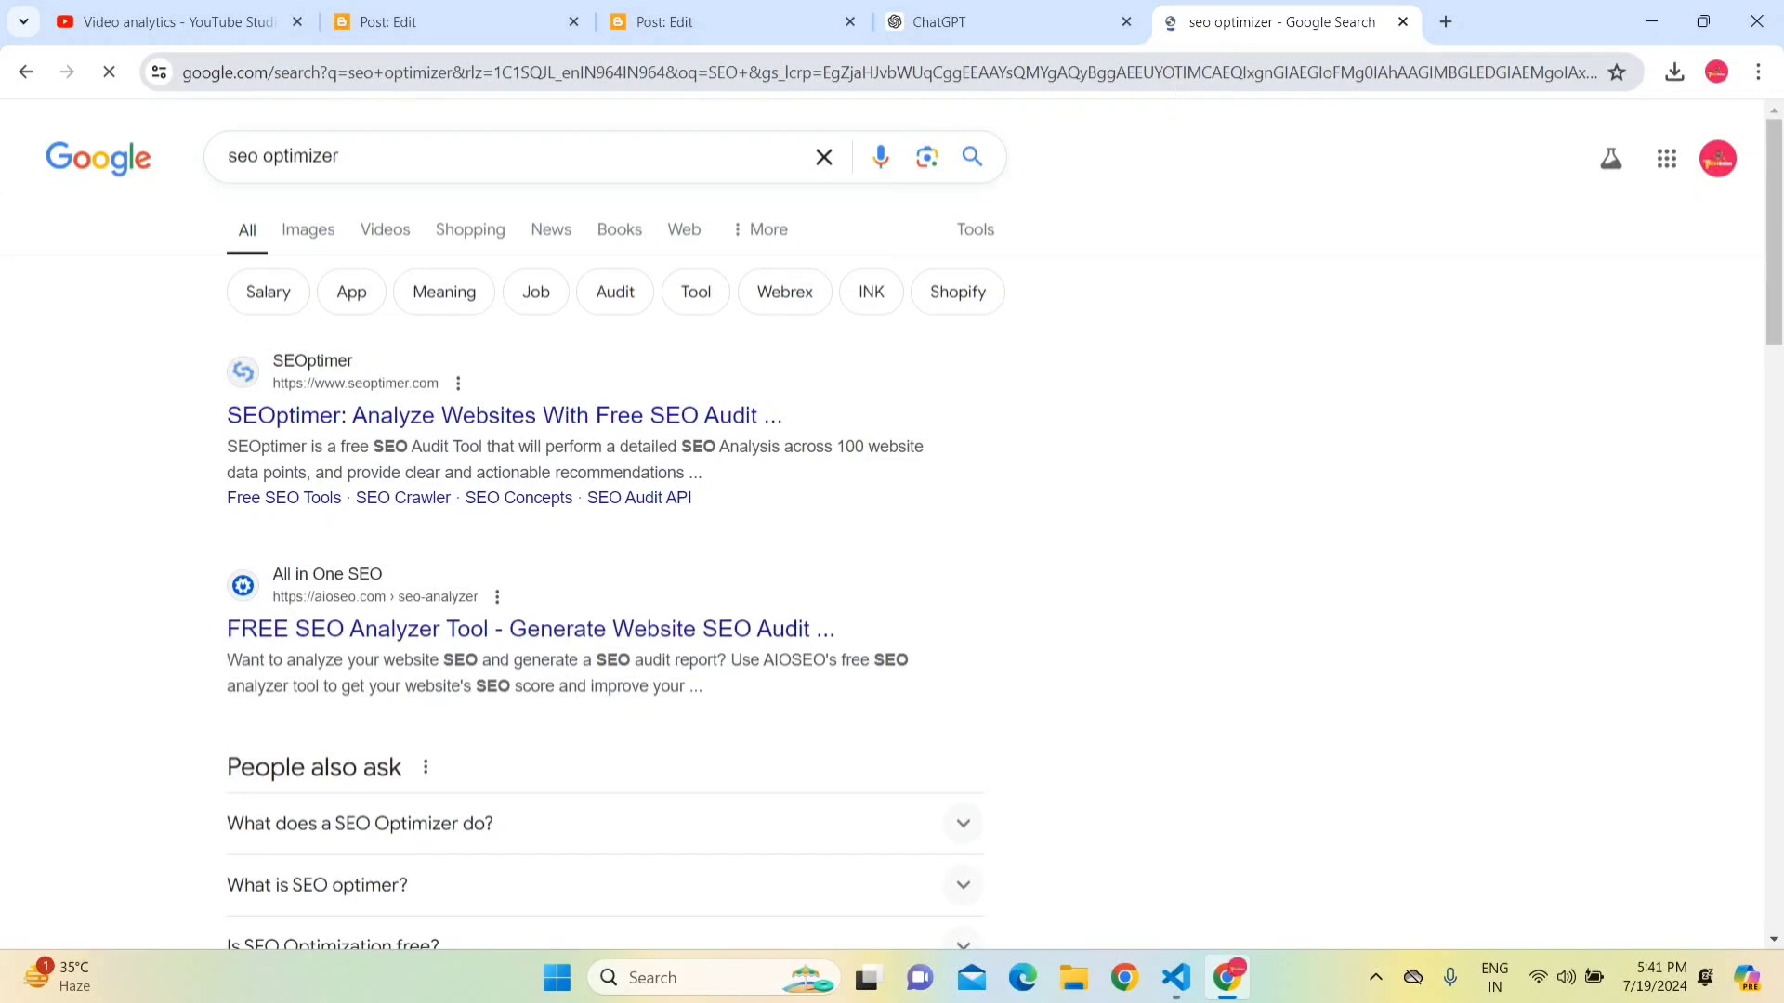
# - Open the All in One SEO "FREE SEO Analyzer Tool" search result and copy its page address
pyautogui.scroll(-1, 1760, 241)
pyautogui.scroll(1, 1751, 243)
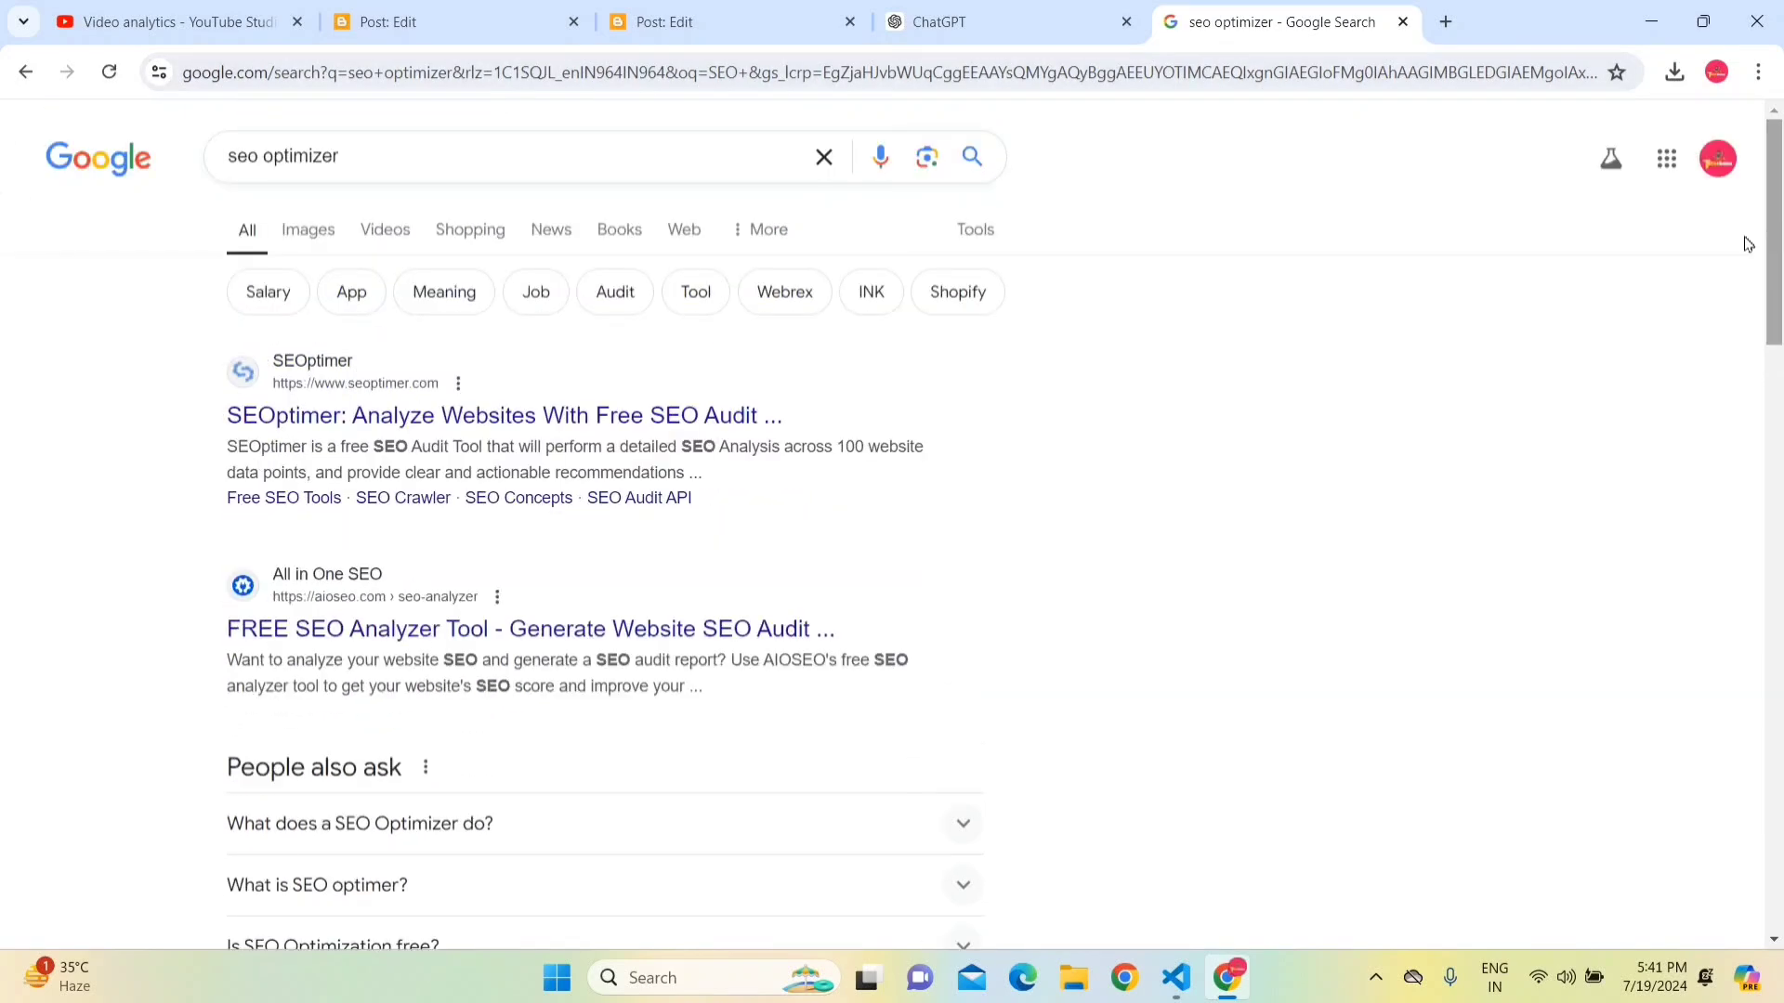
pyautogui.click(387, 628)
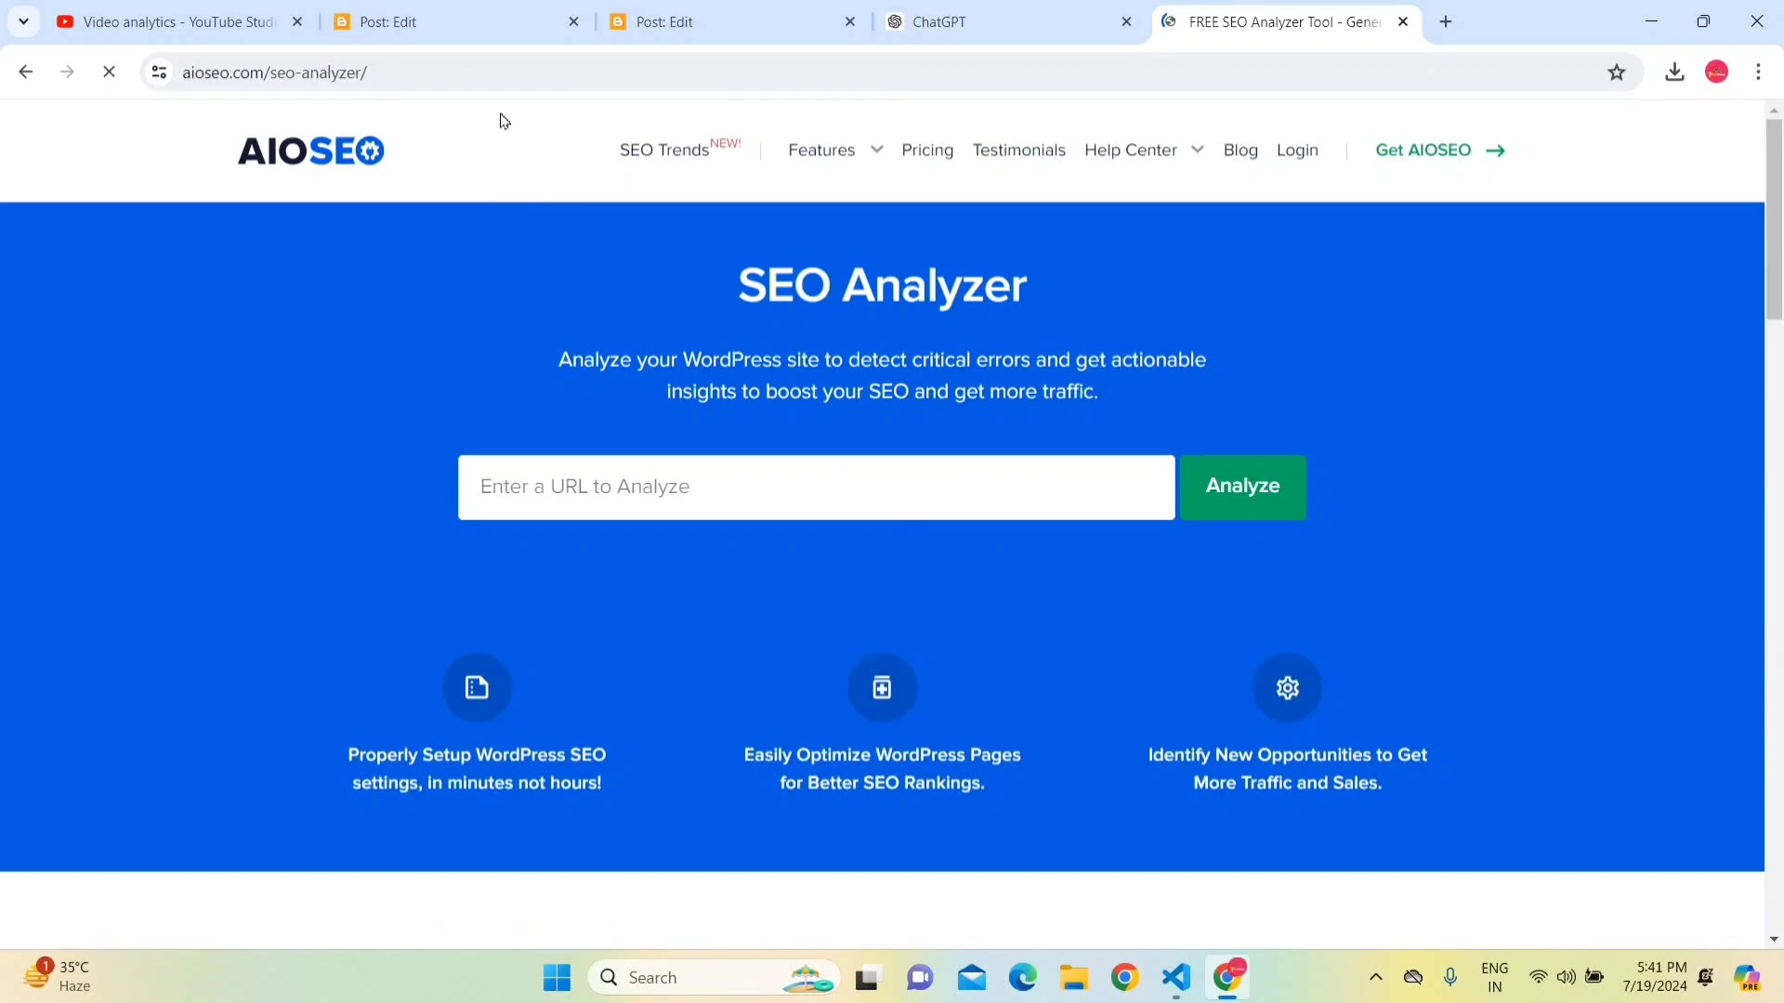
pyautogui.click(461, 83)
pyautogui.hotkey('ctrl', 'a')
pyautogui.hotkey('ctrl', 'c')
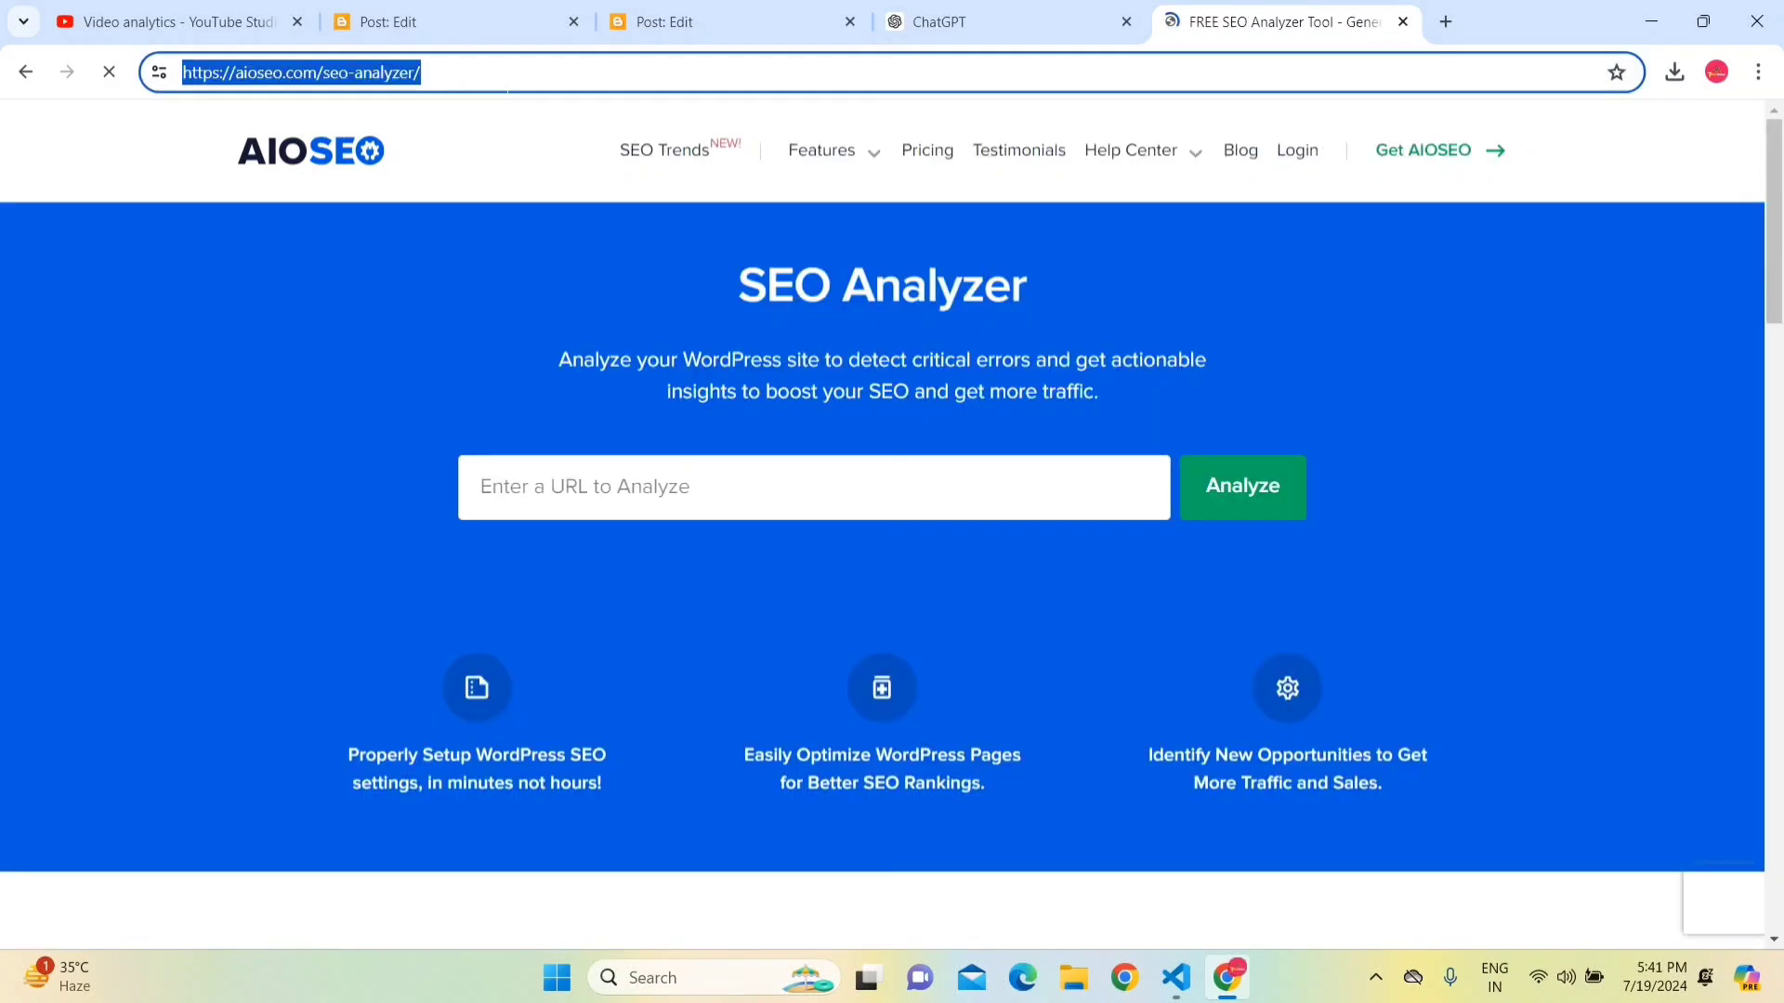
# - Return to the Blogger post and enter "SEO KYA HAI" as the first bullet under READ MORE
pyautogui.click(643, 26)
pyautogui.write('SE')
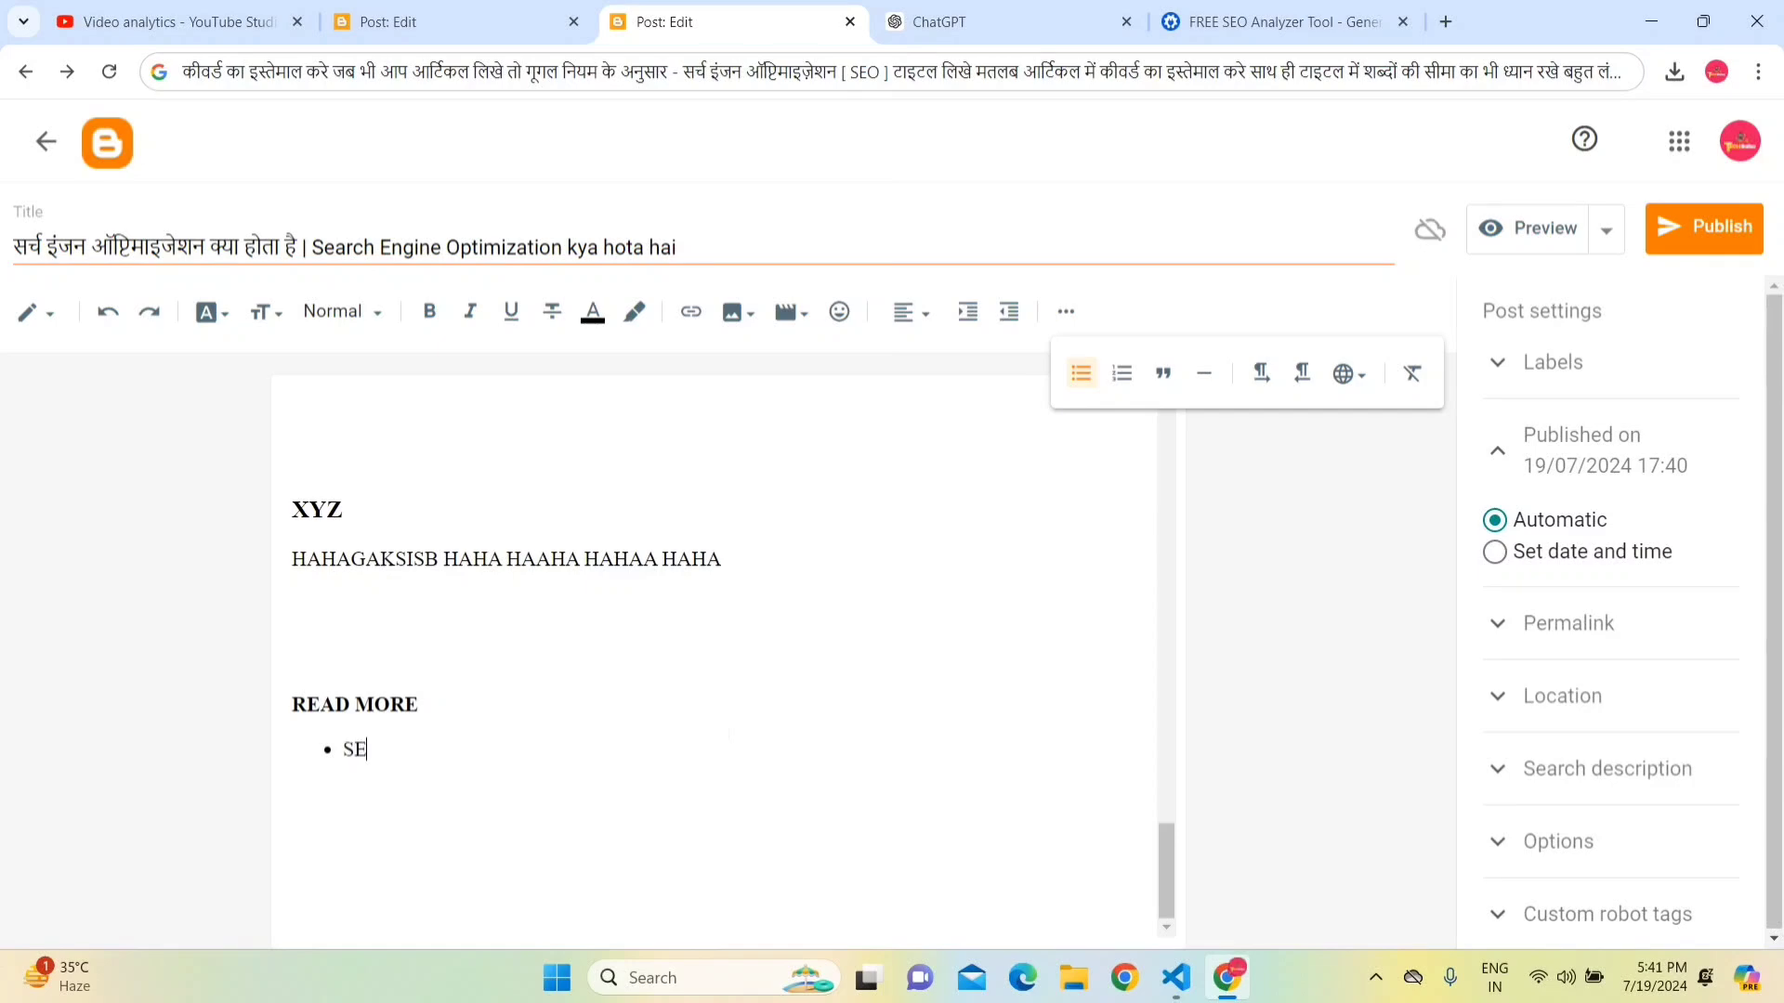
pyautogui.write('O KYA HAI')
pyautogui.tripleClick(517, 764)
pyautogui.click(518, 764)
pyautogui.moveTo(517, 764); pyautogui.dragTo(344, 749)
pyautogui.click(470, 750)
pyautogui.moveTo(470, 750); pyautogui.dragTo(352, 755)
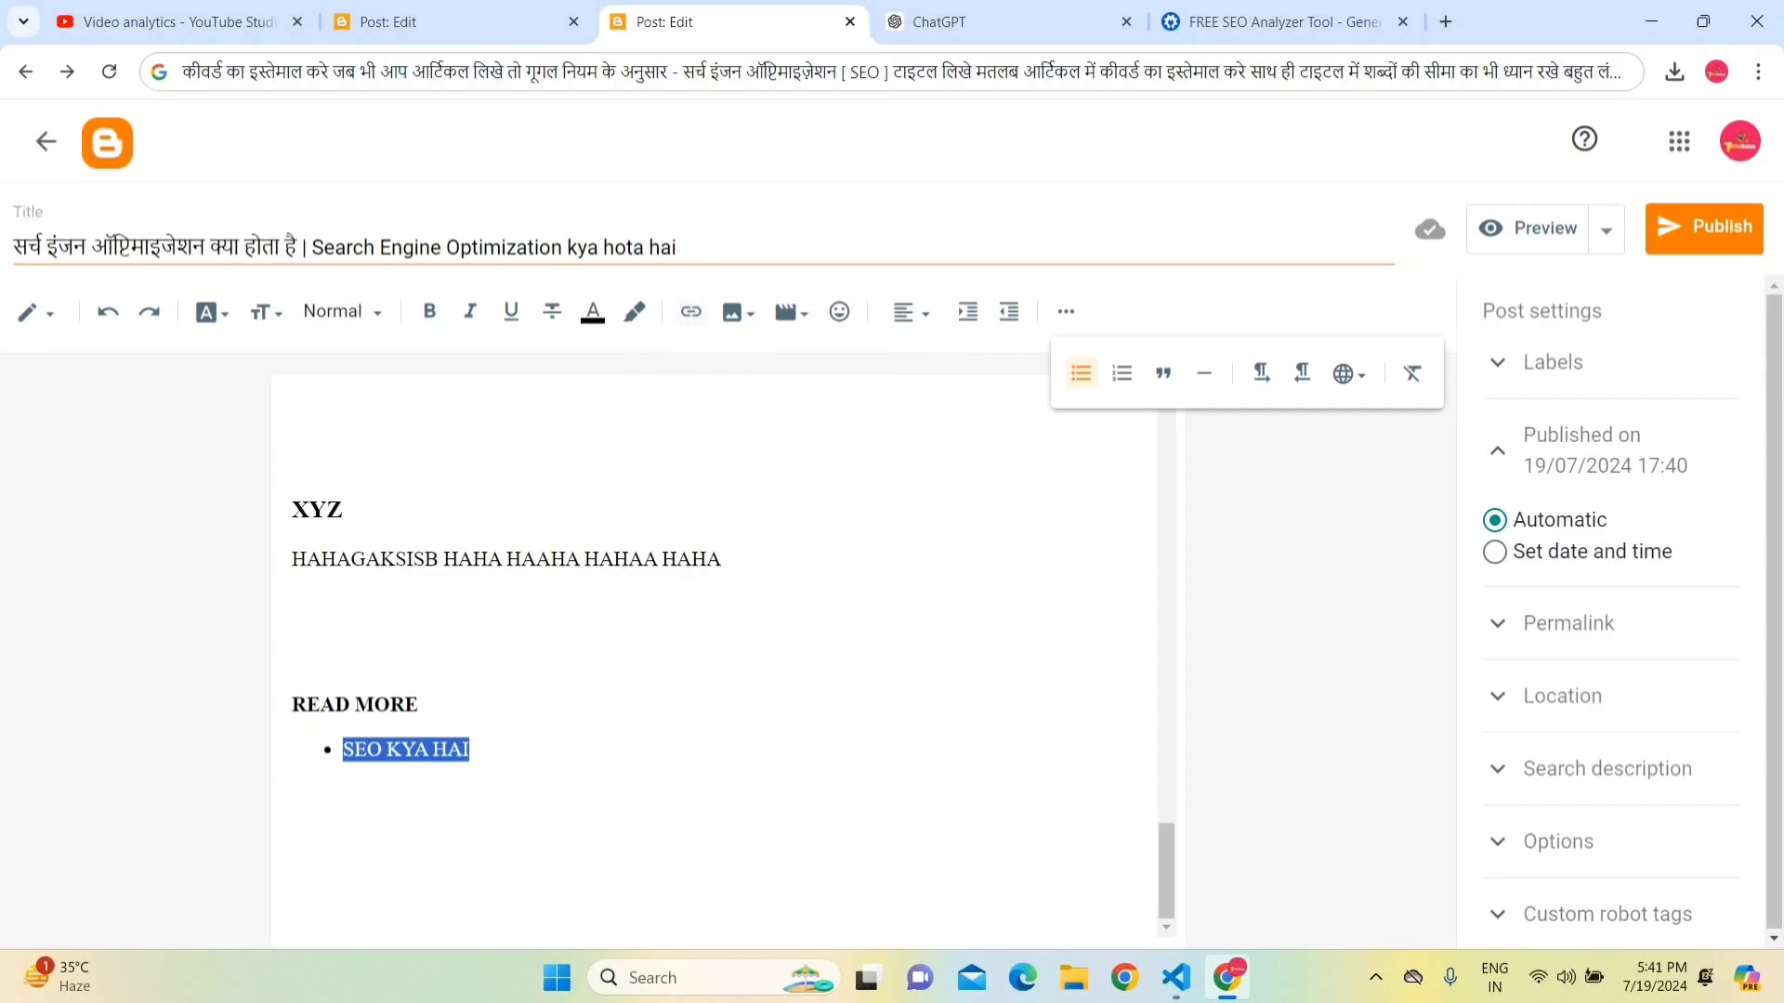
pyautogui.click(693, 325)
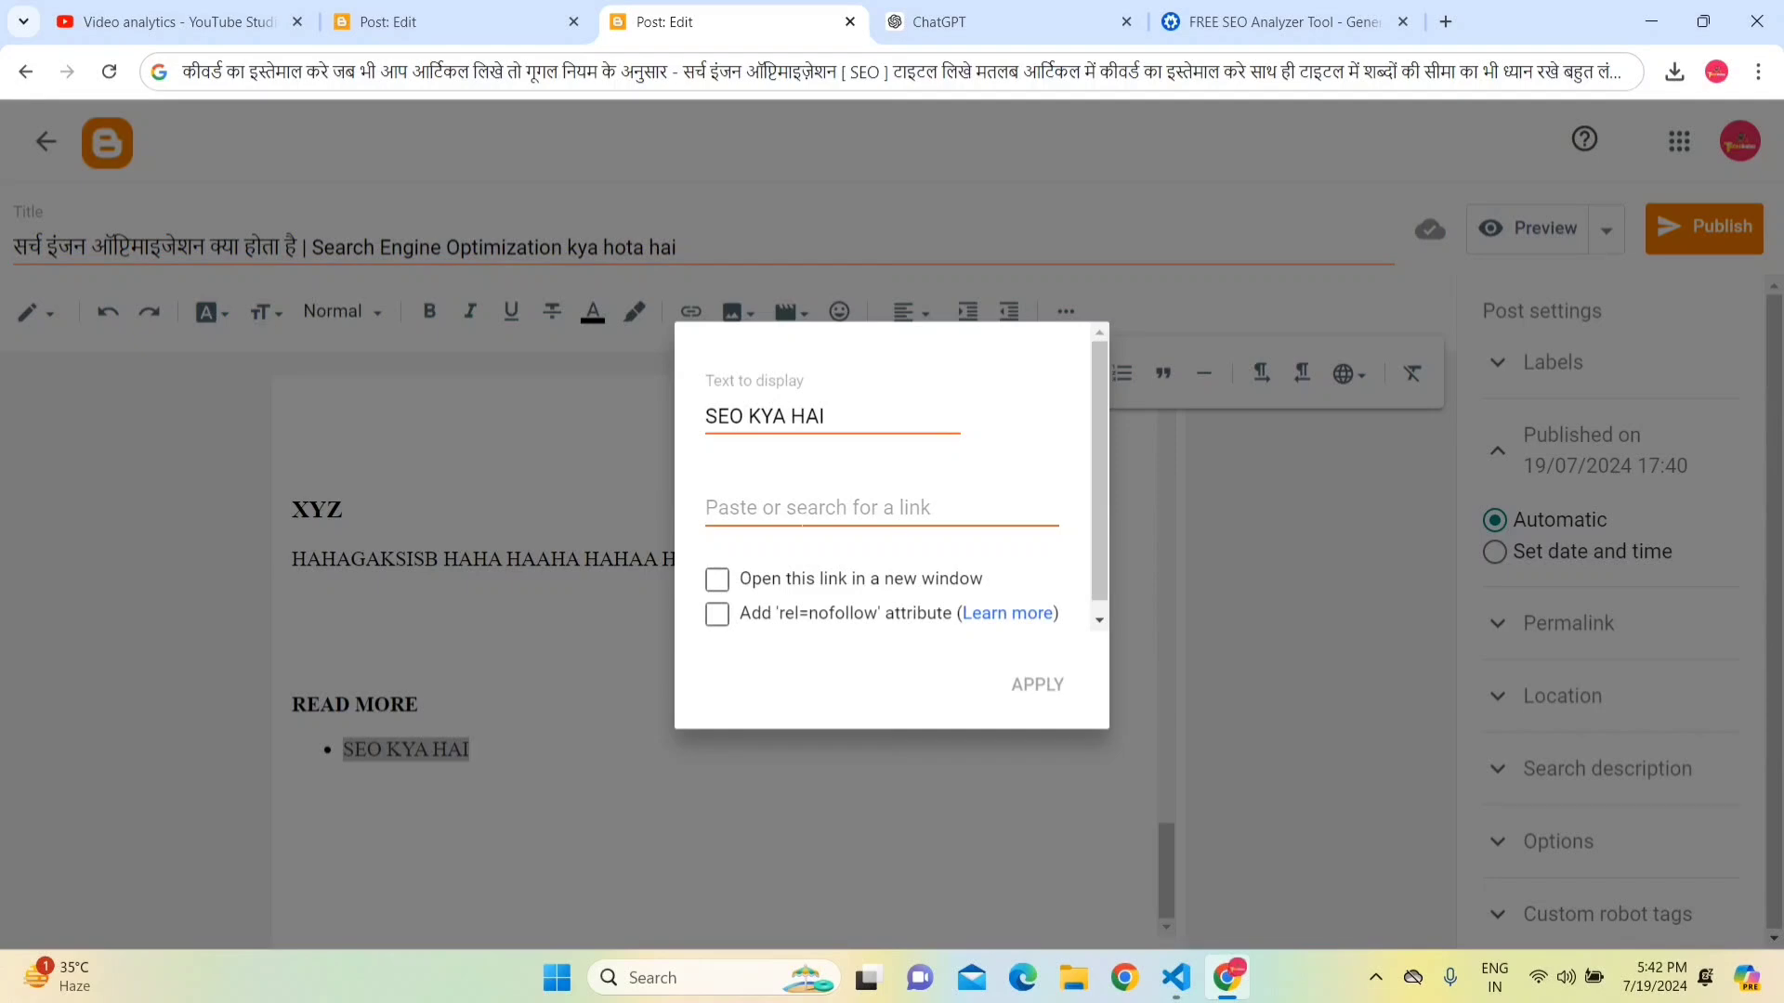
pyautogui.click(836, 509)
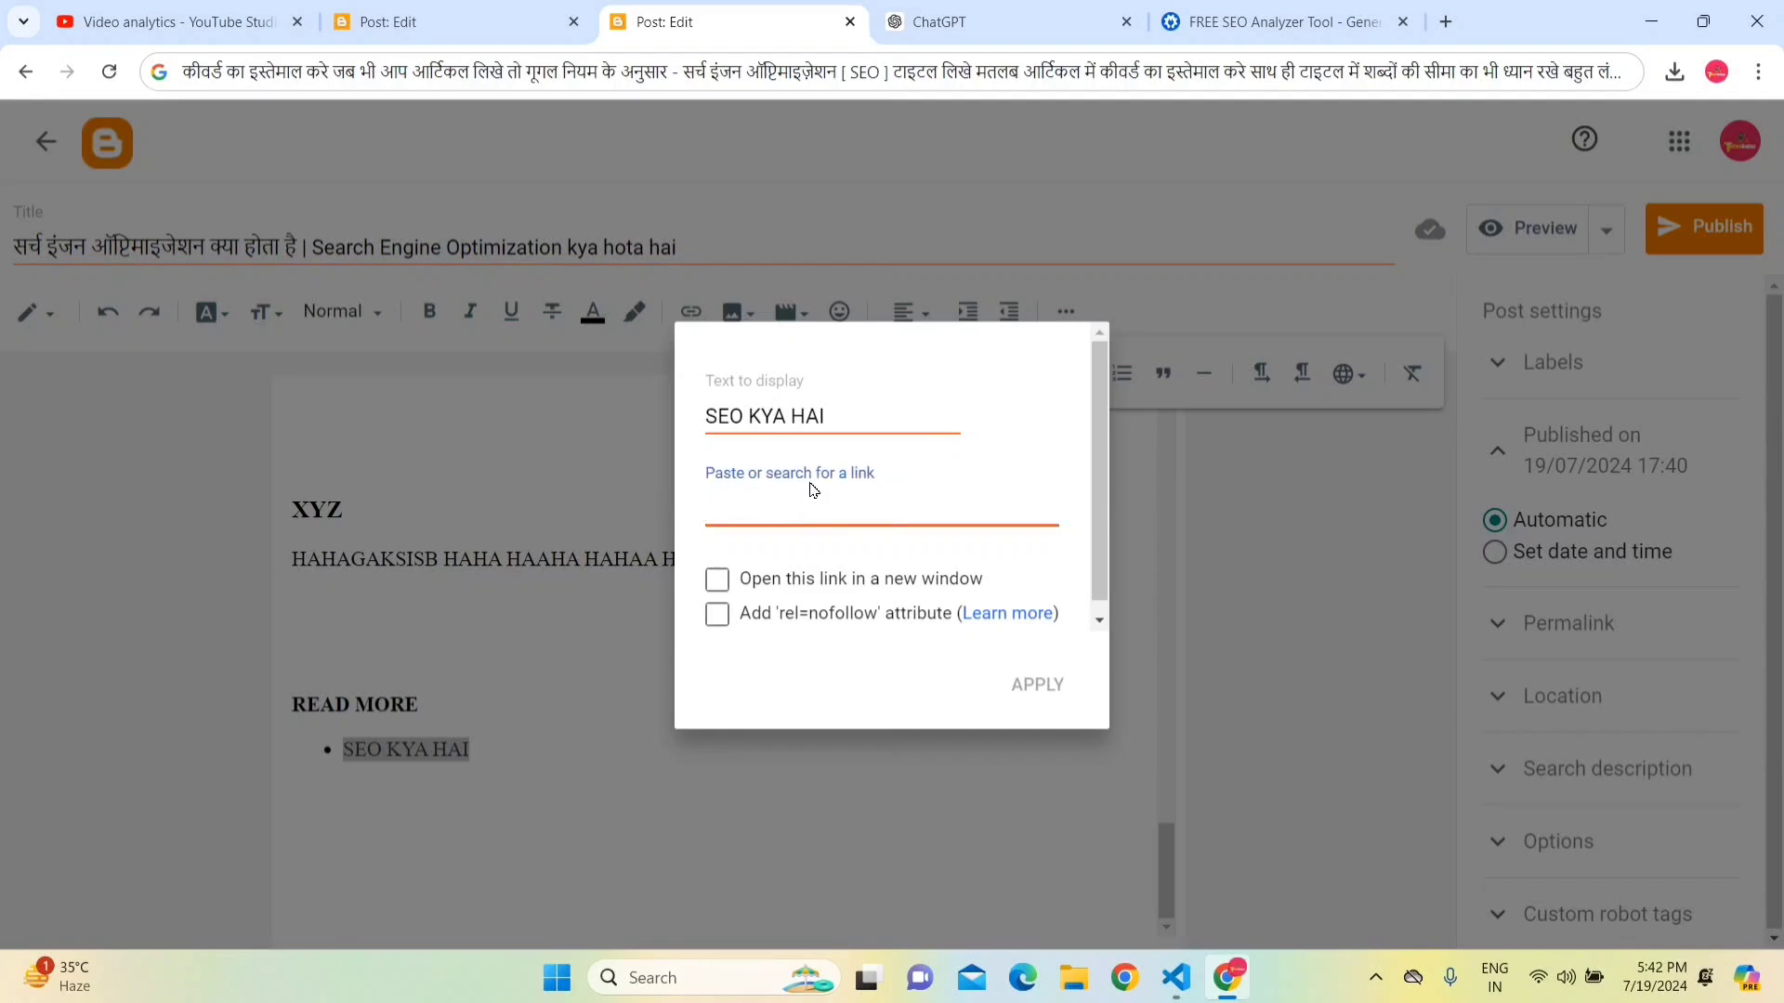
pyautogui.click(1215, 11)
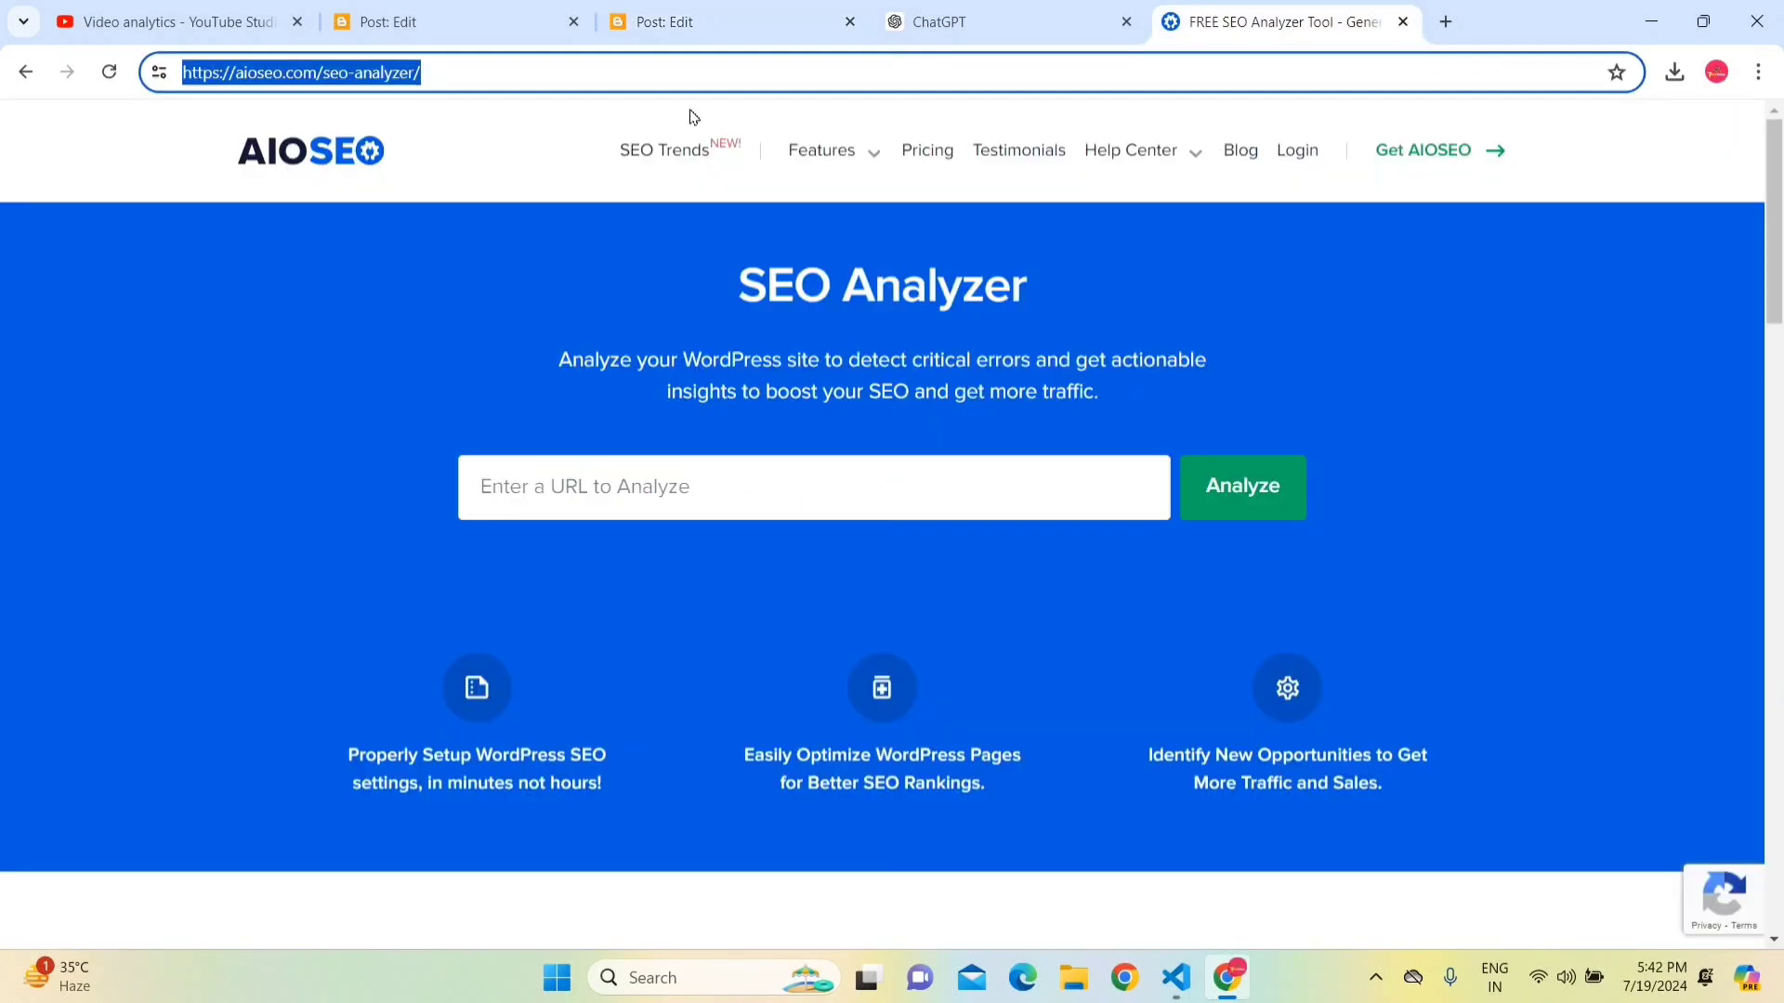
pyautogui.click(770, 13)
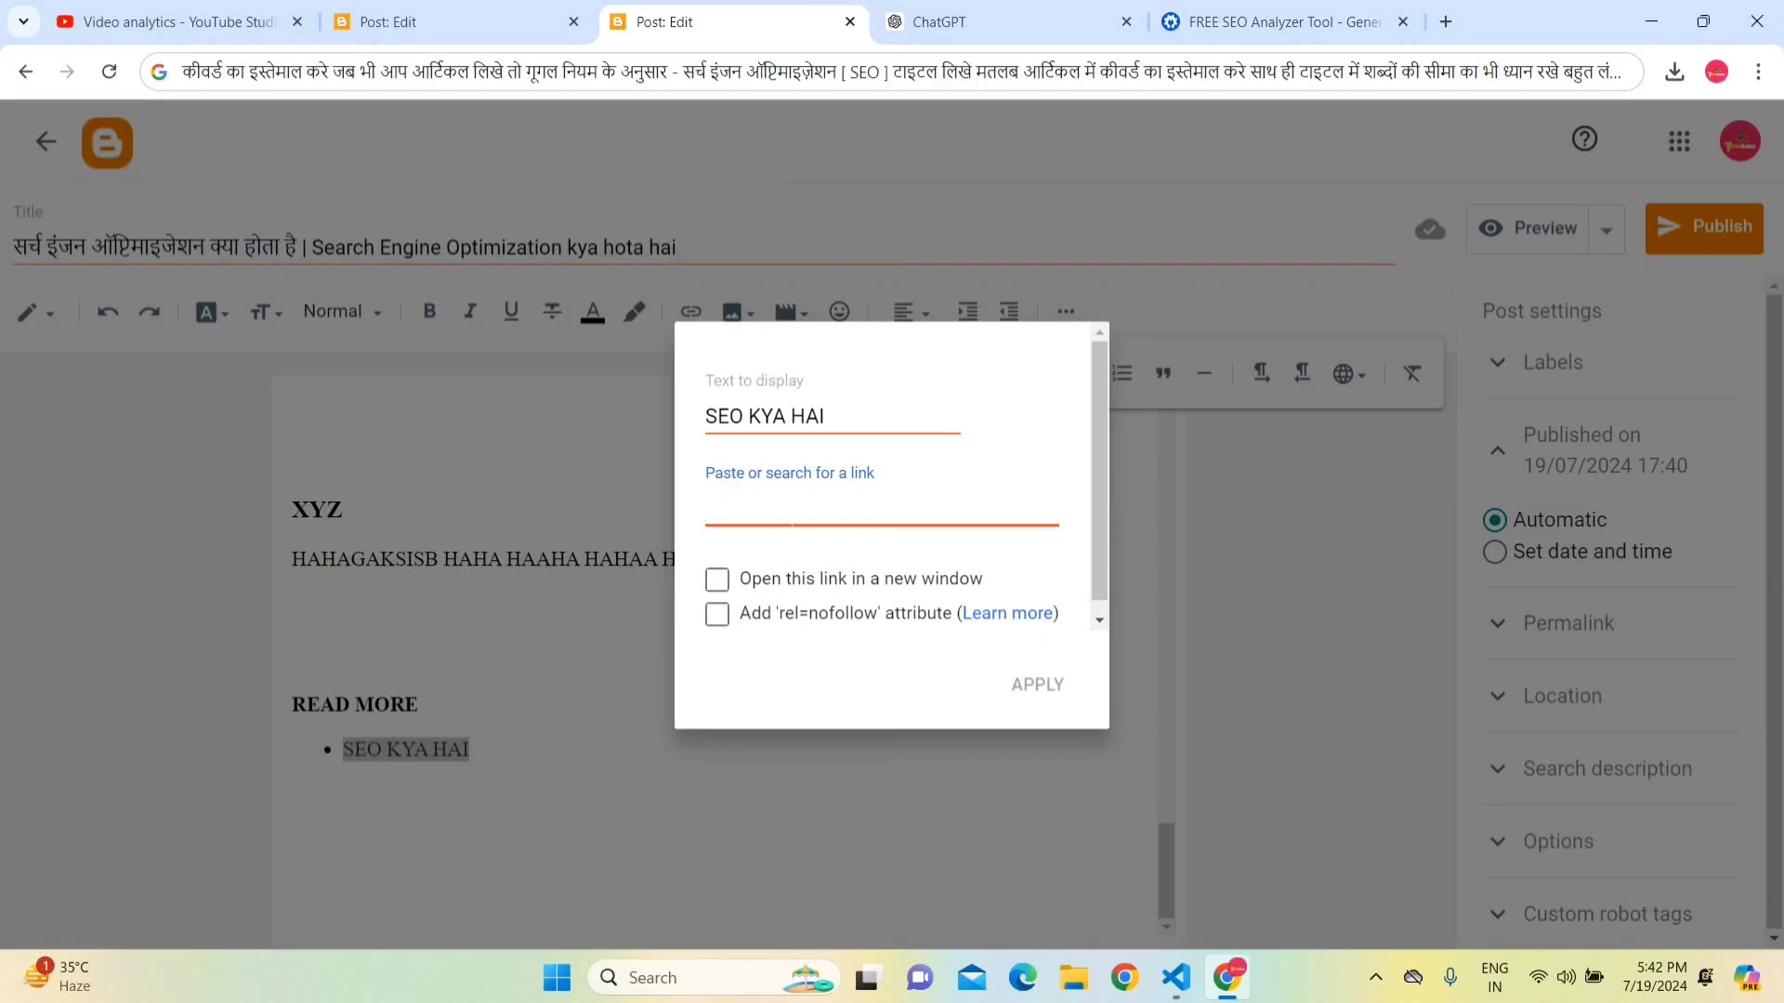
pyautogui.hotkey('ctrl', 'v')
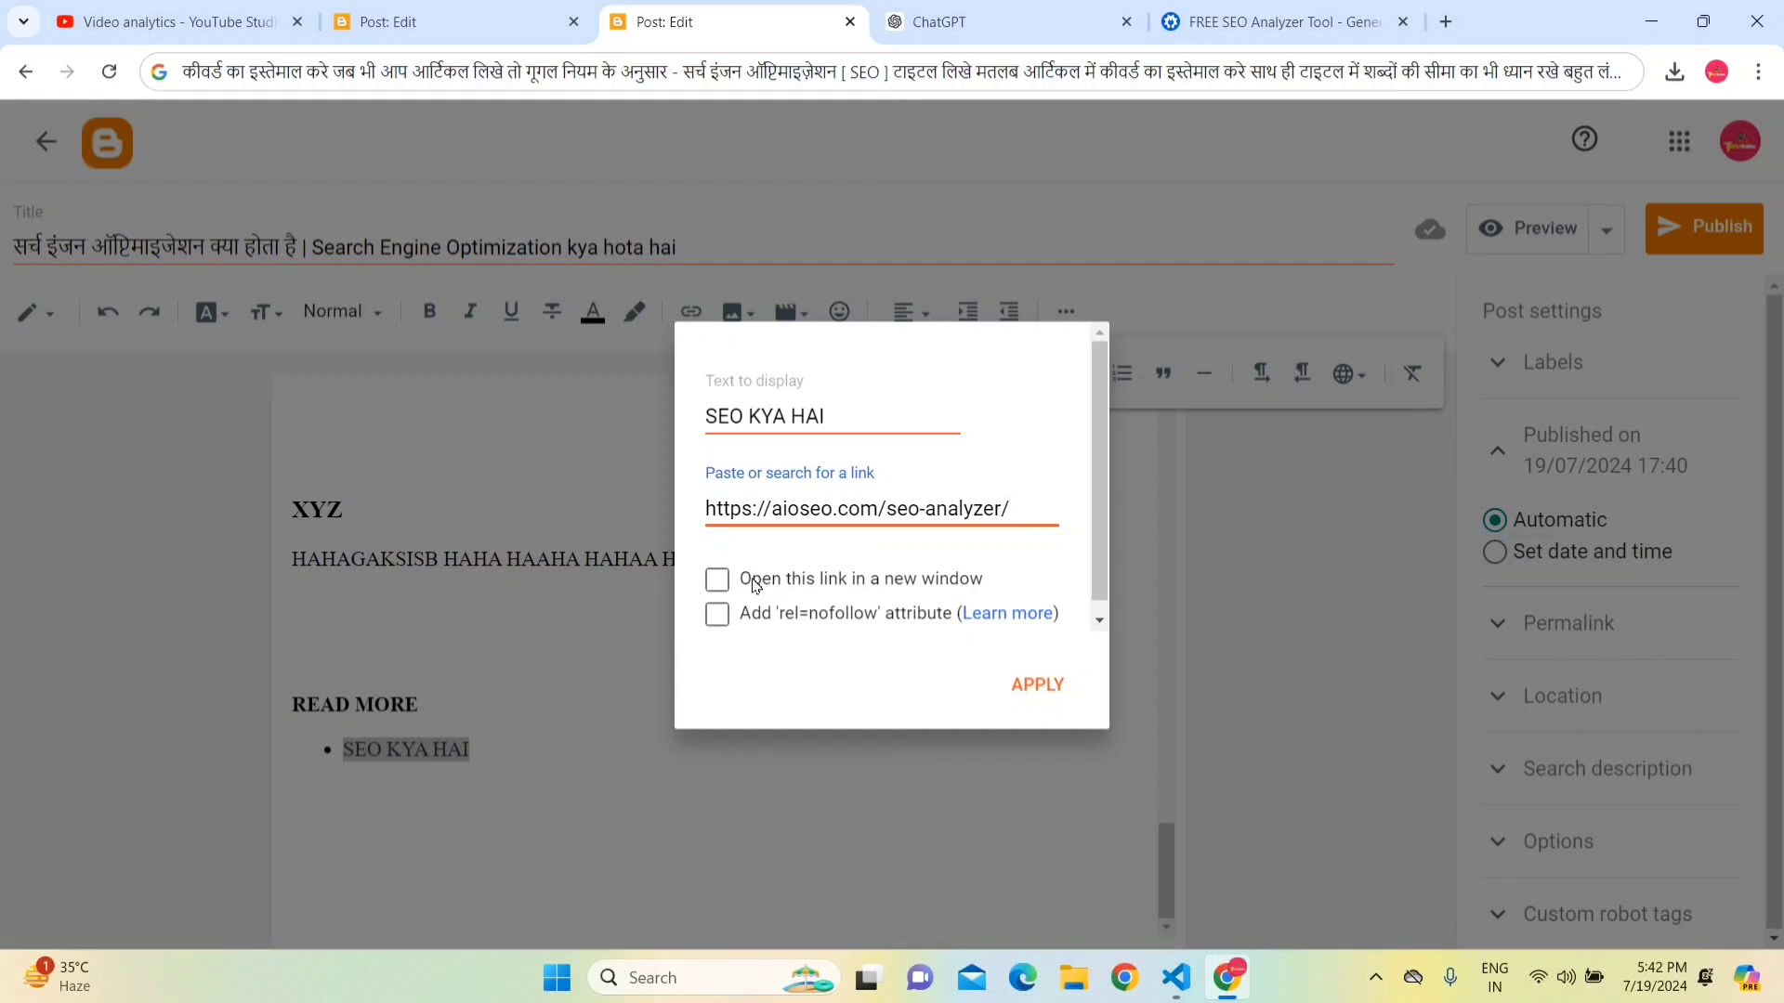
pyautogui.moveTo(755, 584); pyautogui.dragTo(1011, 583)
pyautogui.click(874, 583)
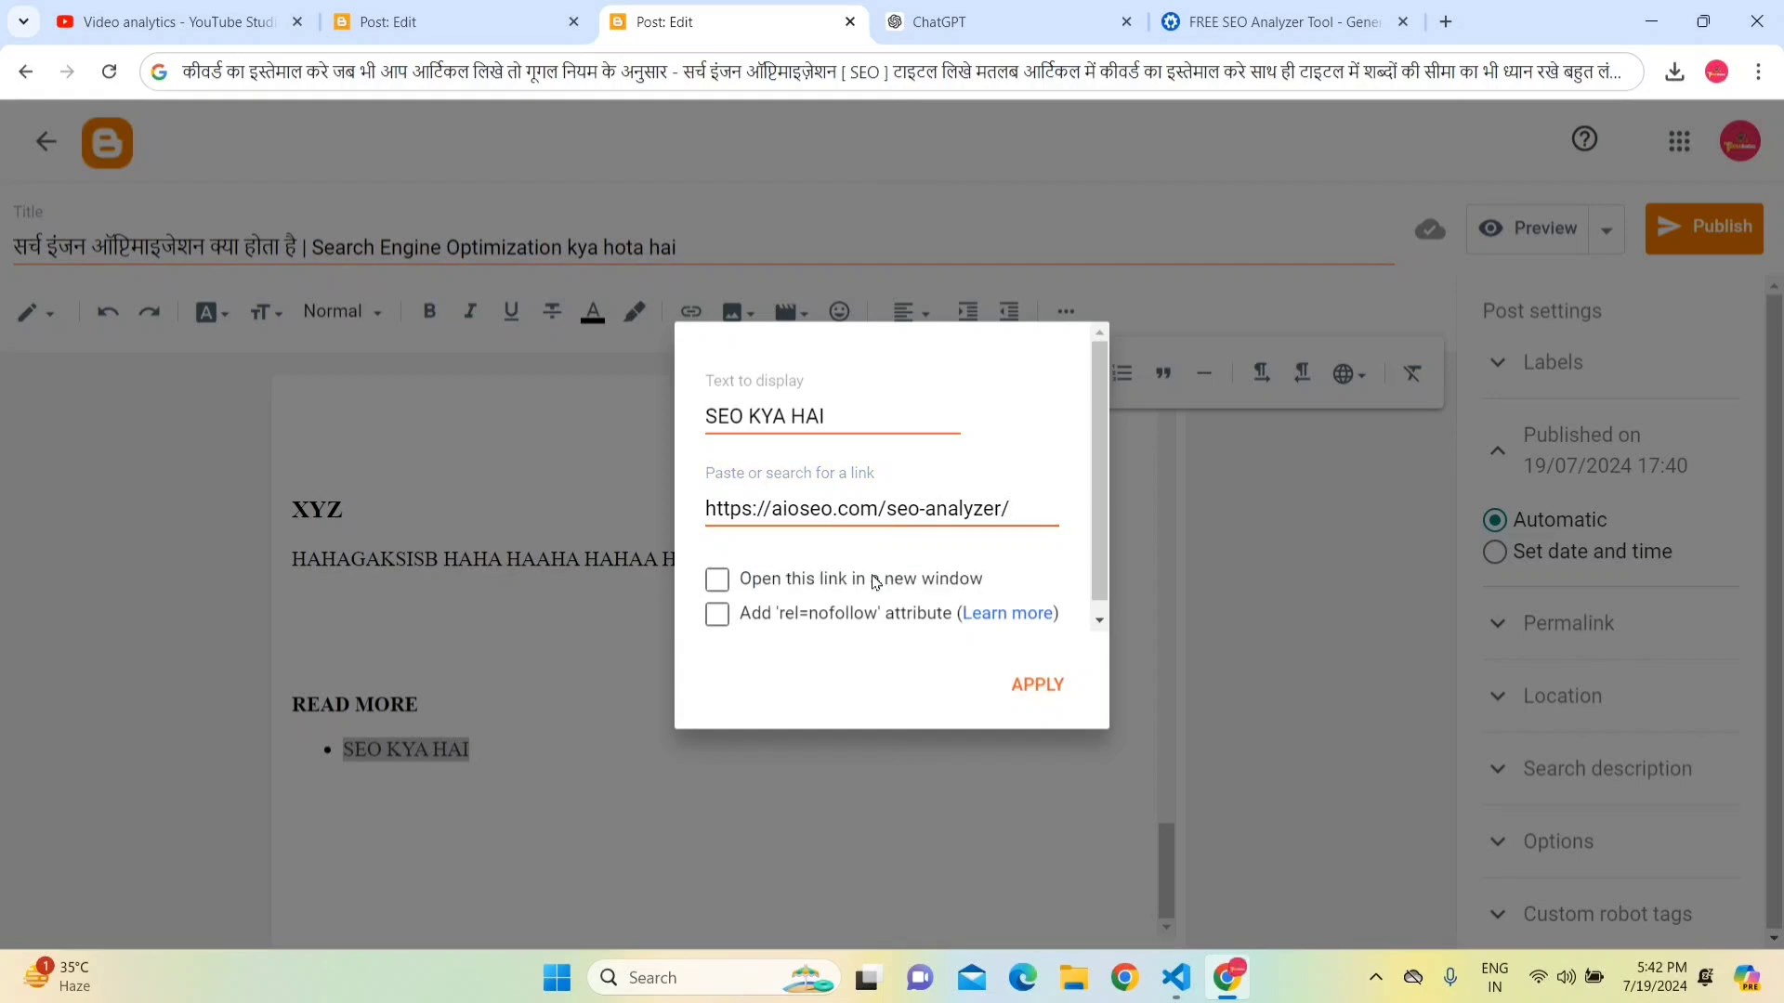
pyautogui.moveTo(764, 509); pyautogui.dragTo(973, 509)
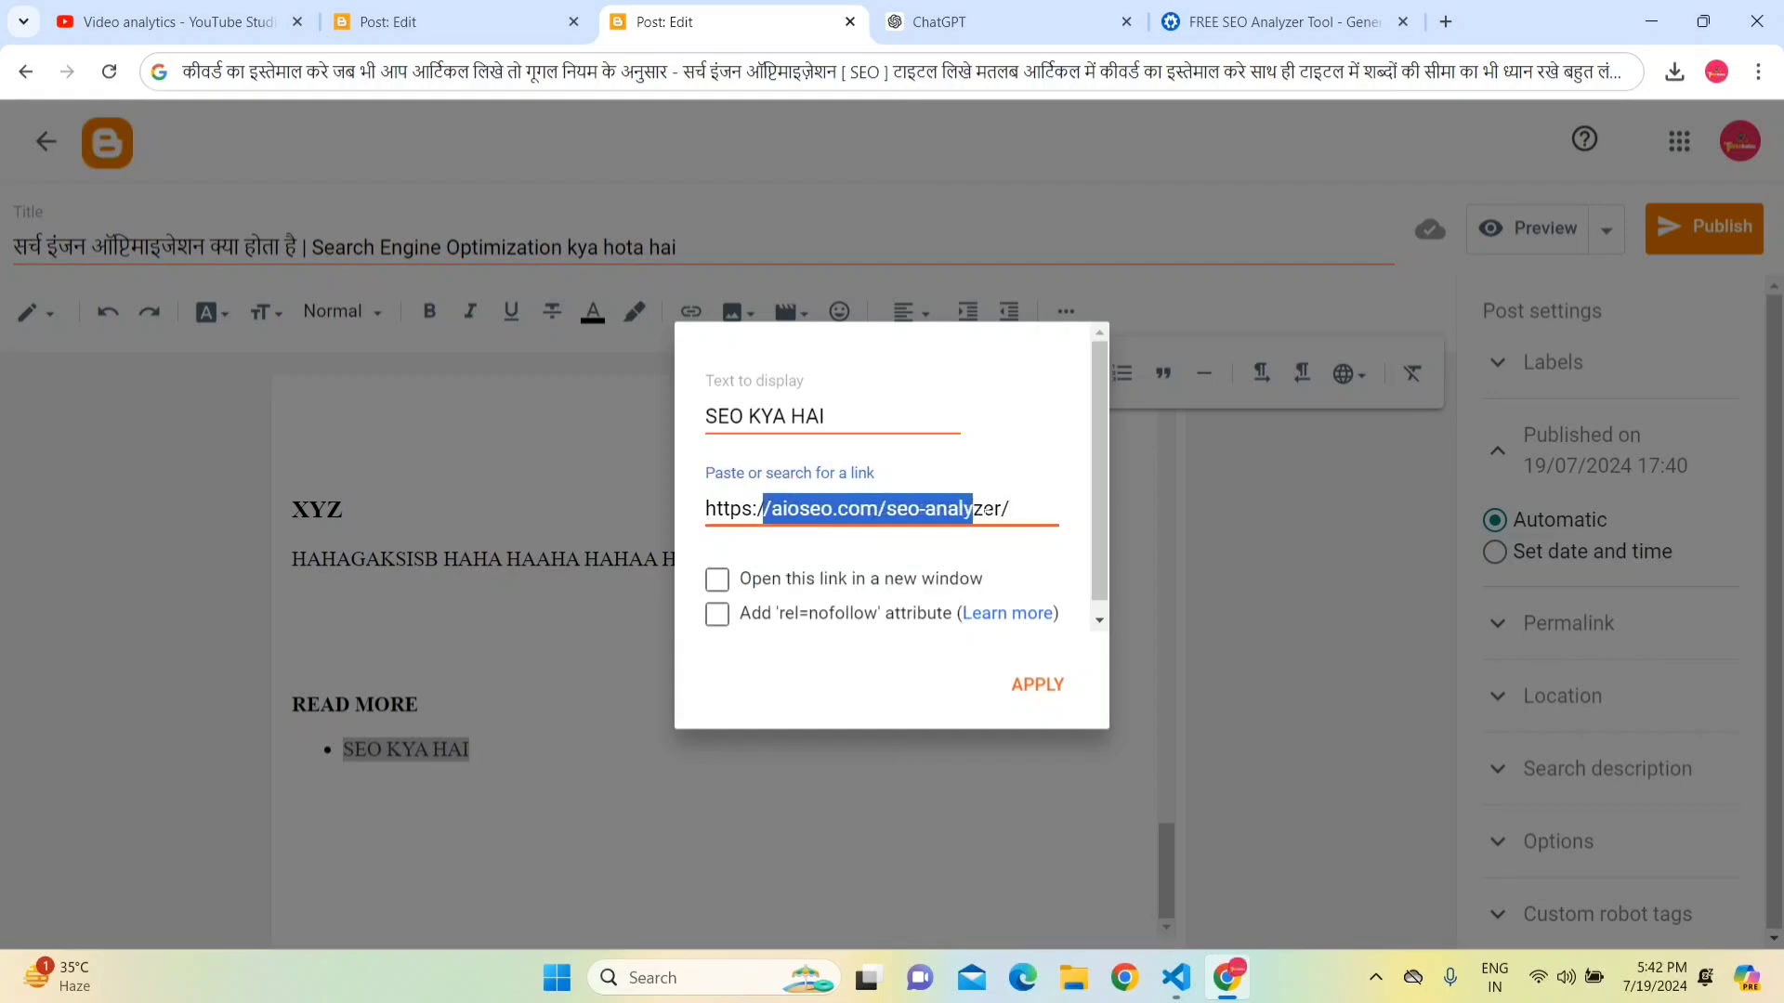
pyautogui.click(809, 583)
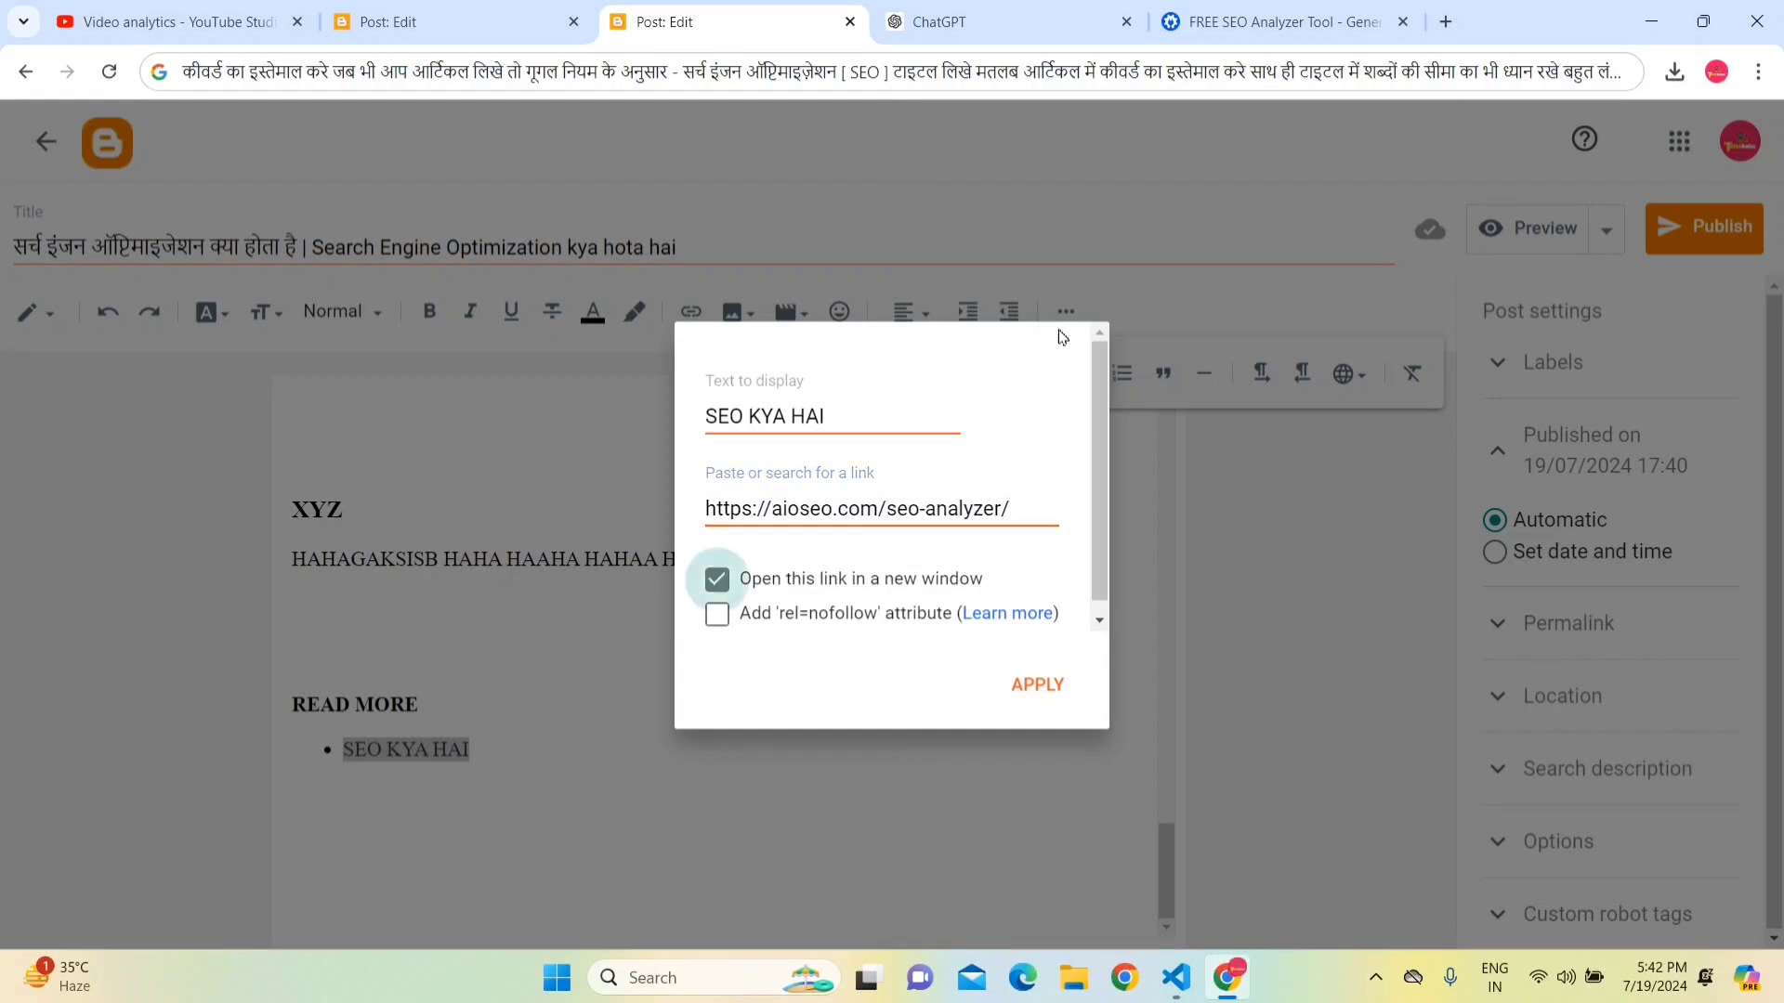
pyautogui.click(1446, 23)
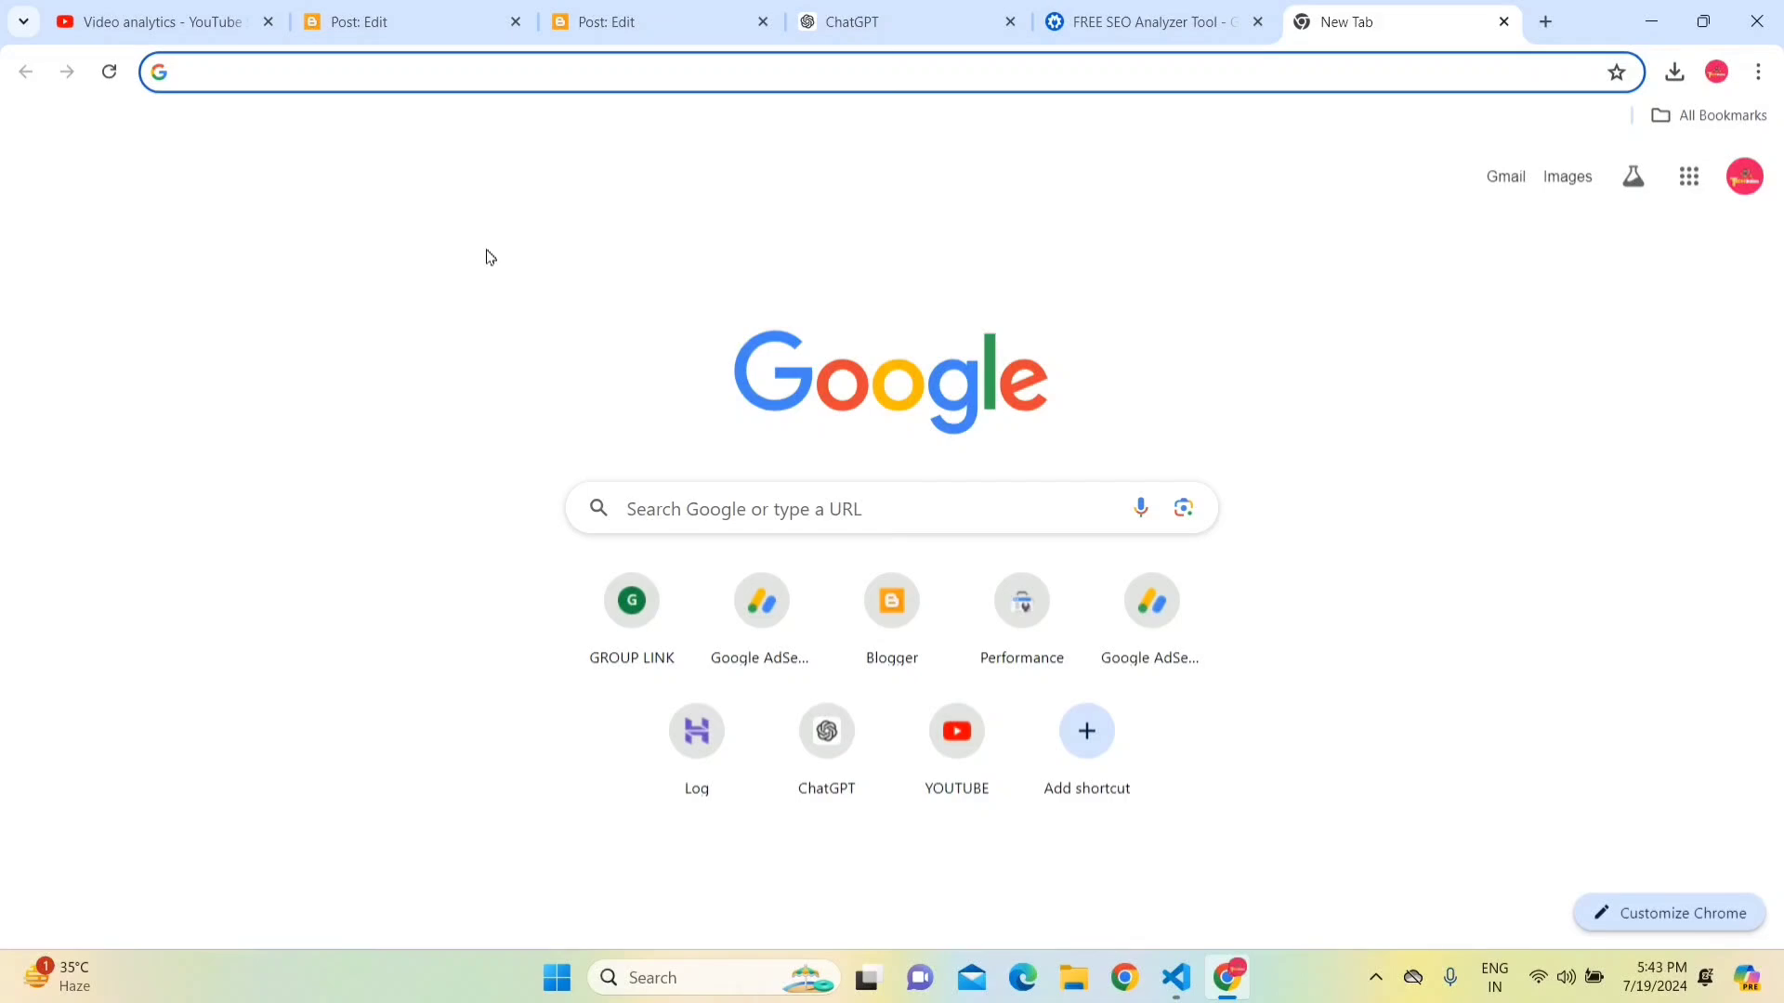
pyautogui.click(1121, 13)
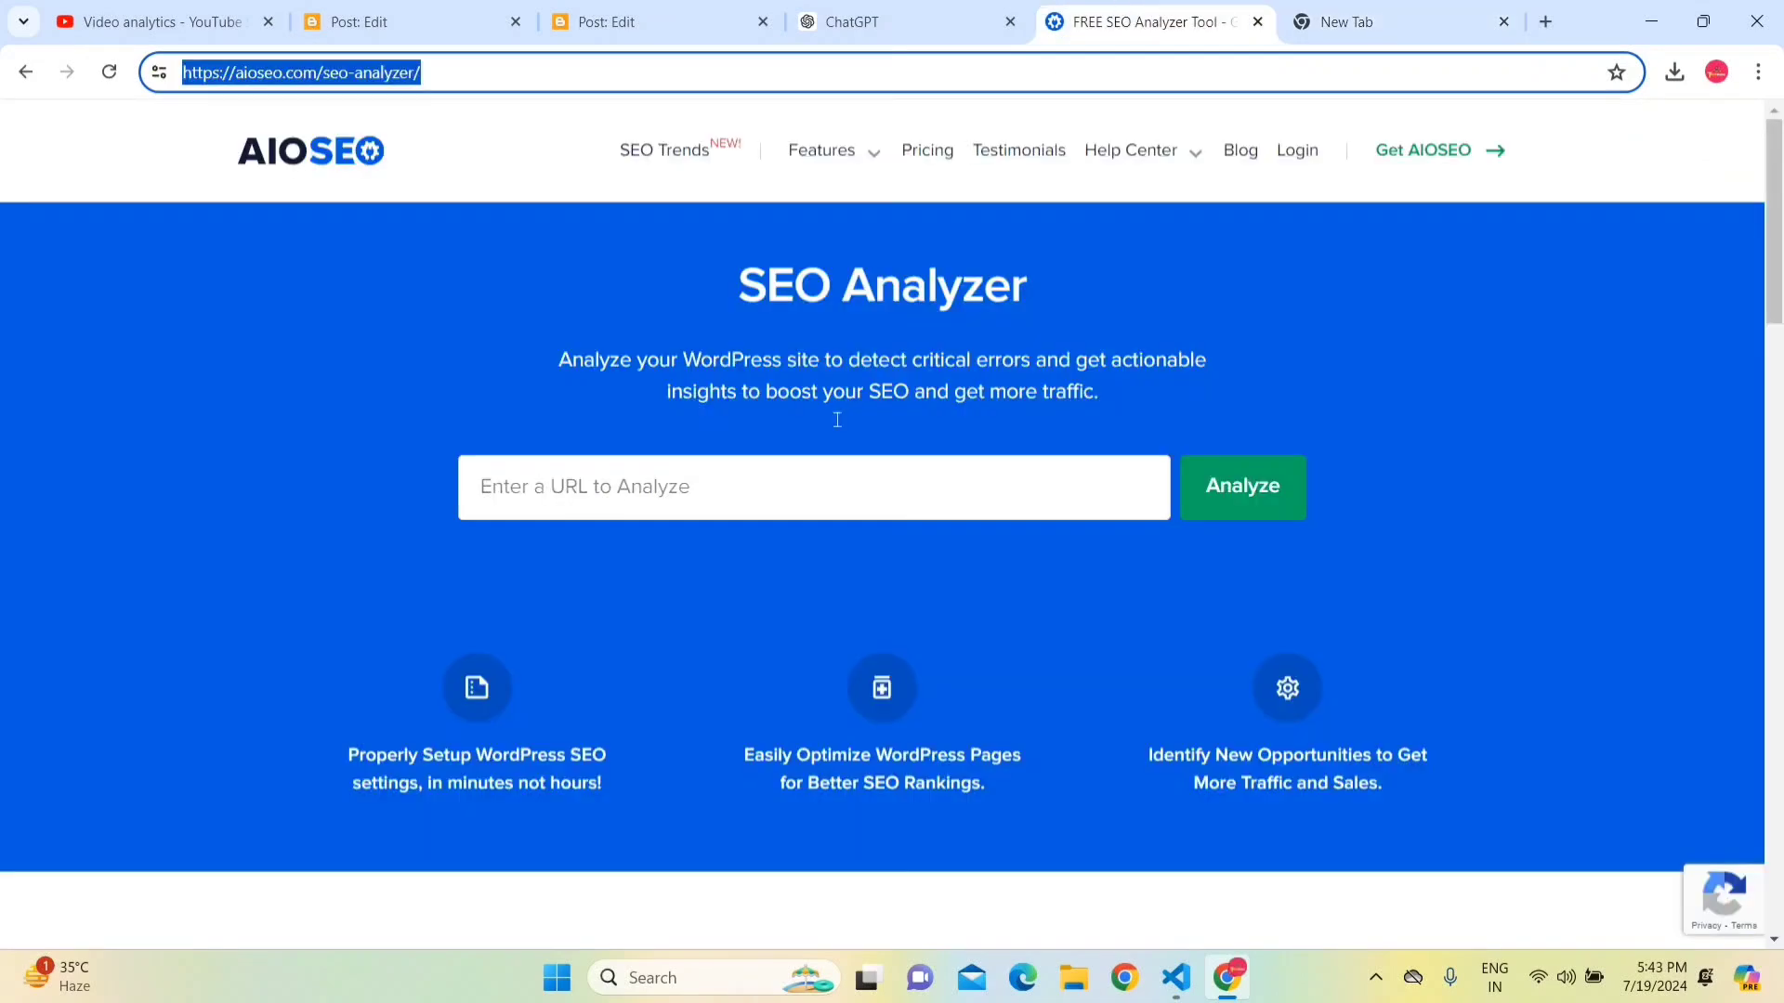
pyautogui.click(683, 16)
pyautogui.click(720, 583)
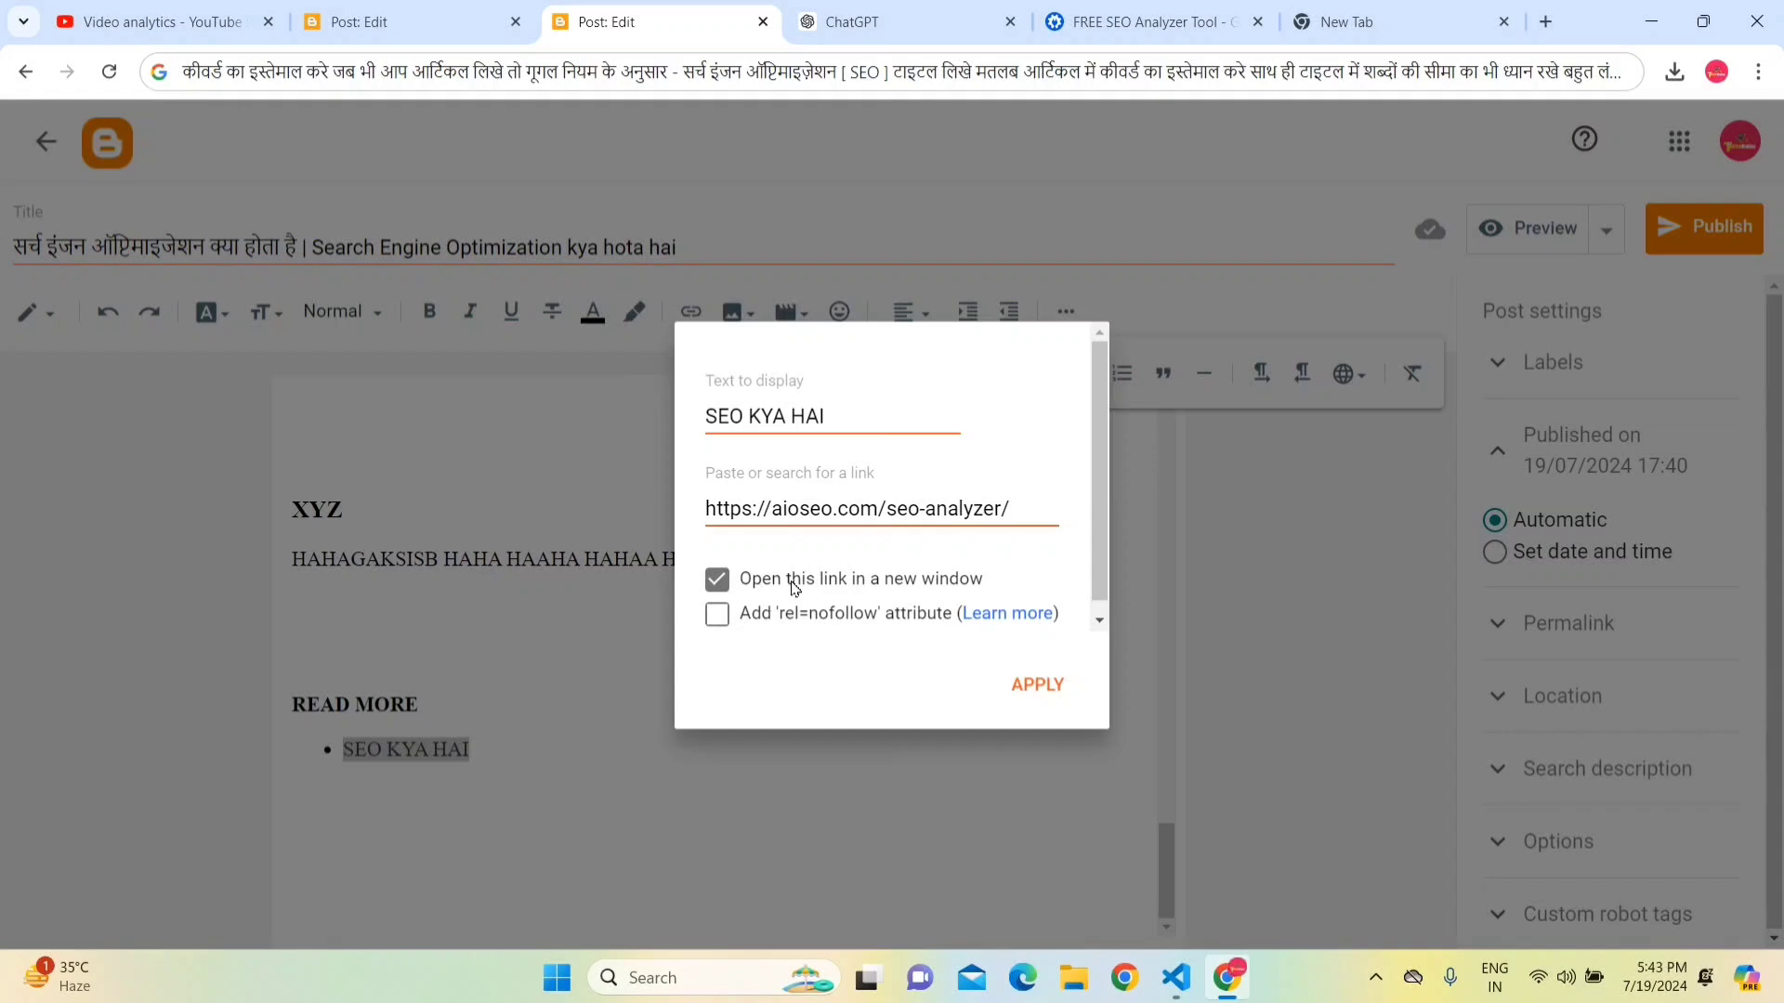
pyautogui.click(797, 584)
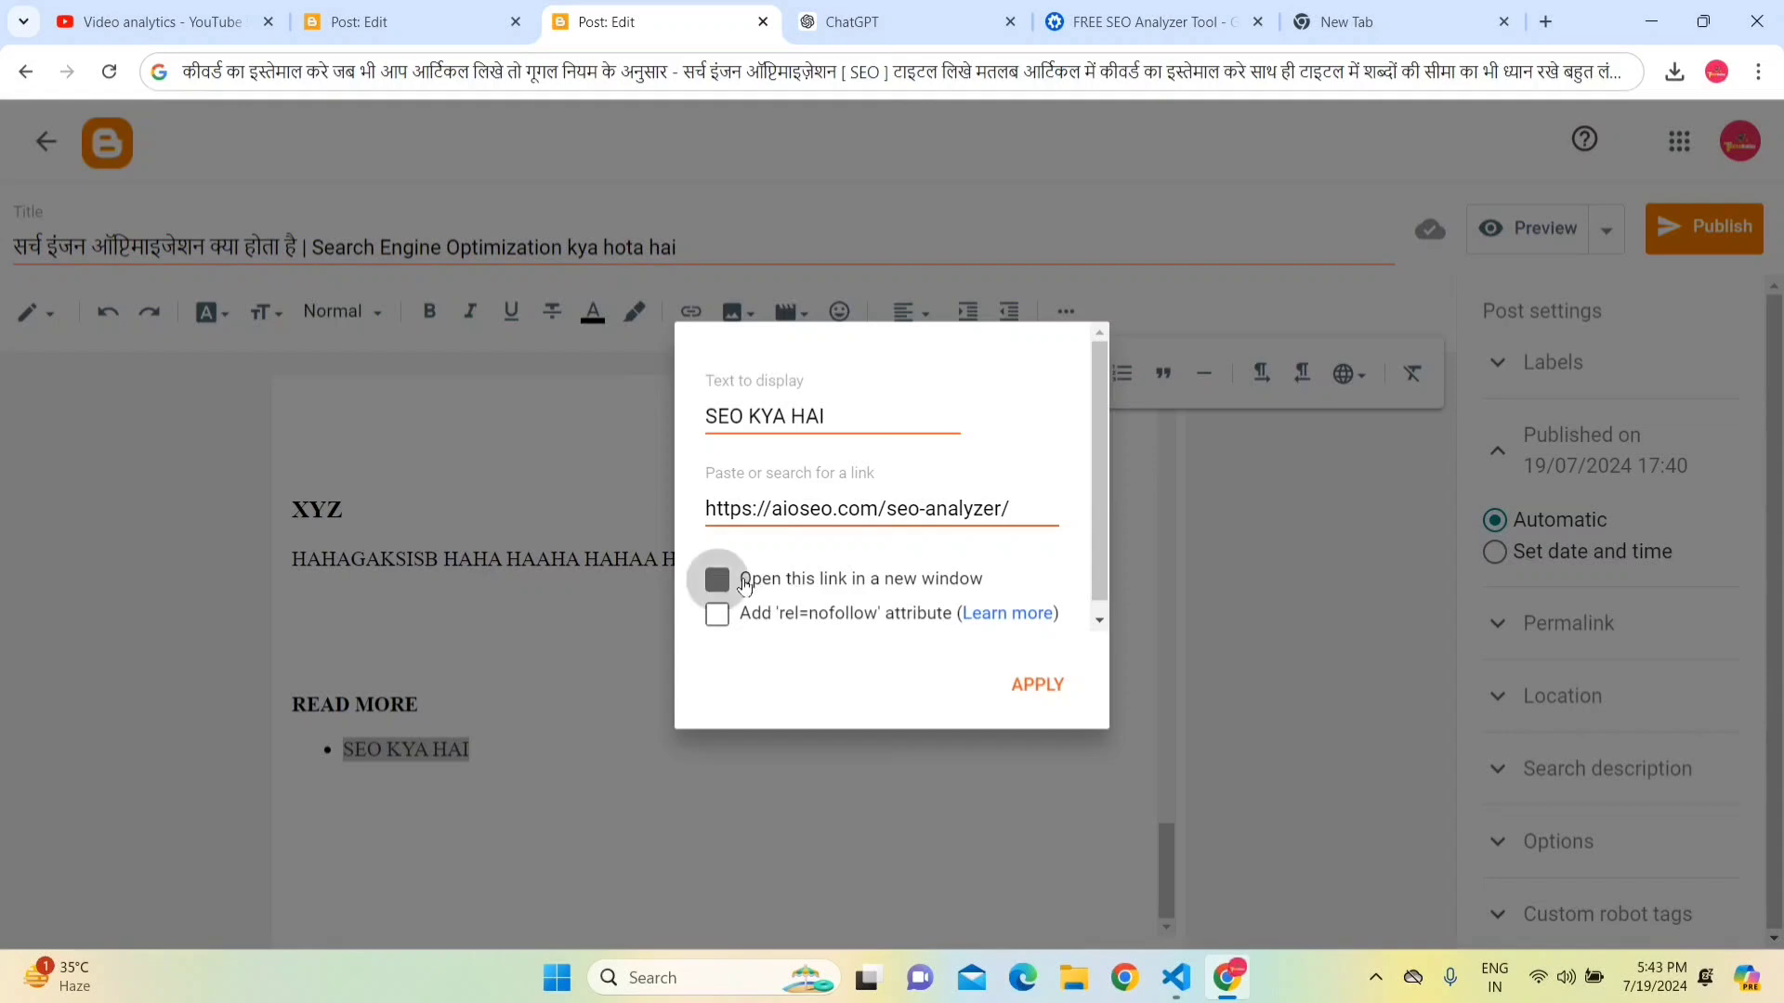
pyautogui.click(797, 580)
pyautogui.click(727, 596)
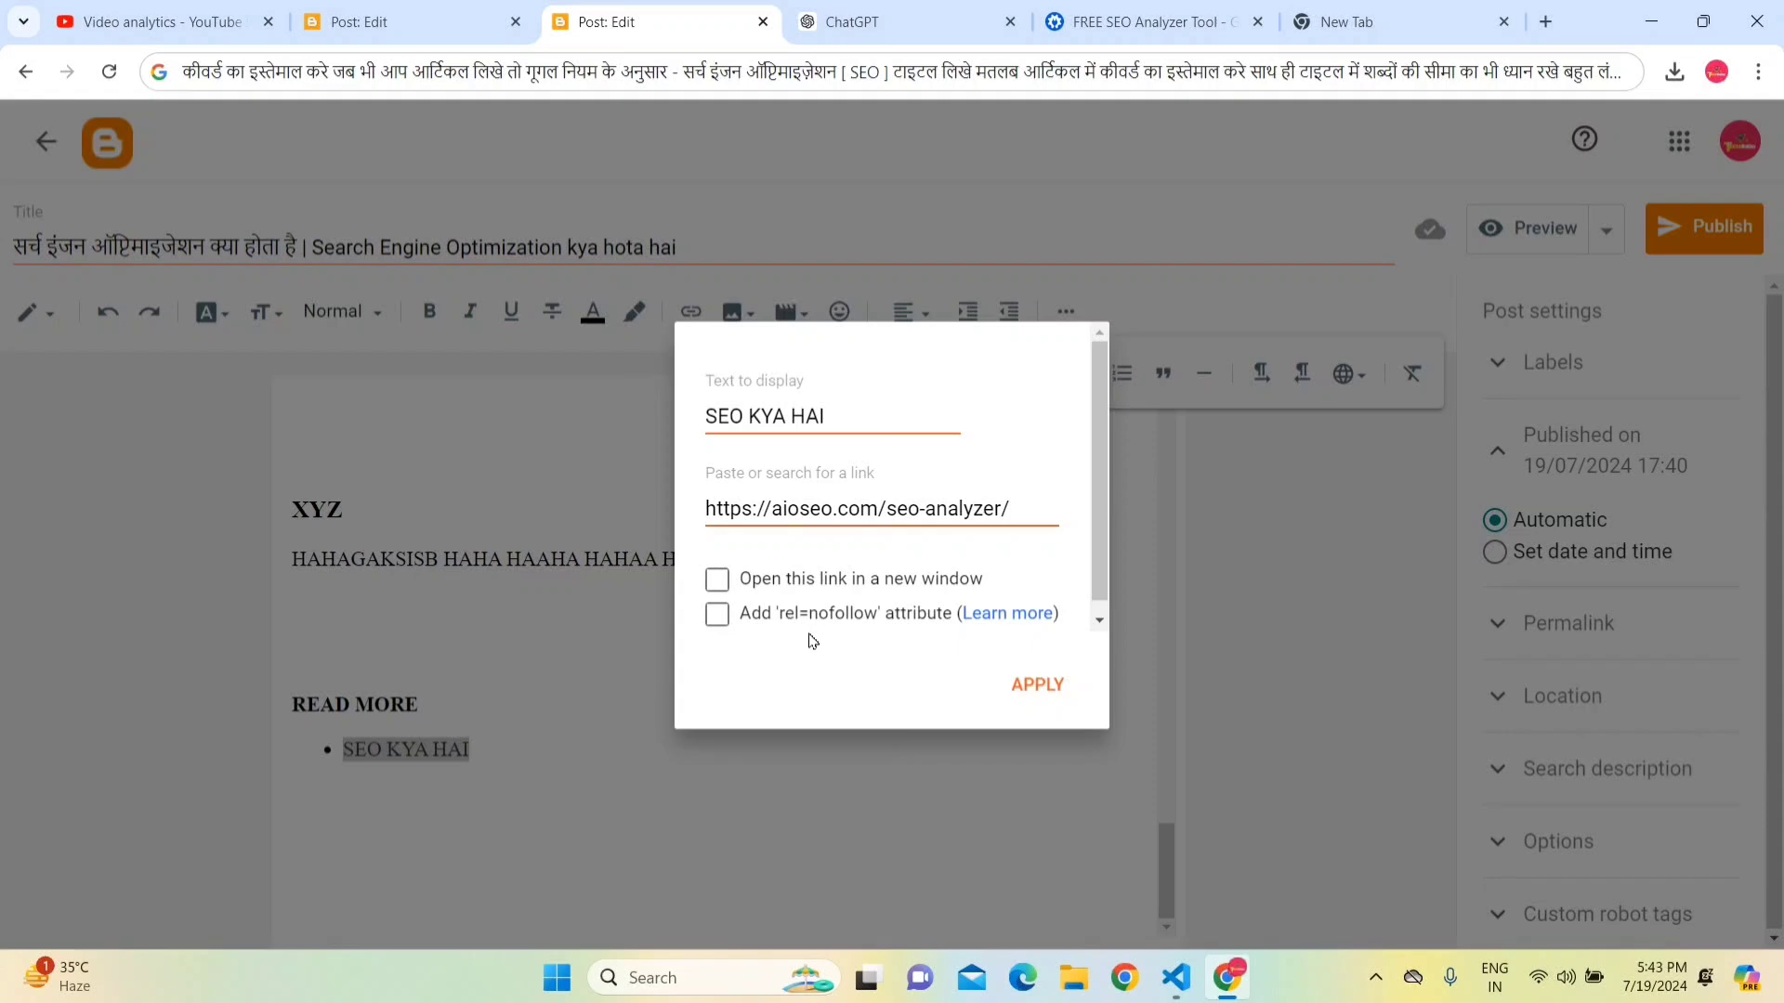
pyautogui.click(721, 619)
pyautogui.click(717, 616)
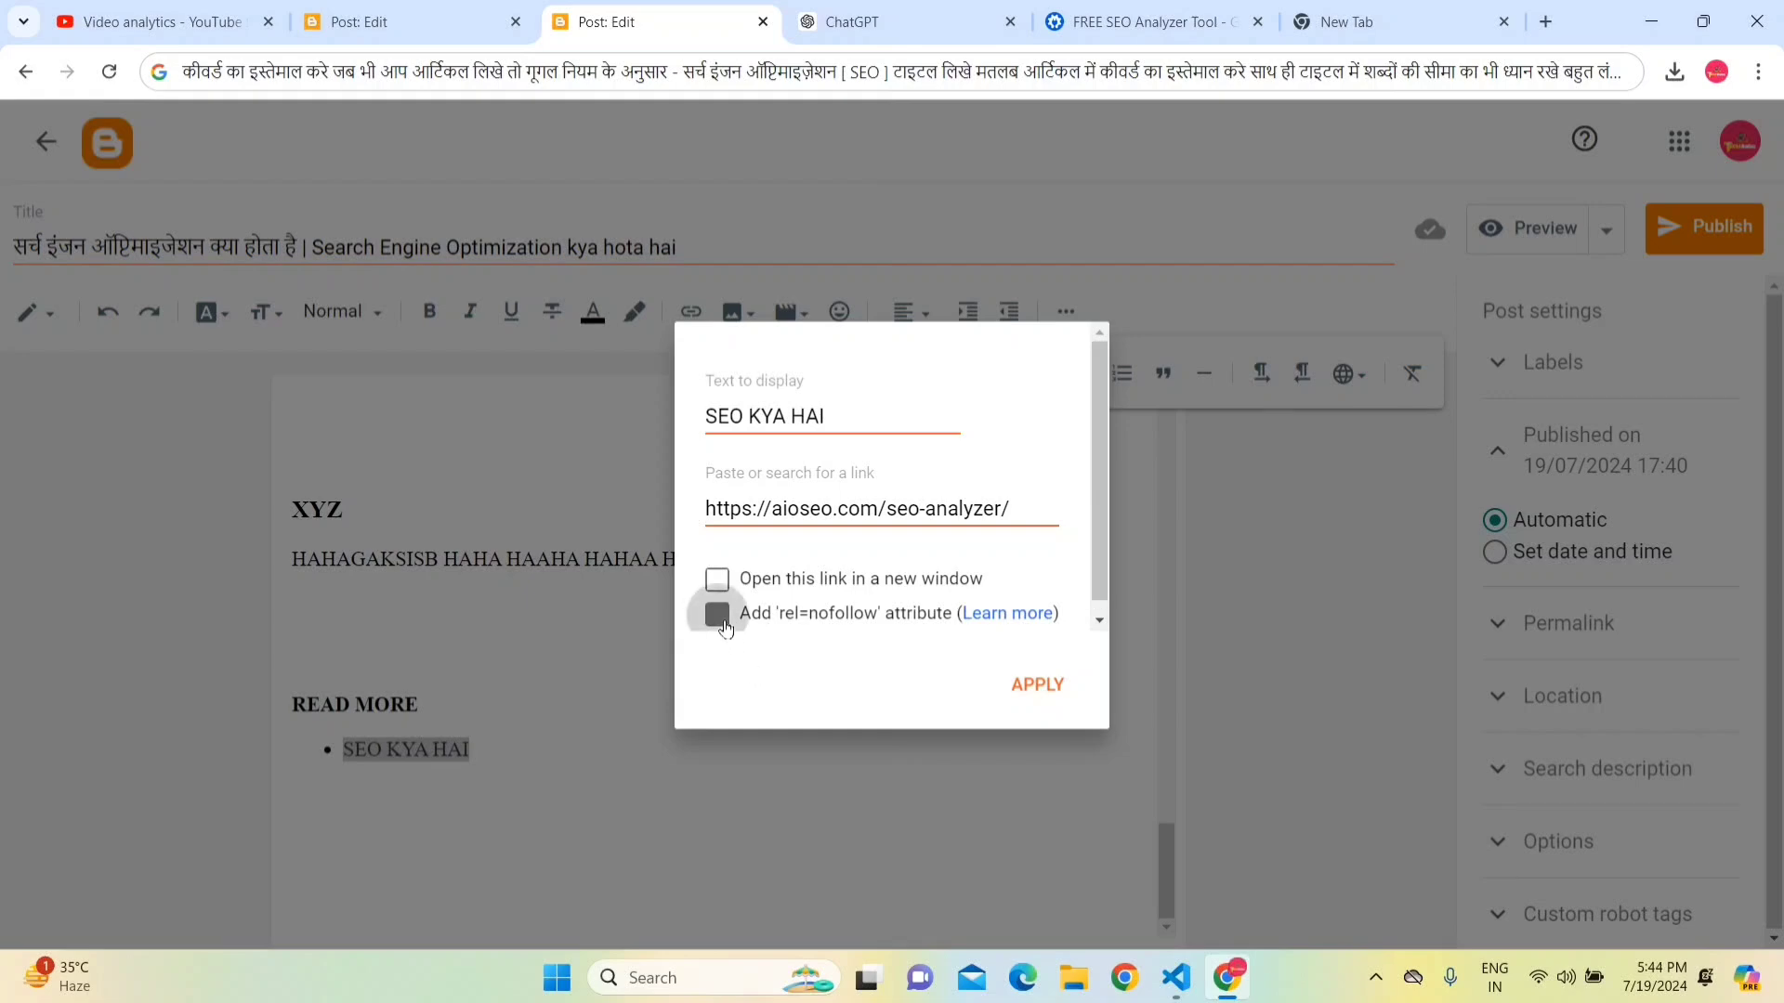
# - Apply the link to the "SEO KYA HAI" bullet and collapse the extra formatting tools
pyautogui.click(1039, 688)
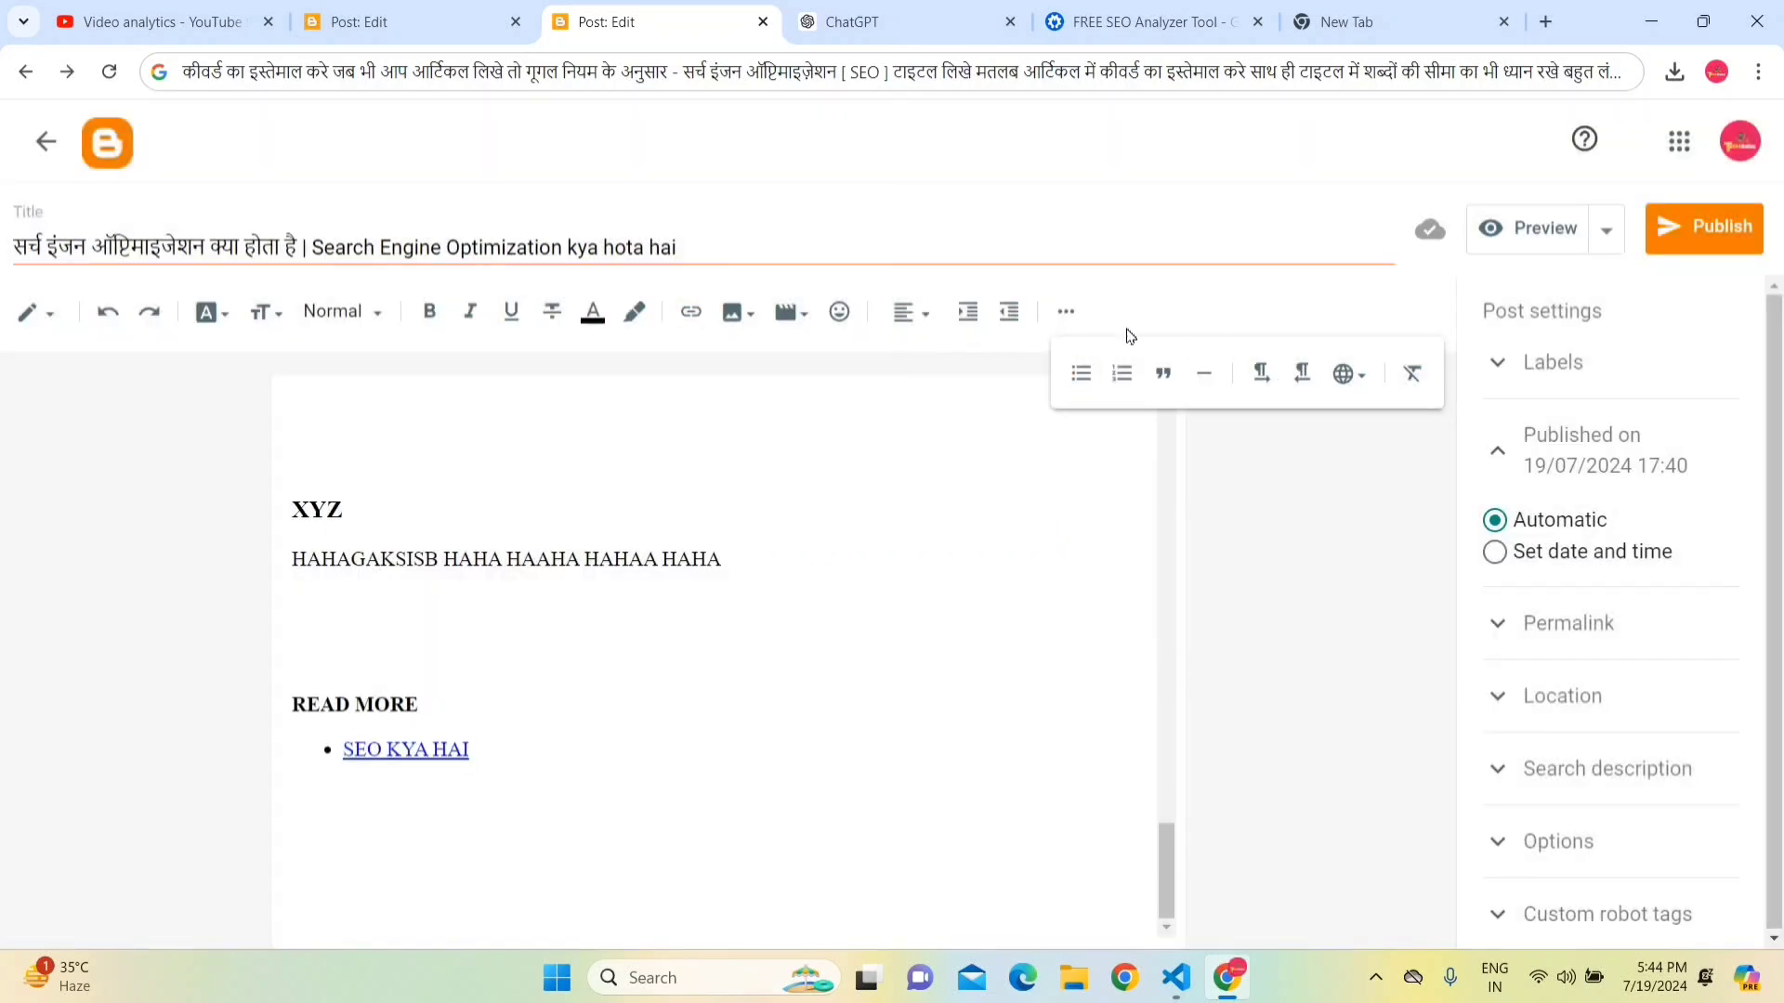
pyautogui.click(1066, 311)
# - Review the whole post from title and intro through the headings and body text to the READ MORE list
pyautogui.moveTo(1168, 881); pyautogui.dragTo(1166, 446)
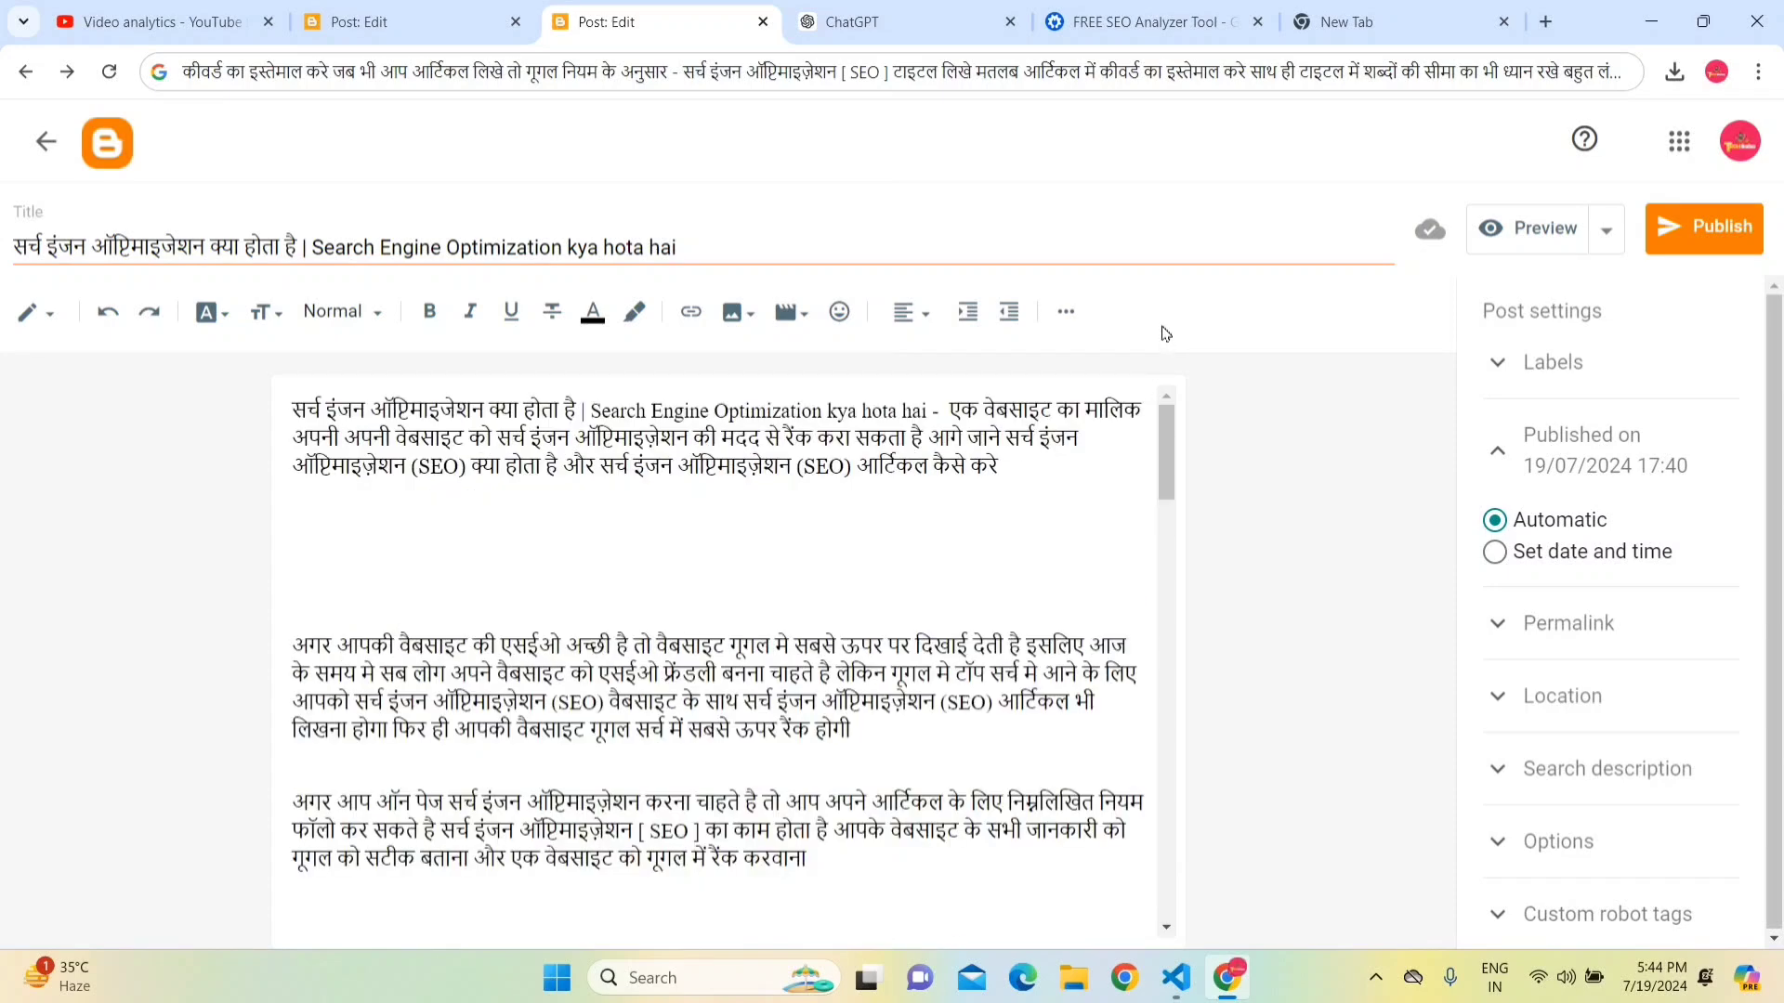
pyautogui.moveTo(683, 247); pyautogui.dragTo(30, 247)
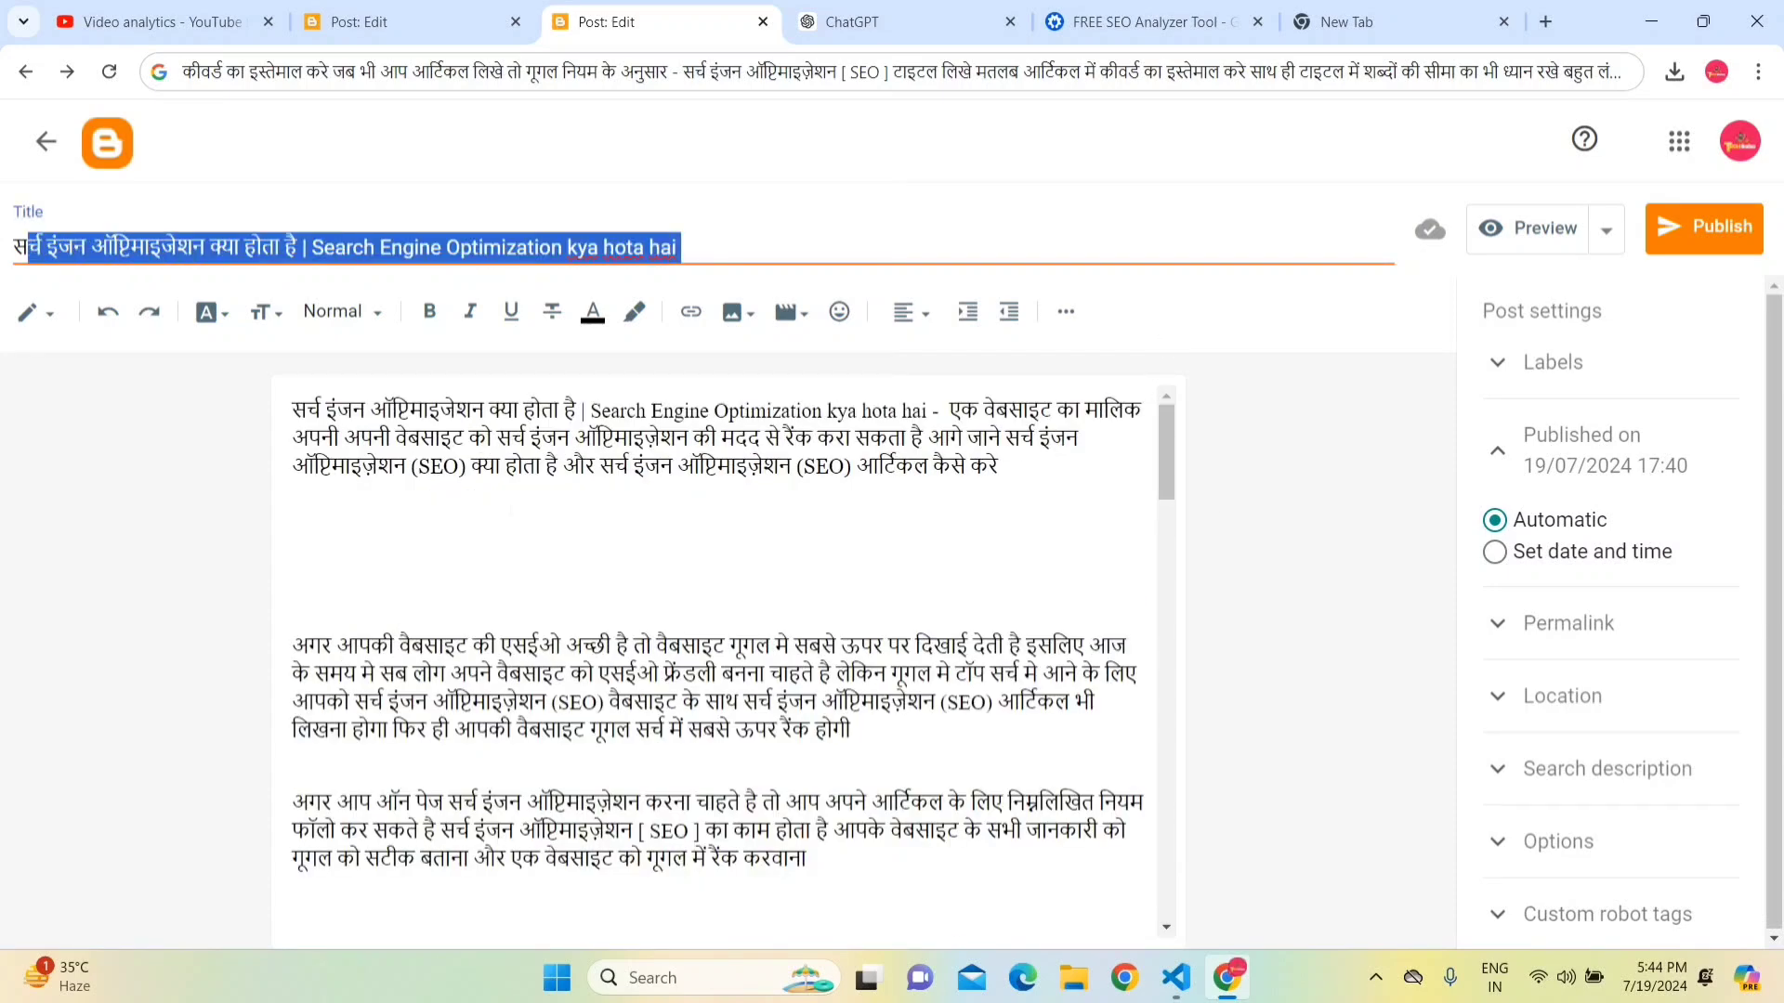
pyautogui.click(293, 511)
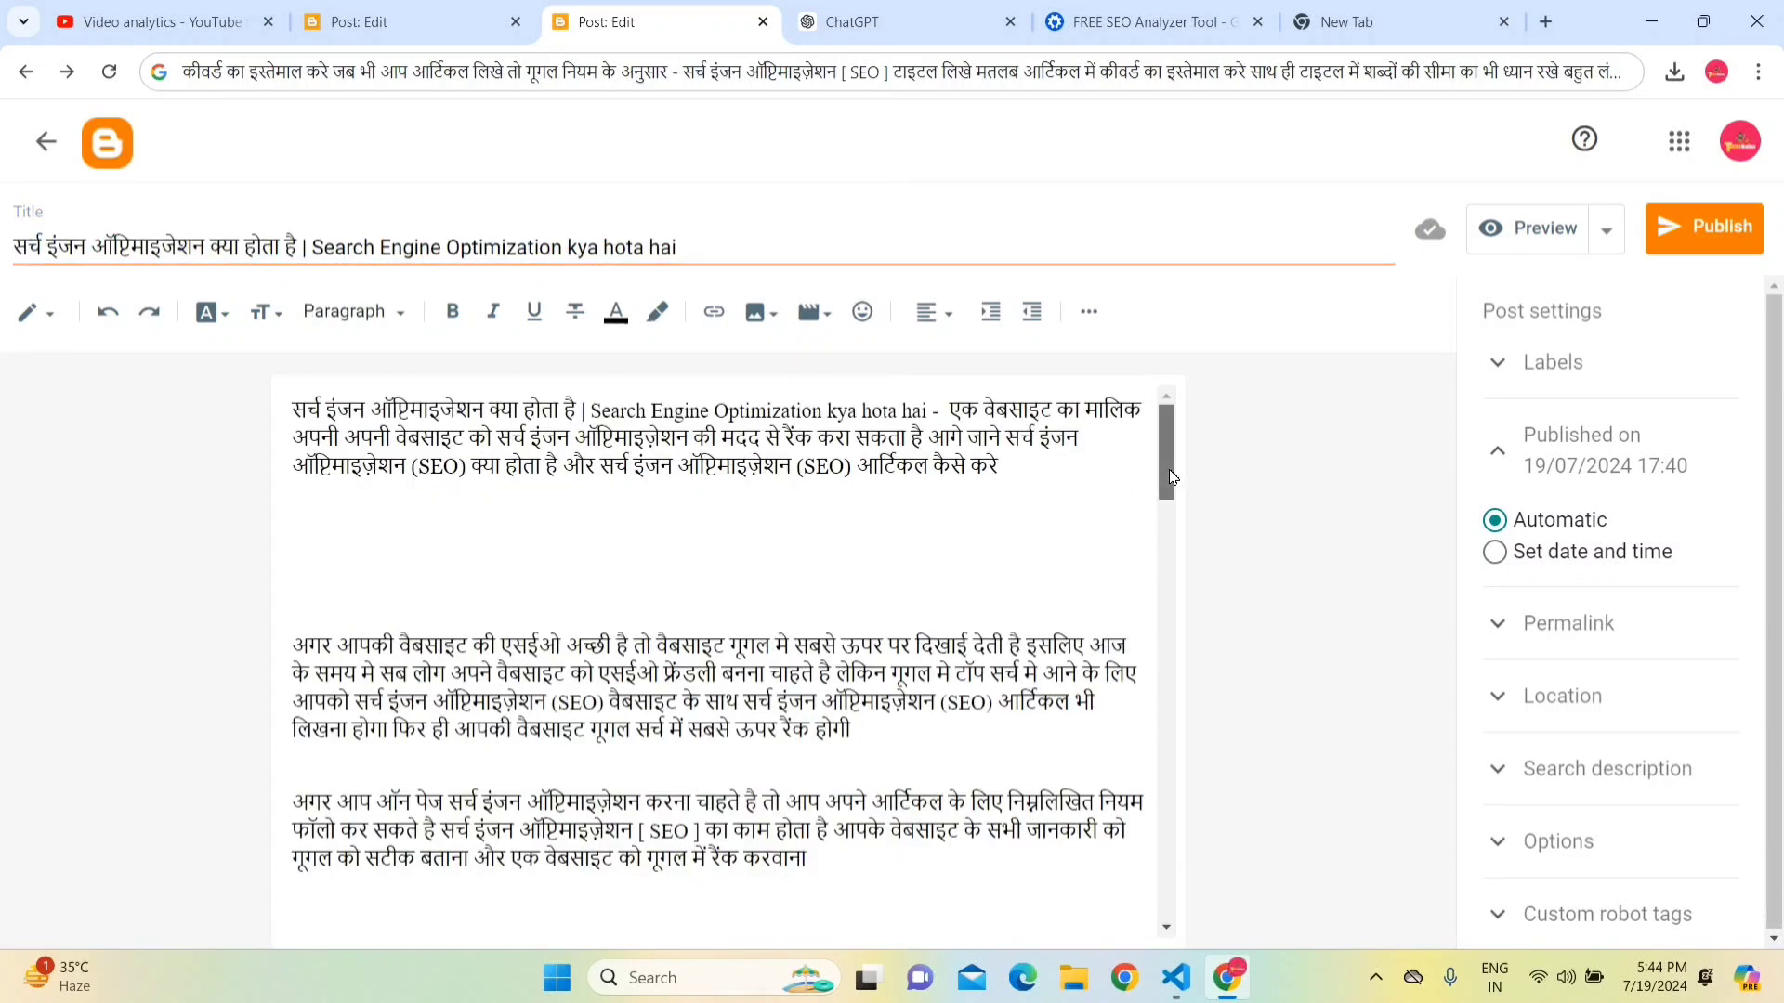
pyautogui.moveTo(1171, 466); pyautogui.dragTo(1180, 632)
pyautogui.click(792, 563)
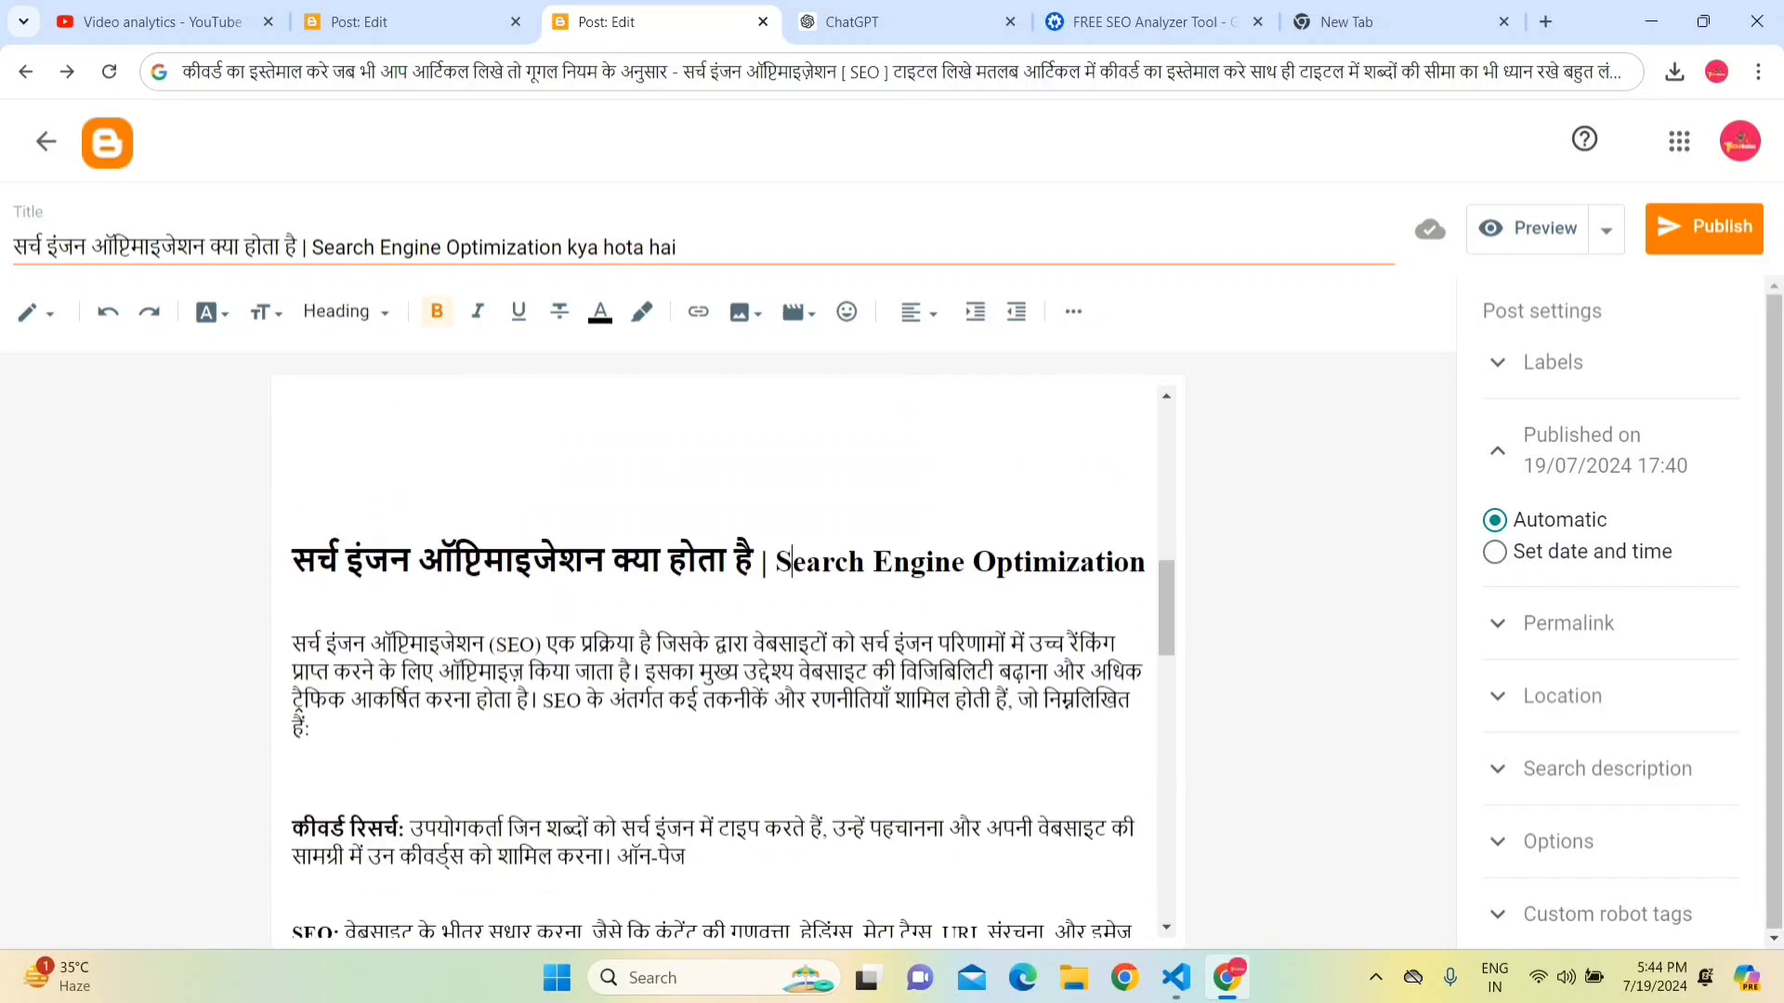
pyautogui.scroll(-1, 1162, 593)
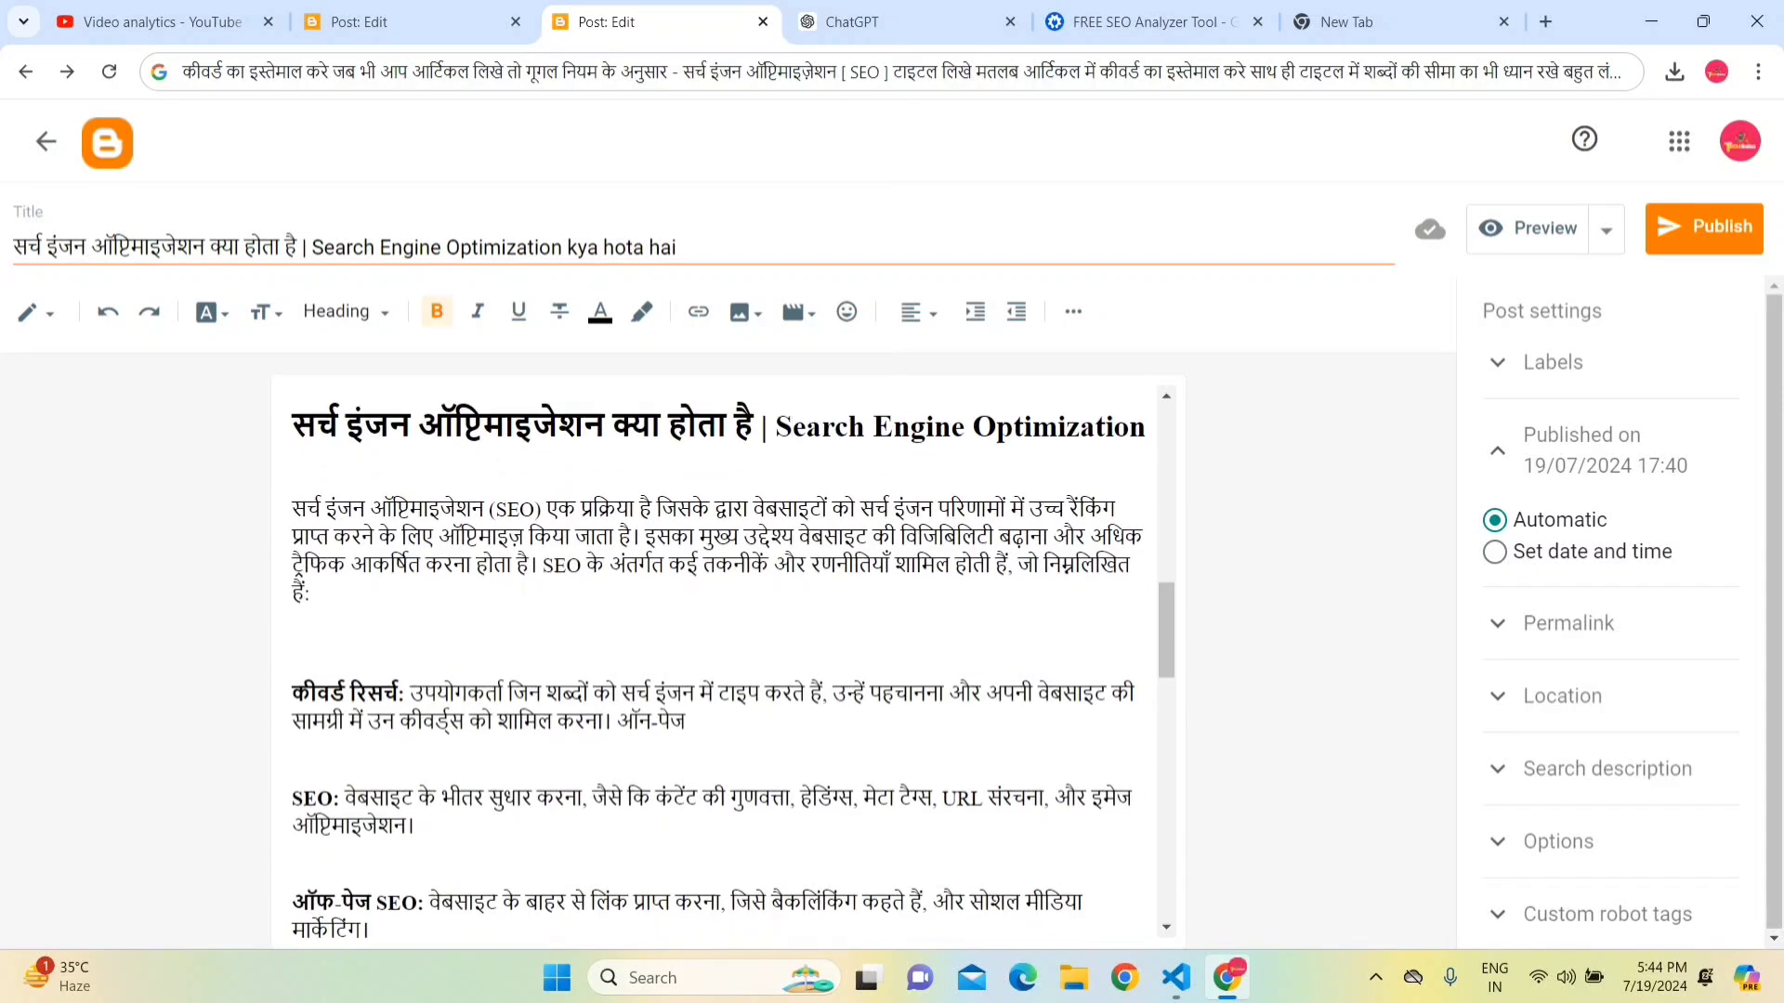
pyautogui.scroll(-4, 1160, 607)
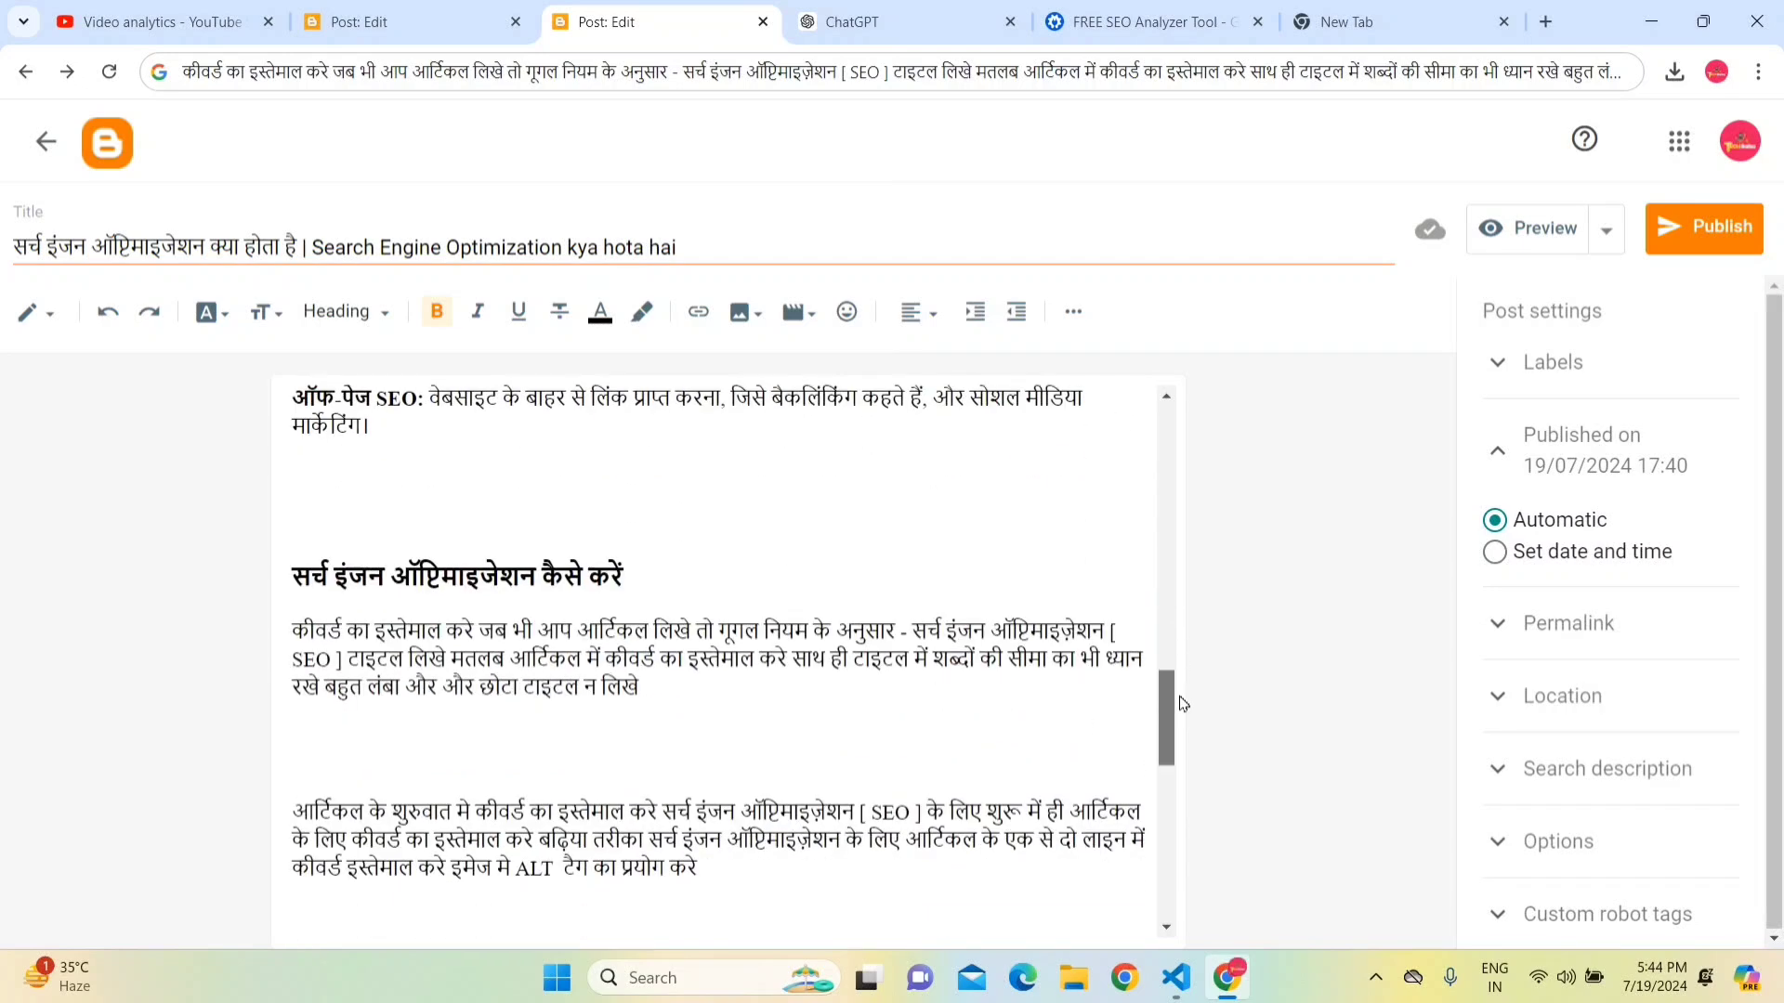
pyautogui.click(621, 576)
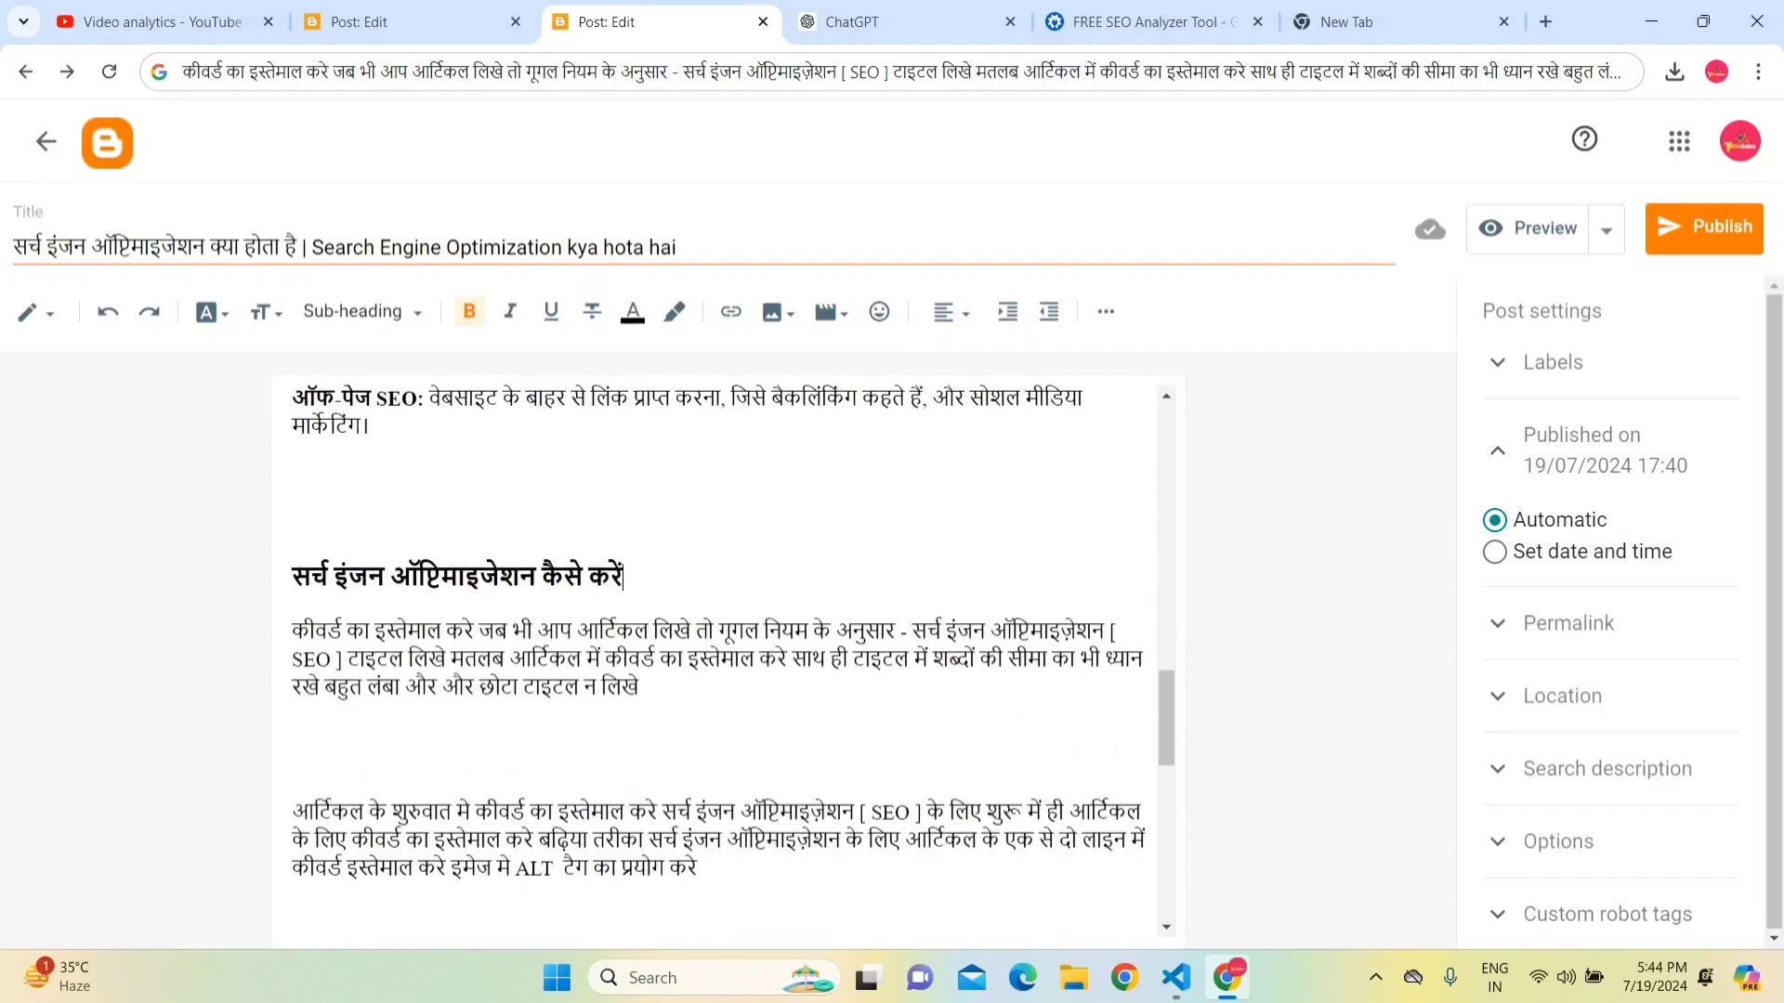
pyautogui.moveTo(1168, 716); pyautogui.dragTo(1187, 828)
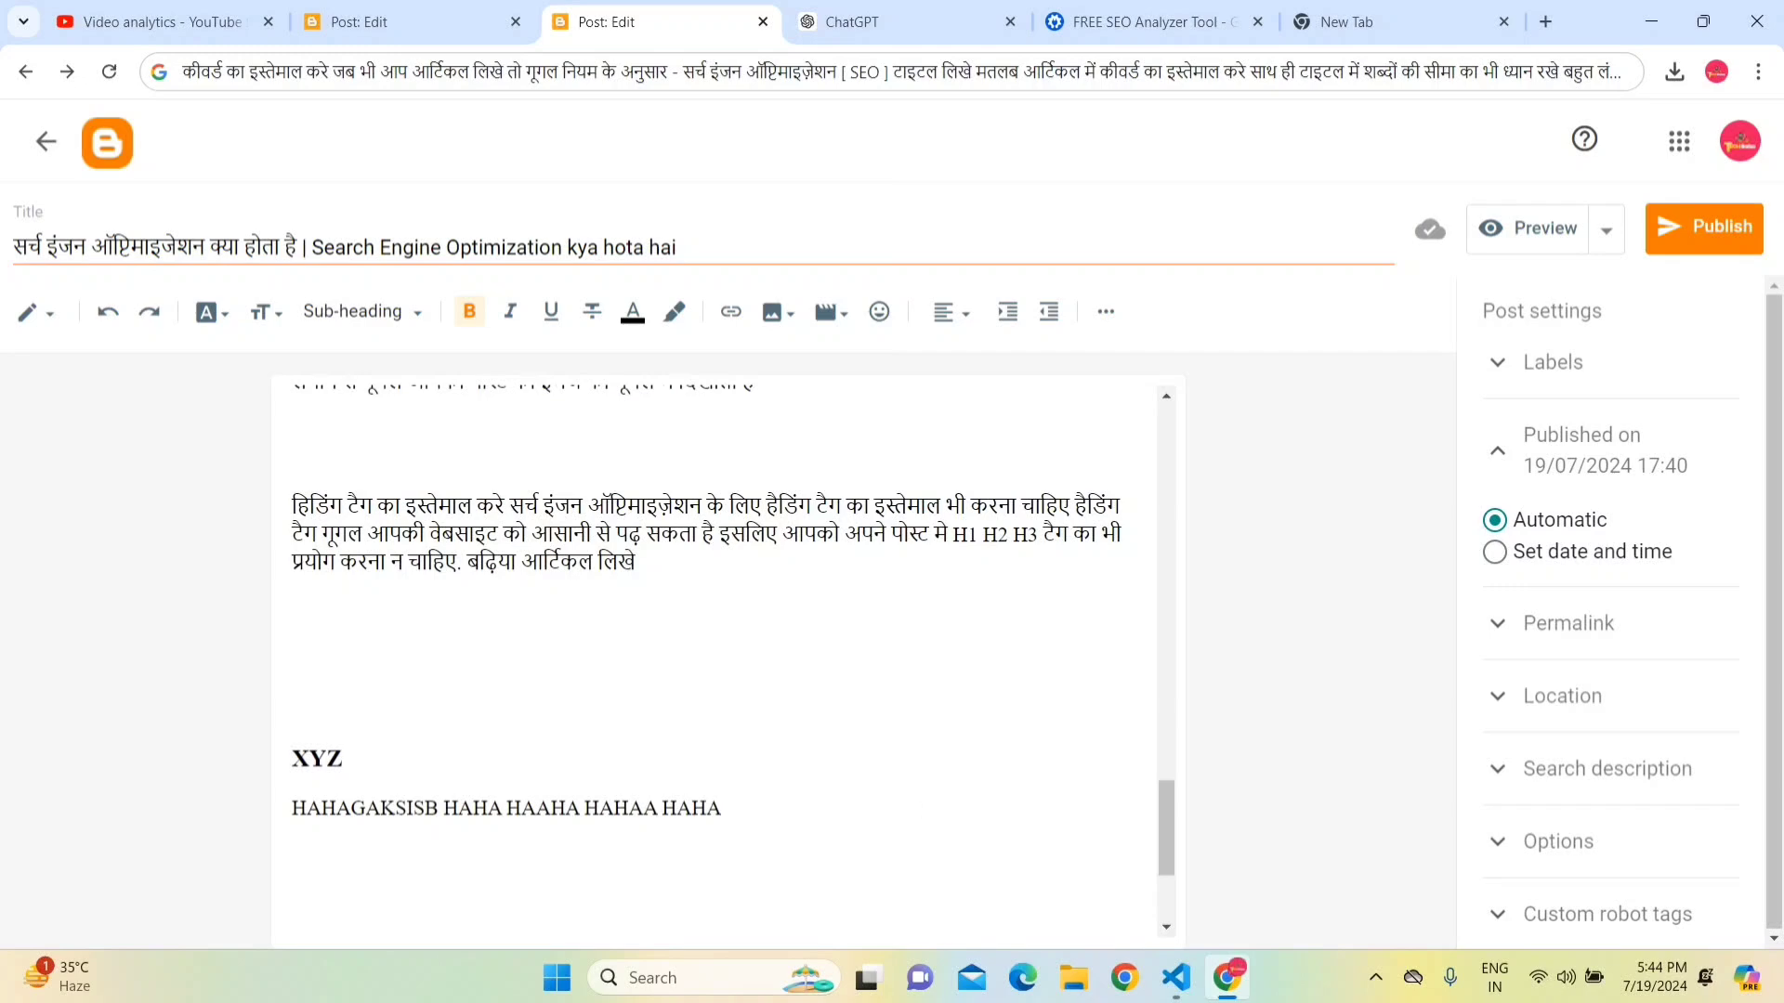
pyautogui.click(721, 808)
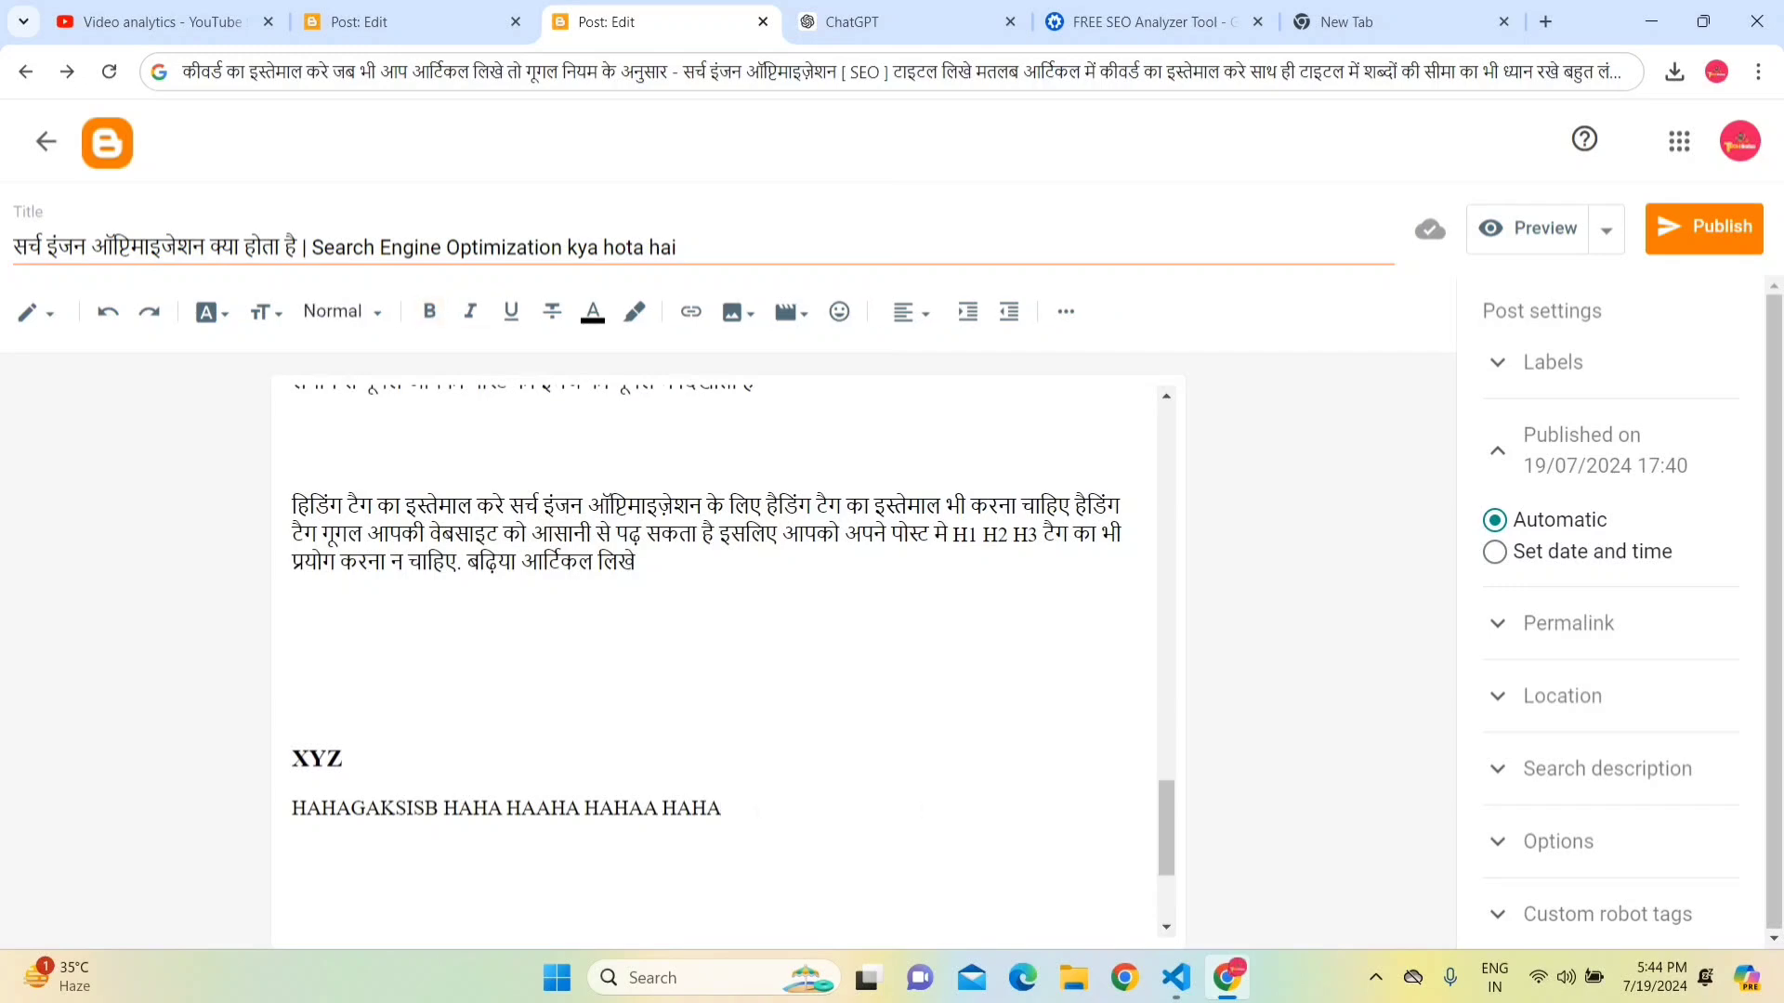
pyautogui.moveTo(507, 808); pyautogui.dragTo(722, 809)
pyautogui.click(721, 808)
pyautogui.scroll(-3, 1159, 812)
pyautogui.moveTo(469, 749); pyautogui.dragTo(285, 704)
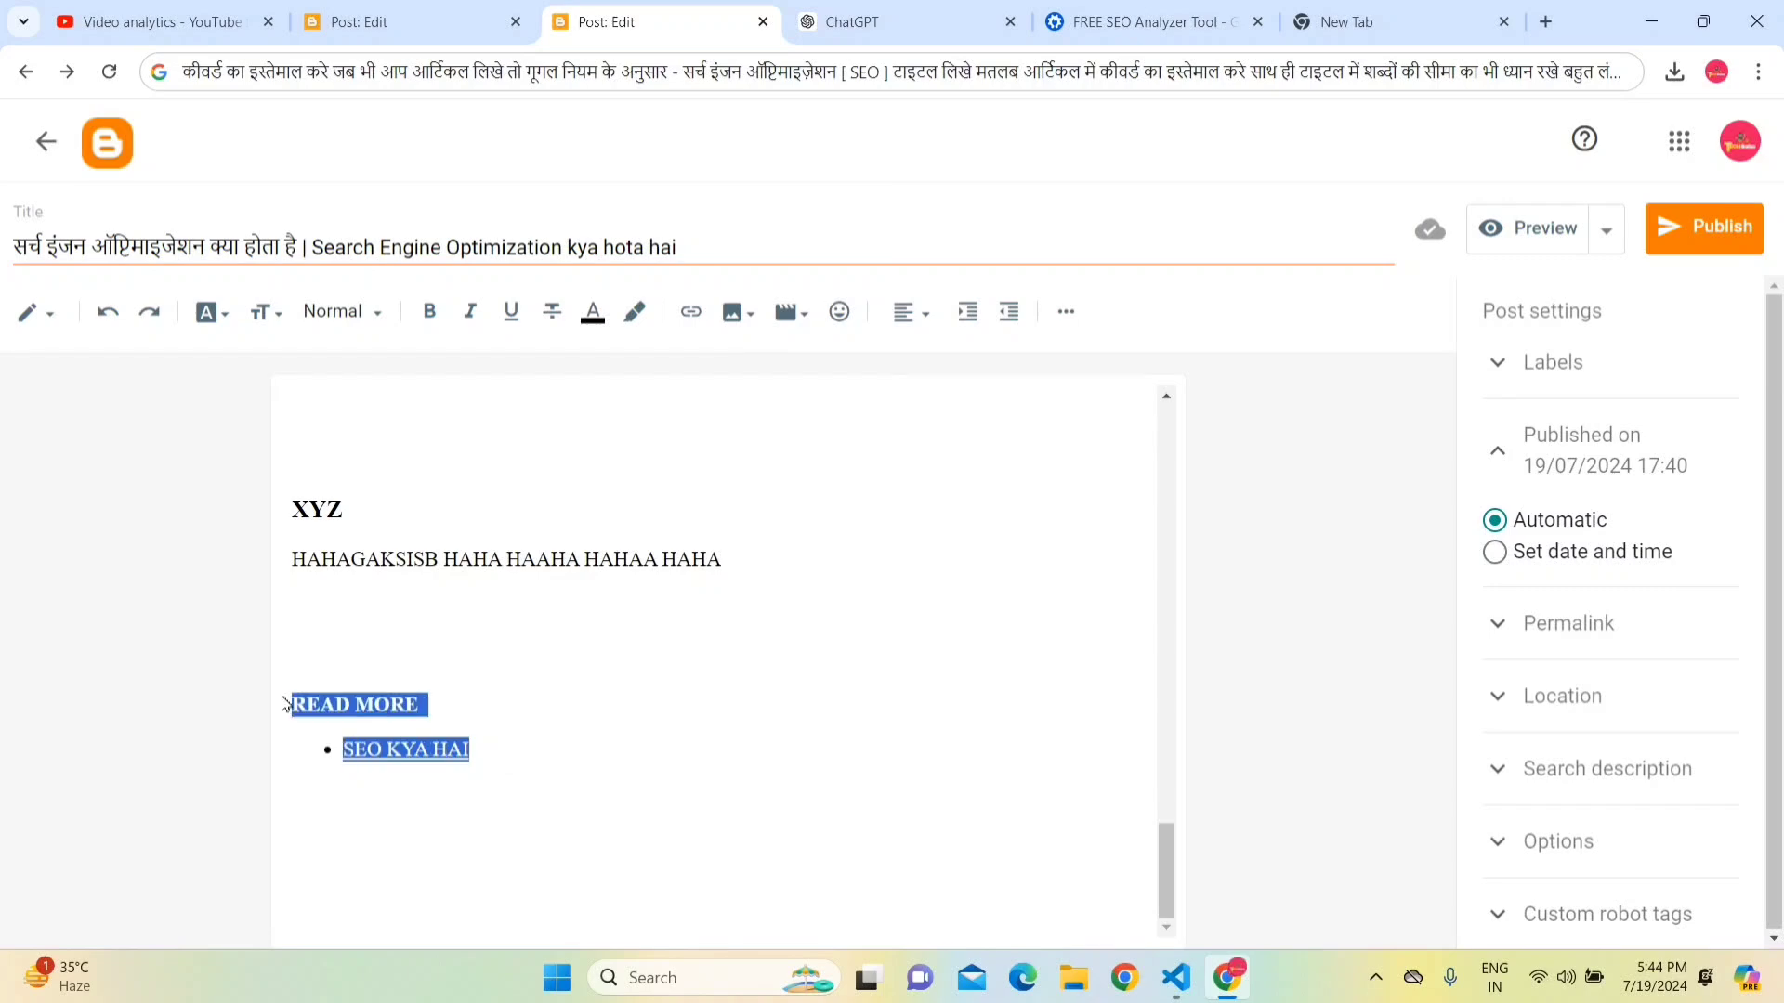
pyautogui.press('Right')
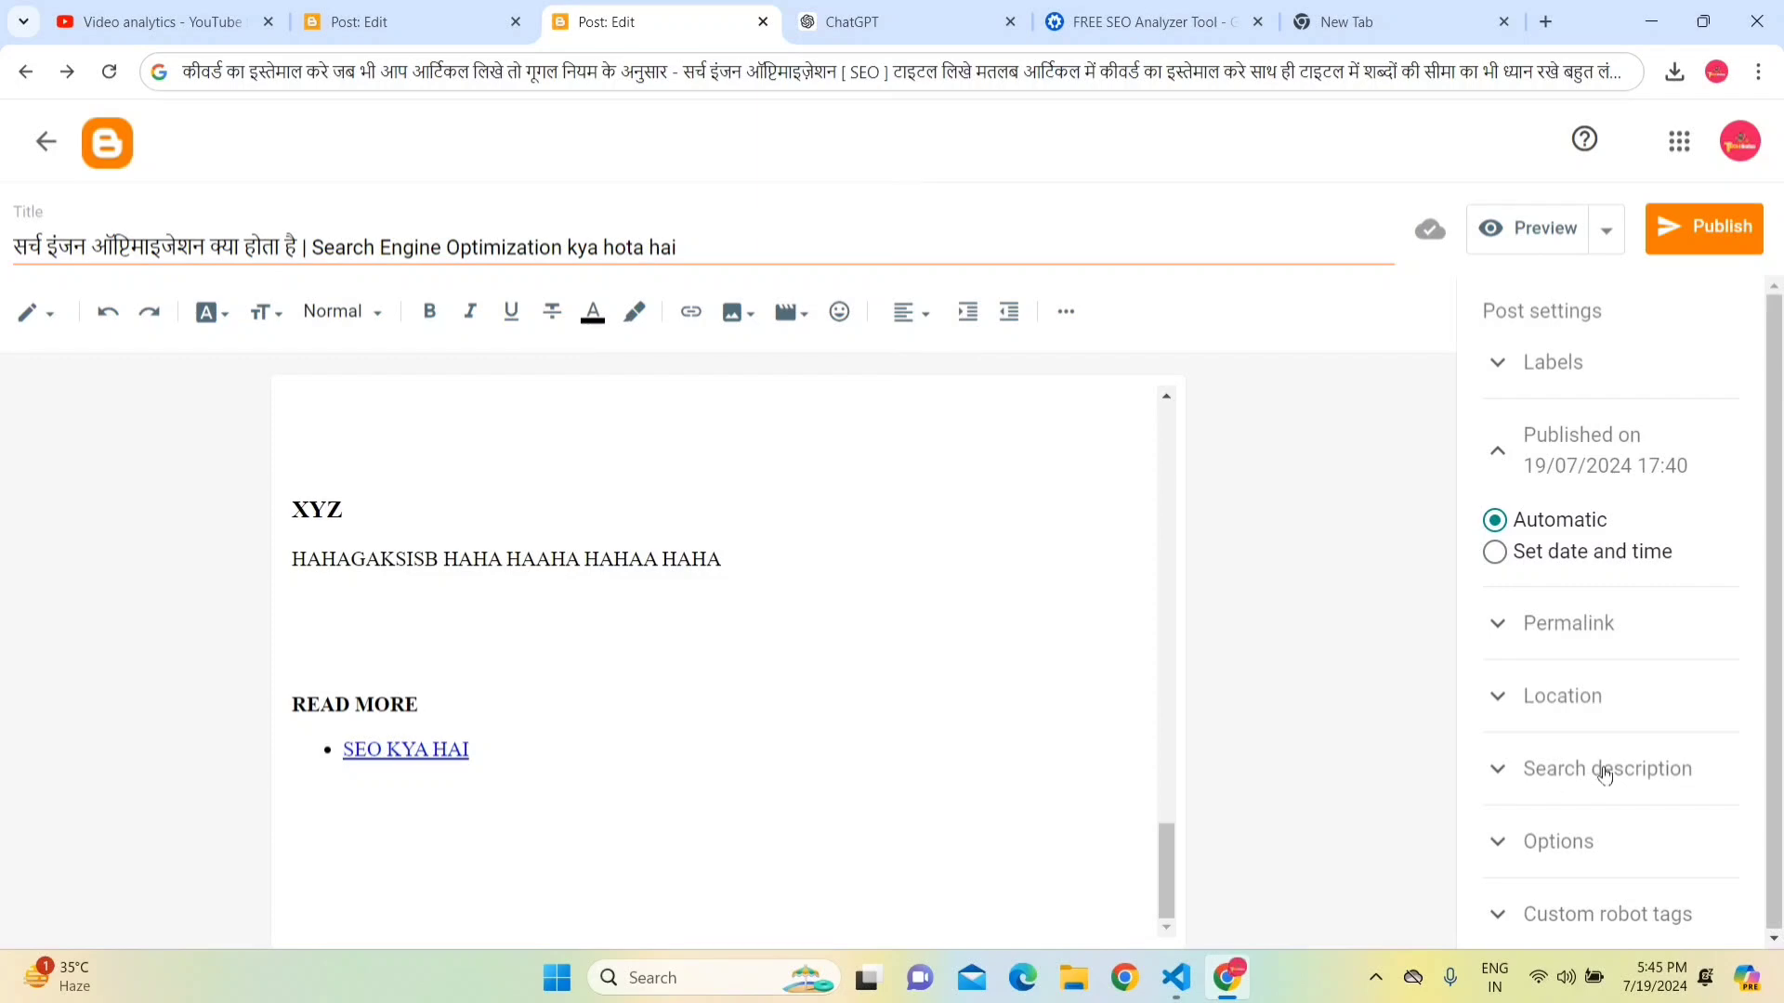
# - Fill the post's search description with a copy of the full post title
pyautogui.click(1633, 777)
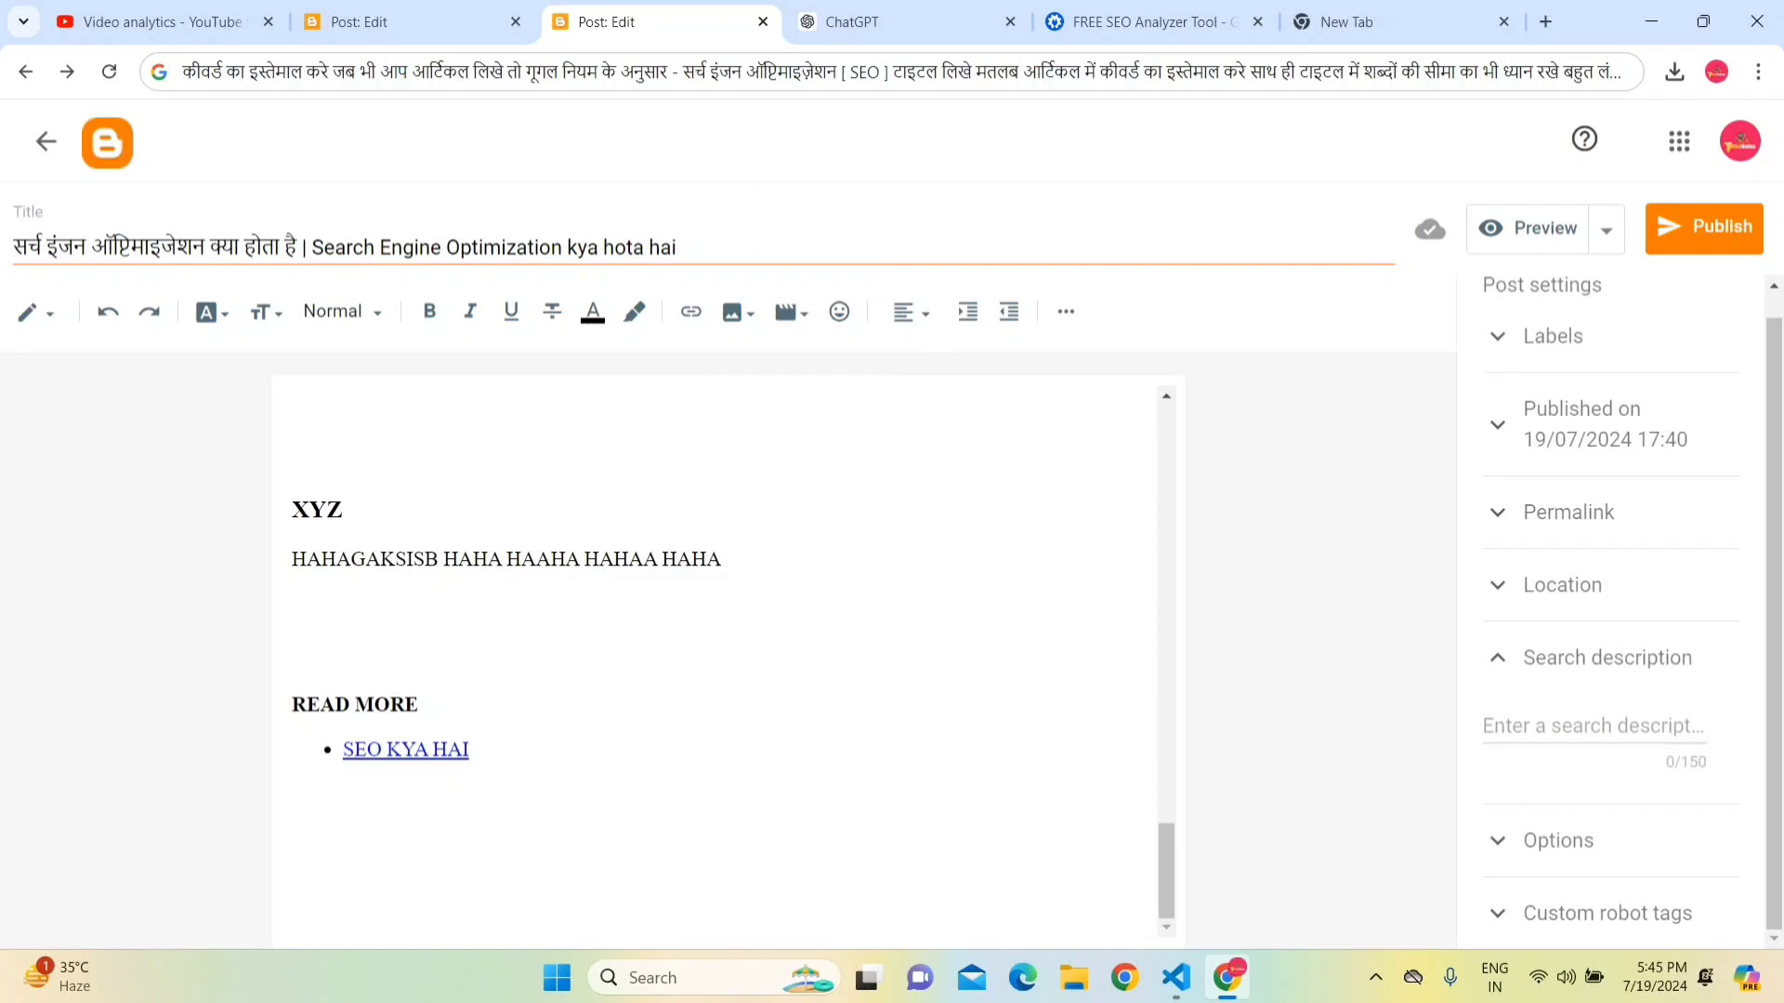
pyautogui.click(706, 247)
pyautogui.hotkey('ctrl', 'a')
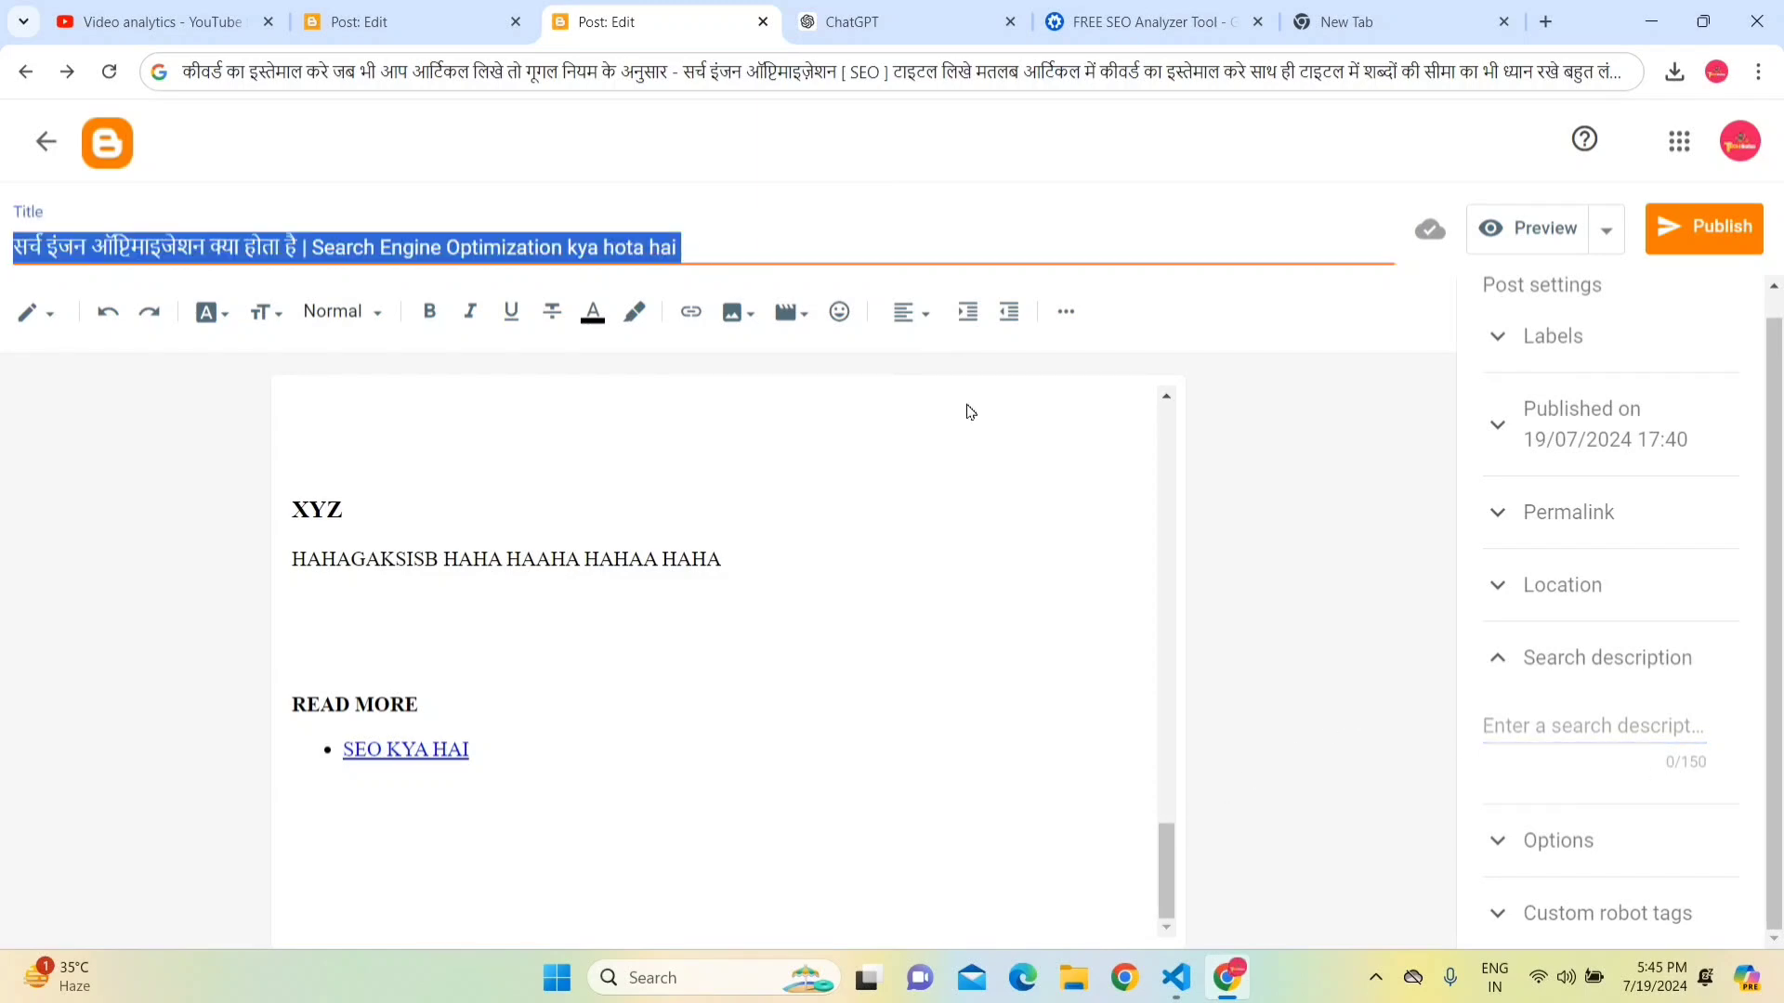
pyautogui.hotkey('ctrl', 'c')
pyautogui.click(1550, 708)
pyautogui.hotkey('ctrl', 'v')
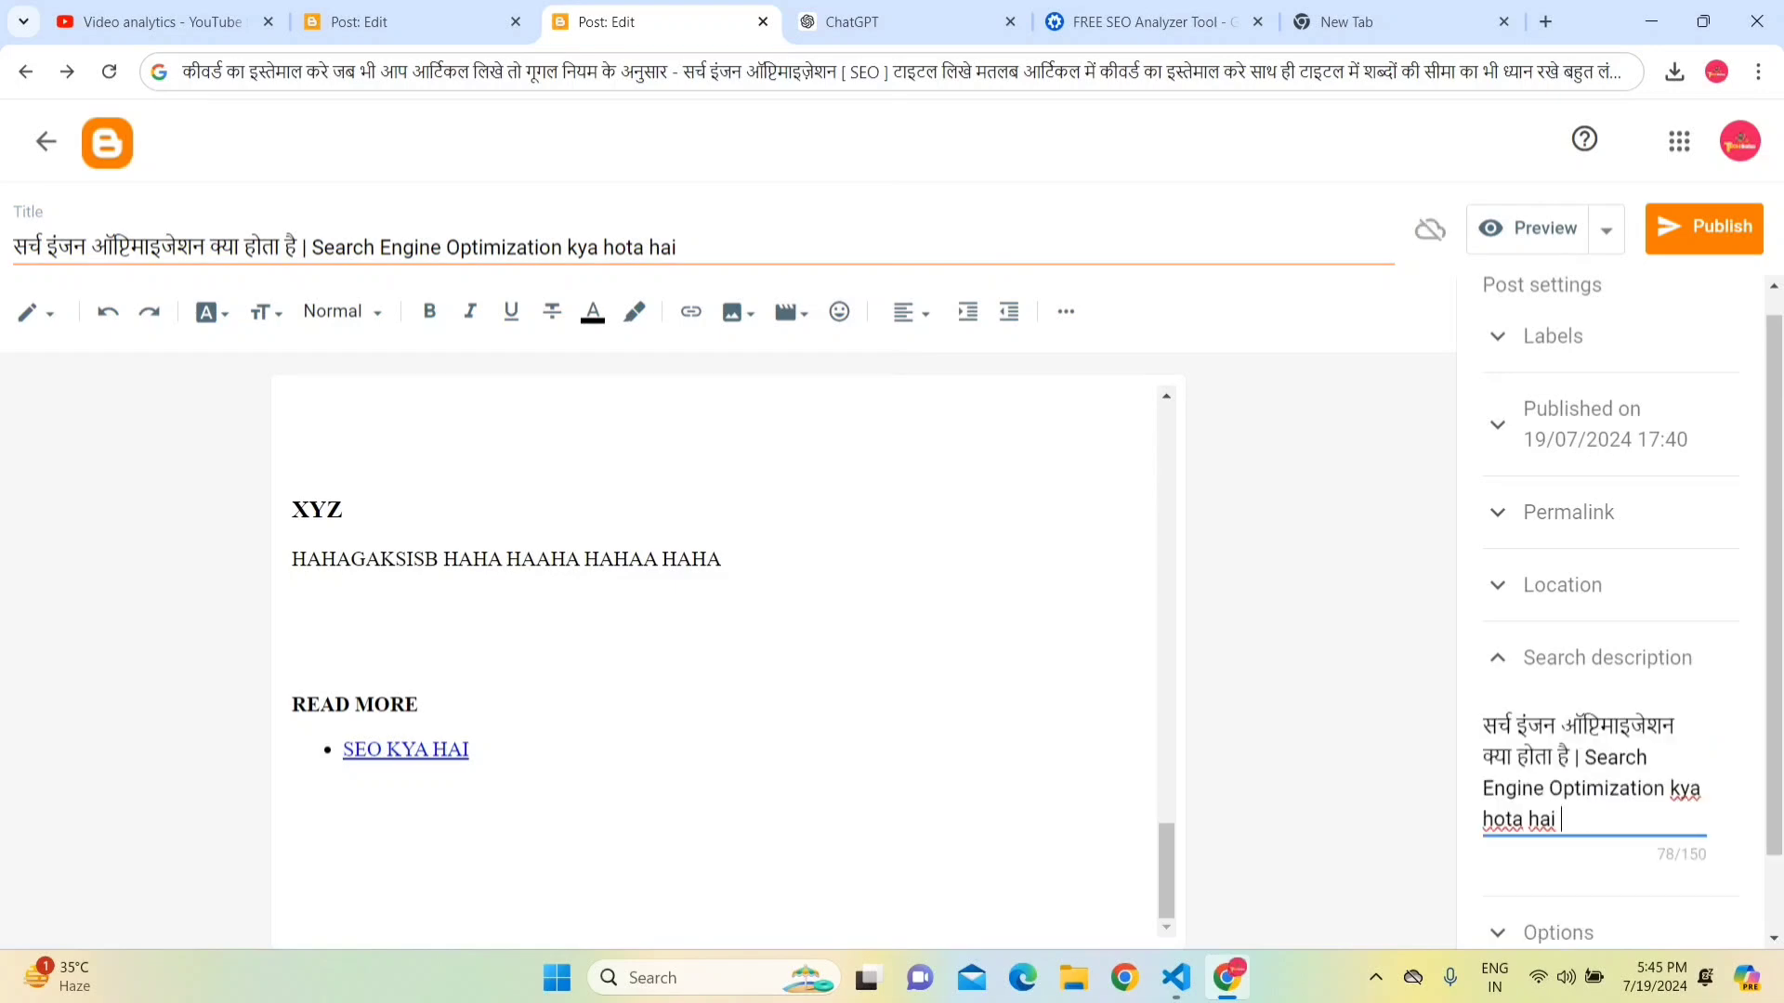
pyautogui.scroll(-1, 1561, 772)
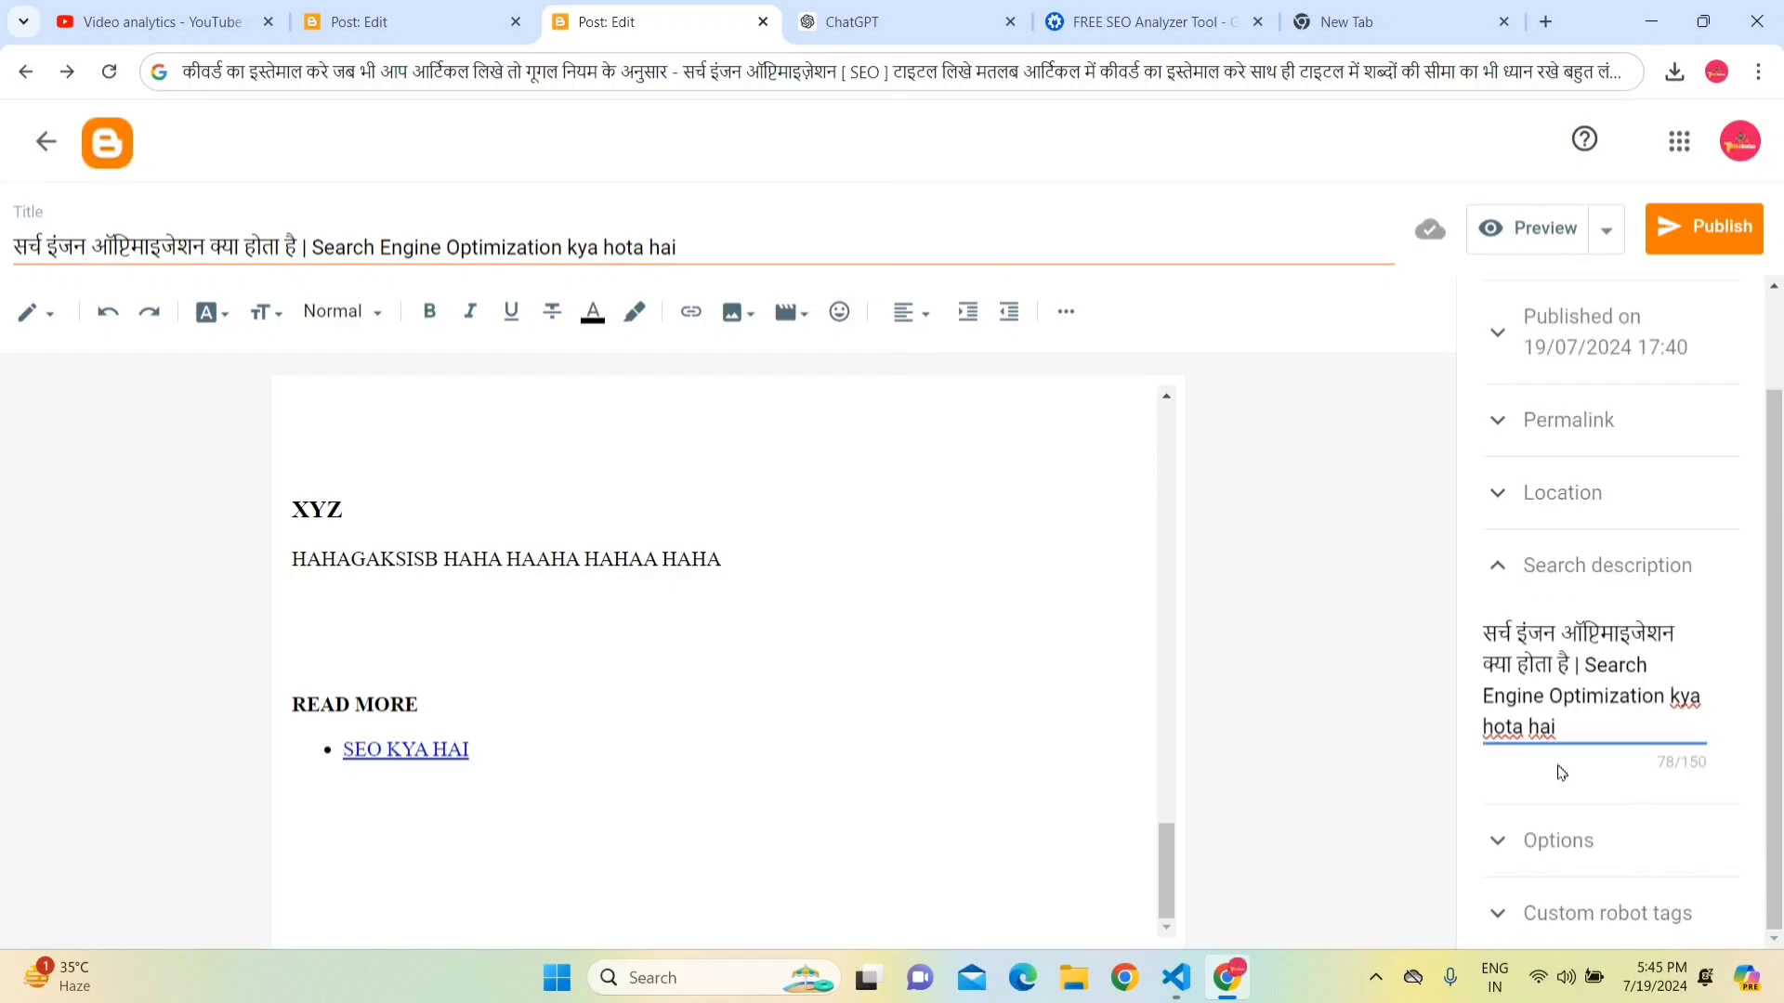
# - Append the intro phrase "सर्च इंजन ऑप्टिमाइज़ेशन (SEO) आर्टिकल कैसे करे" to the end of the post's search description
pyautogui.click(1682, 777)
pyautogui.moveTo(1162, 828); pyautogui.dragTo(1133, 291)
pyautogui.moveTo(600, 466); pyautogui.dragTo(997, 466)
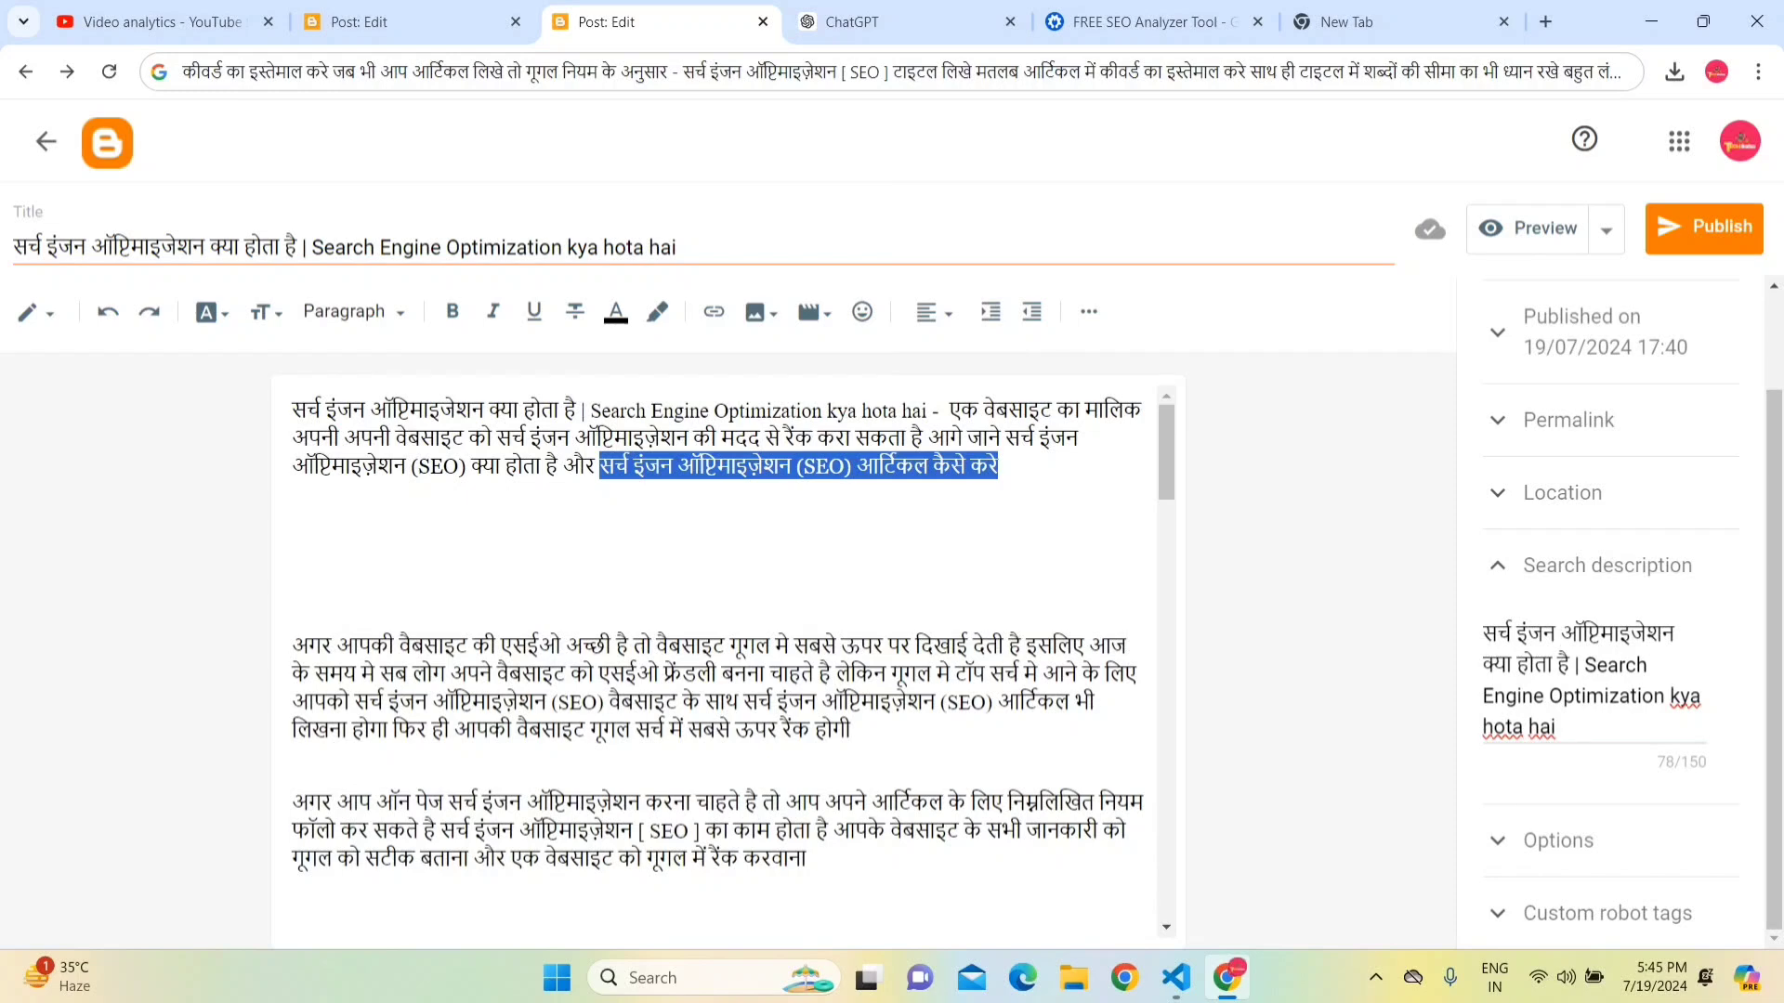
pyautogui.click(1565, 727)
pyautogui.hotkey('ctrl', 'v')
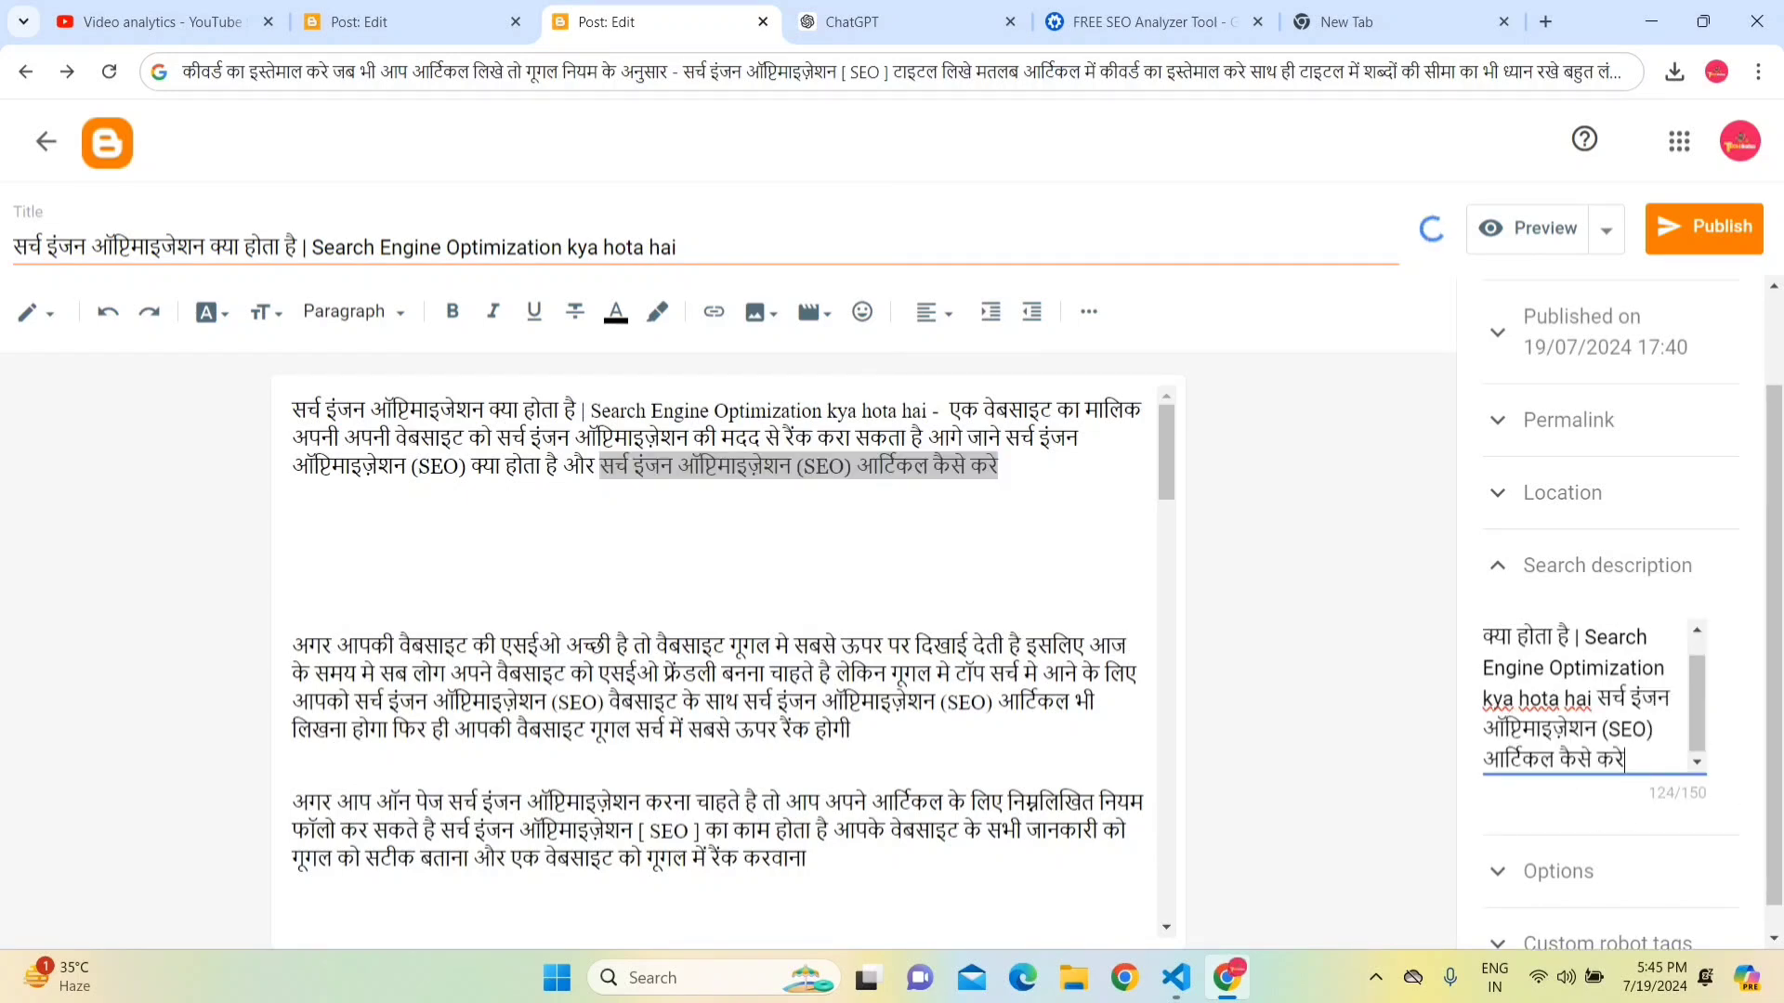
pyautogui.moveTo(1626, 759); pyautogui.dragTo(1497, 633)
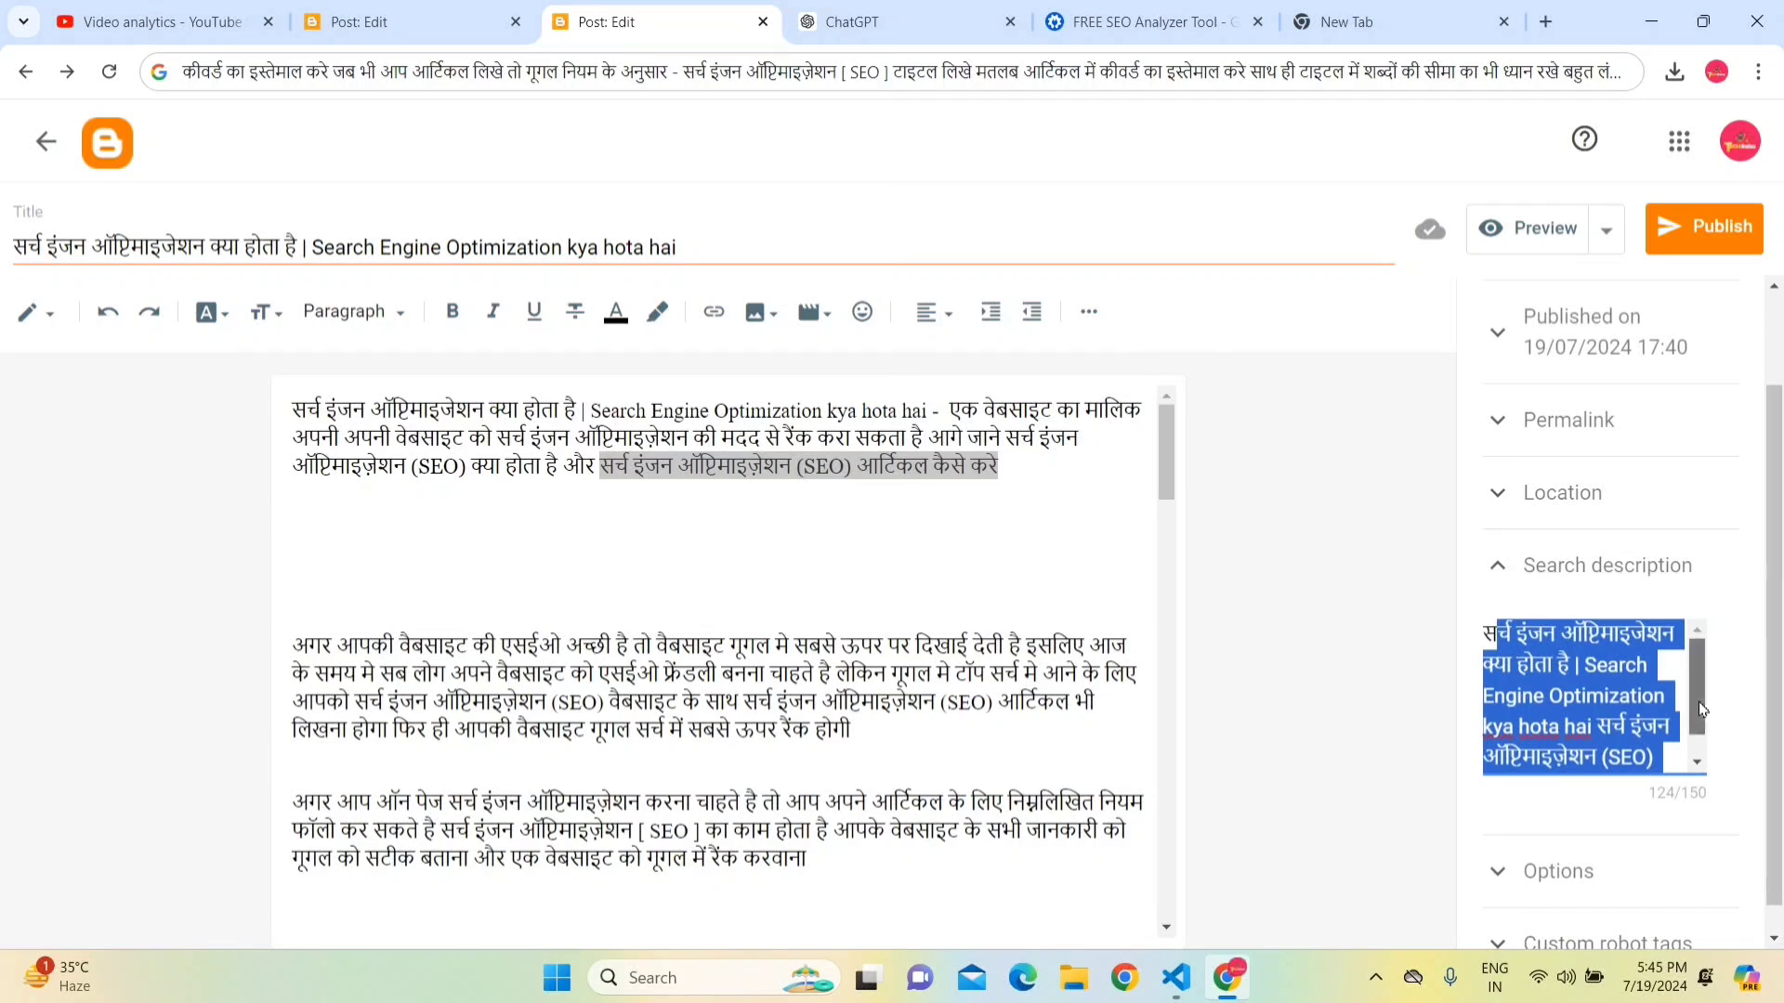
pyautogui.scroll(-1, 1700, 697)
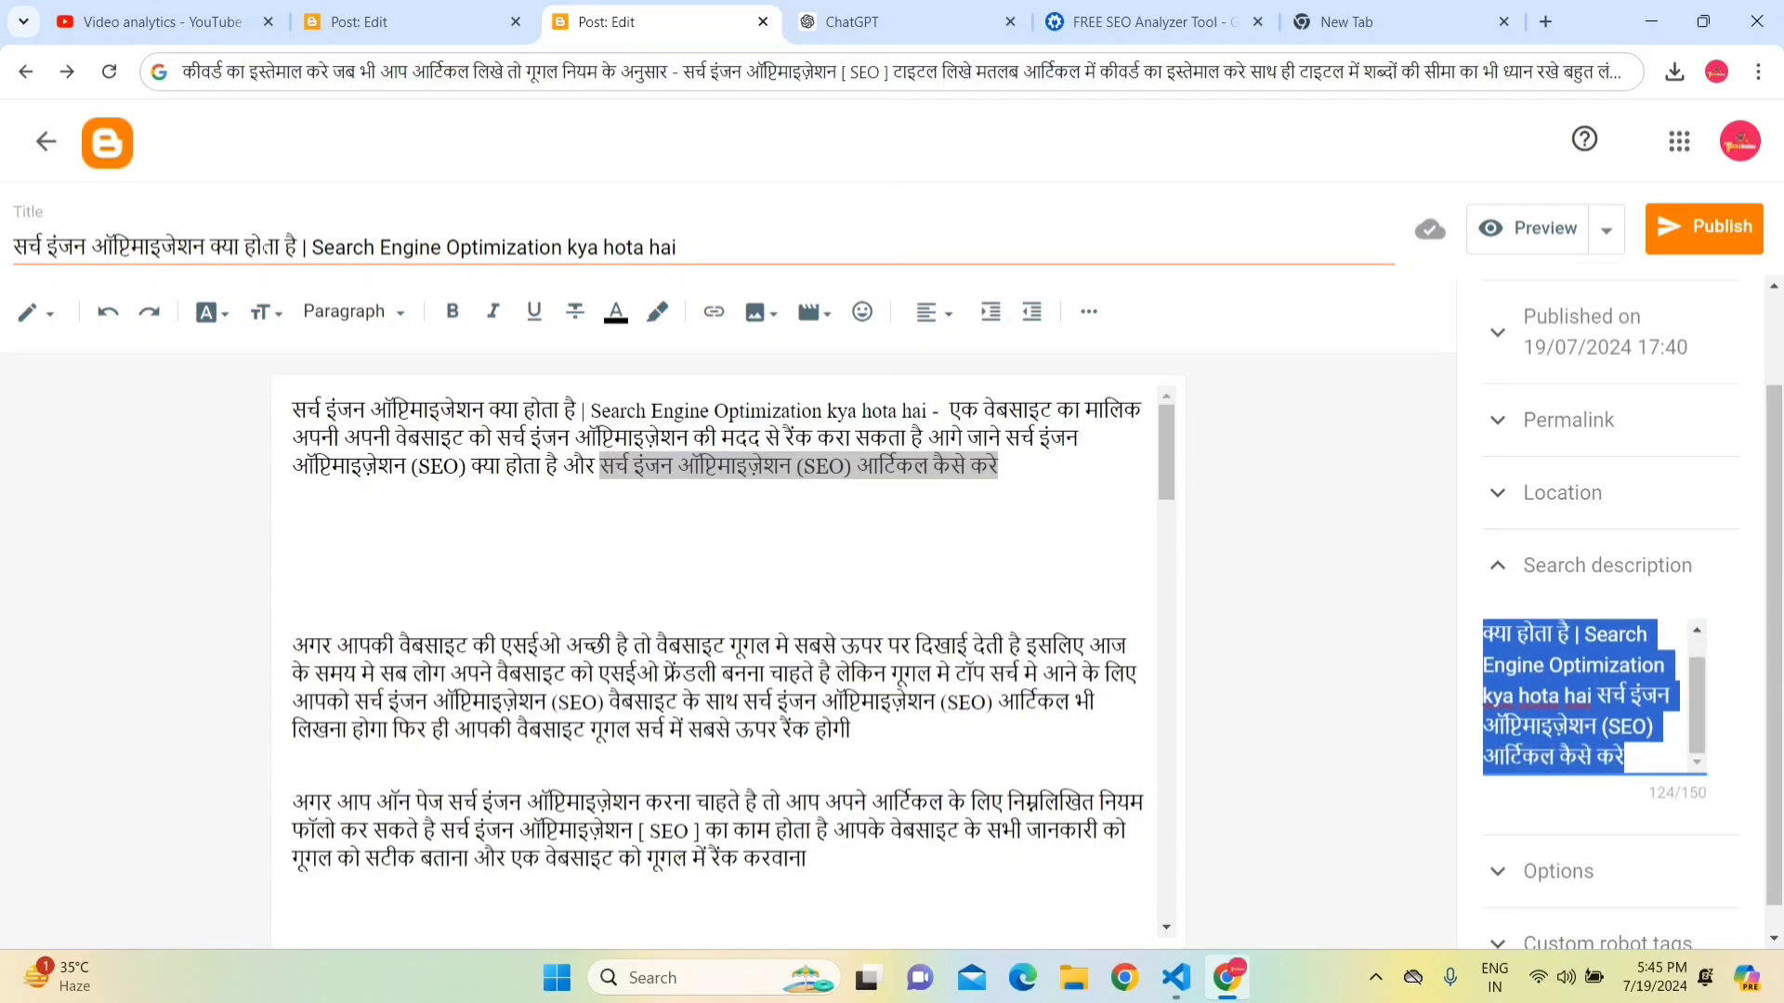
pyautogui.click(1615, 728)
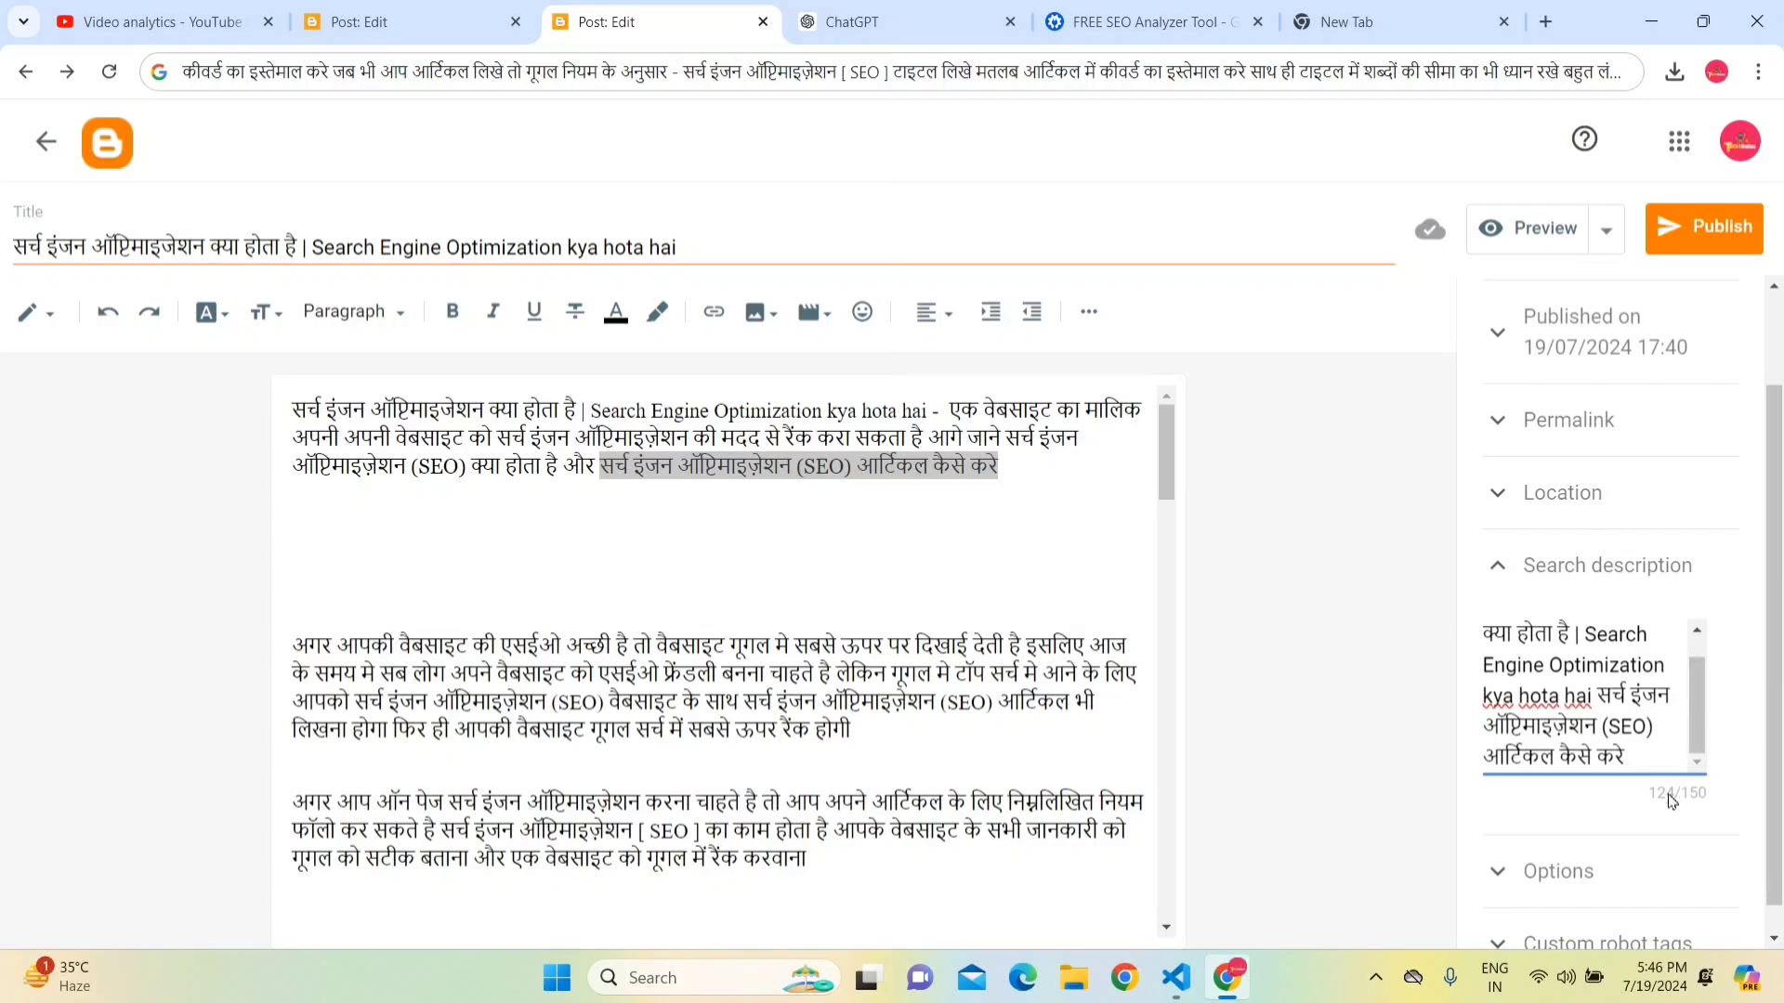
pyautogui.click(1640, 799)
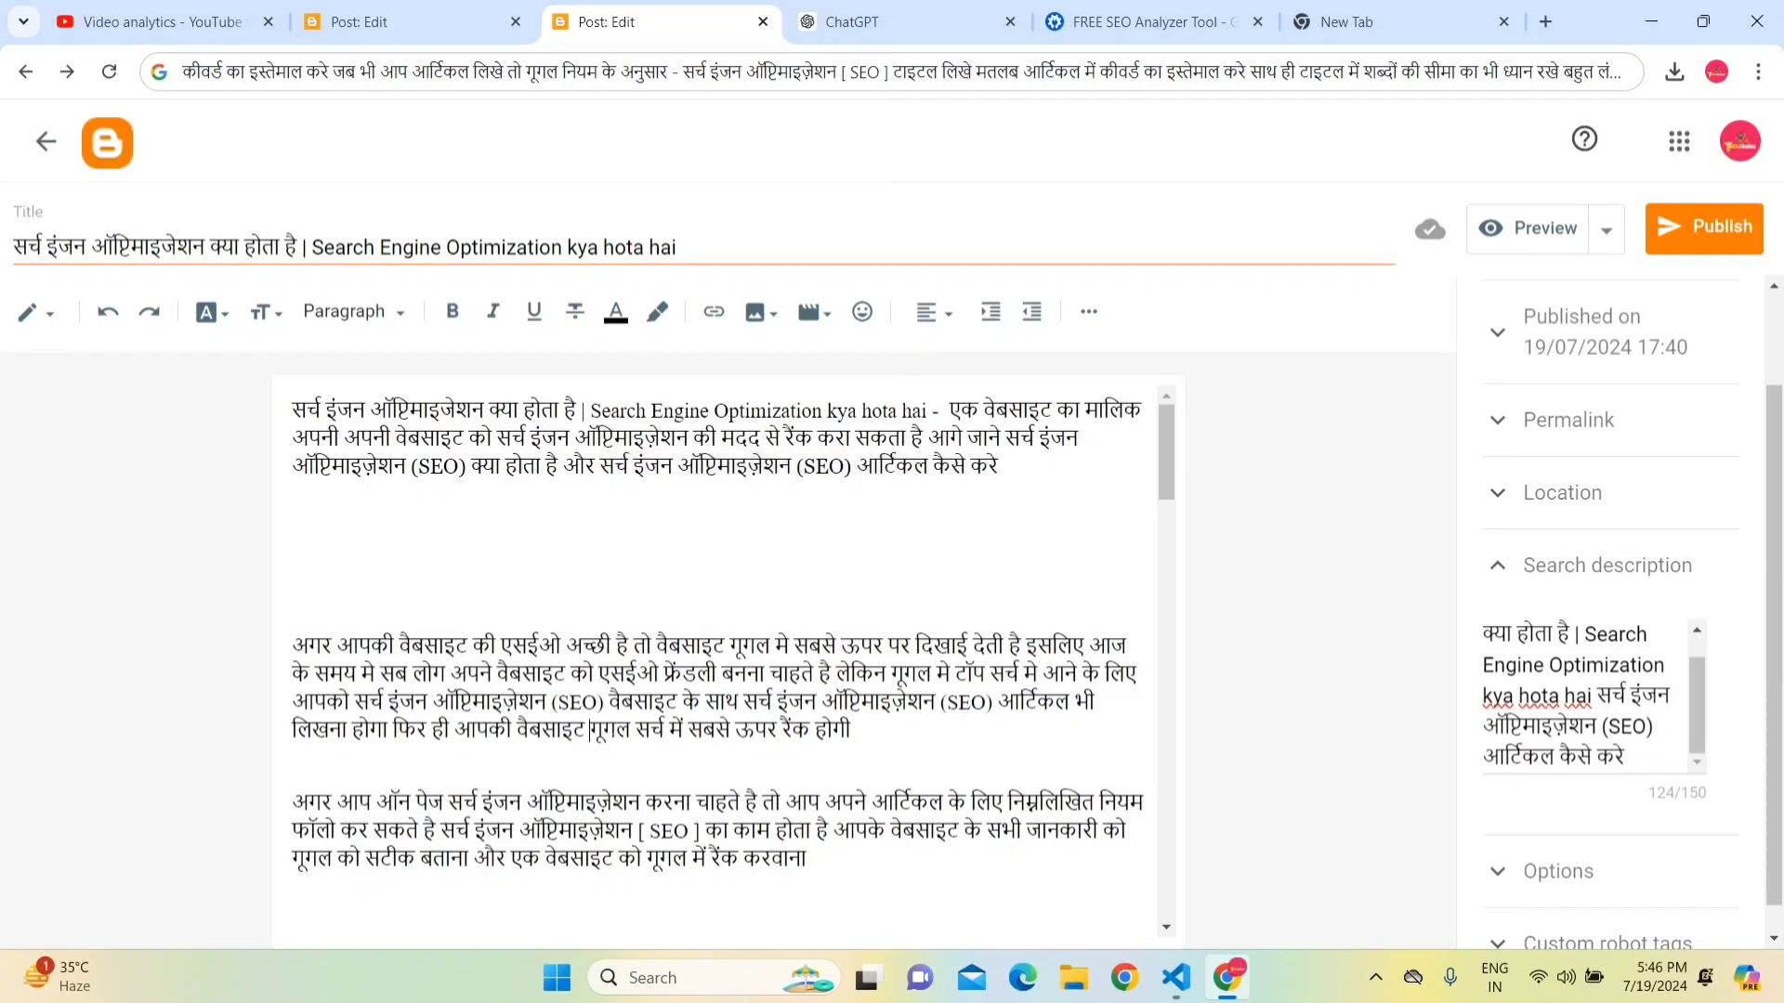
# - Extend the search description with "गूगल सर्च में सबसे ऊपर" from the second paragraph, trimming the cut-off last word
pyautogui.moveTo(590, 730); pyautogui.dragTo(849, 729)
pyautogui.click(1663, 758)
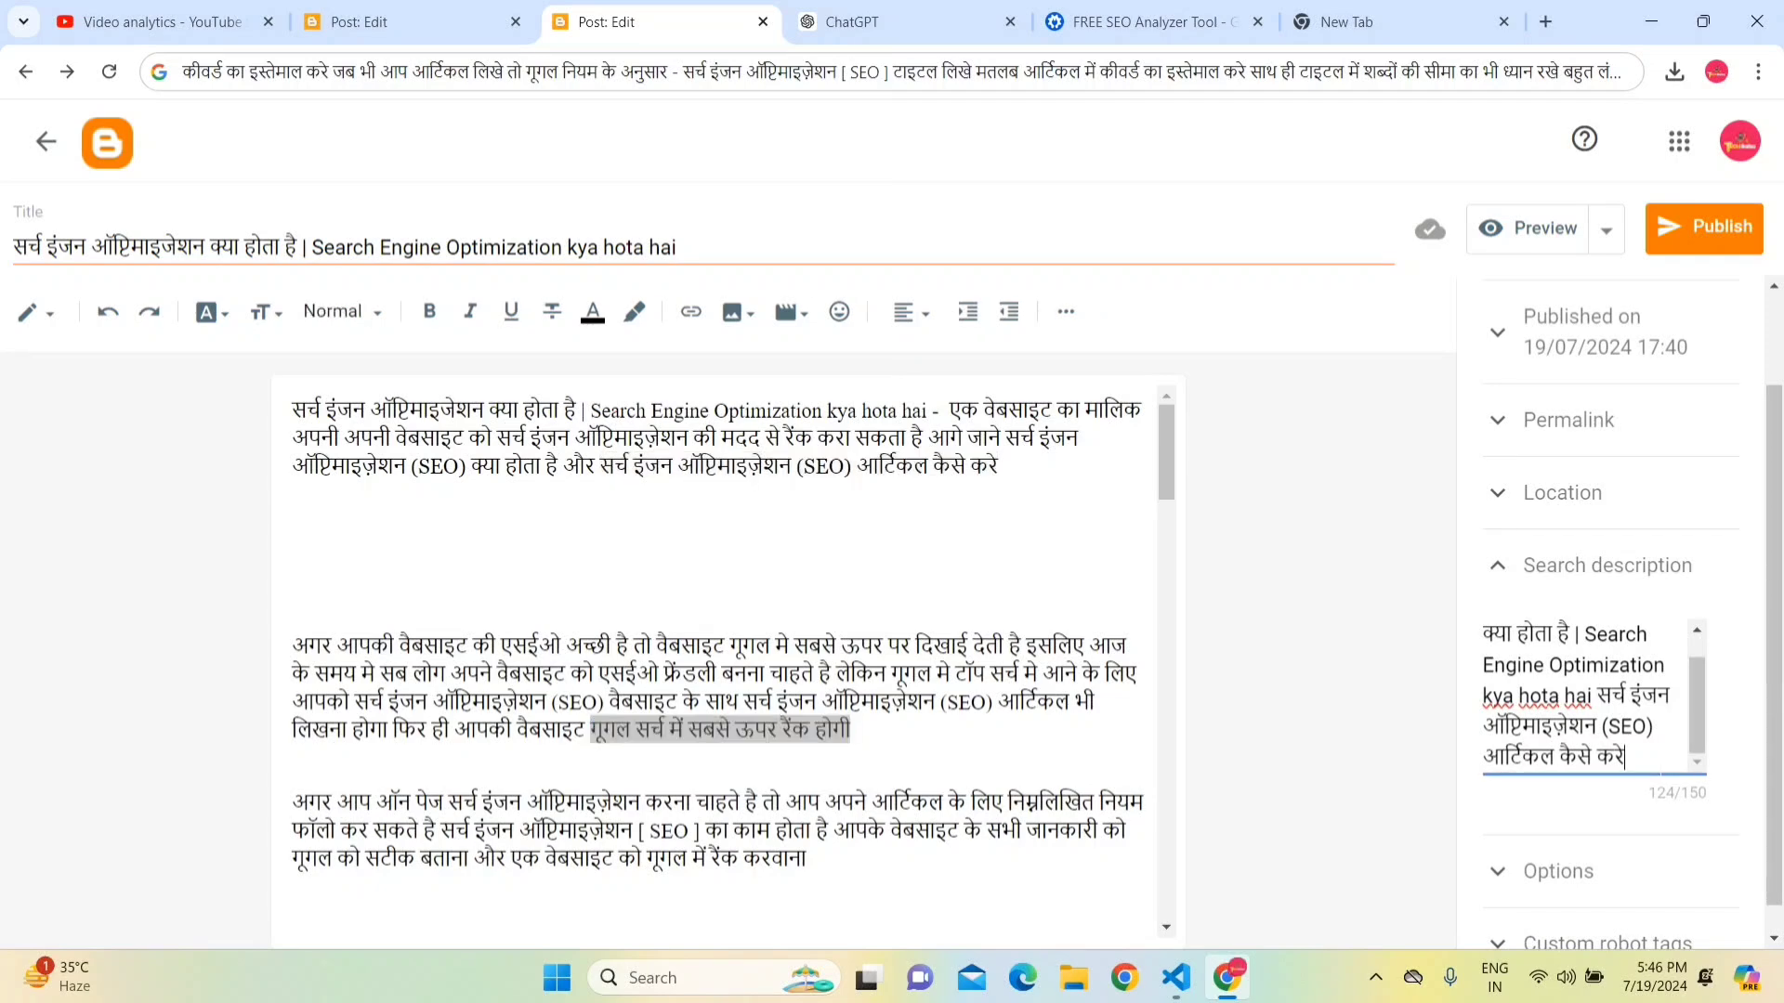
pyautogui.hotkey('ctrl', 'v')
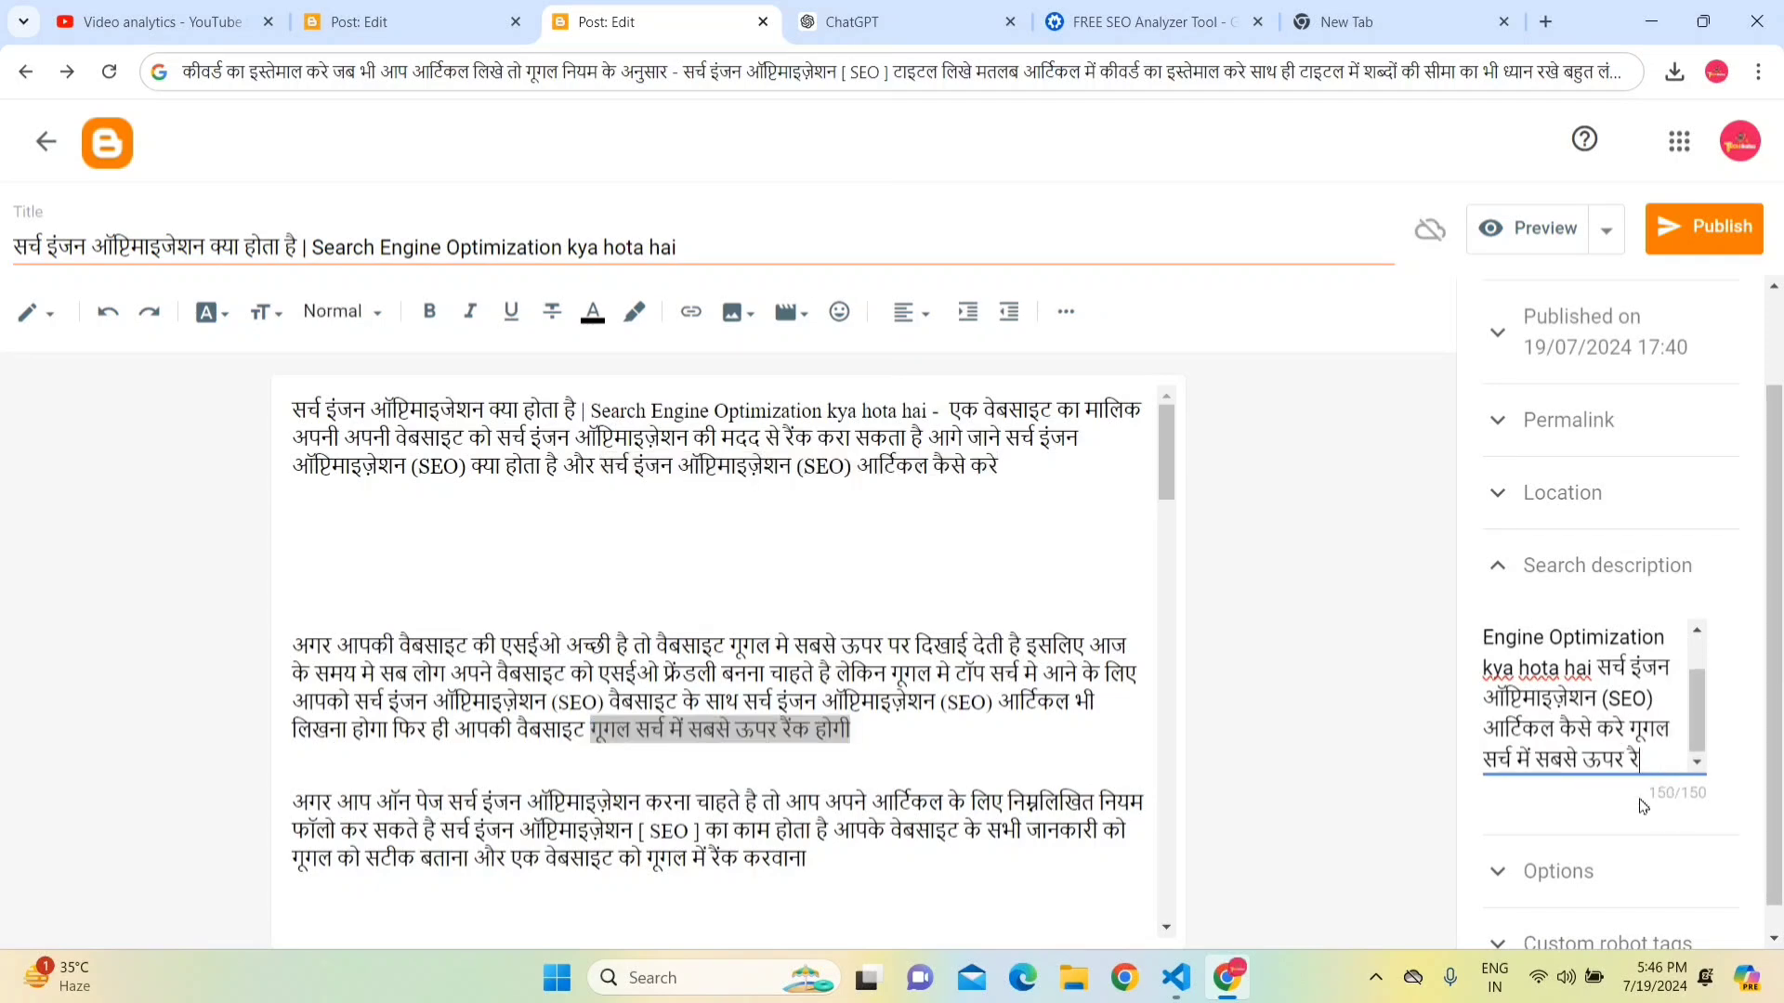
pyautogui.press('BackSpace')
pyautogui.click(1667, 804)
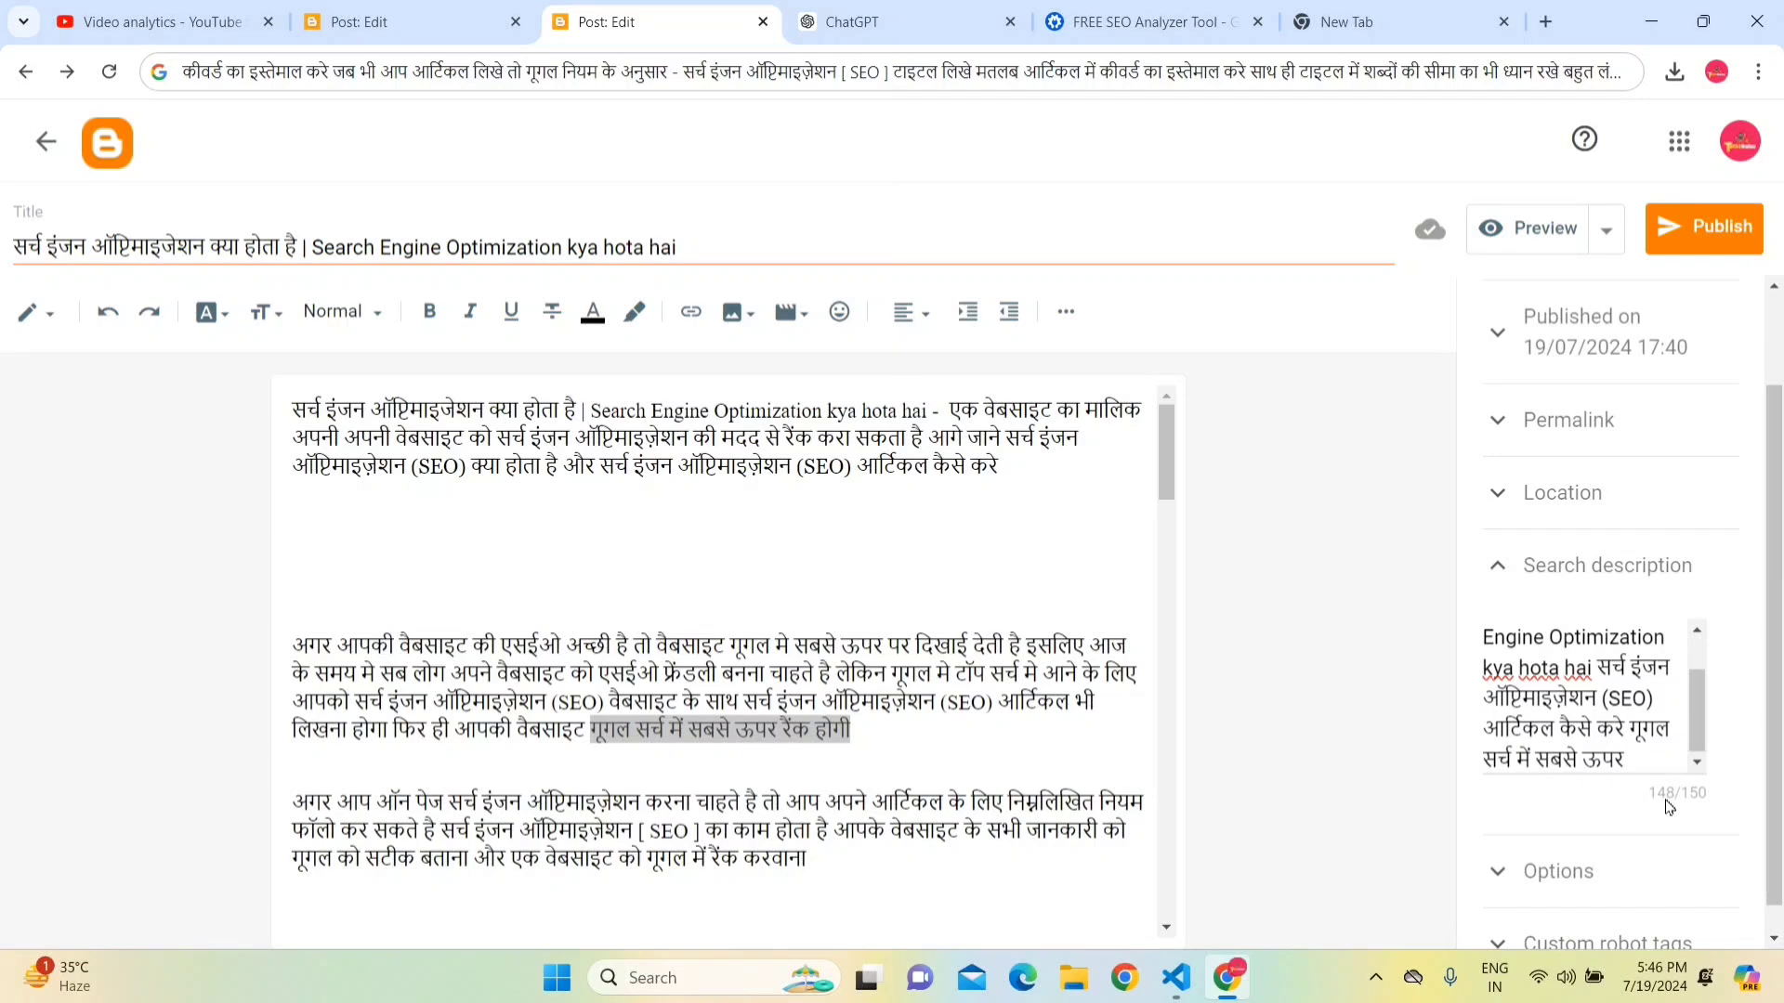
pyautogui.moveTo(1693, 727); pyautogui.dragTo(1694, 643)
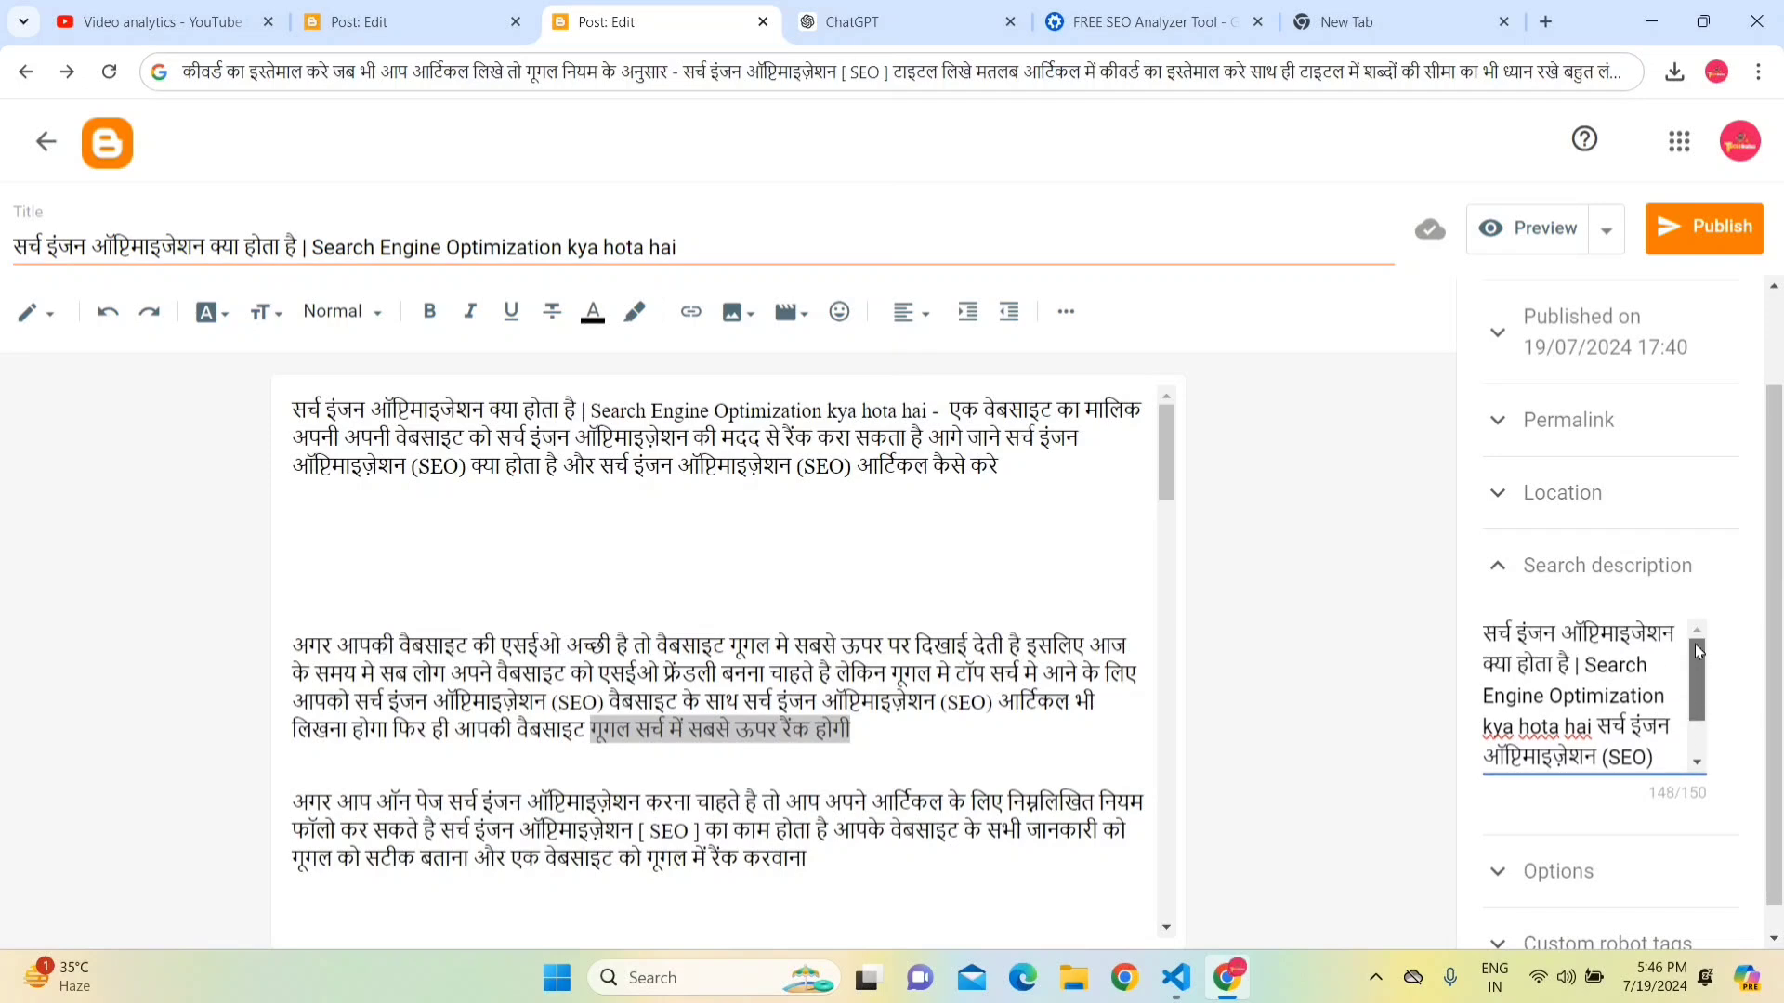
pyautogui.scroll(-1, 1782, 854)
# - Expand the post's label settings and enter SEO as the label
pyautogui.moveTo(1782, 851); pyautogui.dragTo(1775, 561)
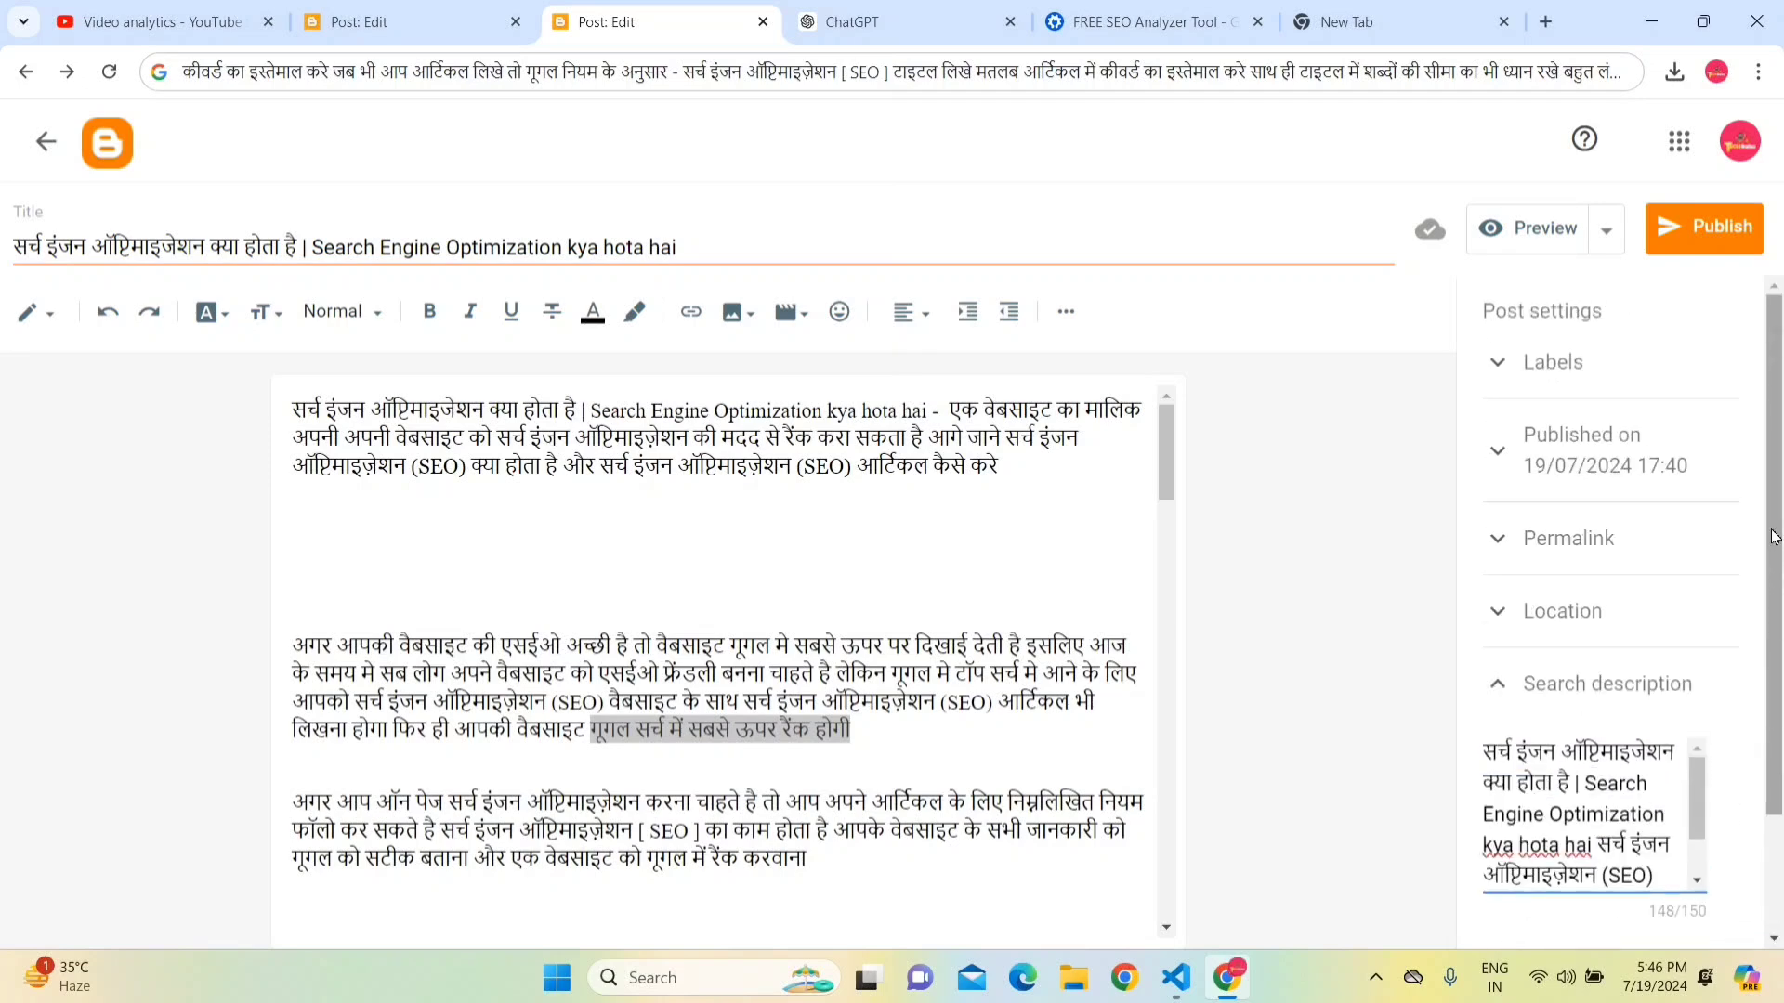
pyautogui.click(1509, 363)
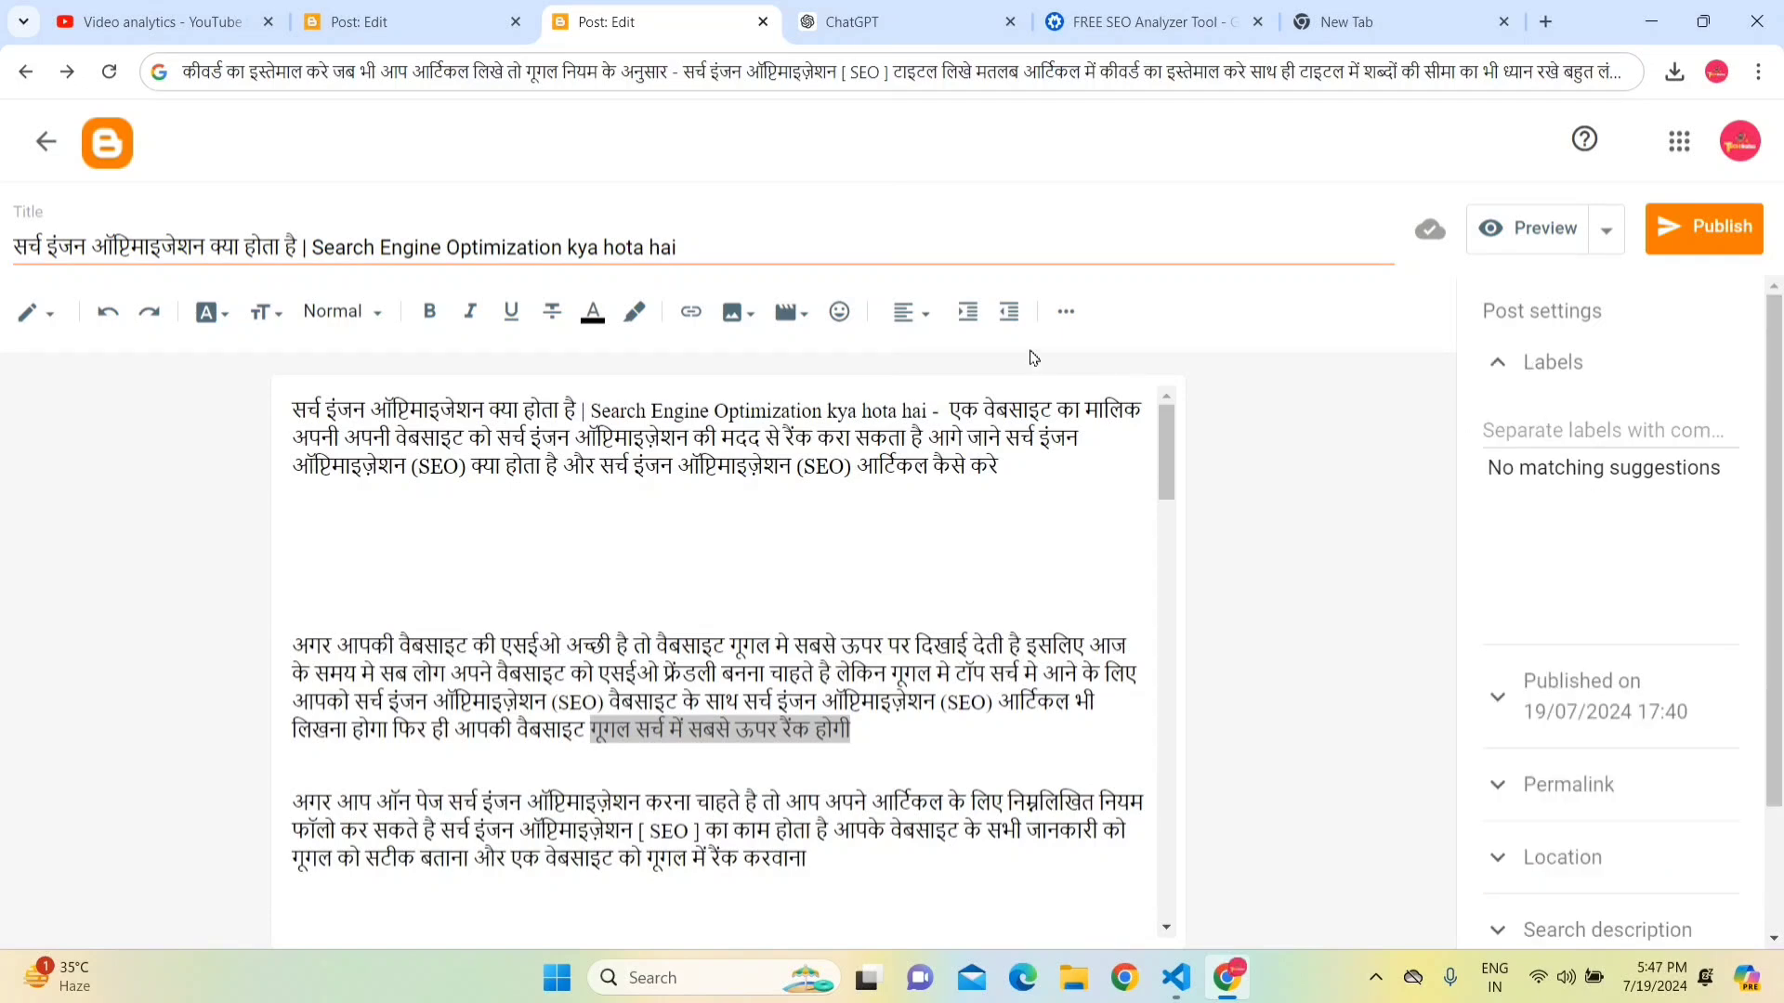
pyautogui.moveTo(302, 247); pyautogui.dragTo(678, 247)
pyautogui.click(678, 247)
pyautogui.click(1603, 430)
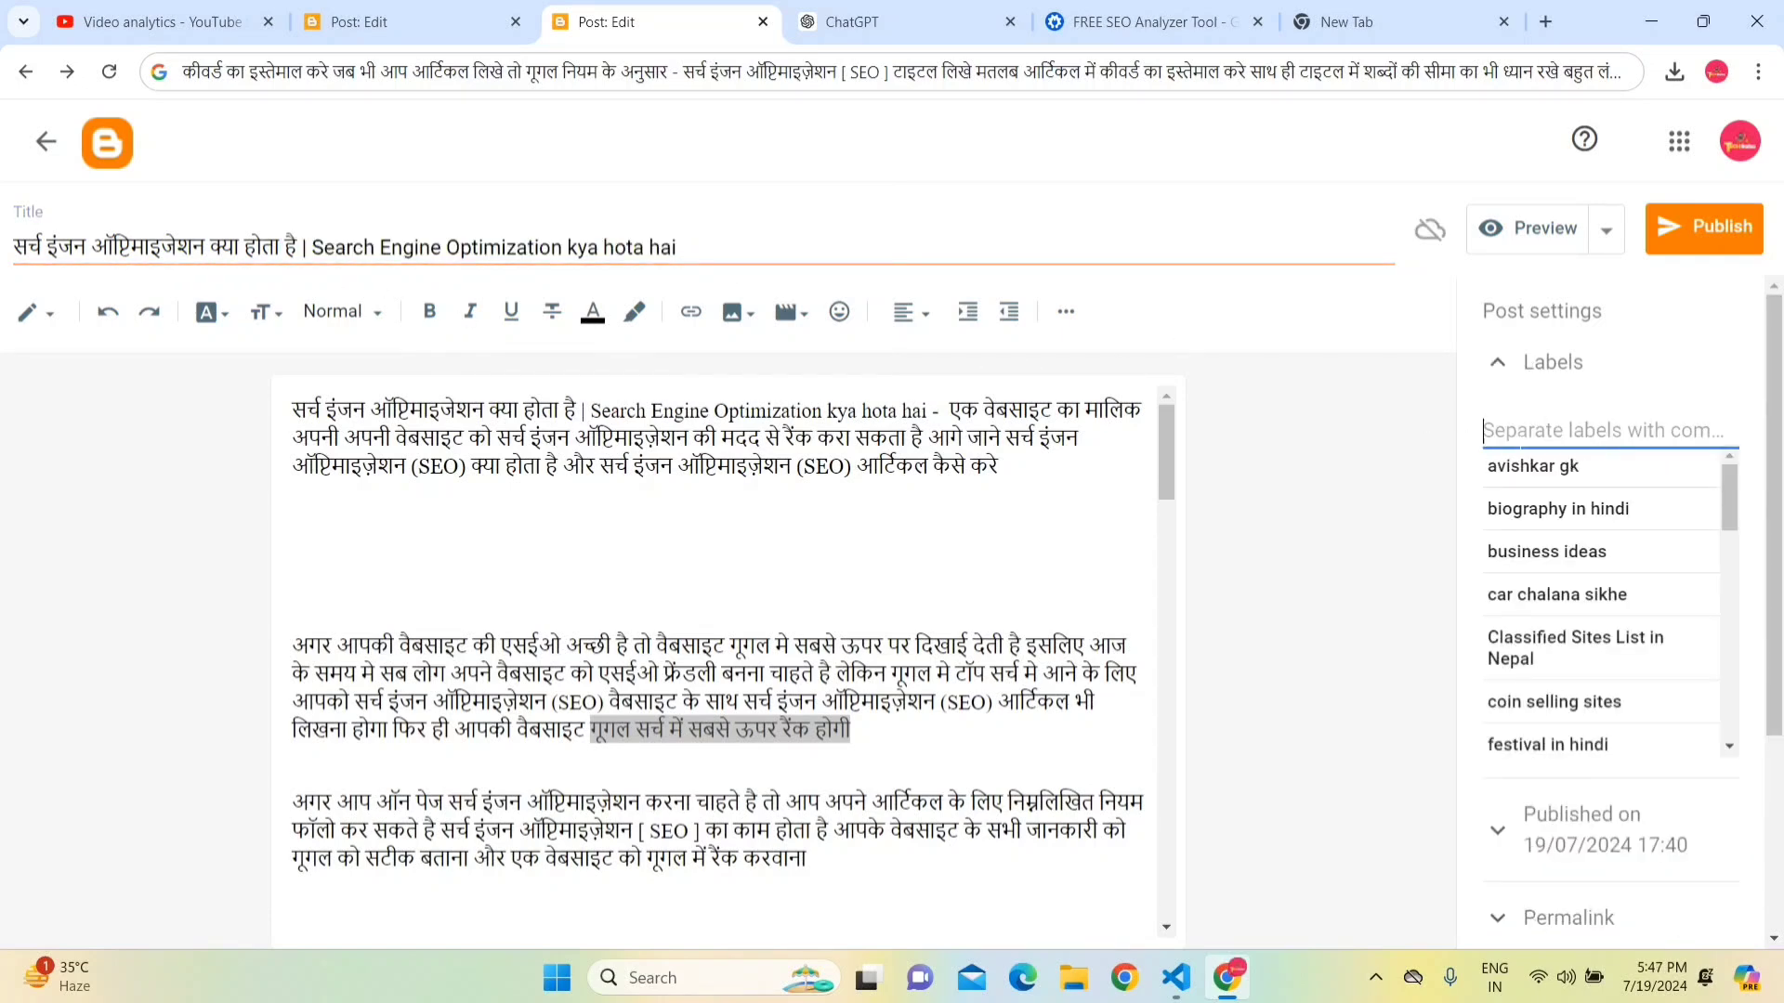
pyautogui.write('SEO')
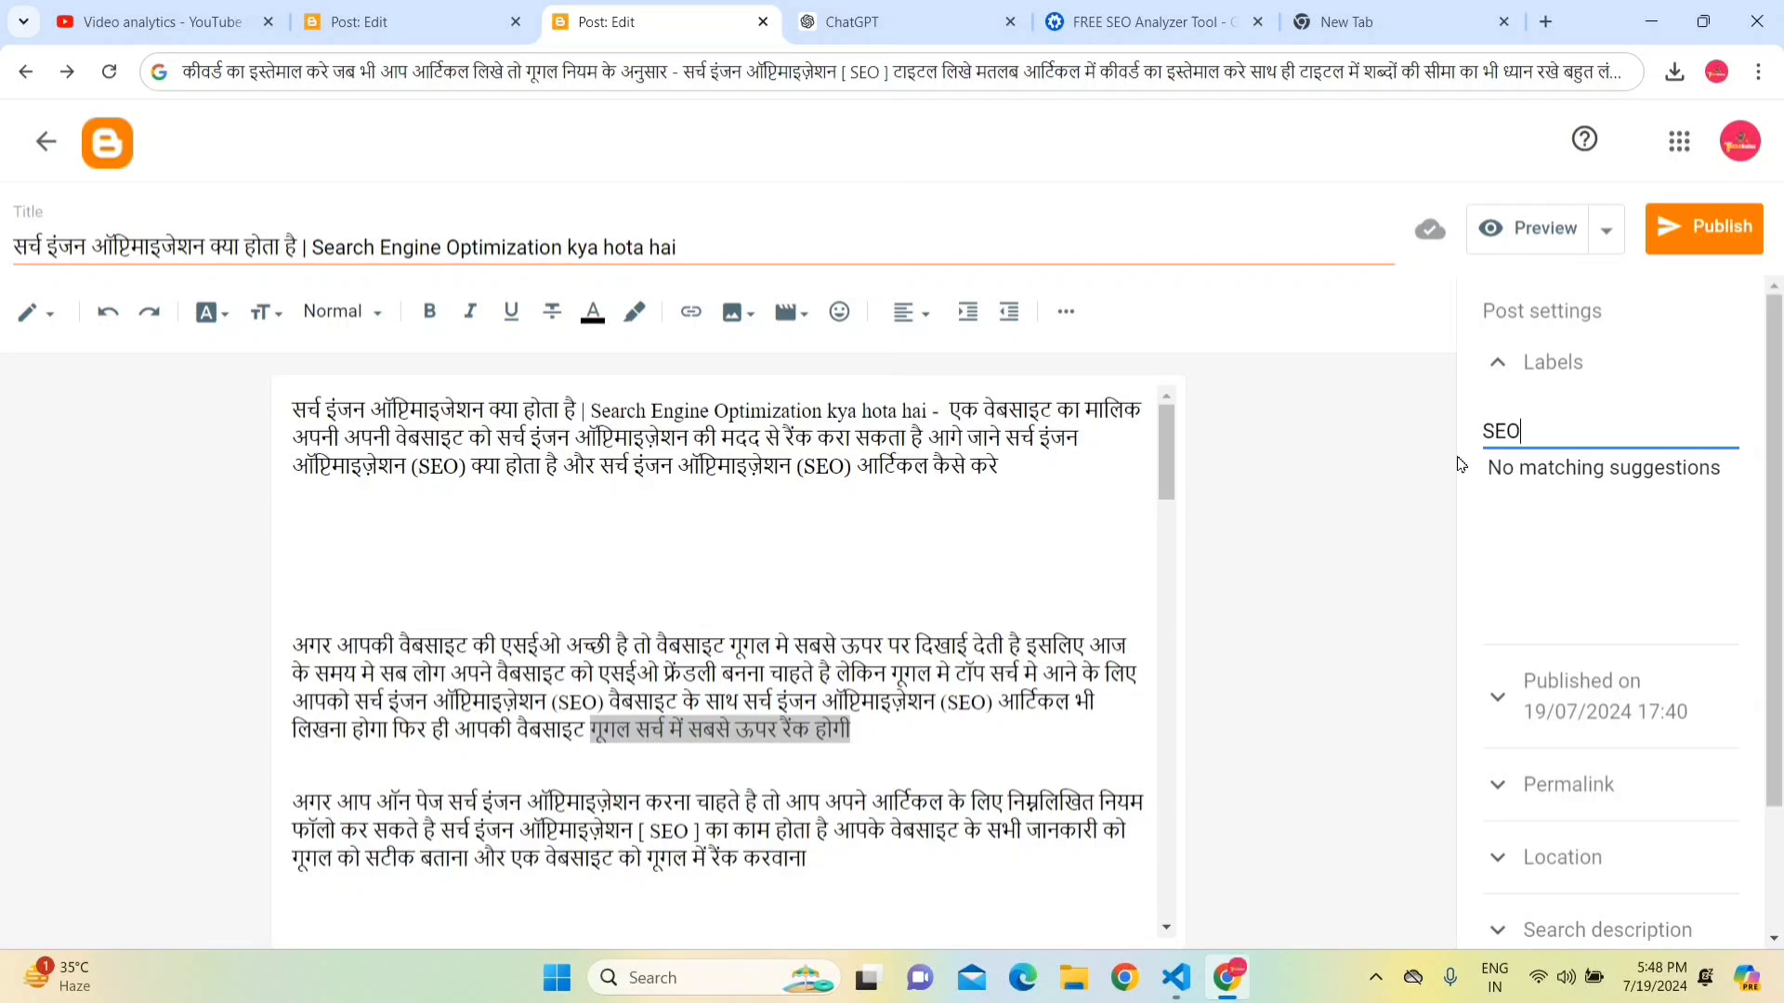
# - Try the suggested label "biography in hindi" in place of SEO, and restore SEO as the label
pyautogui.press('BackSpace')
pyautogui.press('BackSpace')
pyautogui.press('BackSpace')
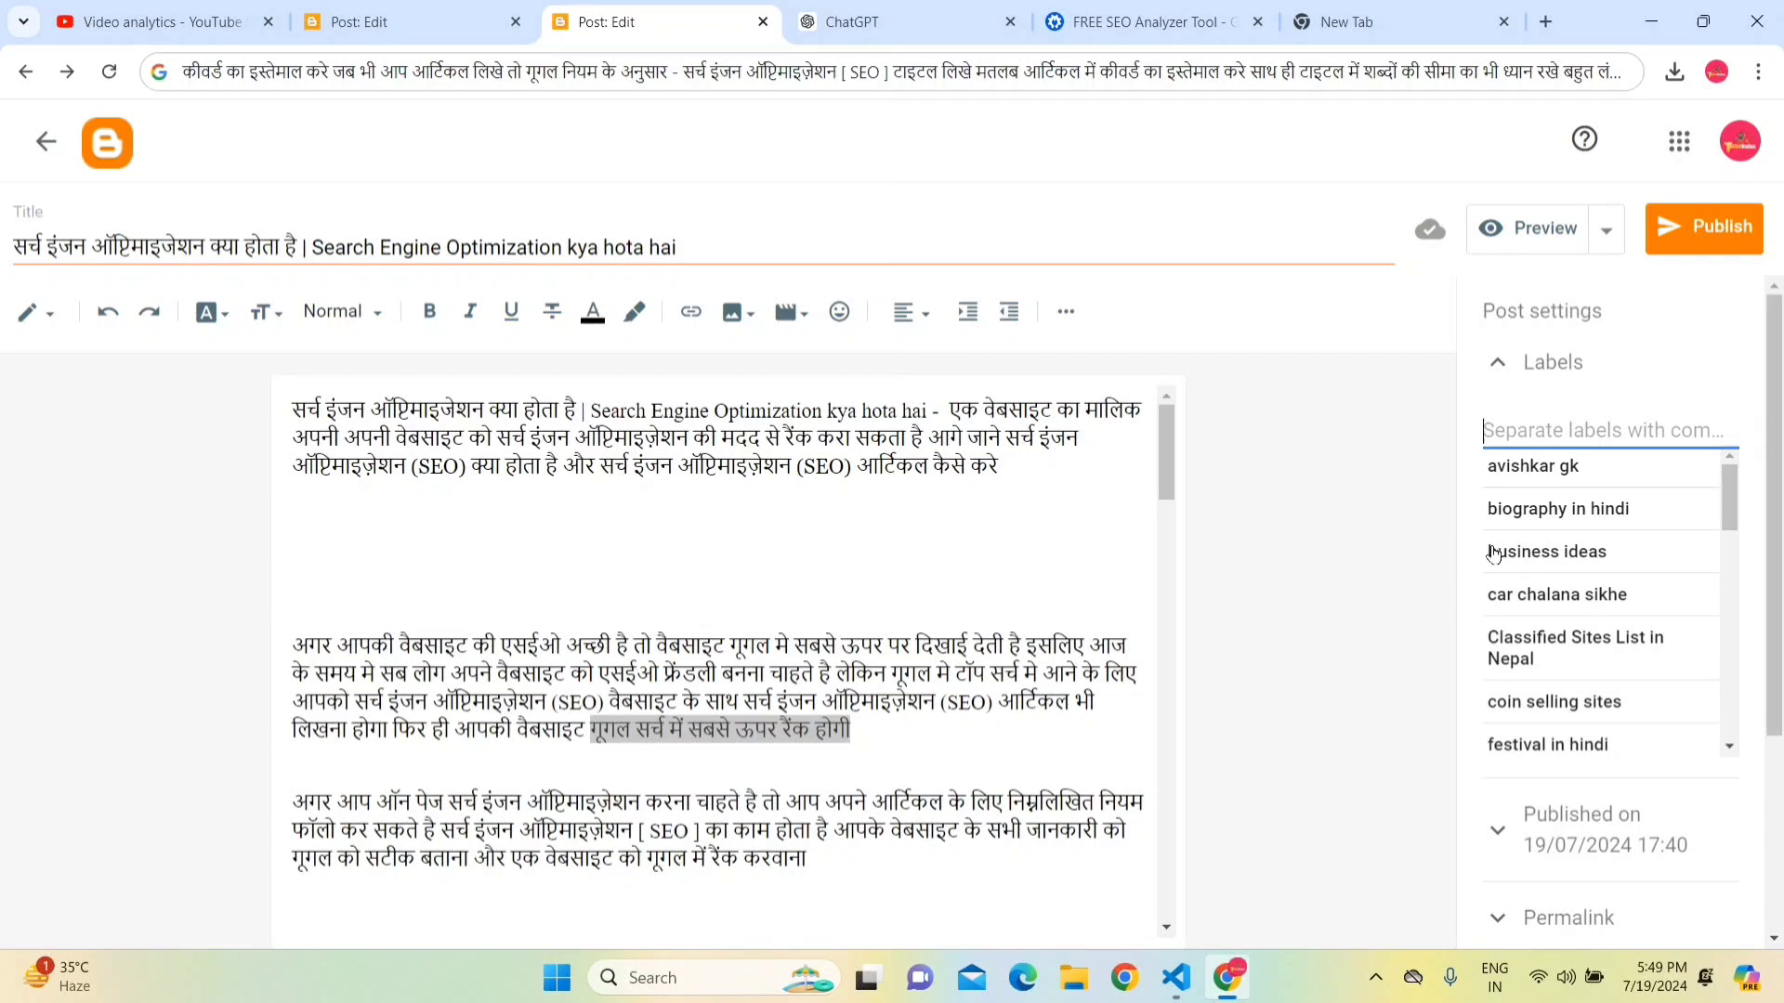
pyautogui.click(1555, 524)
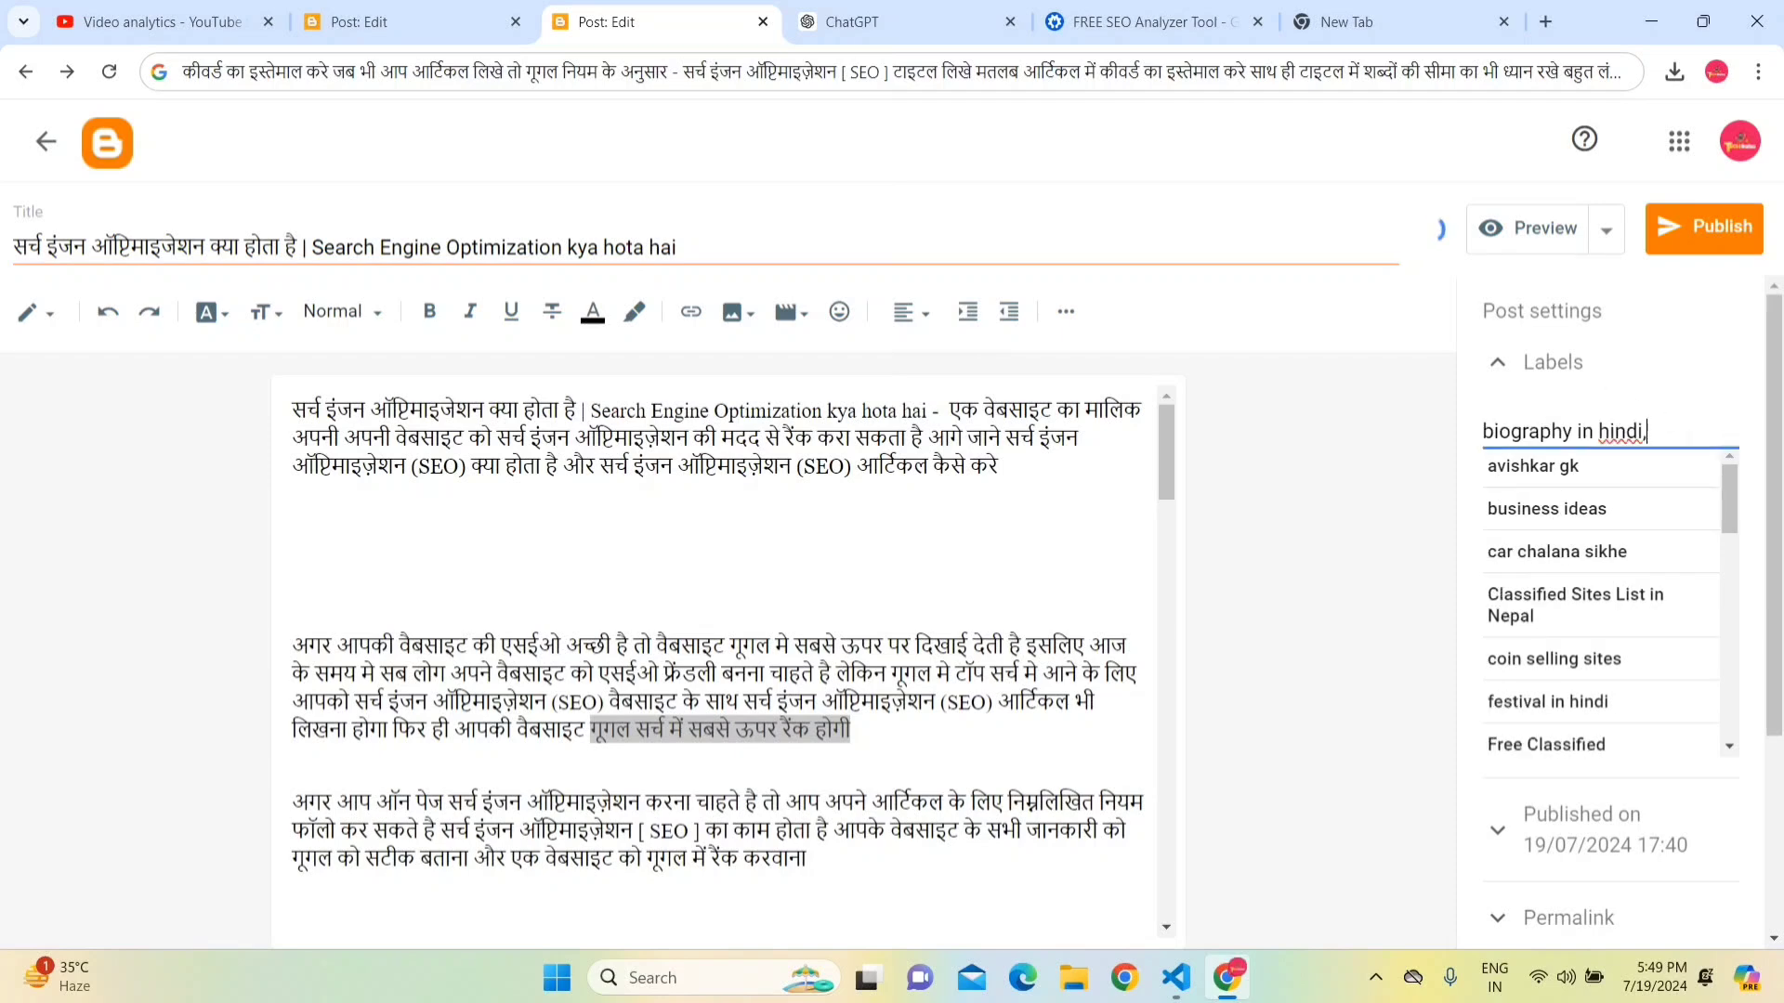
pyautogui.hotkey('ctrl', 'a')
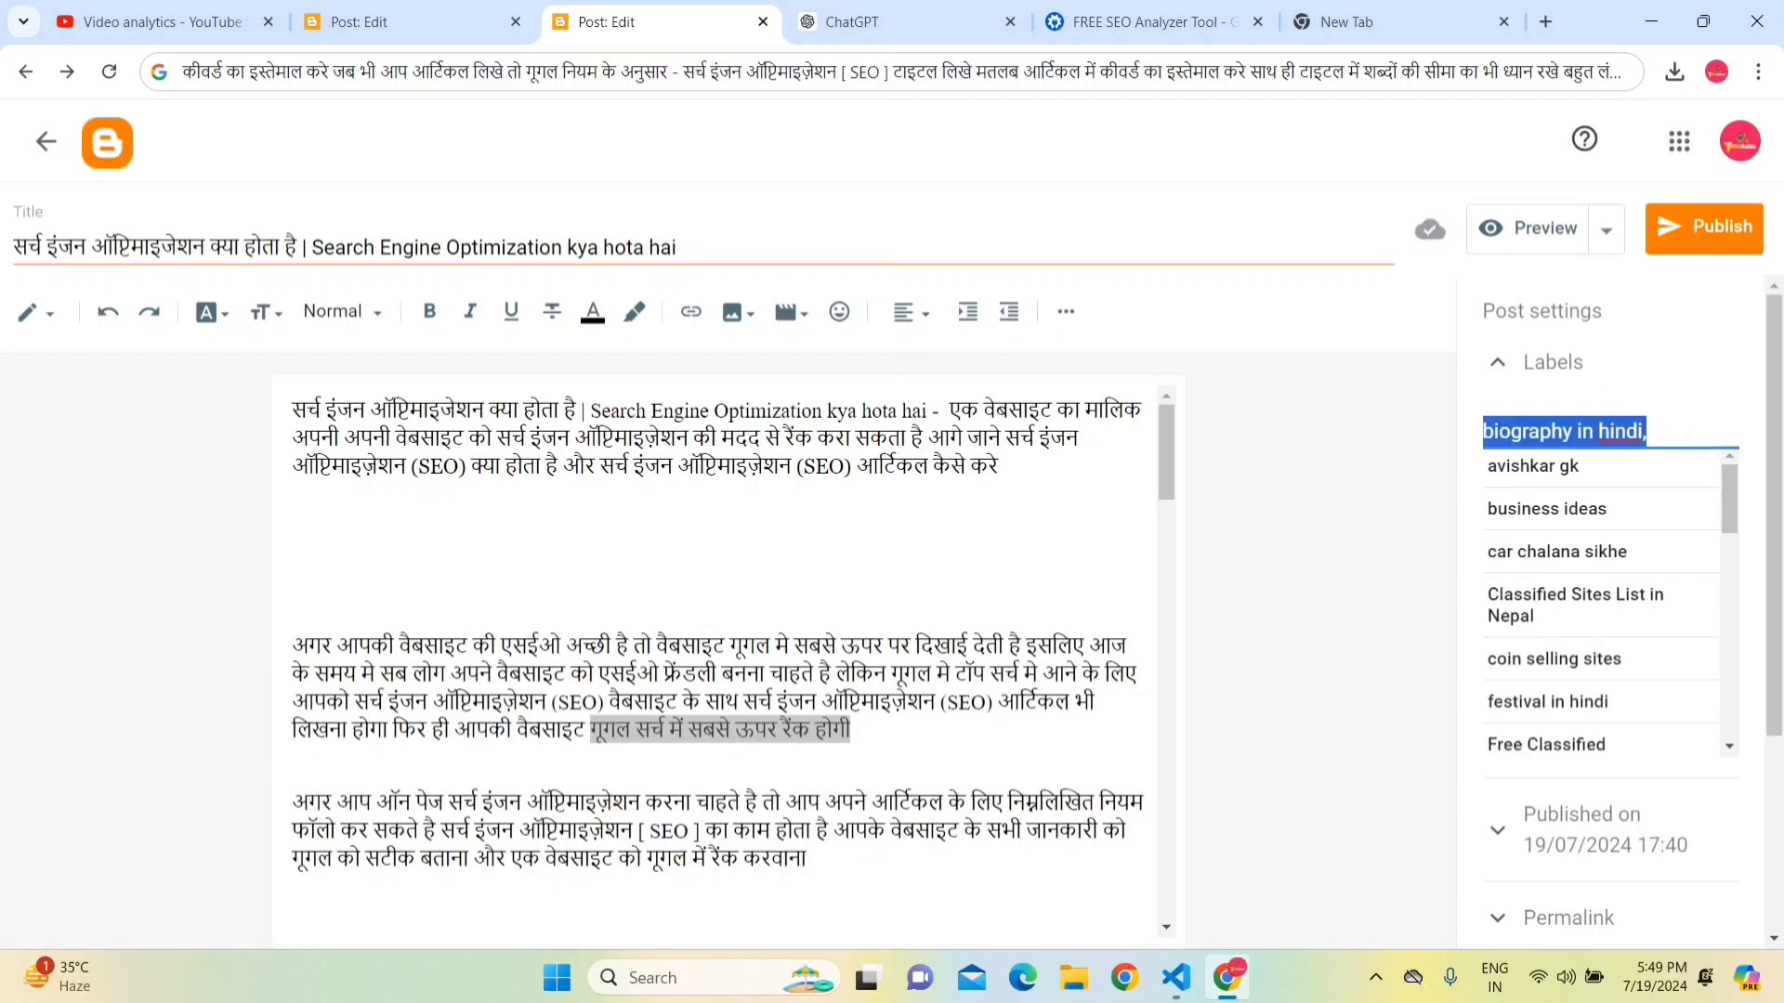
pyautogui.press('BackSpace')
pyautogui.write('SEO')
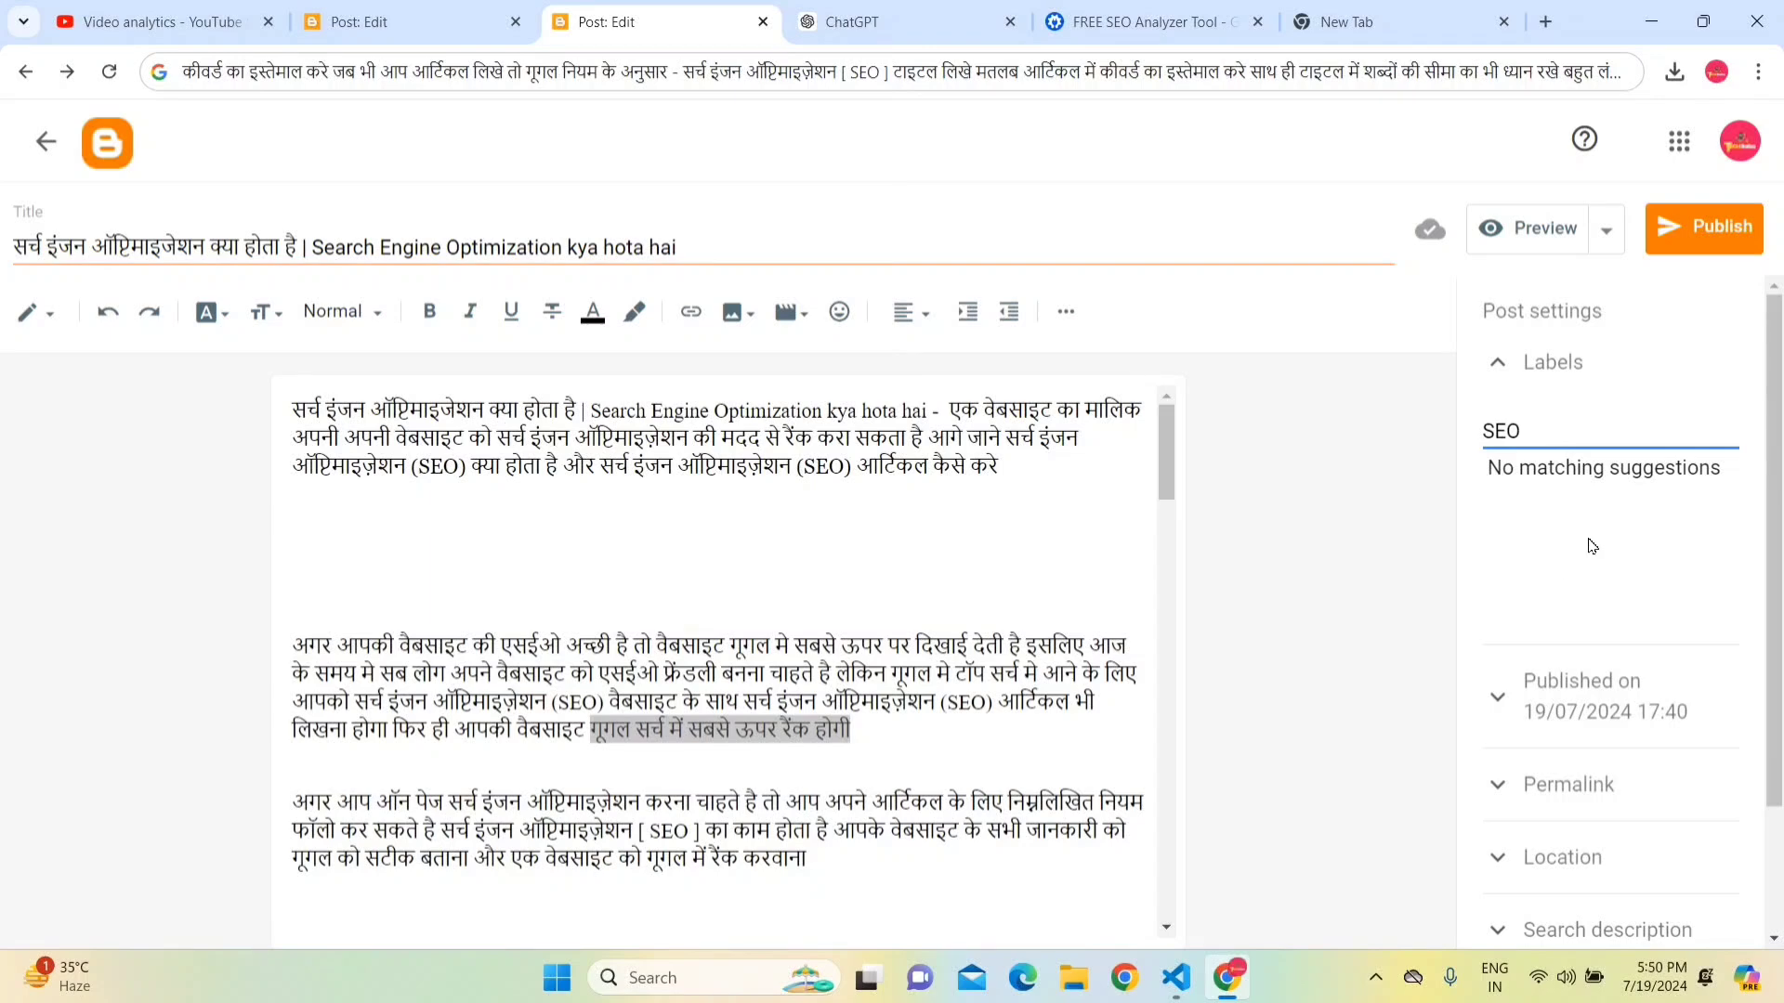
# - Publish the post to the blog and confirm the publication
pyautogui.moveTo(1168, 438)
pyautogui.mouseDown()
pyautogui.moveTo(1163, 481)
pyautogui.moveTo(1165, 421)
pyautogui.mouseUp()
pyautogui.click(1725, 236)
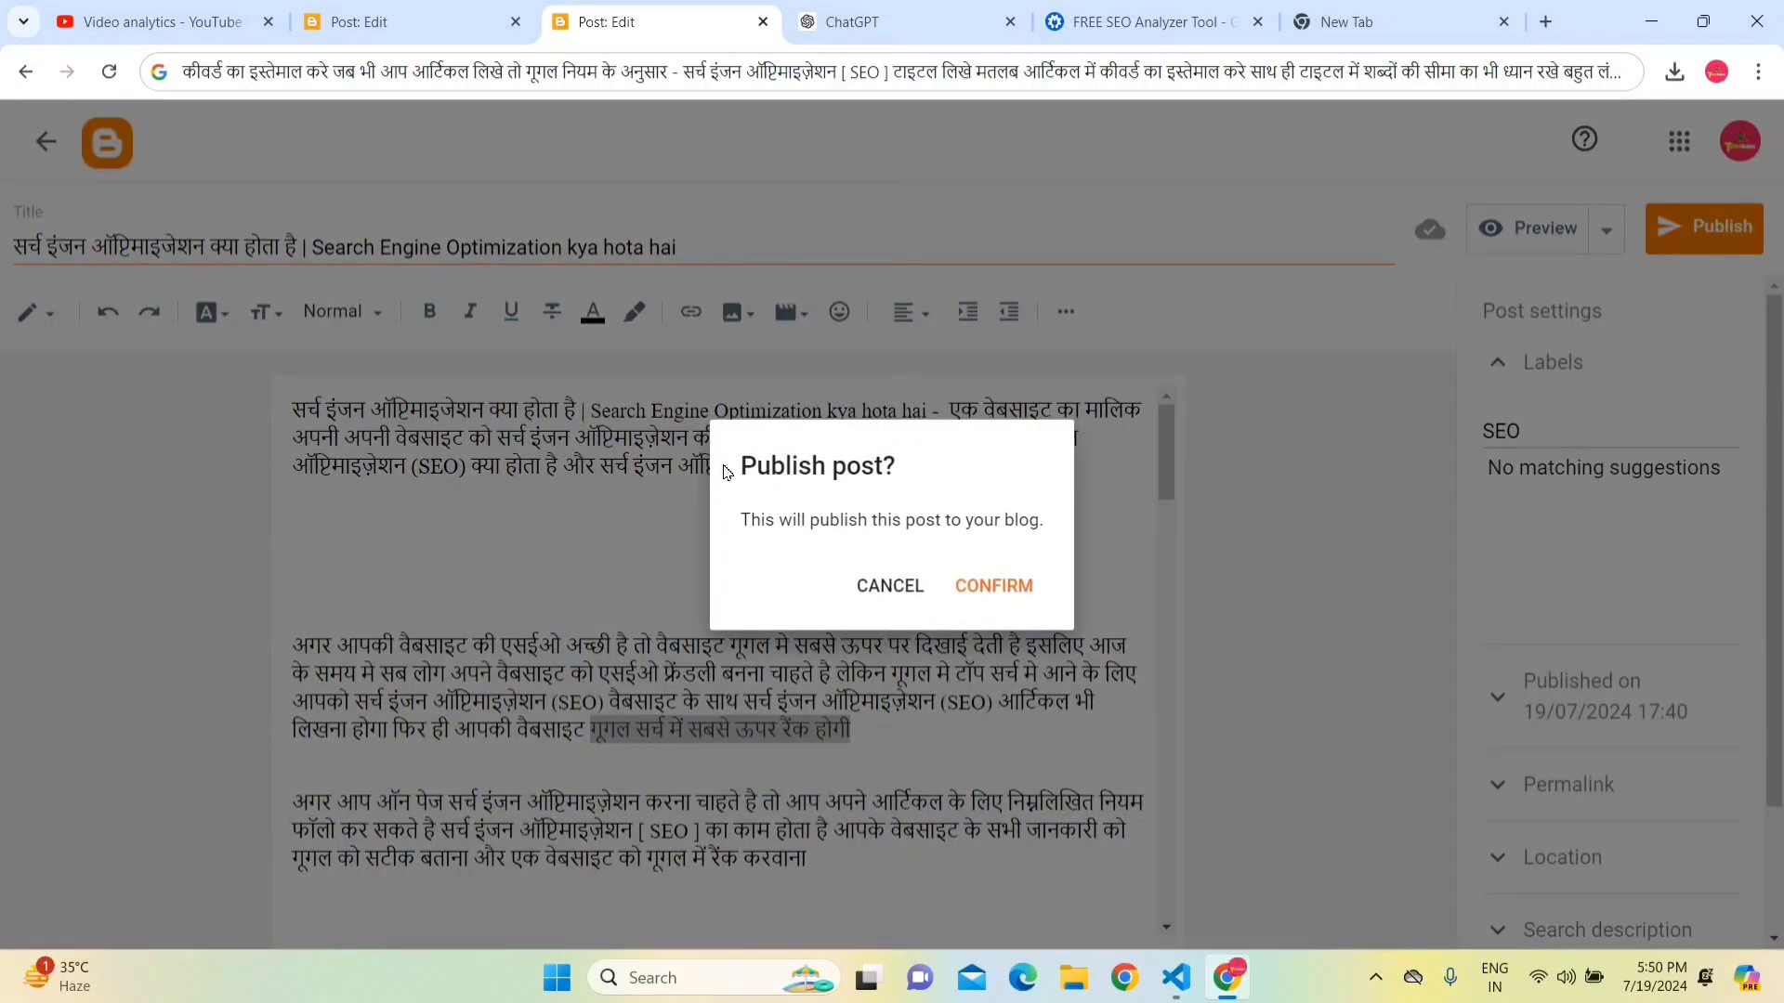
pyautogui.moveTo(727, 473); pyautogui.dragTo(911, 469)
pyautogui.click(977, 585)
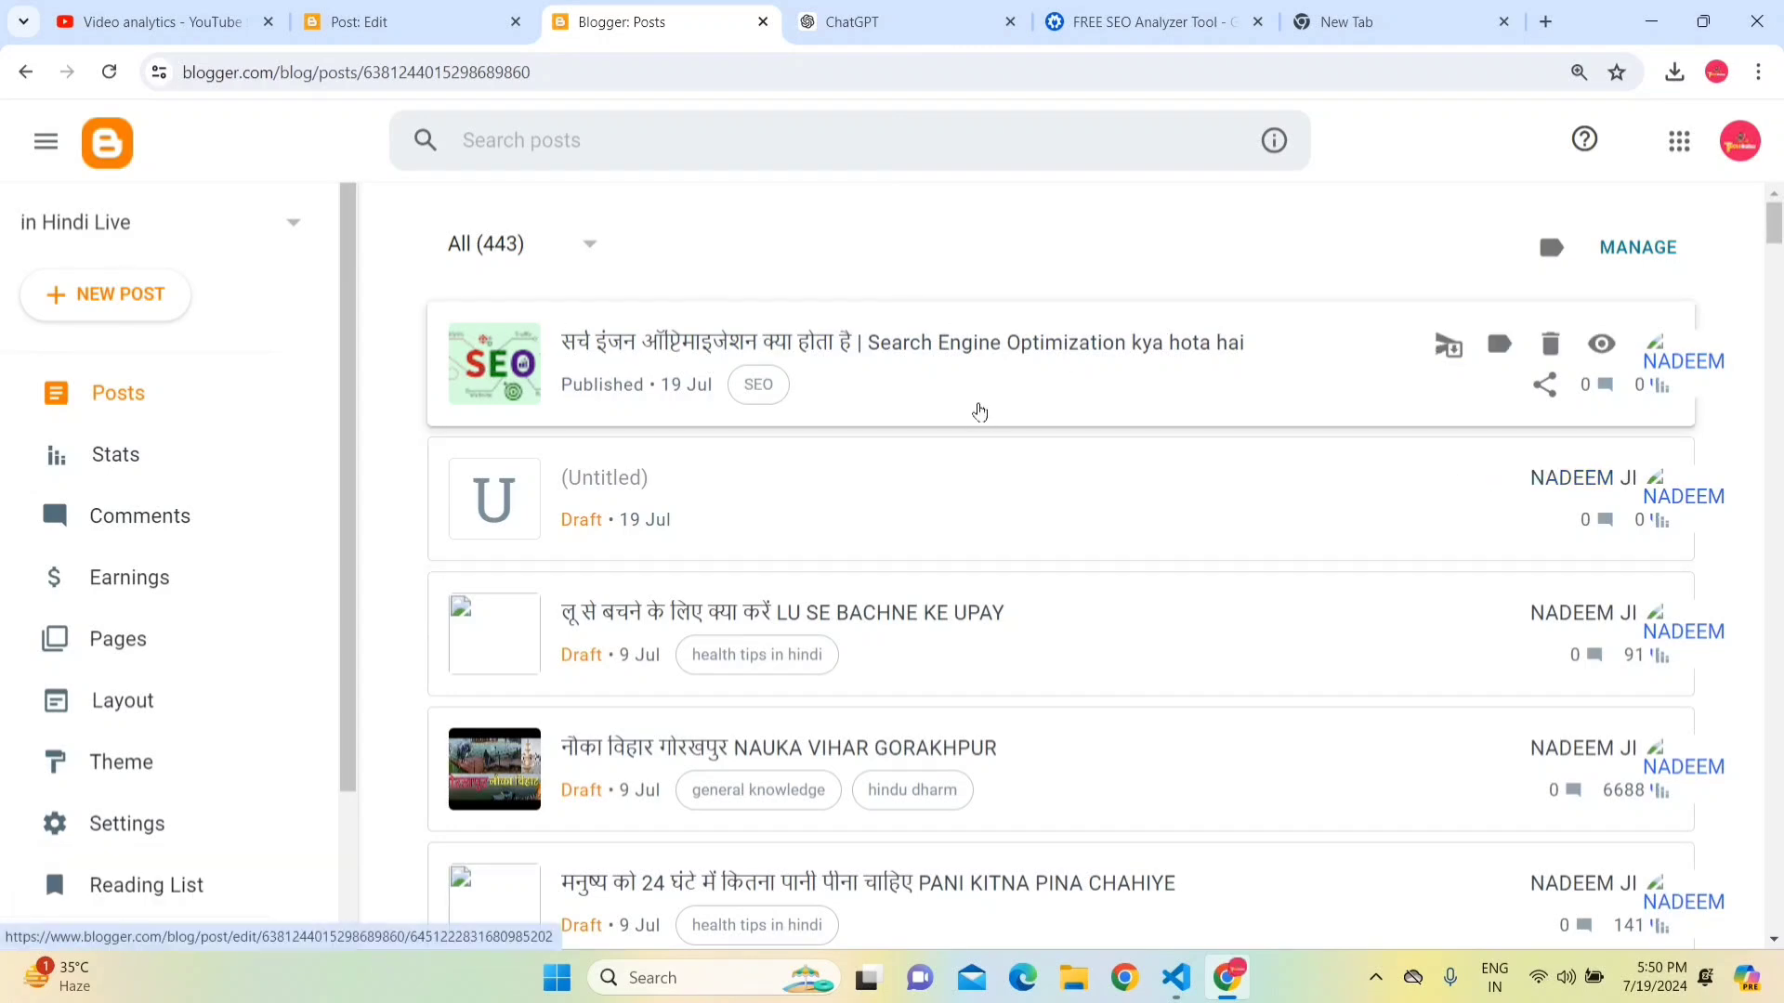
# - View the published post on the live blog and examine its title, description, image and body sections
pyautogui.click(1604, 346)
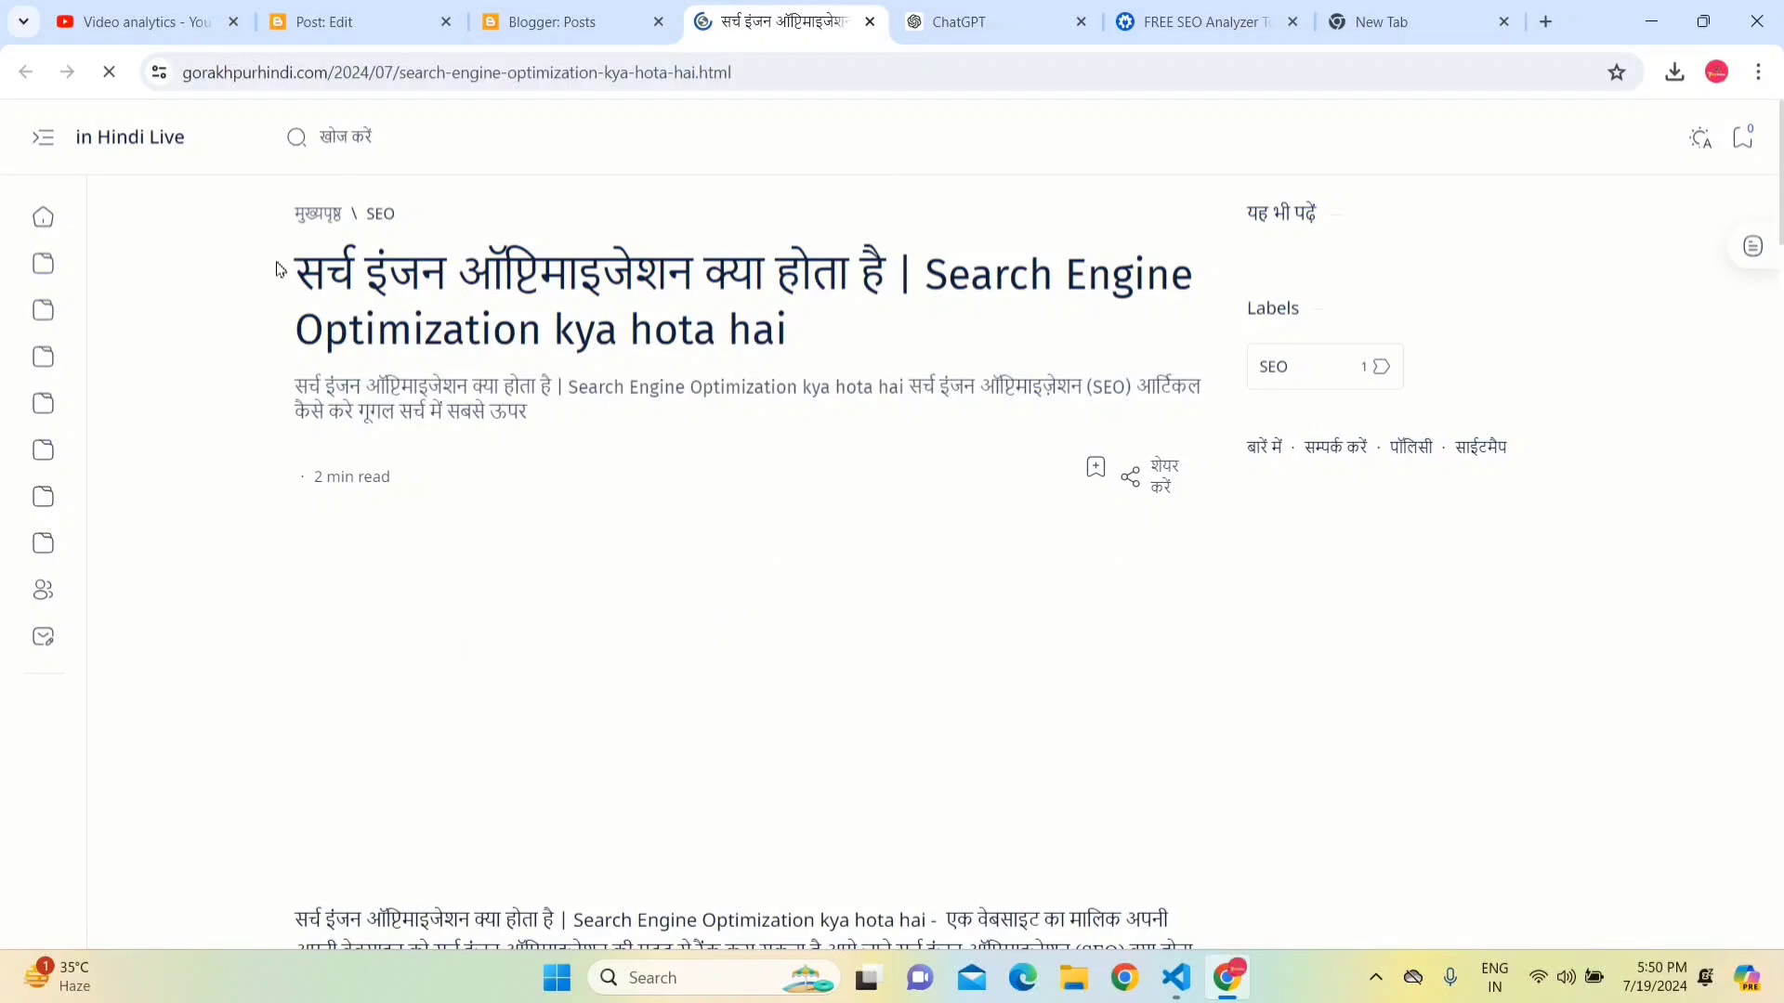
pyautogui.moveTo(276, 270); pyautogui.dragTo(897, 274)
pyautogui.click(827, 313)
pyautogui.moveTo(787, 331); pyautogui.dragTo(370, 274)
pyautogui.click(1219, 331)
pyautogui.scroll(-6, 749, 622)
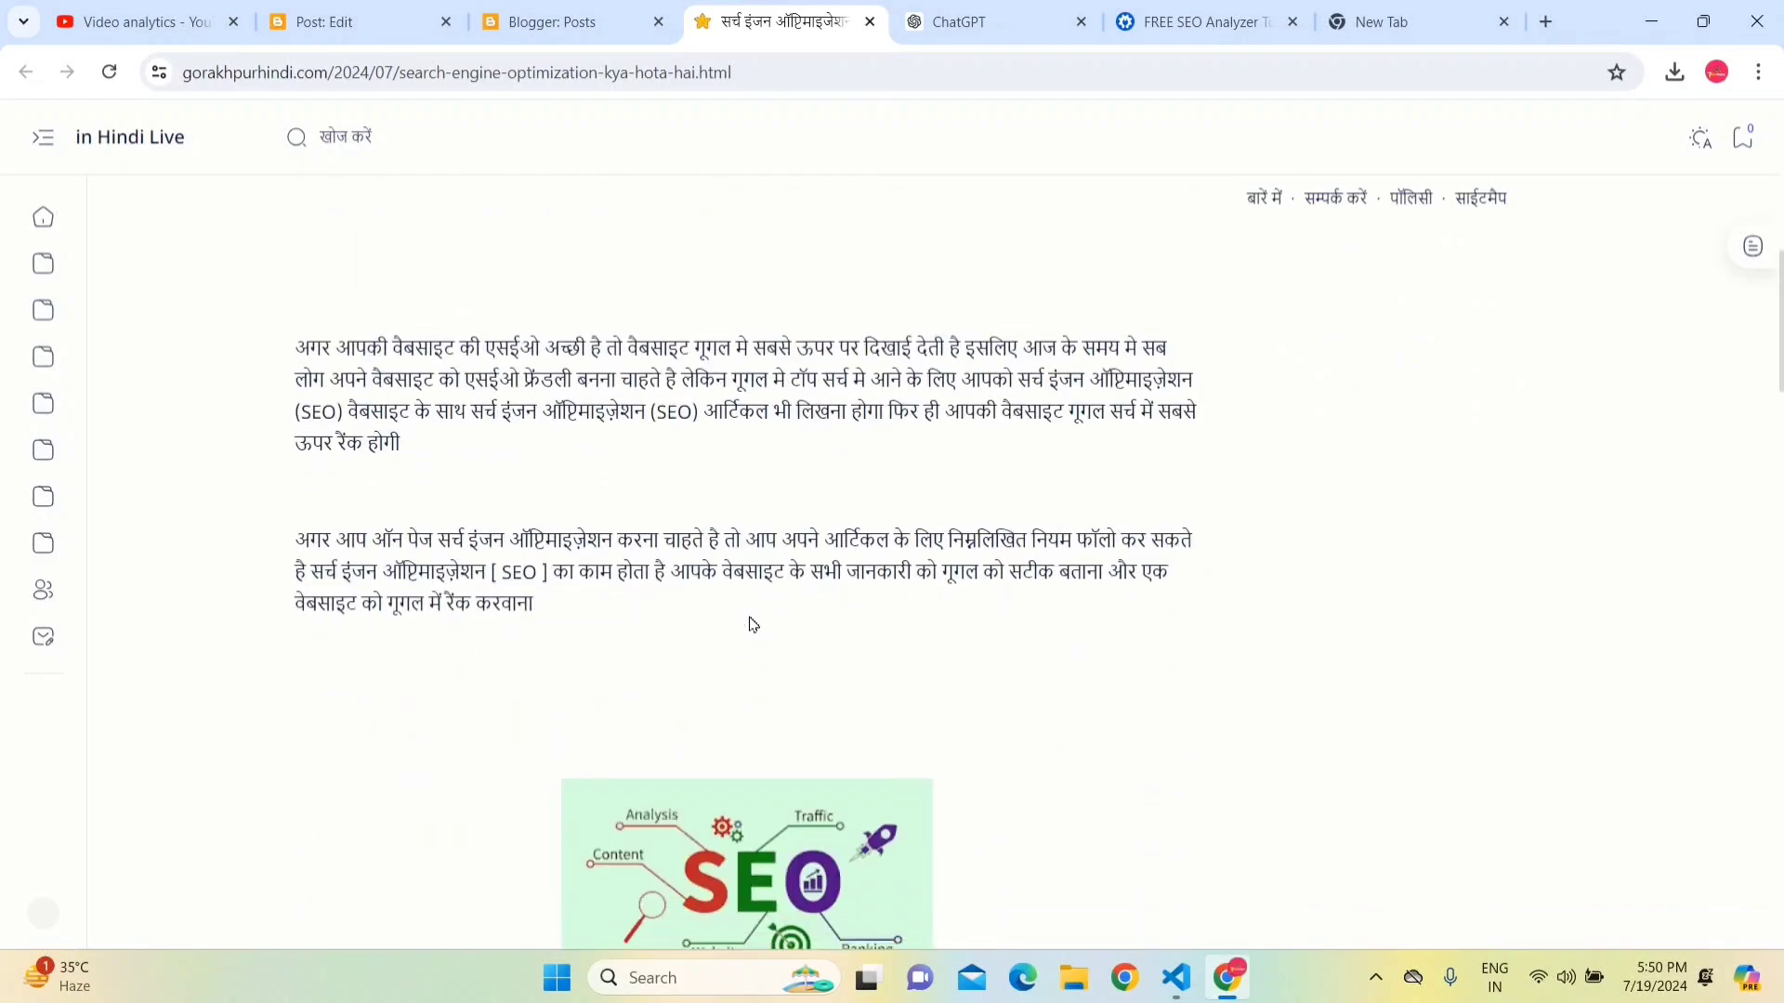
pyautogui.scroll(-10, 752, 623)
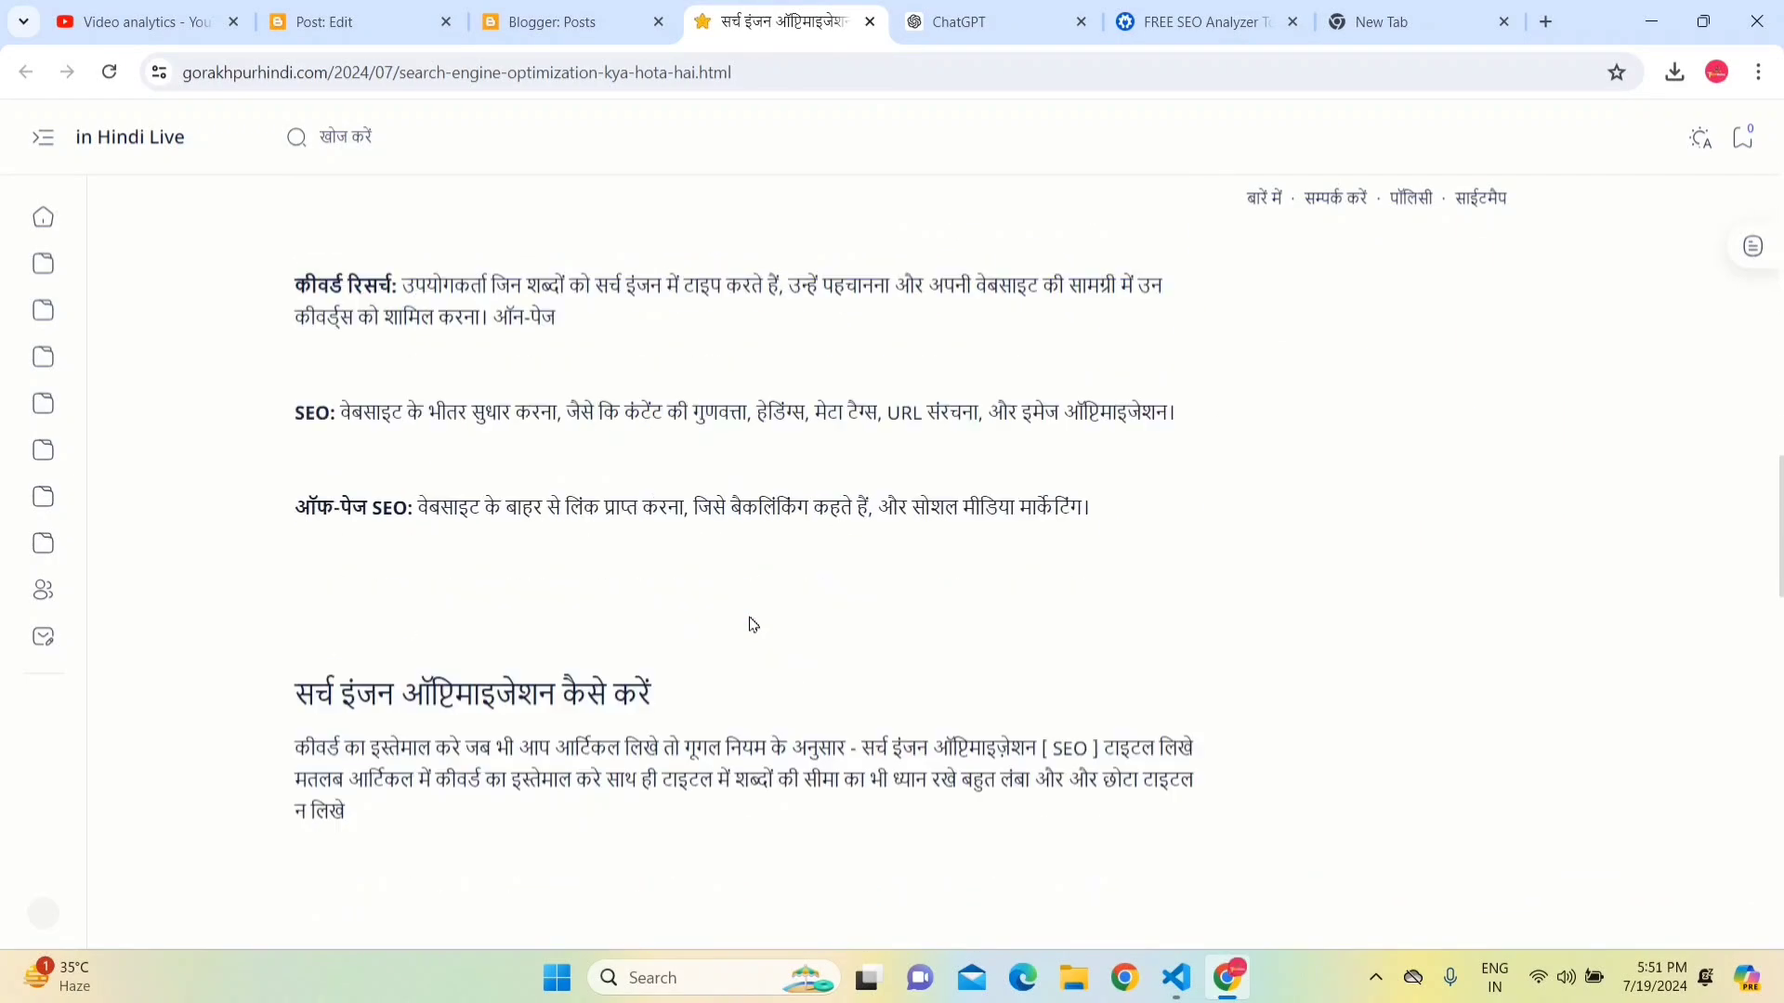
pyautogui.scroll(-3, 753, 624)
pyautogui.scroll(5, 752, 625)
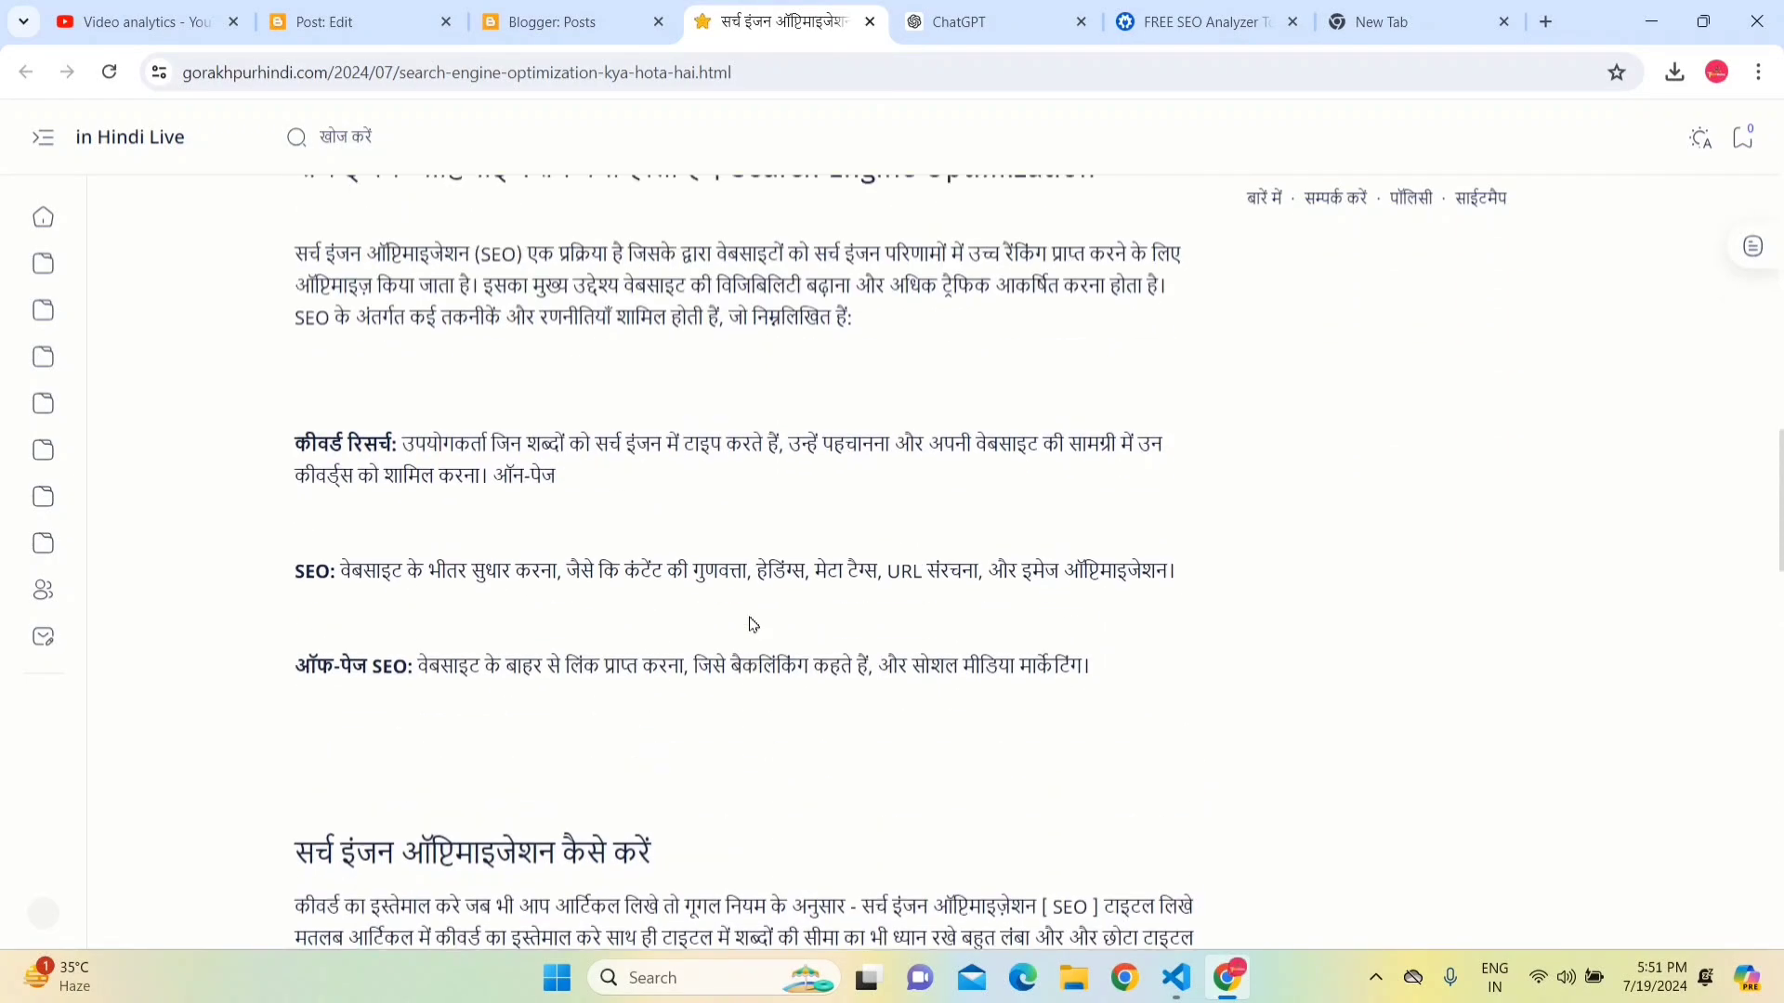
pyautogui.scroll(8, 753, 625)
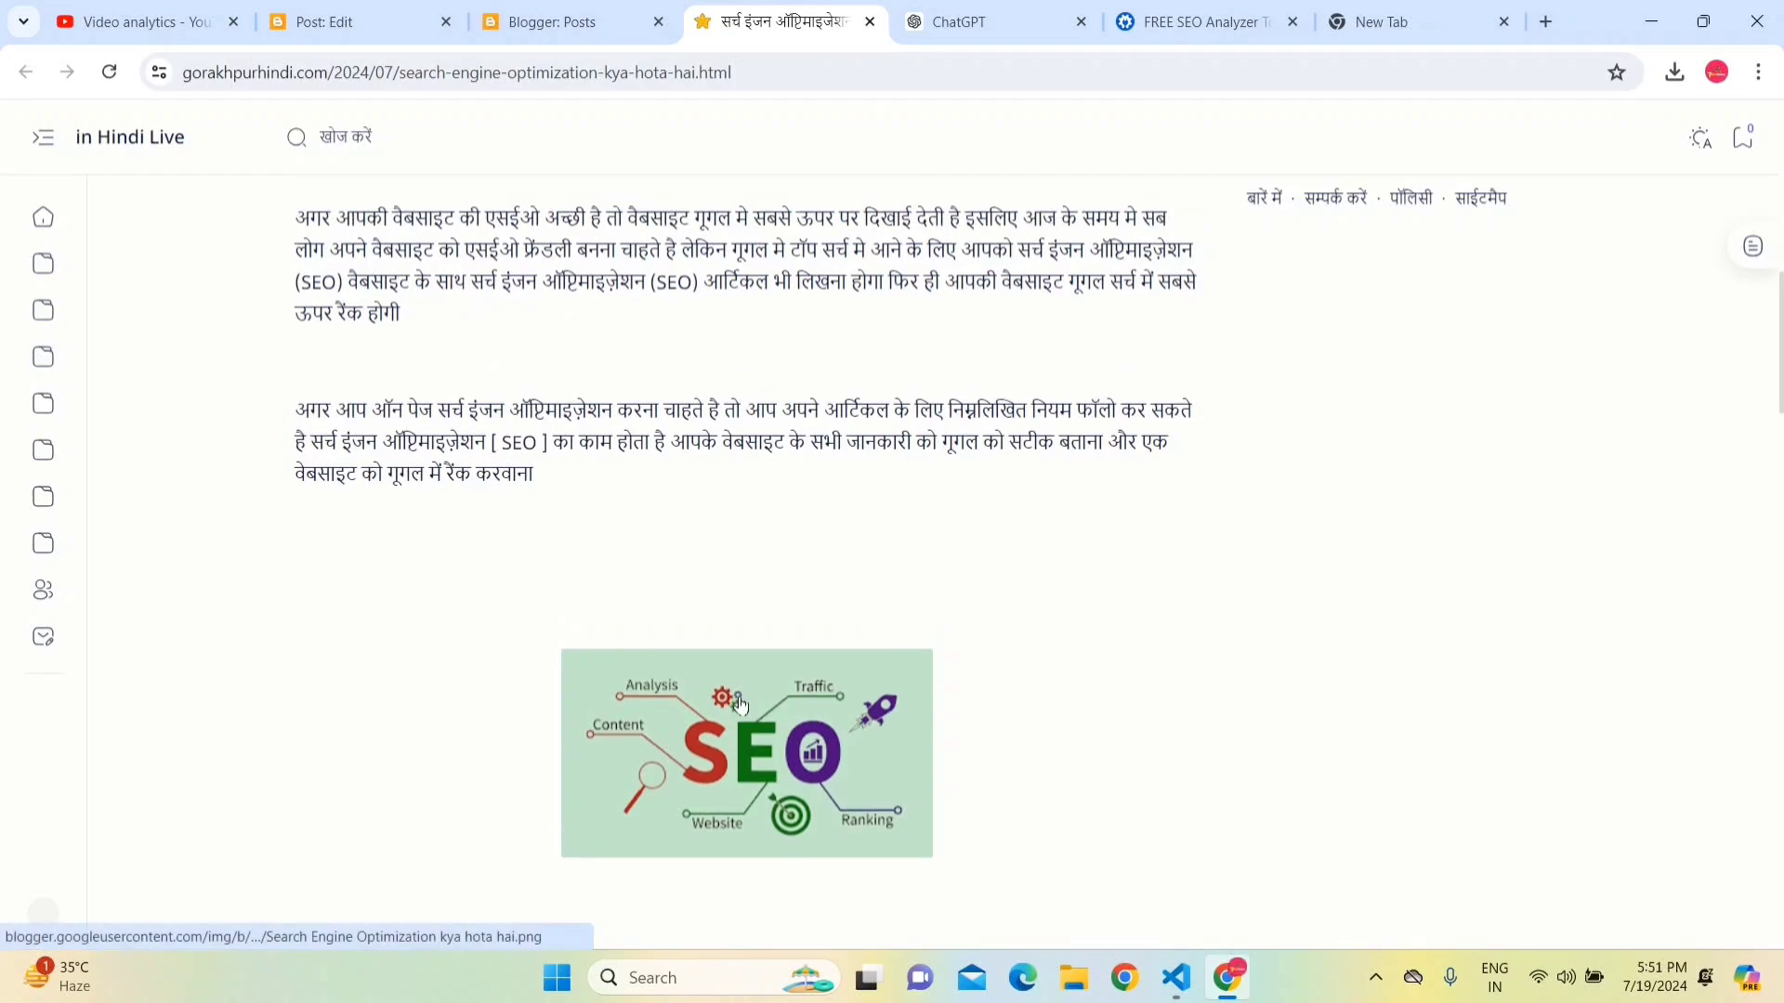
pyautogui.scroll(10, 741, 704)
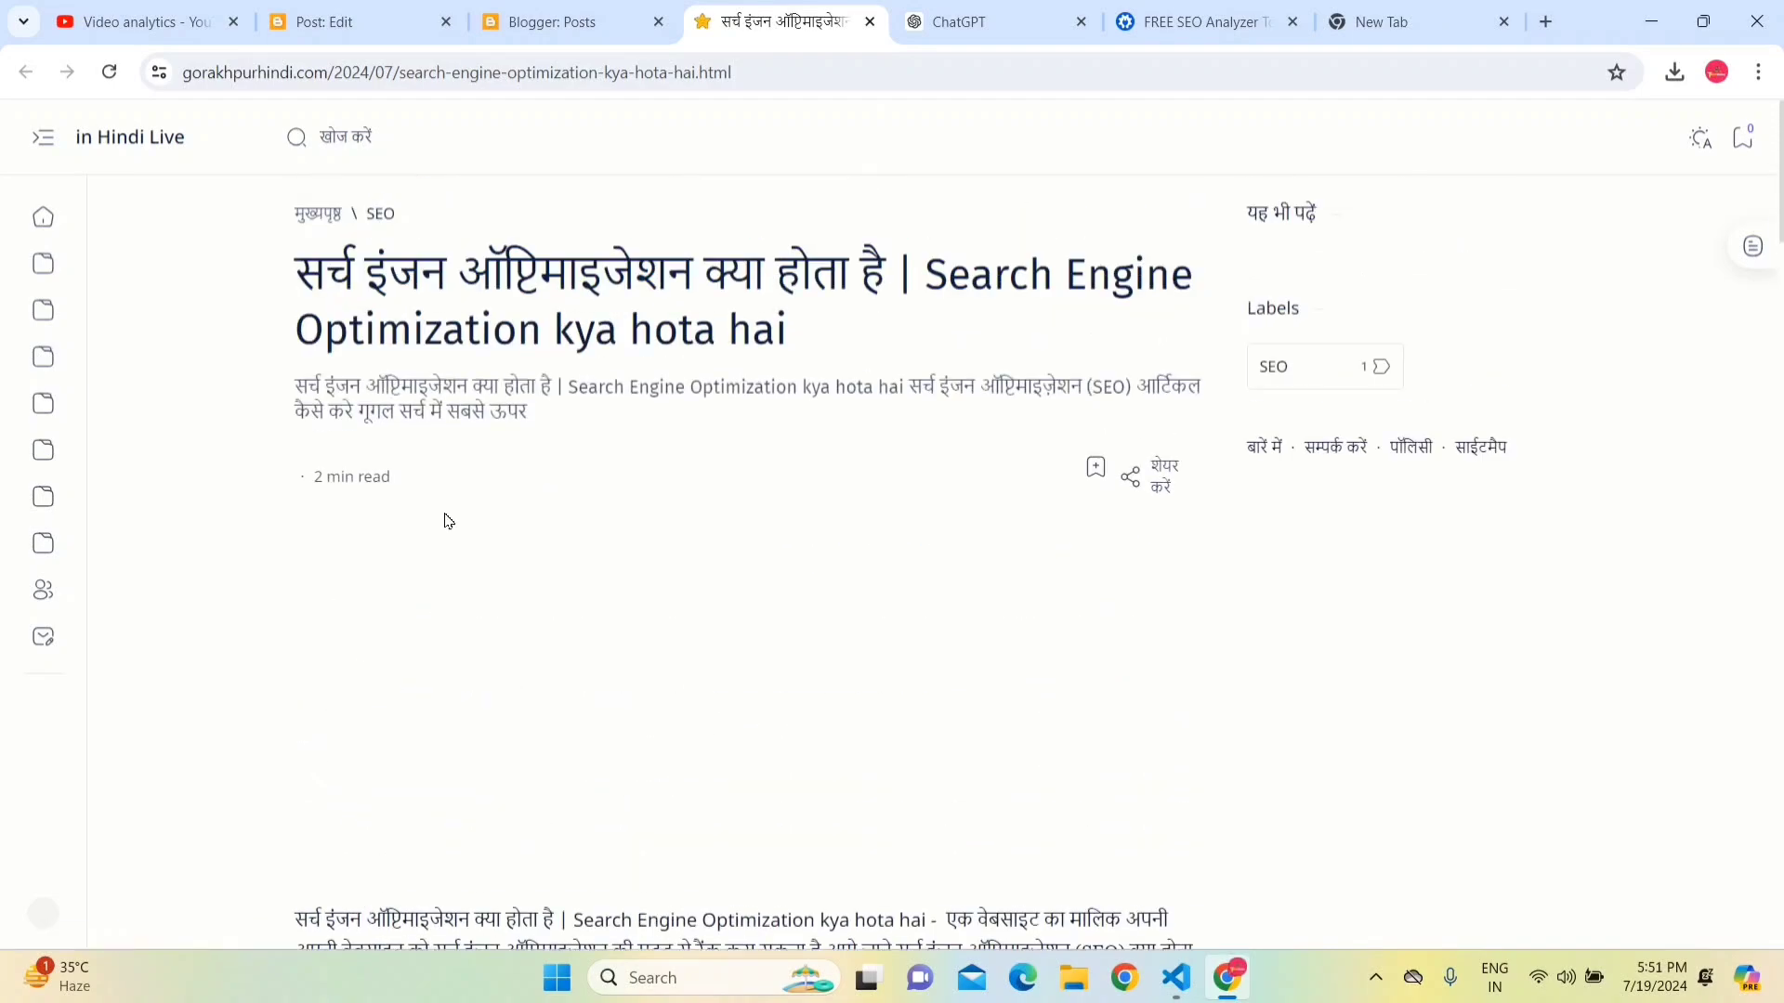
# - Check the live post's title keyword against the section headings and the SEO explanation paragraphs
pyautogui.moveTo(285, 276); pyautogui.dragTo(700, 275)
pyautogui.click(776, 317)
pyautogui.scroll(-6, 776, 316)
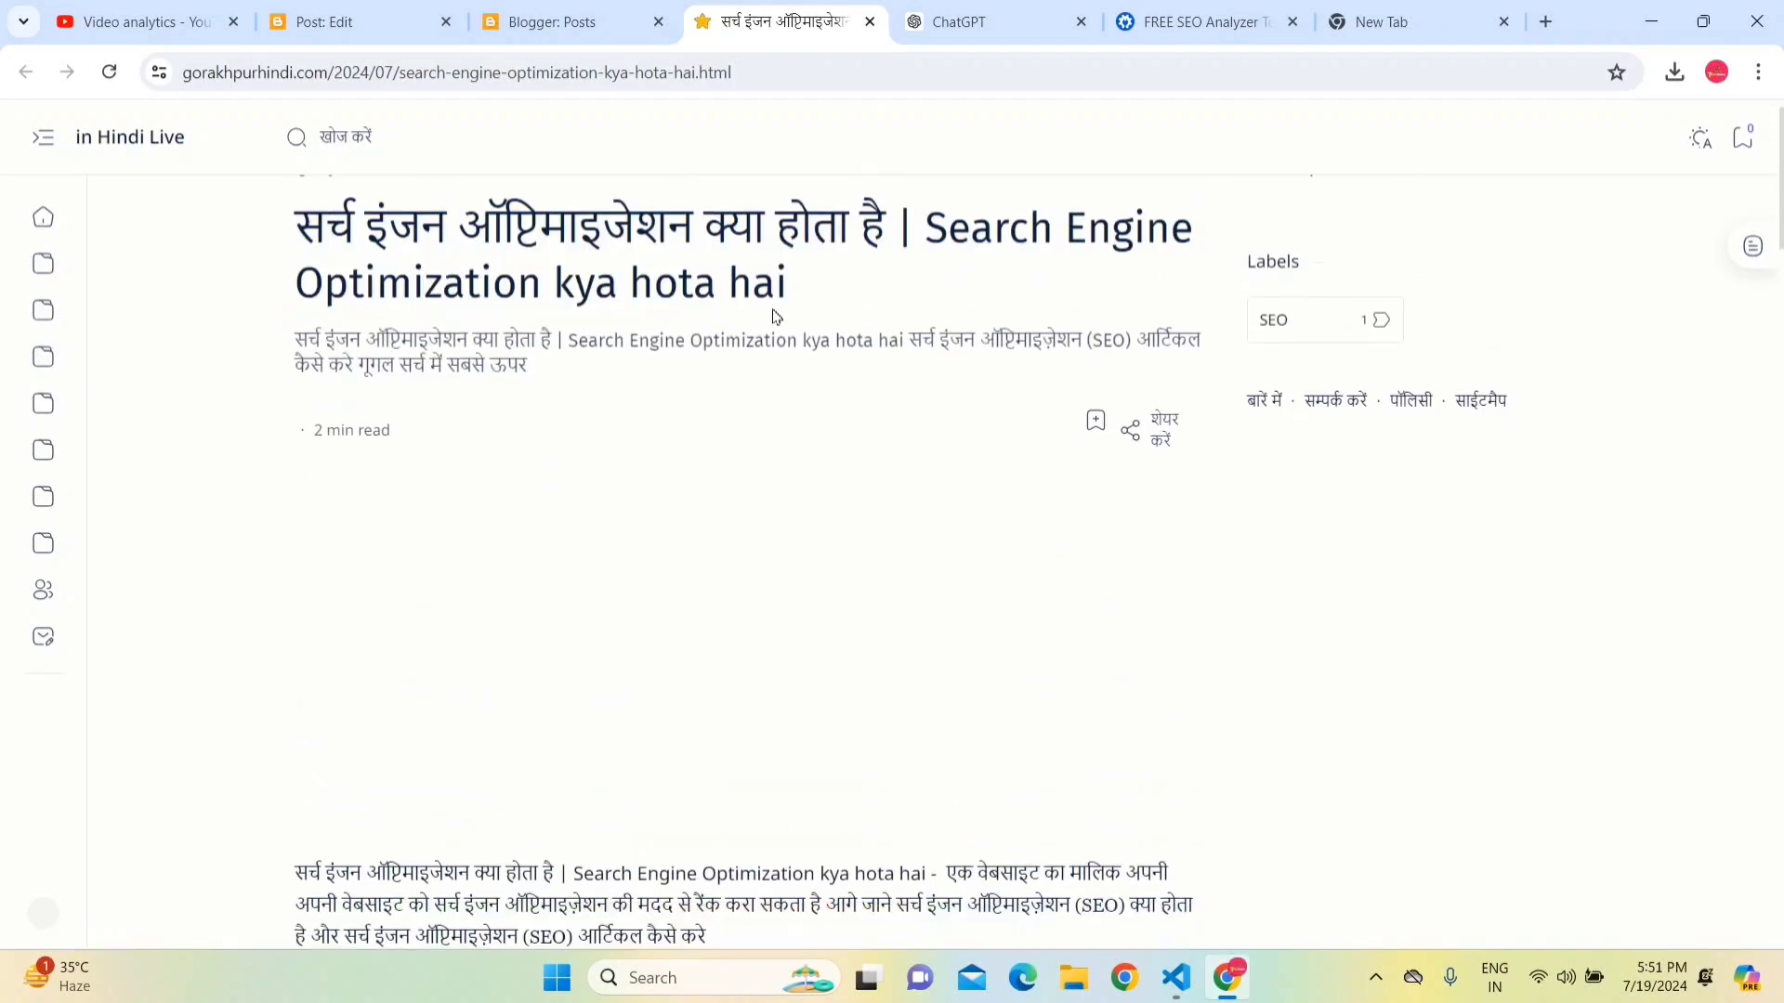
pyautogui.scroll(-12, 776, 317)
pyautogui.scroll(5, 775, 317)
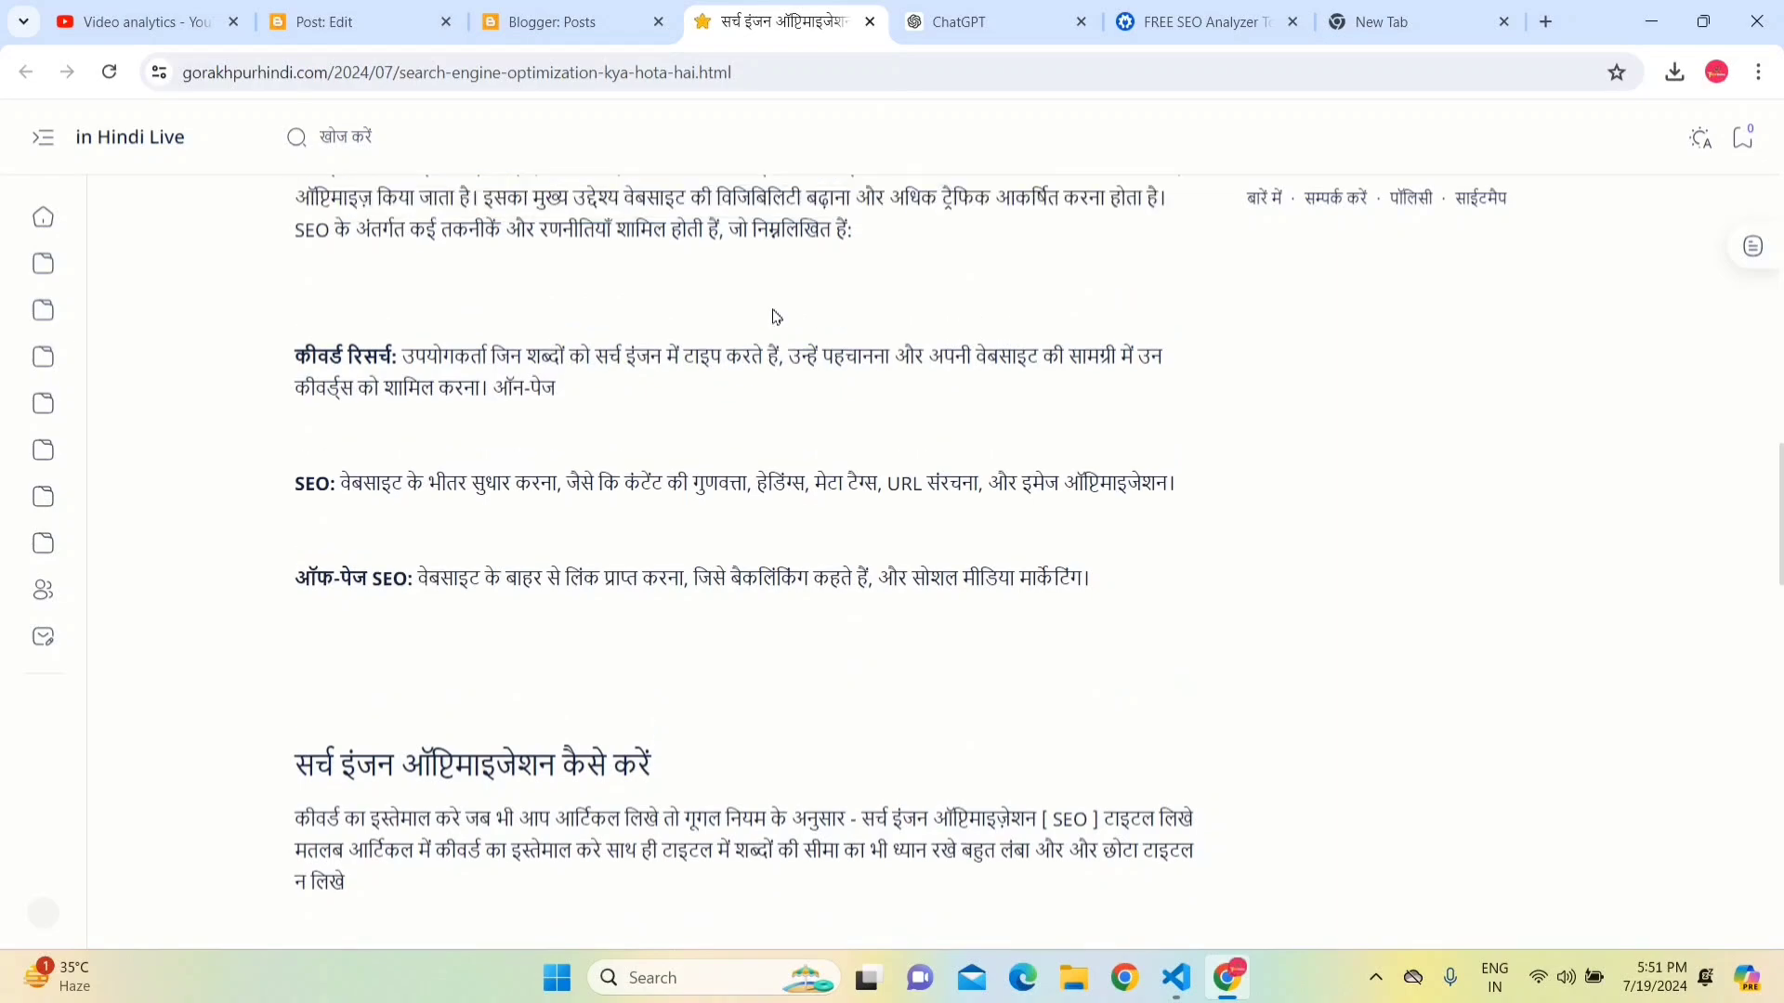
pyautogui.moveTo(268, 561); pyautogui.dragTo(621, 548)
pyautogui.click(622, 548)
pyautogui.scroll(-3, 624, 548)
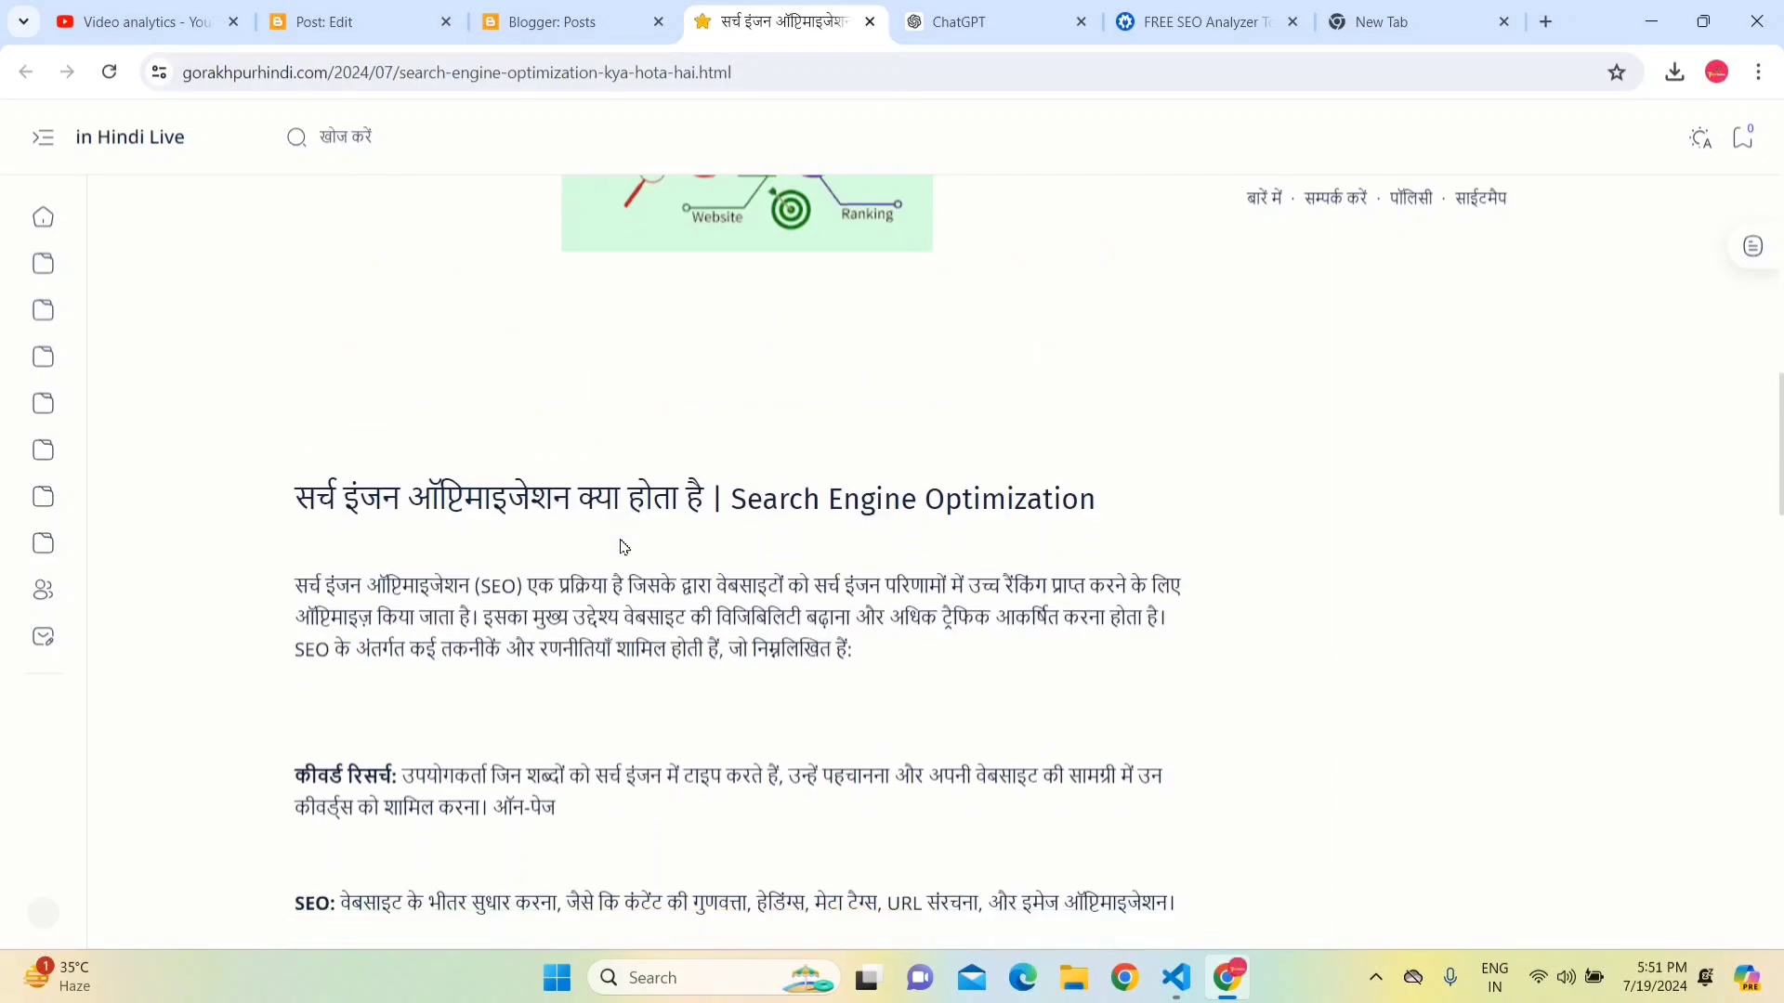
pyautogui.scroll(-2, 624, 548)
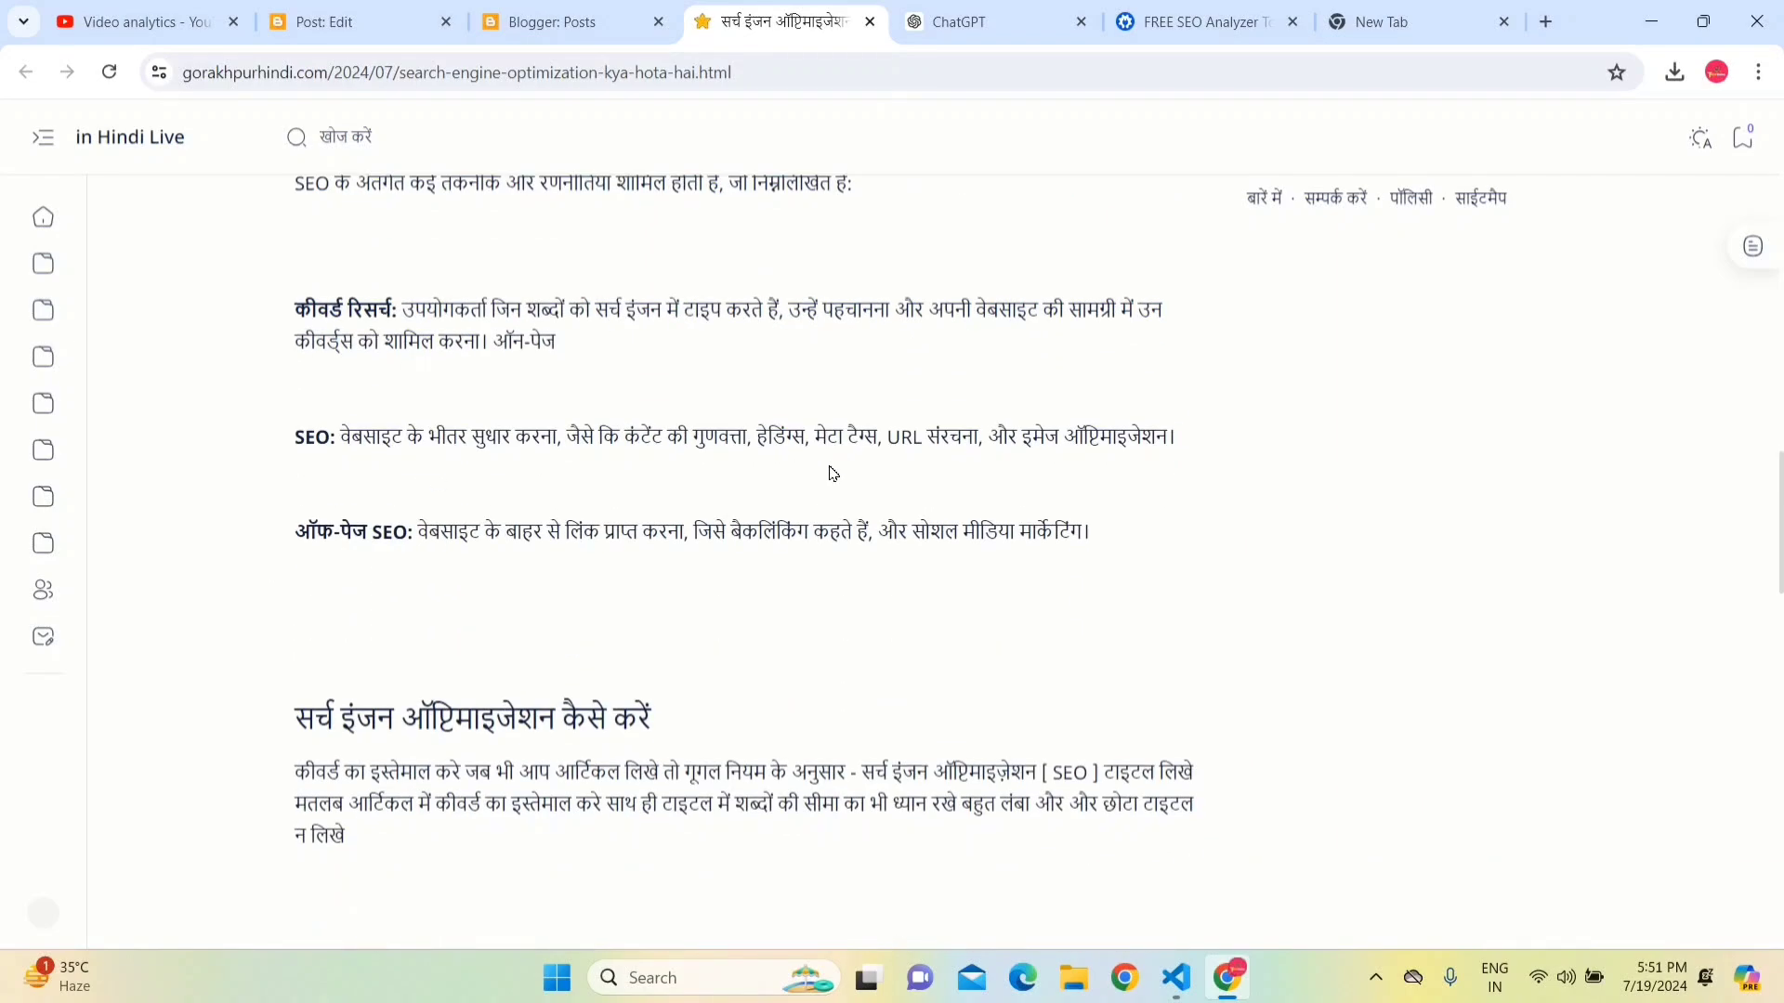
# - Review the end of the live post, including the XYZ heading and the READ MORE link, and return to the title
pyautogui.scroll(-10, 833, 474)
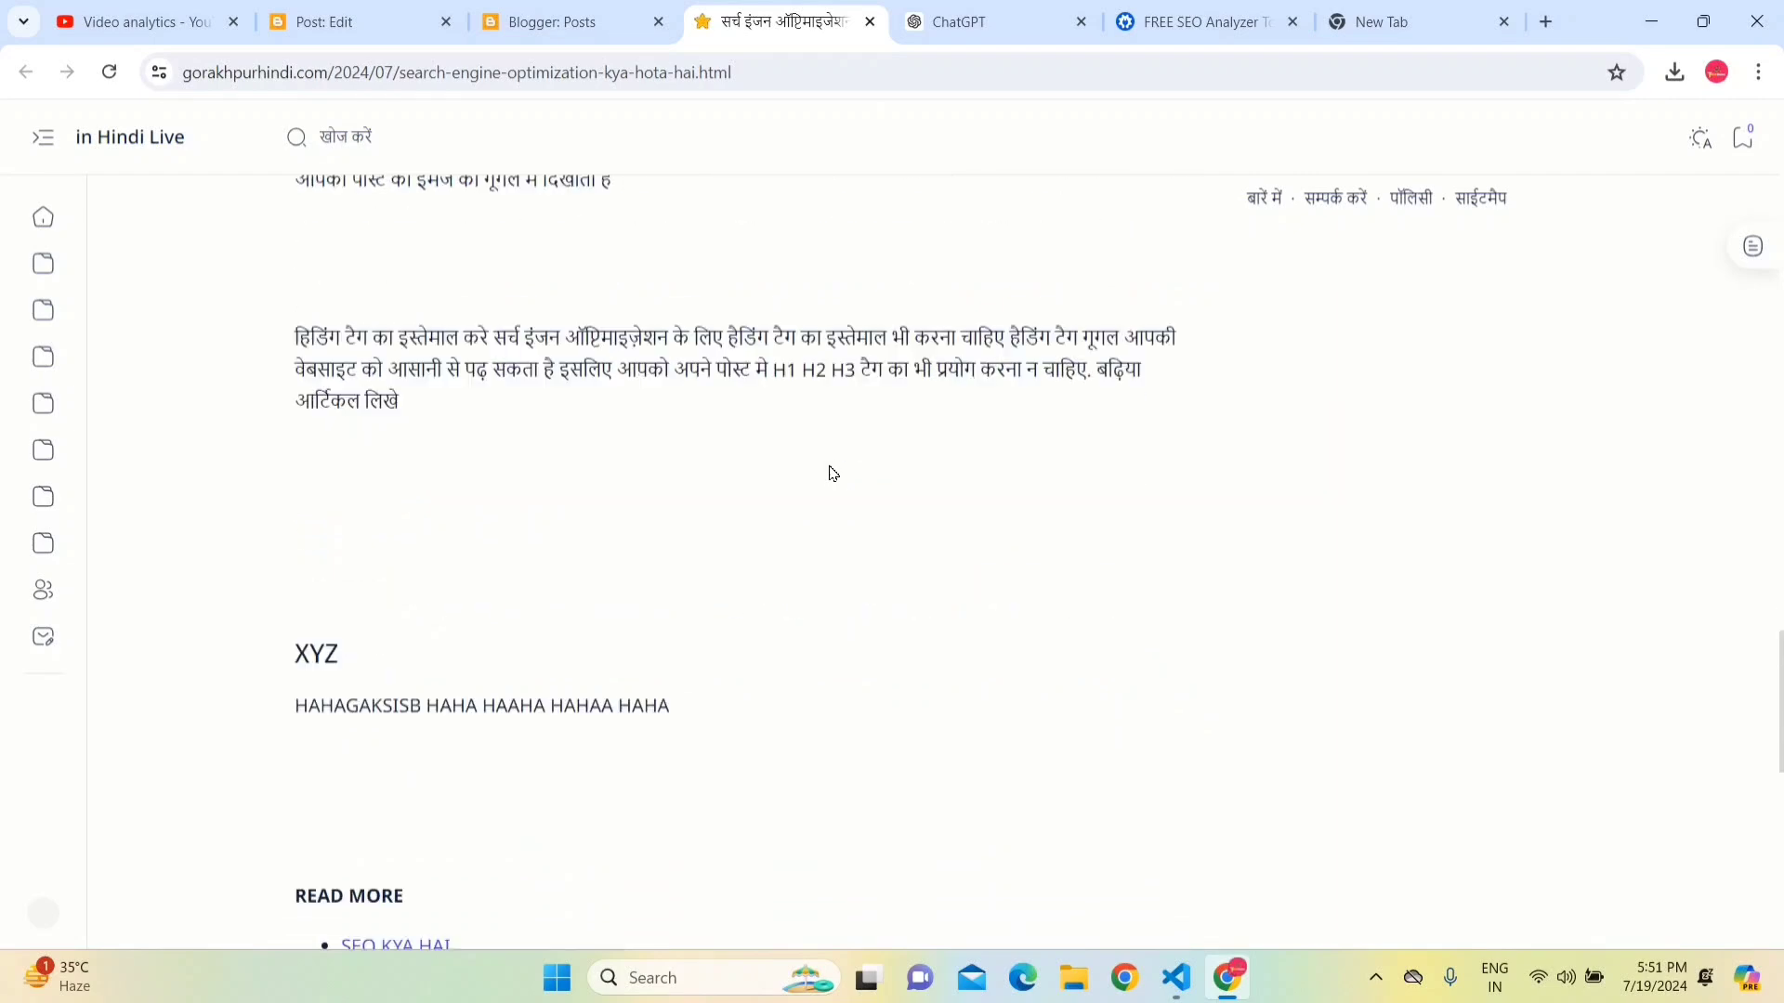
pyautogui.scroll(-3, 834, 474)
pyautogui.scroll(3, 833, 474)
pyautogui.scroll(-1, 834, 474)
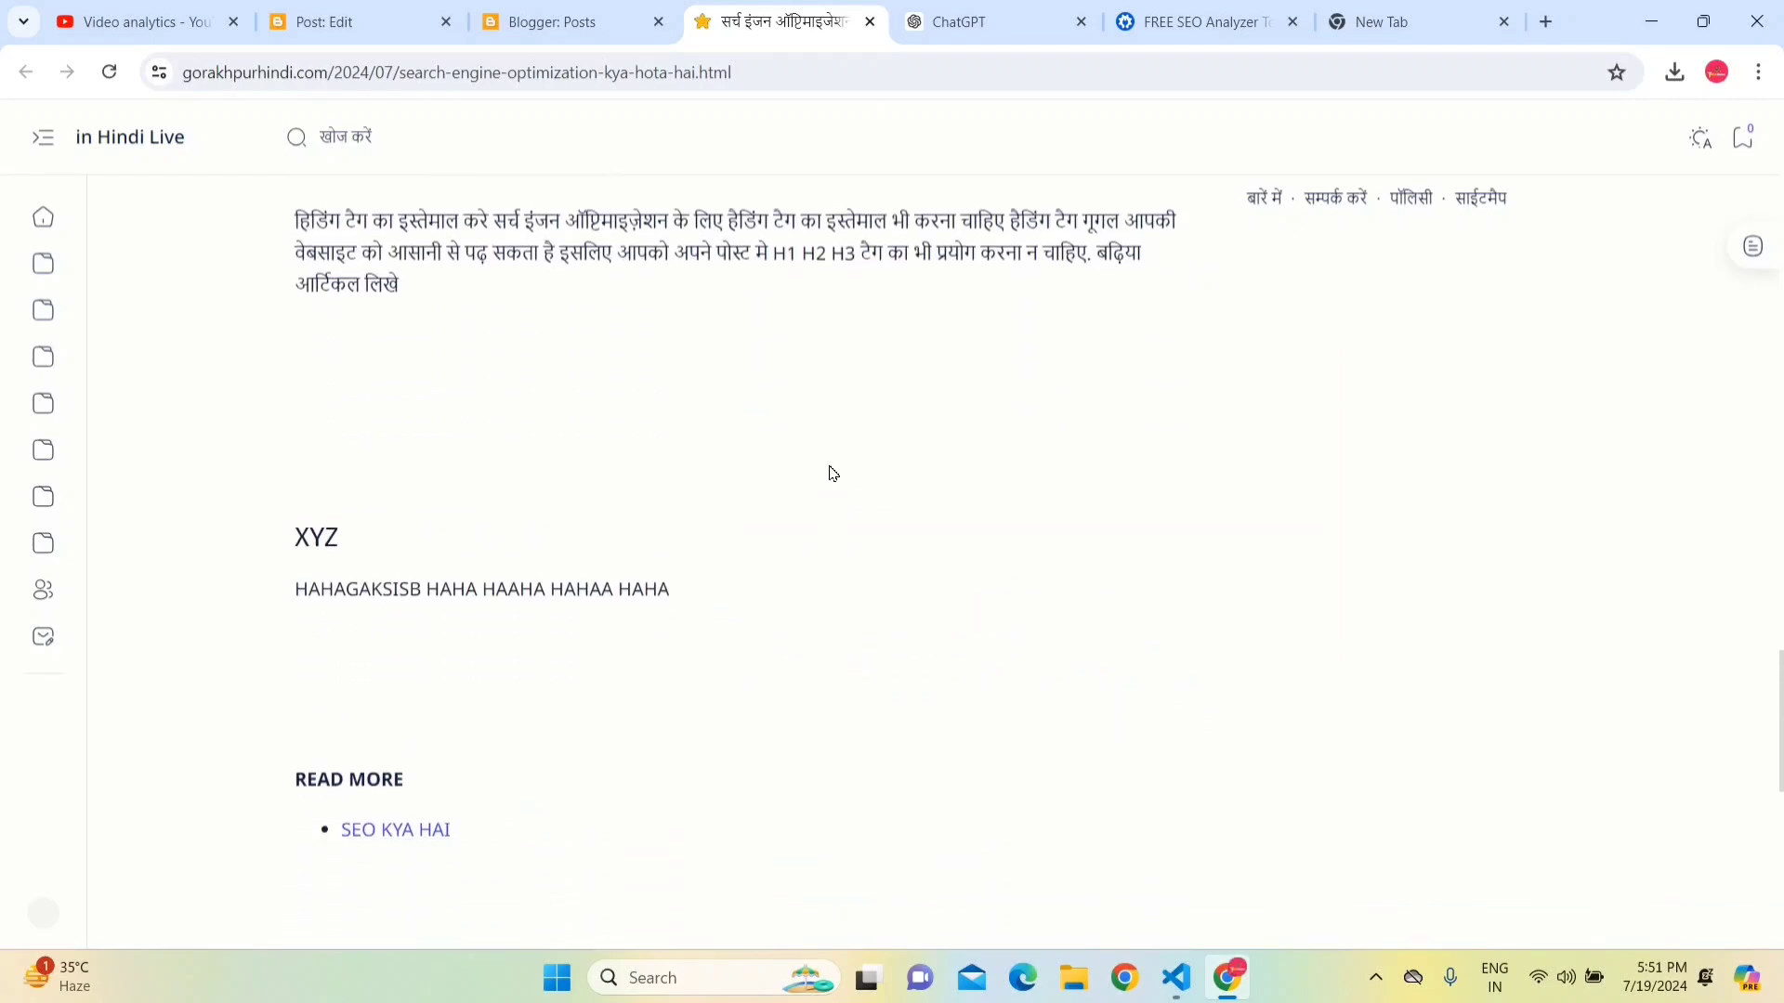
pyautogui.scroll(-3, 833, 474)
pyautogui.moveTo(274, 497); pyautogui.dragTo(538, 494)
pyautogui.click(557, 496)
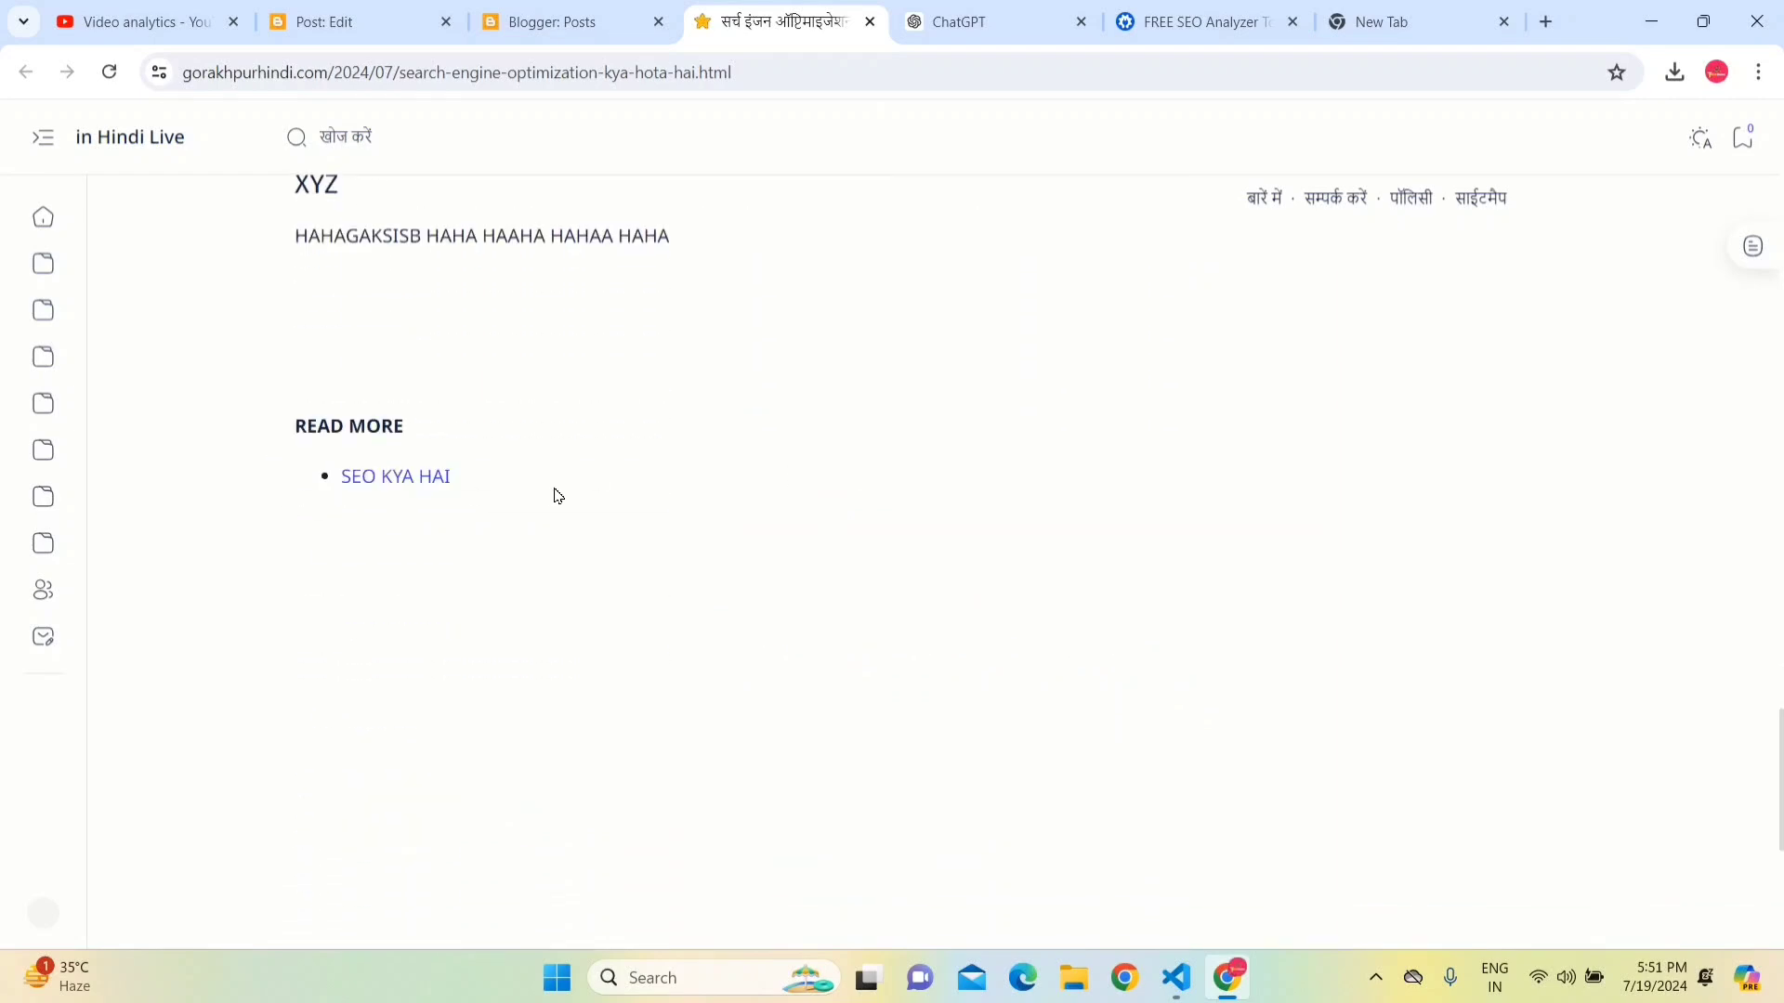
pyautogui.moveTo(286, 480); pyautogui.dragTo(506, 490)
pyautogui.click(505, 490)
pyautogui.scroll(1, 505, 489)
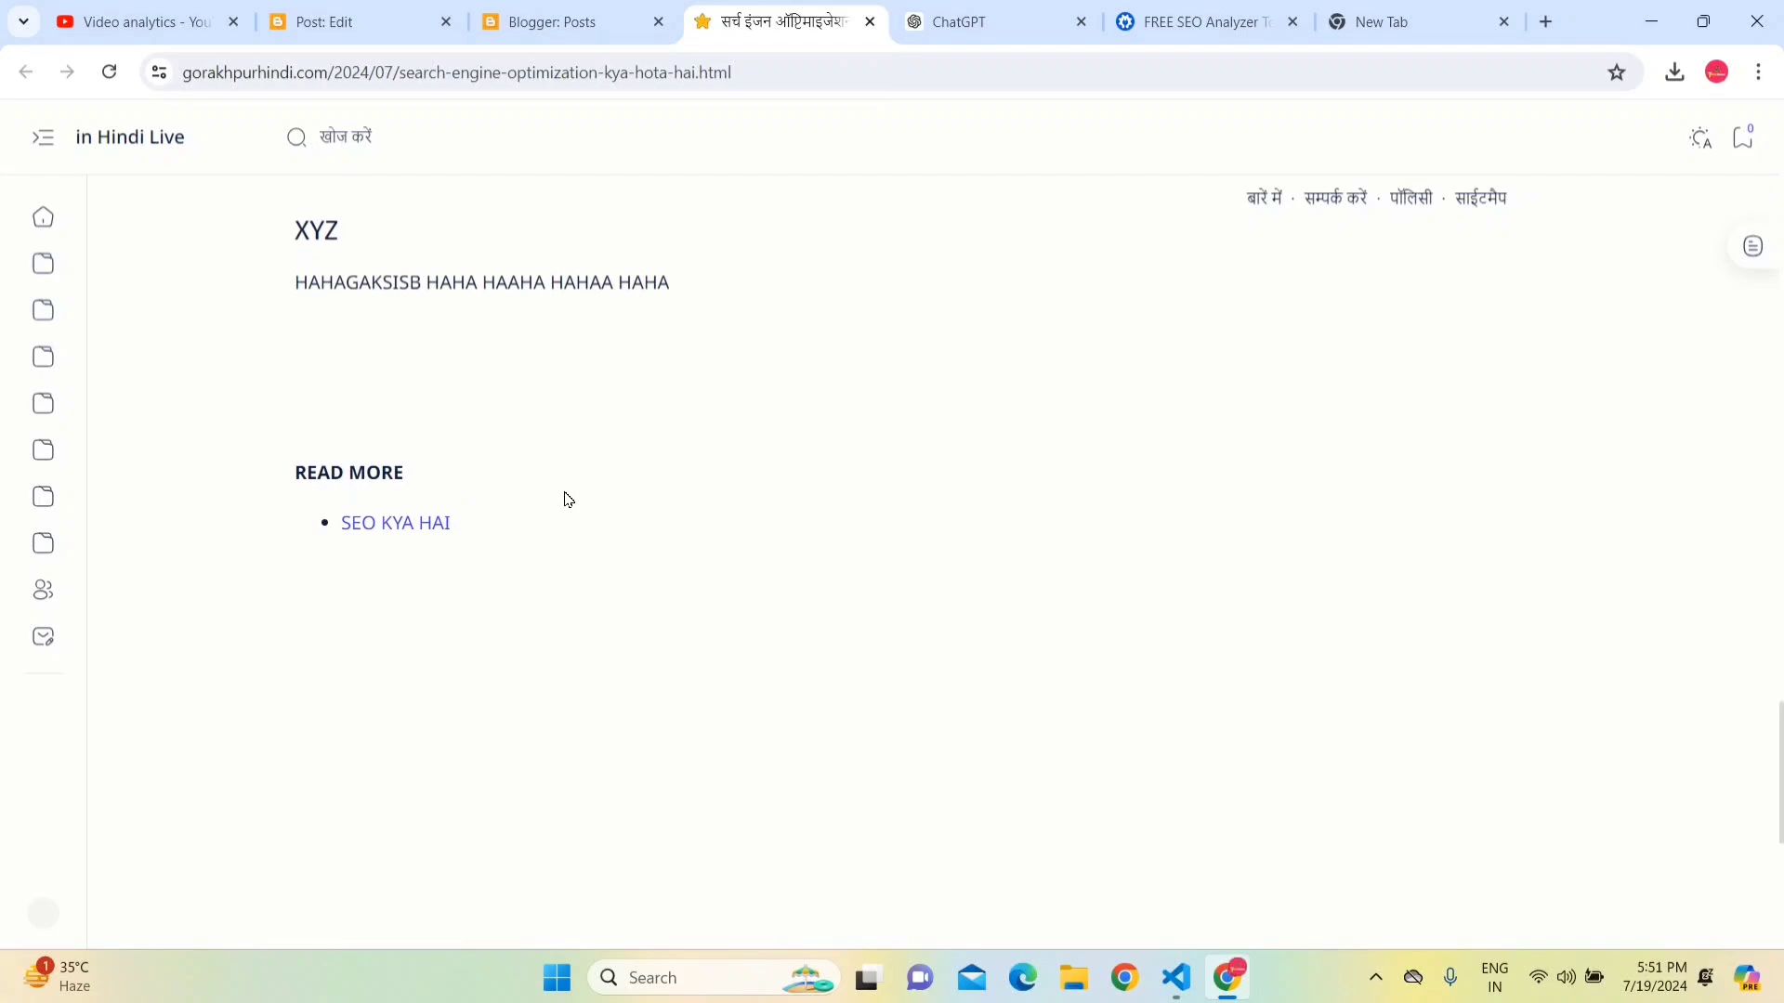
pyautogui.scroll(20, 872, 502)
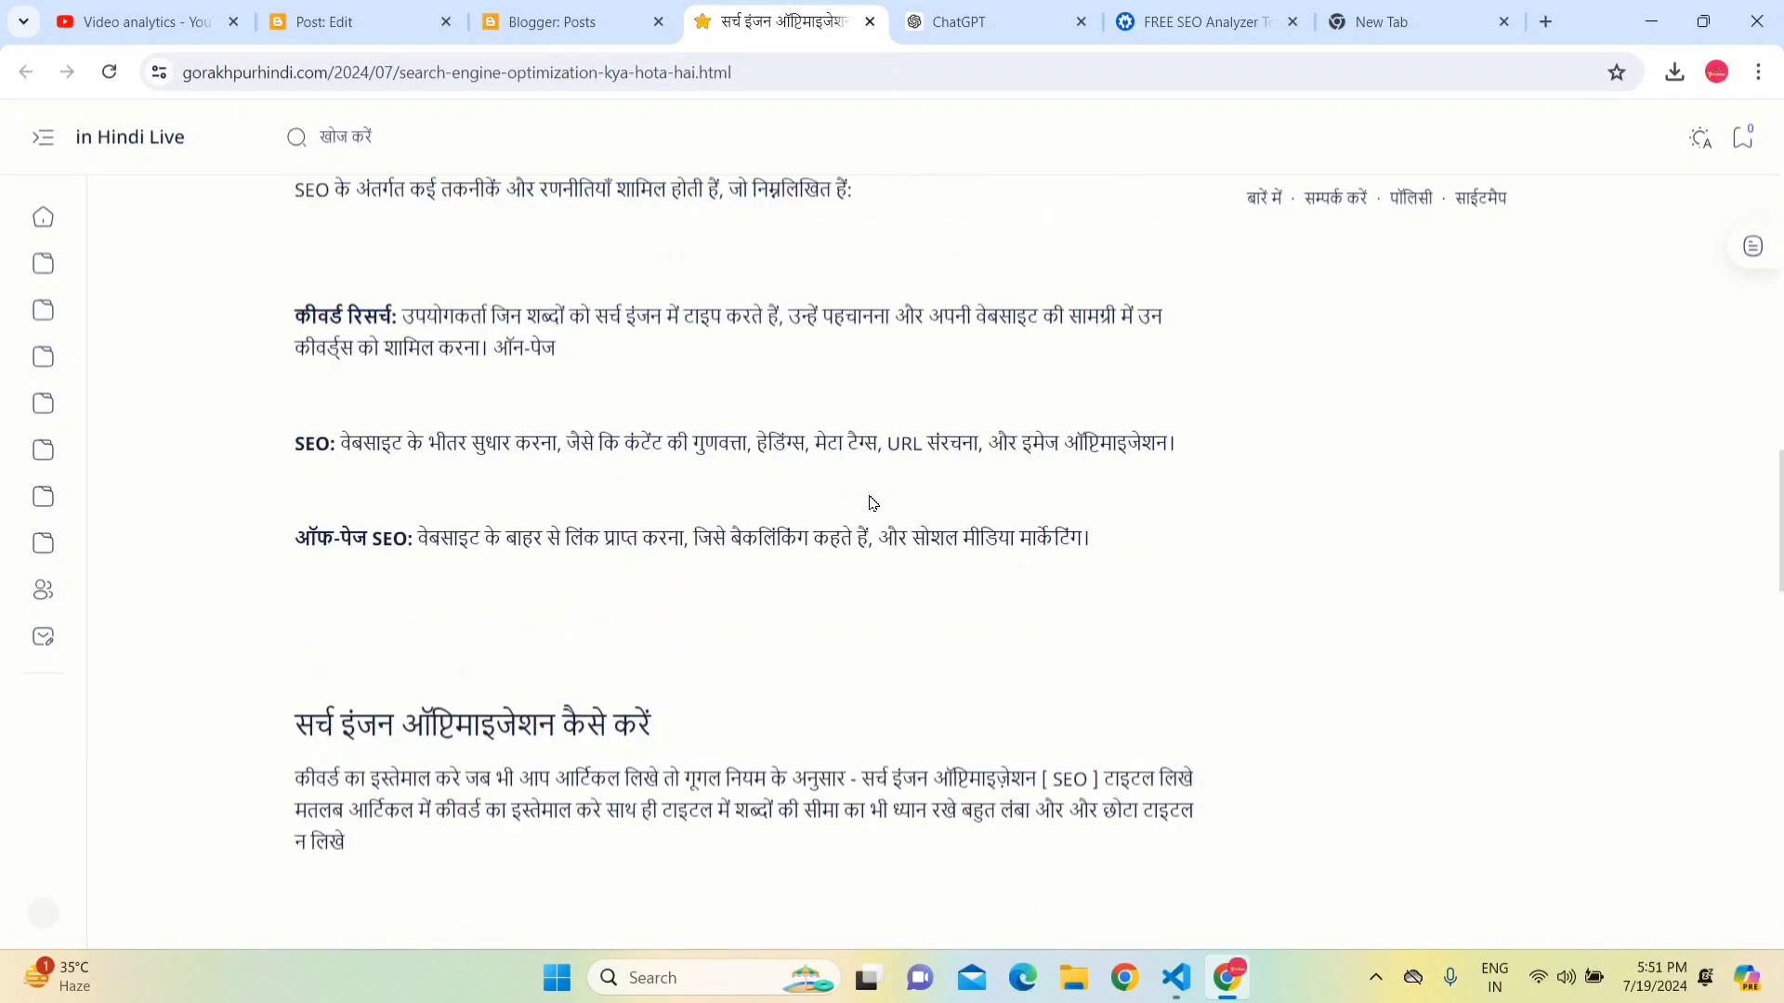
pyautogui.scroll(10, 875, 504)
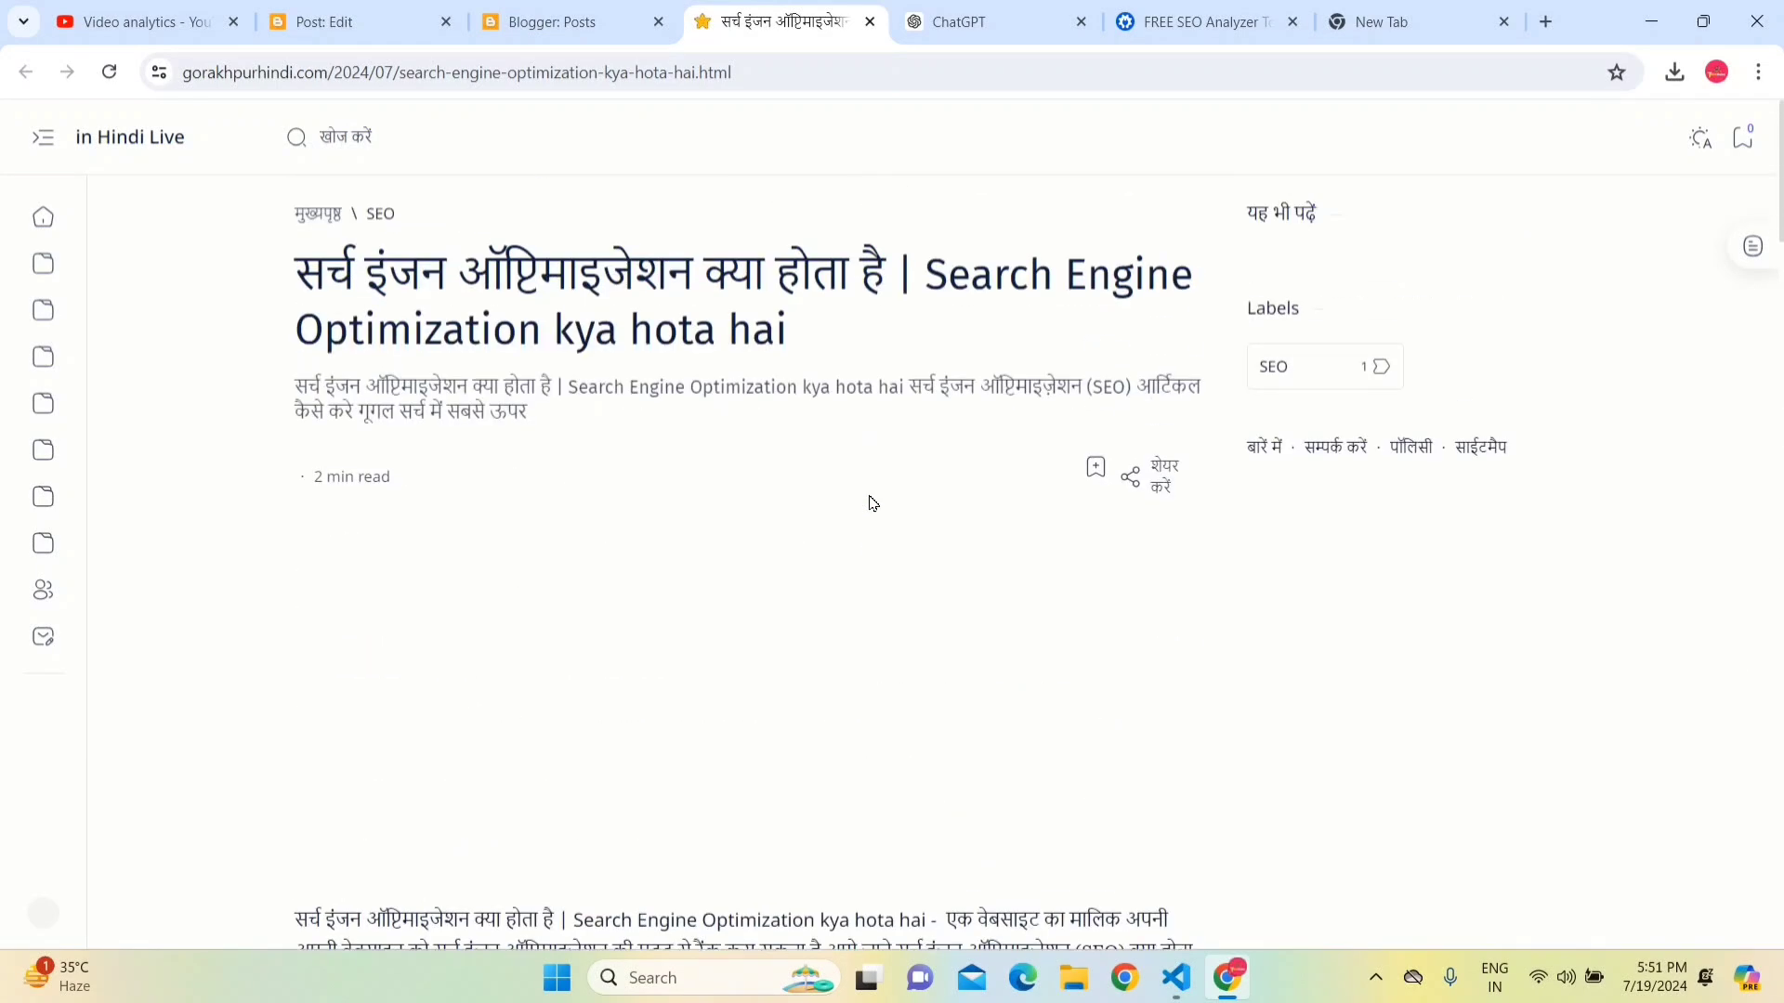